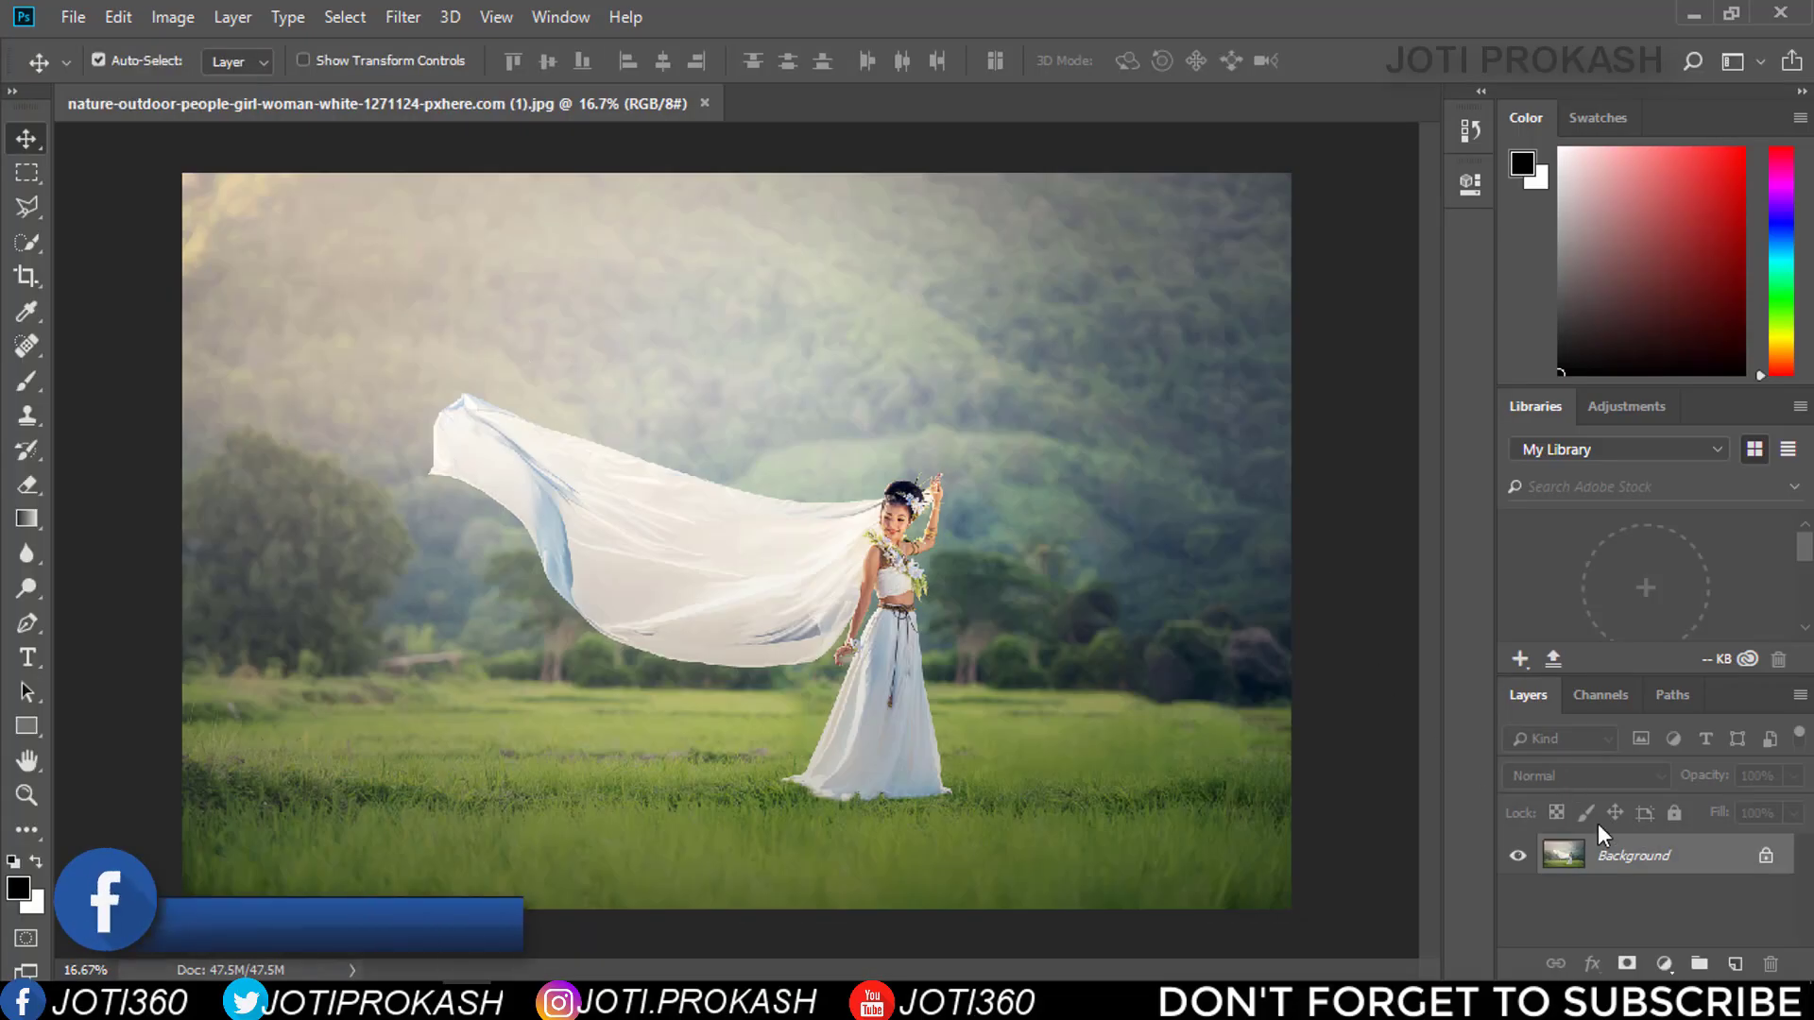
Duplicate the Background layer to create 'Background copy'
drag(1737, 962, 1737, 962)
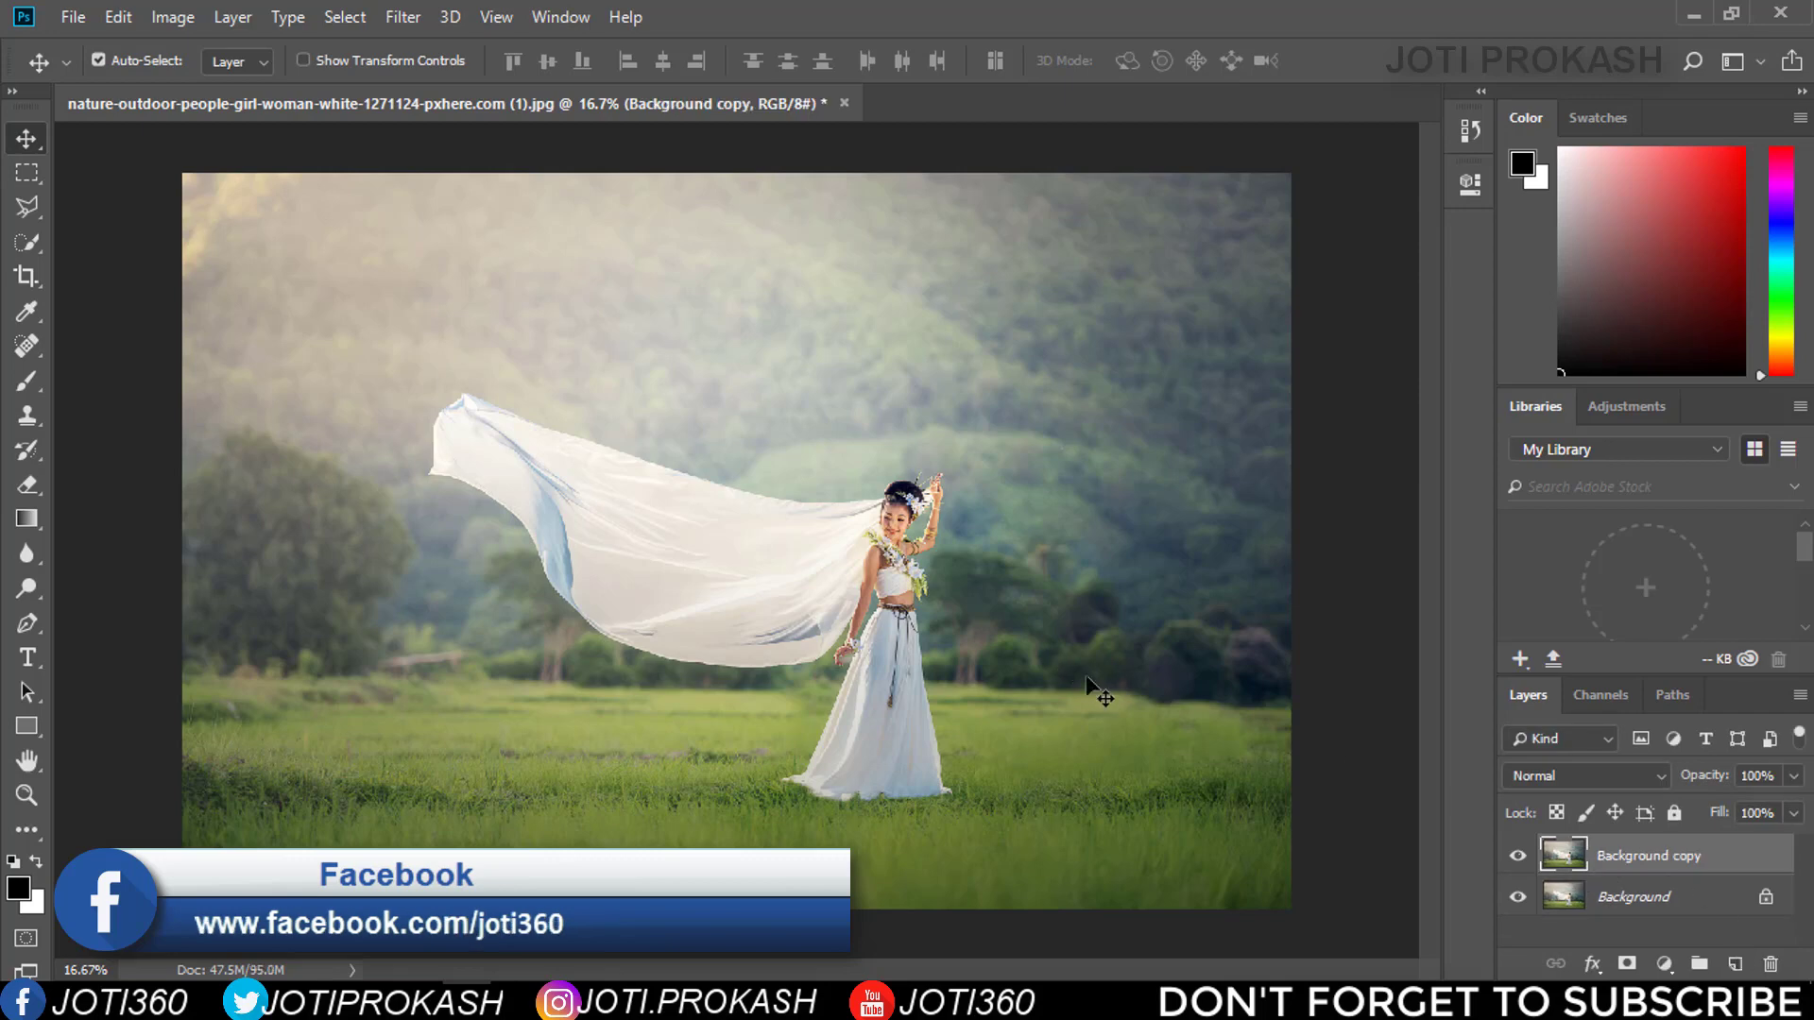
Apply Camera Raw Filter: Contrast +20, Highlights -53, Shadows +8, Whites -43, Blacks -60
click(407, 17)
click(469, 177)
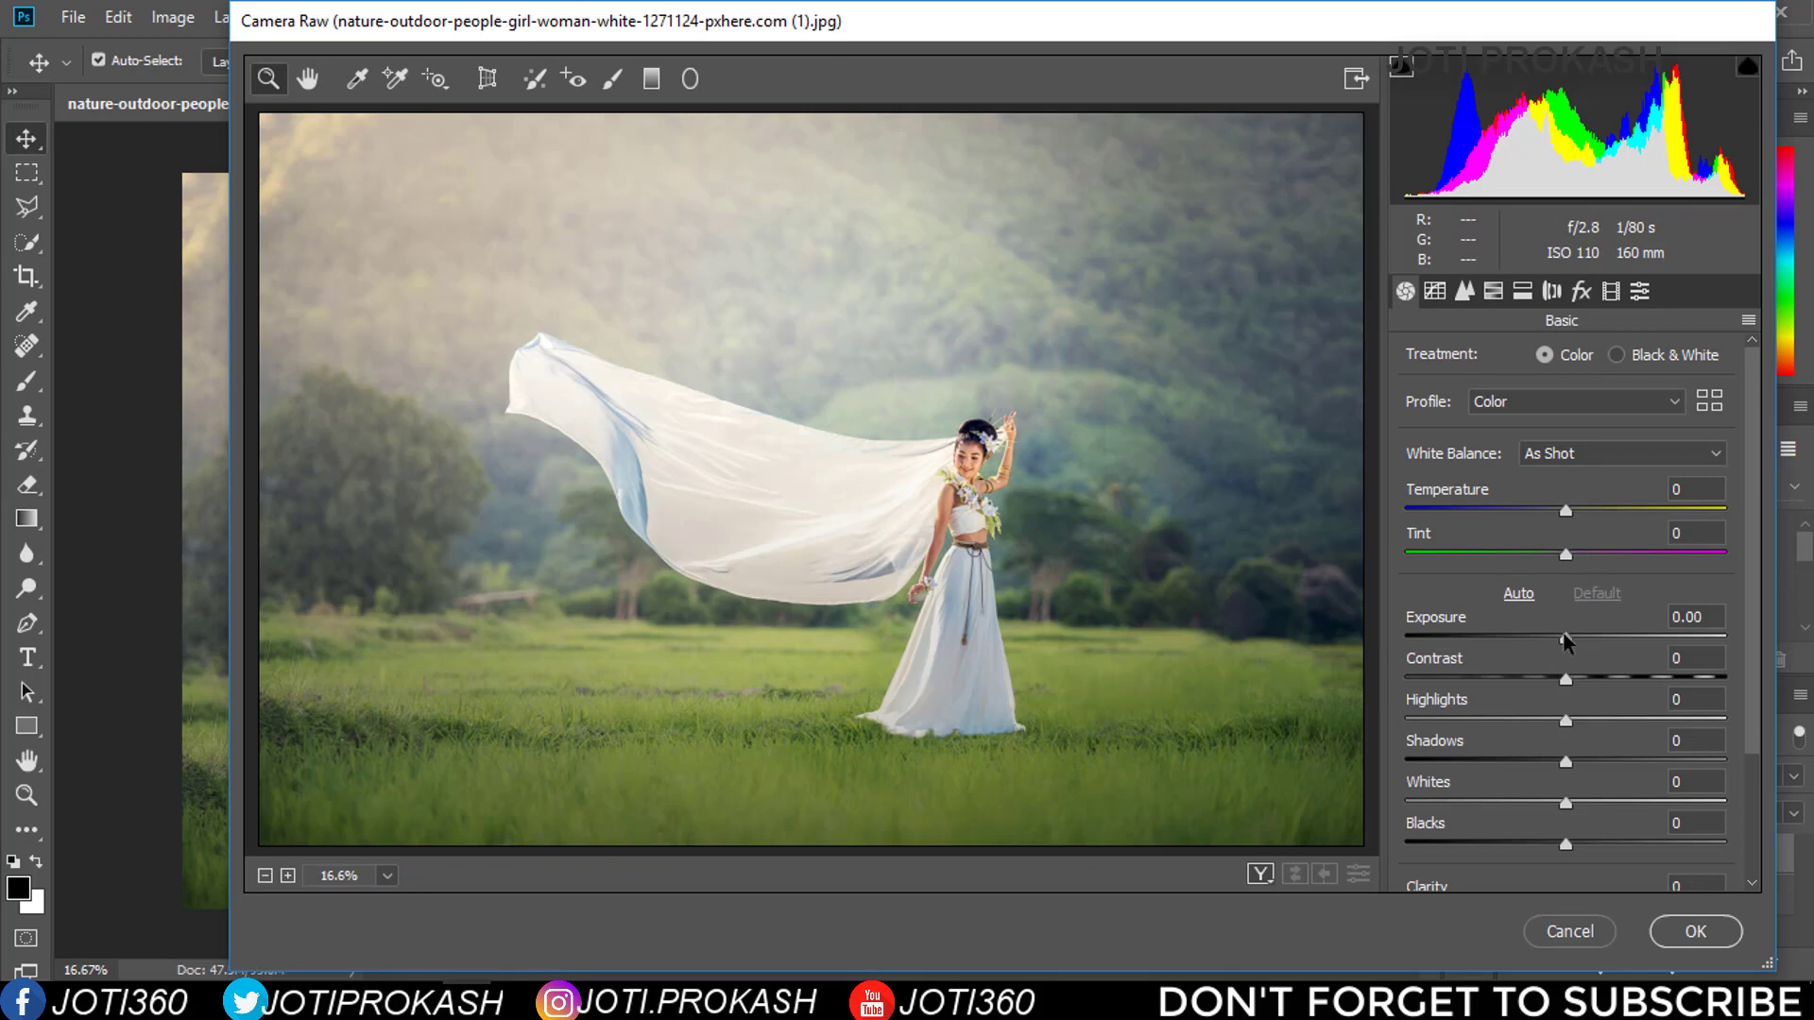
scroll(1571, 718, down, 3)
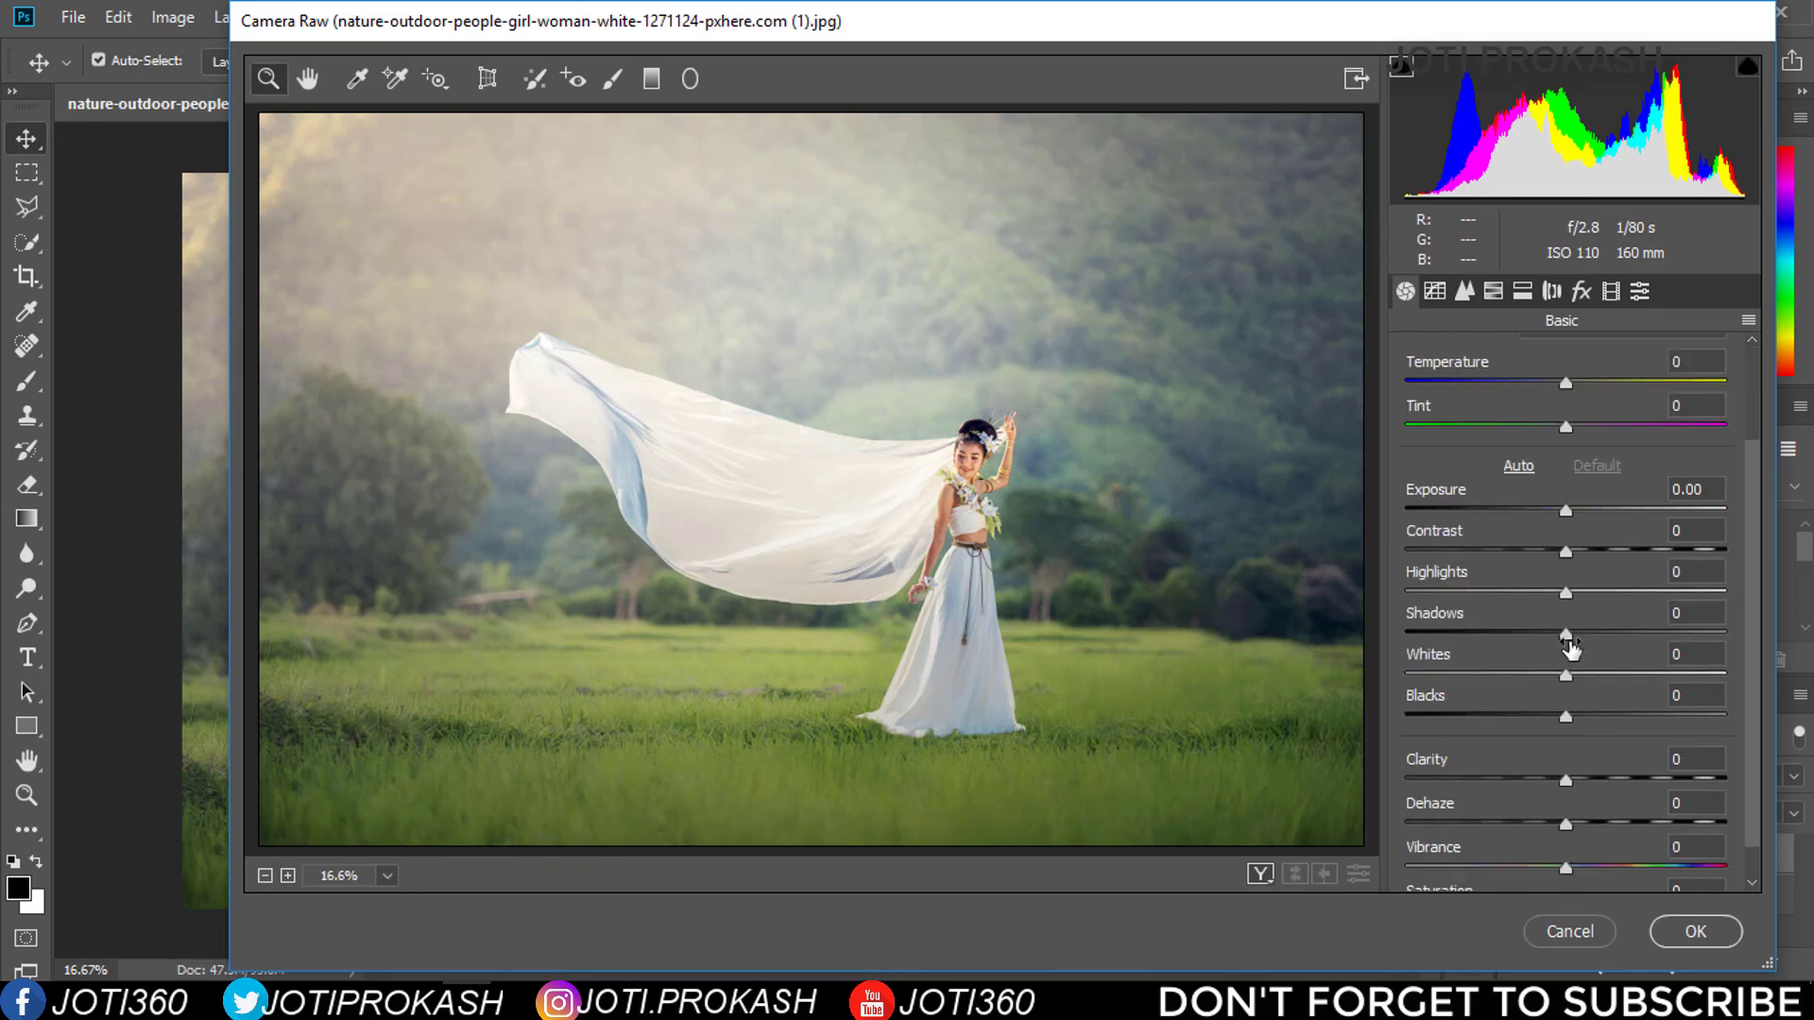
mouse_move(1587, 685)
mouse_down()
mouse_move(1430, 679)
mouse_move(1492, 676)
mouse_move(1619, 721)
mouse_move(1467, 723)
mouse_move(1506, 676)
mouse_up()
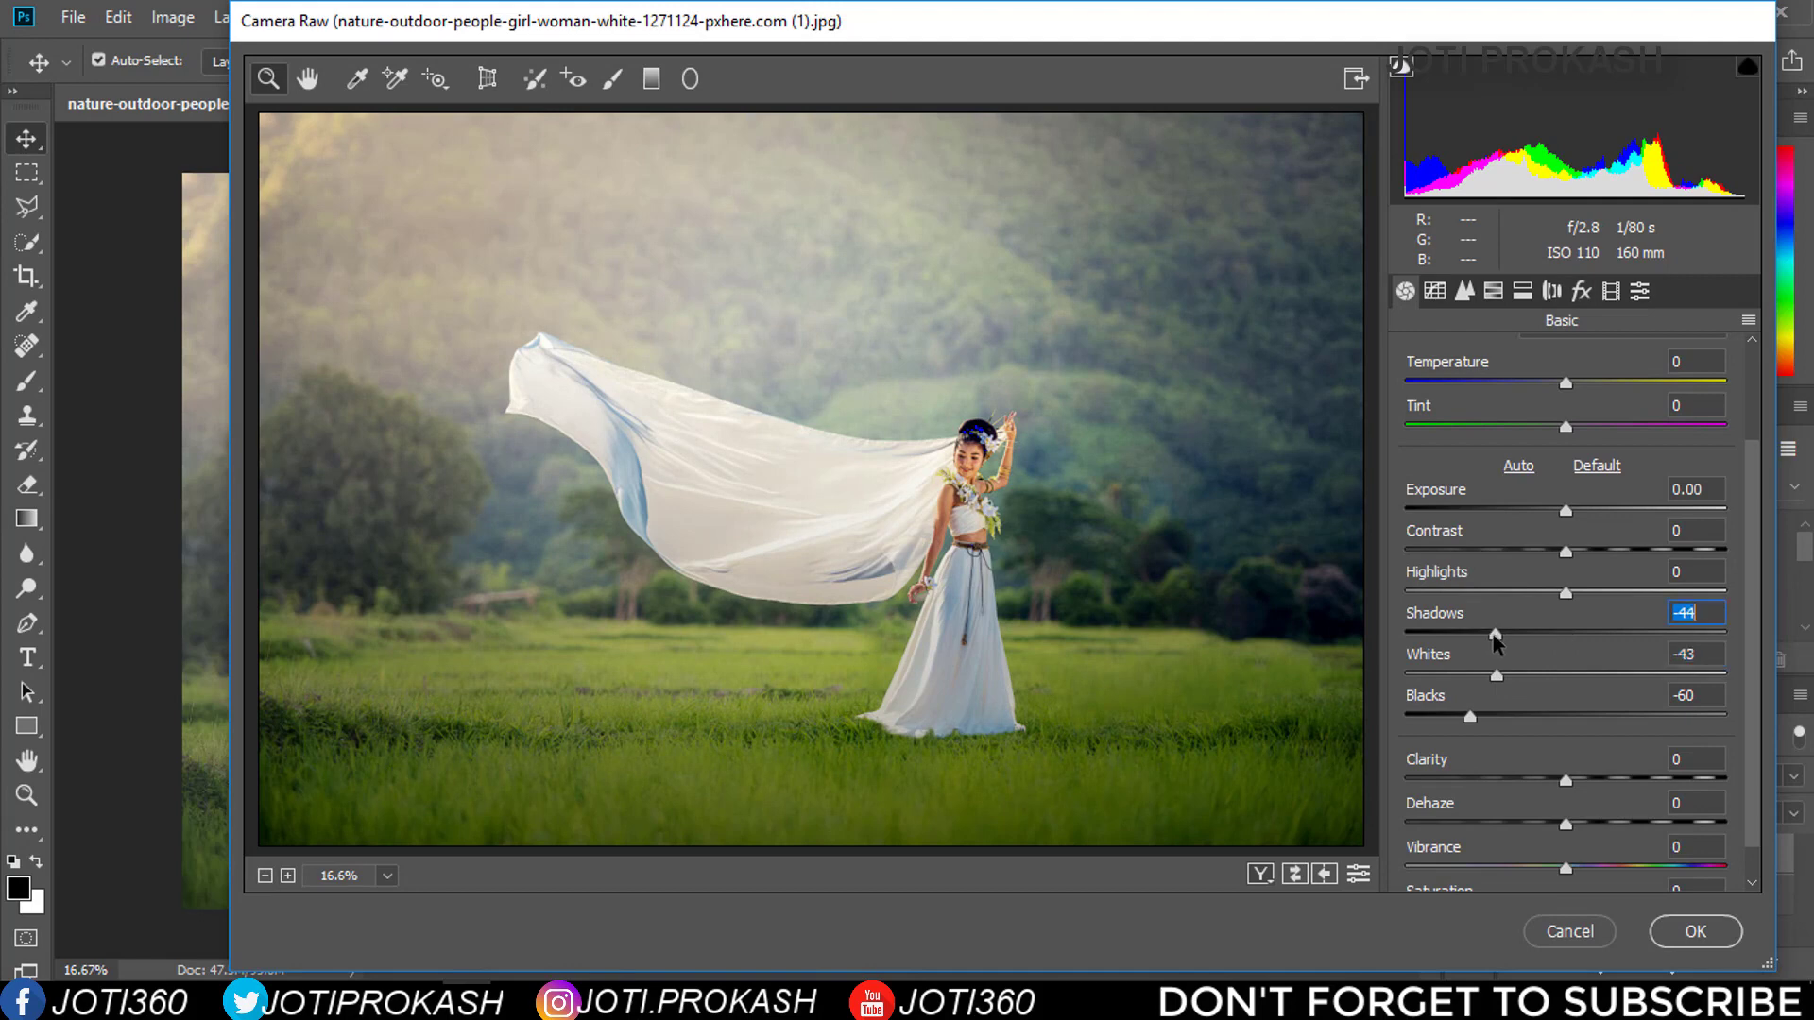
mouse_move(1565, 647)
mouse_down()
mouse_move(1597, 643)
mouse_move(1441, 594)
mouse_move(1498, 598)
mouse_move(1598, 553)
mouse_up()
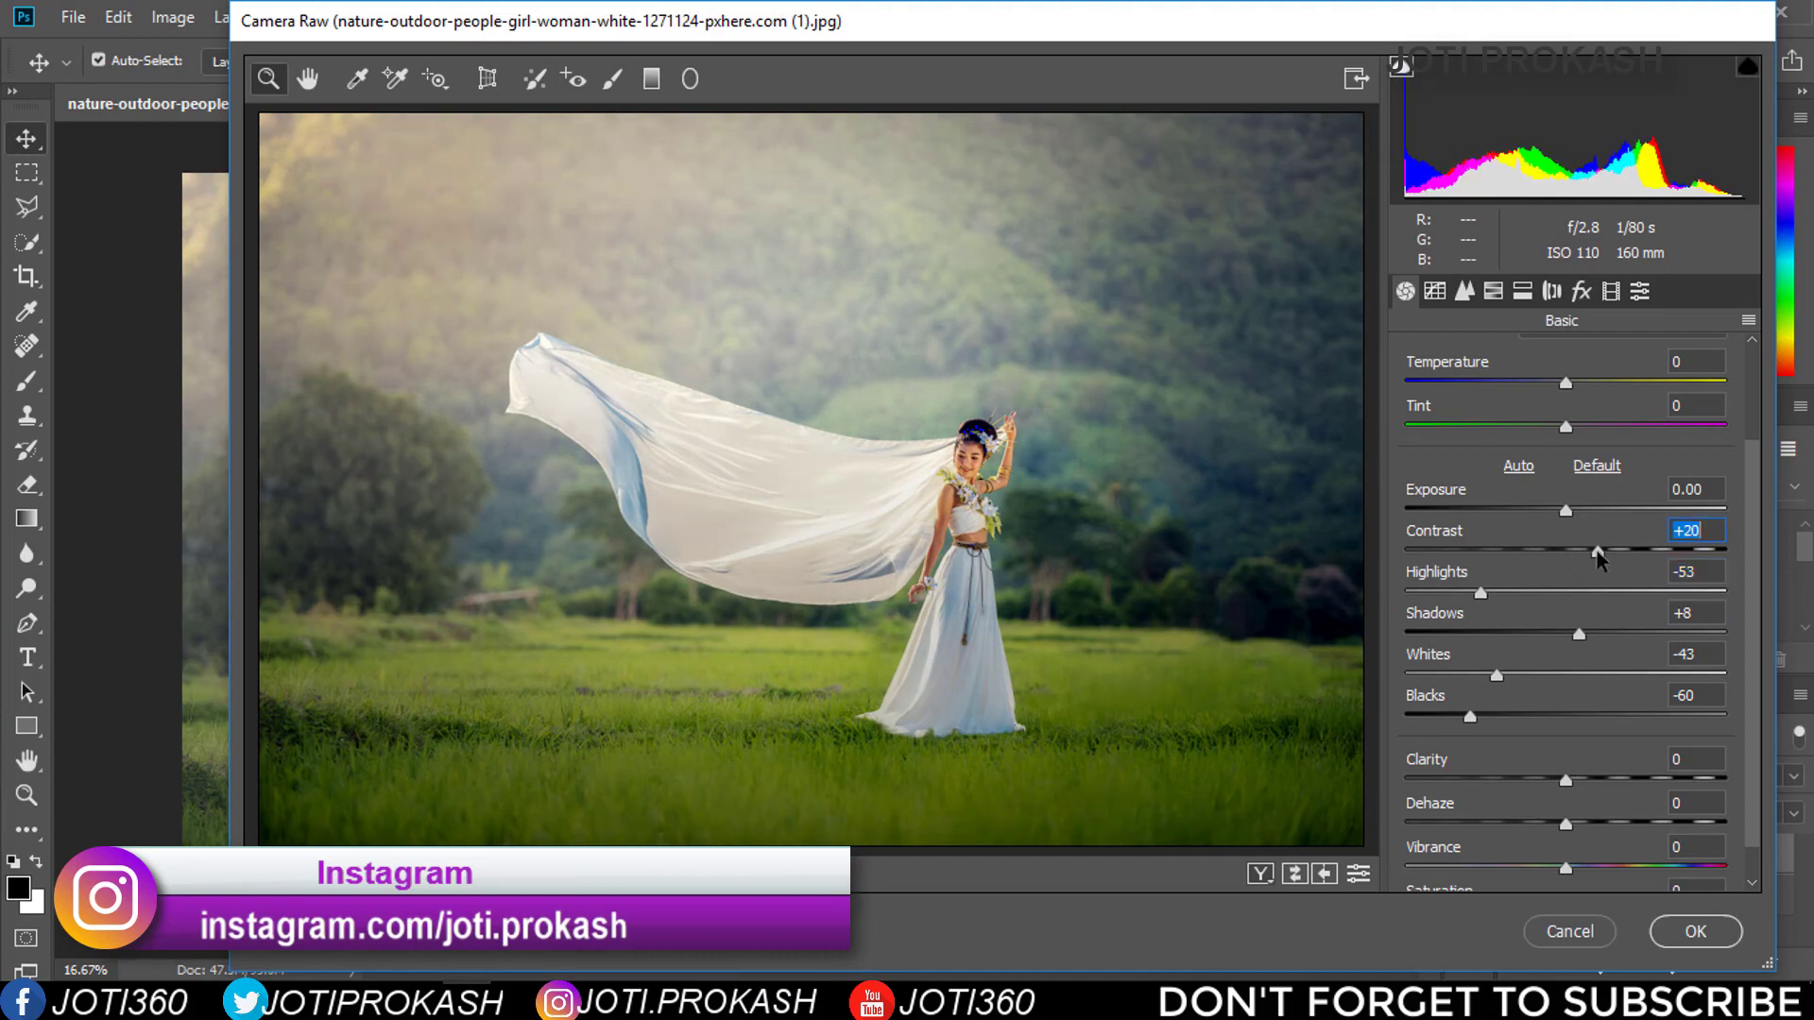
click(1675, 933)
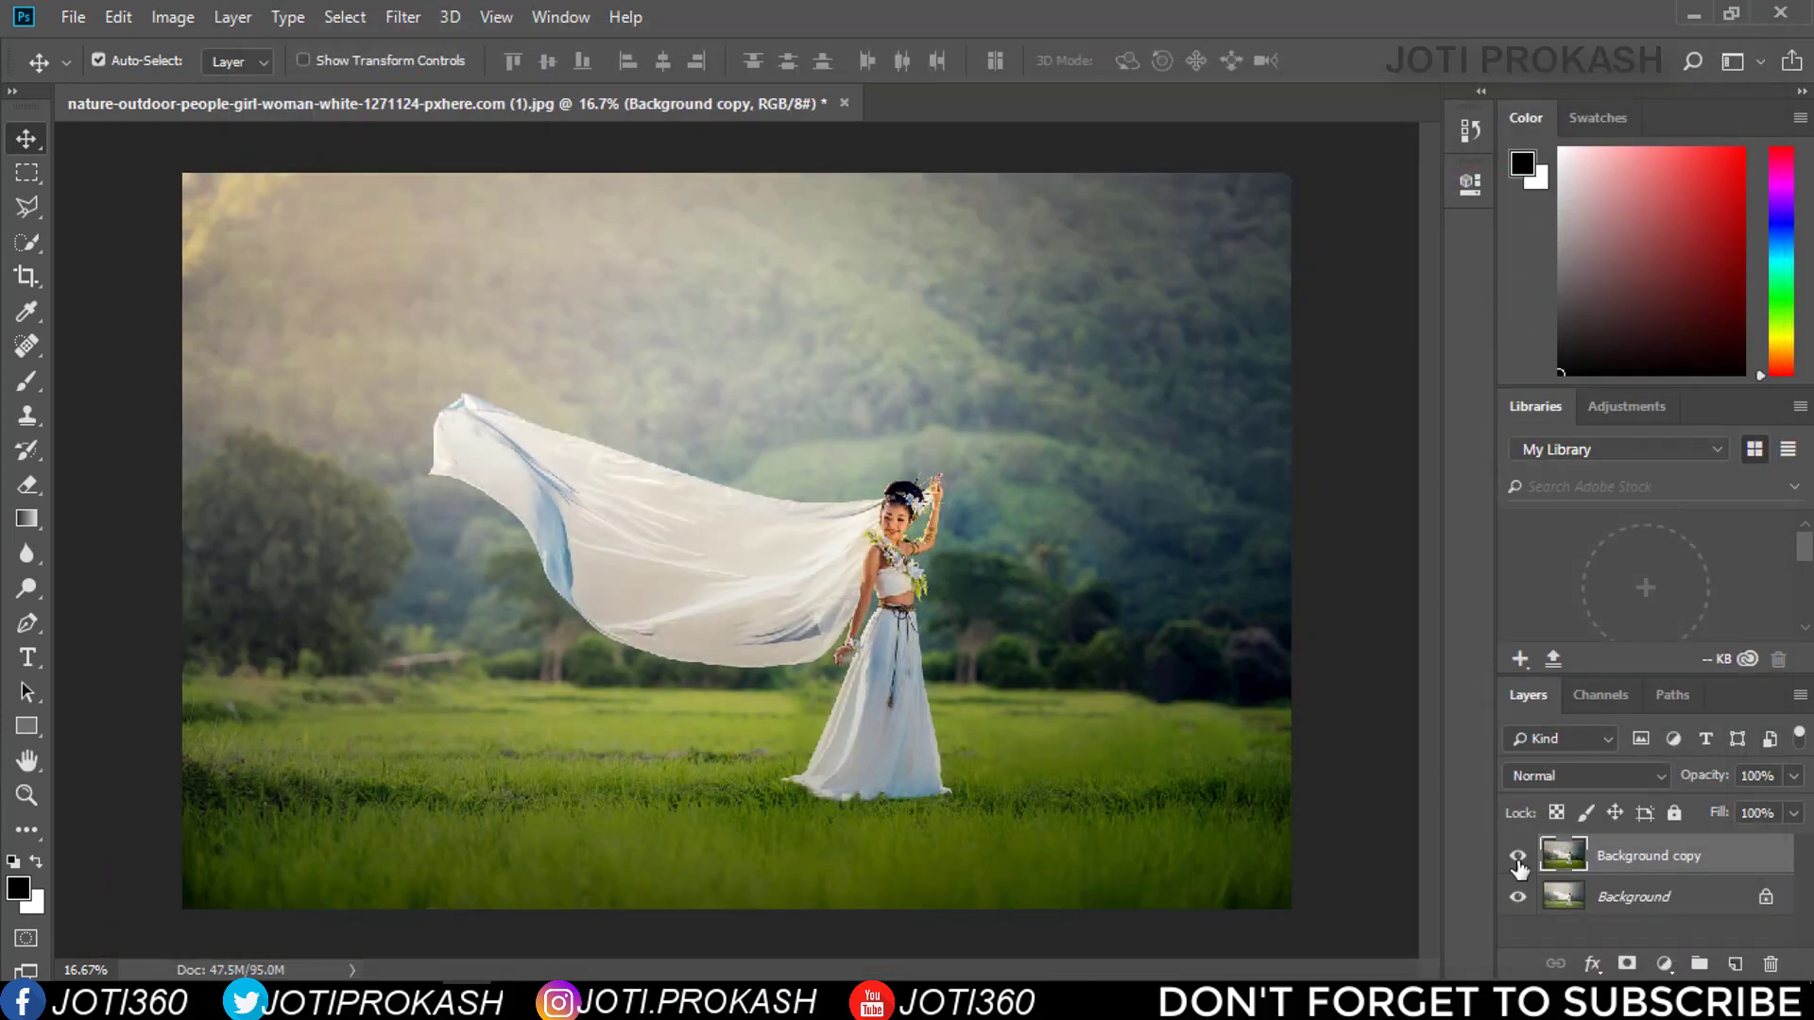
Quick-select the veil, starting from its upper-left flap and extending across it
click(1519, 857)
click(1518, 857)
click(20, 246)
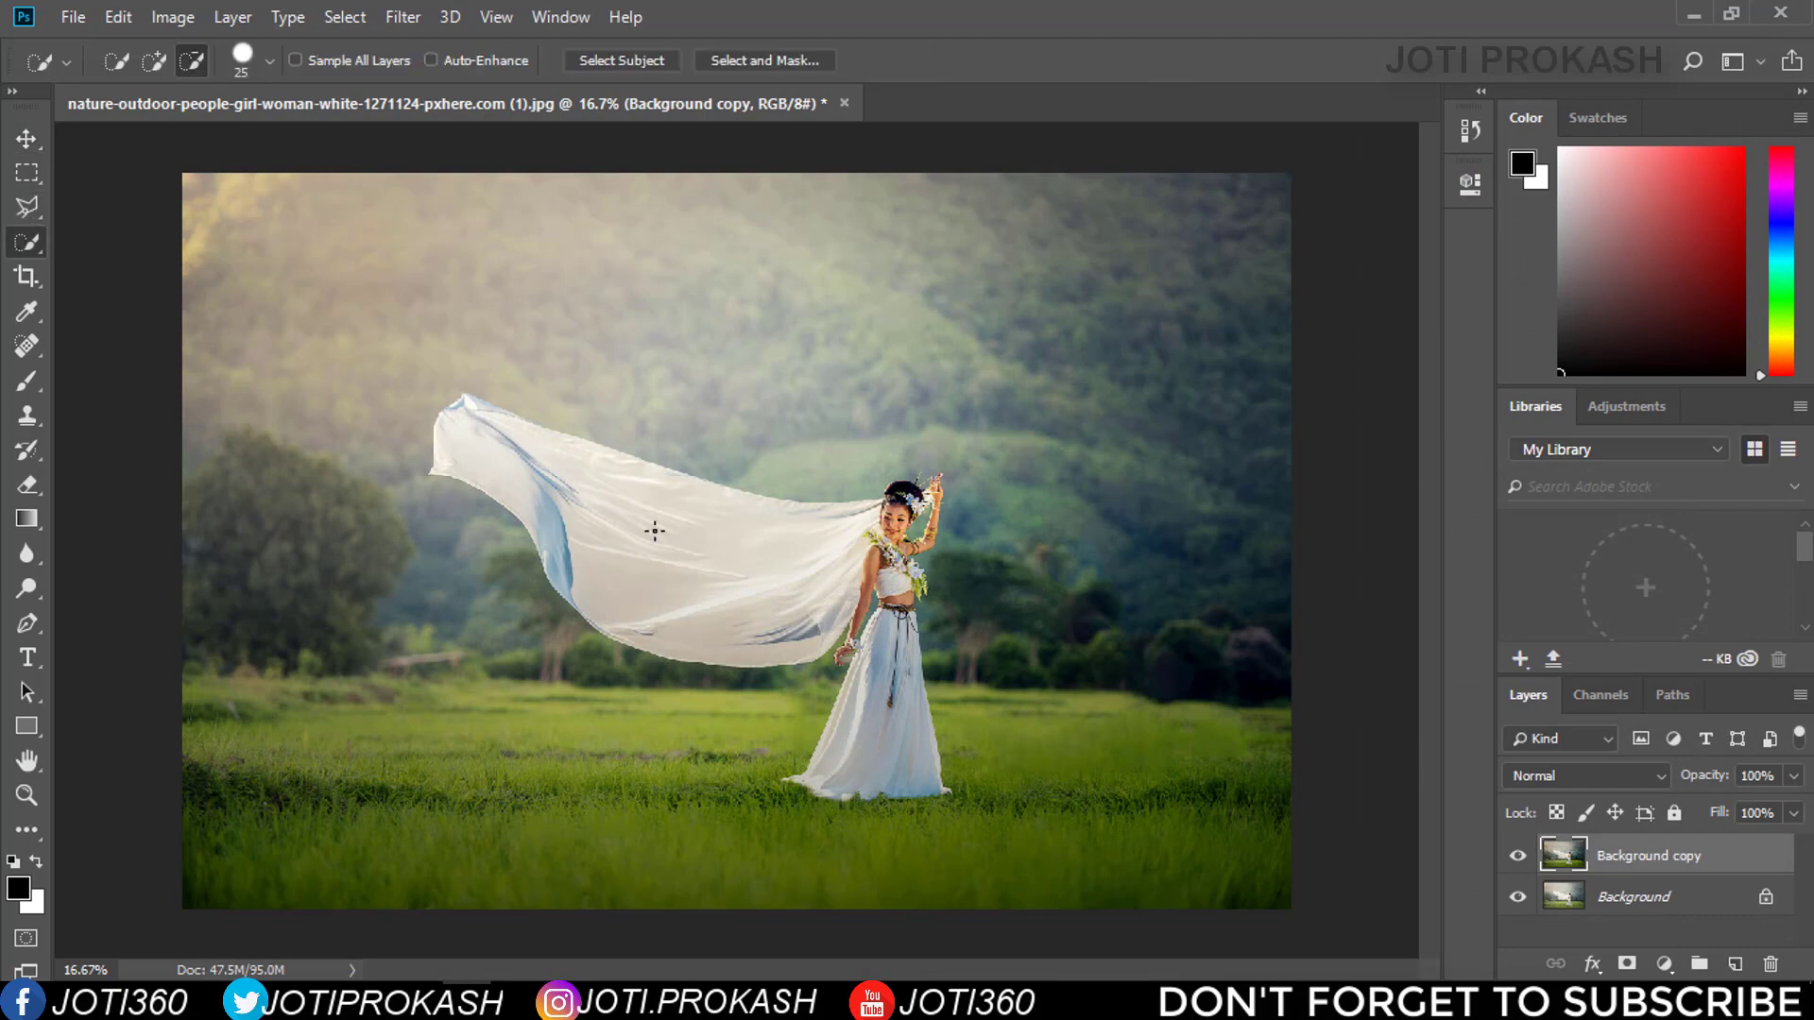
key(ctrl+plus)
key(ctrl+plus)
key(ctrl+plus)
drag(169, 137, 563, 401)
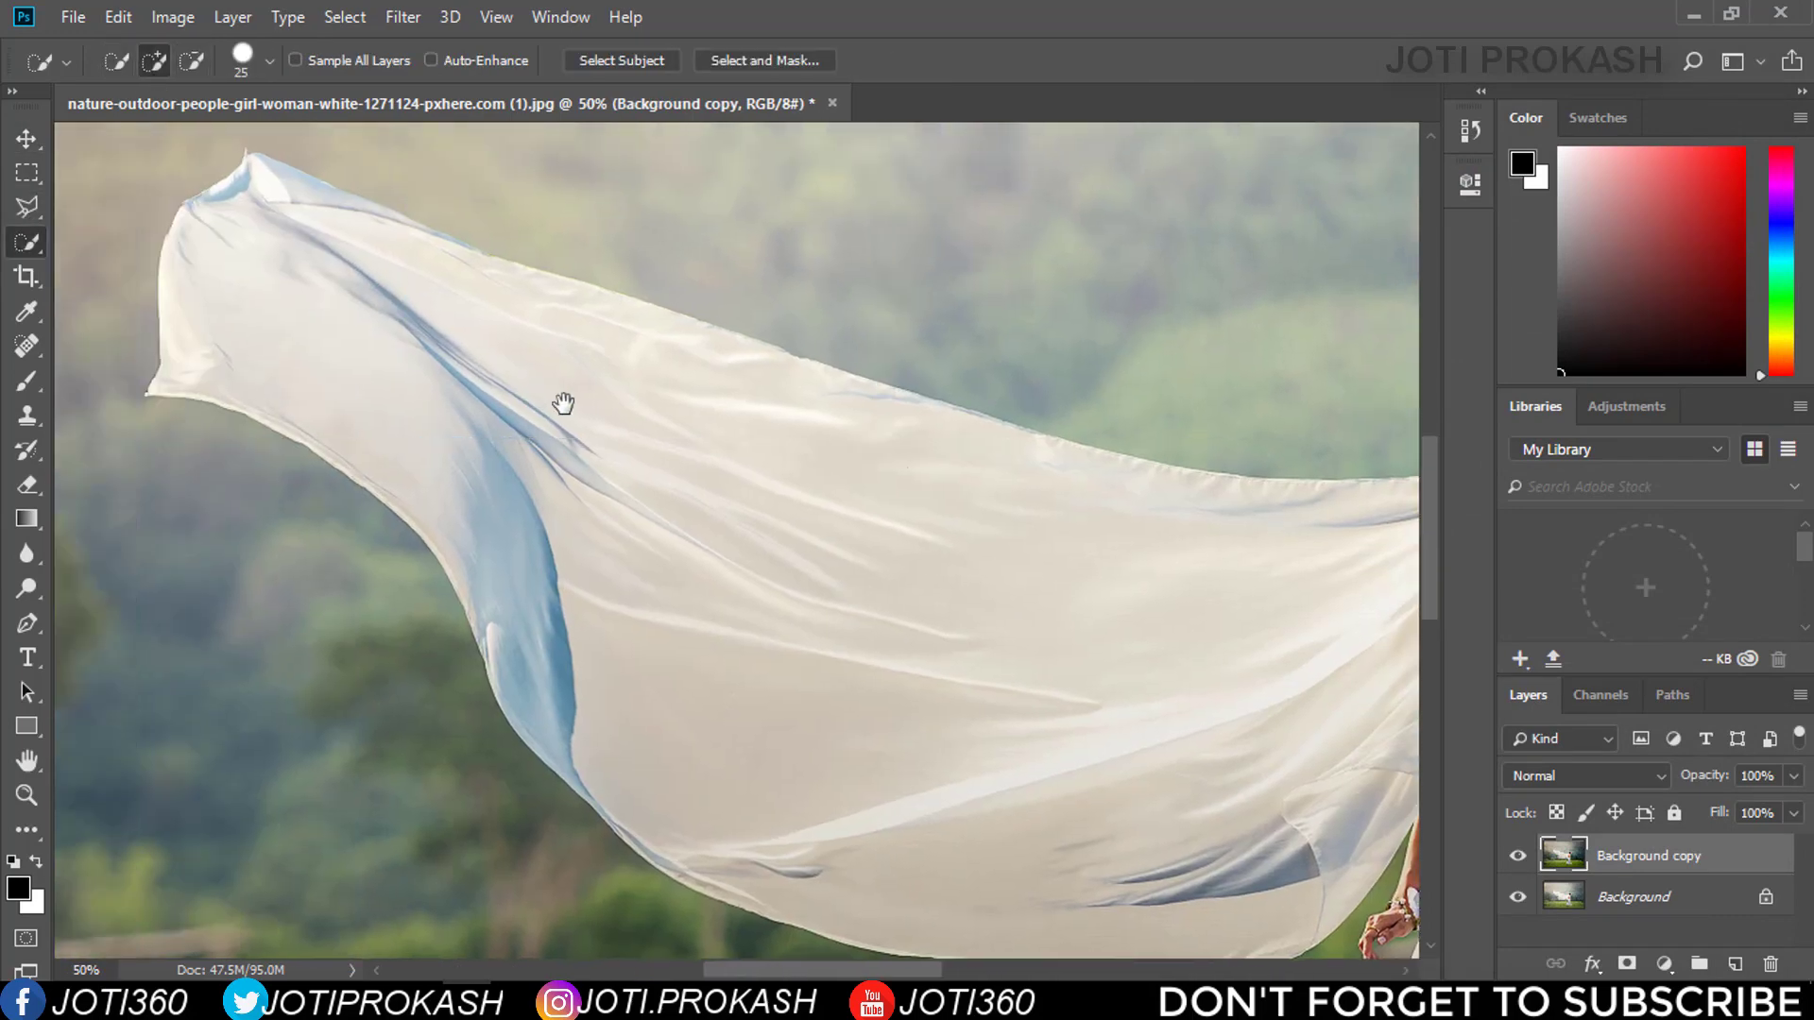
drag(409, 364, 486, 330)
drag(693, 371, 1085, 592)
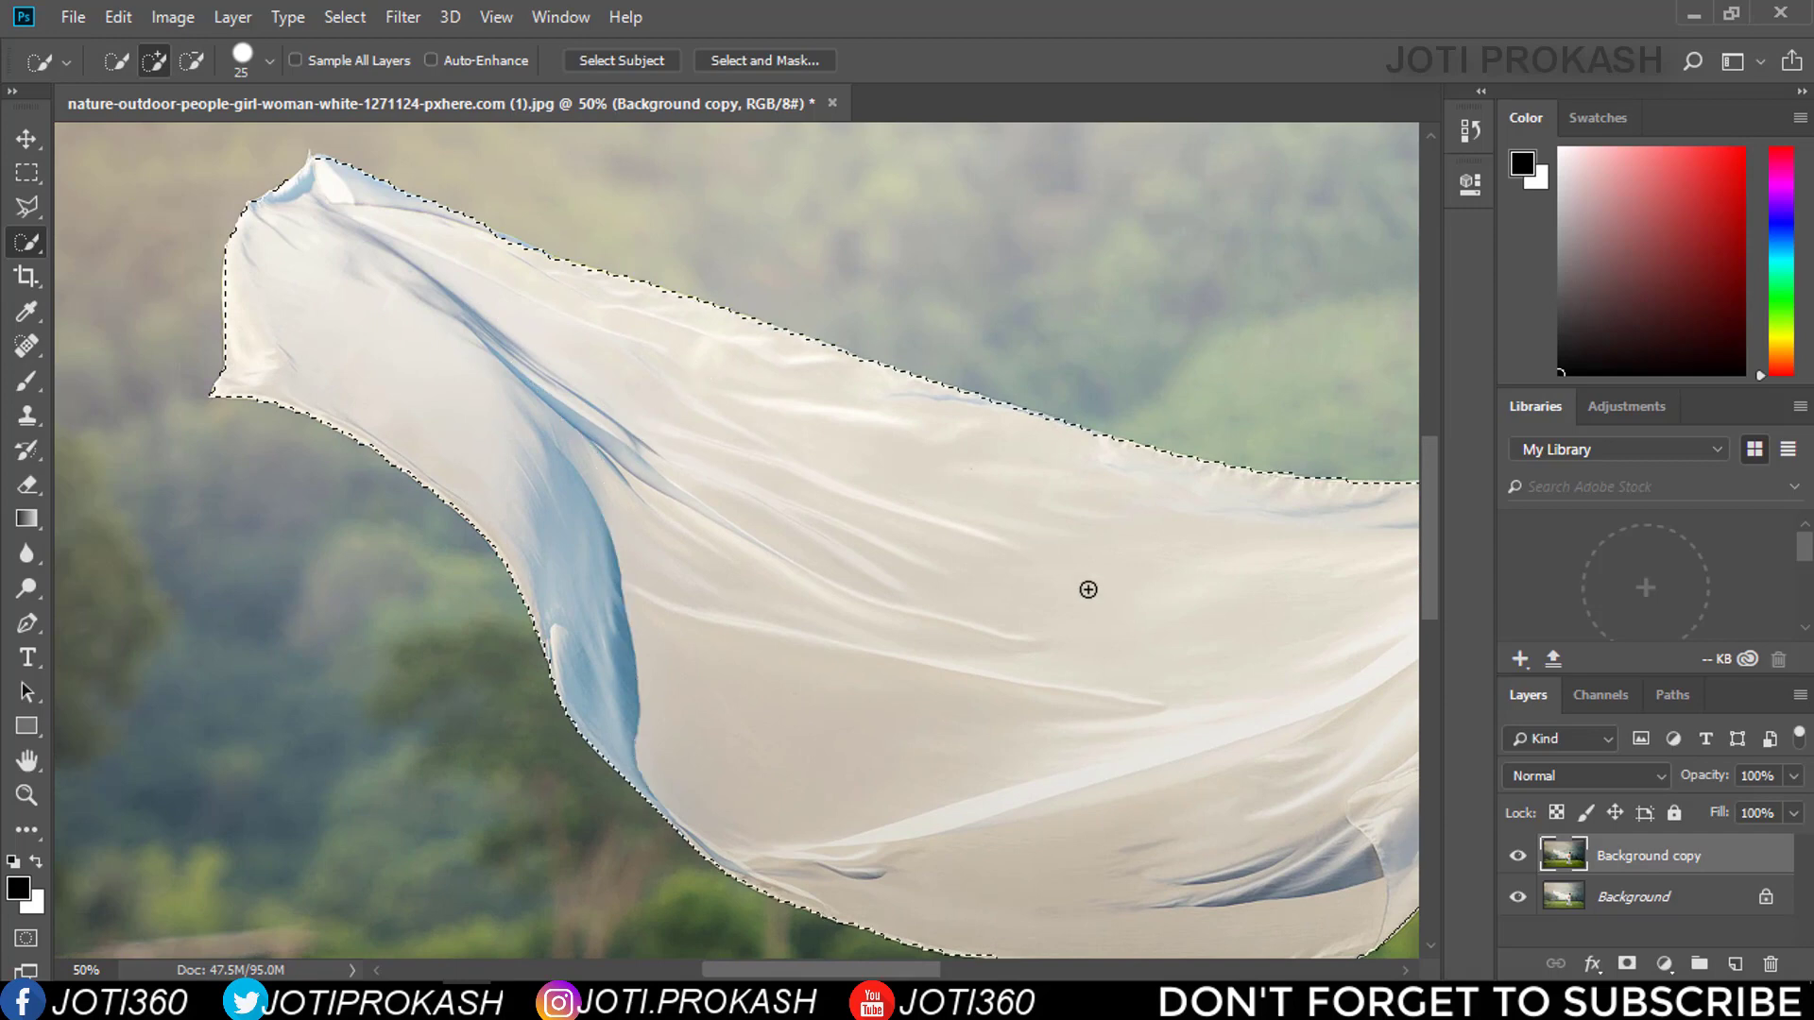
Zoom in and add the blue strip along the veil's upper edge to the selection
key(ctrl+plus)
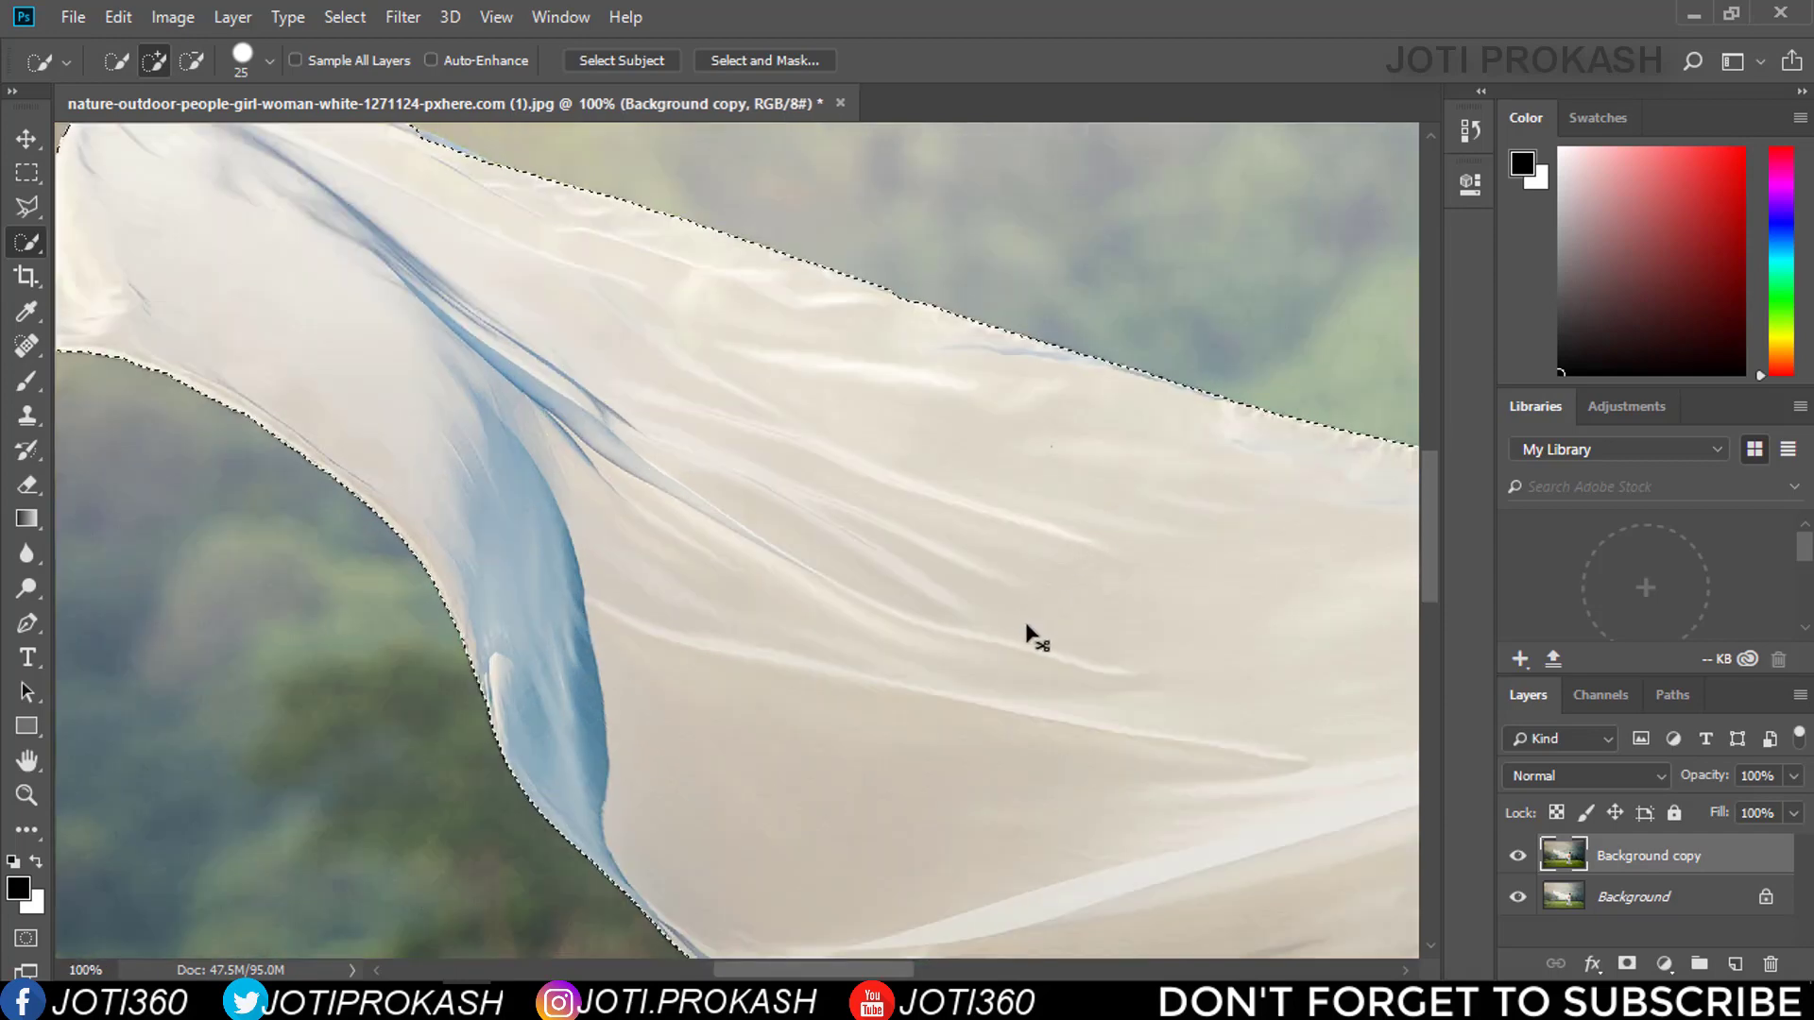
key(ctrl+plus)
key(ctrl+plus)
drag(416, 380, 834, 701)
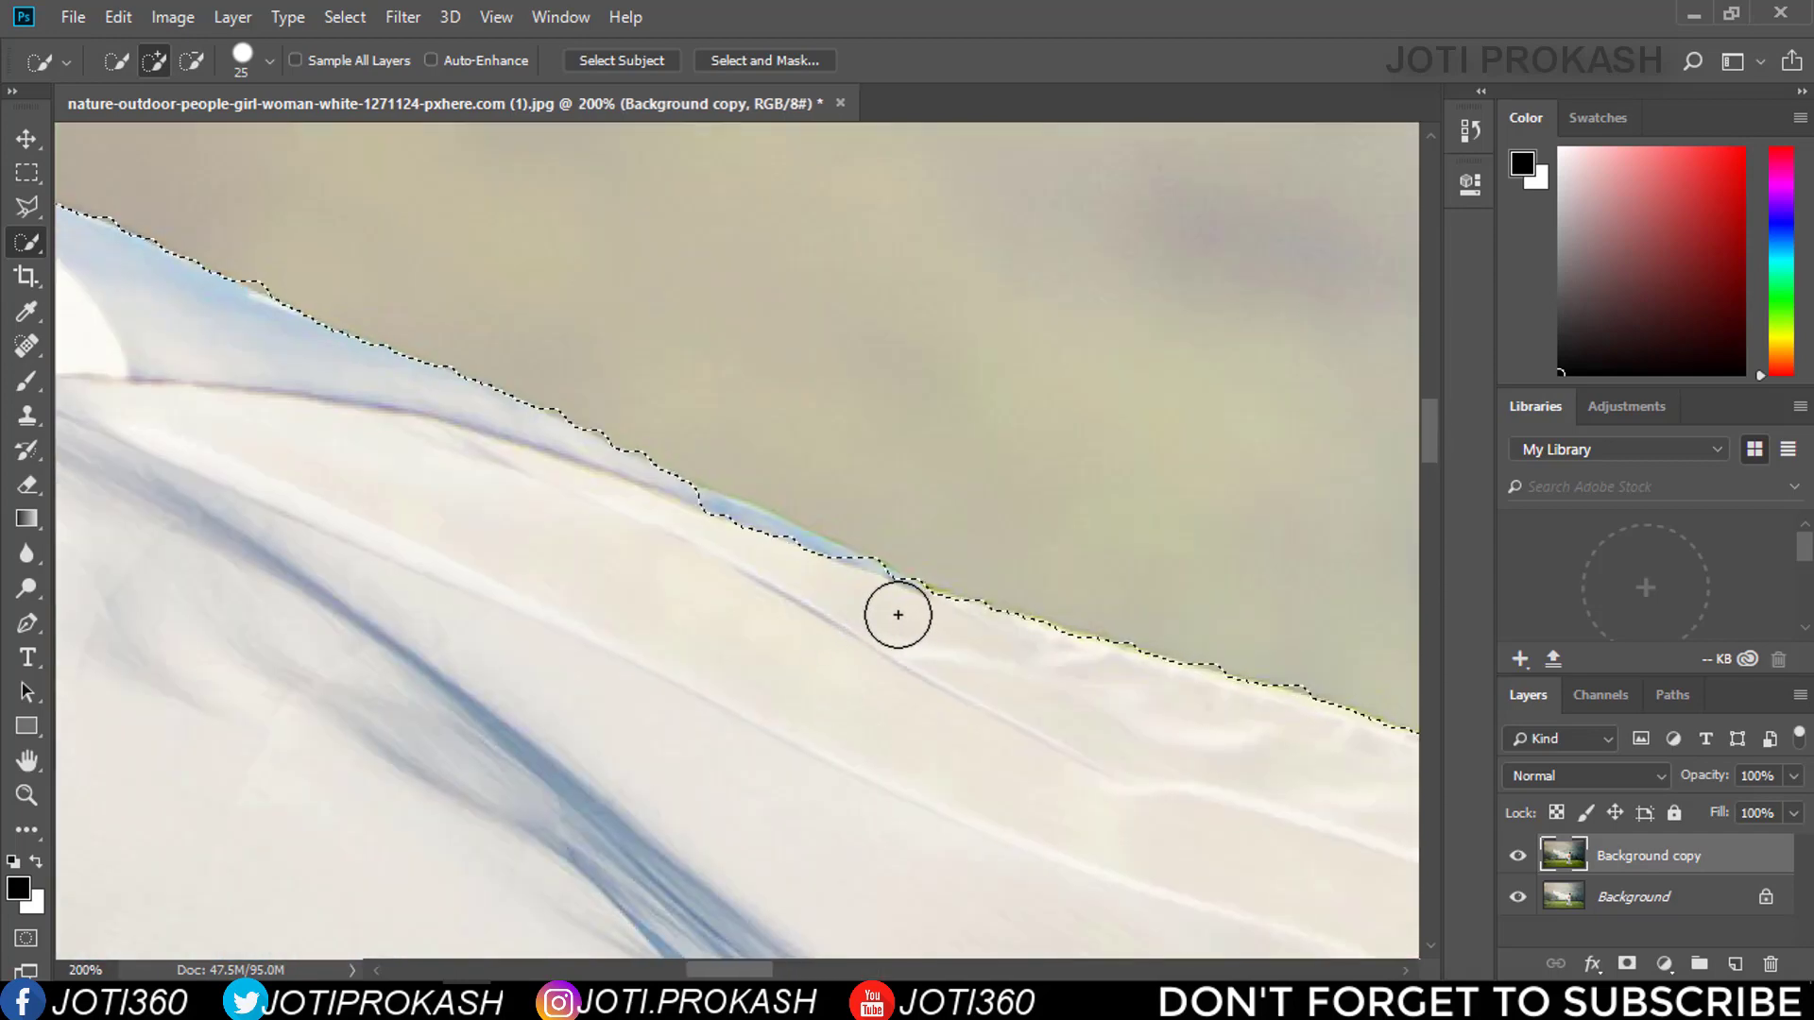
drag(898, 611, 716, 535)
key(ctrl+minus)
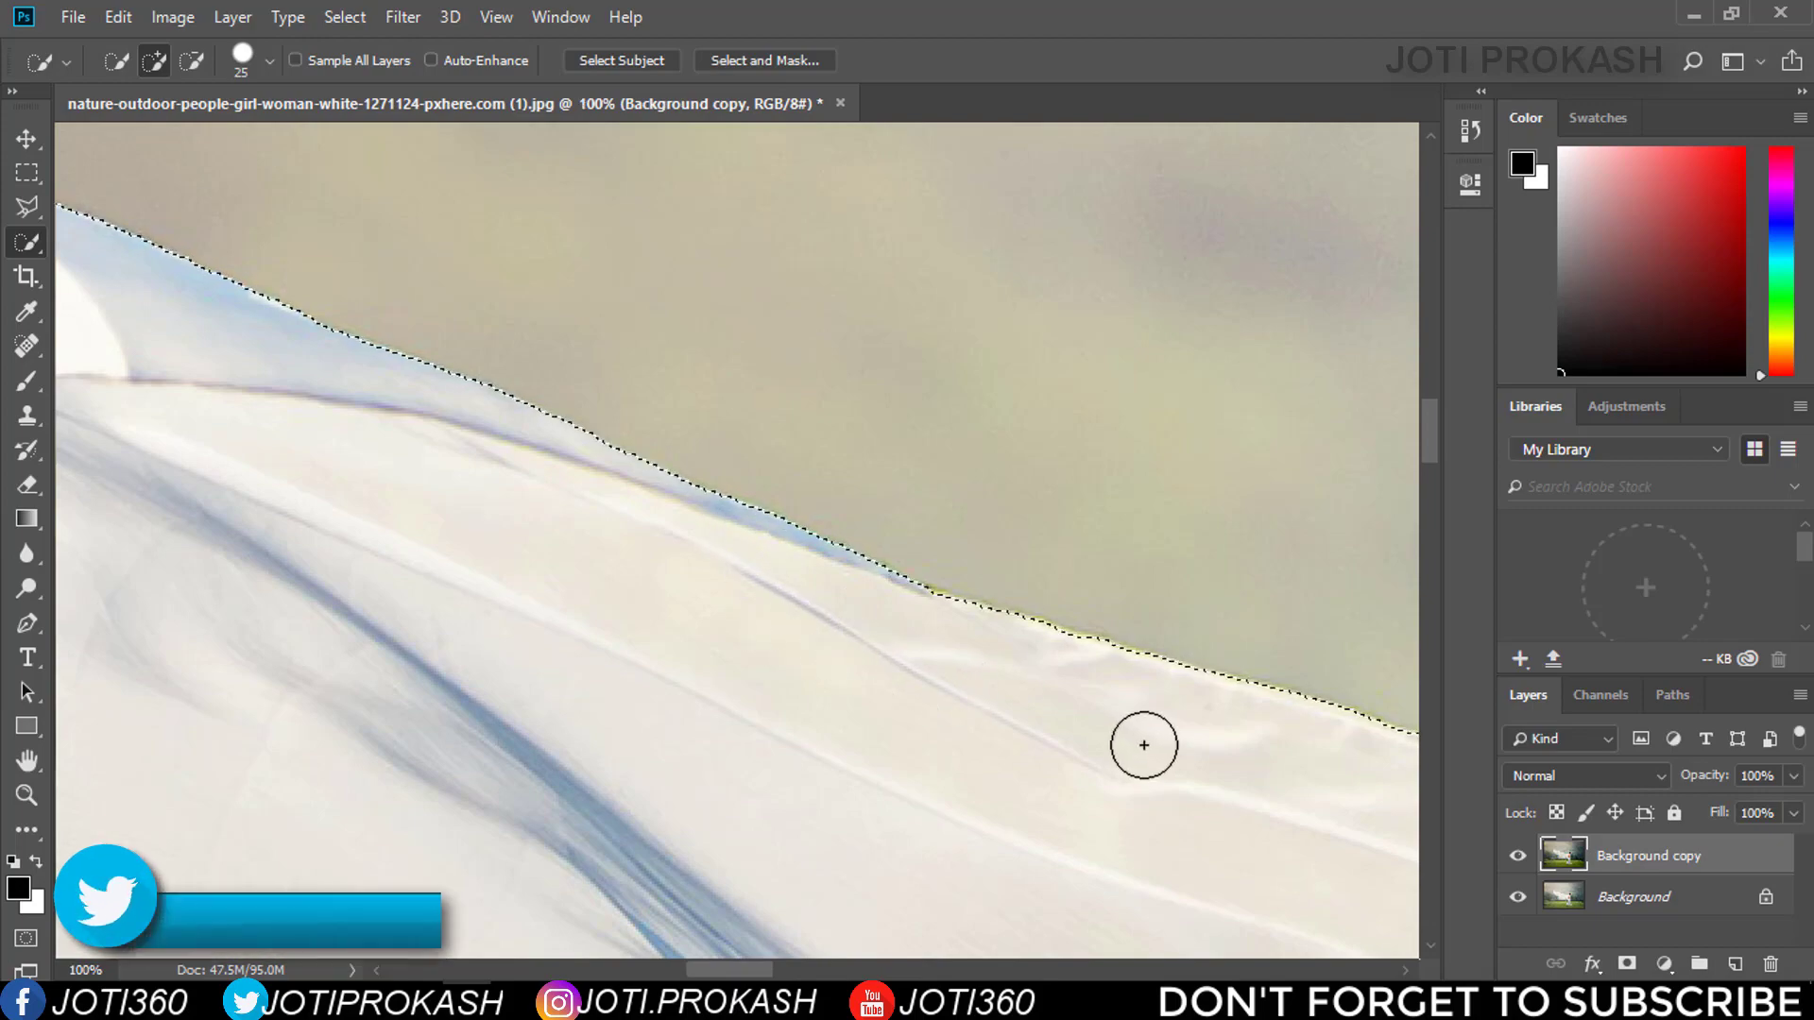
key(ctrl+minus)
key(ctrl+plus)
key(ctrl+plus)
key(ctrl+plus)
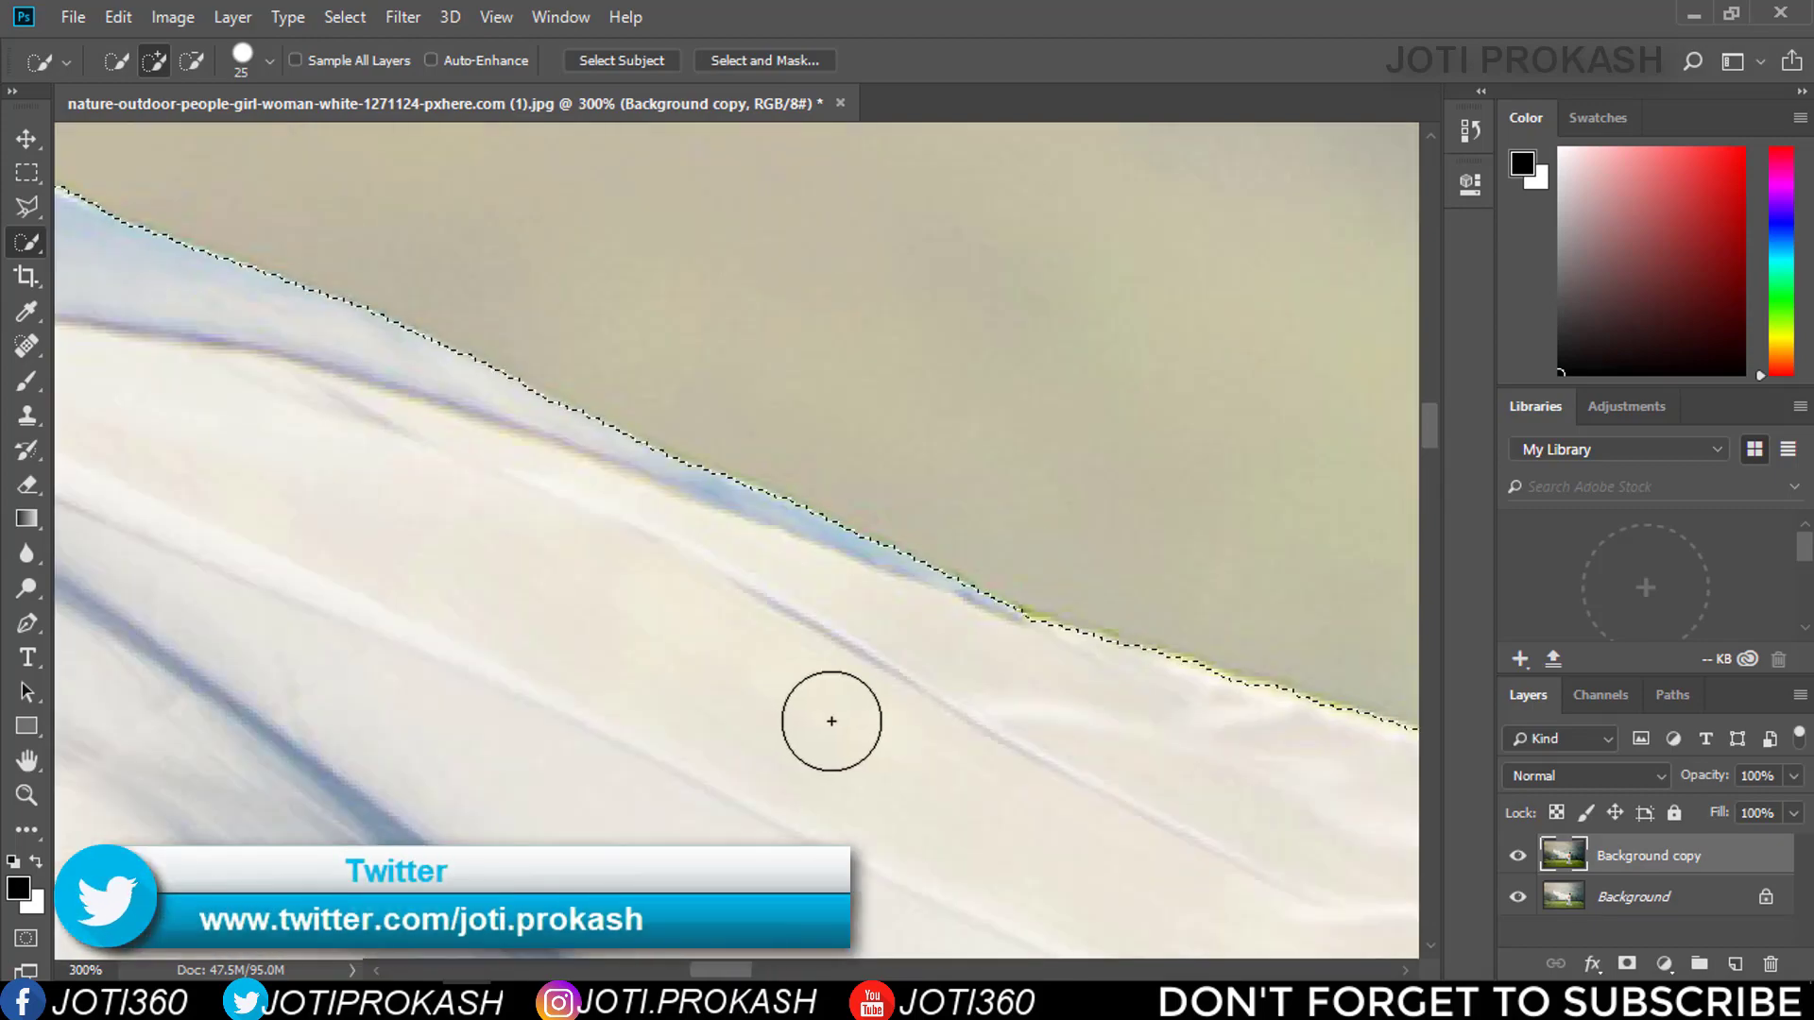
key(ctrl+minus)
key(ctrl+minus)
mouse_move(829, 721)
mouse_down()
mouse_move(707, 489)
mouse_move(575, 495)
mouse_move(802, 275)
mouse_up()
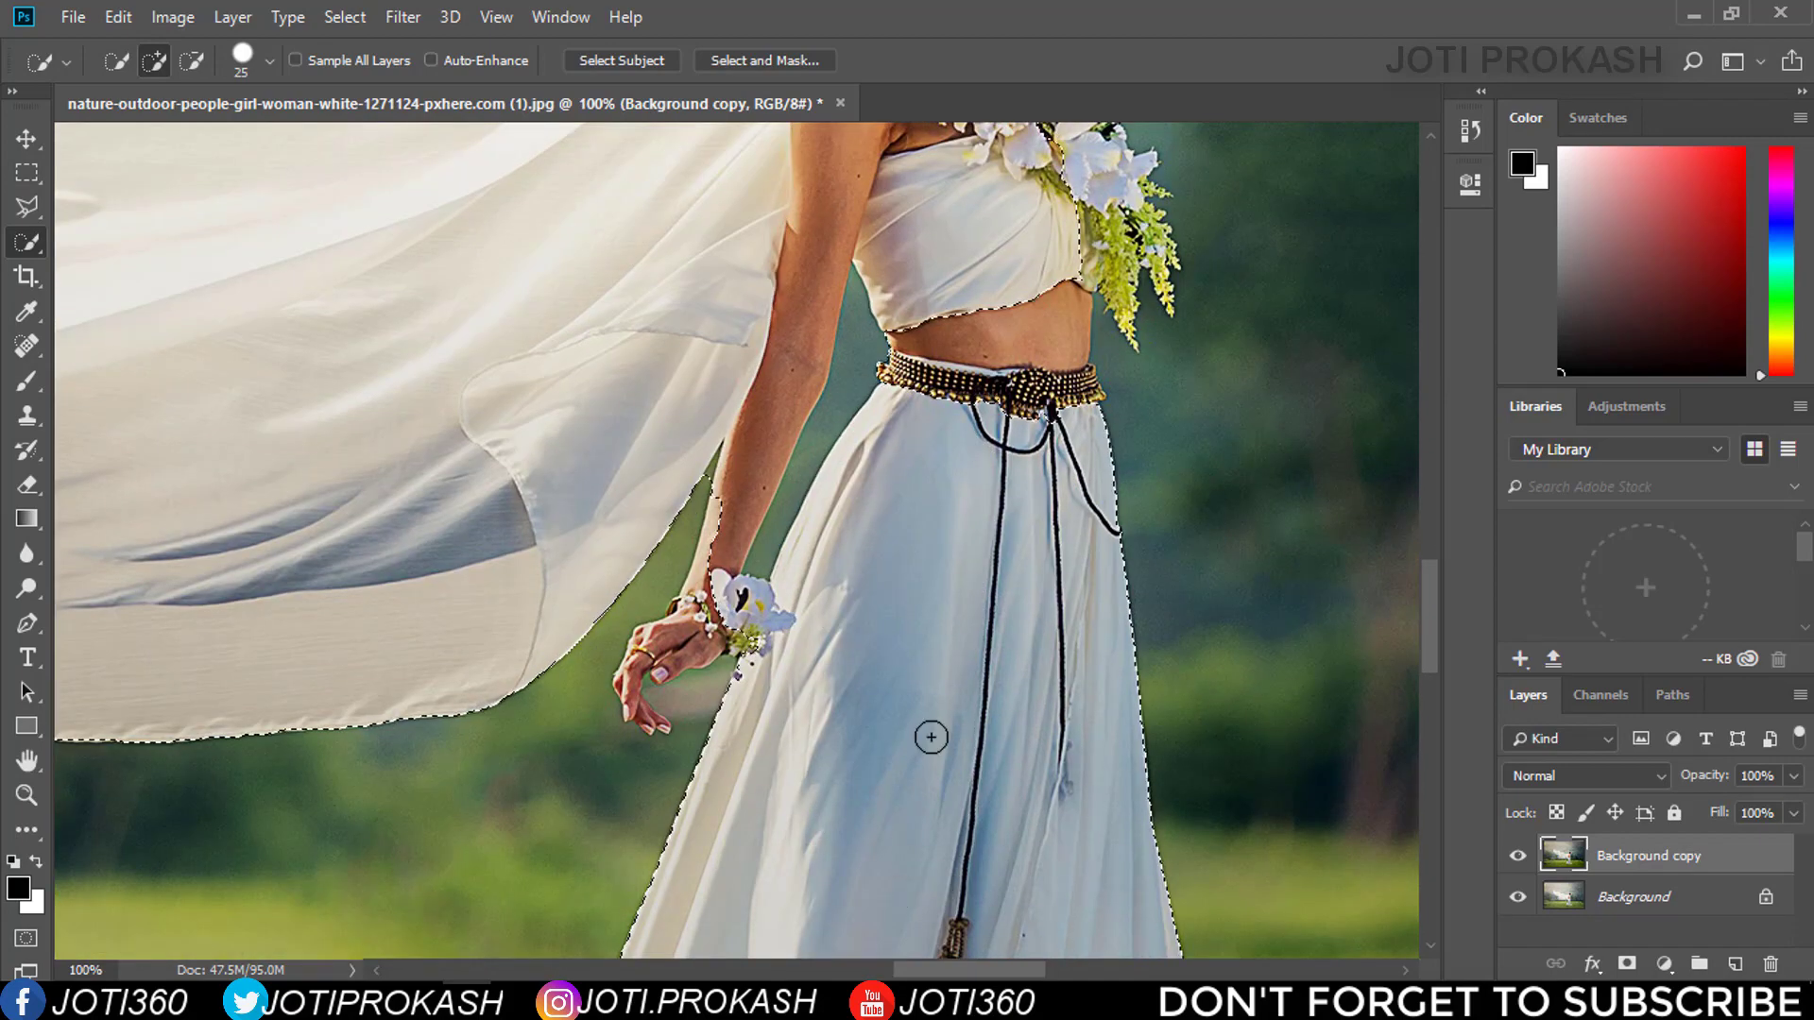
scroll(928, 733, down, 3)
scroll(860, 516, up, 8)
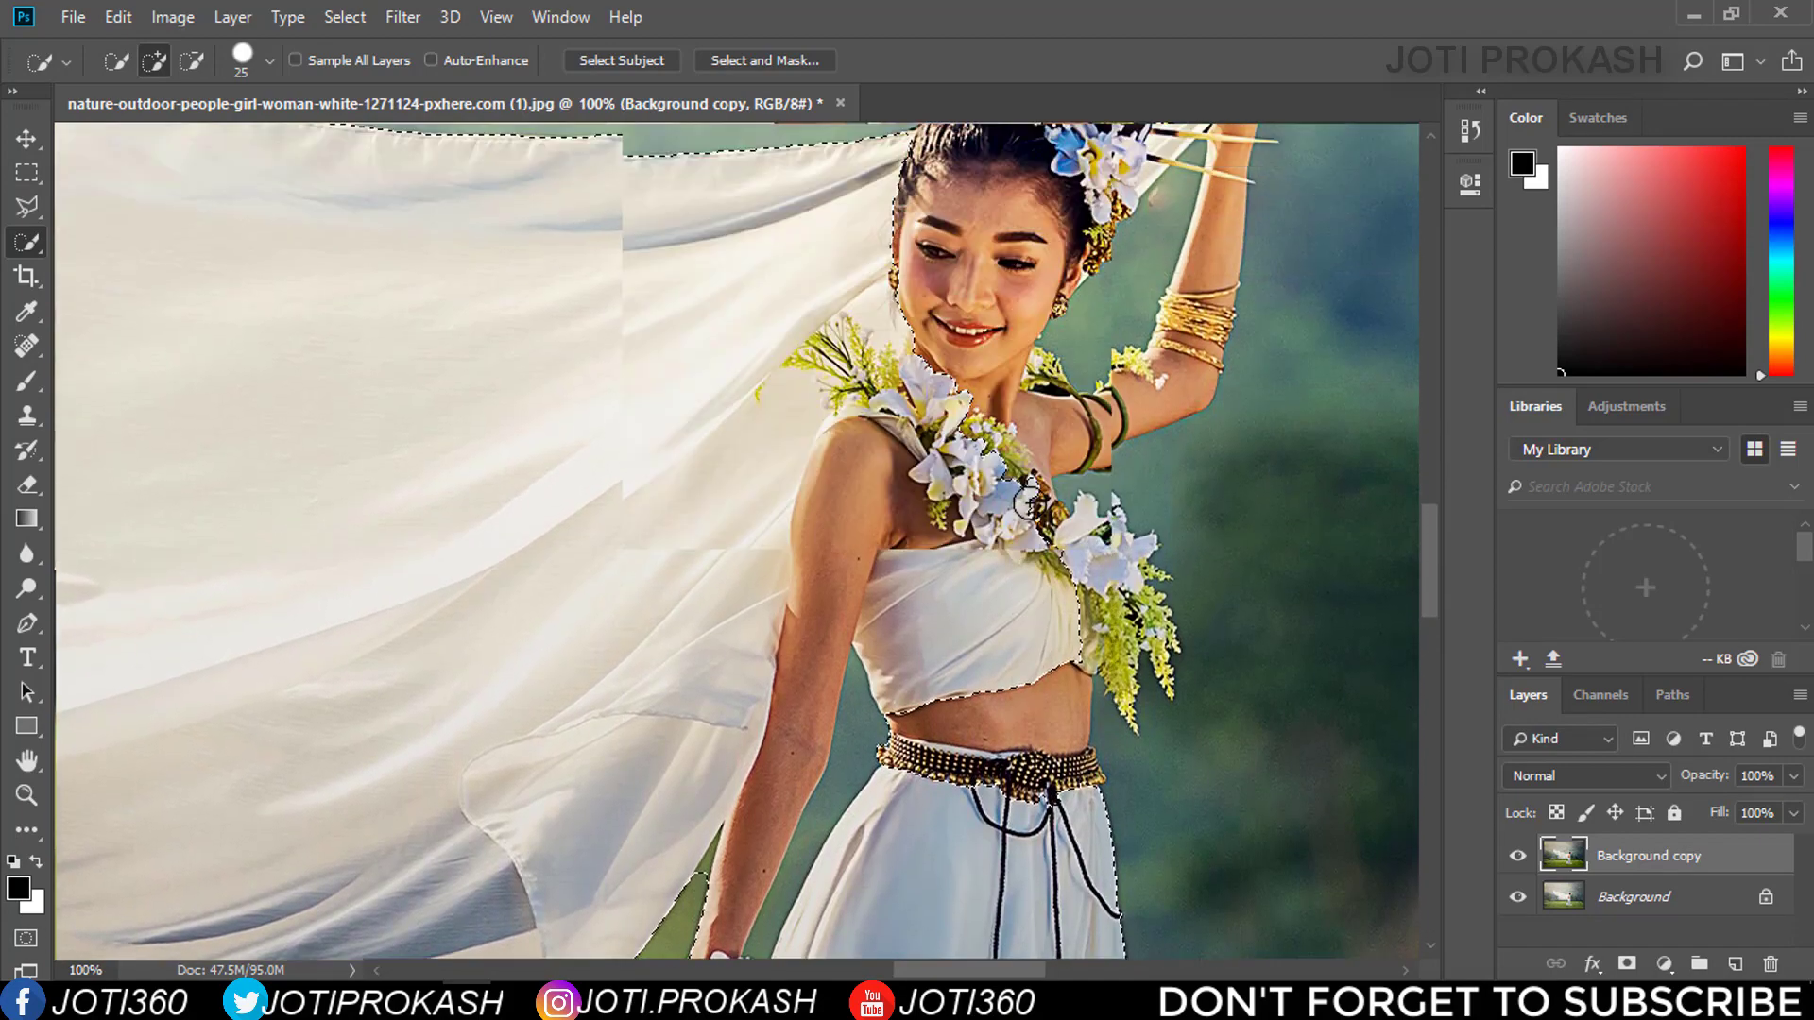
scroll(1077, 598, up, 2)
scroll(1072, 661, up, 3)
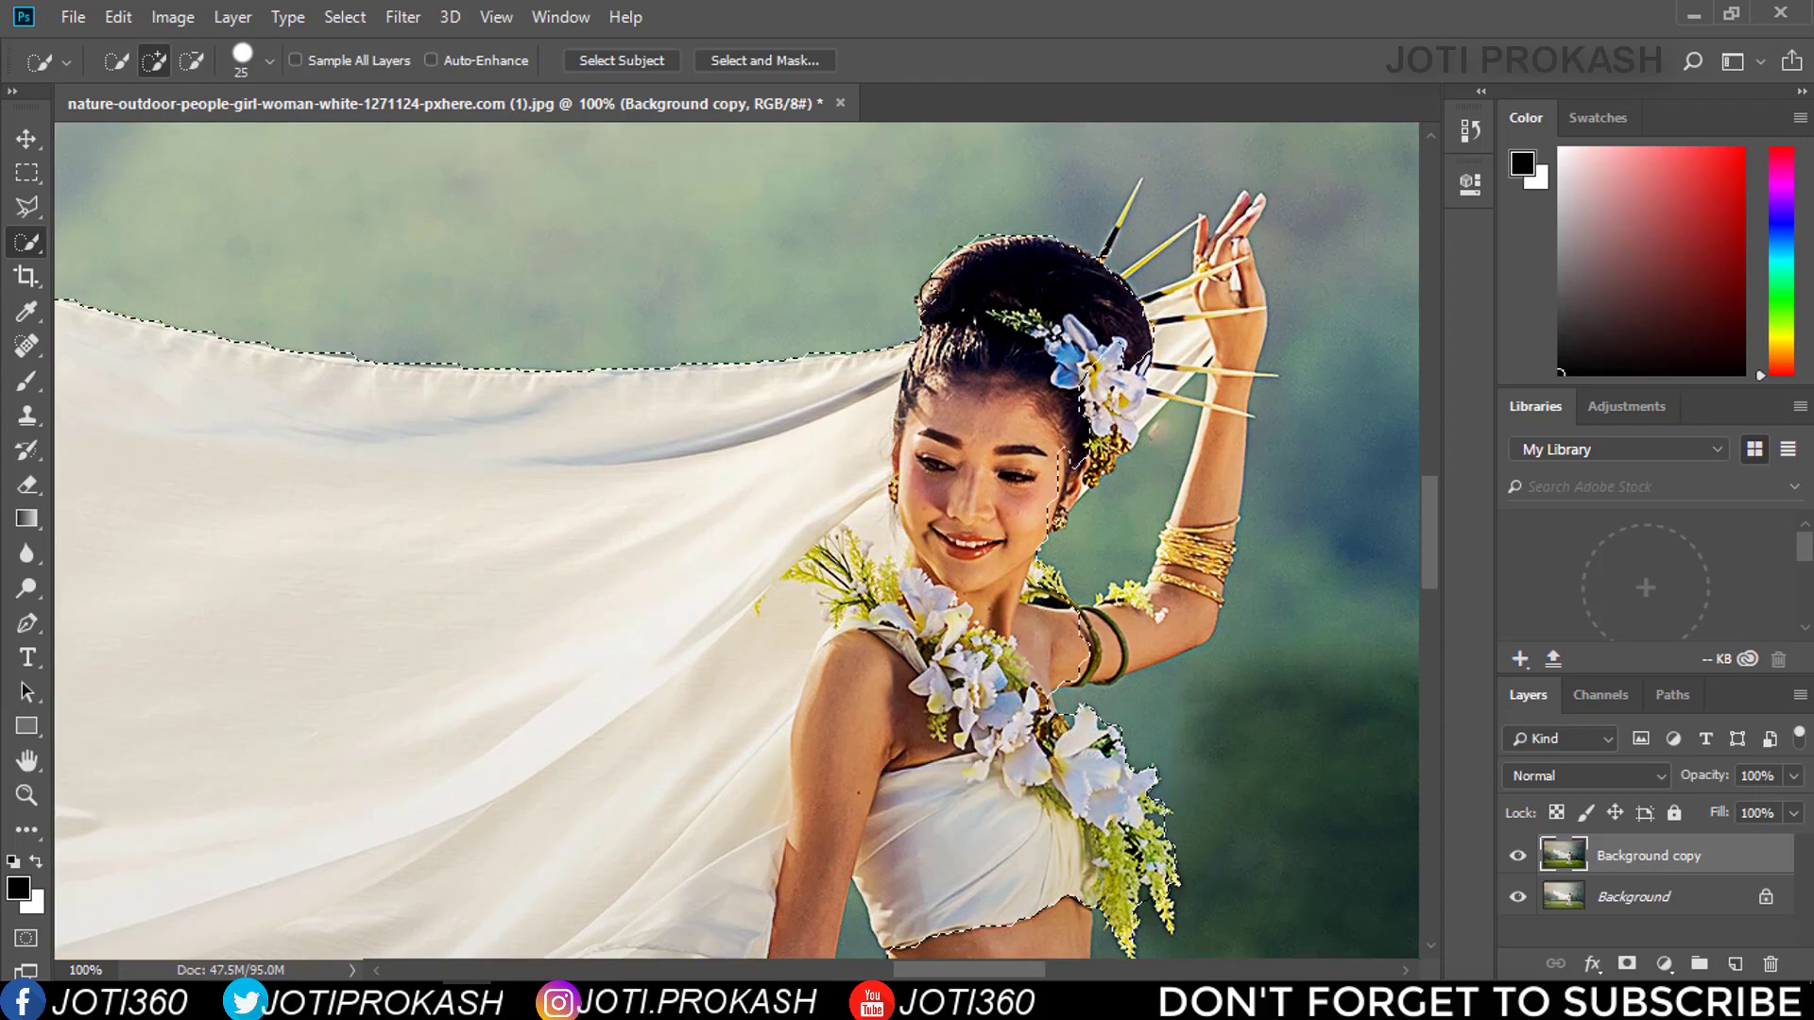
Extend the selection down the raised arm and over the hair sticks
drag(1217, 312, 1159, 553)
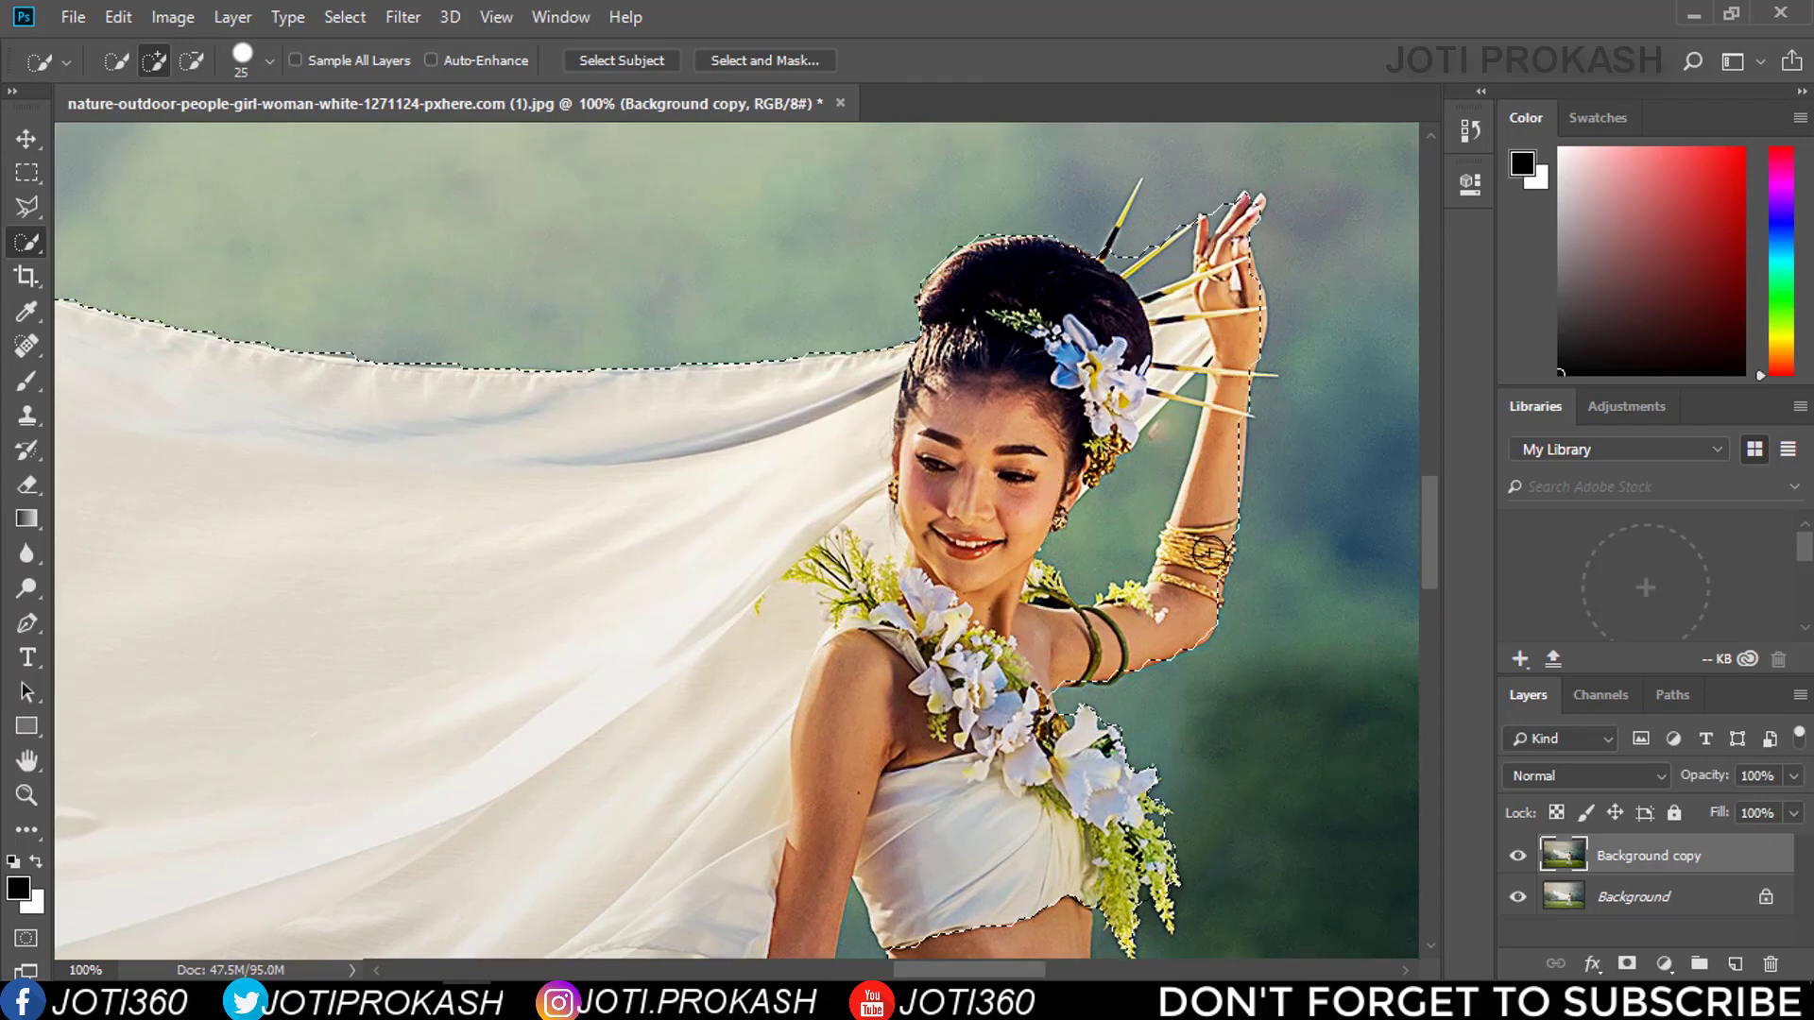
scroll(1149, 516, up, 3)
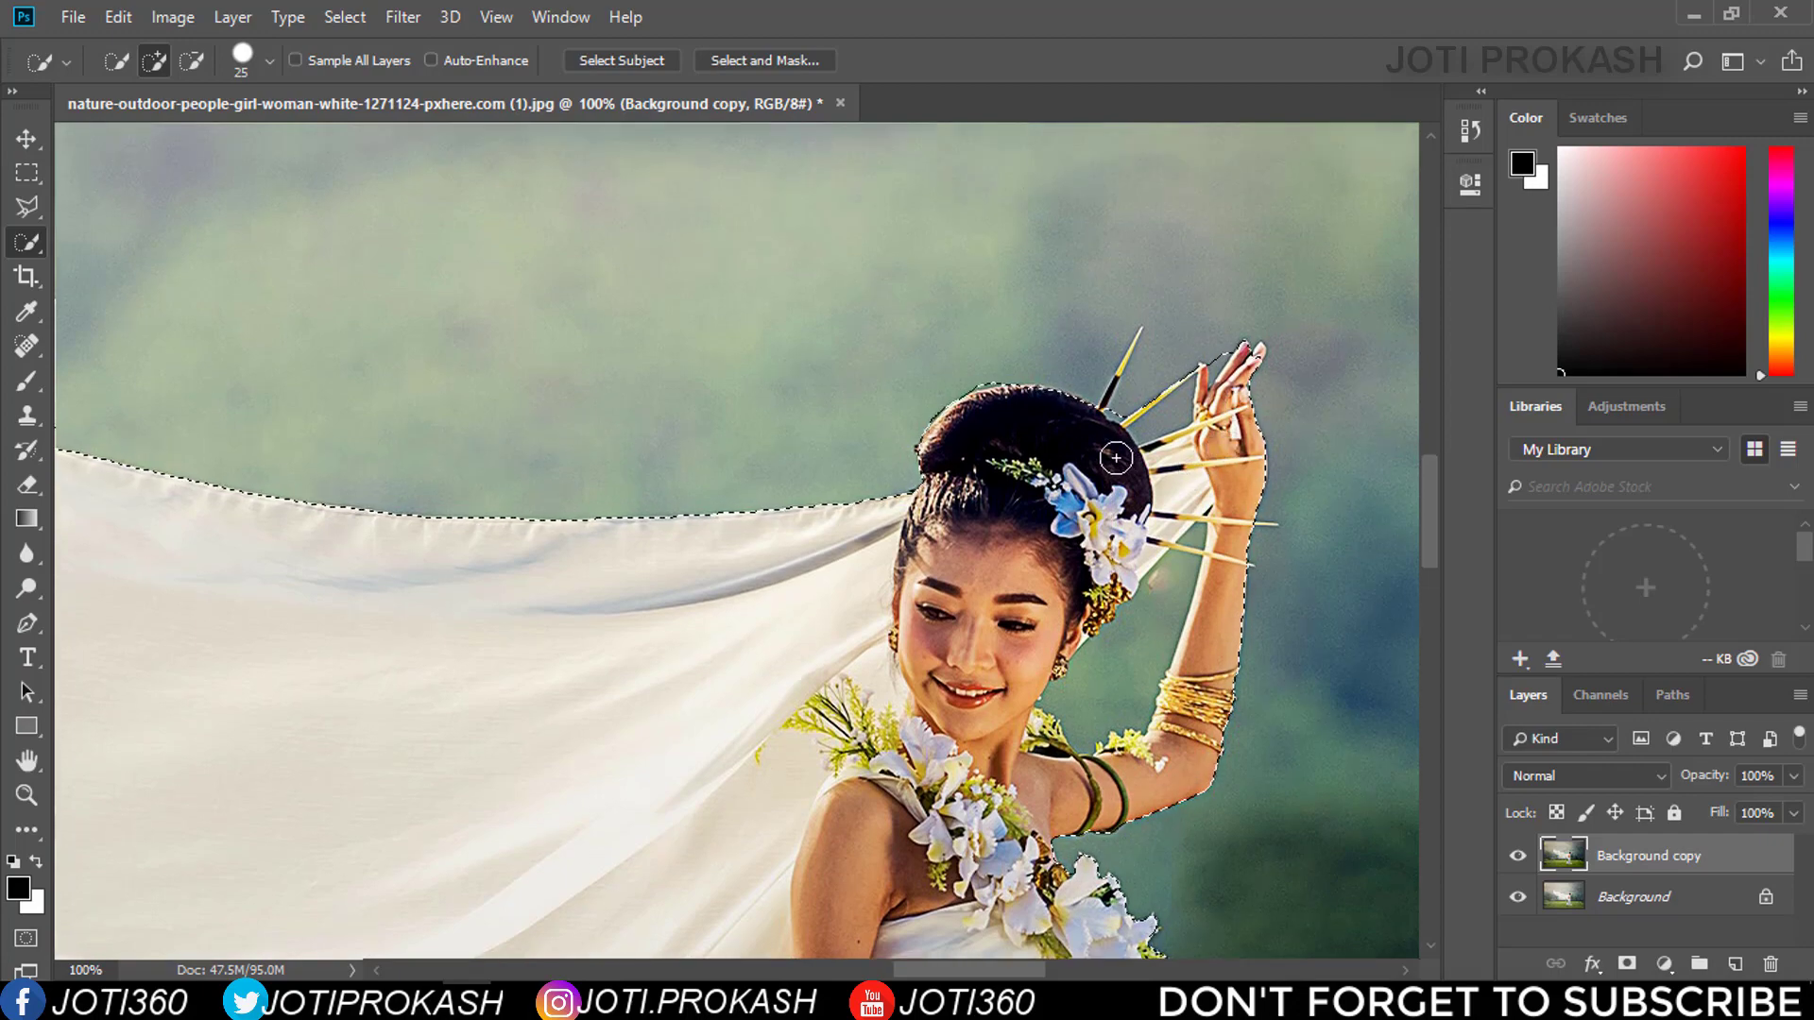
click(1150, 452)
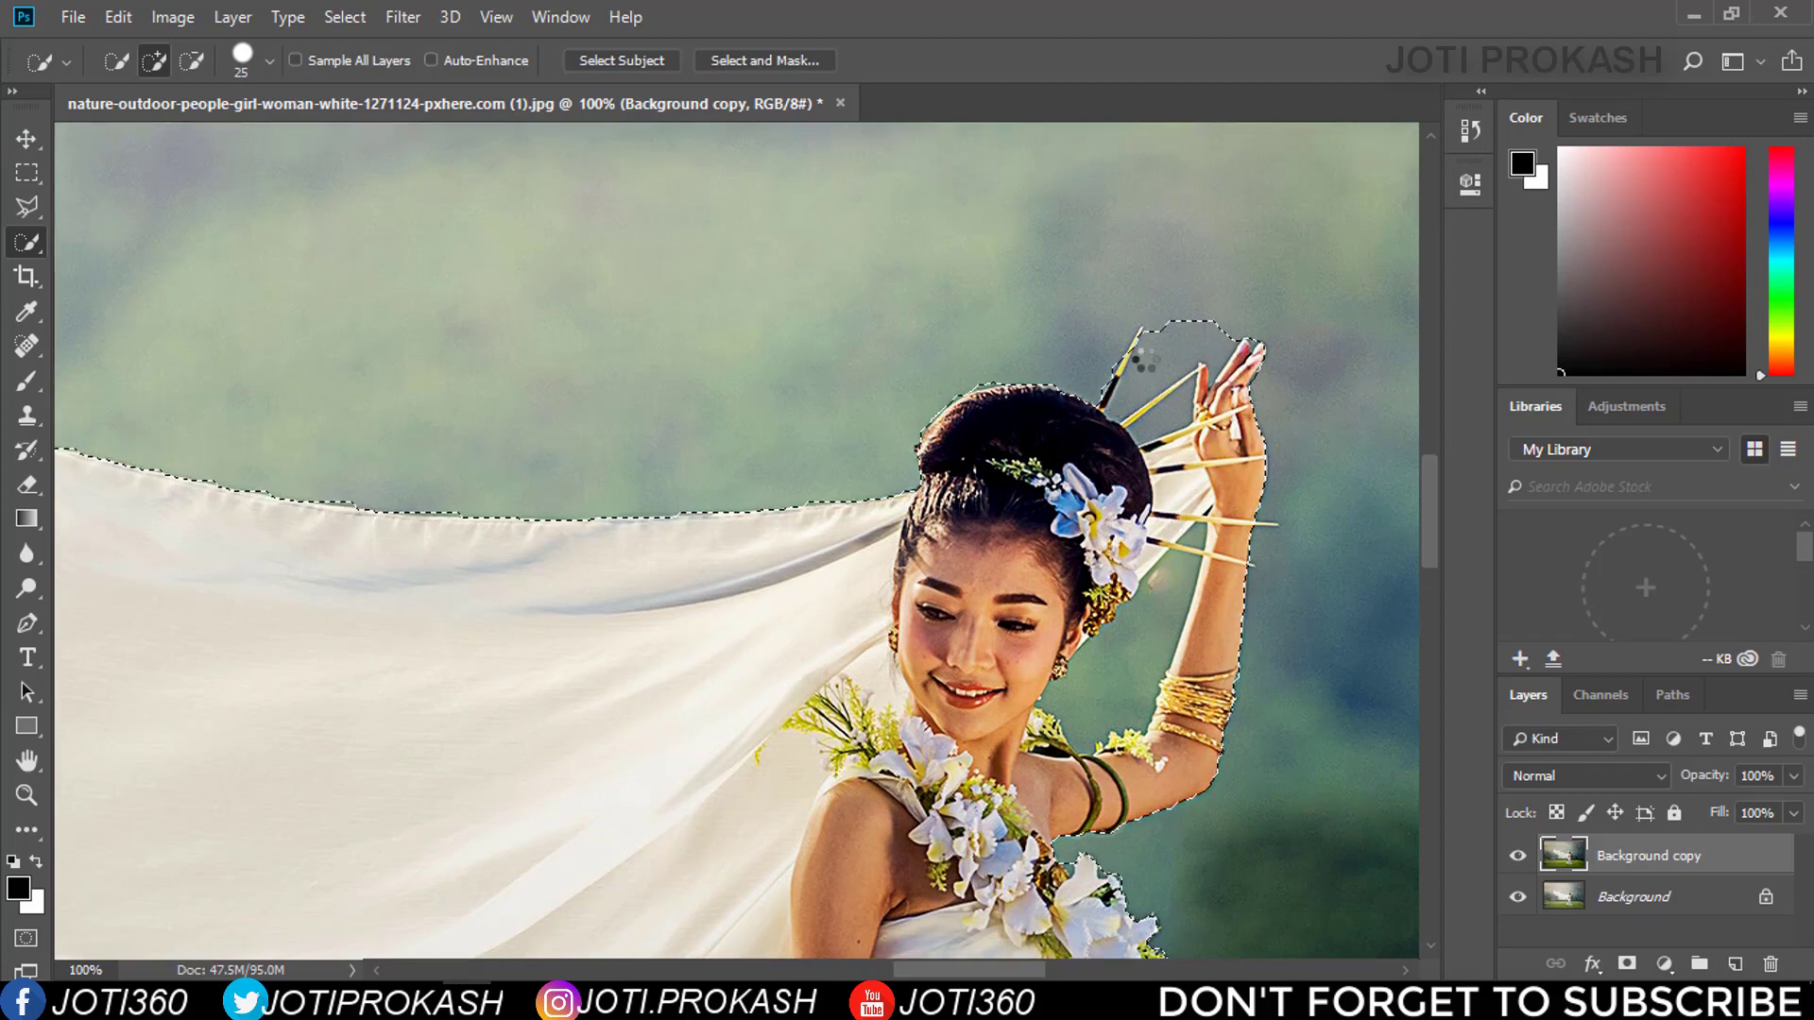
scroll(1037, 527, down, 6)
scroll(1038, 527, down, 5)
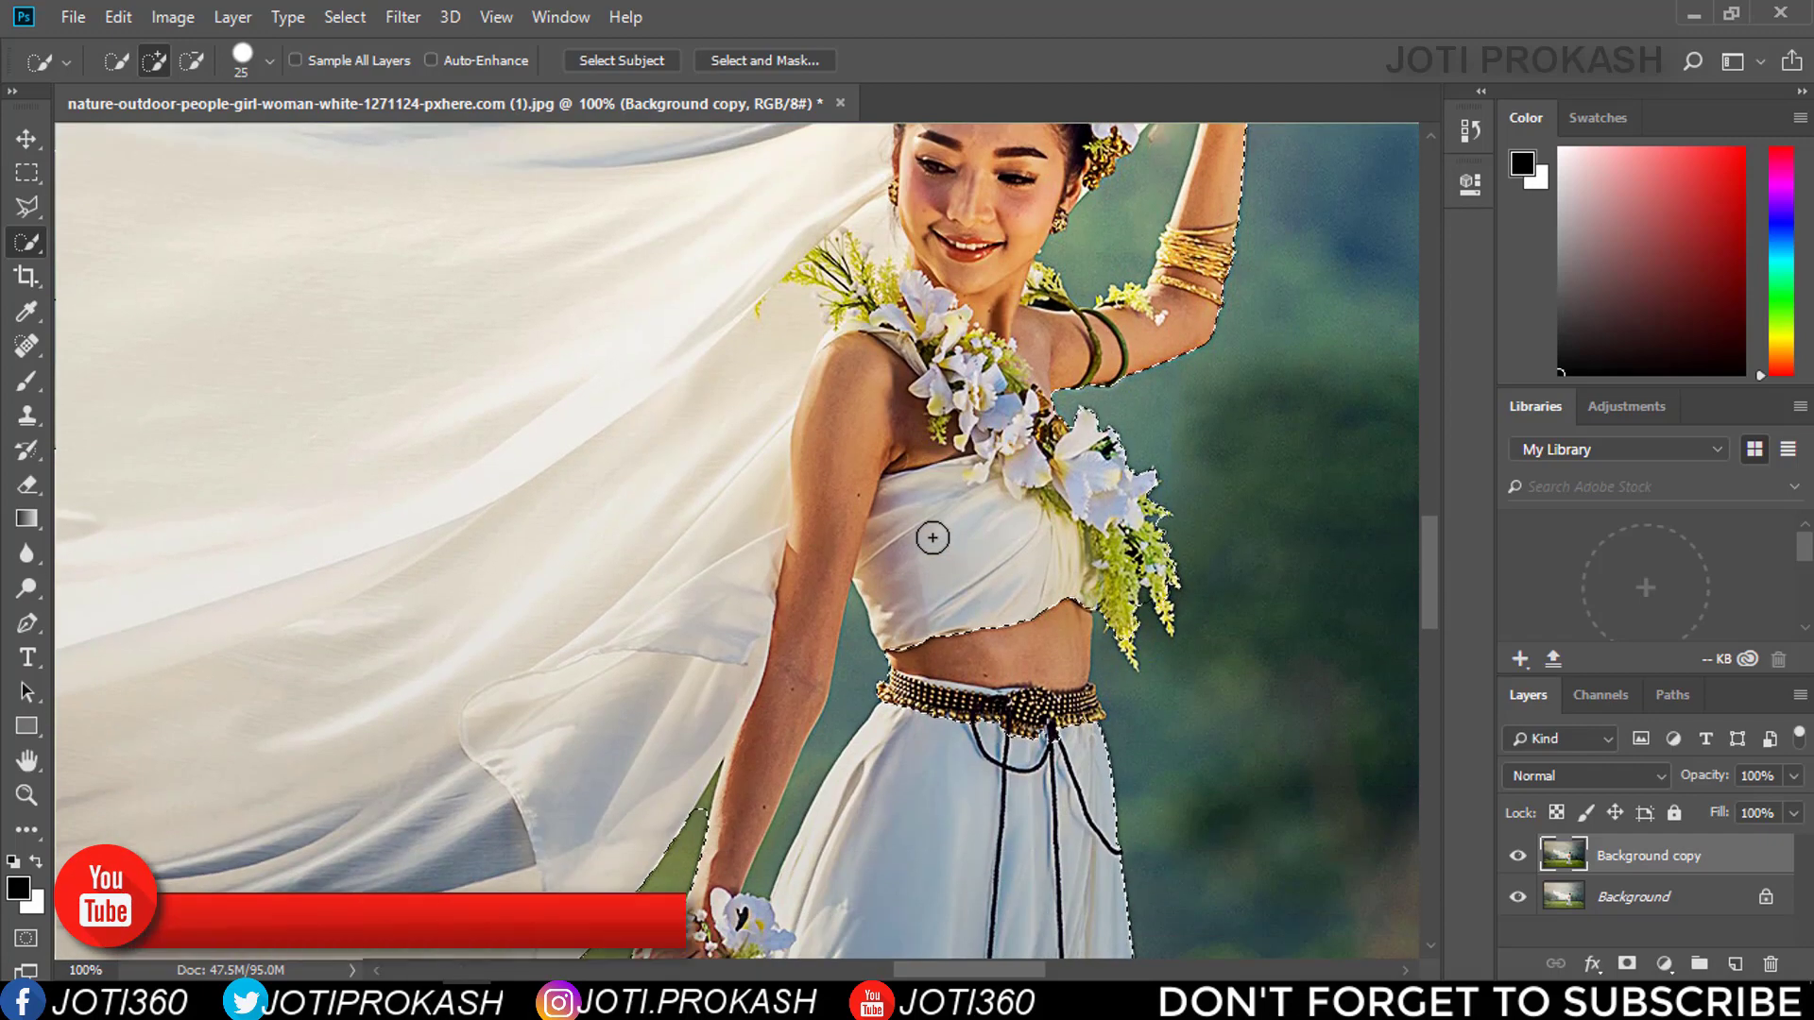
key(ctrl+plus)
key(ctrl+plus)
drag(1013, 566, 645, 723)
scroll(863, 567, up, 5)
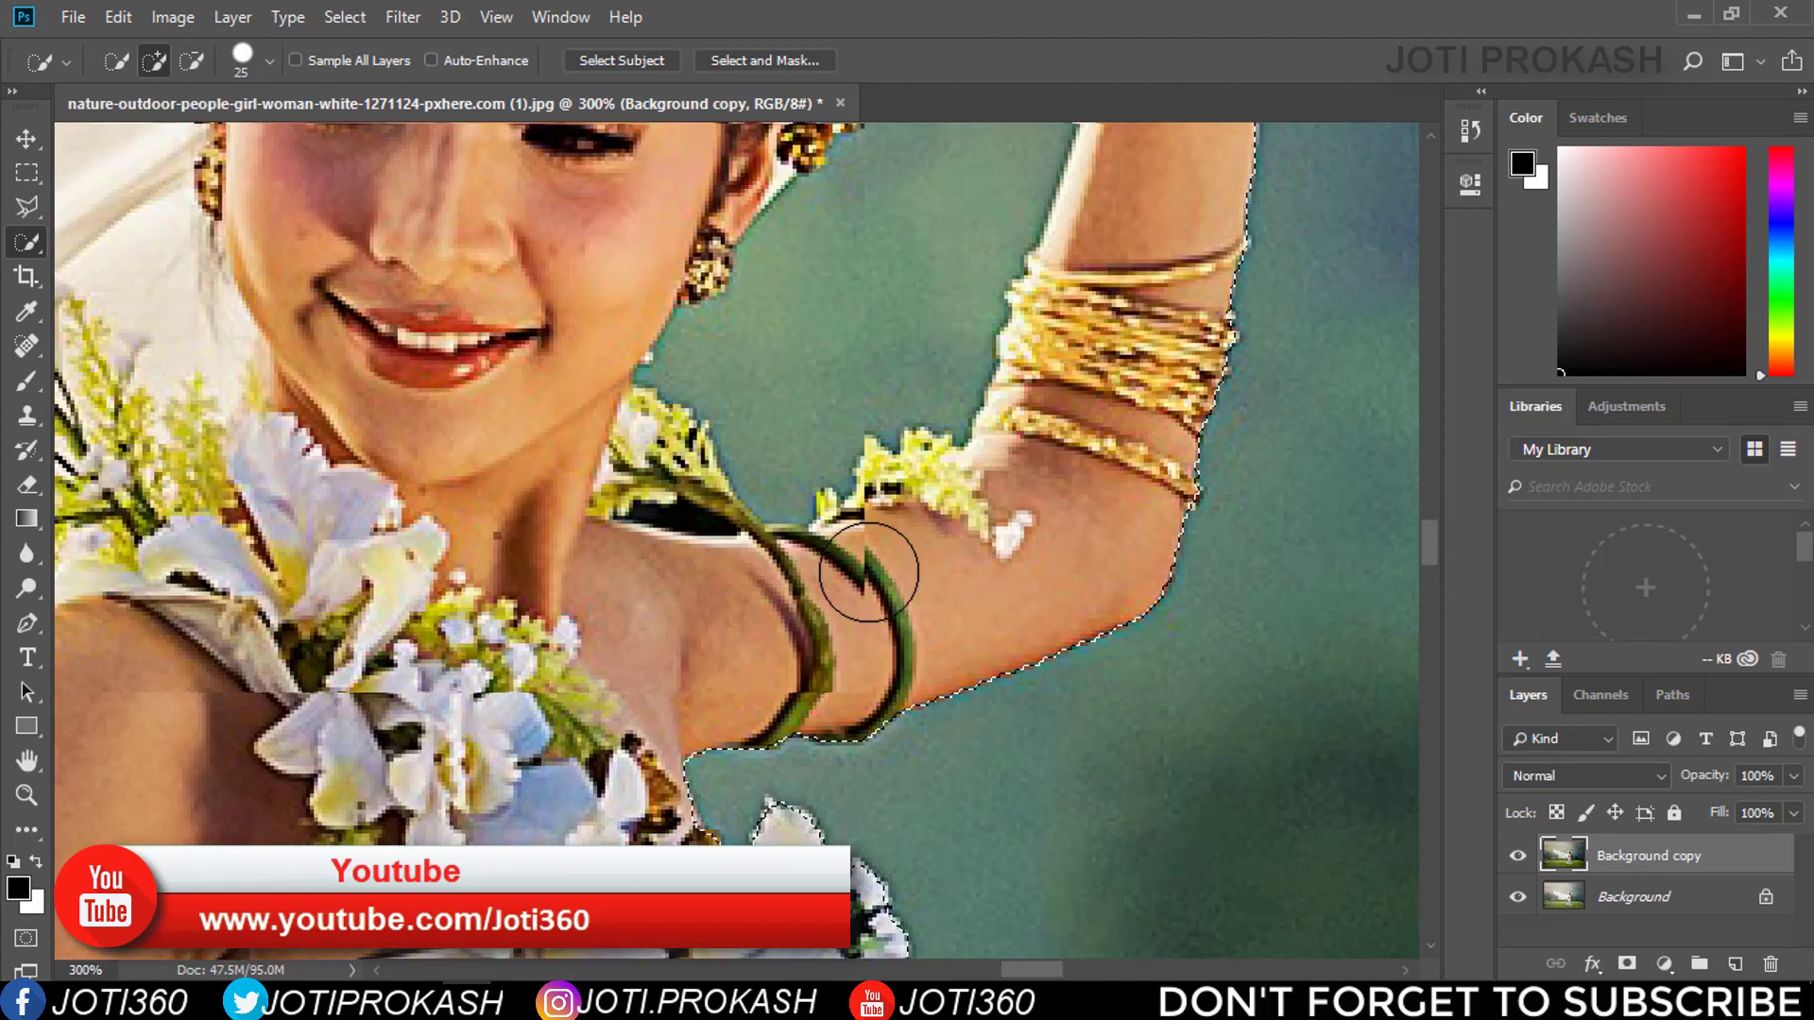
scroll(972, 580, up, 5)
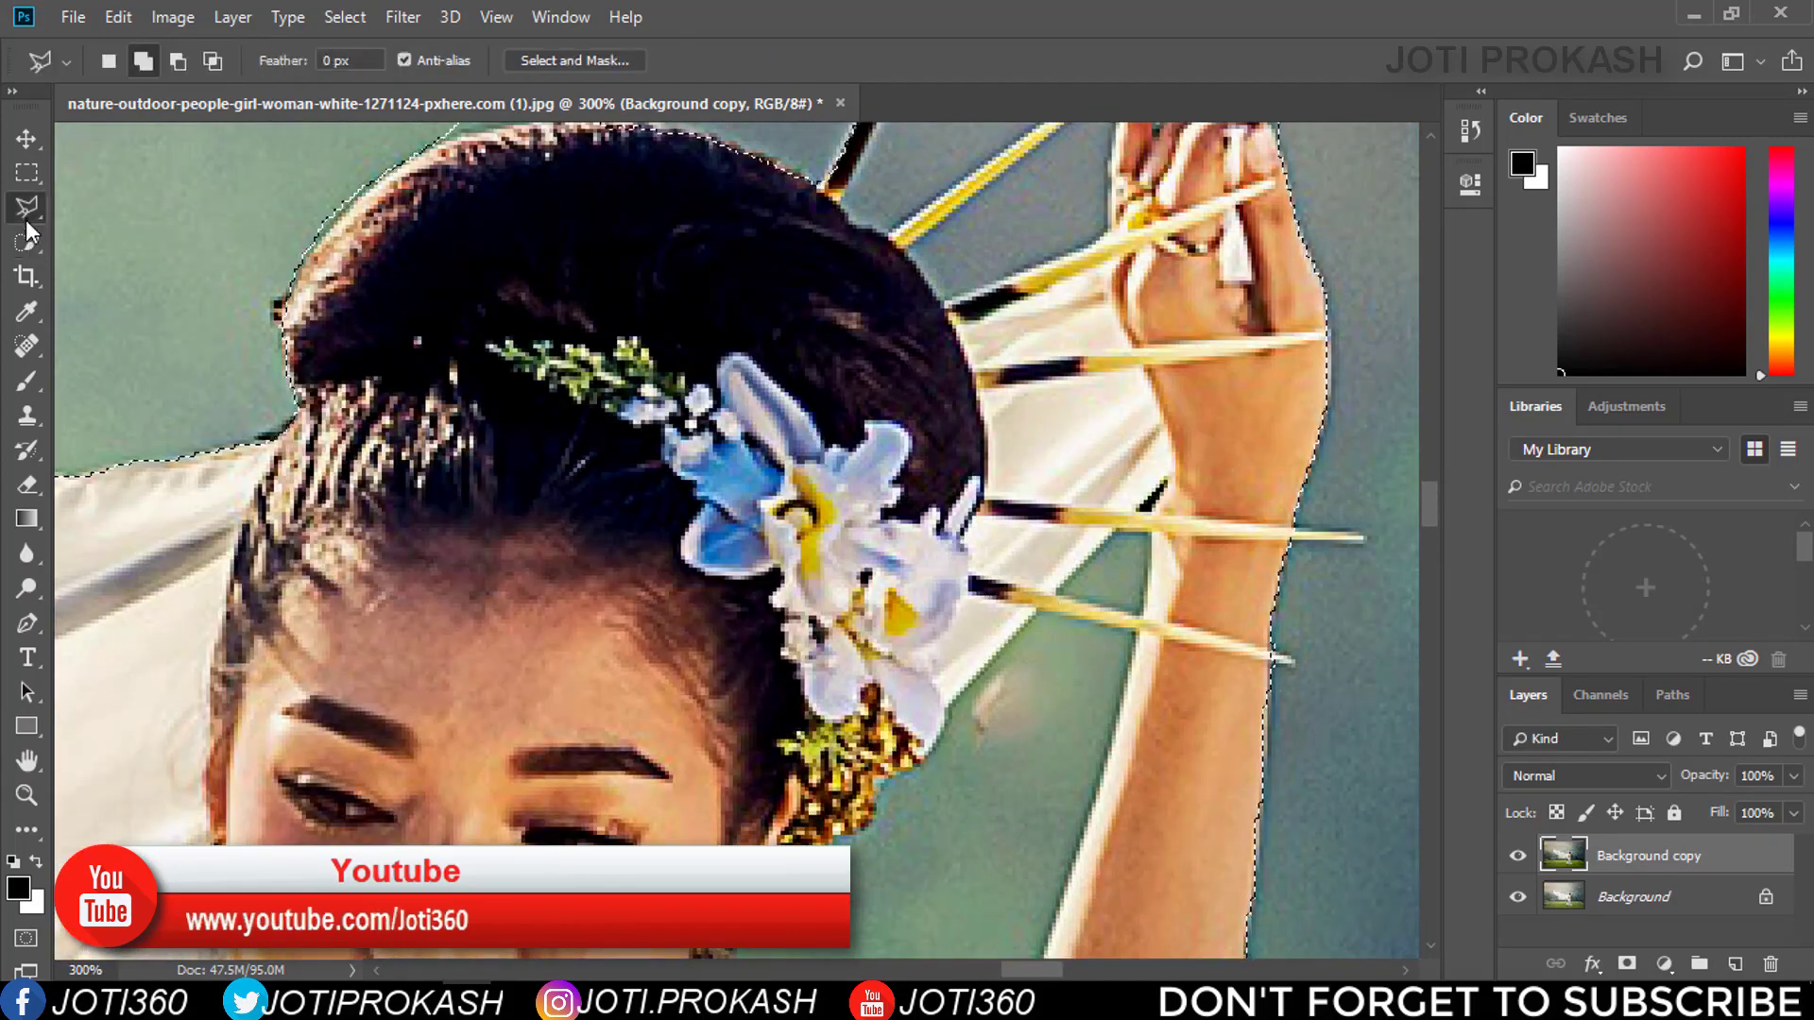
With the Lasso, add the hair stick tip and cut the sky between stick and fingers
right_click(26, 206)
click(122, 204)
scroll(776, 383, up, 2)
scroll(777, 383, up, 2)
scroll(950, 331, up, 3)
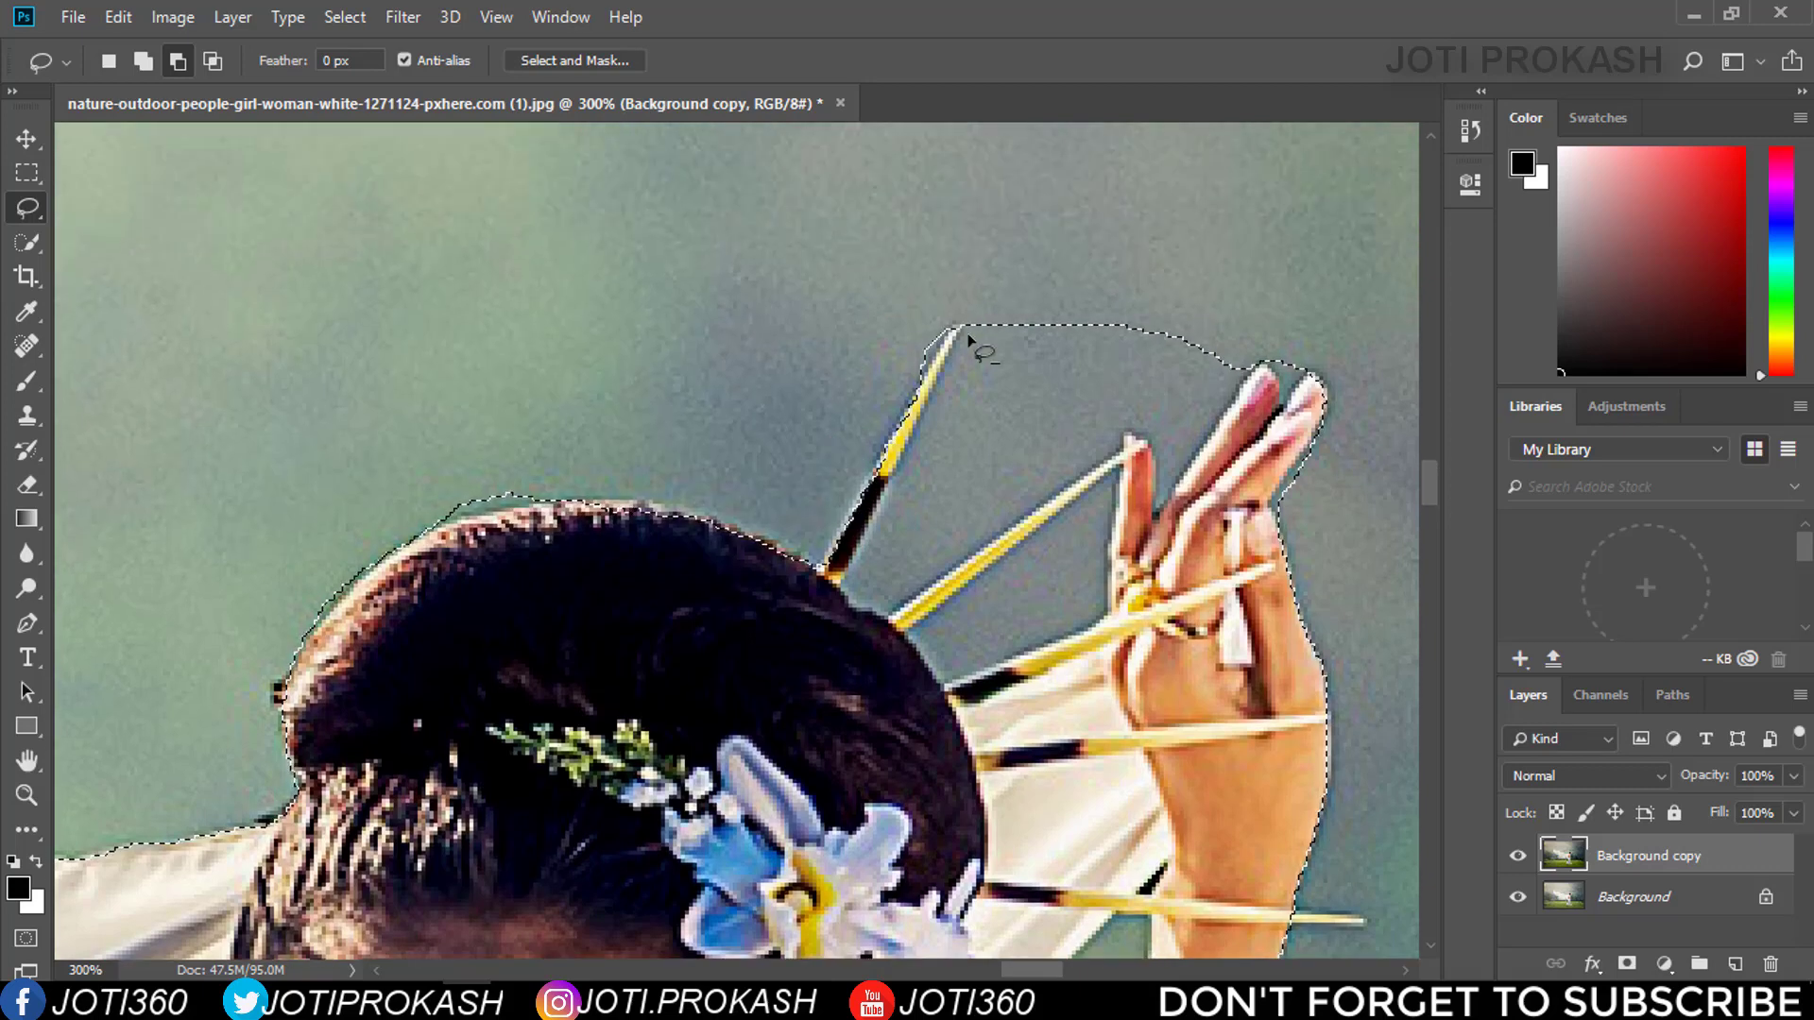
drag(952, 333, 938, 383)
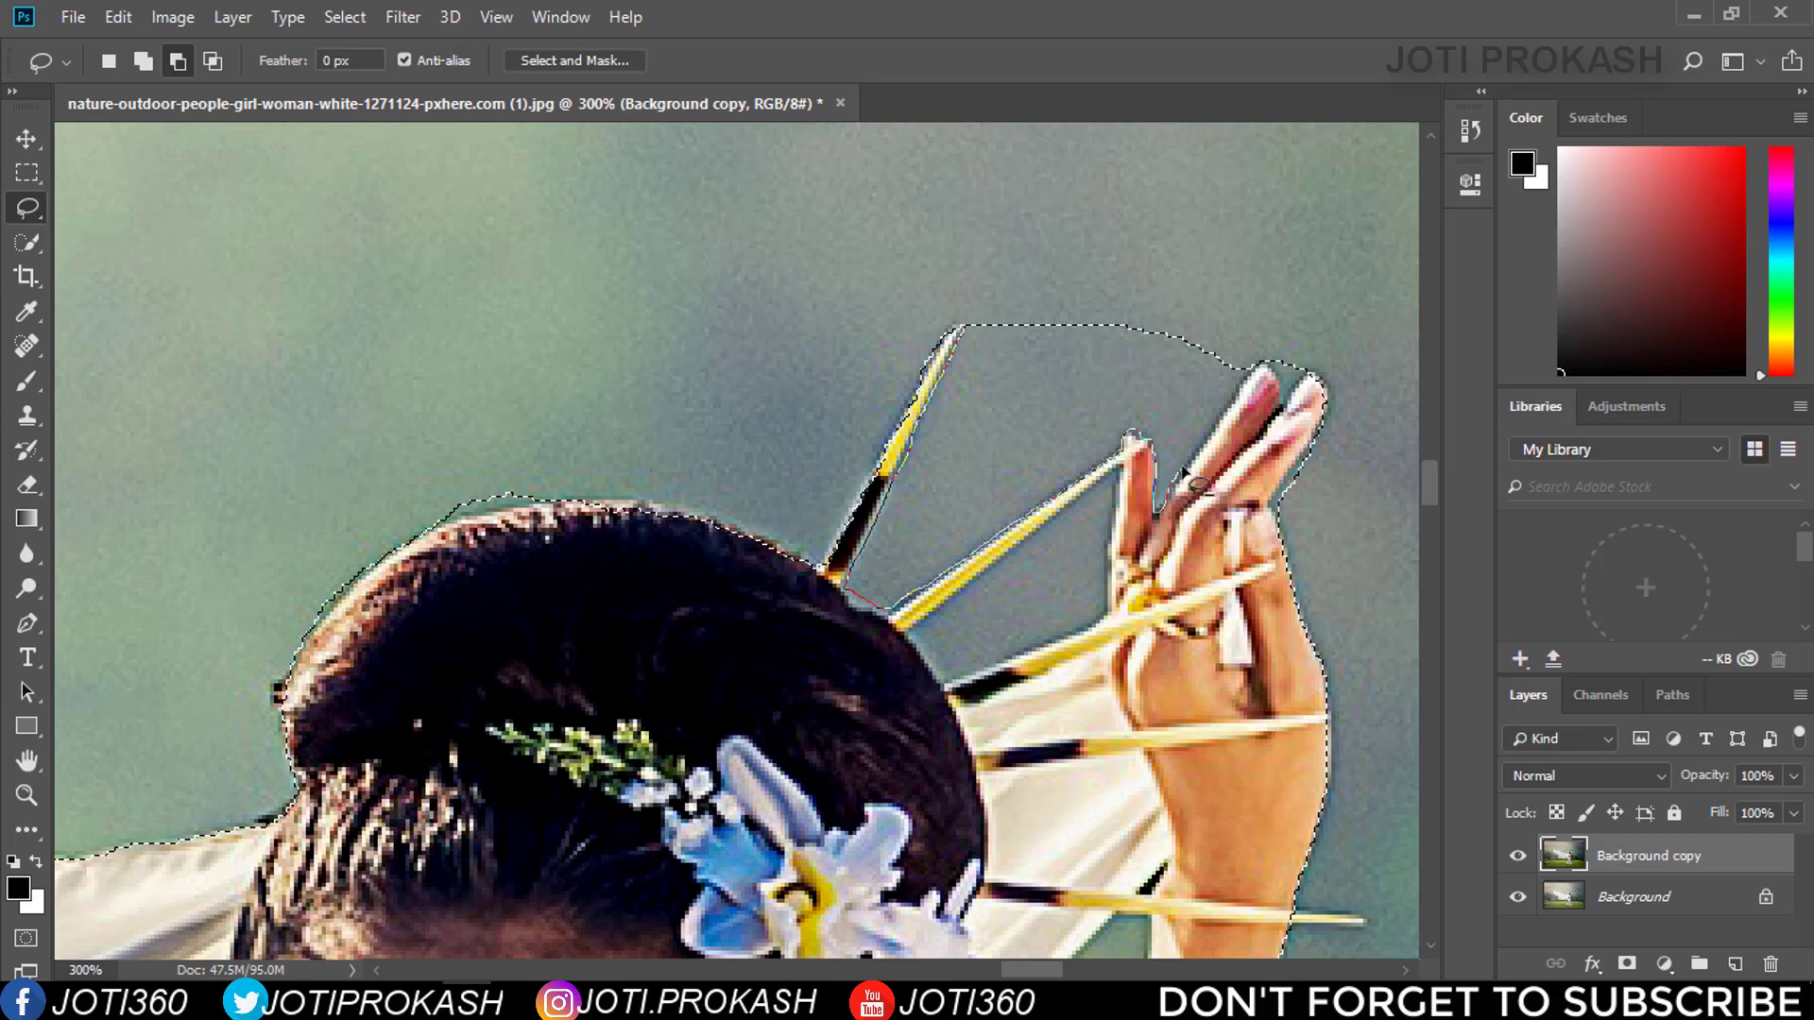
drag(970, 328, 973, 326)
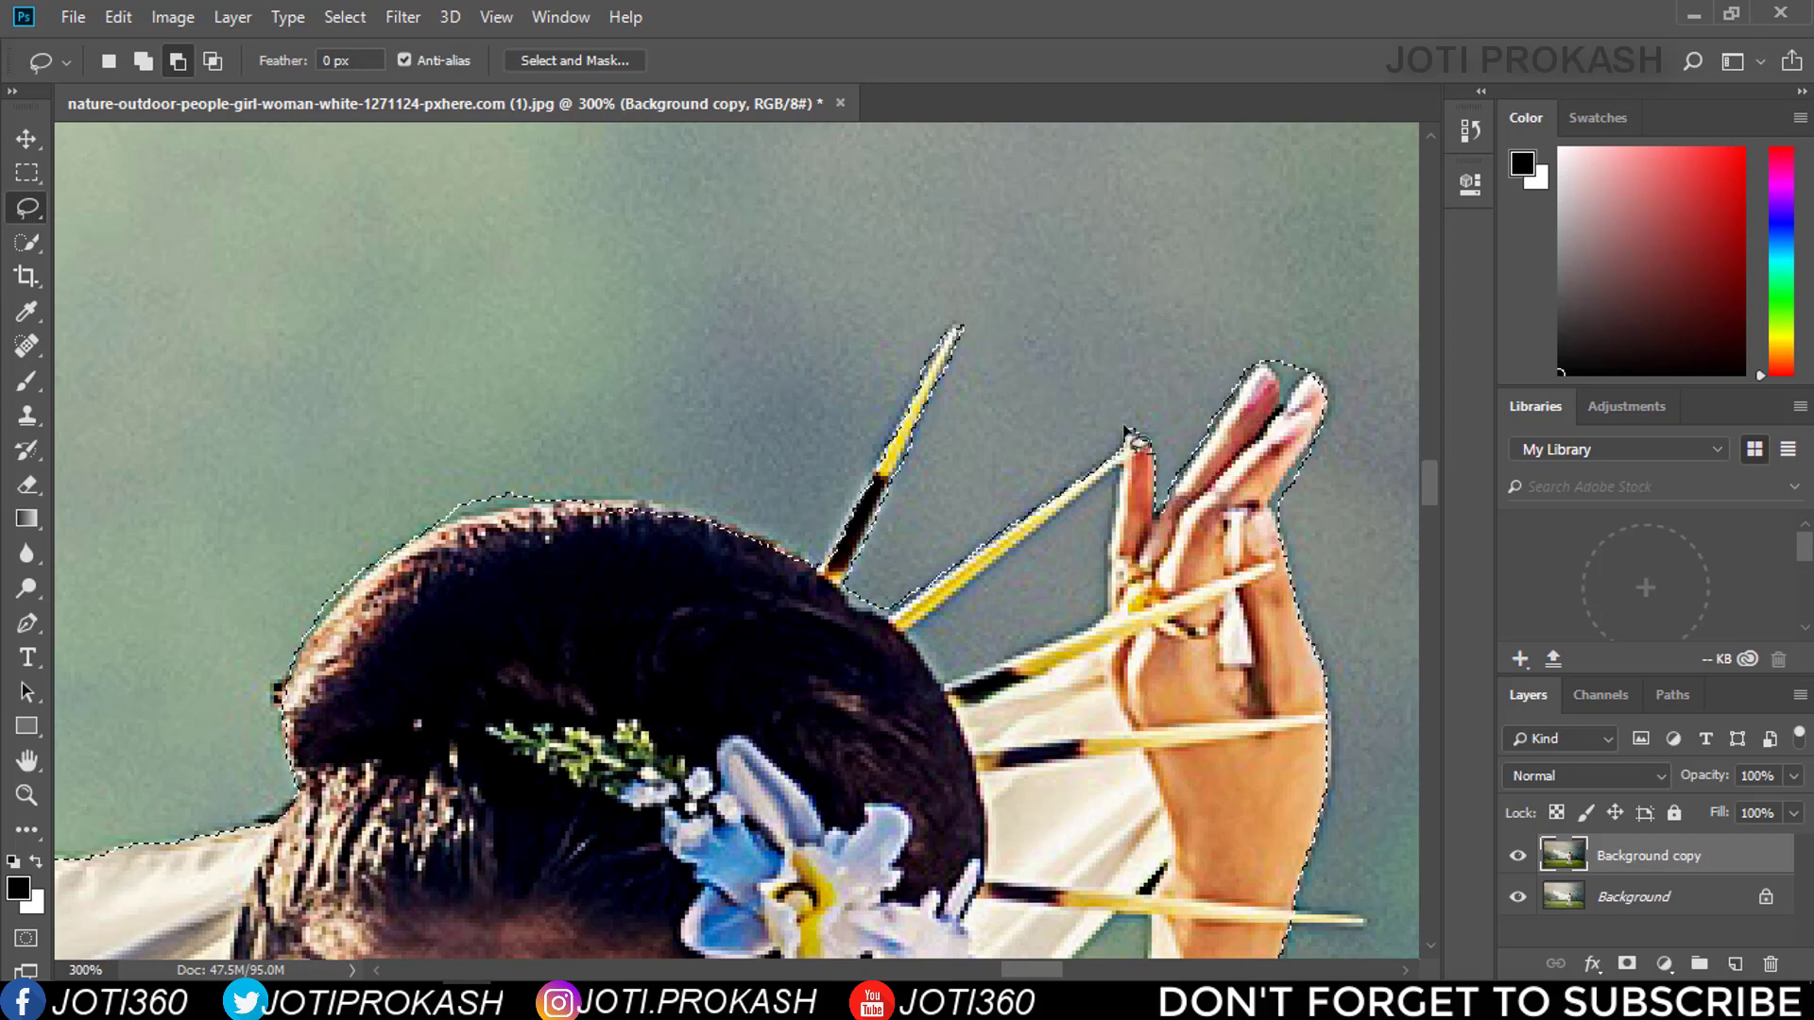
scroll(902, 482, up, 3)
Trace around the fingertip edge, along the hand and hair sticks
mouse_move(871, 468)
mouse_down()
mouse_move(888, 507)
mouse_move(903, 484)
mouse_up()
scroll(907, 480, down, 2)
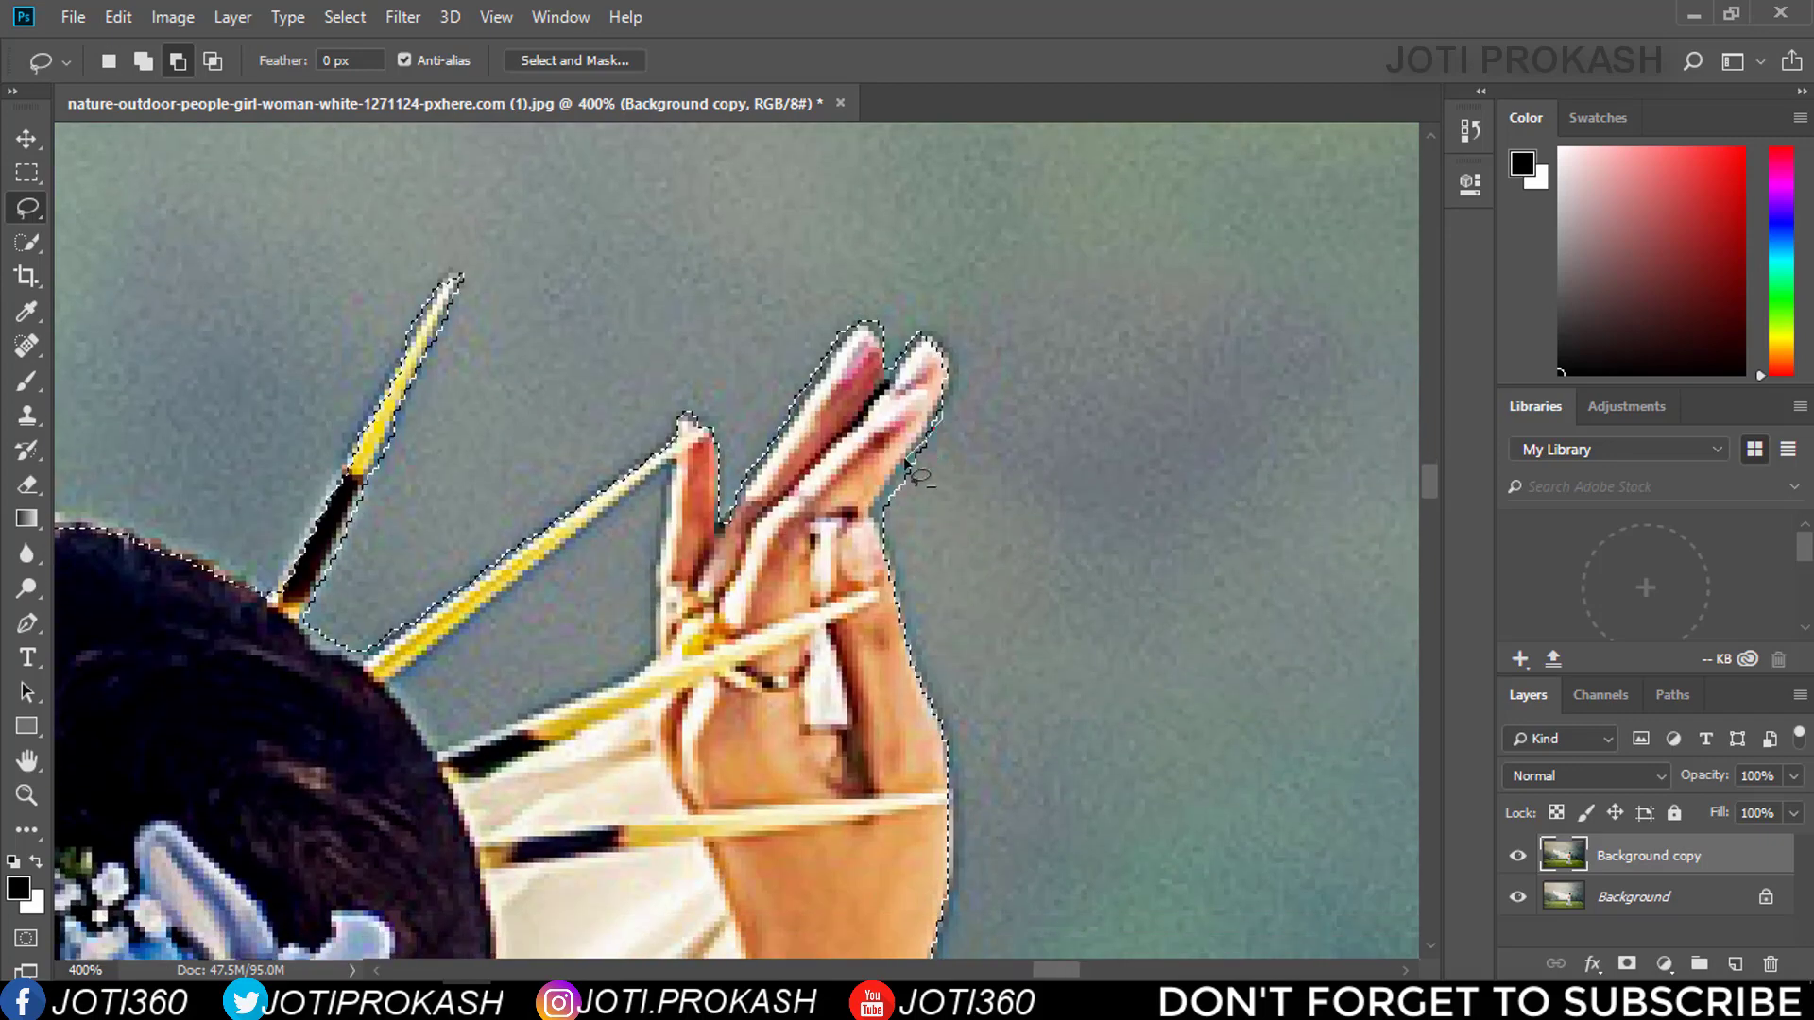
drag(1018, 463, 1103, 255)
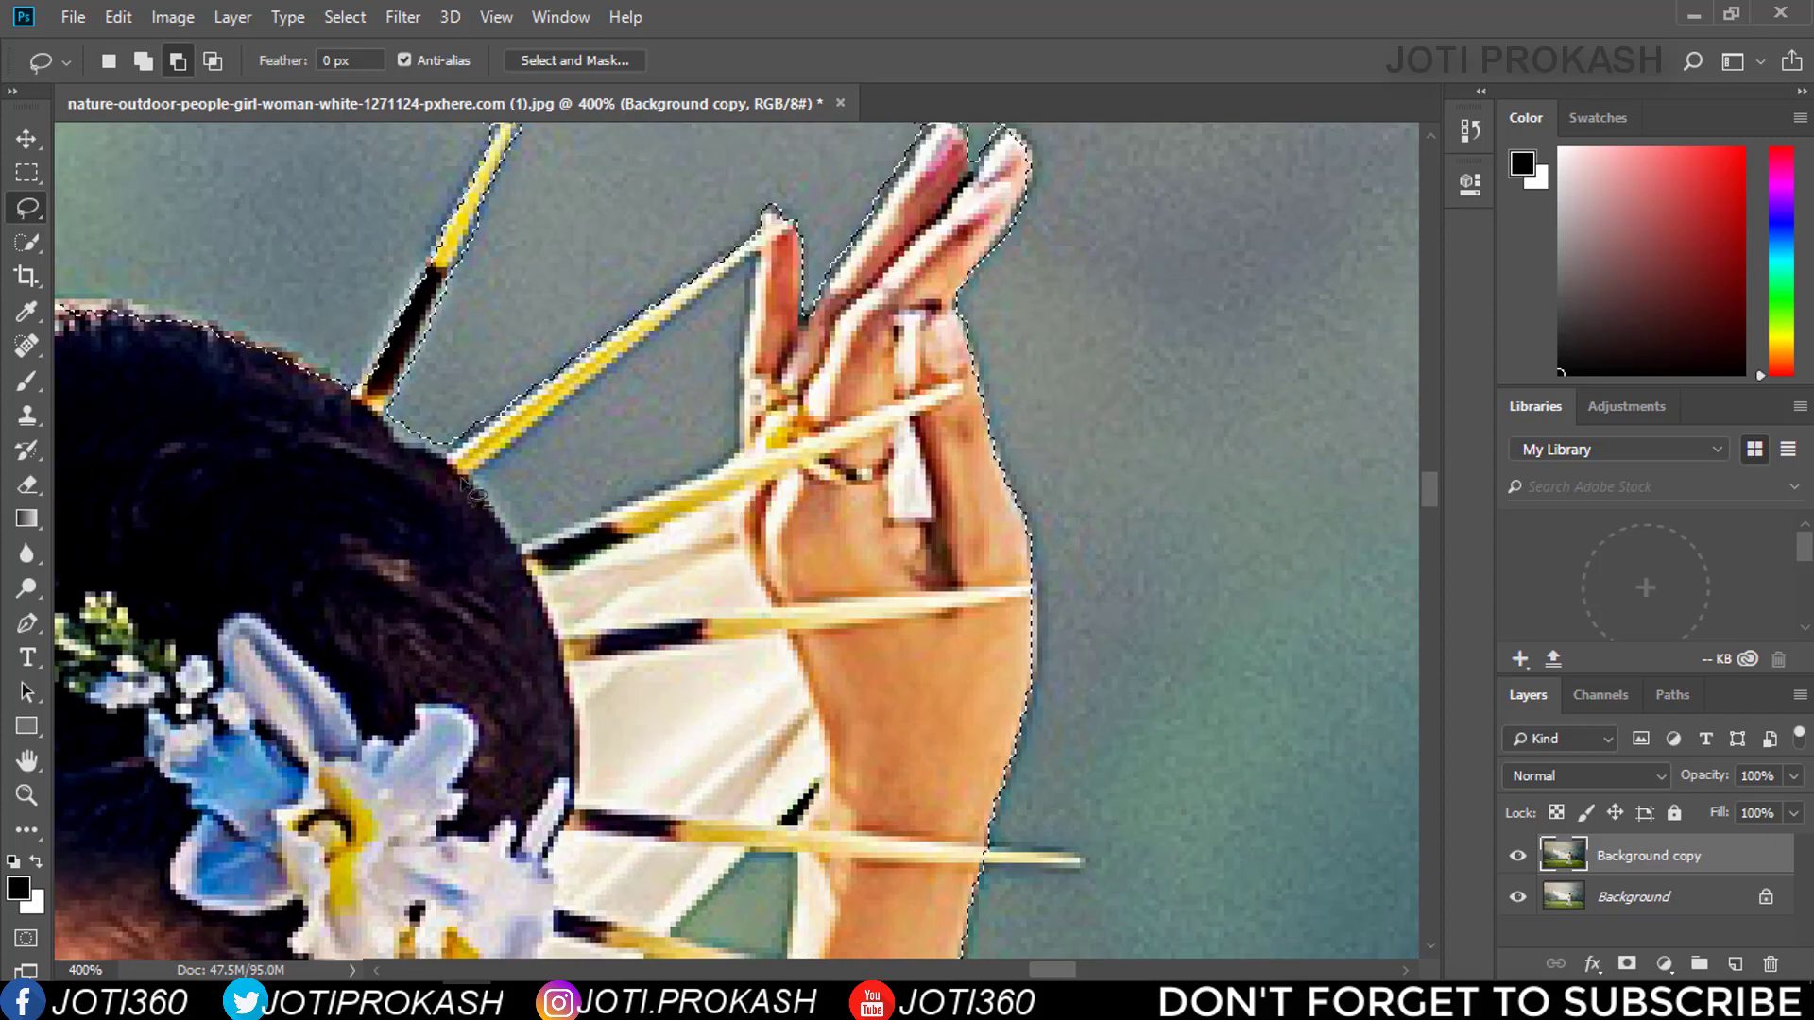
drag(472, 477, 525, 440)
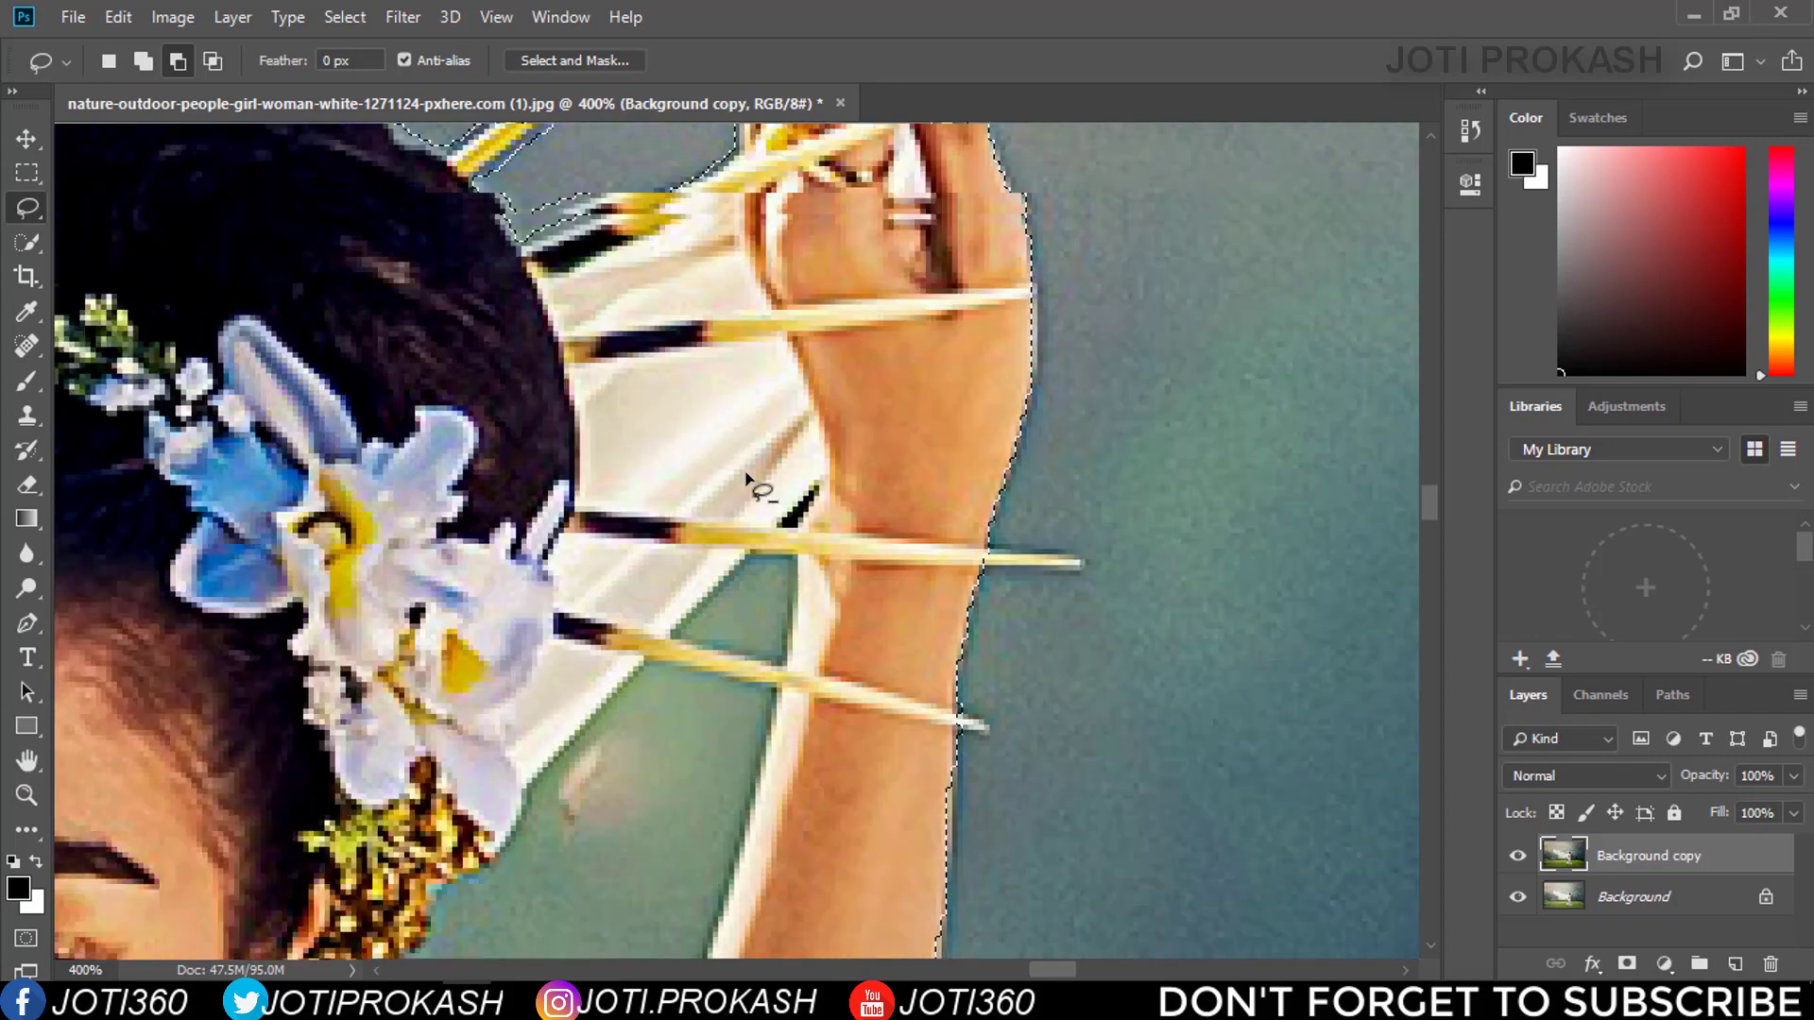
scroll(750, 478, down, 6)
mouse_move(527, 542)
mouse_down()
mouse_move(786, 389)
mouse_move(708, 423)
mouse_up()
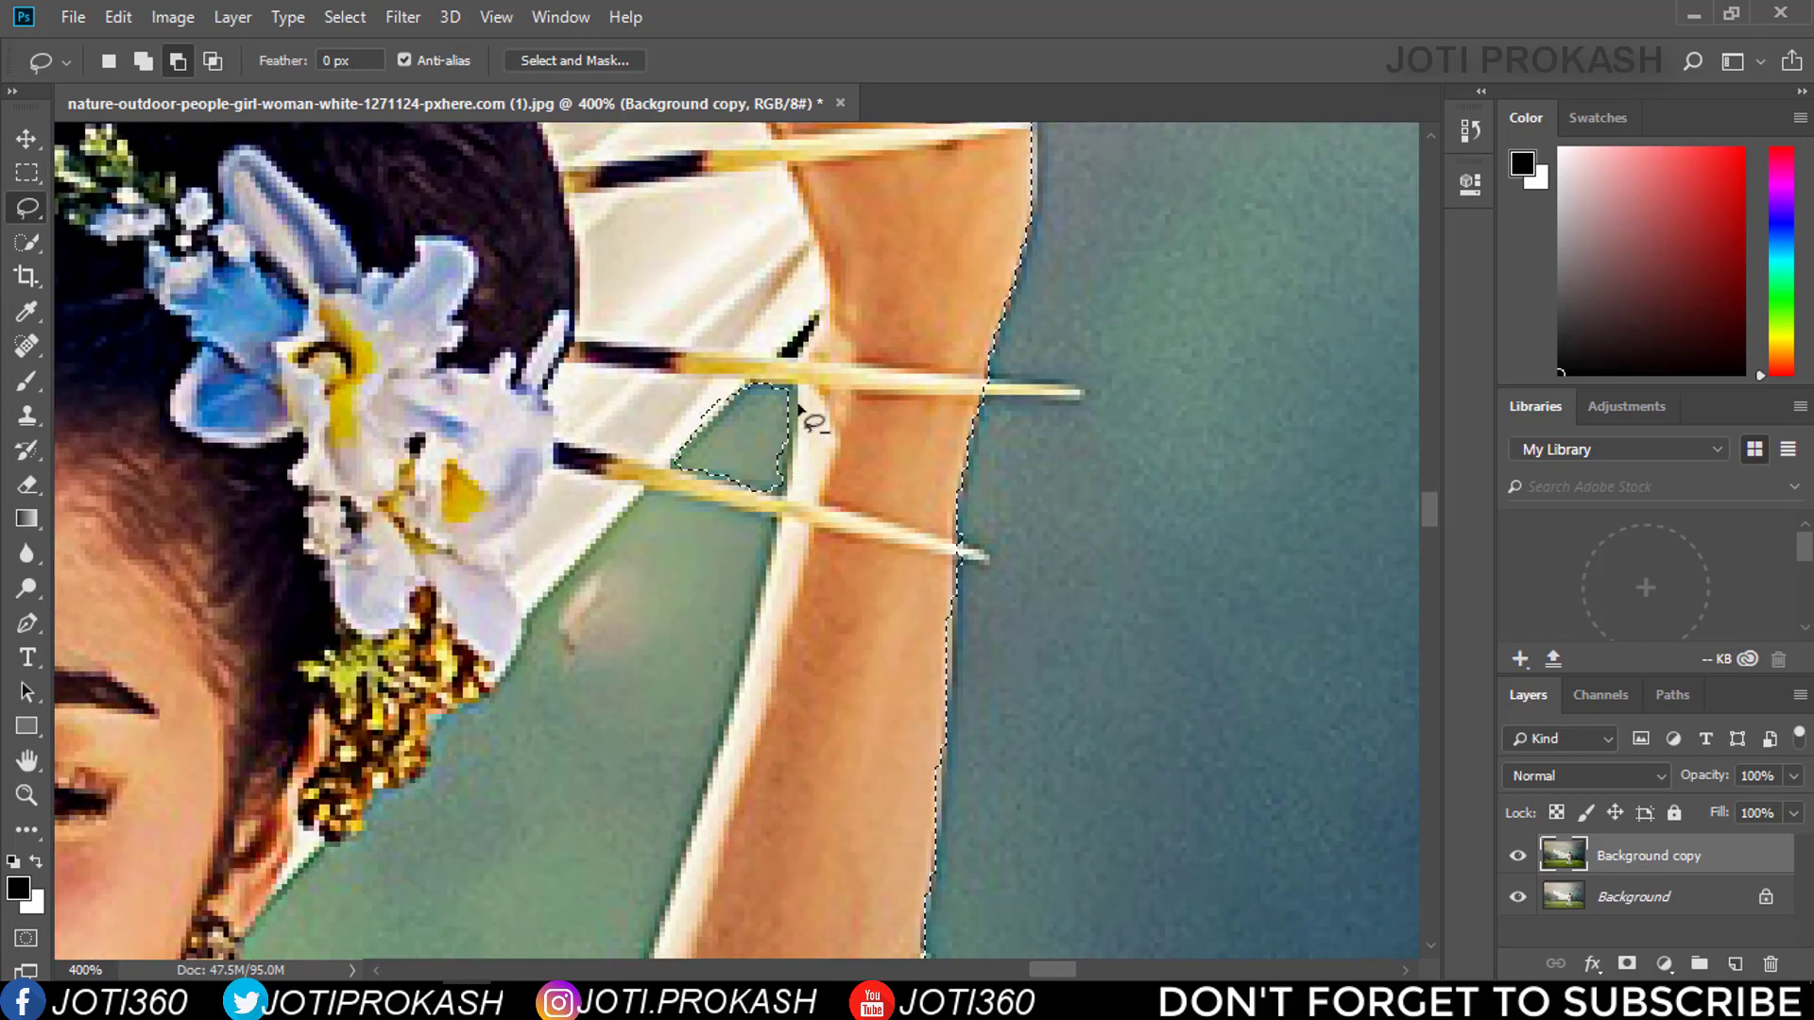
scroll(915, 469, down, 1)
Remove the sky patch beside the arm from the selection
click(27, 242)
click(192, 61)
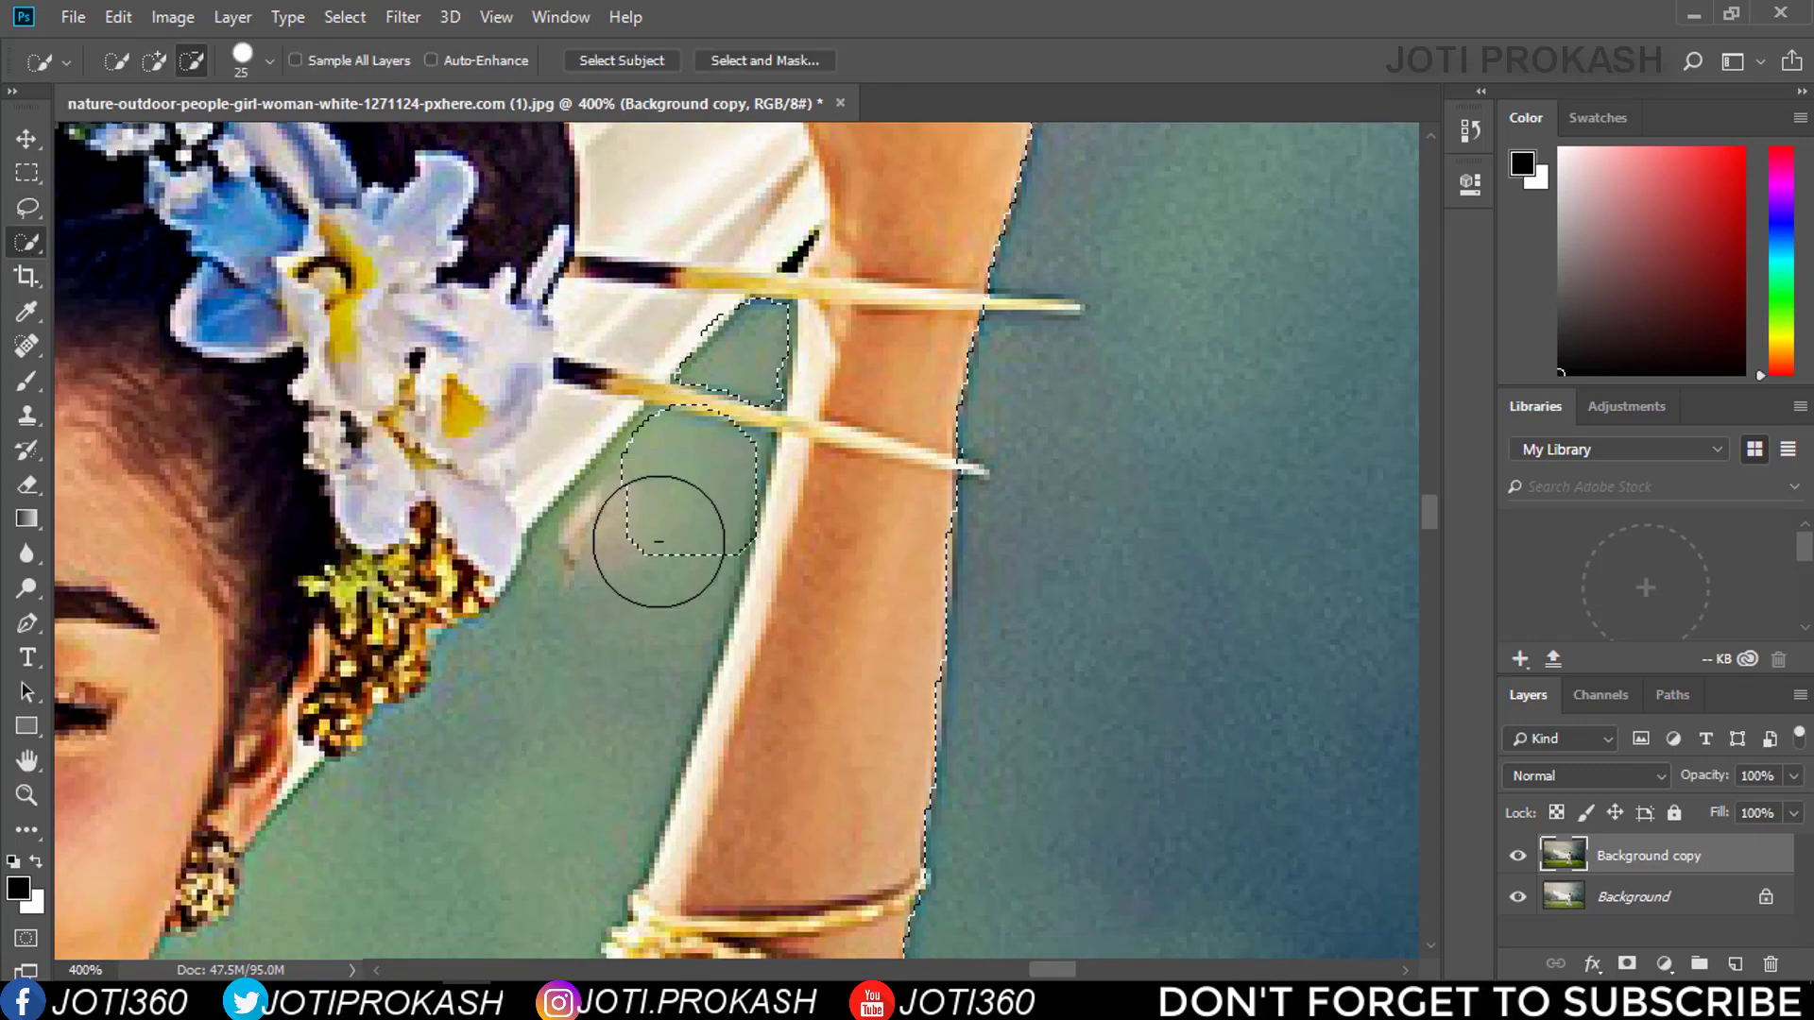
scroll(574, 508, down, 3)
scroll(574, 508, up, 1)
key(l)
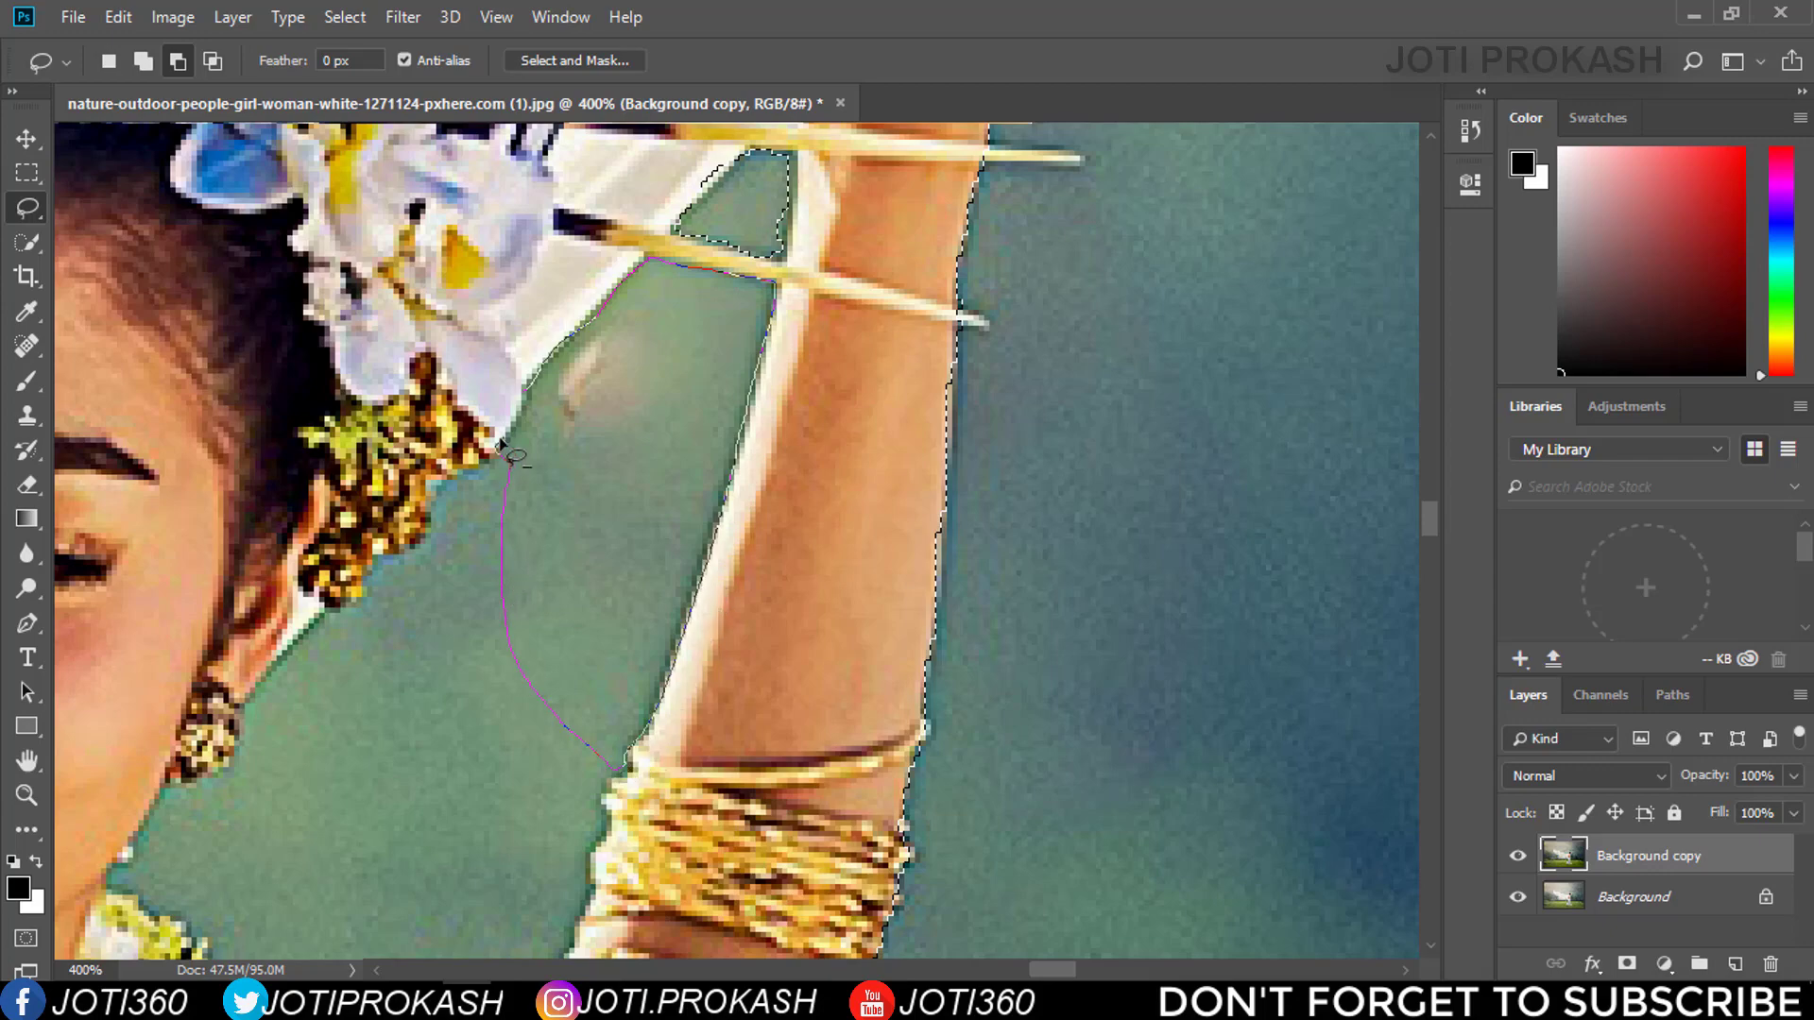
drag(510, 457, 503, 444)
Exclude the background gaps beside the hair and between the shoulder and flowers
scroll(858, 406, up, 2)
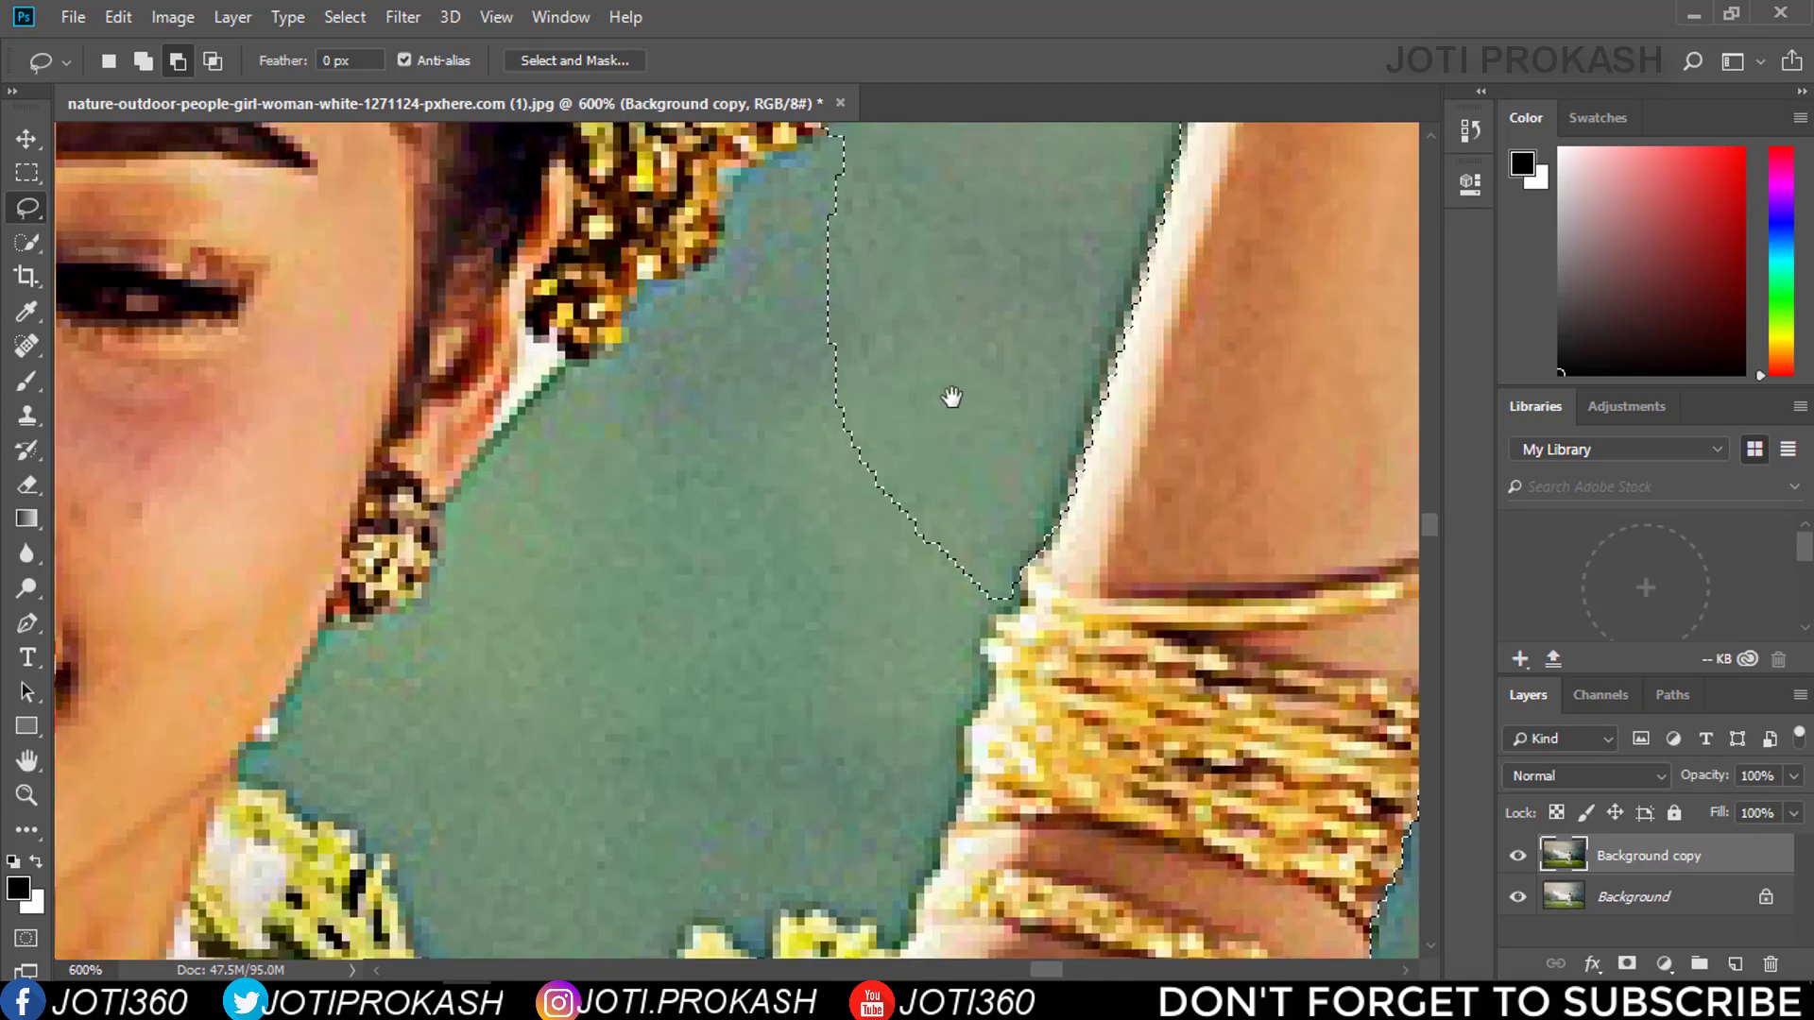
drag(951, 397, 1032, 576)
drag(902, 313, 827, 352)
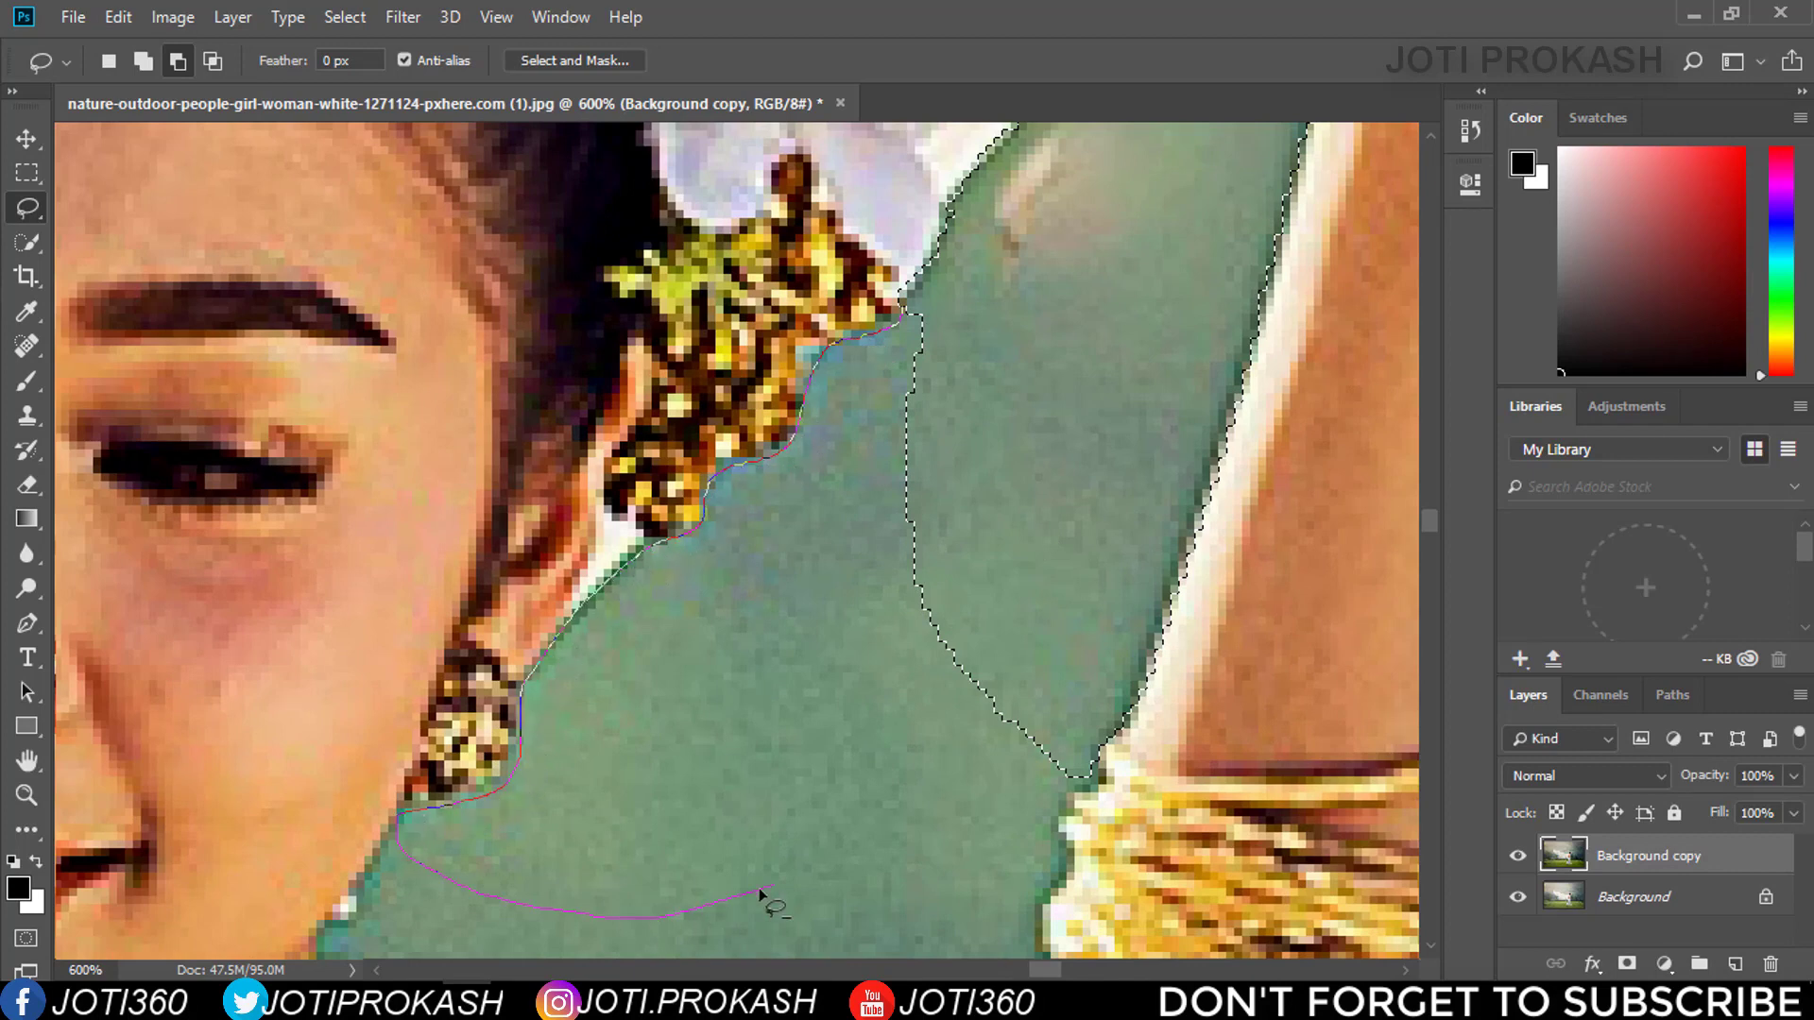
mouse_move(1069, 883)
mouse_down()
mouse_move(1062, 805)
mouse_move(1096, 756)
mouse_up()
scroll(899, 372, down, 5)
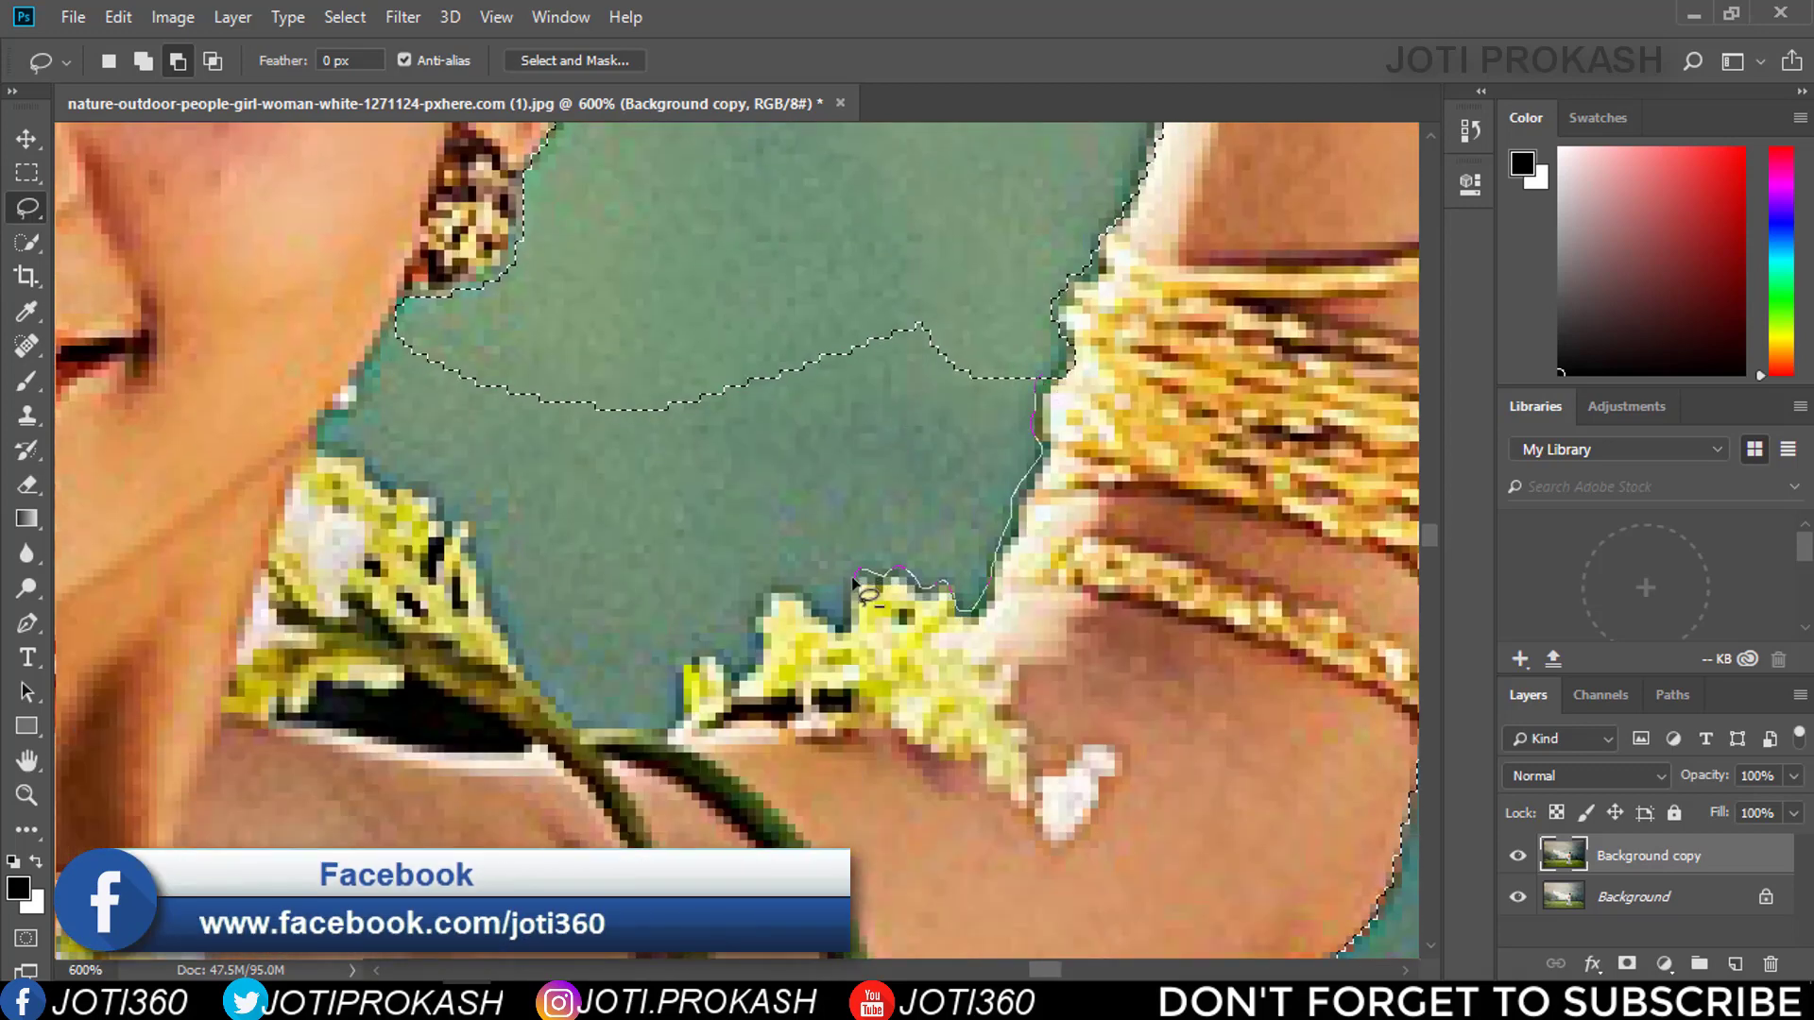
drag(855, 582, 564, 715)
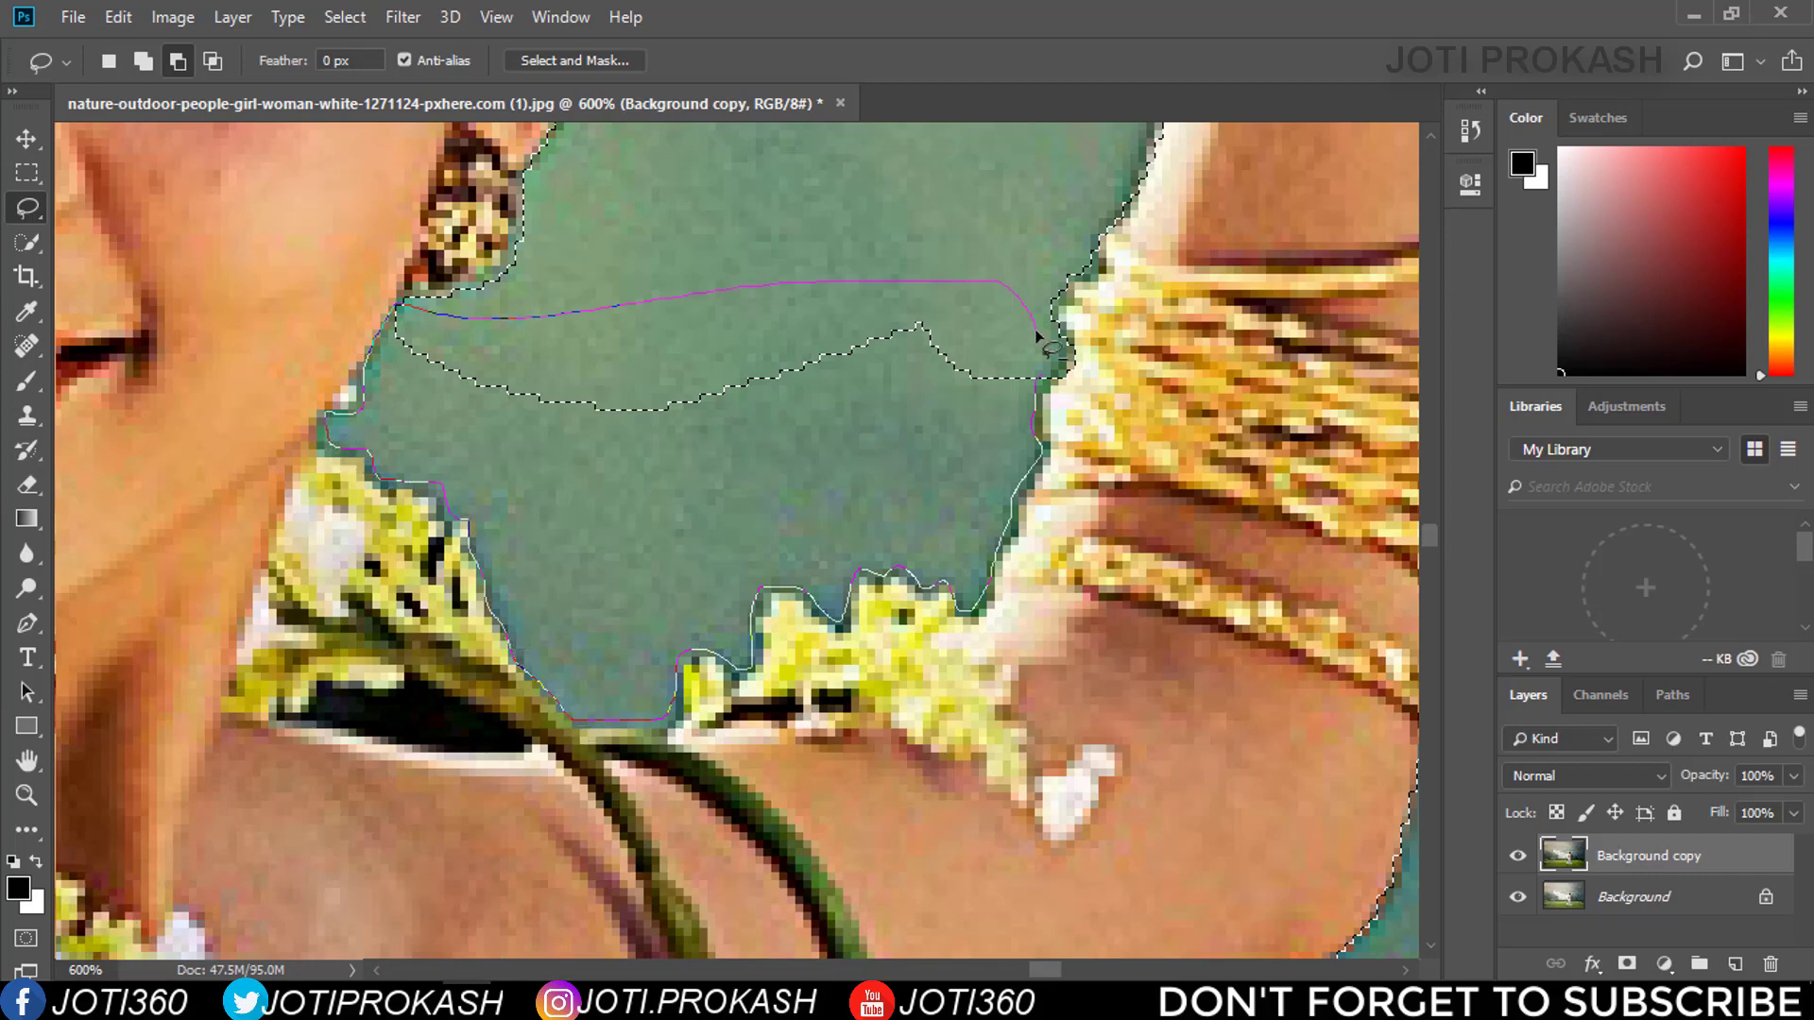
drag(1036, 332, 1039, 376)
Add the missed edge near the hair sticks back into the selection
scroll(567, 515, down, 10)
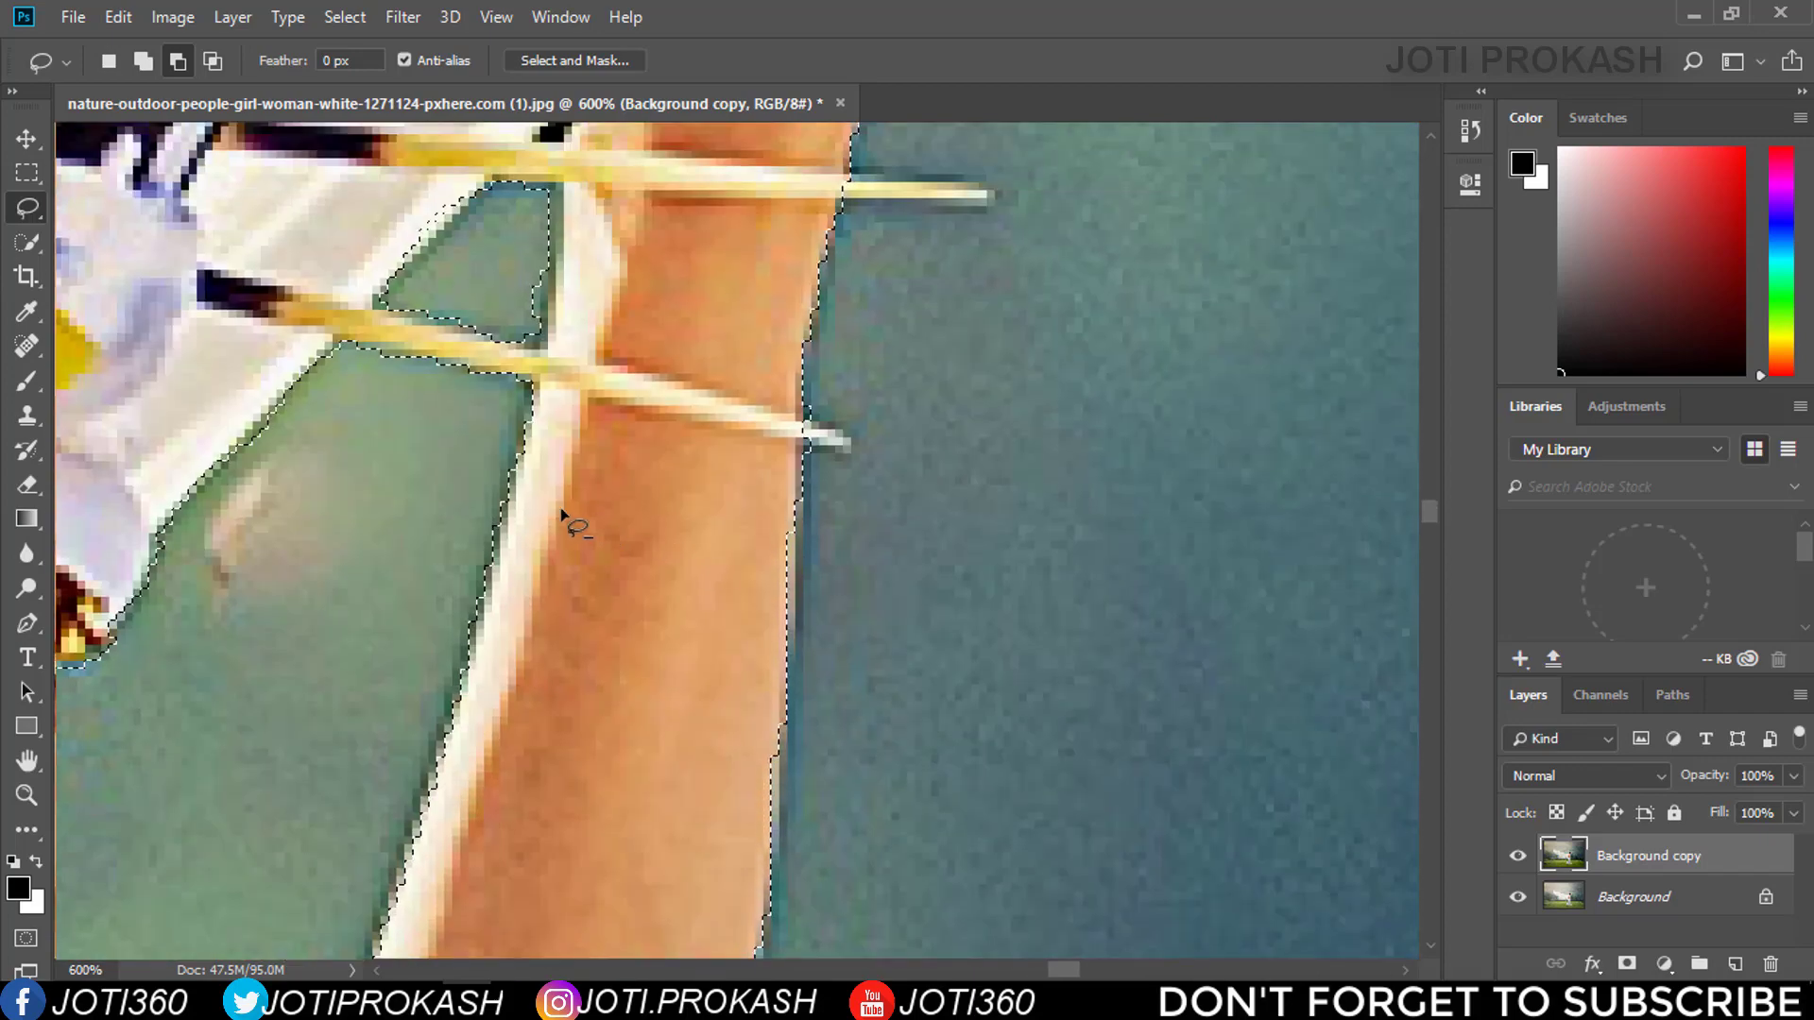
scroll(563, 514, left, 5)
mouse_move(905, 396)
mouse_down()
mouse_move(956, 418)
mouse_move(932, 408)
mouse_up()
scroll(1018, 476, up, 2)
scroll(1018, 476, up, 4)
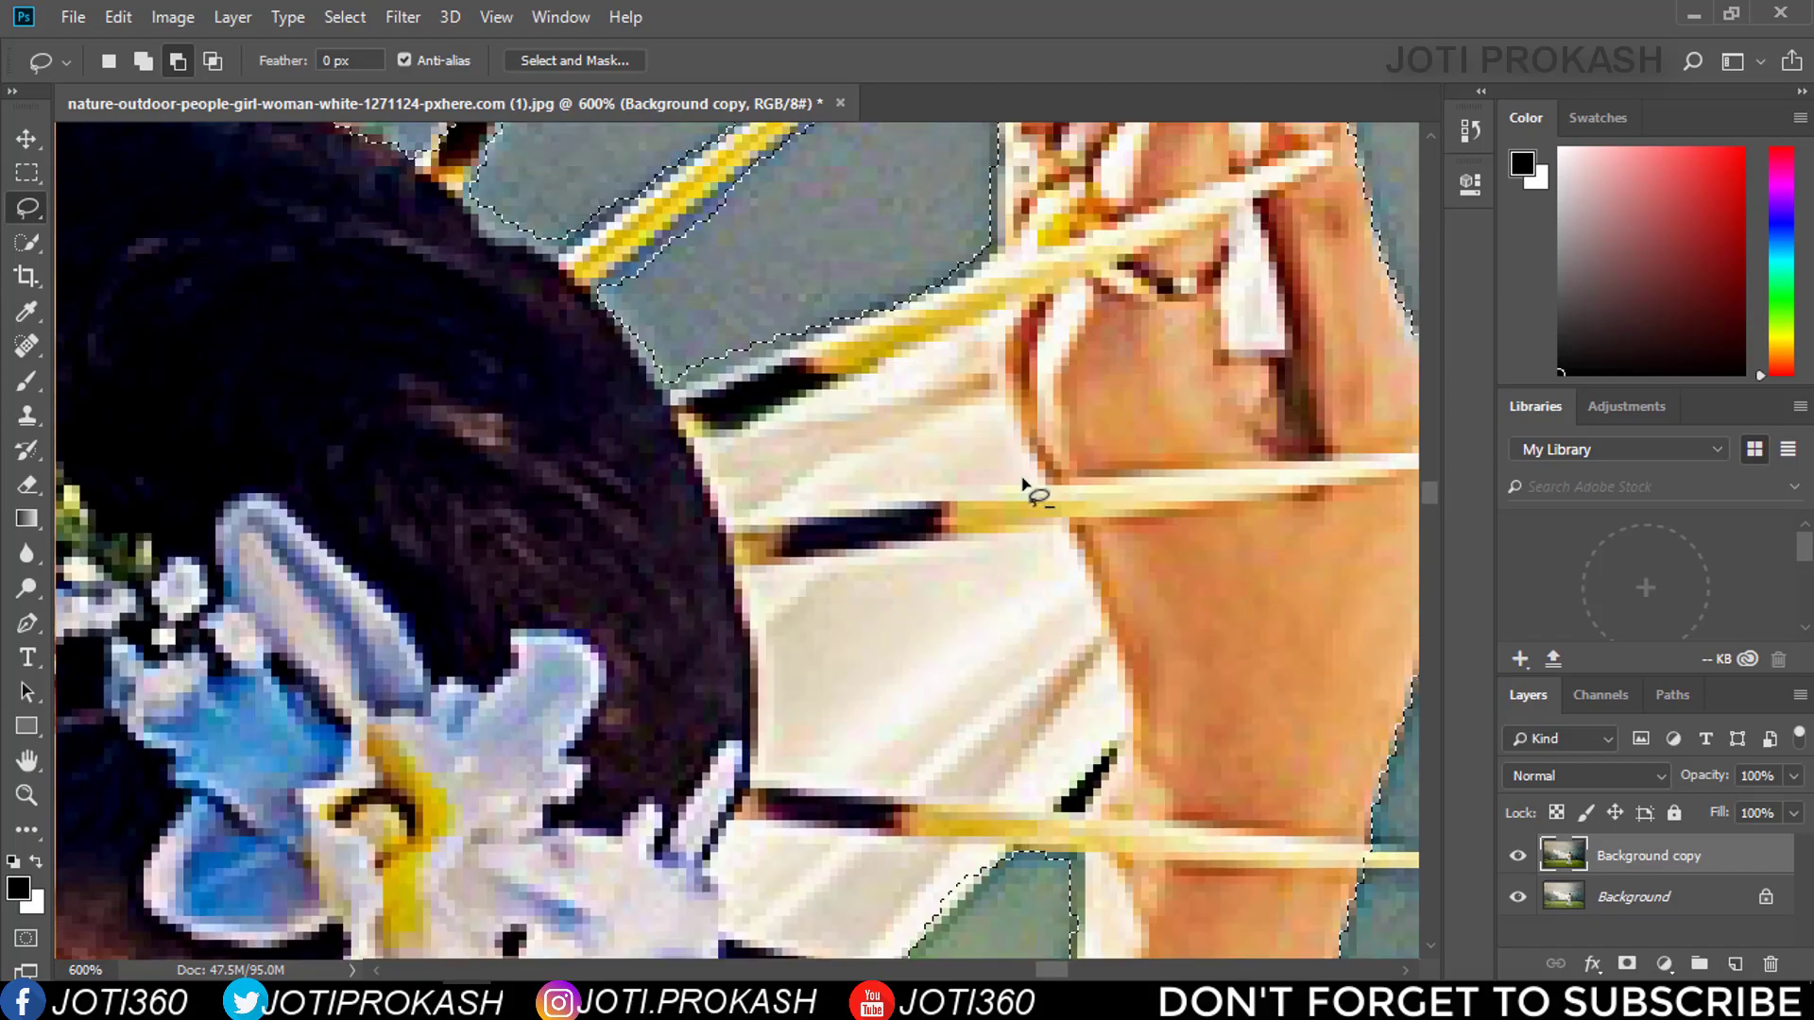
scroll(1027, 482, up, 2)
scroll(951, 481, down, 3)
scroll(992, 696, down, 3)
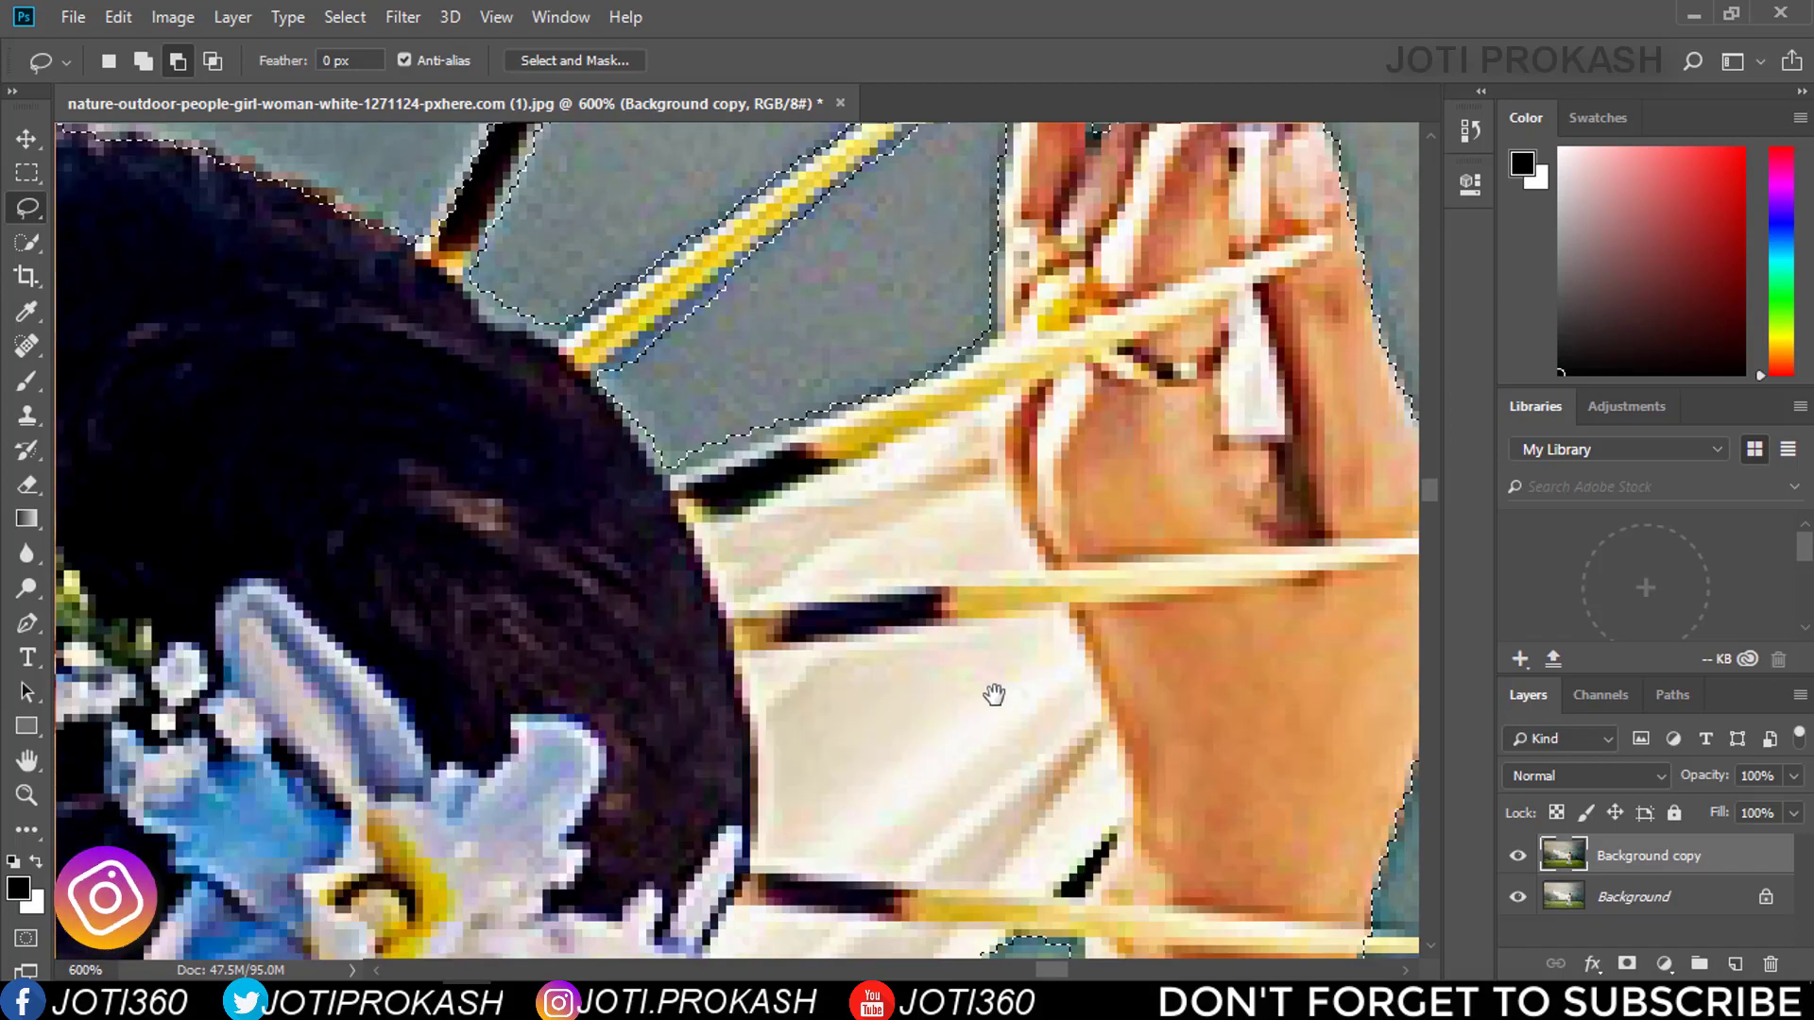
scroll(794, 612, down, 3)
scroll(793, 613, down, 5)
scroll(794, 612, down, 4)
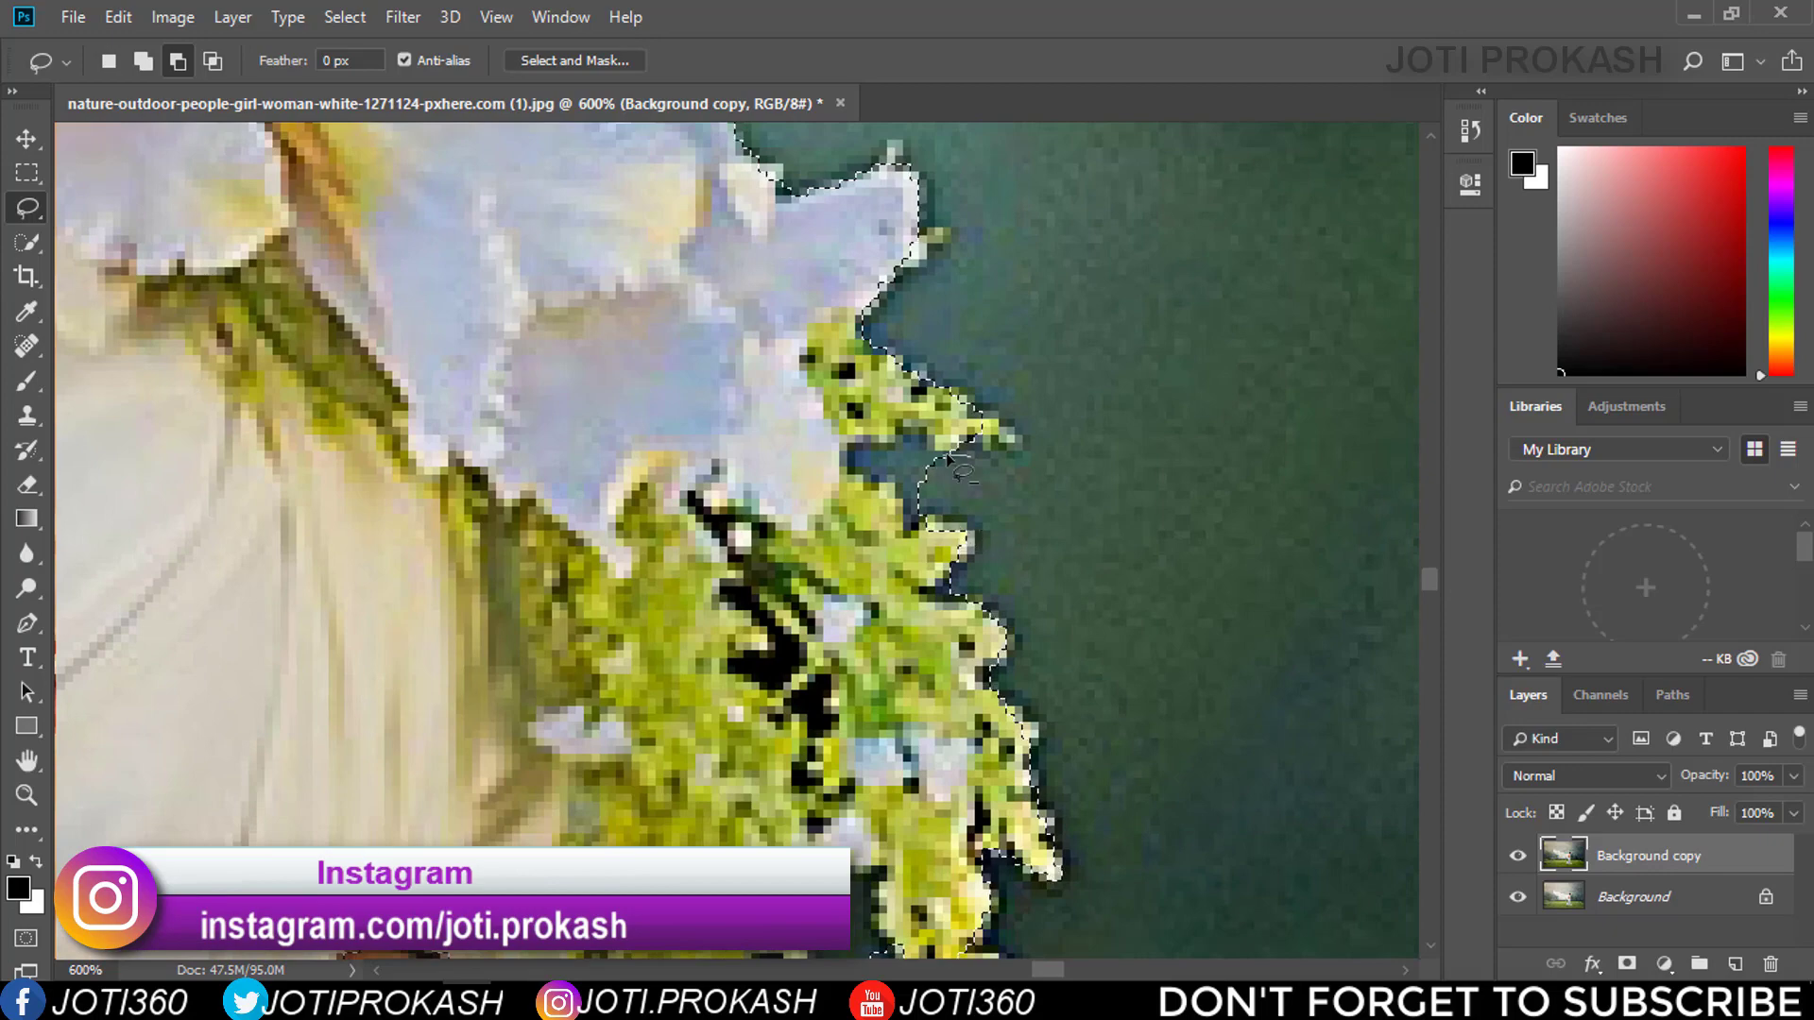
drag(963, 460, 969, 444)
scroll(1090, 467, down, 5)
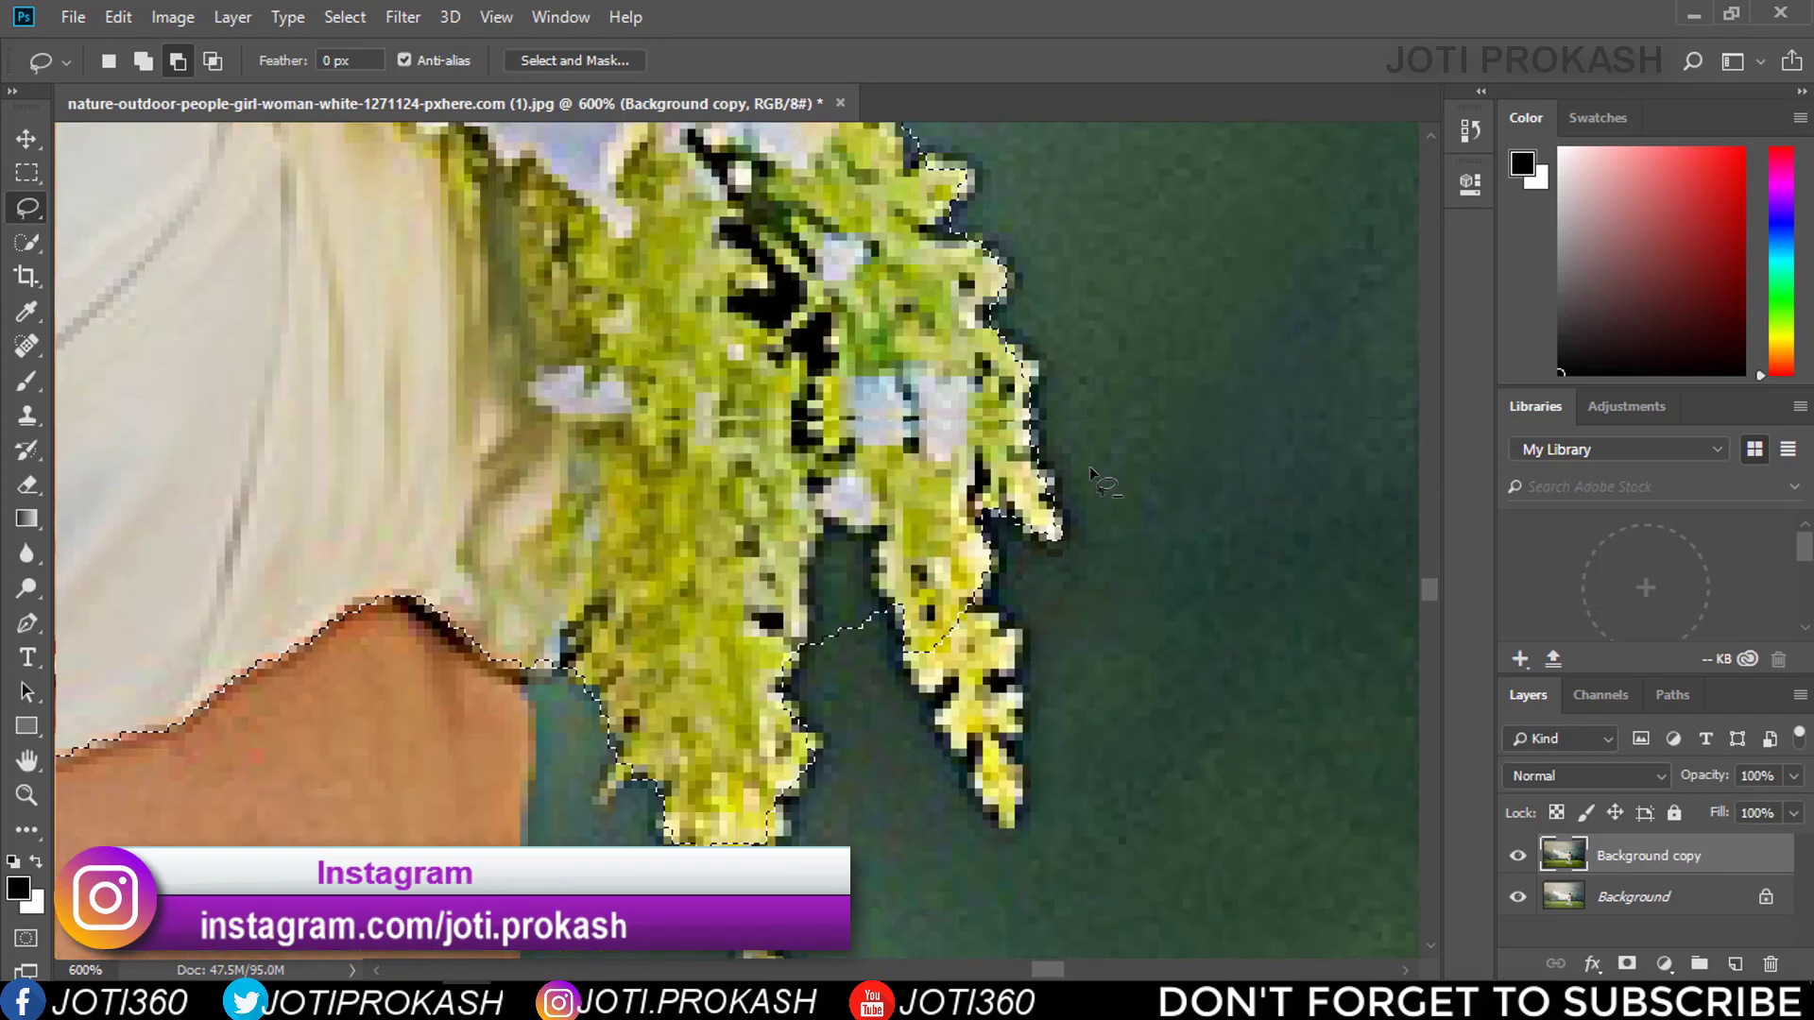
mouse_move(884, 586)
mouse_down()
mouse_move(818, 614)
mouse_move(878, 590)
mouse_up()
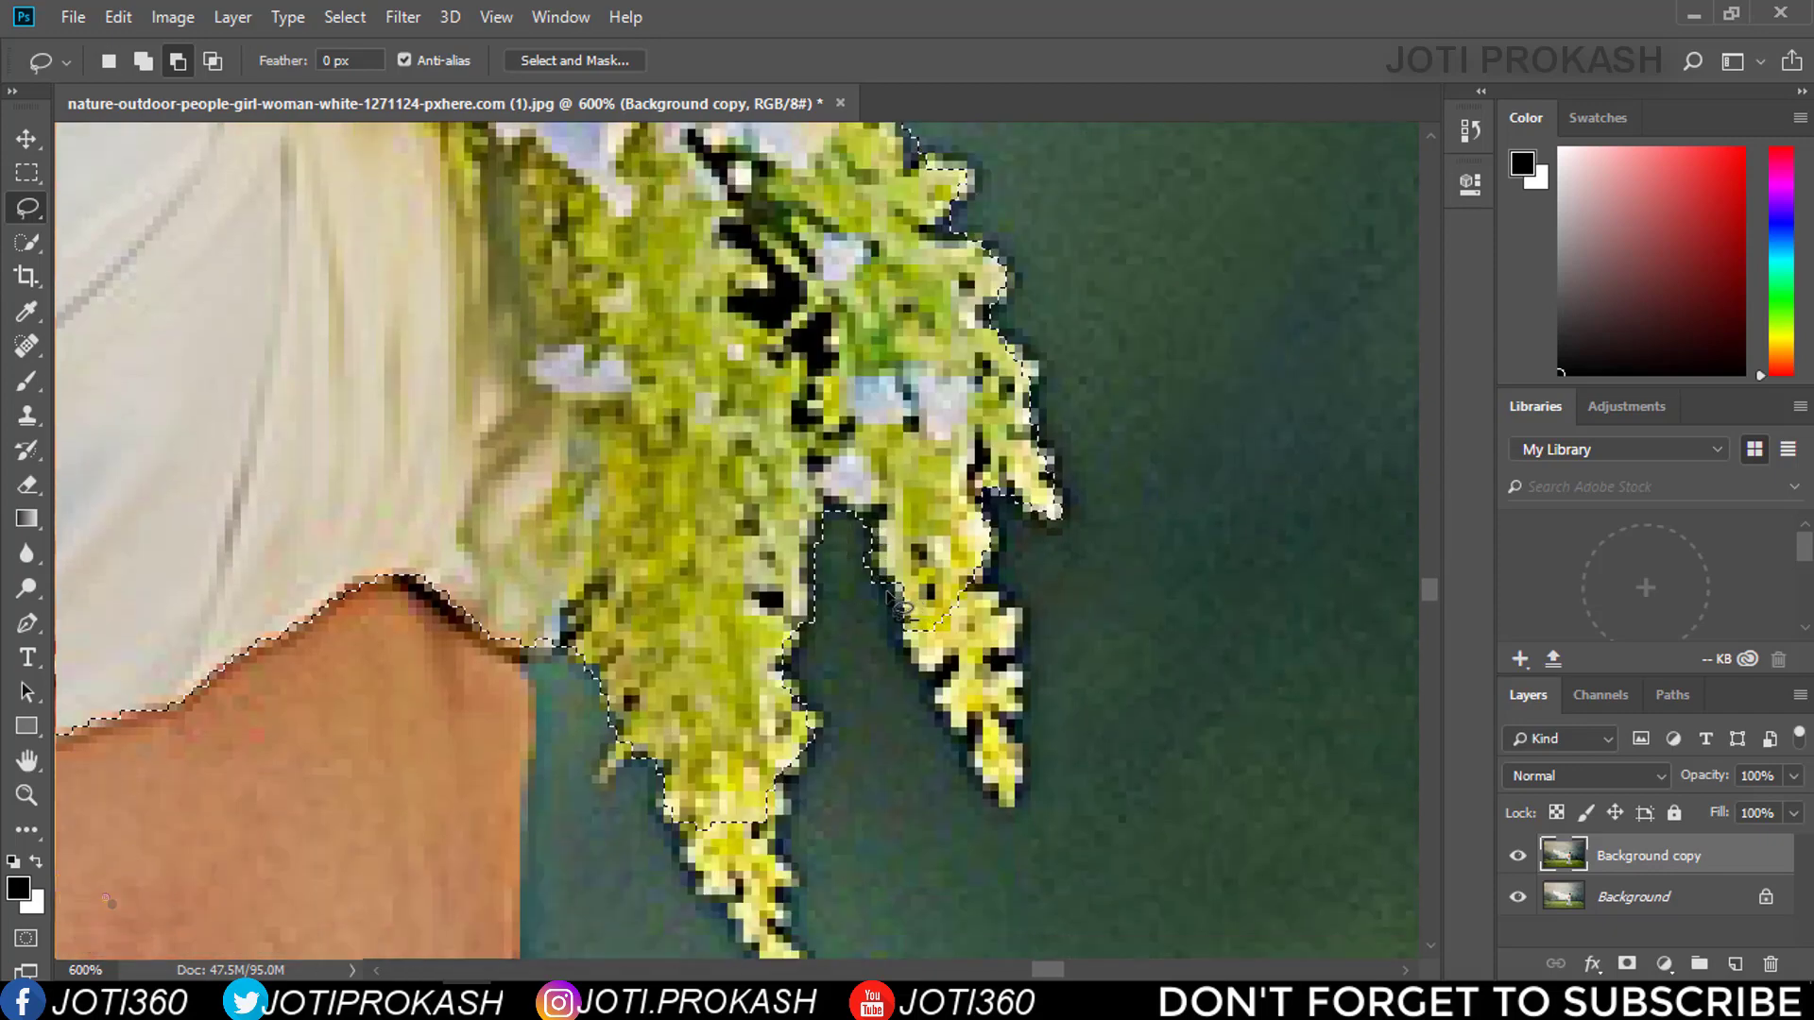
scroll(831, 626, down, 5)
Cut the background gap between the arm and waist out of the selection
click(26, 243)
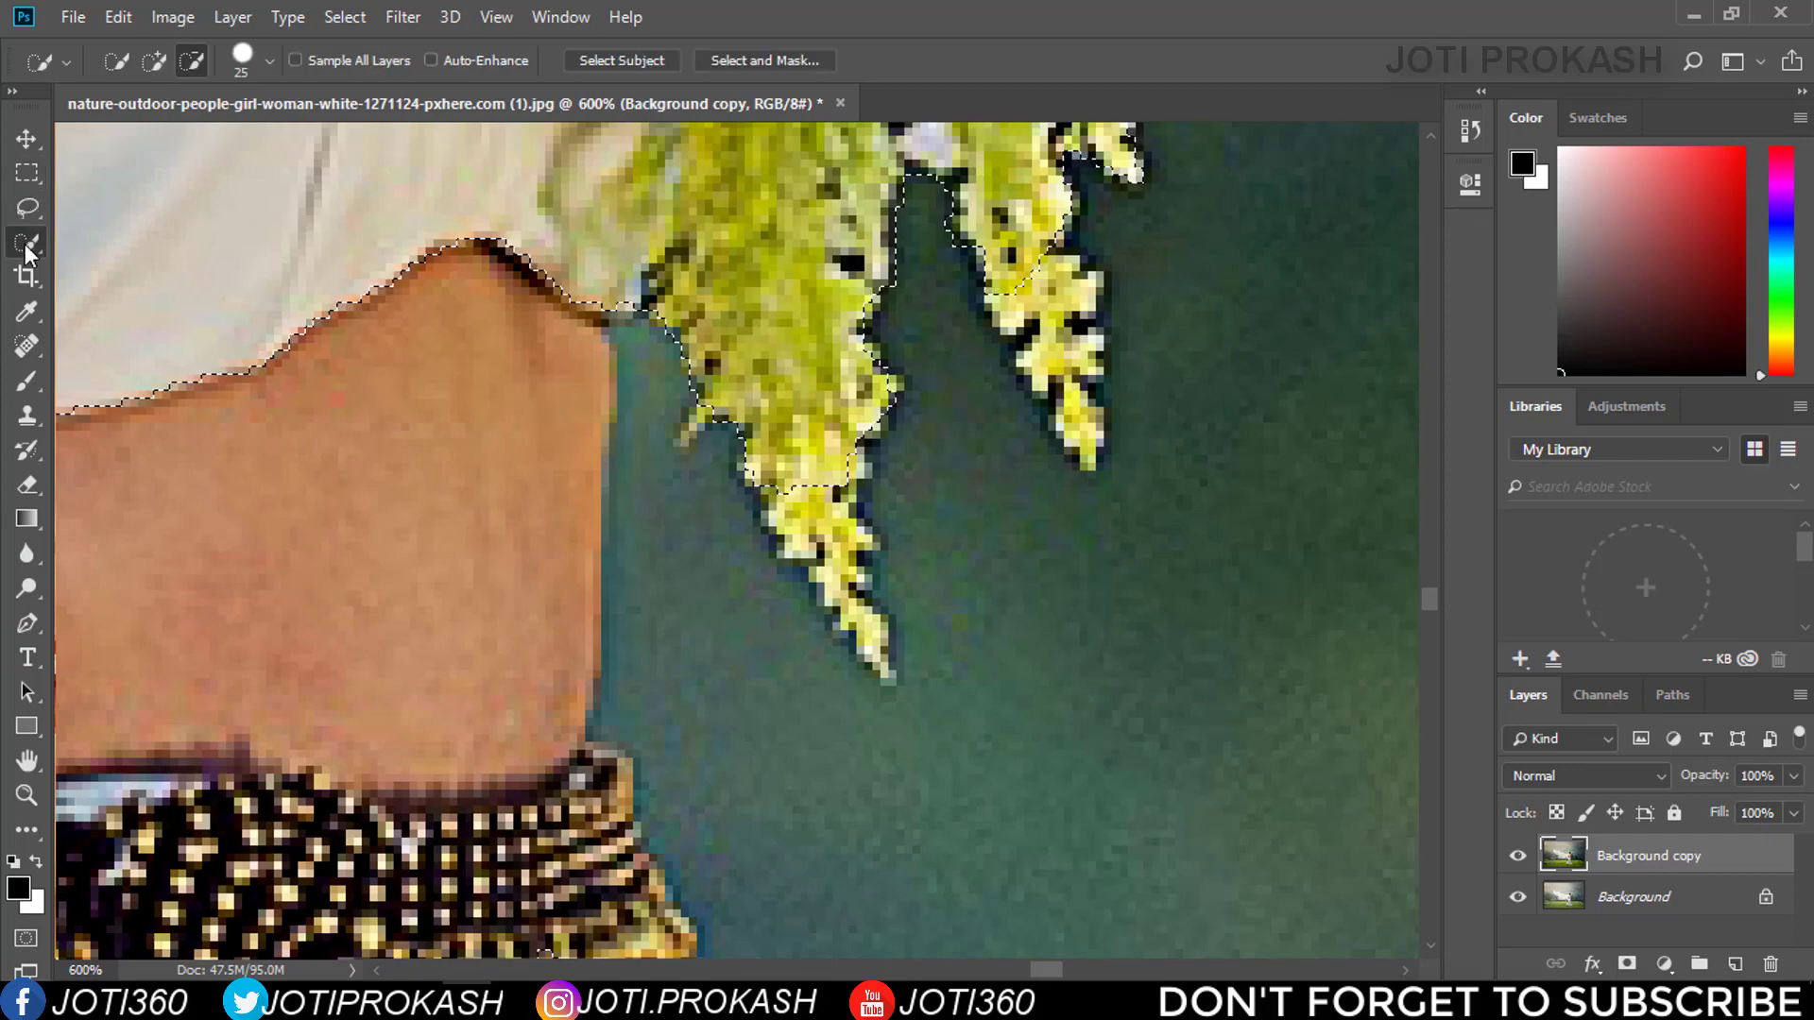
scroll(979, 578, left, 3)
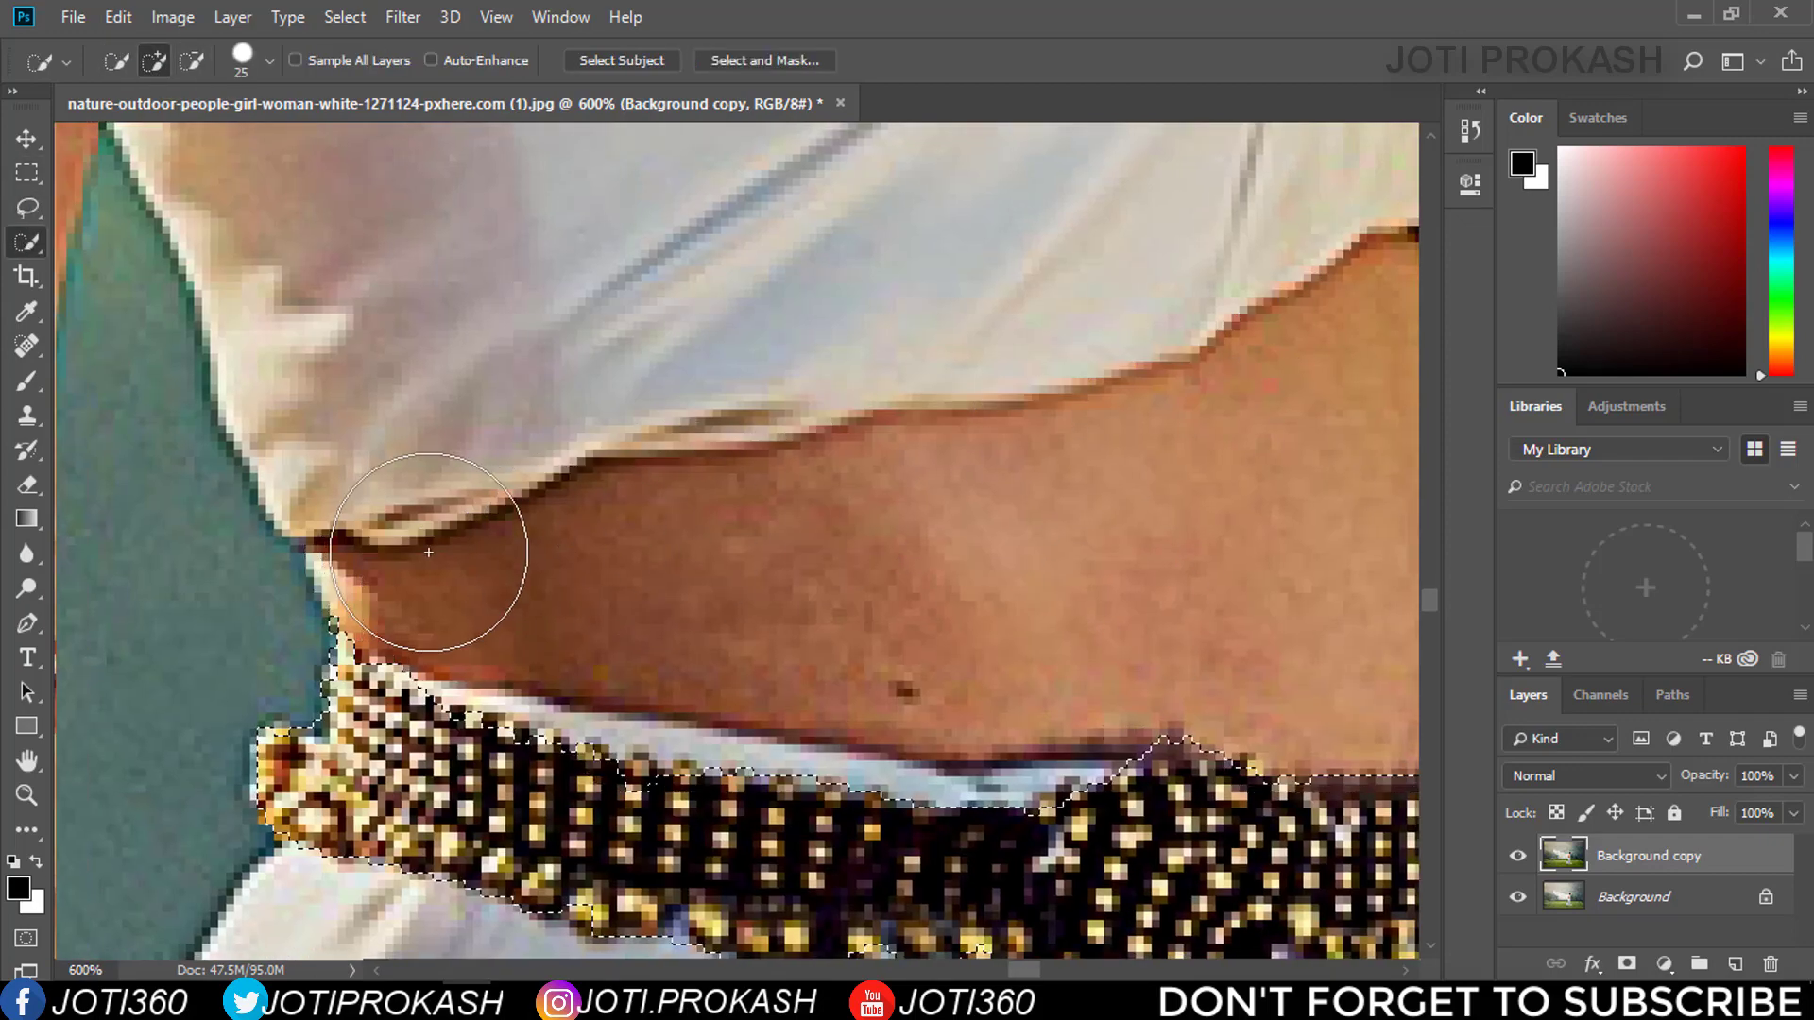
scroll(425, 567, down, 4)
scroll(505, 425, right, 3)
scroll(864, 467, right, 2)
scroll(831, 466, up, 4)
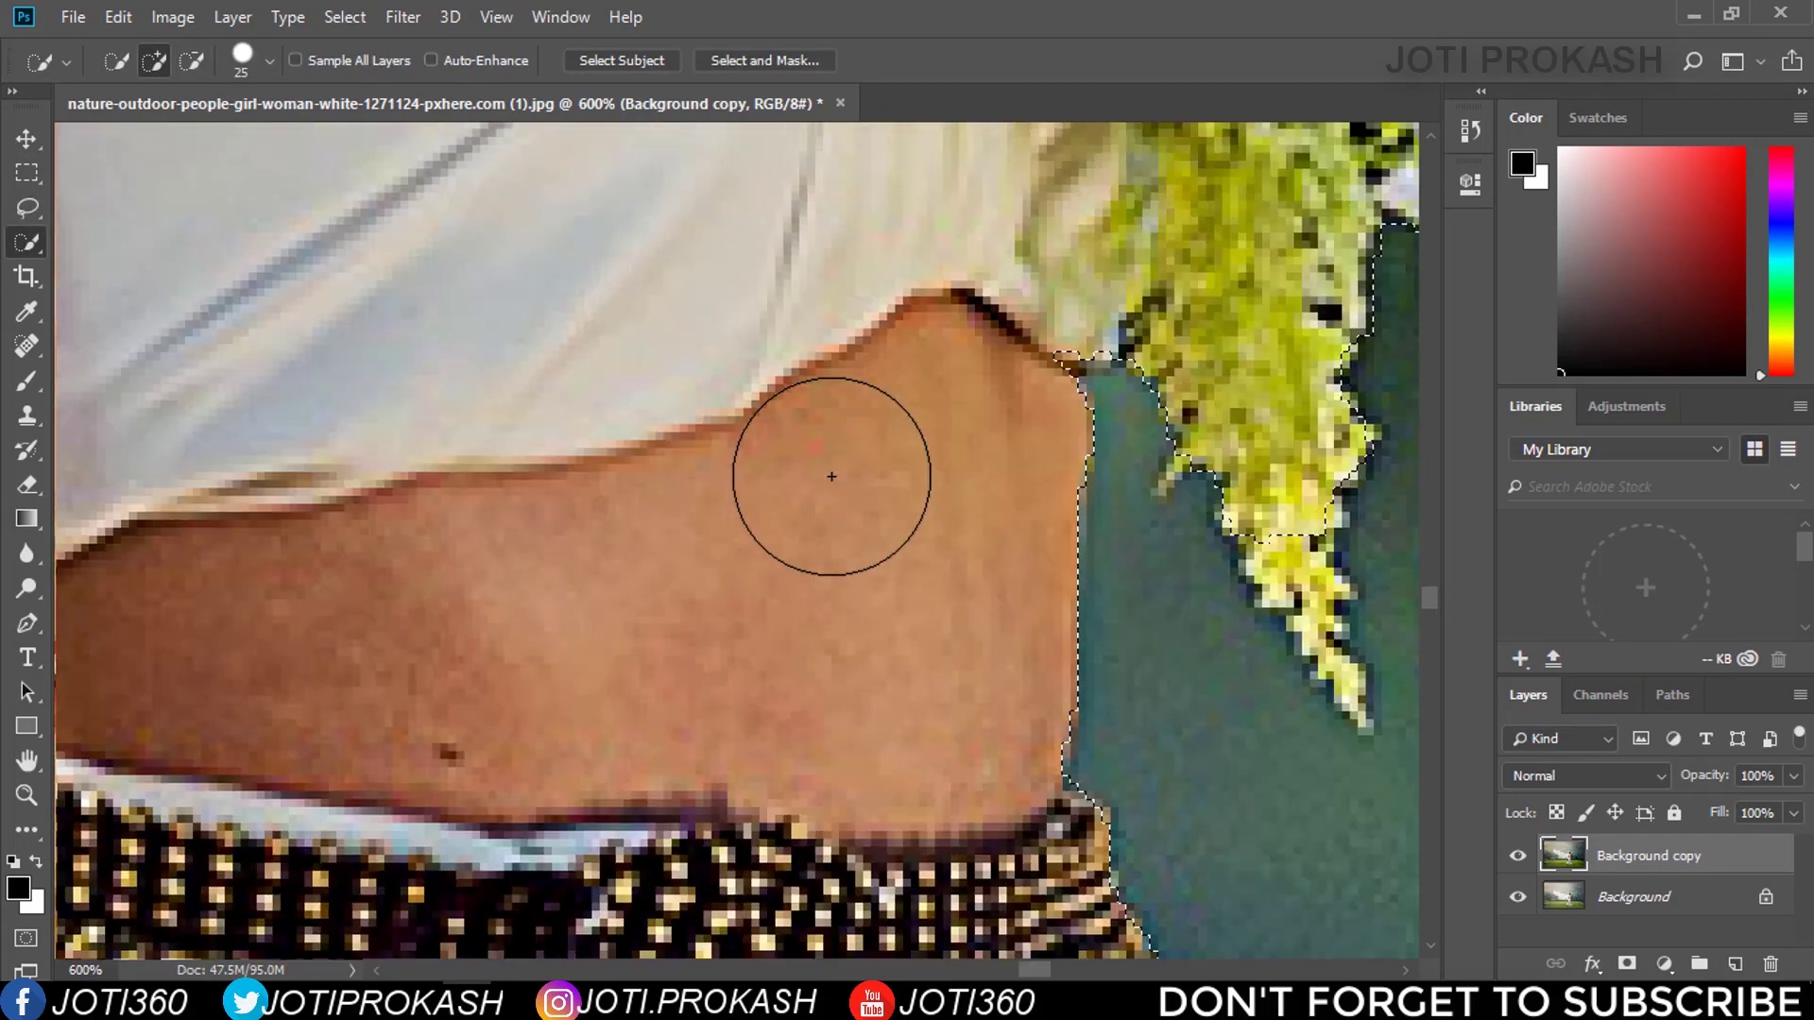
scroll(831, 466, up, 1)
scroll(756, 477, down, 7)
scroll(814, 416, down, 3)
scroll(850, 453, down, 3)
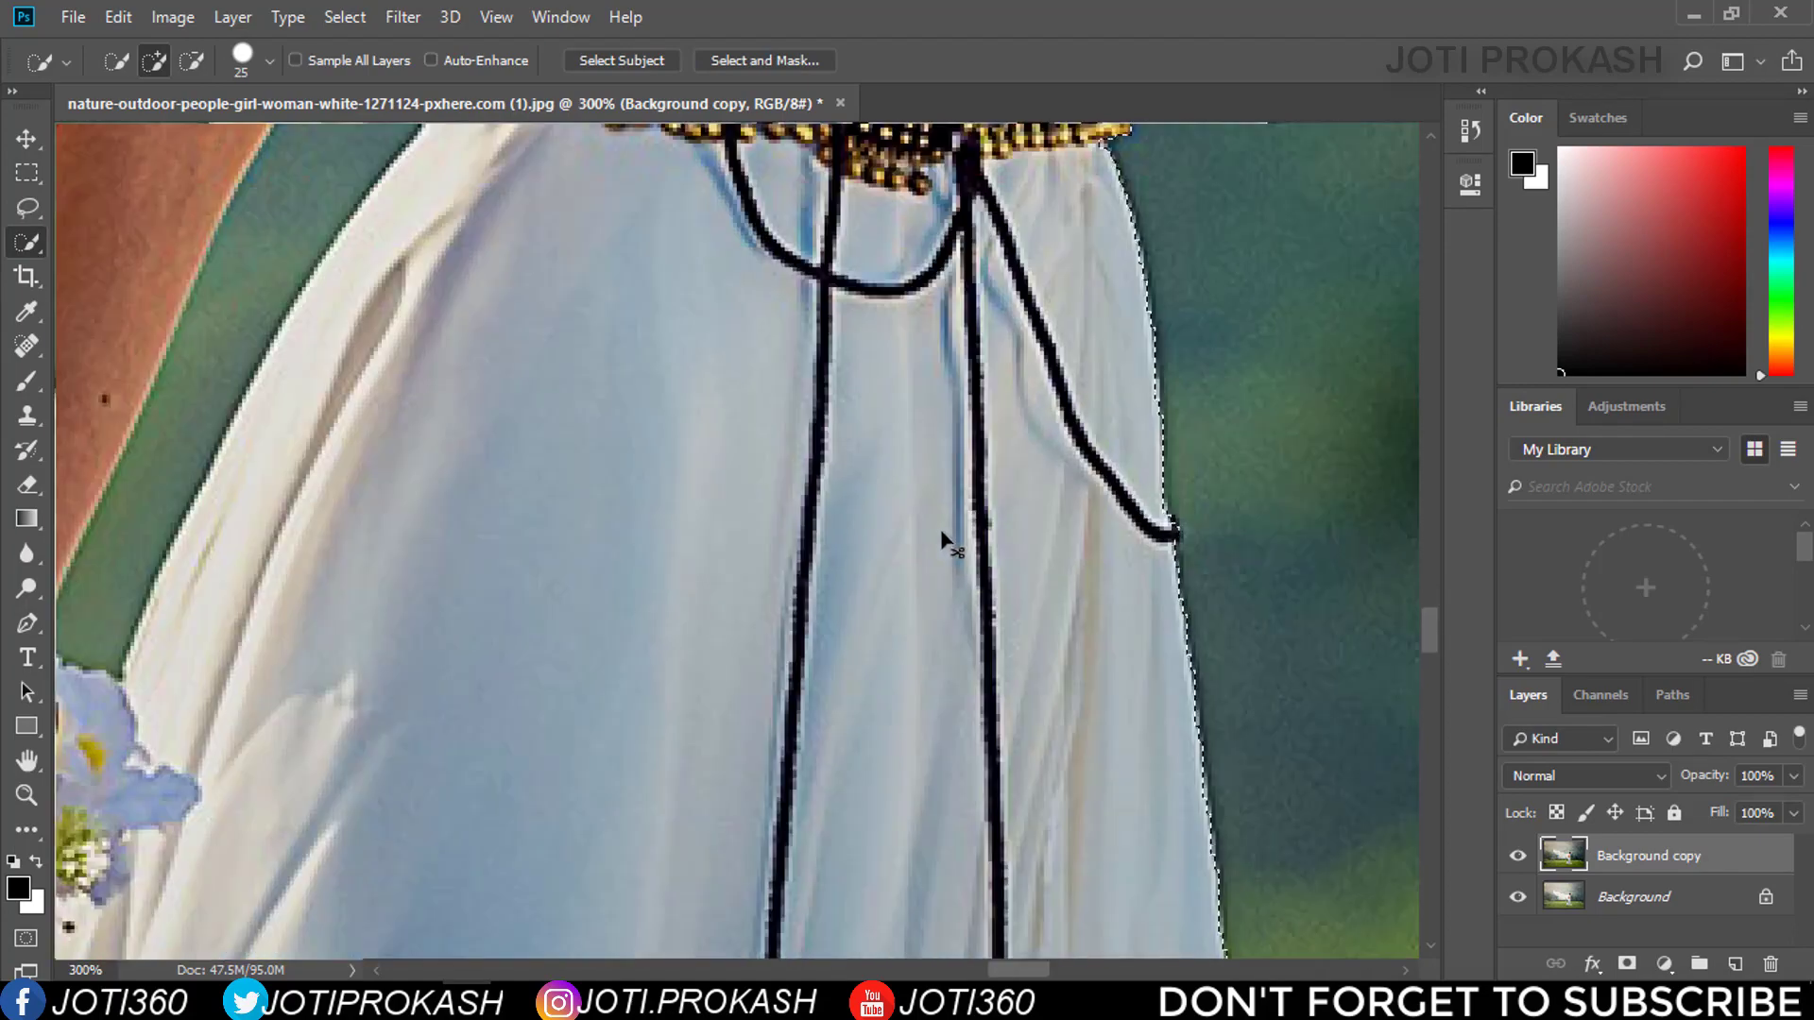
scroll(963, 810, up, 2)
scroll(1039, 913, up, 1)
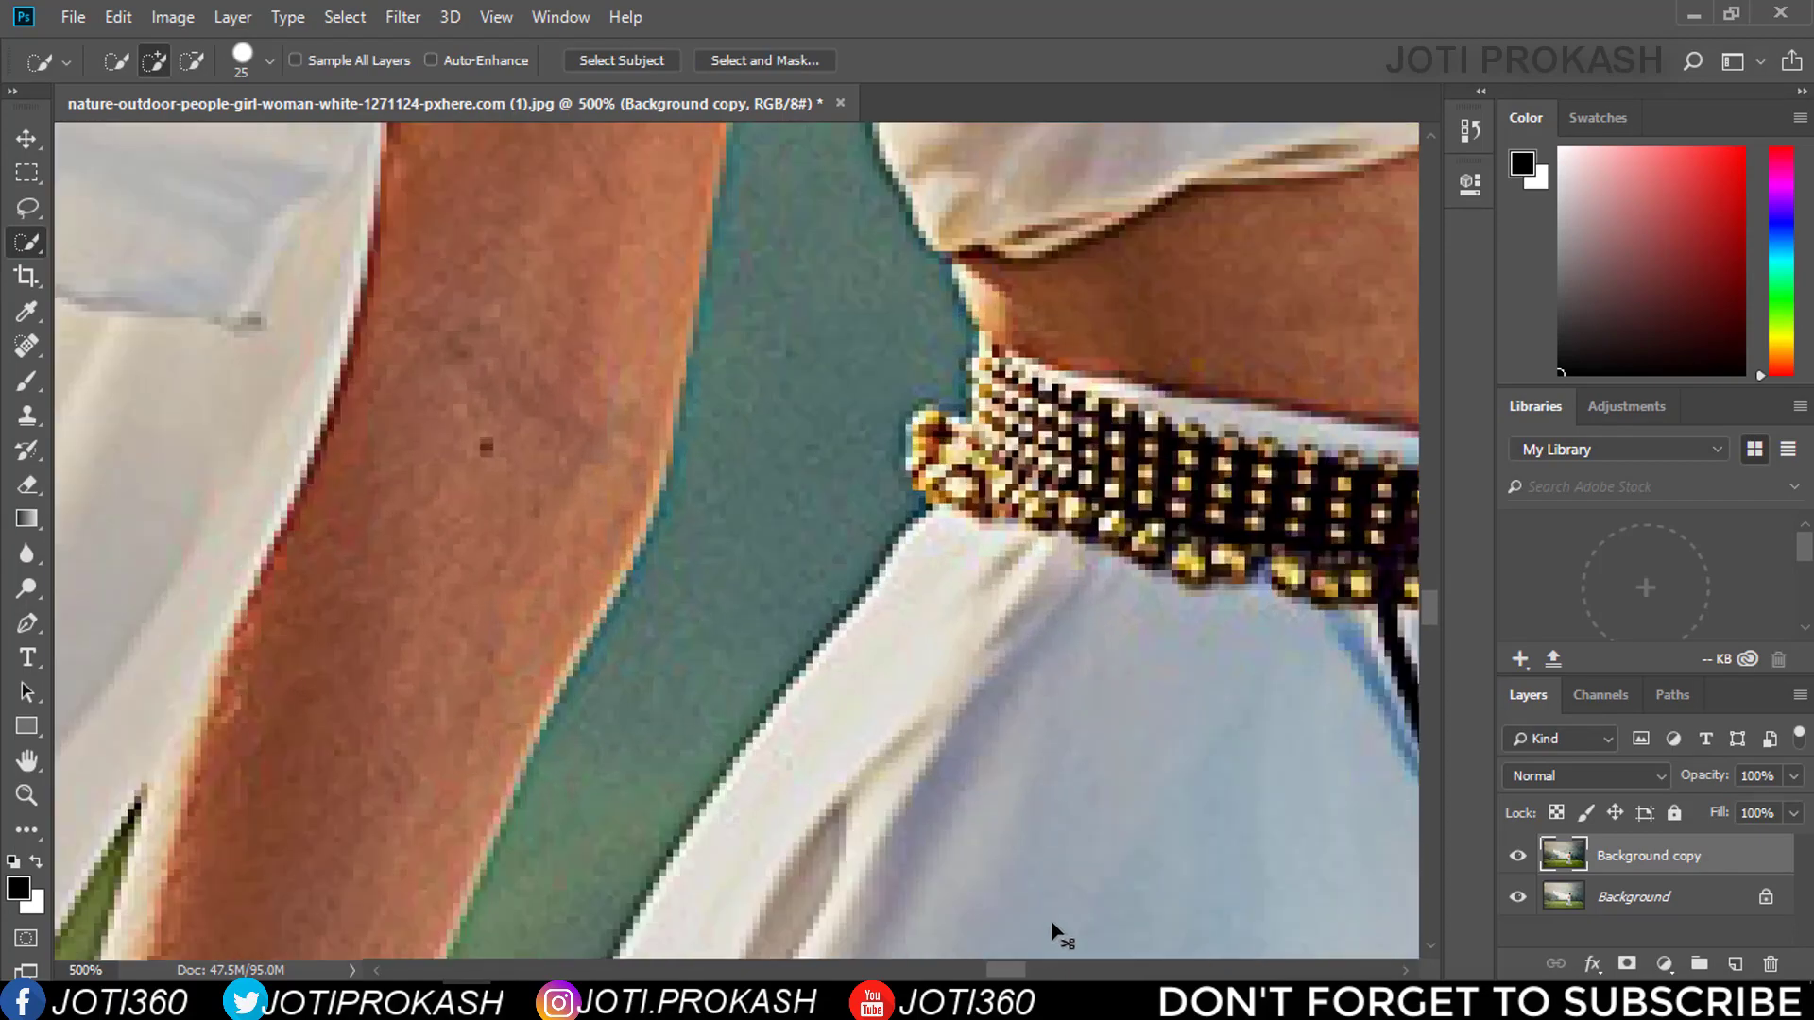
click(27, 207)
scroll(747, 312, up, 1)
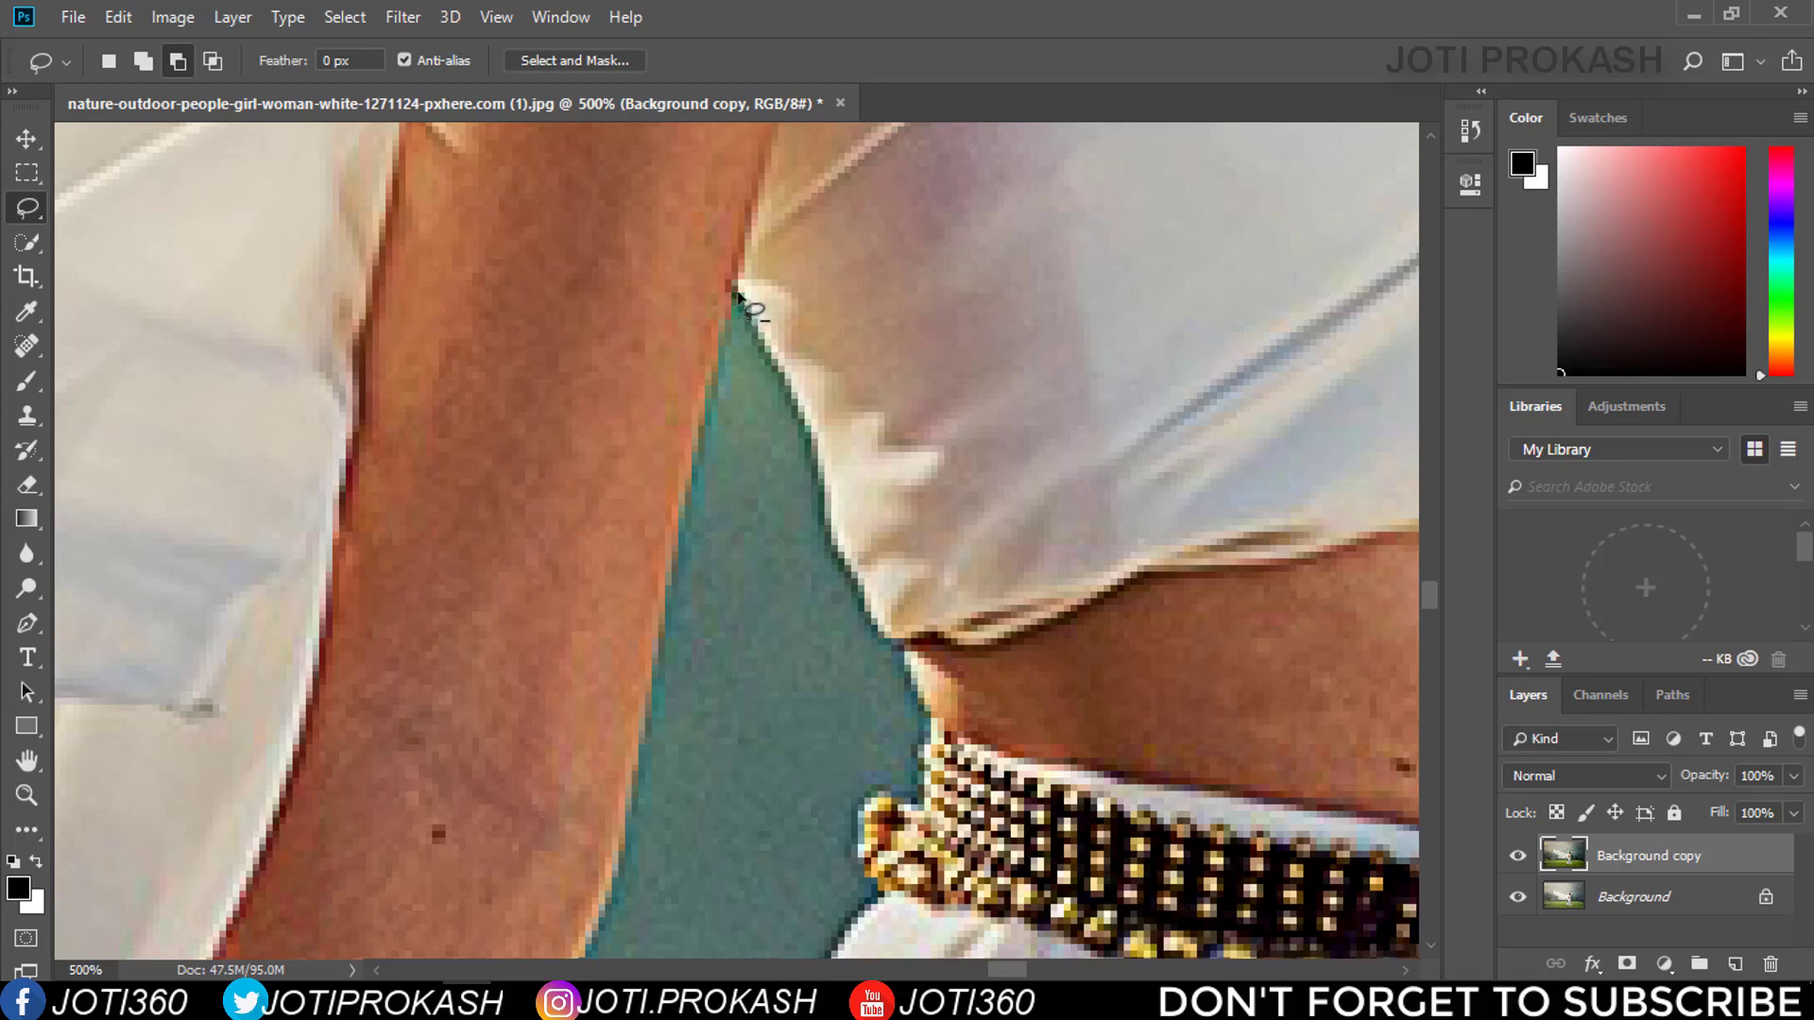
mouse_move(826, 533)
mouse_down()
mouse_move(930, 756)
mouse_move(855, 844)
mouse_up()
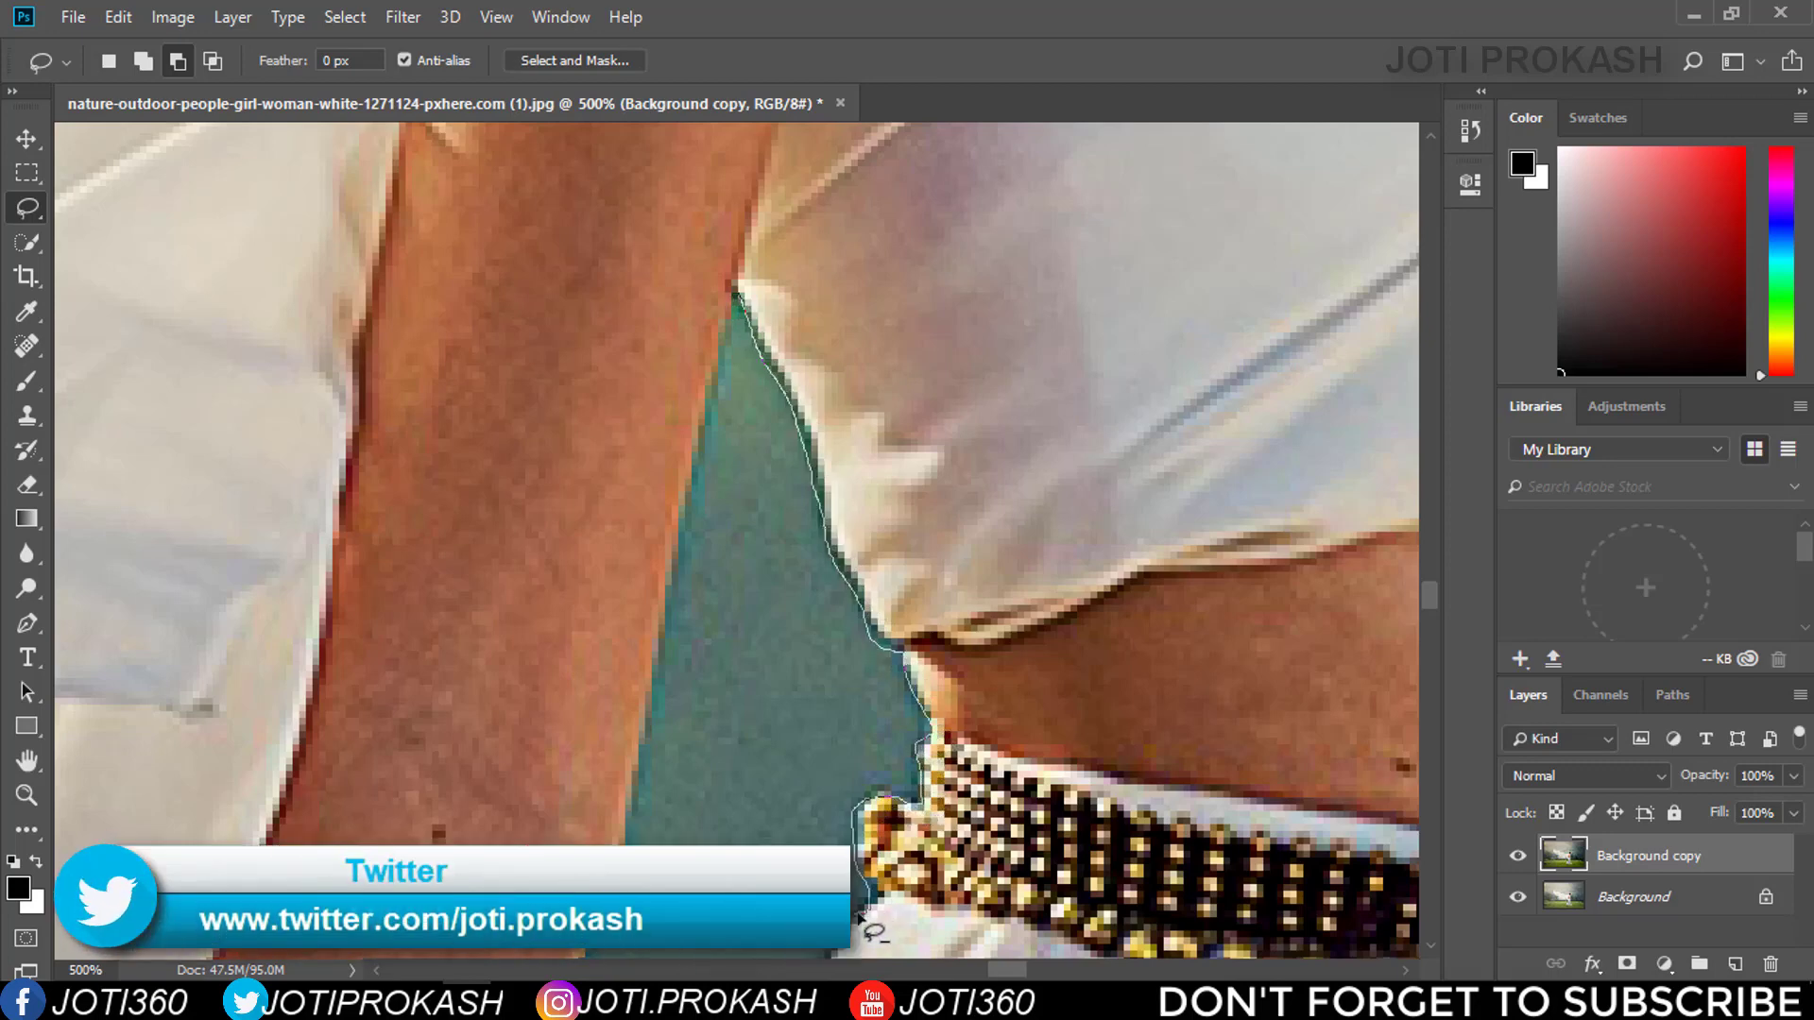
drag(730, 321, 737, 289)
Exclude the remaining background below the arm gap
scroll(756, 495, down, 1)
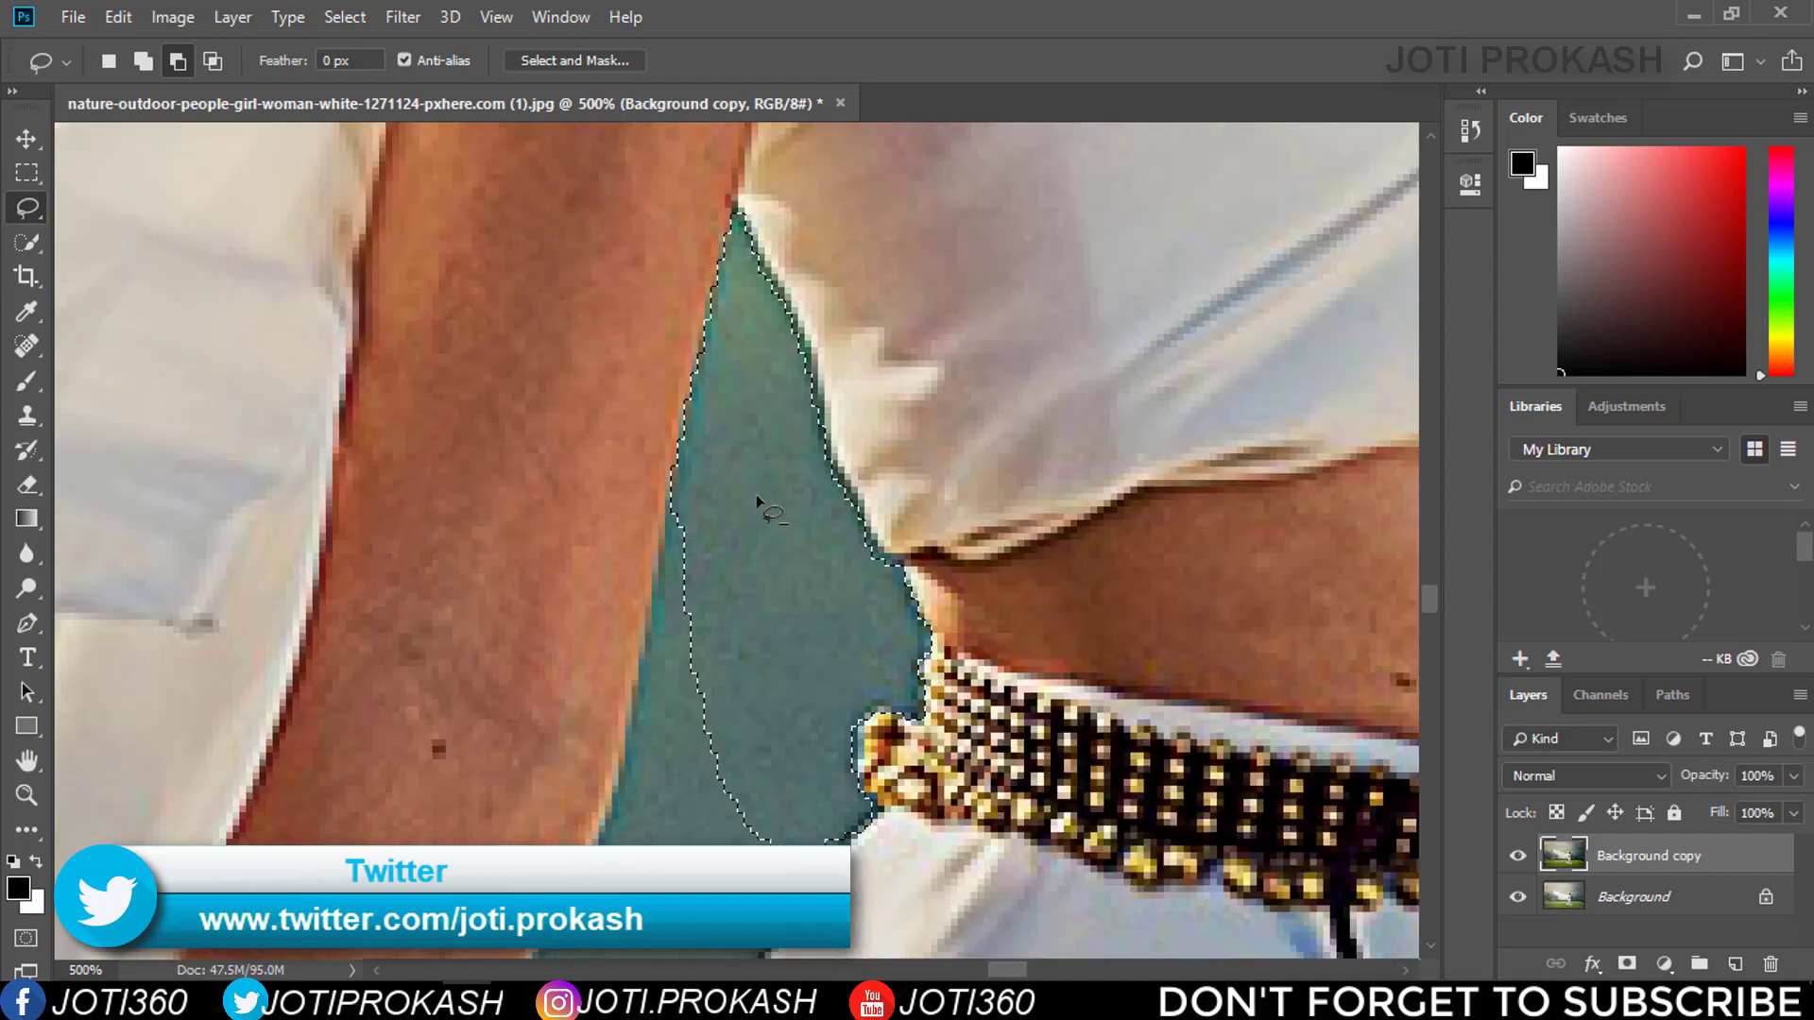
scroll(752, 384, up, 1)
drag(672, 128, 625, 427)
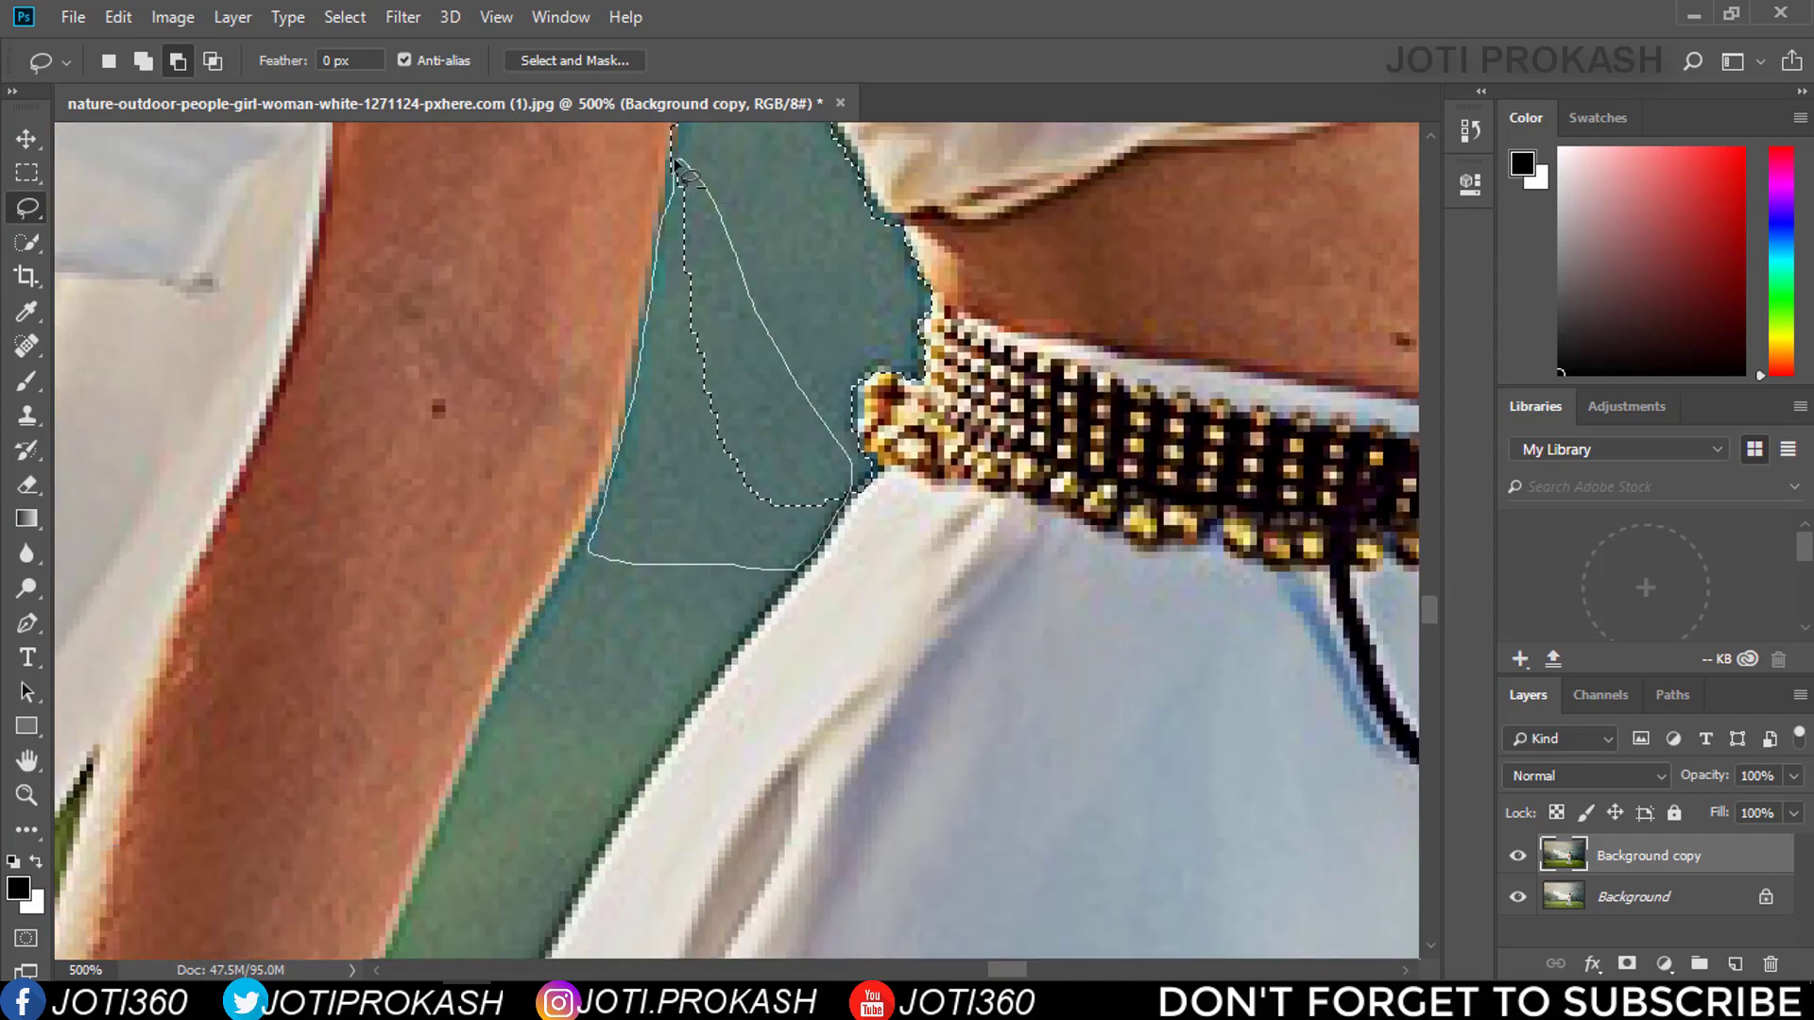
drag(677, 168, 675, 161)
scroll(756, 472, down, 2)
scroll(756, 472, left, 2)
Exclude the background strip between the arm and the dress
drag(865, 281, 822, 357)
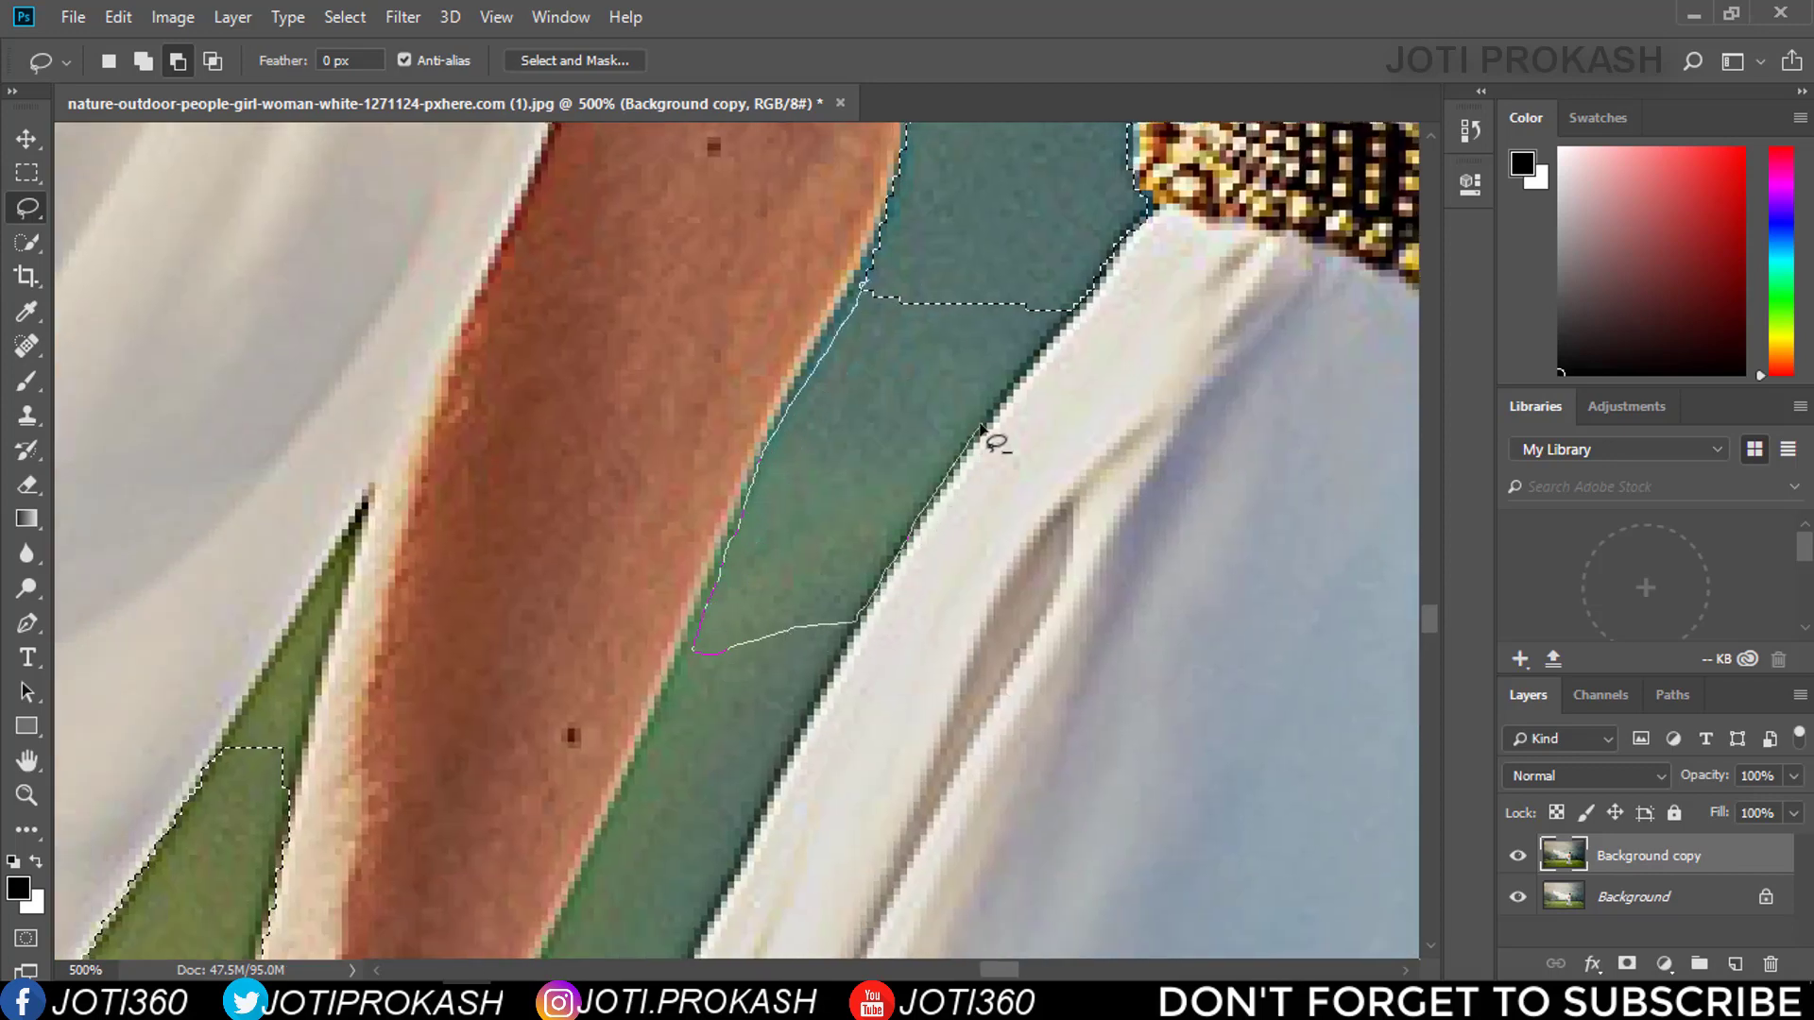
drag(1087, 301, 1086, 301)
scroll(718, 312, down, 3)
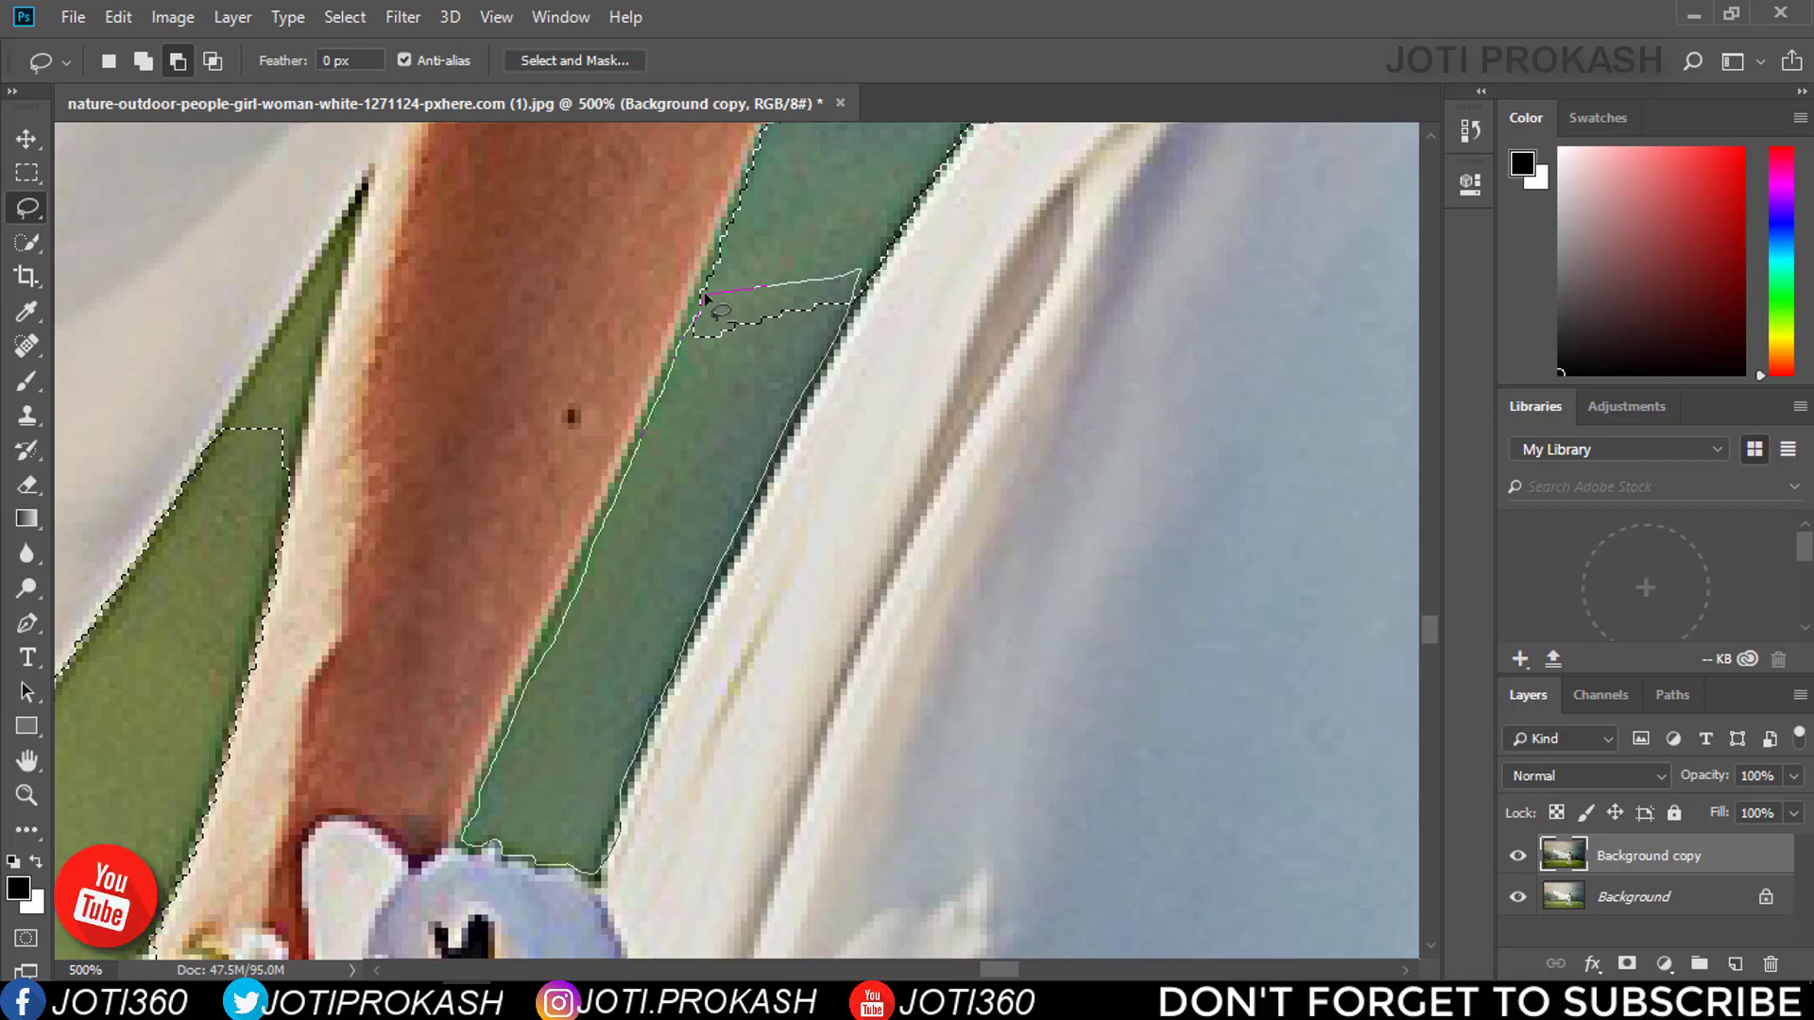
drag(695, 619, 718, 316)
Trace the background wedge to the left of the arm
scroll(781, 382, down, 2)
scroll(927, 425, up, 3)
scroll(926, 425, left, 6)
drag(915, 482, 926, 436)
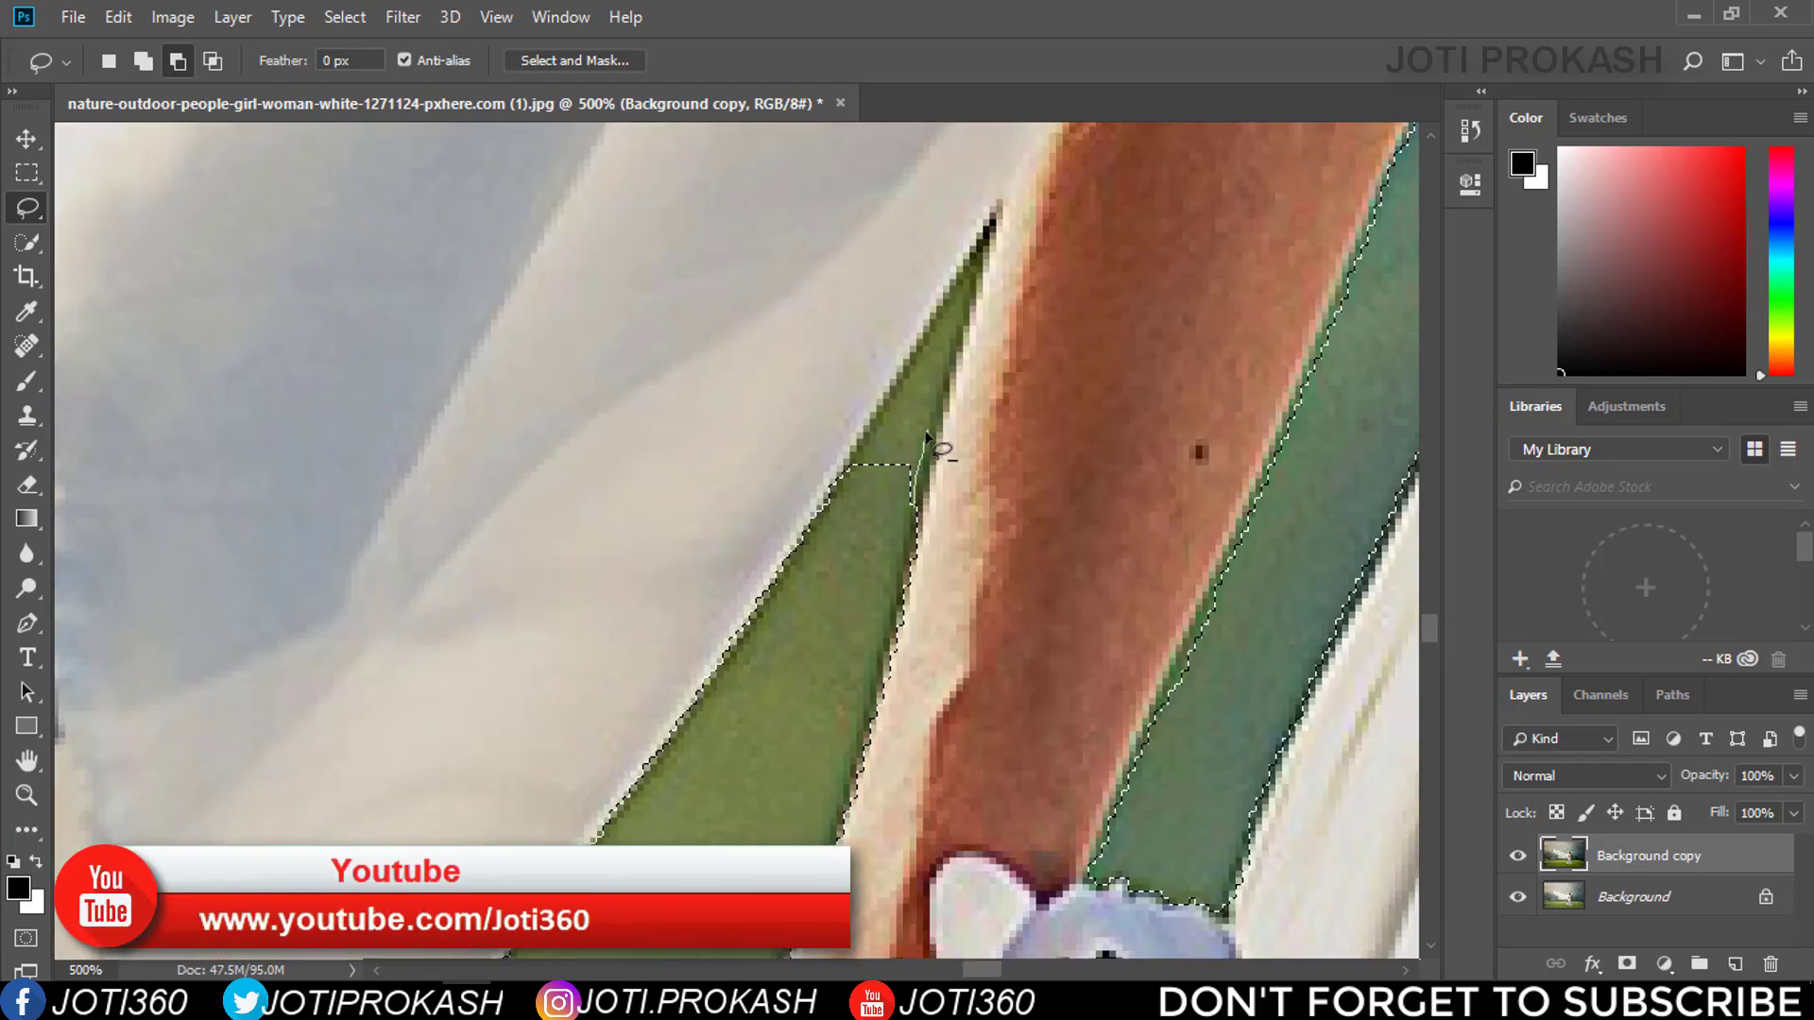
scroll(992, 378, down, 3)
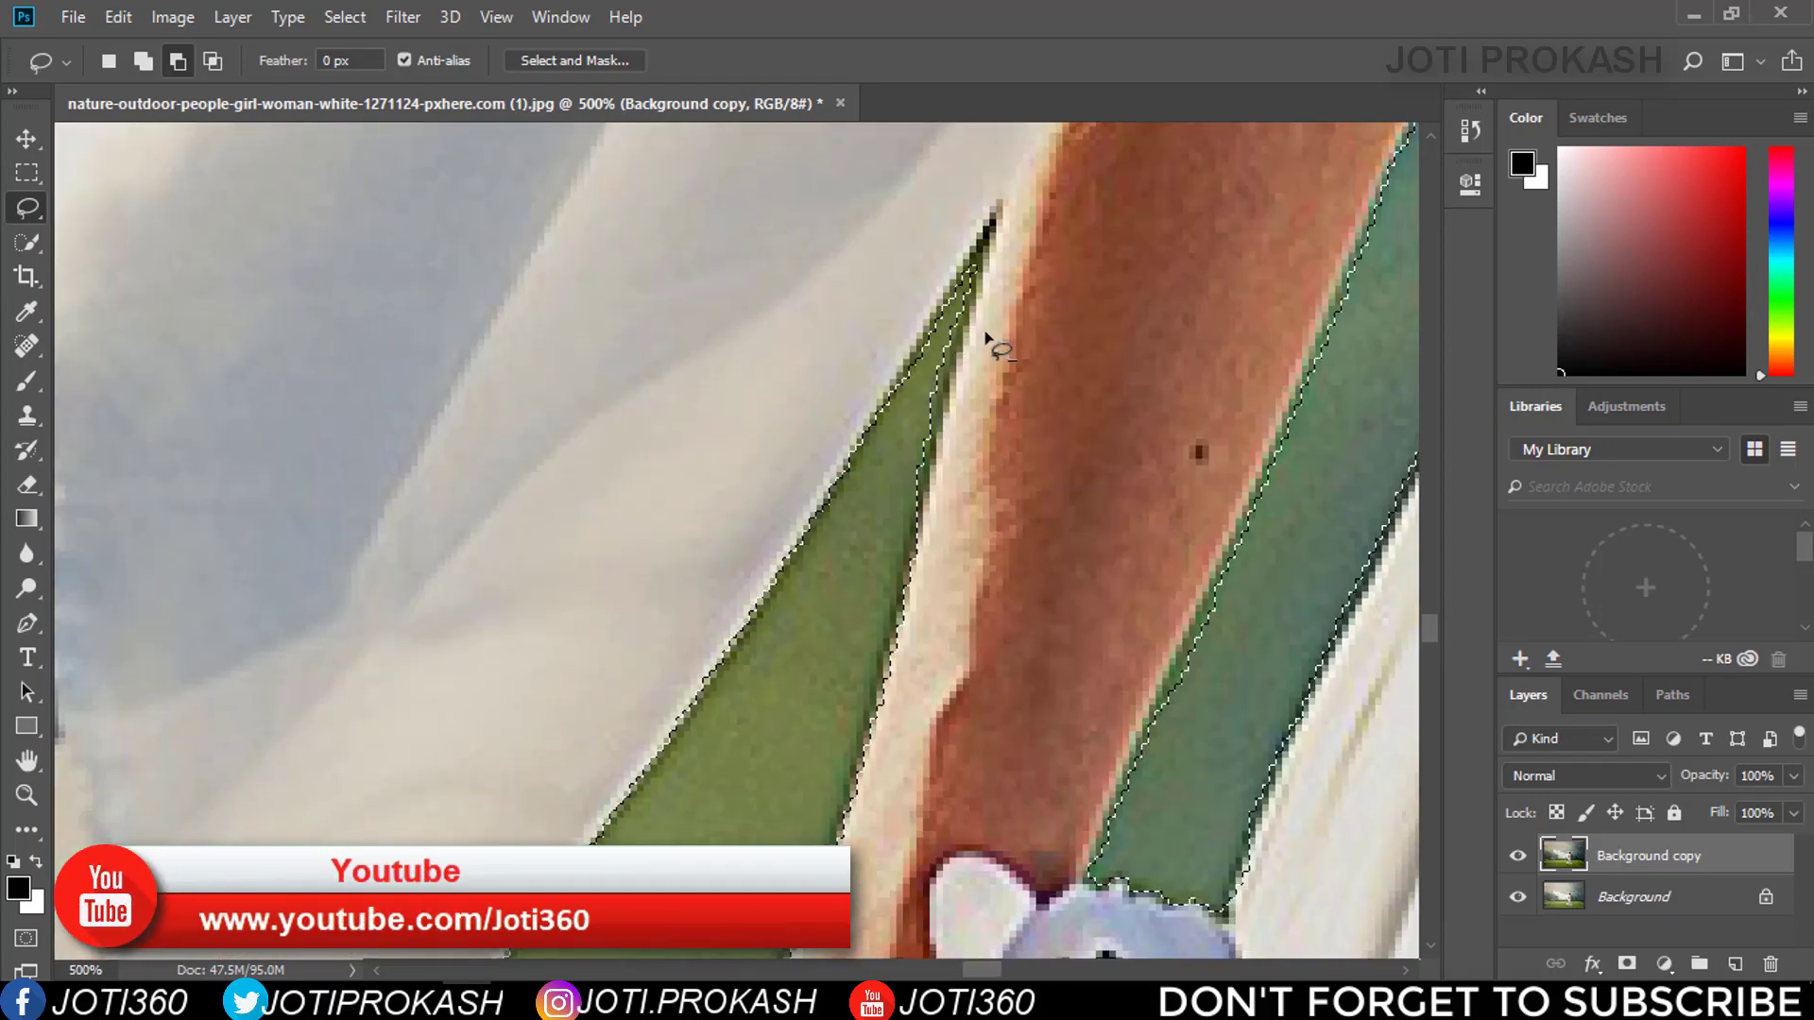
scroll(1001, 529, down, 5)
Exclude the gap between the hand and the dress from the selection
scroll(1000, 535, down, 1)
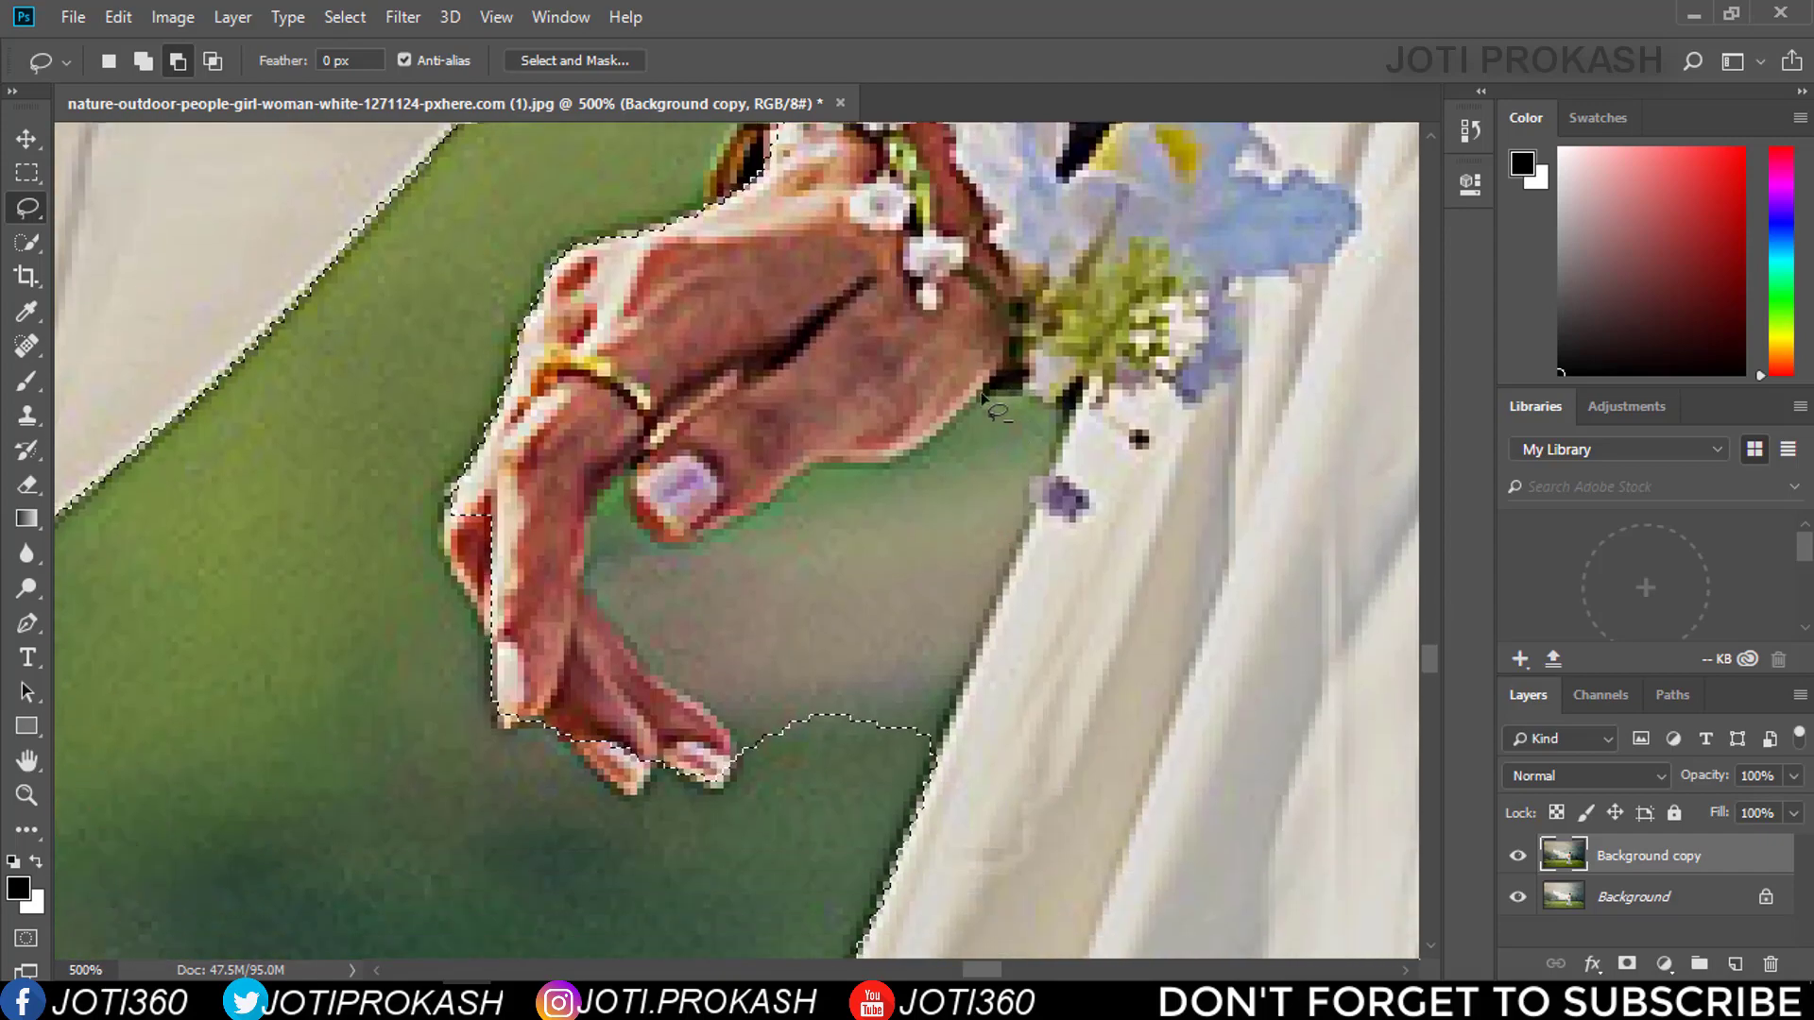
drag(990, 395, 1075, 419)
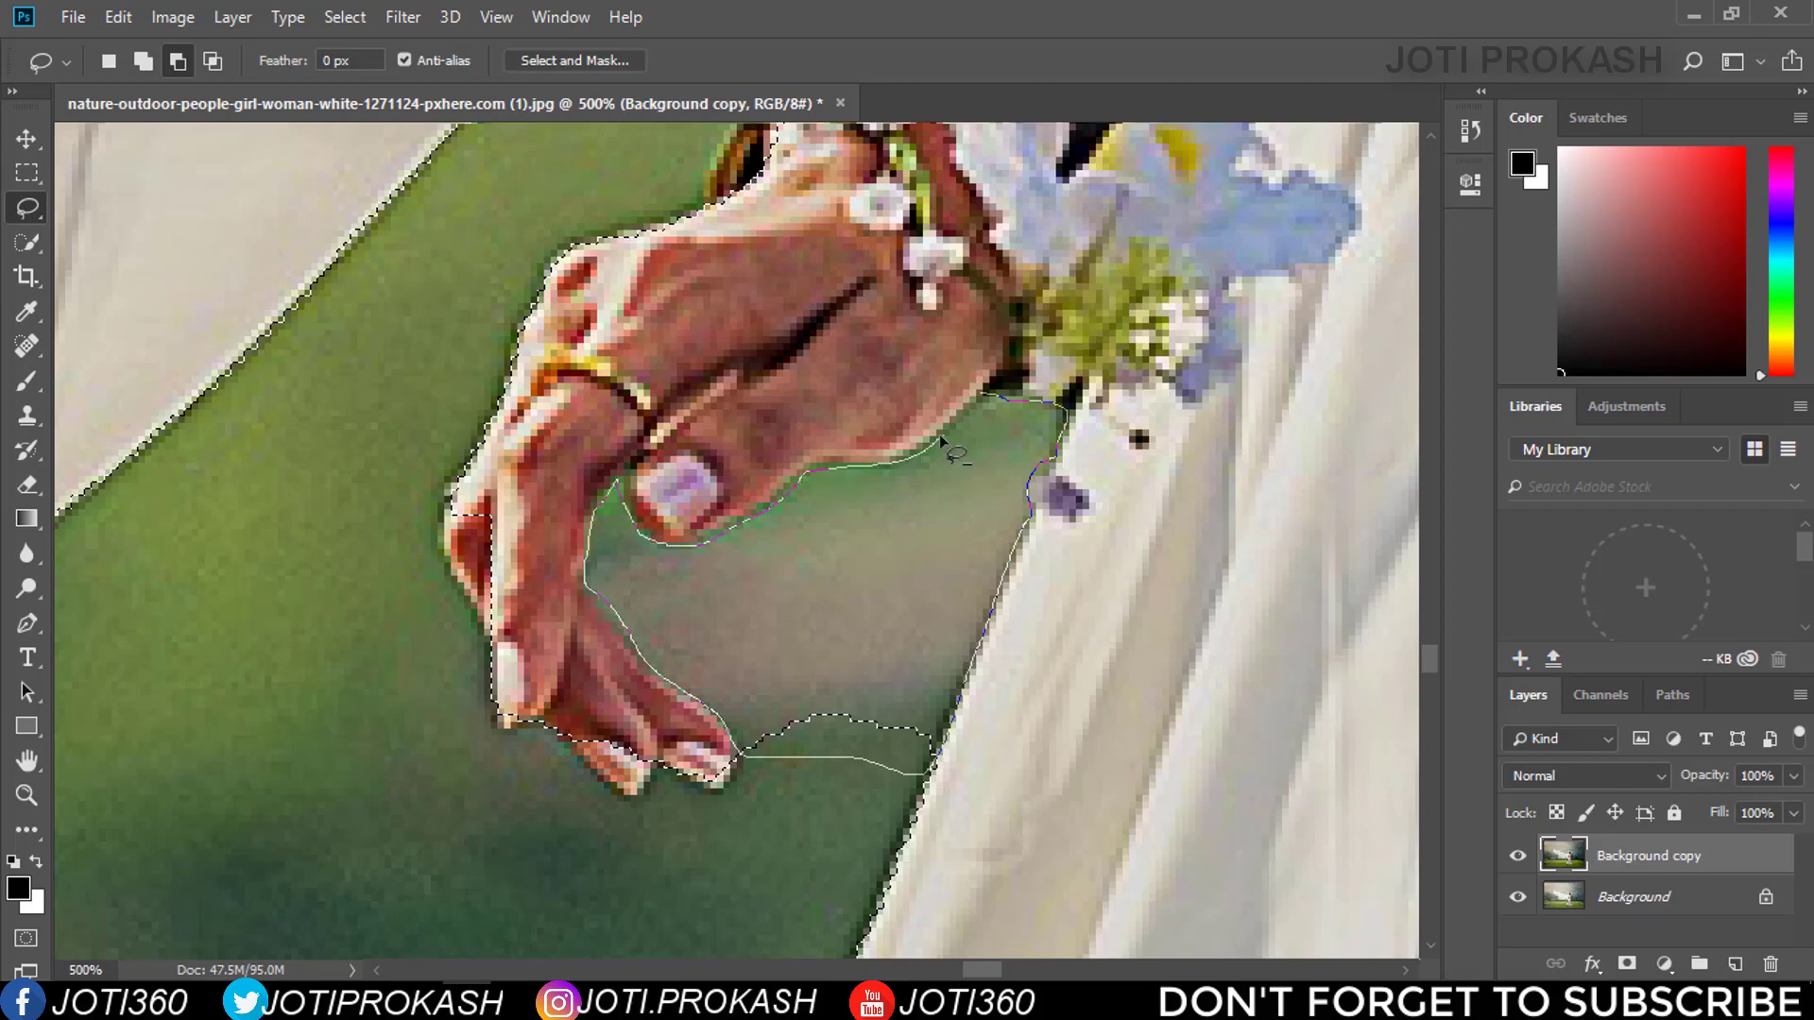
drag(945, 444, 965, 478)
scroll(661, 416, down, 2)
scroll(661, 416, left, 3)
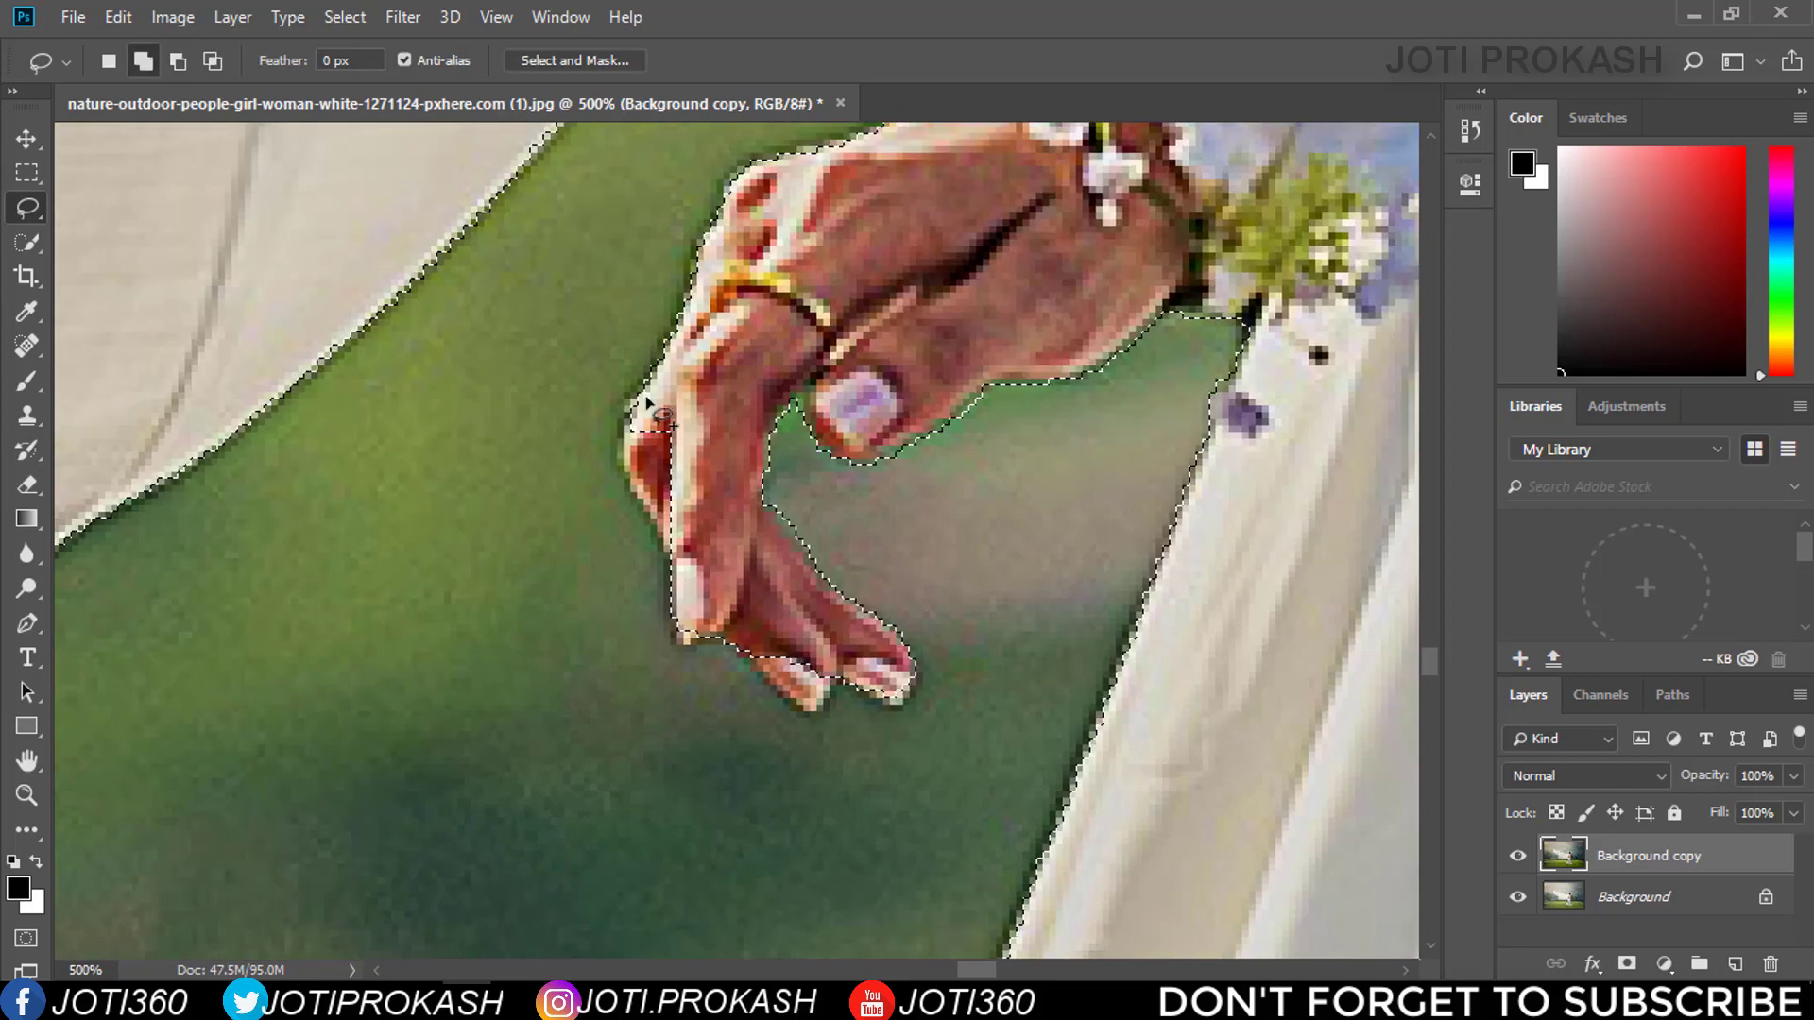
Outline and remove the background gap beside the finger
mouse_move(646, 402)
mouse_down()
mouse_move(636, 480)
mouse_move(631, 427)
mouse_up()
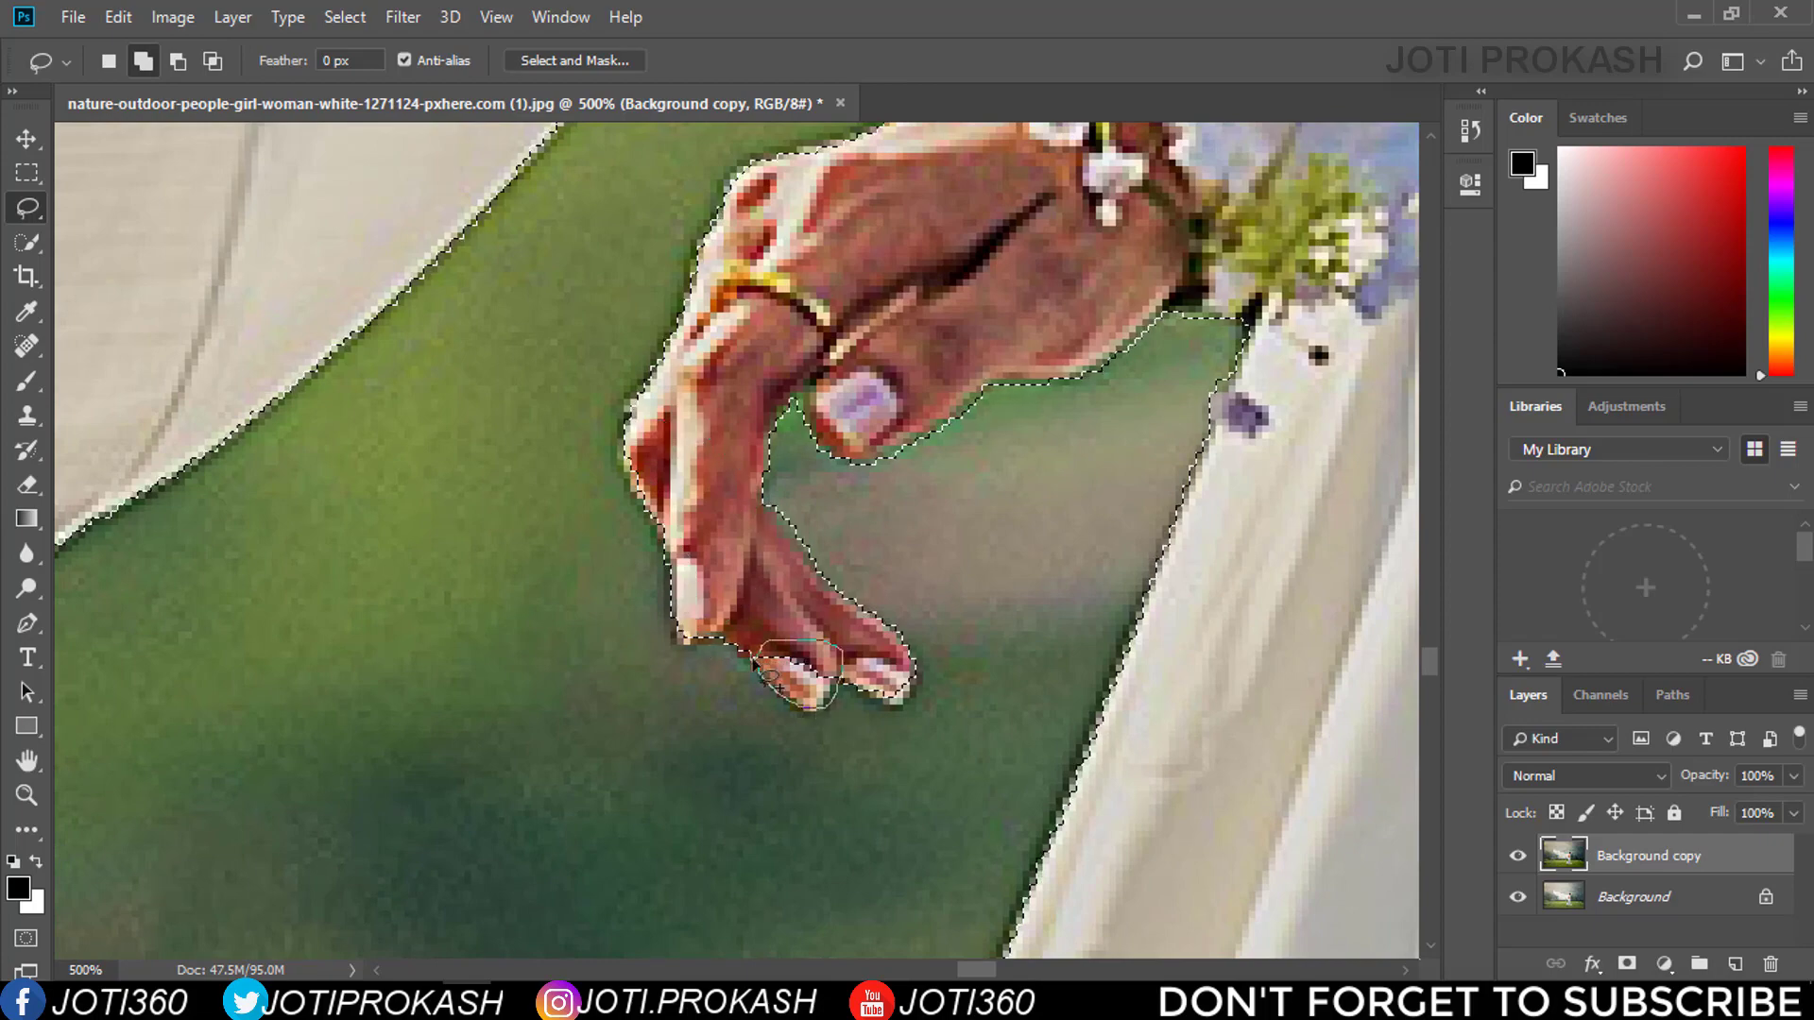
scroll(825, 644, up, 5)
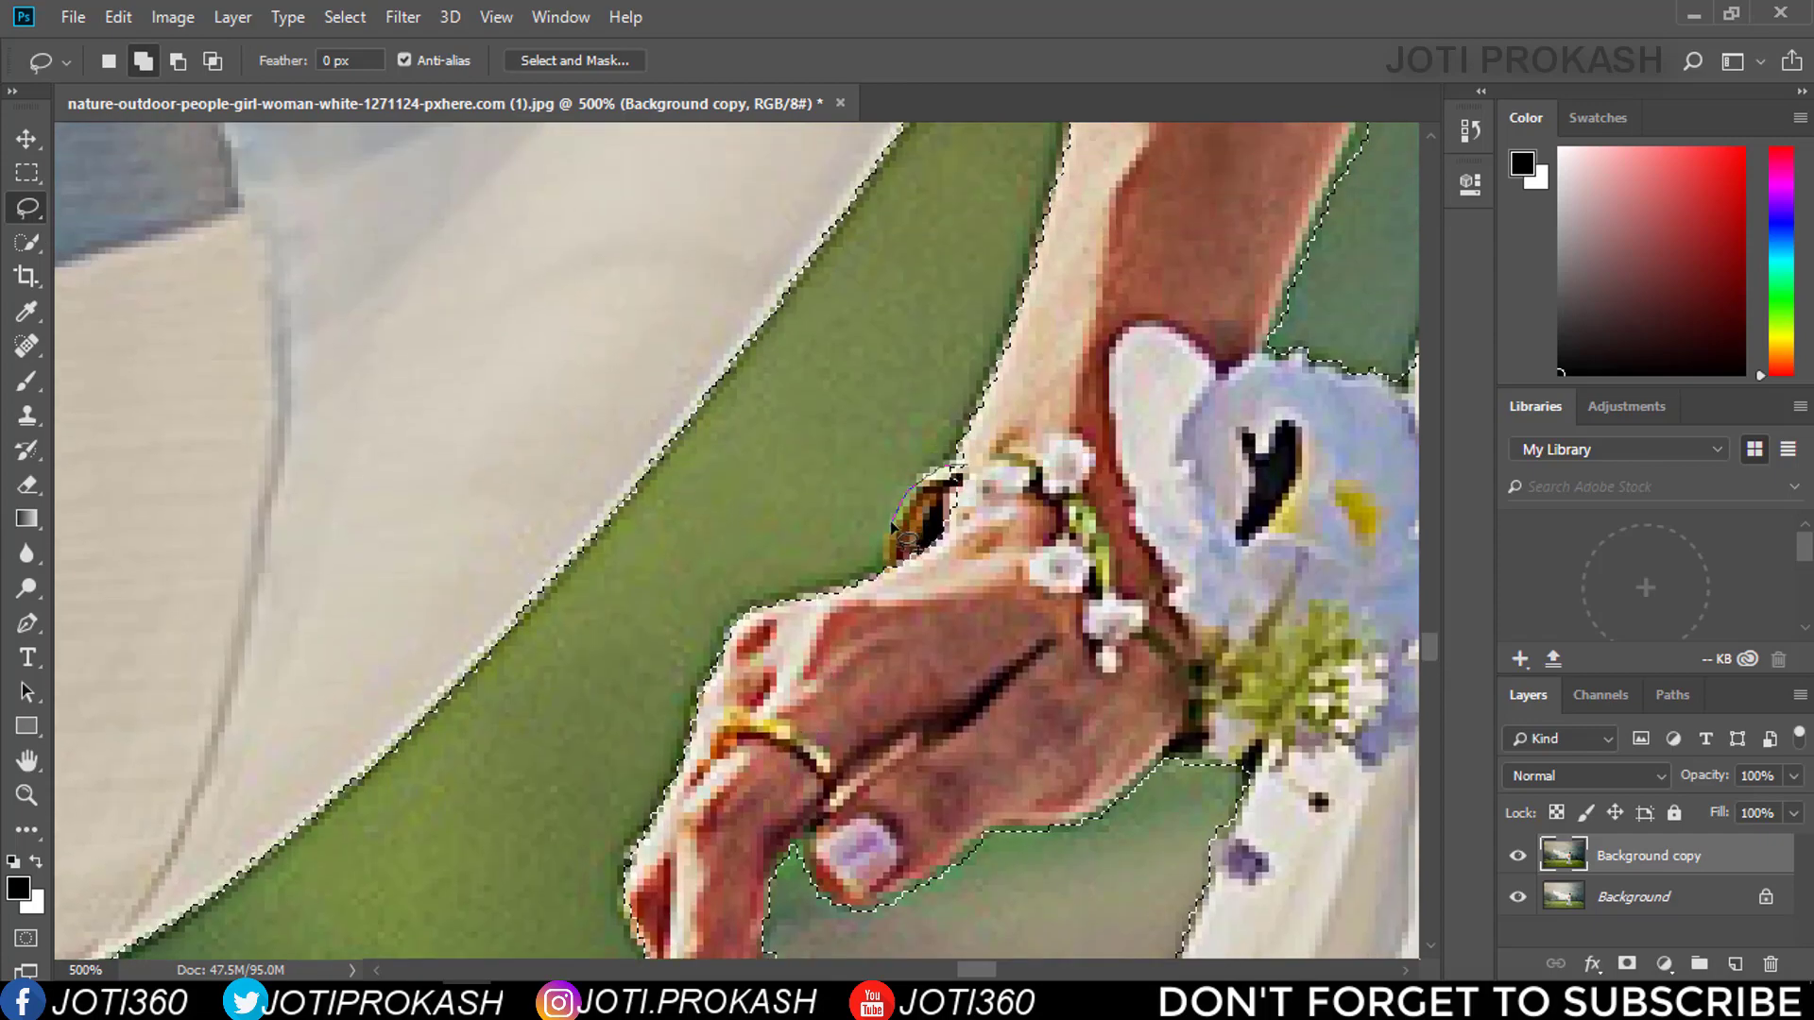
drag(982, 482, 973, 469)
scroll(982, 482, down, 2)
Zoom out to review the full woman-and-veil selection and open the Select menu
scroll(1165, 405, right, 5)
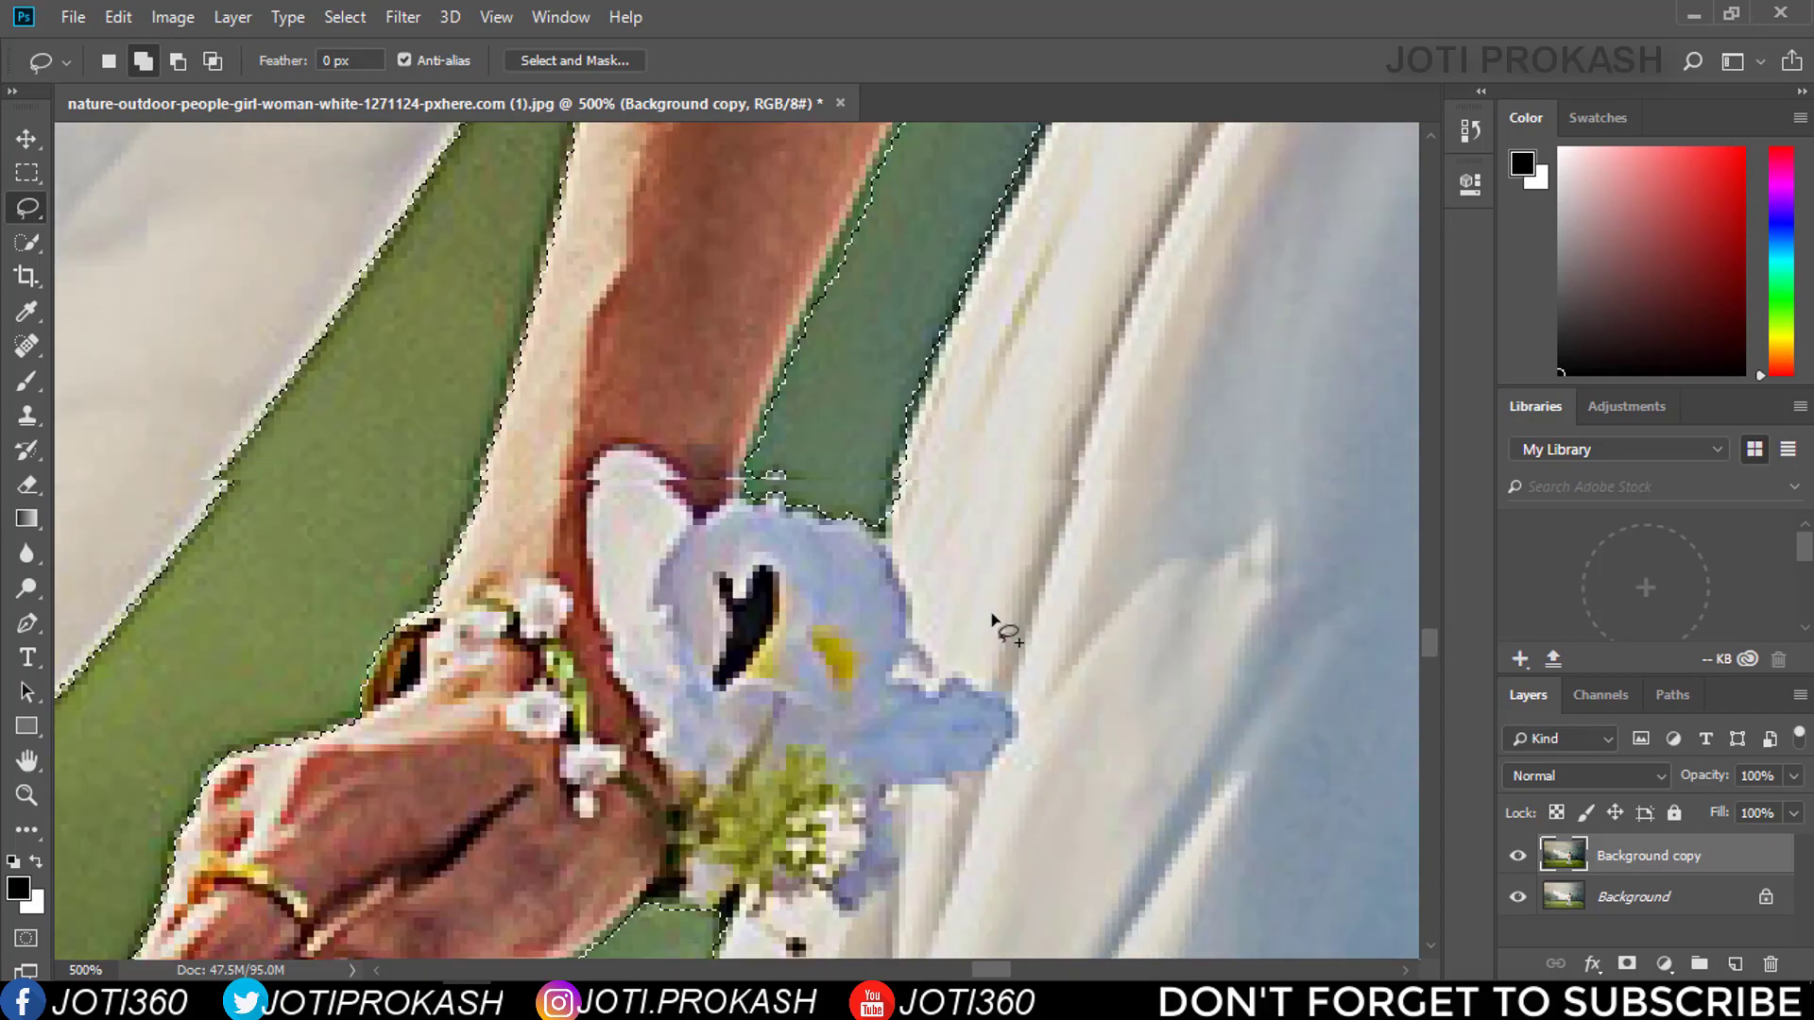
scroll(992, 626, down, 1)
scroll(1013, 601, down, 2)
scroll(882, 615, down, 2)
scroll(914, 615, down, 3)
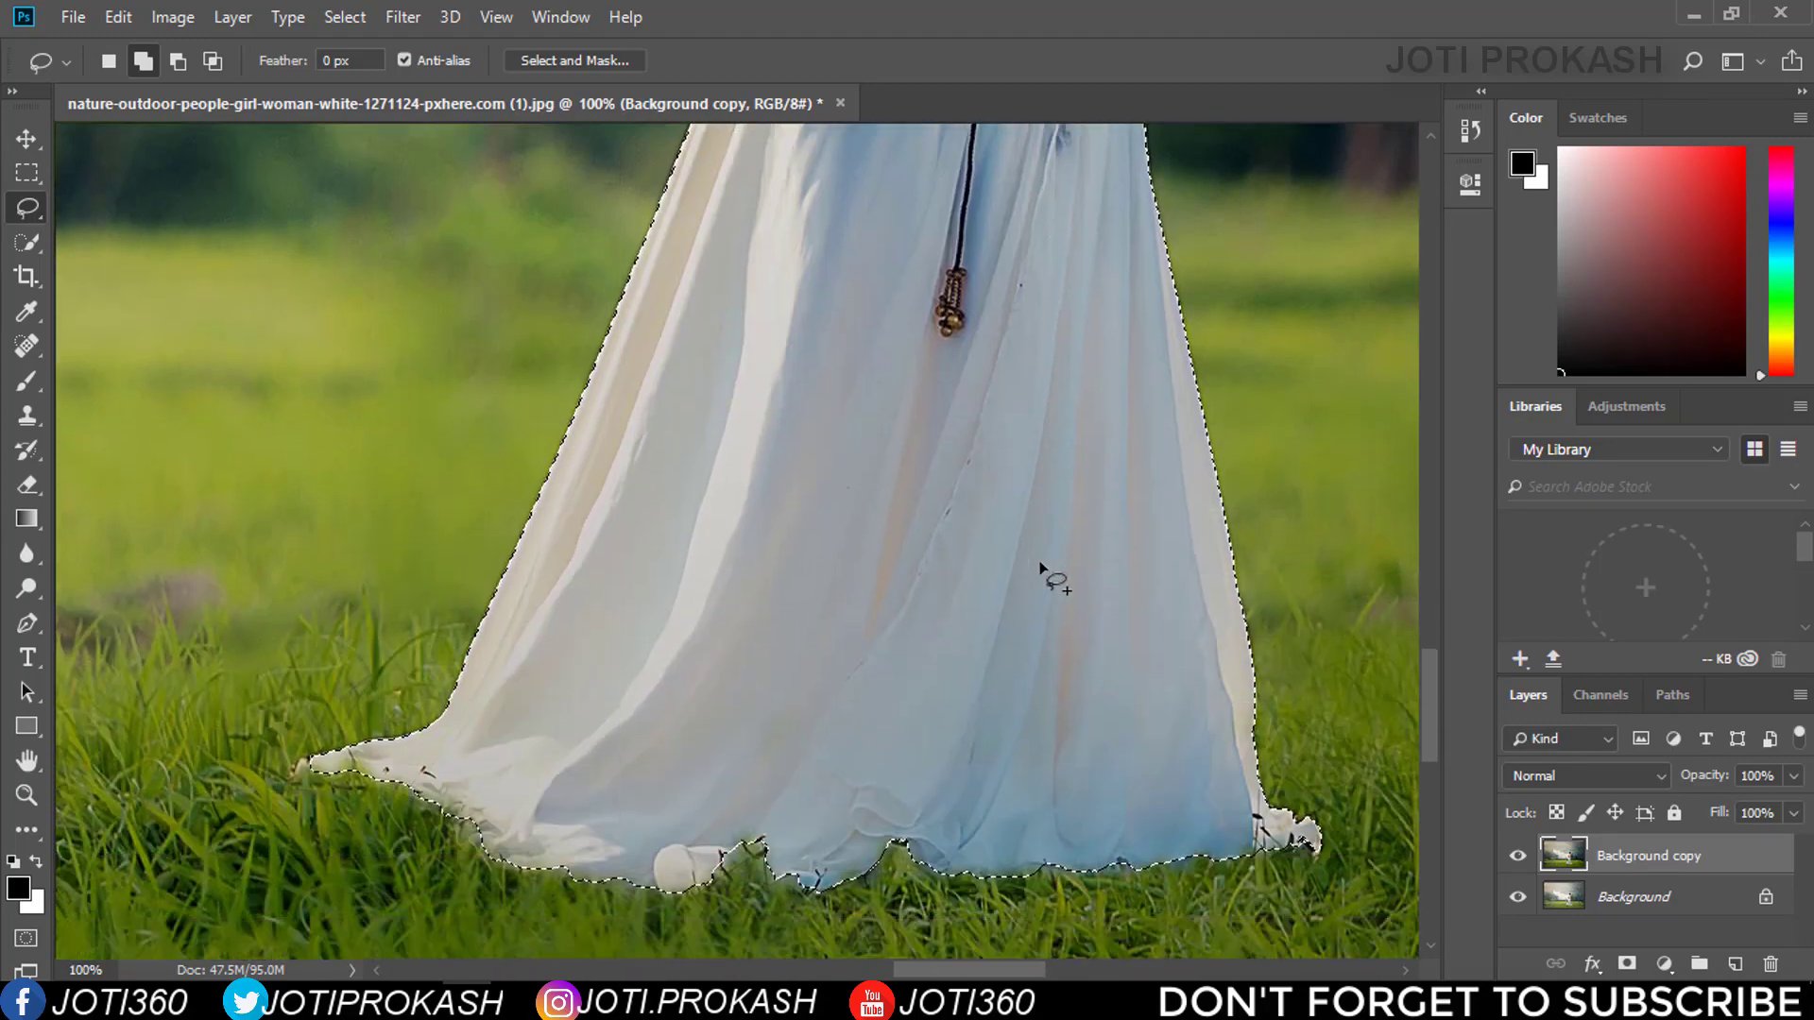
scroll(1045, 580, down, 3)
scroll(1058, 581, down, 1)
scroll(1040, 559, down, 1)
scroll(1040, 560, up, 3)
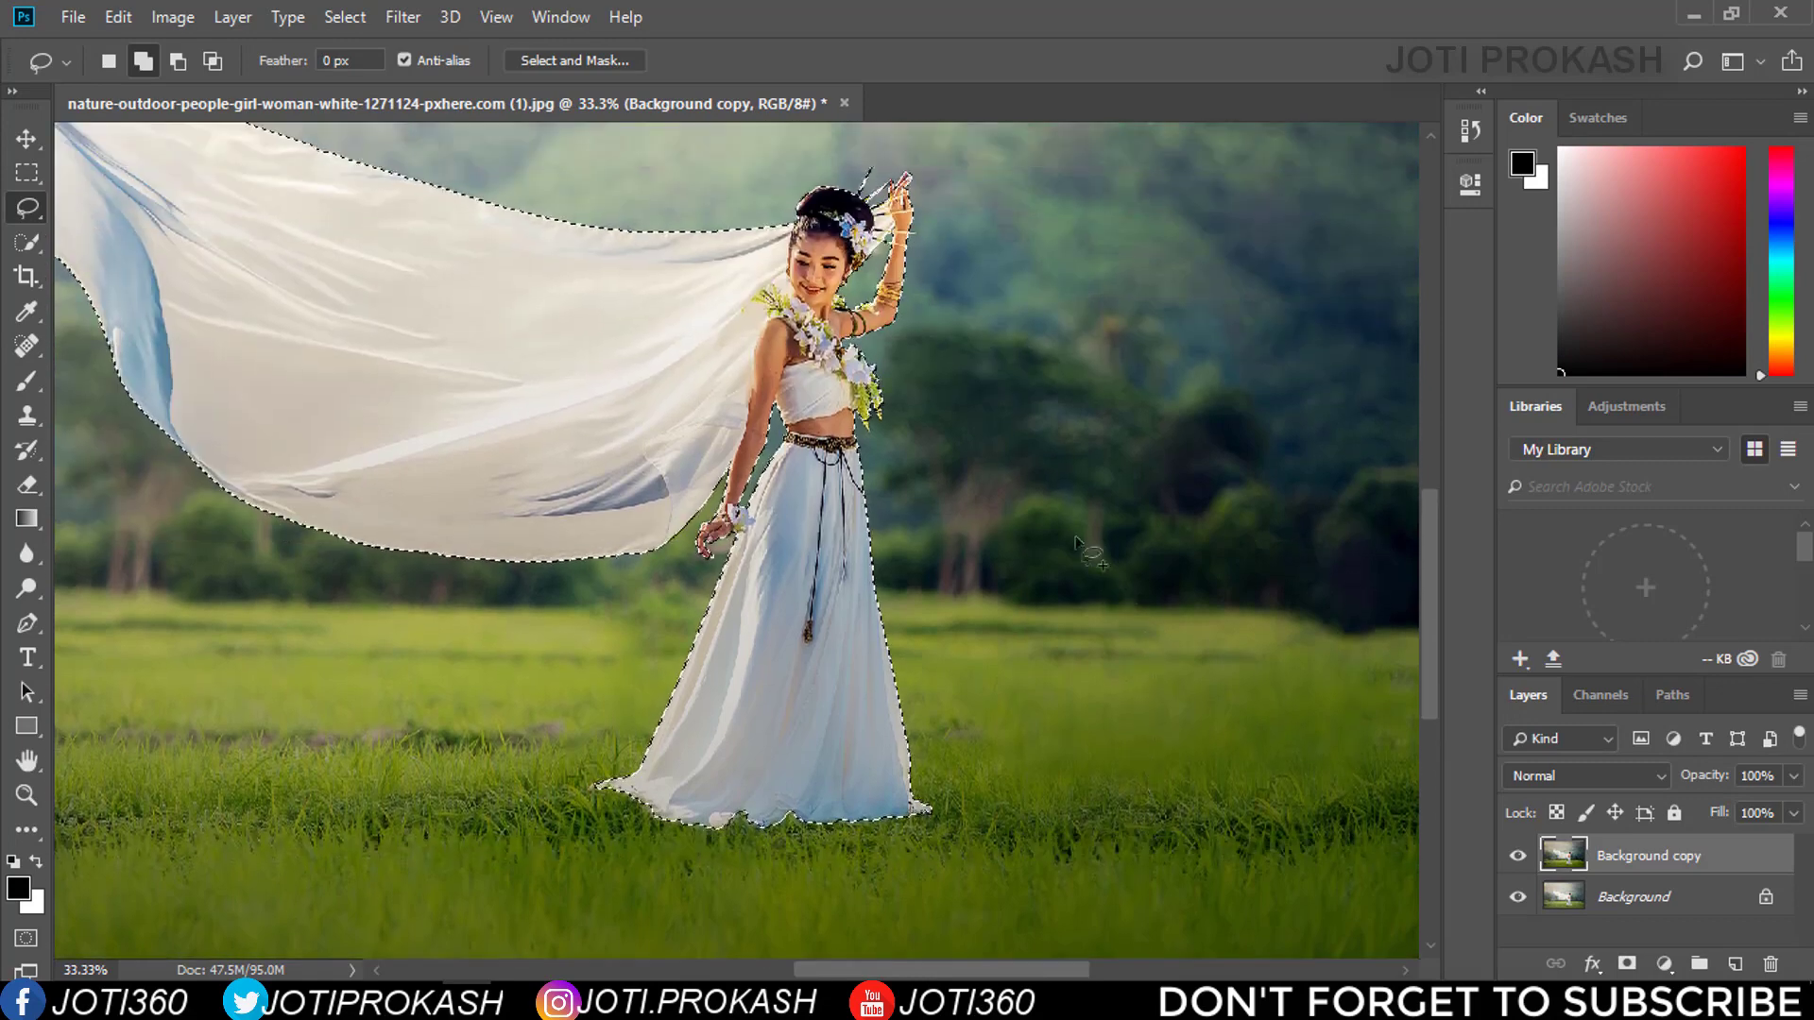
drag(794, 349, 979, 513)
scroll(956, 512, down, 2)
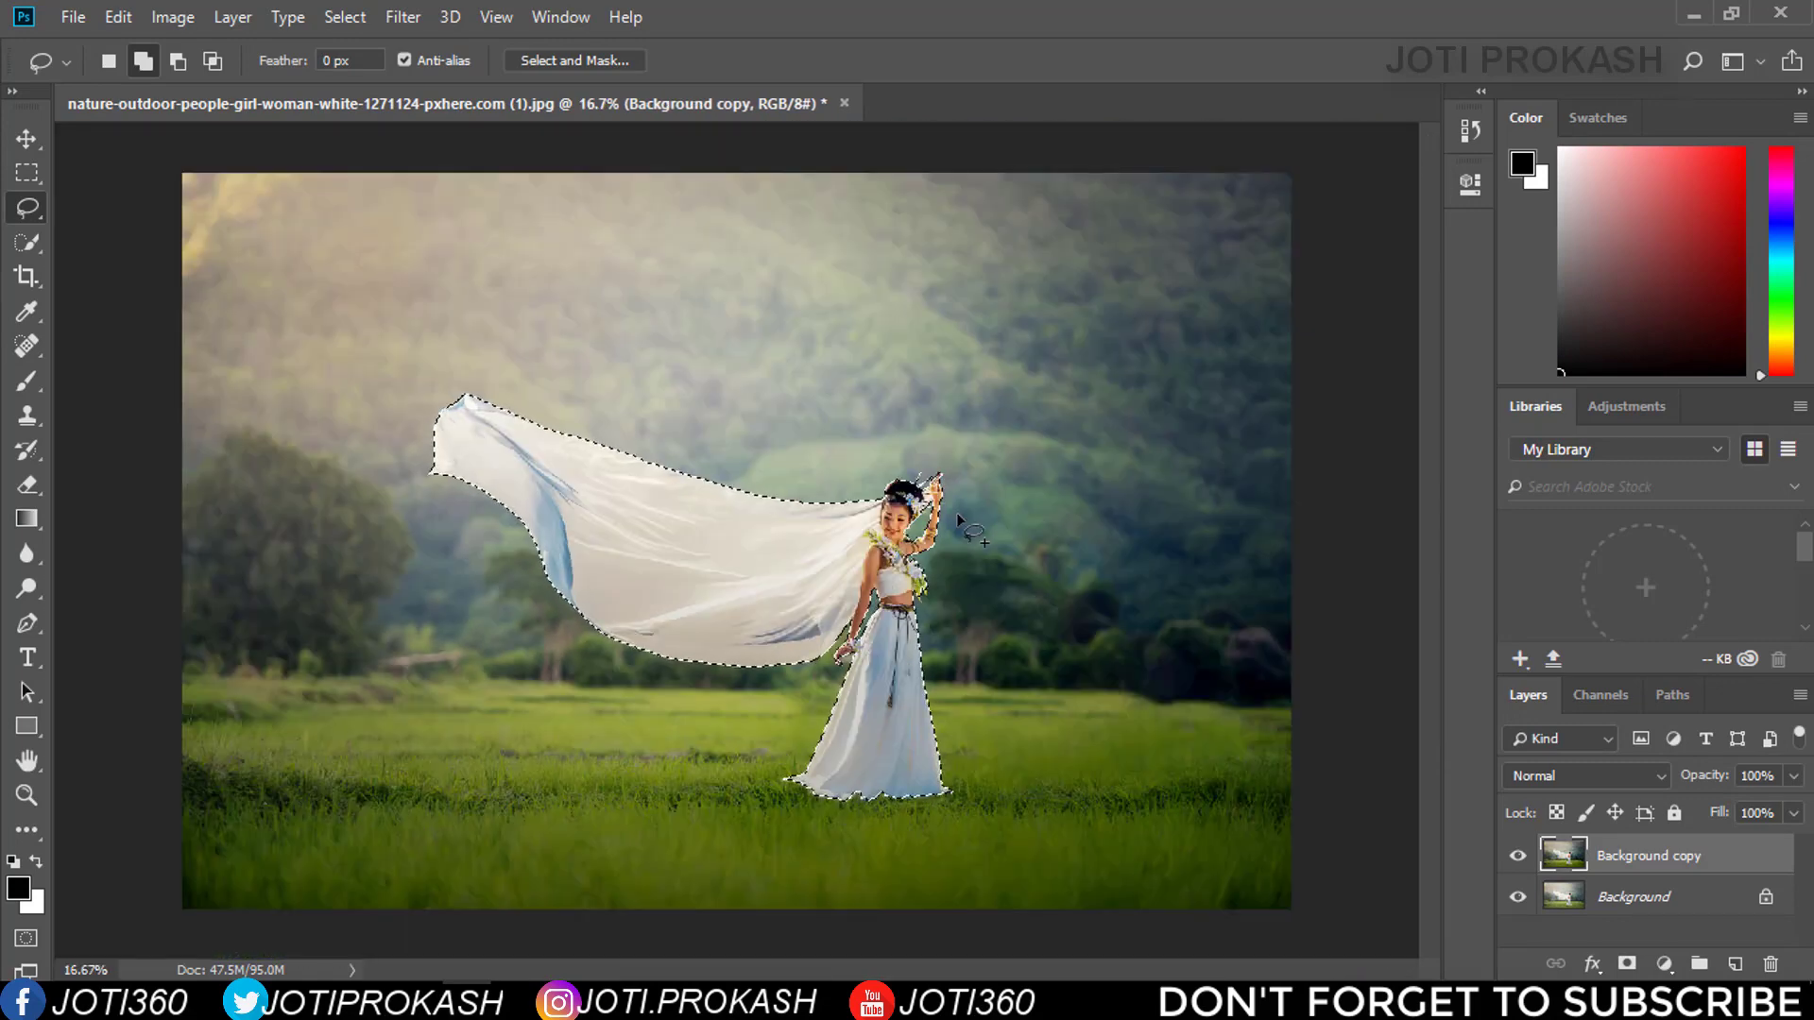
scroll(956, 512, up, 1)
scroll(971, 529, down, 3)
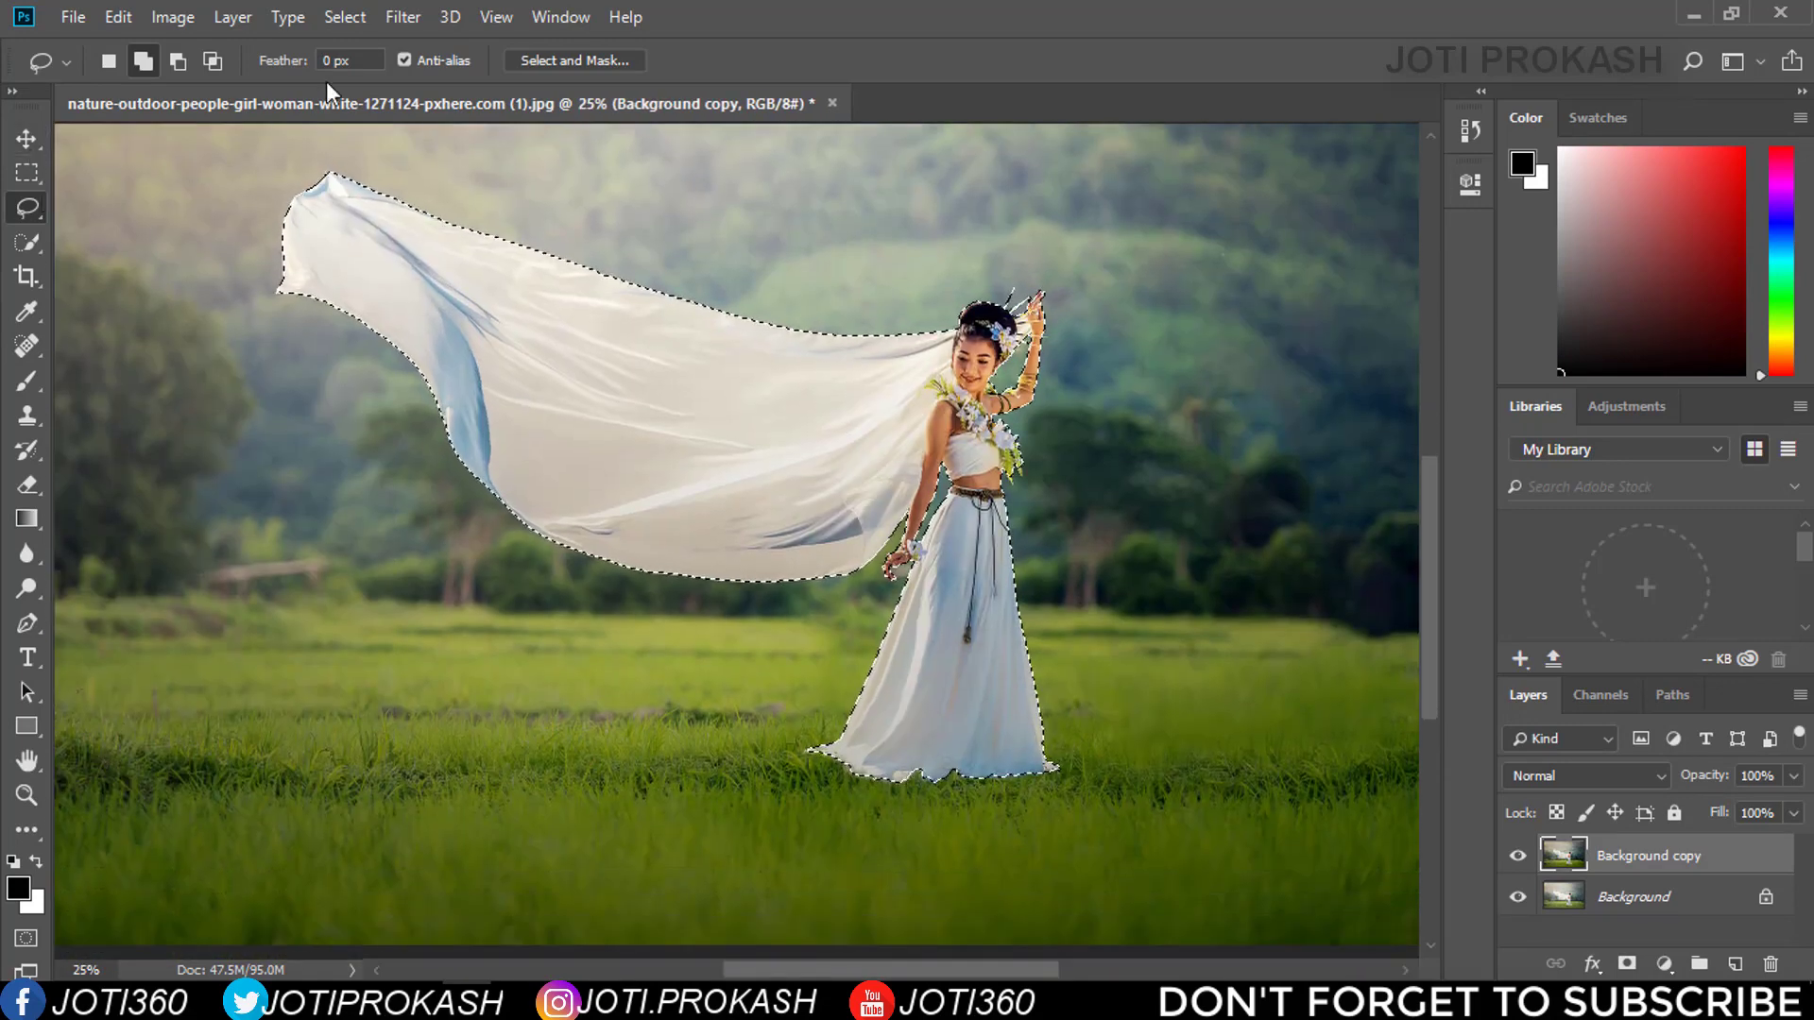
click(344, 17)
Open Select and Mask and preview the selection in the red Overlay view, zoomed in
click(405, 368)
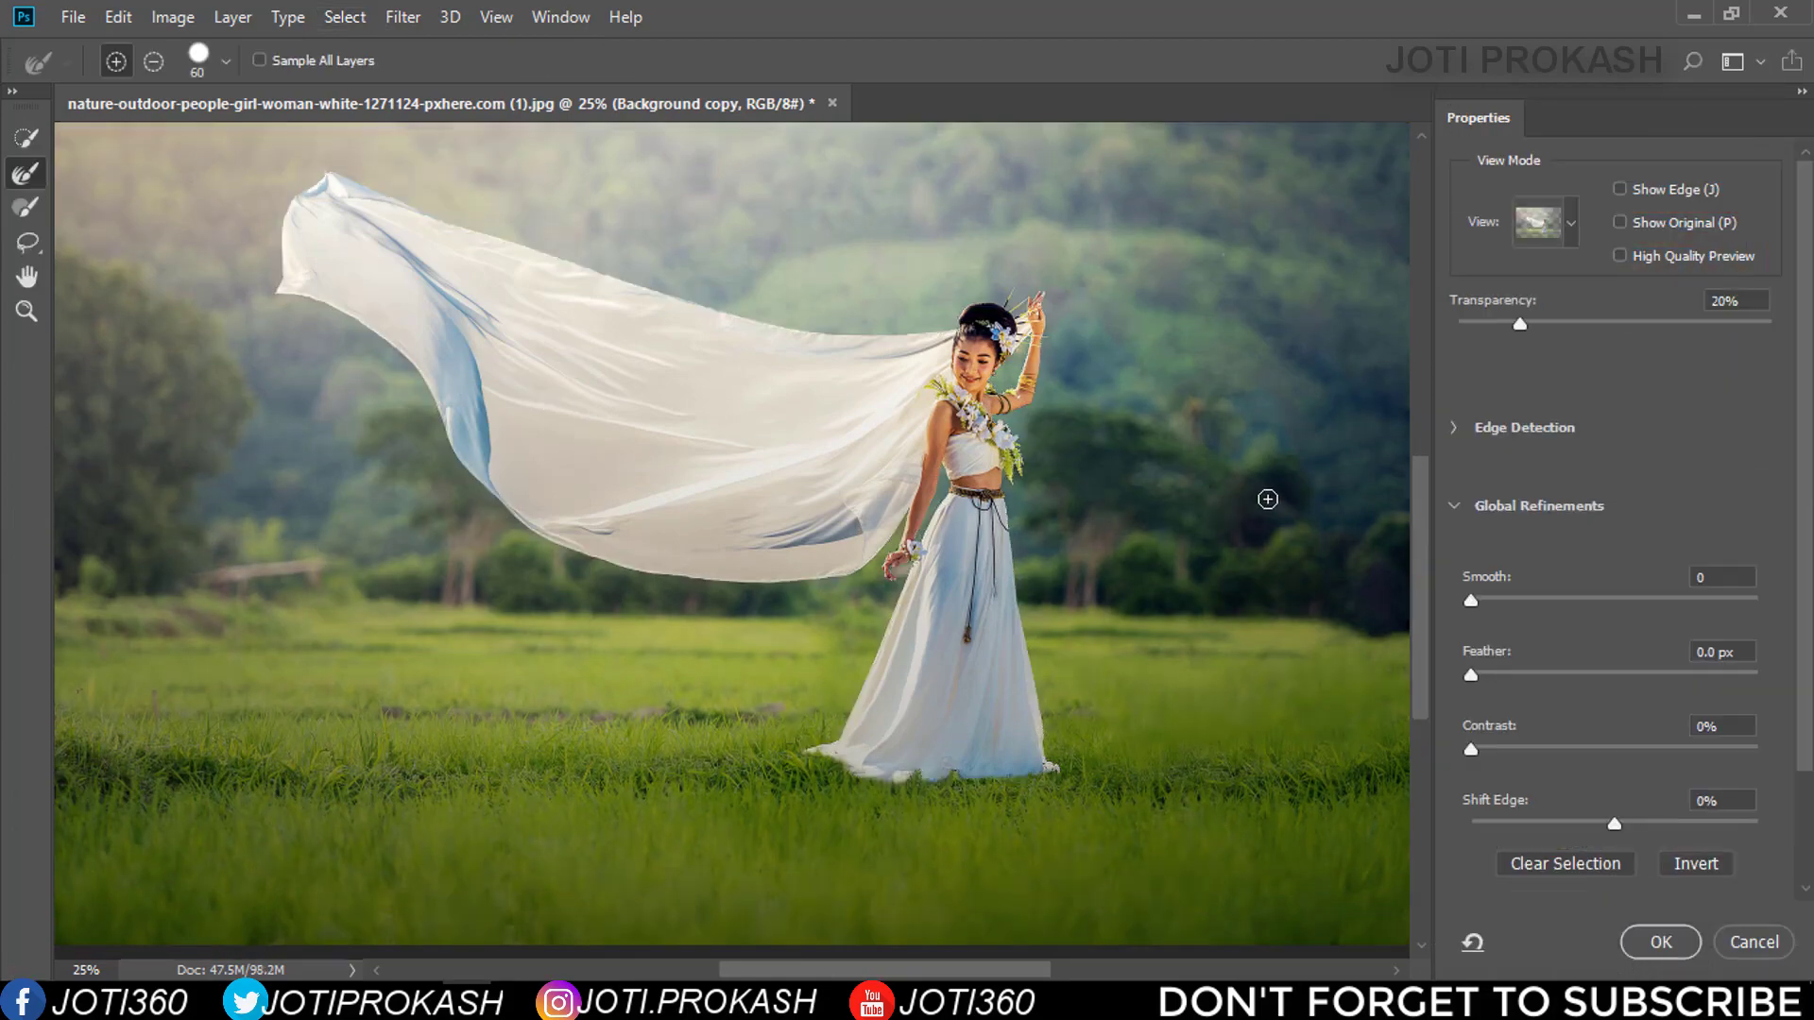
click(1571, 227)
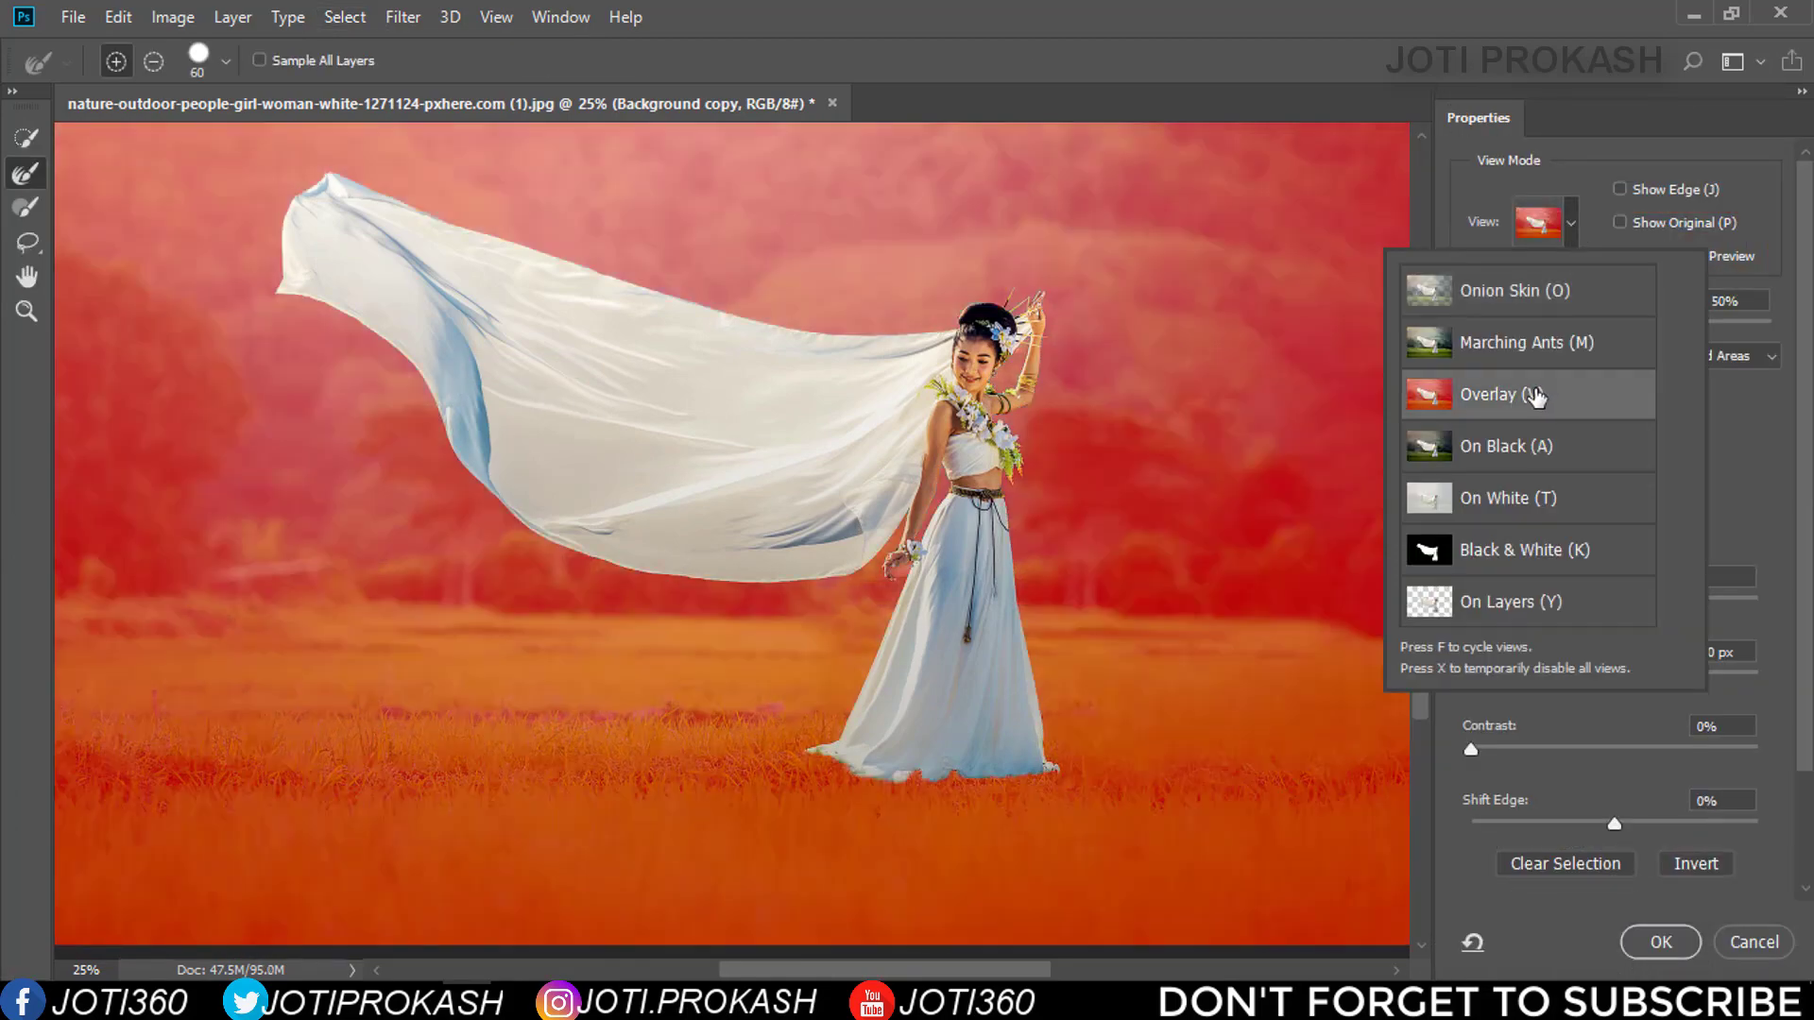
click(1535, 396)
key(ctrl+plus)
key(ctrl+plus)
key(ctrl+plus)
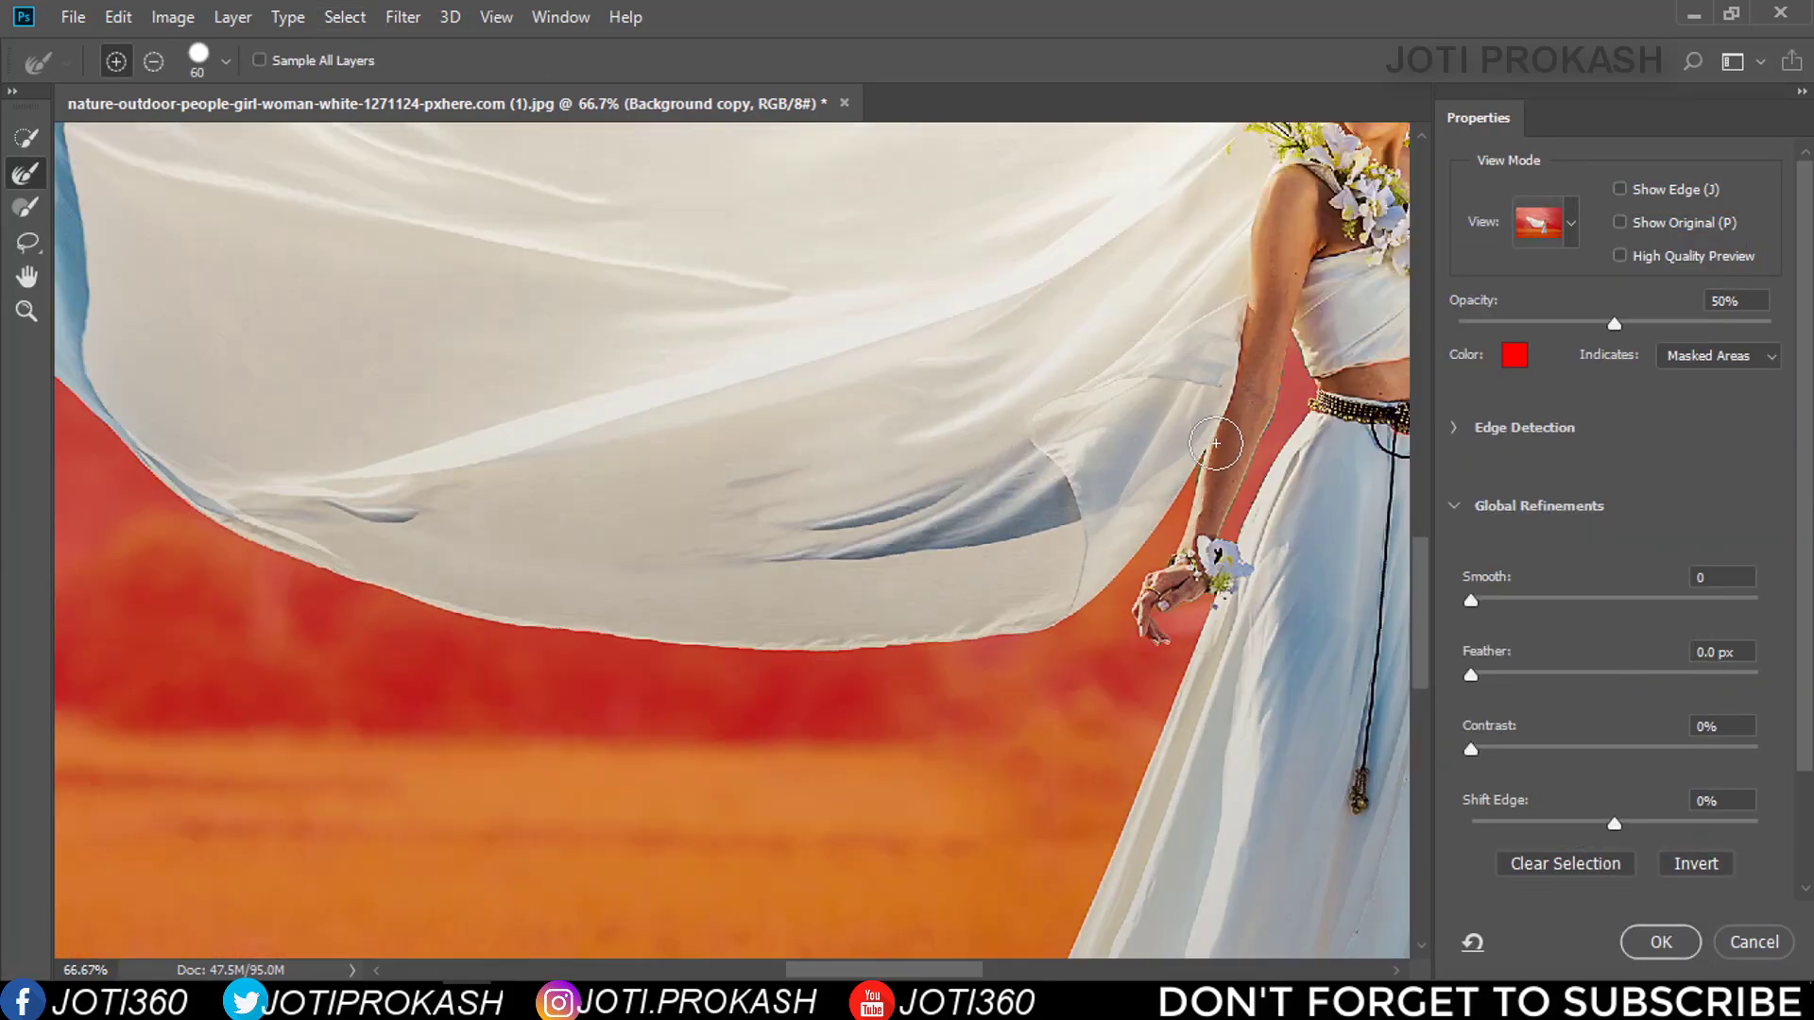
scroll(453, 308, up, 3)
Inspect edges along the veil peak, face, hands and skirt, then accept the selection
drag(454, 308, 1101, 655)
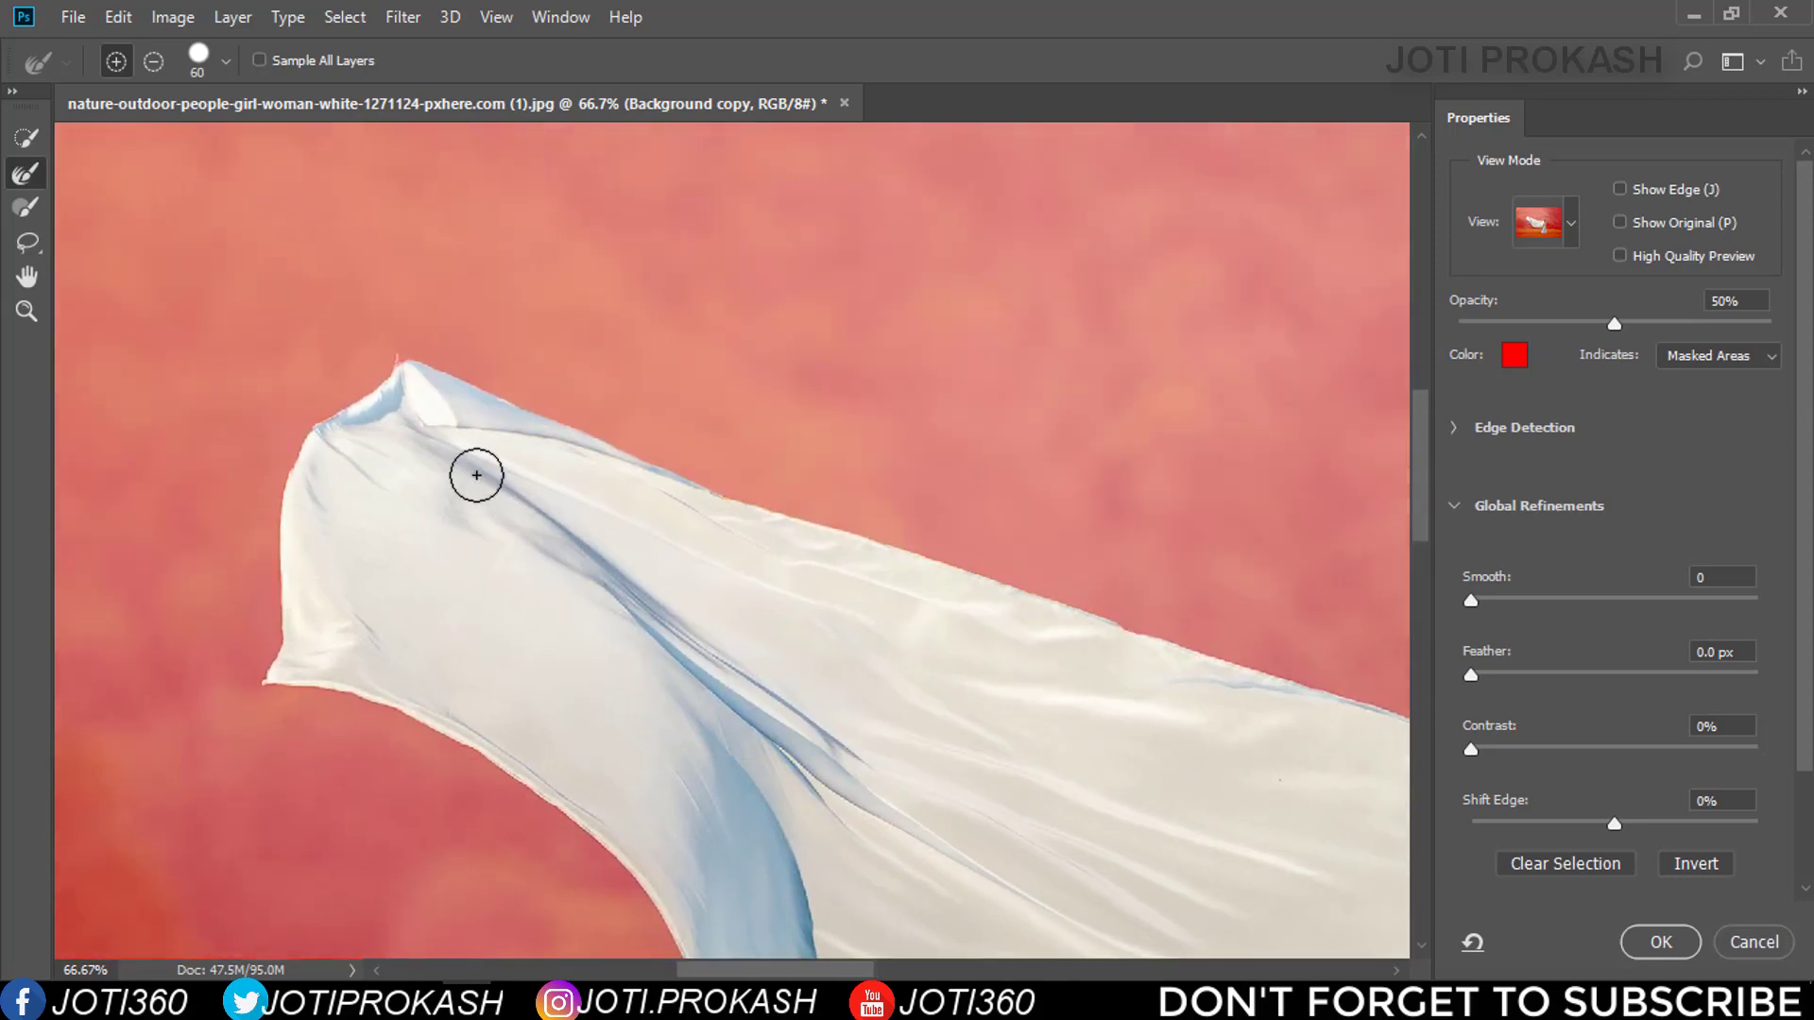
drag(673, 459, 470, 421)
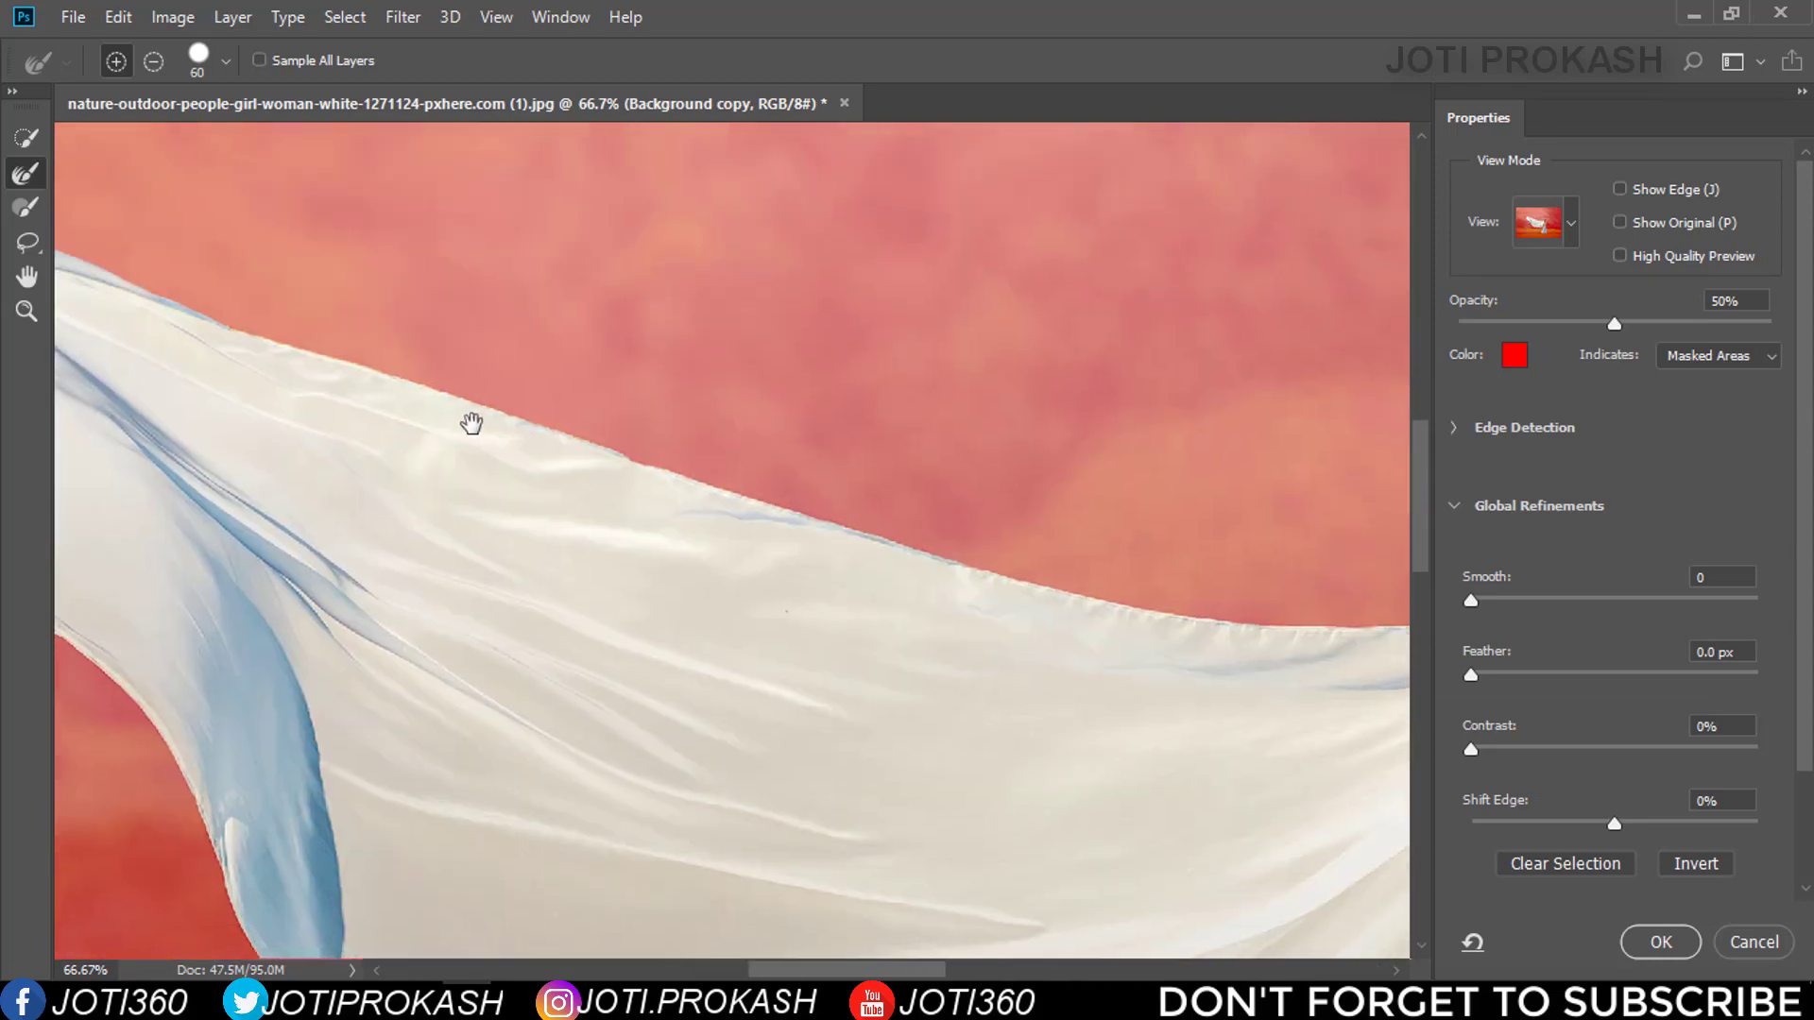
drag(851, 511, 631, 486)
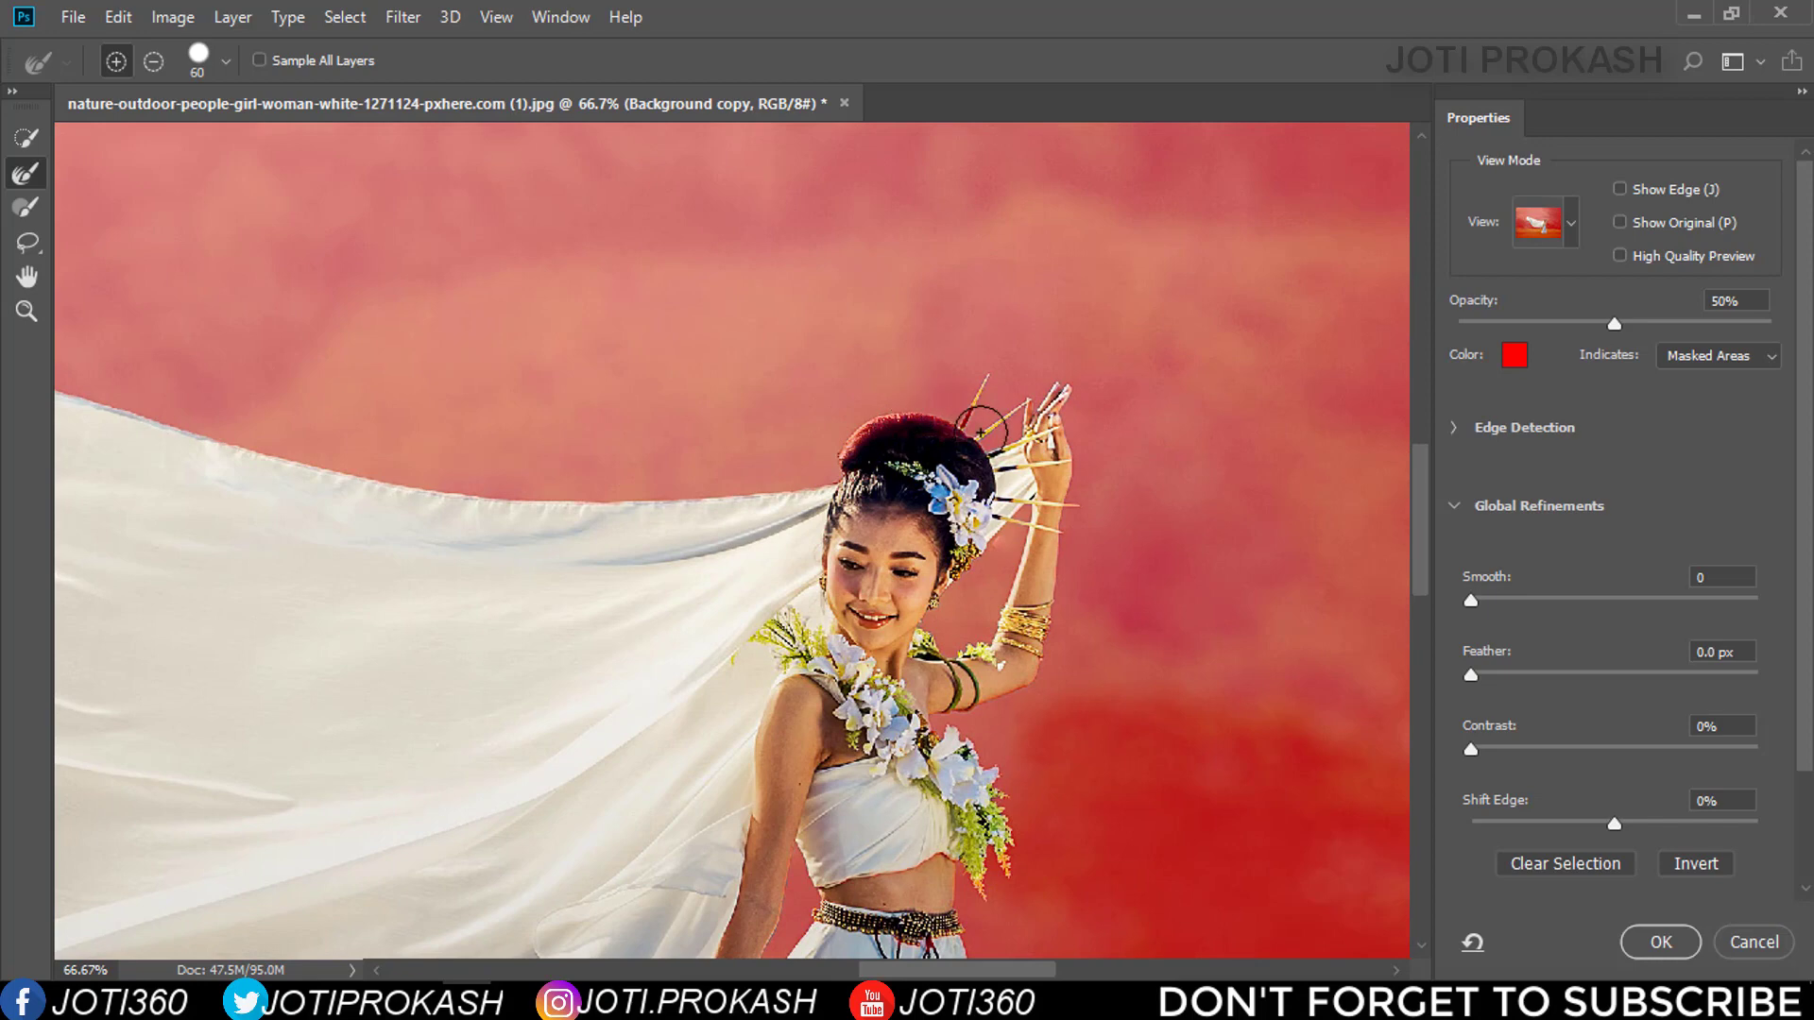
mouse_move(1026, 539)
mouse_down()
mouse_move(1022, 444)
mouse_move(1065, 314)
mouse_up()
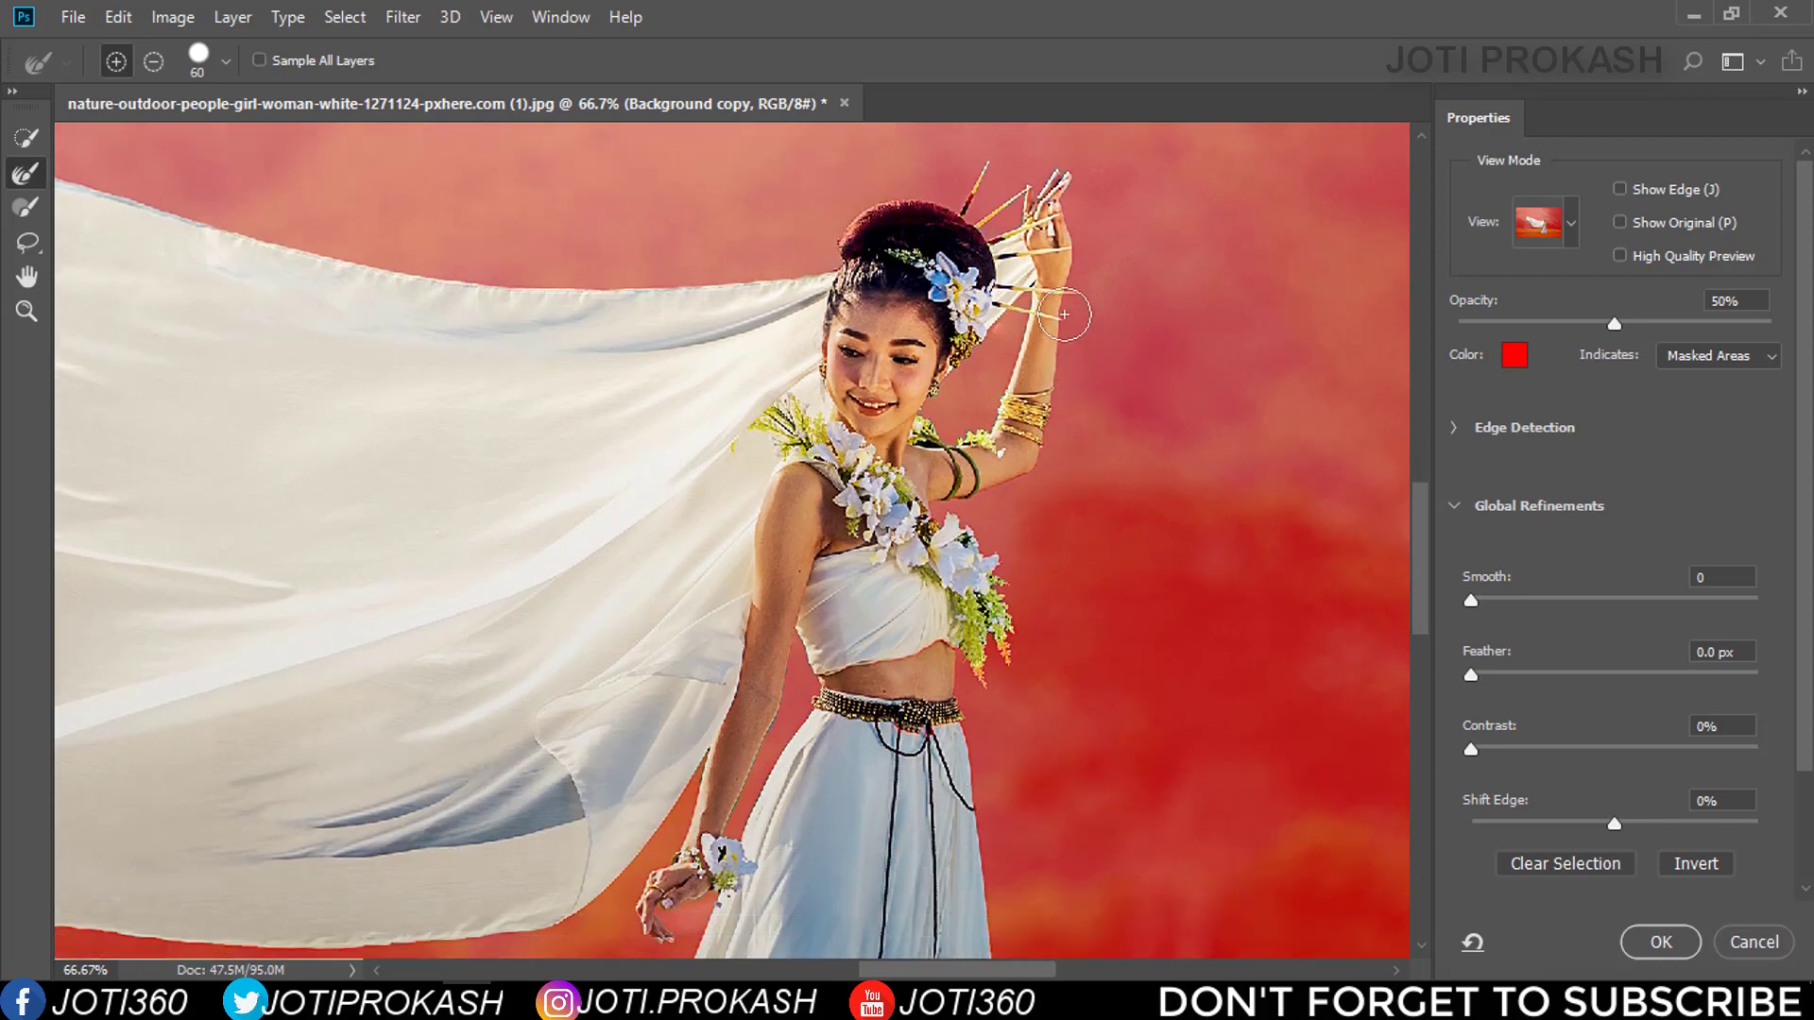
scroll(788, 383, down, 3)
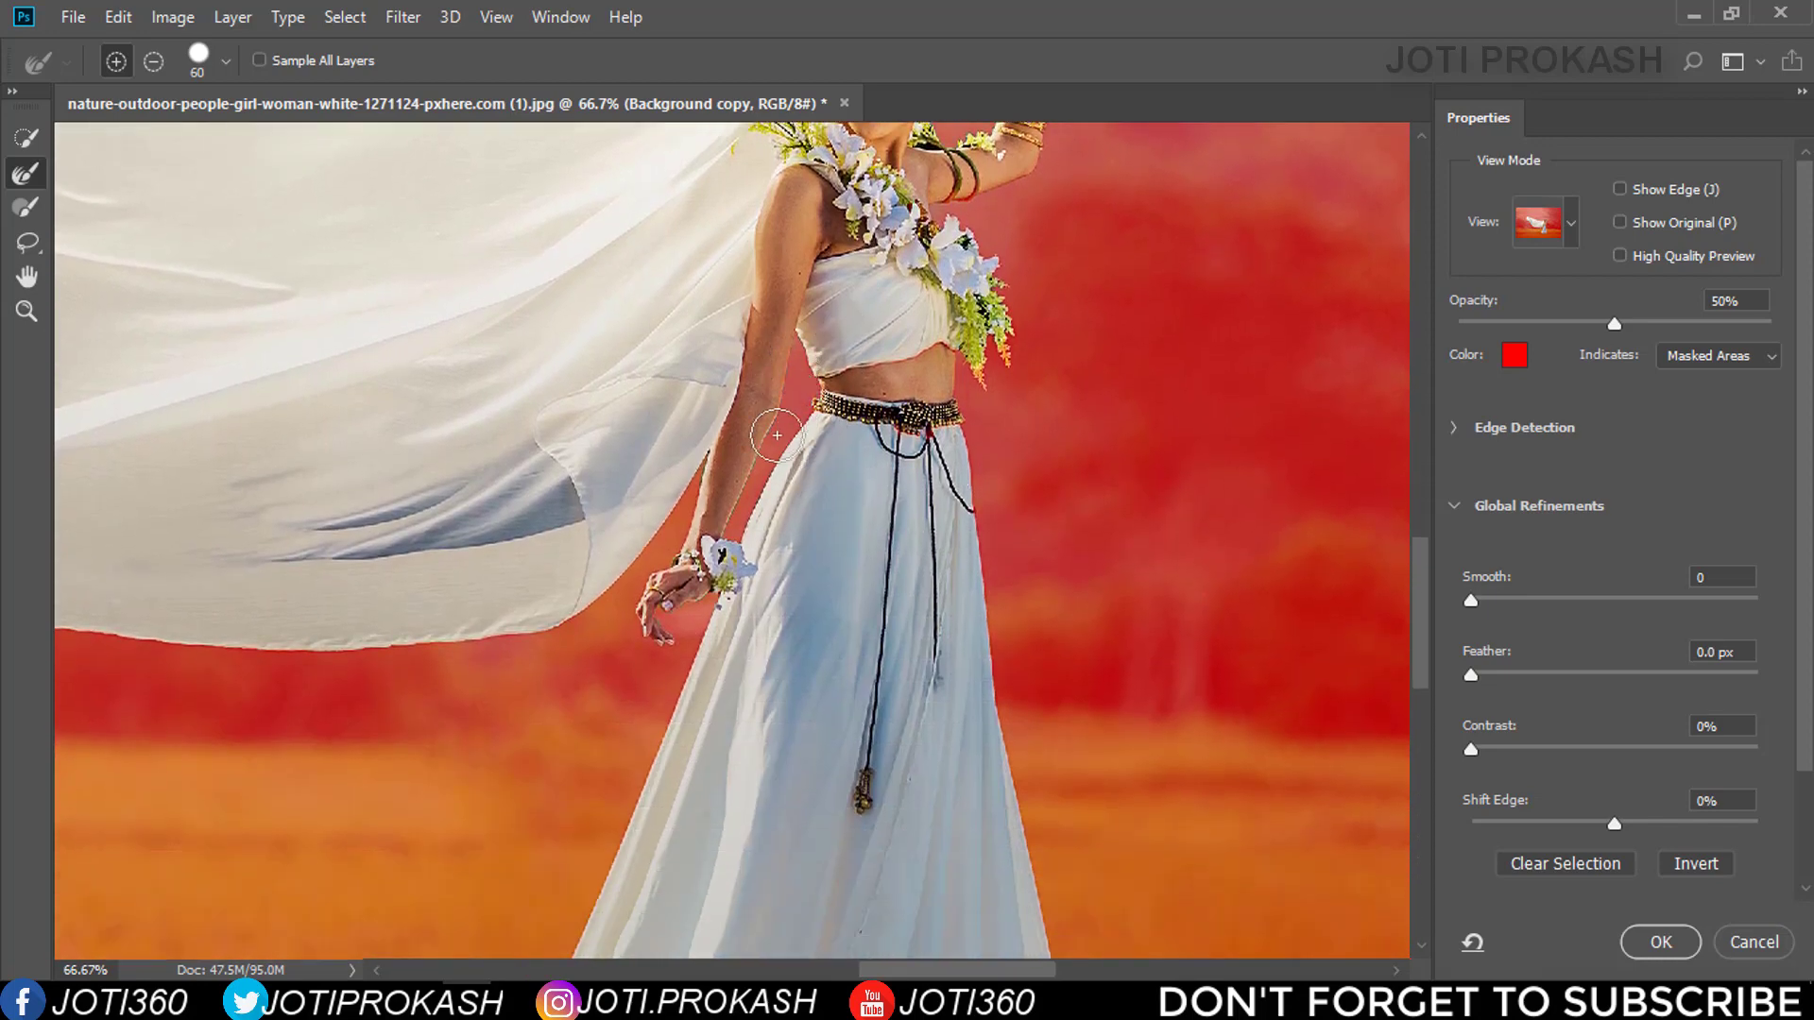
scroll(619, 669, down, 2)
scroll(984, 530, down, 5)
scroll(983, 530, left, 5)
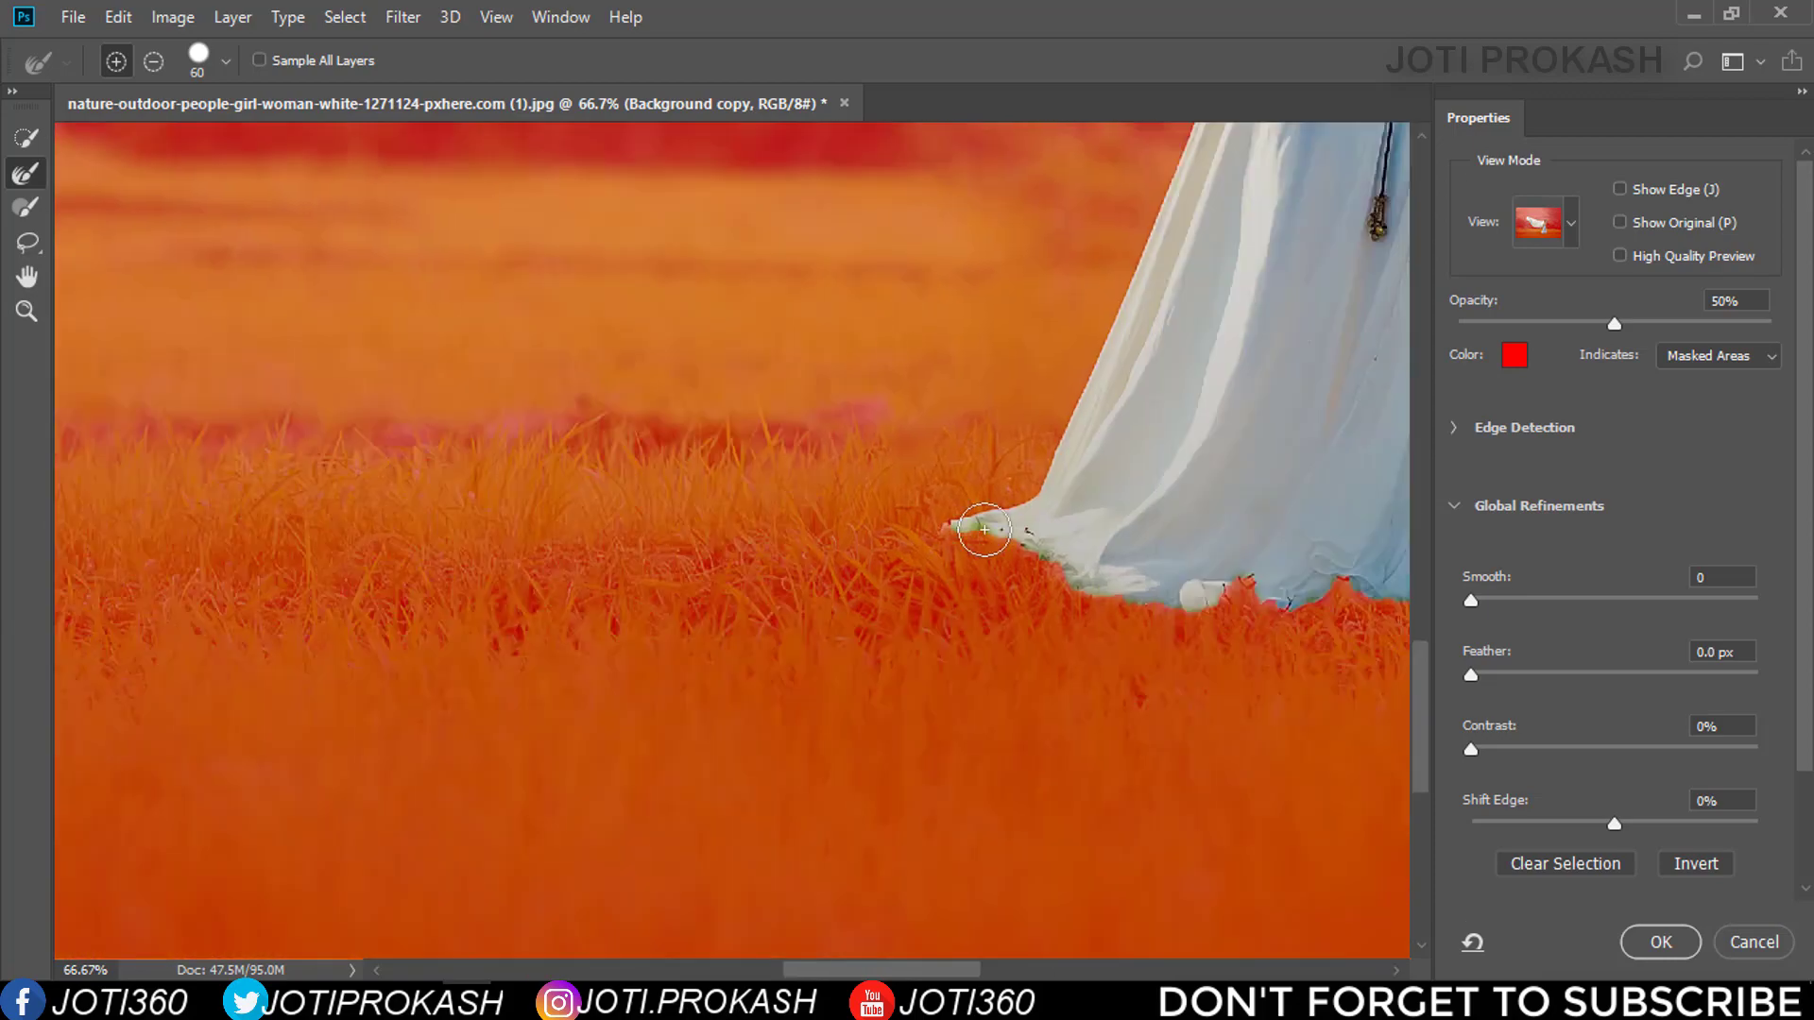
scroll(1242, 618, up, 5)
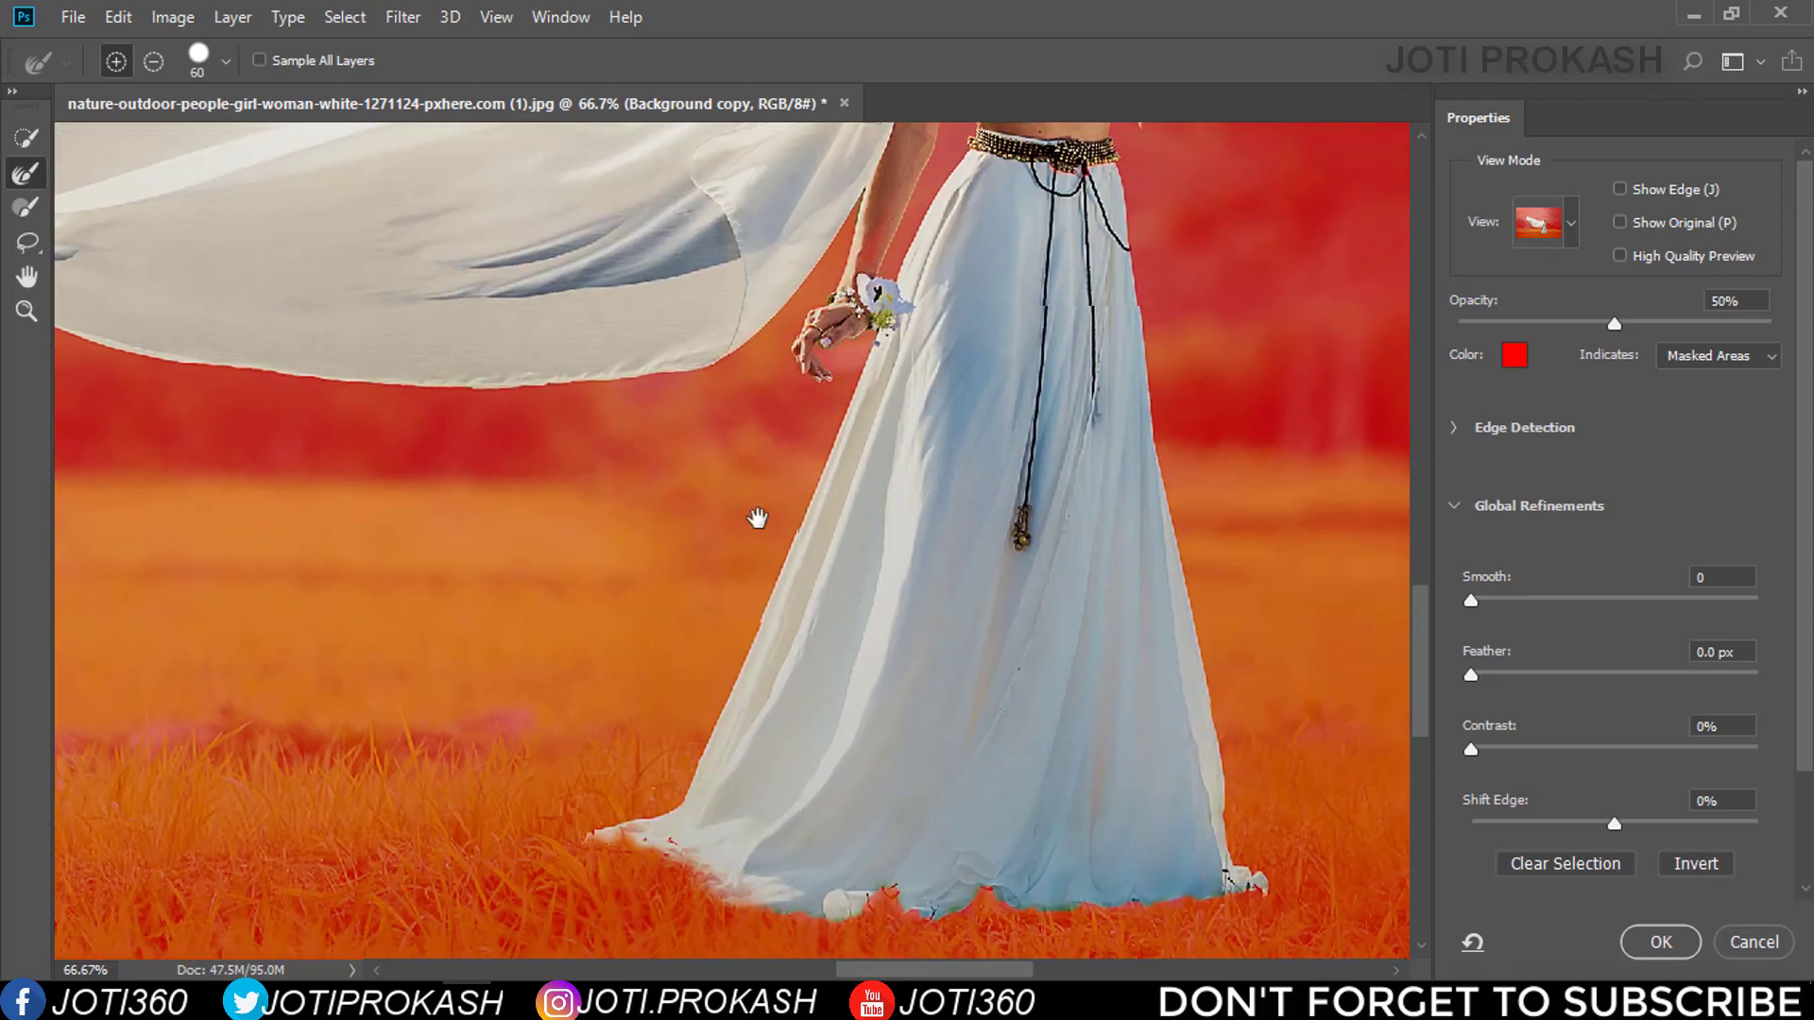
scroll(757, 518, up, 5)
scroll(757, 741, up, 1)
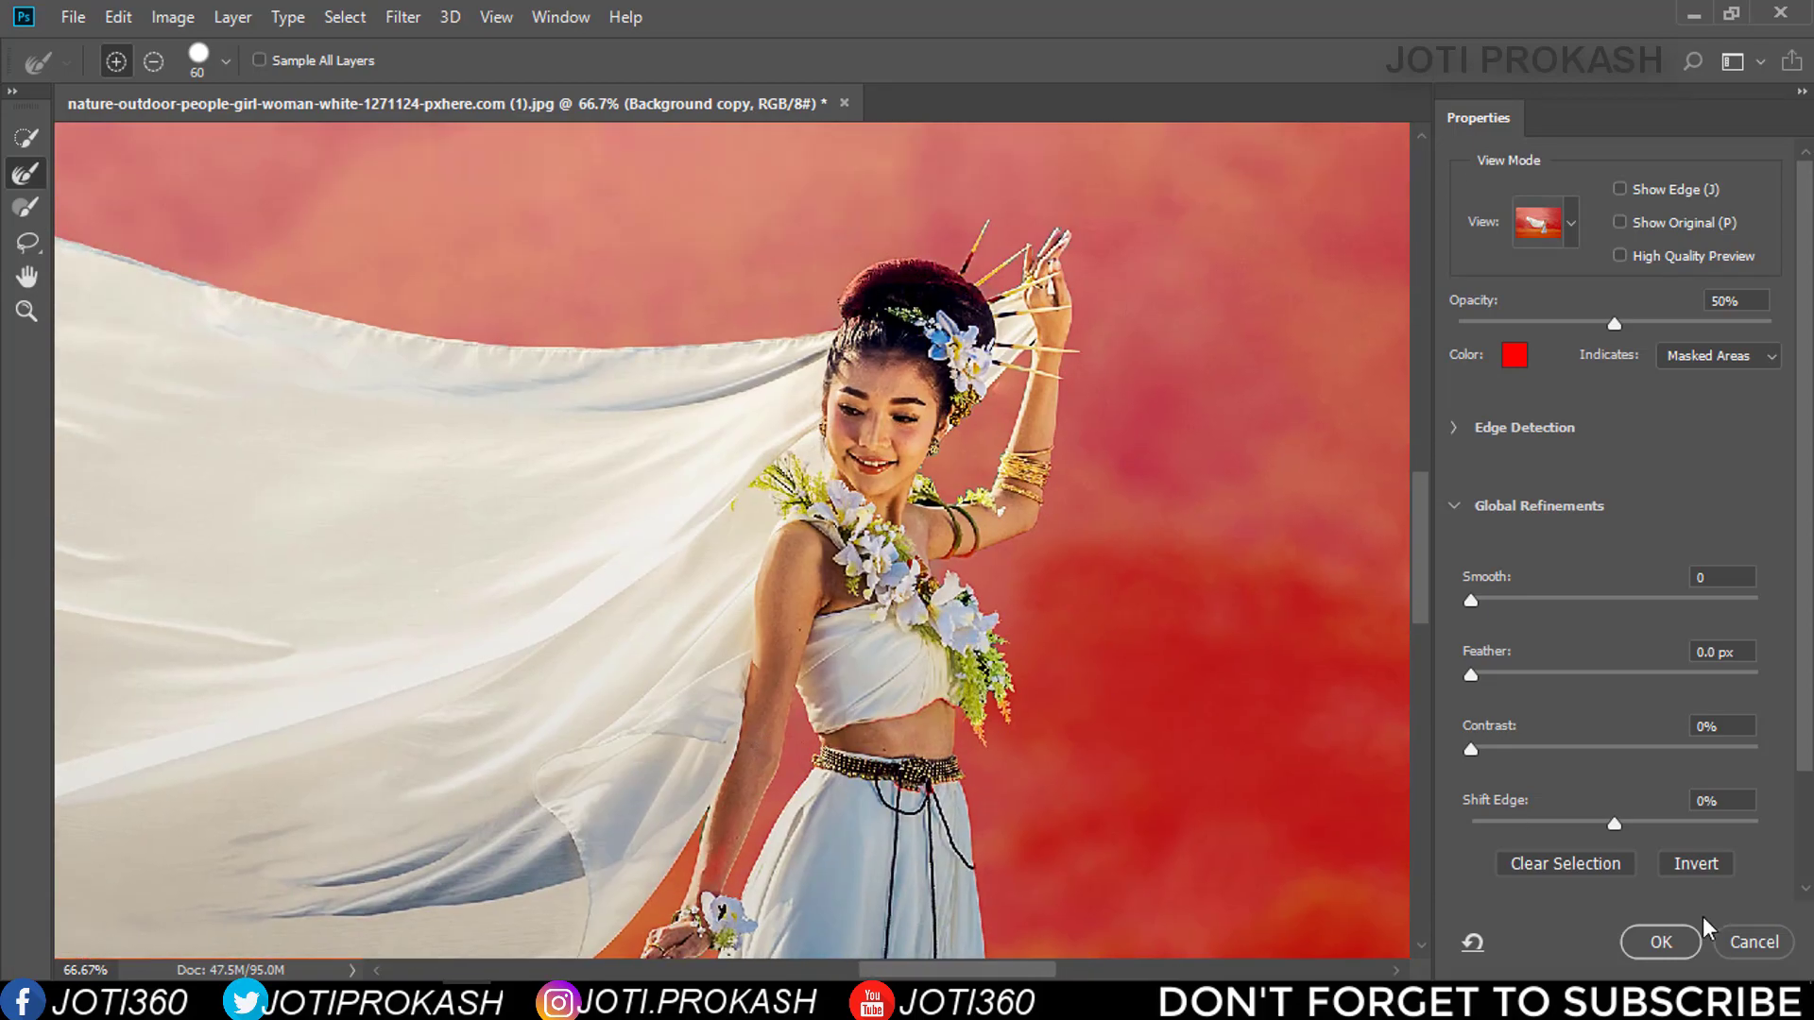
click(1657, 936)
With Quick Selection, add the hair bun edge and remove stray bits beside the hairpins
key(ctrl+plus)
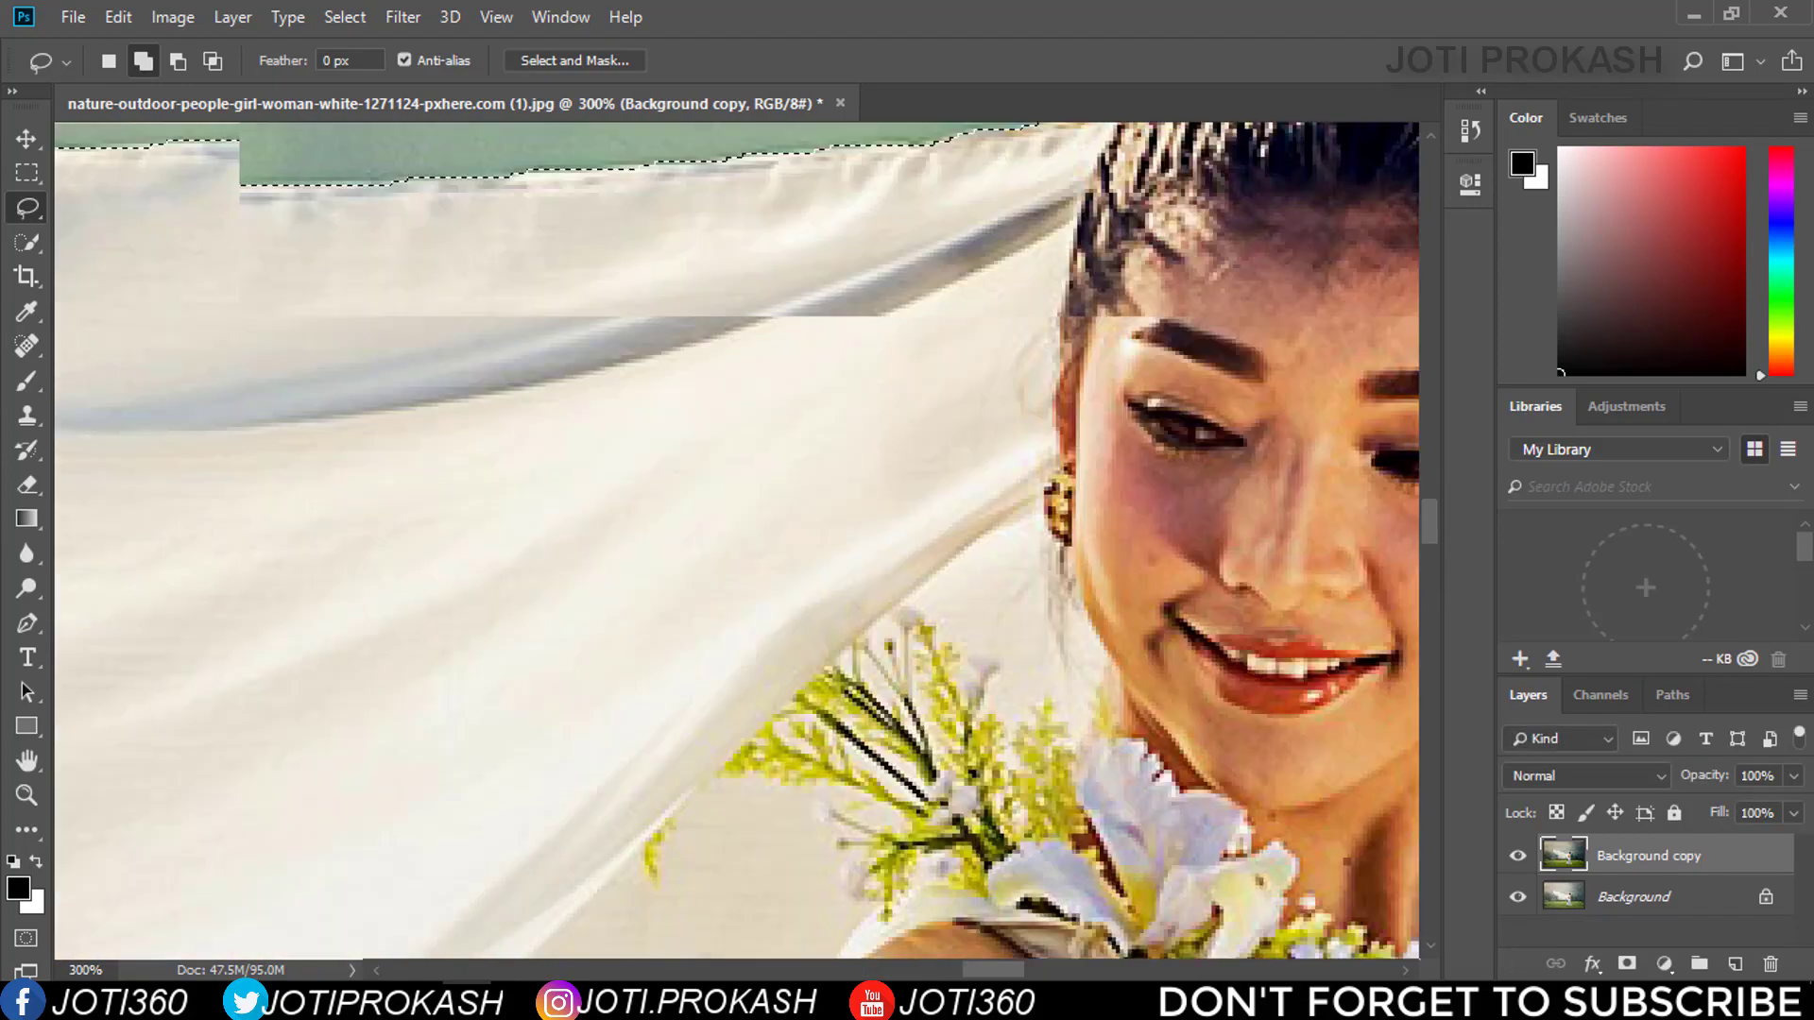
key(ctrl+plus)
scroll(737, 539, up, 3)
click(27, 242)
drag(666, 643, 862, 486)
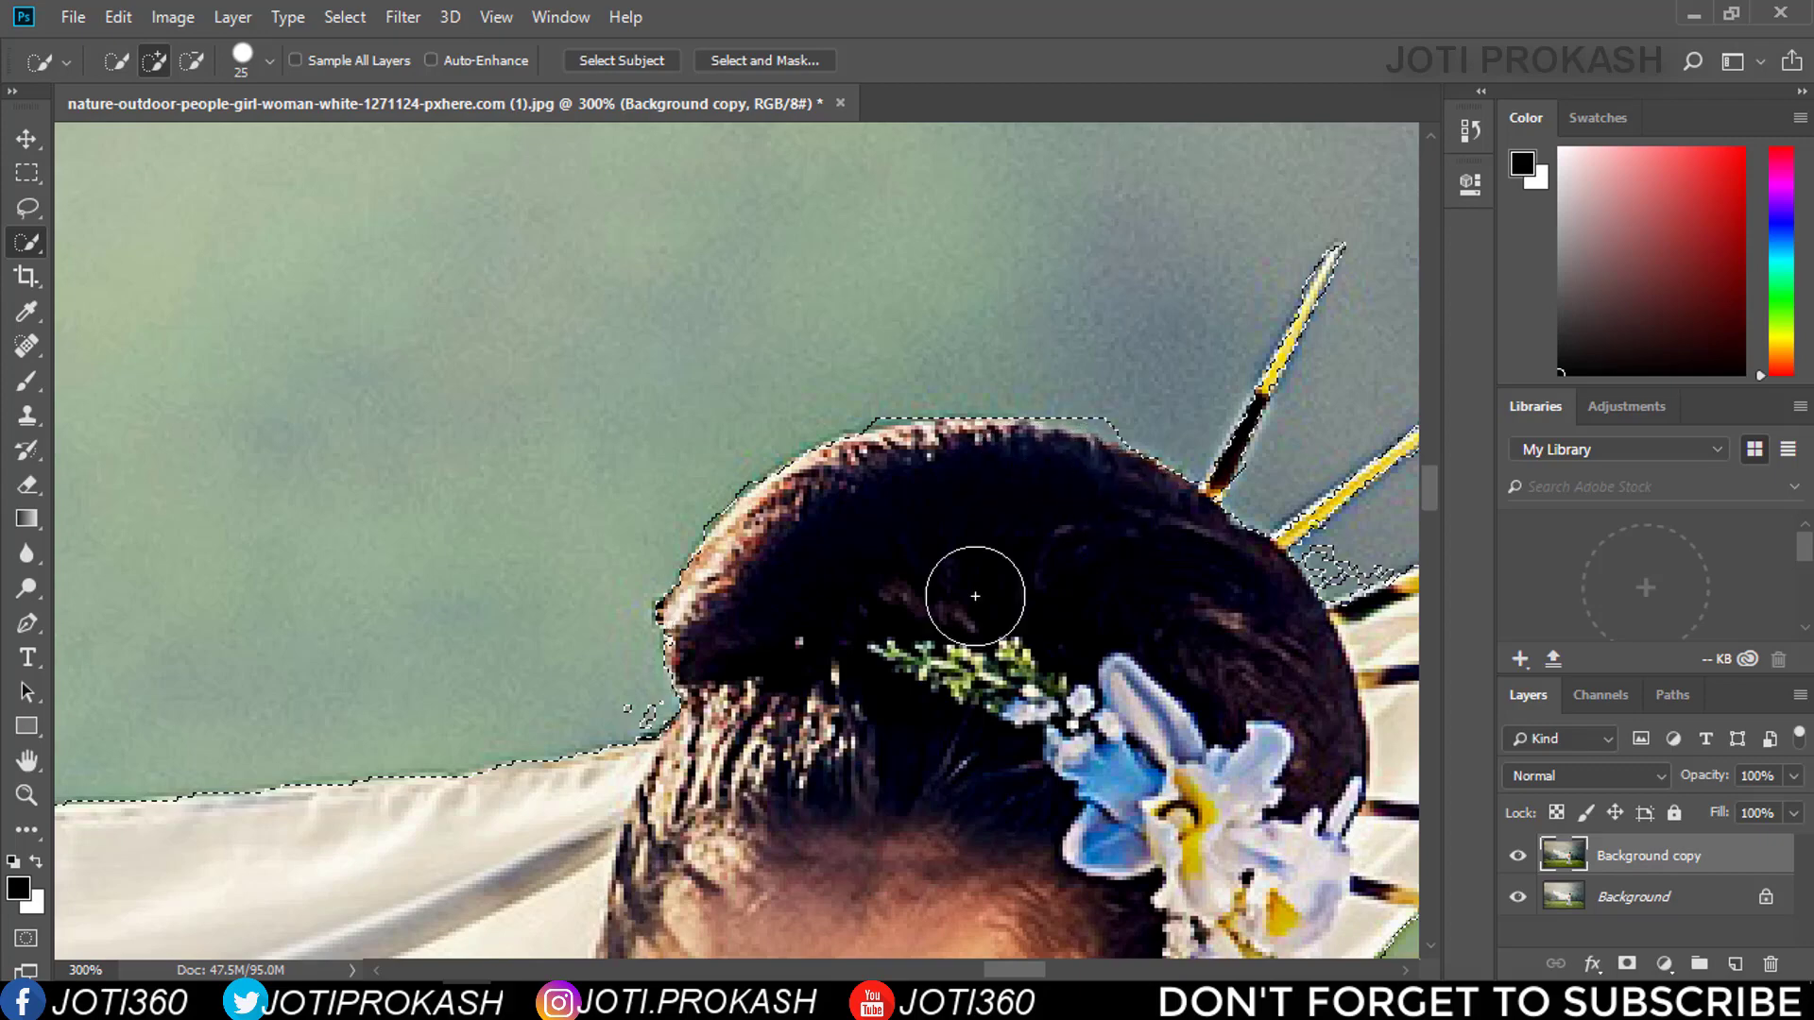
scroll(900, 600, down, 3)
key(alt)
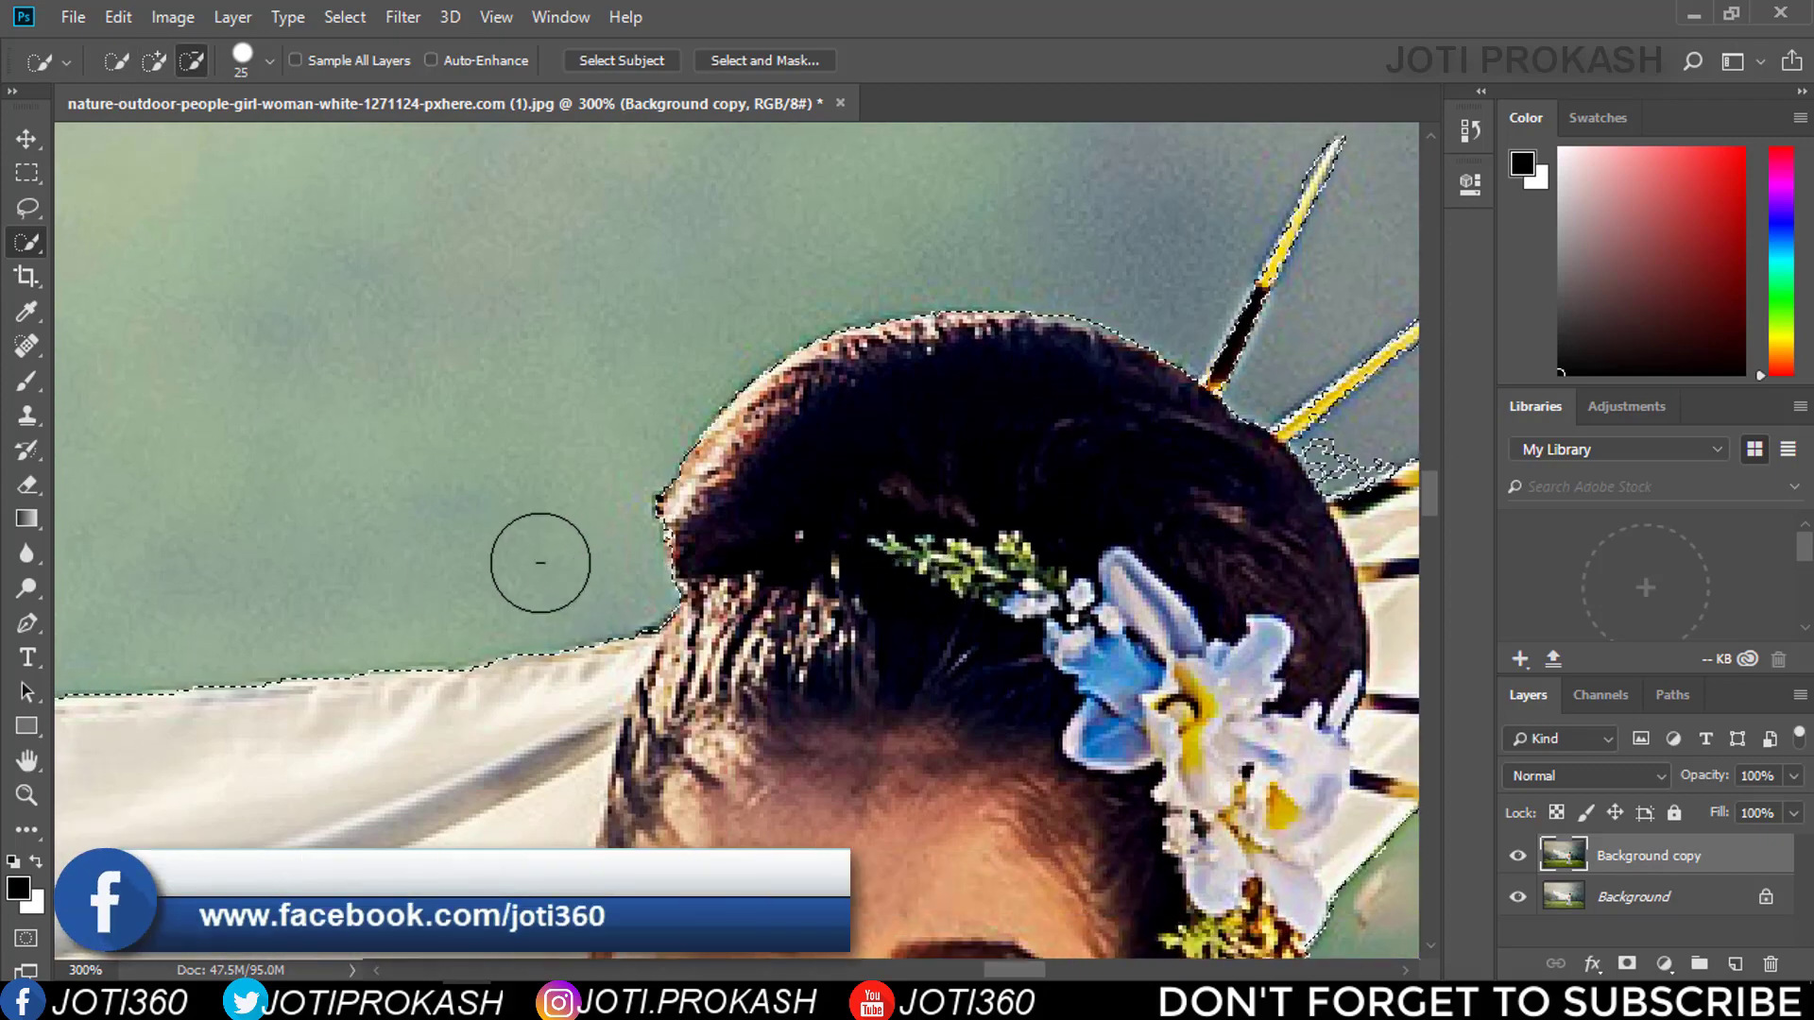
scroll(604, 539, right, 10)
key(bracketleft)
key(bracketleft)
key(bracketleft)
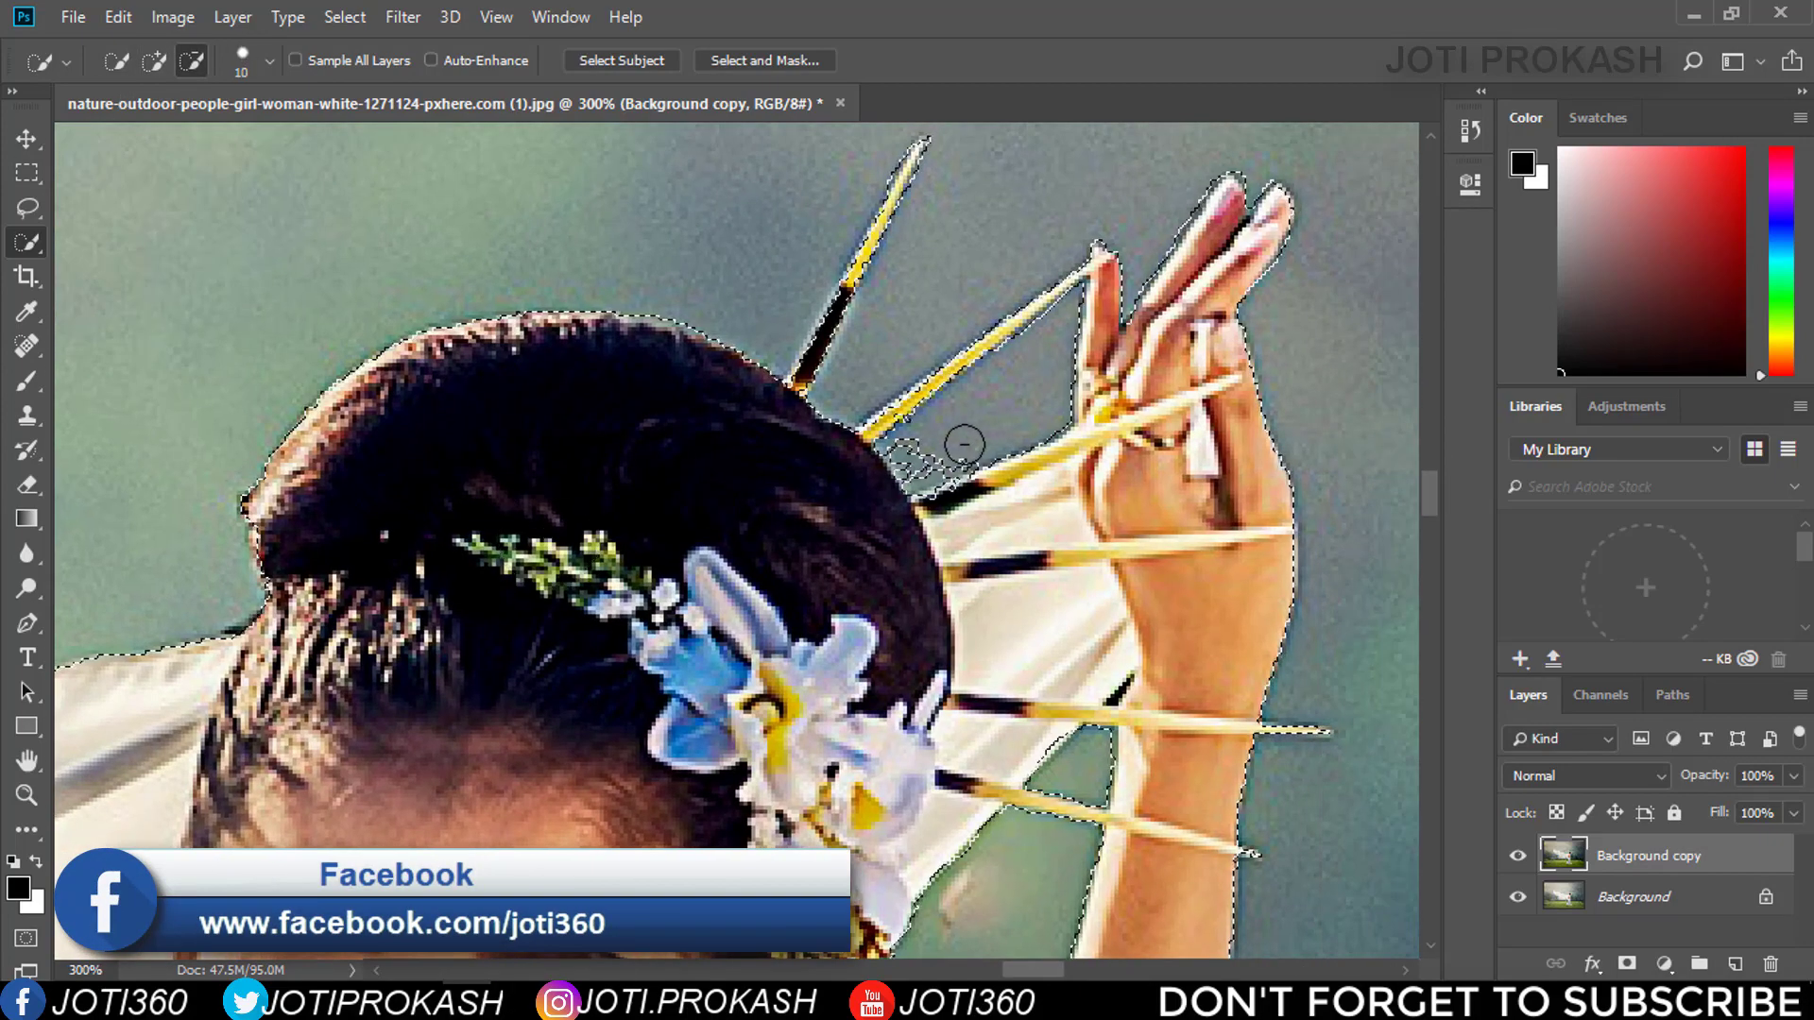
drag(962, 436, 898, 472)
With the Lasso, subtract stray background near the raised arm
click(26, 212)
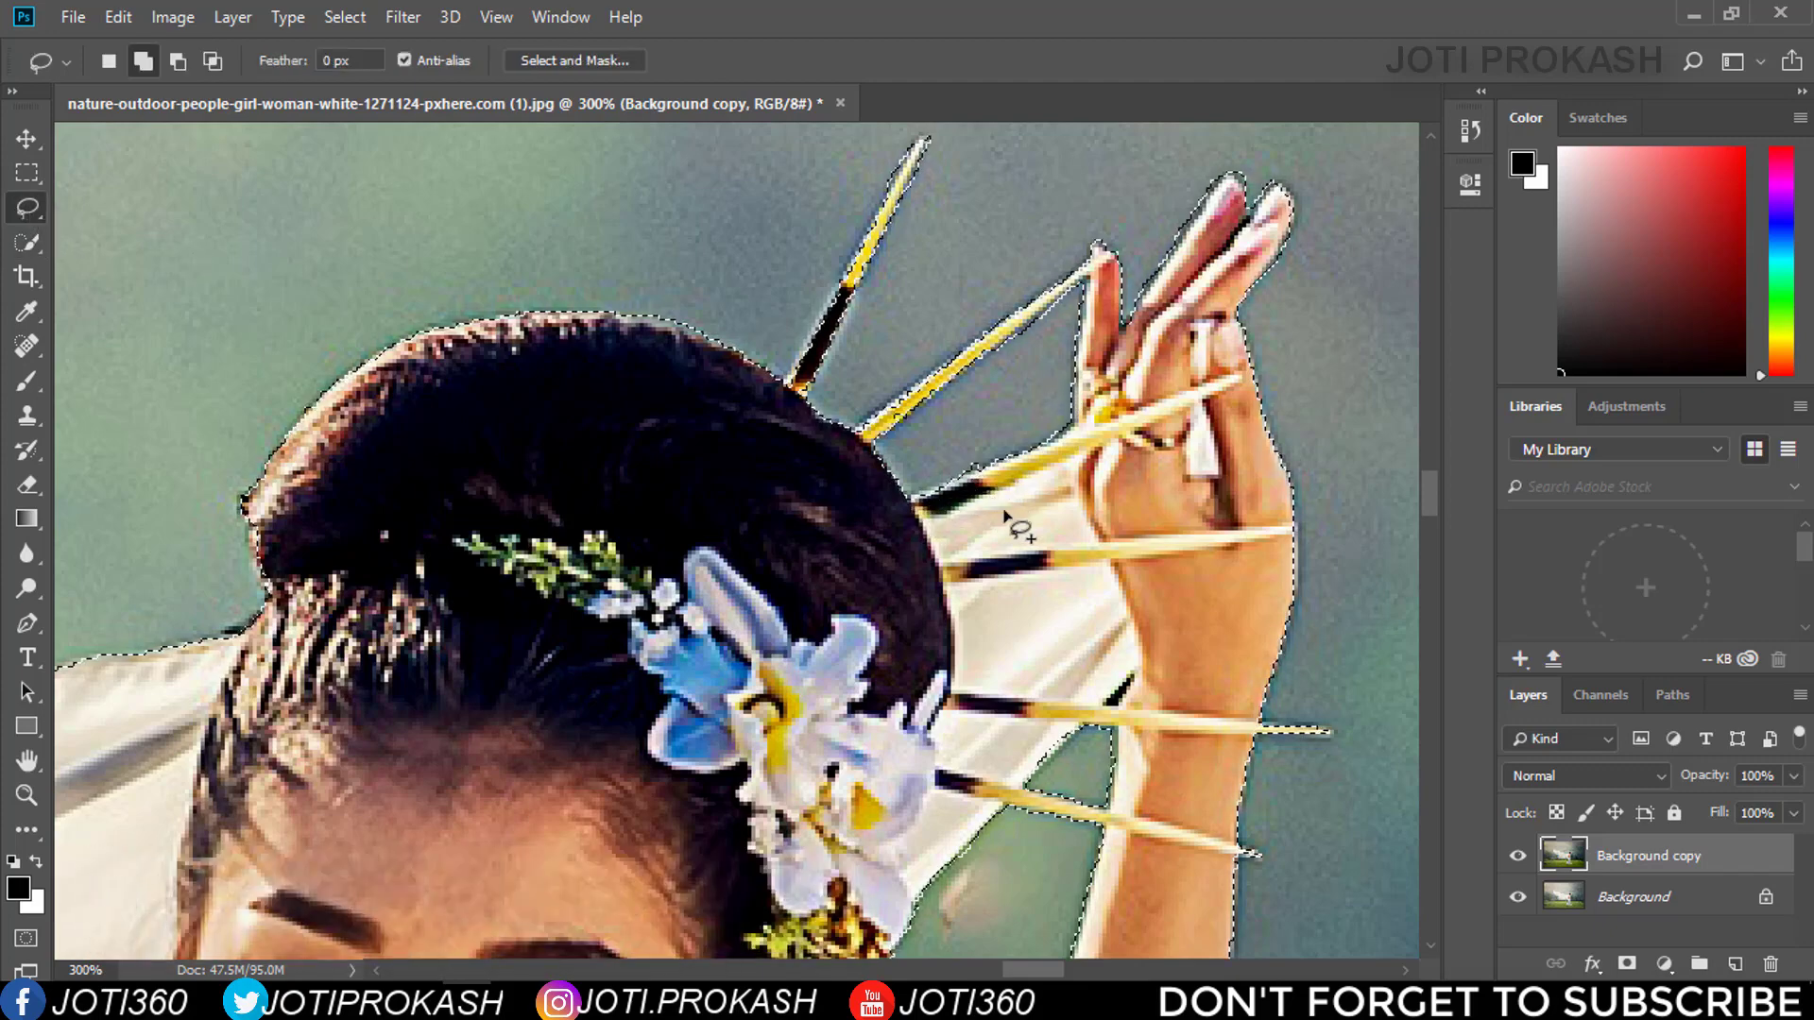
scroll(944, 529, down, 3)
scroll(740, 548, down, 3)
scroll(738, 546, down, 5)
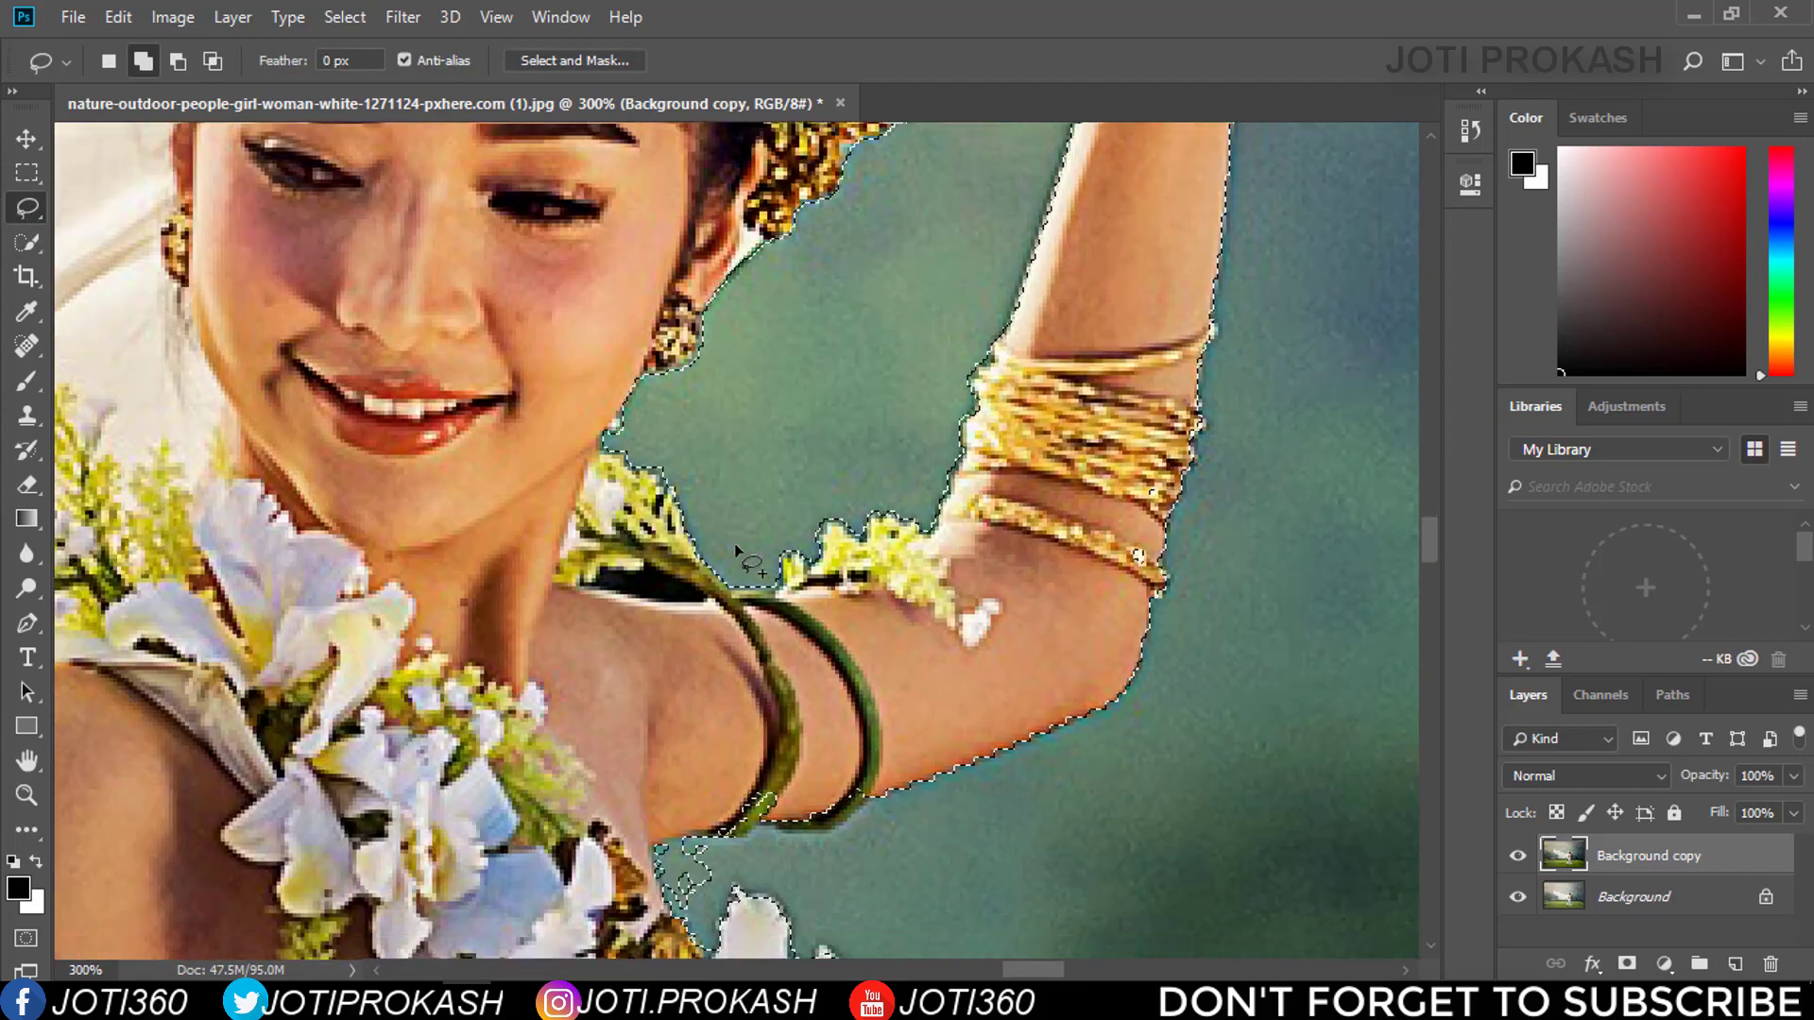
scroll(738, 546, down, 5)
mouse_move(713, 480)
mouse_down()
mouse_move(664, 483)
mouse_move(716, 484)
mouse_up()
key(alt)
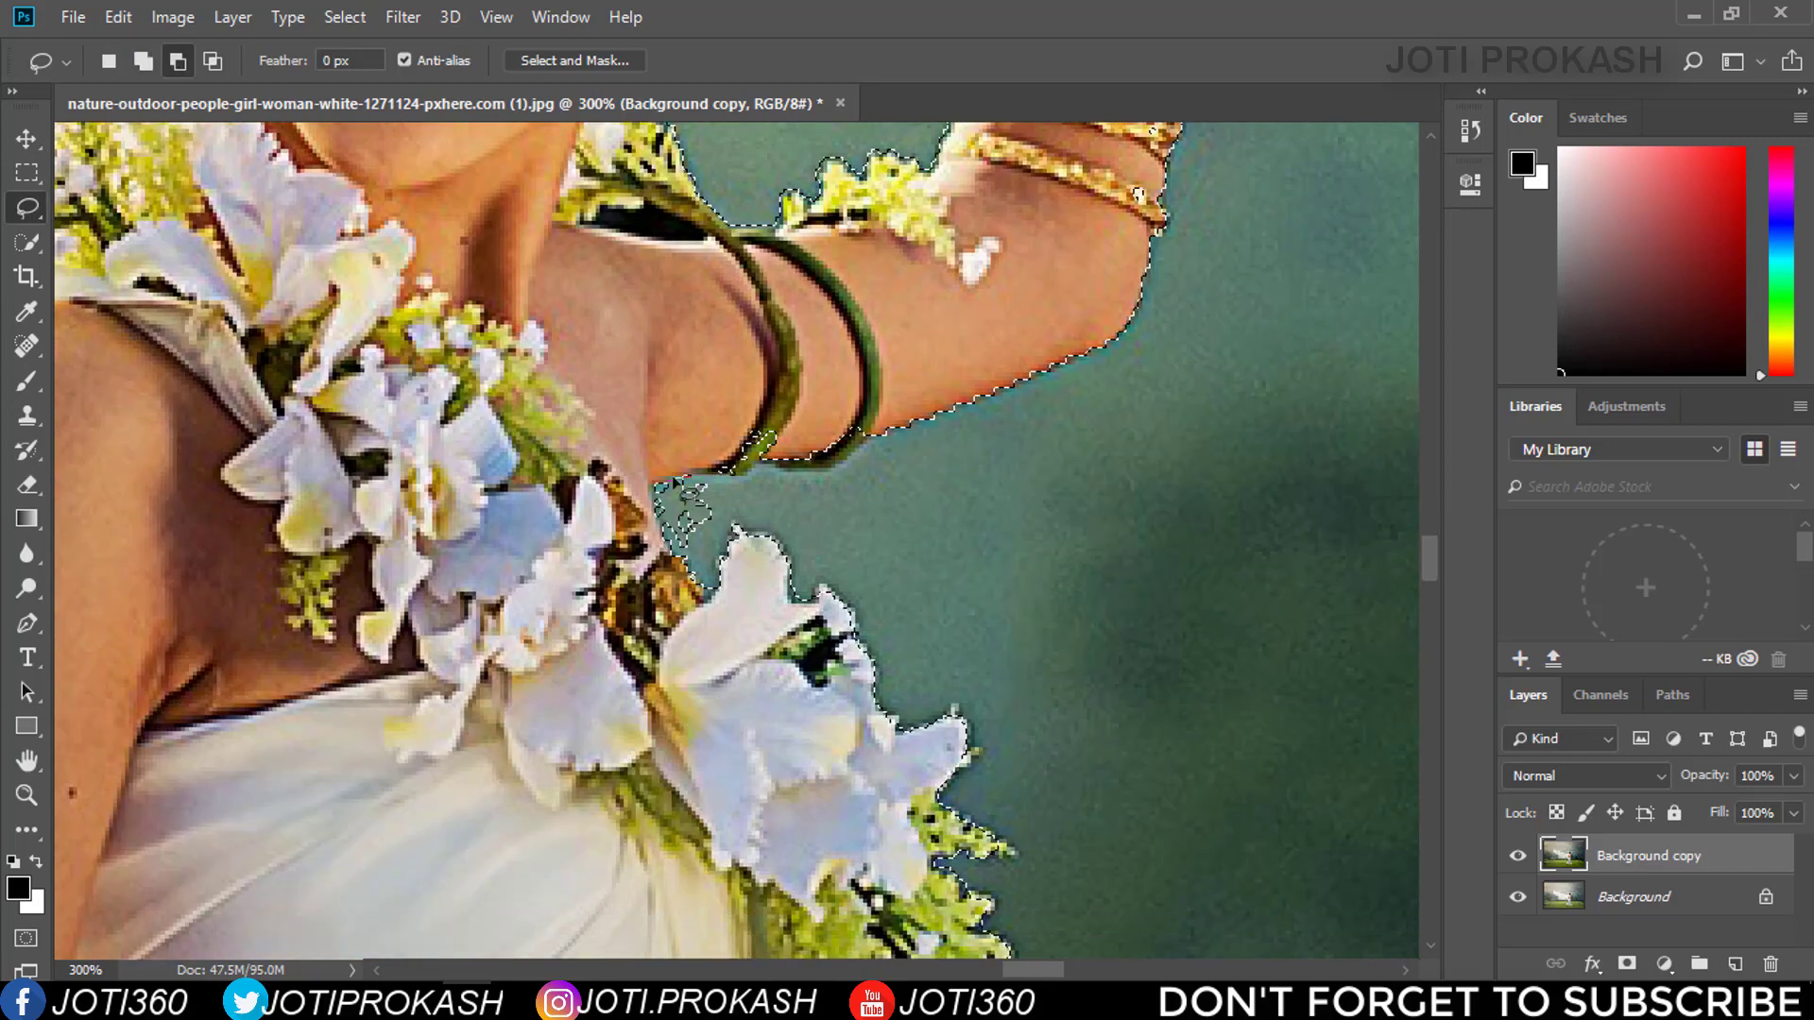
mouse_move(700, 553)
mouse_down()
mouse_move(715, 482)
mouse_move(776, 475)
mouse_up()
key(shift)
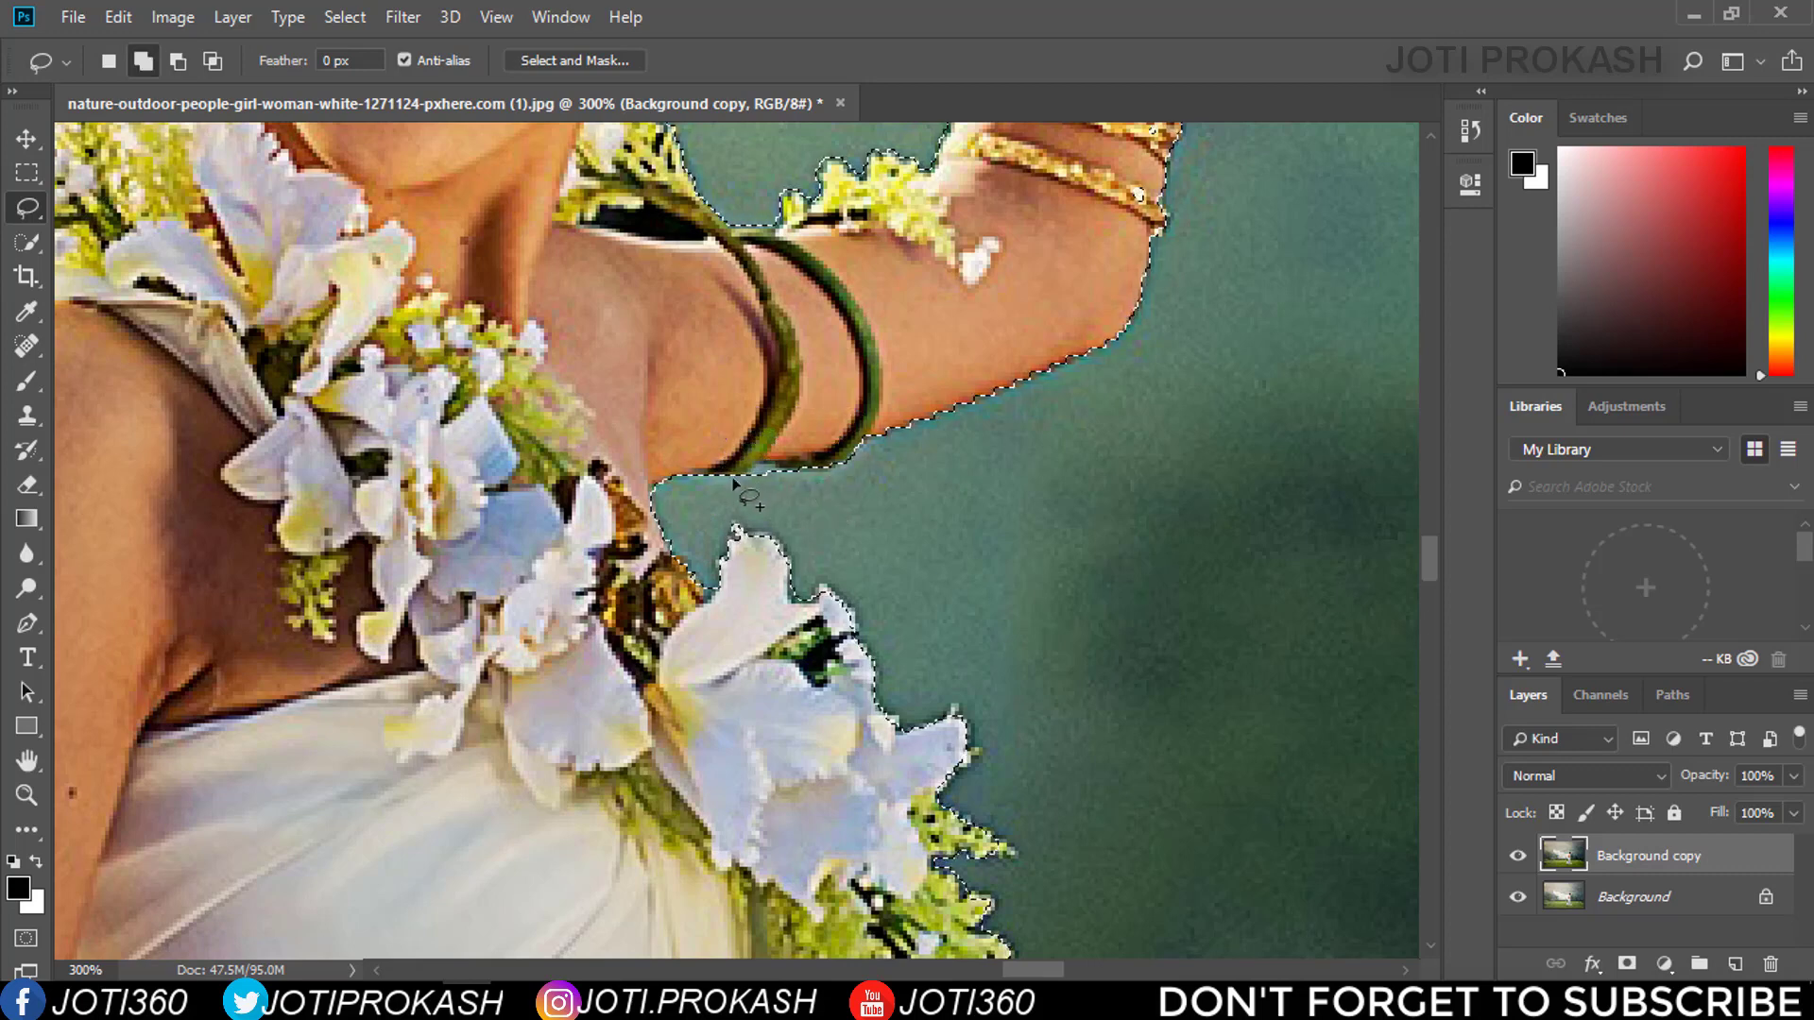
Lasso-subtract and add small slivers around the shoulder flowers and bangles
click(178, 60)
drag(781, 482, 780, 484)
scroll(912, 574, down, 2)
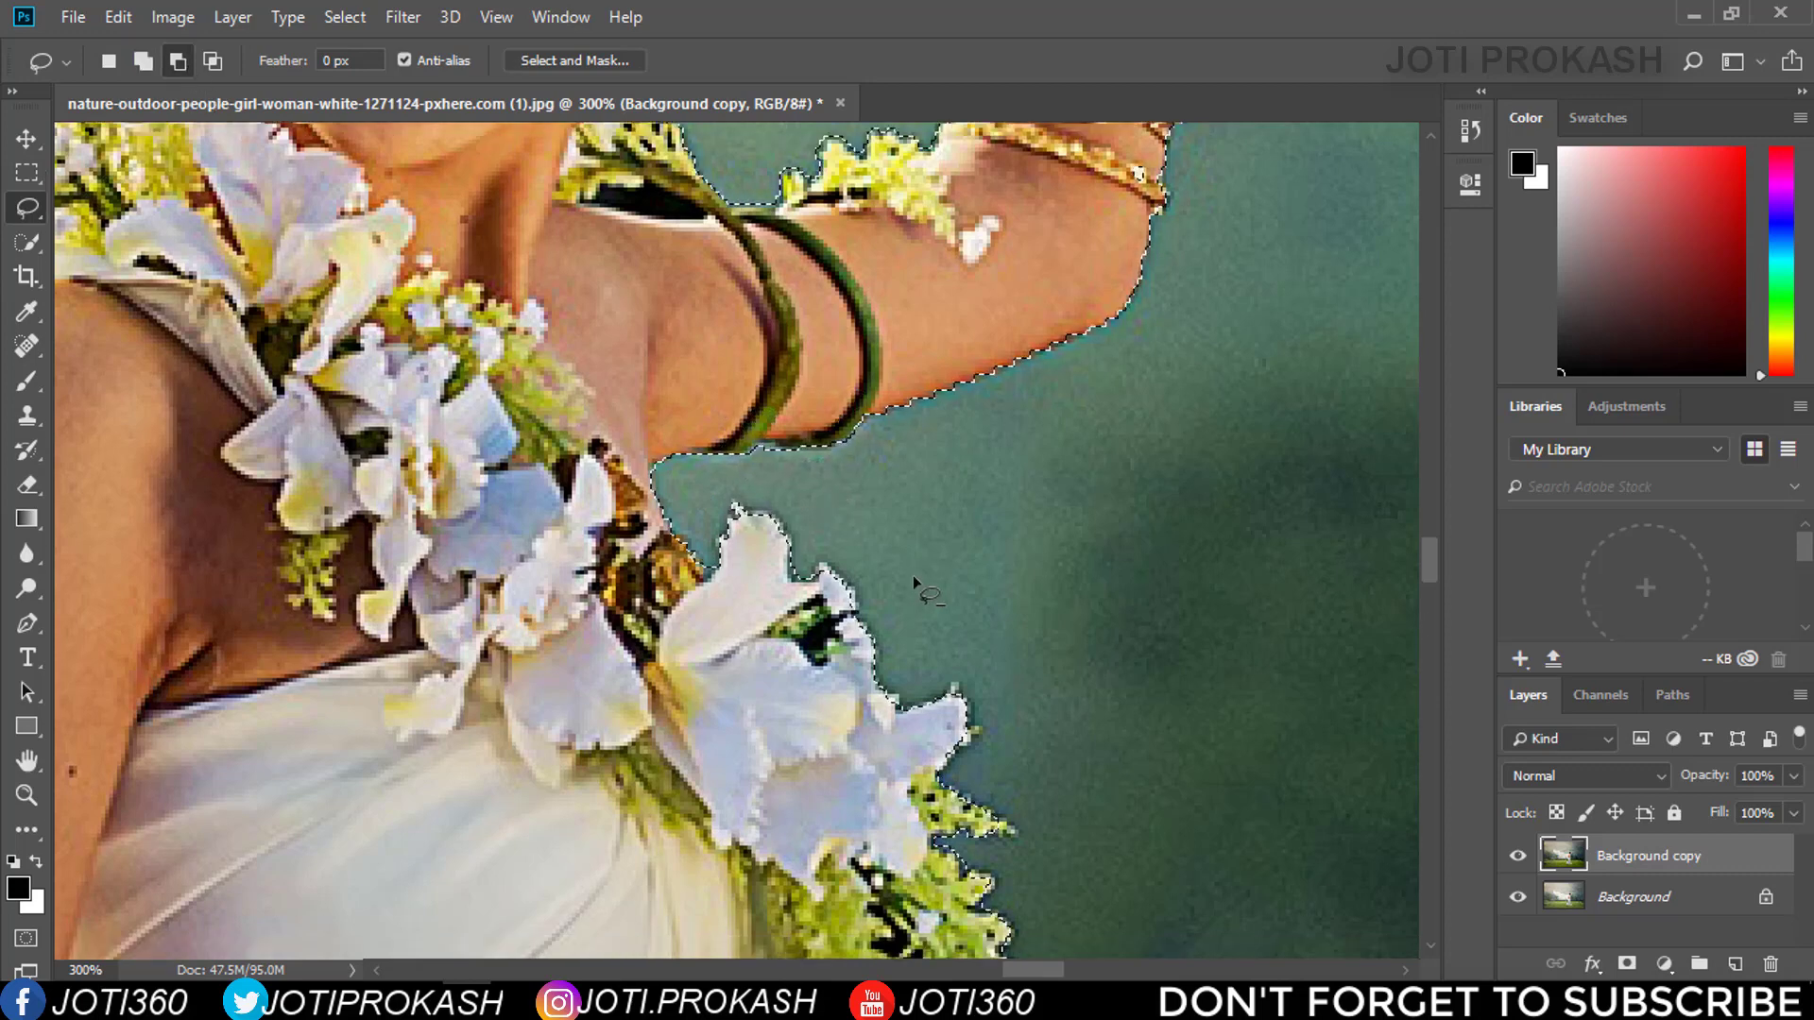
scroll(1134, 580, down, 5)
scroll(1134, 580, down, 3)
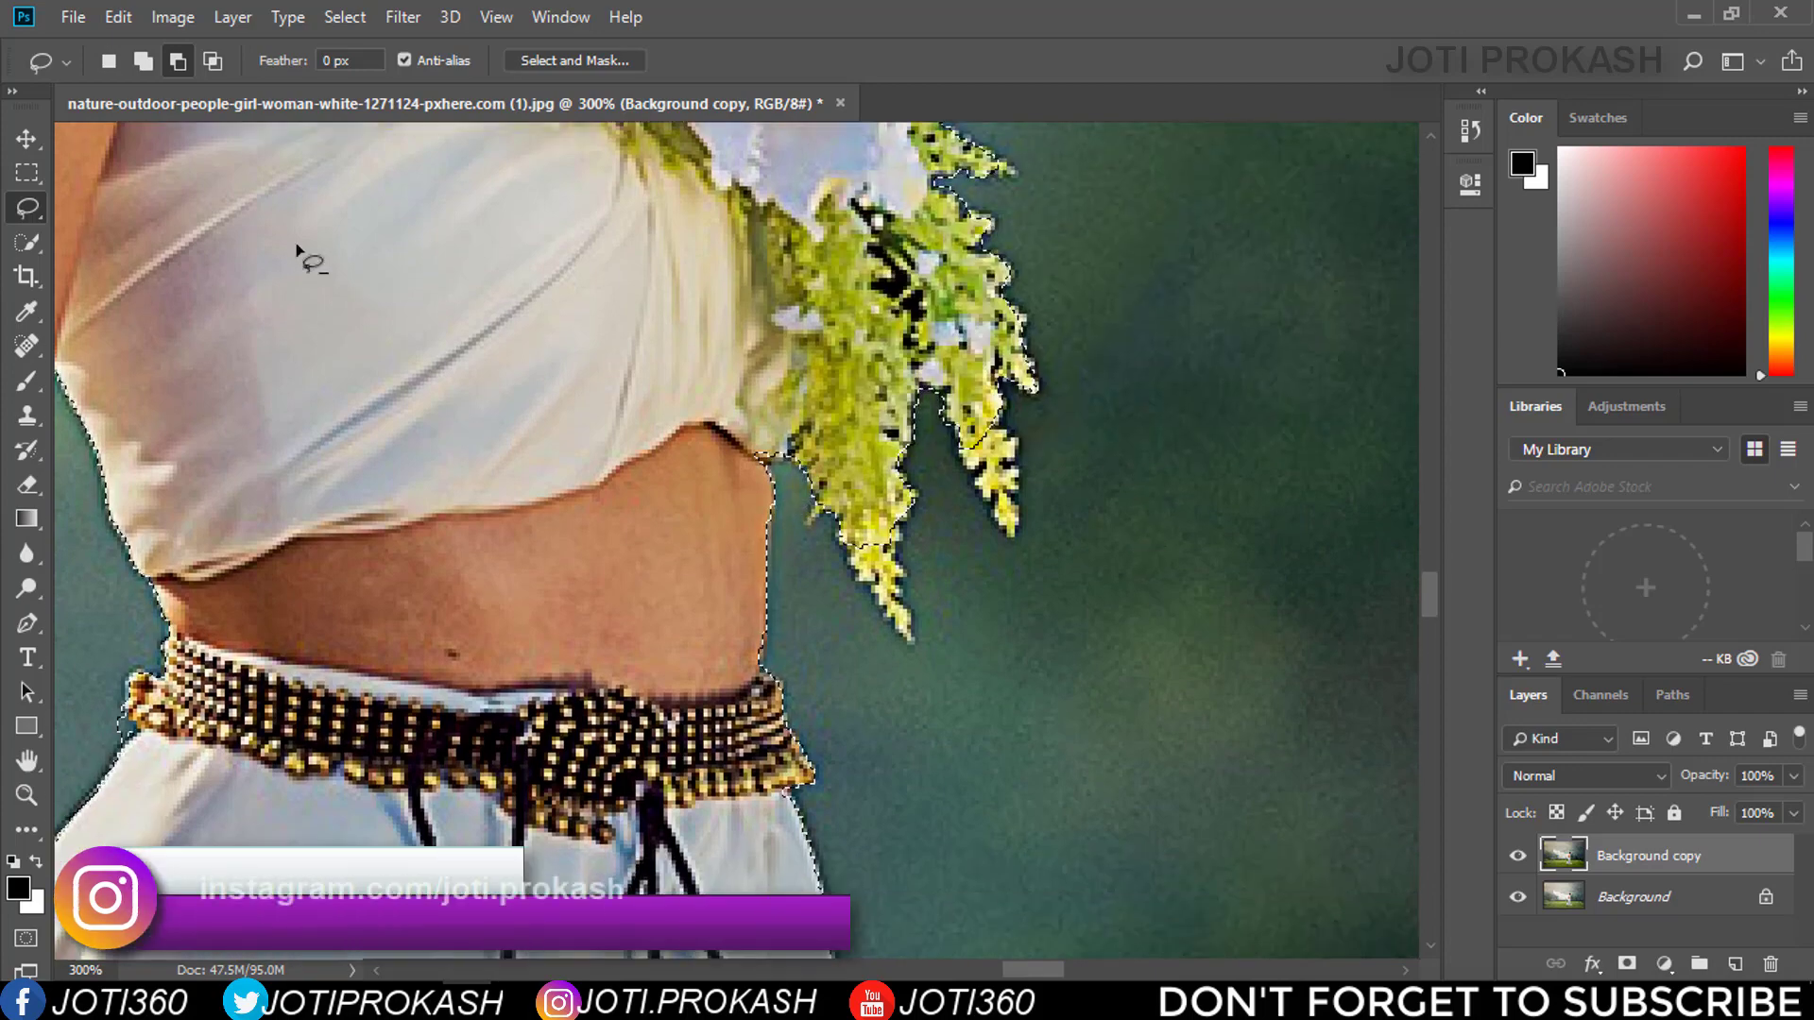
click(143, 61)
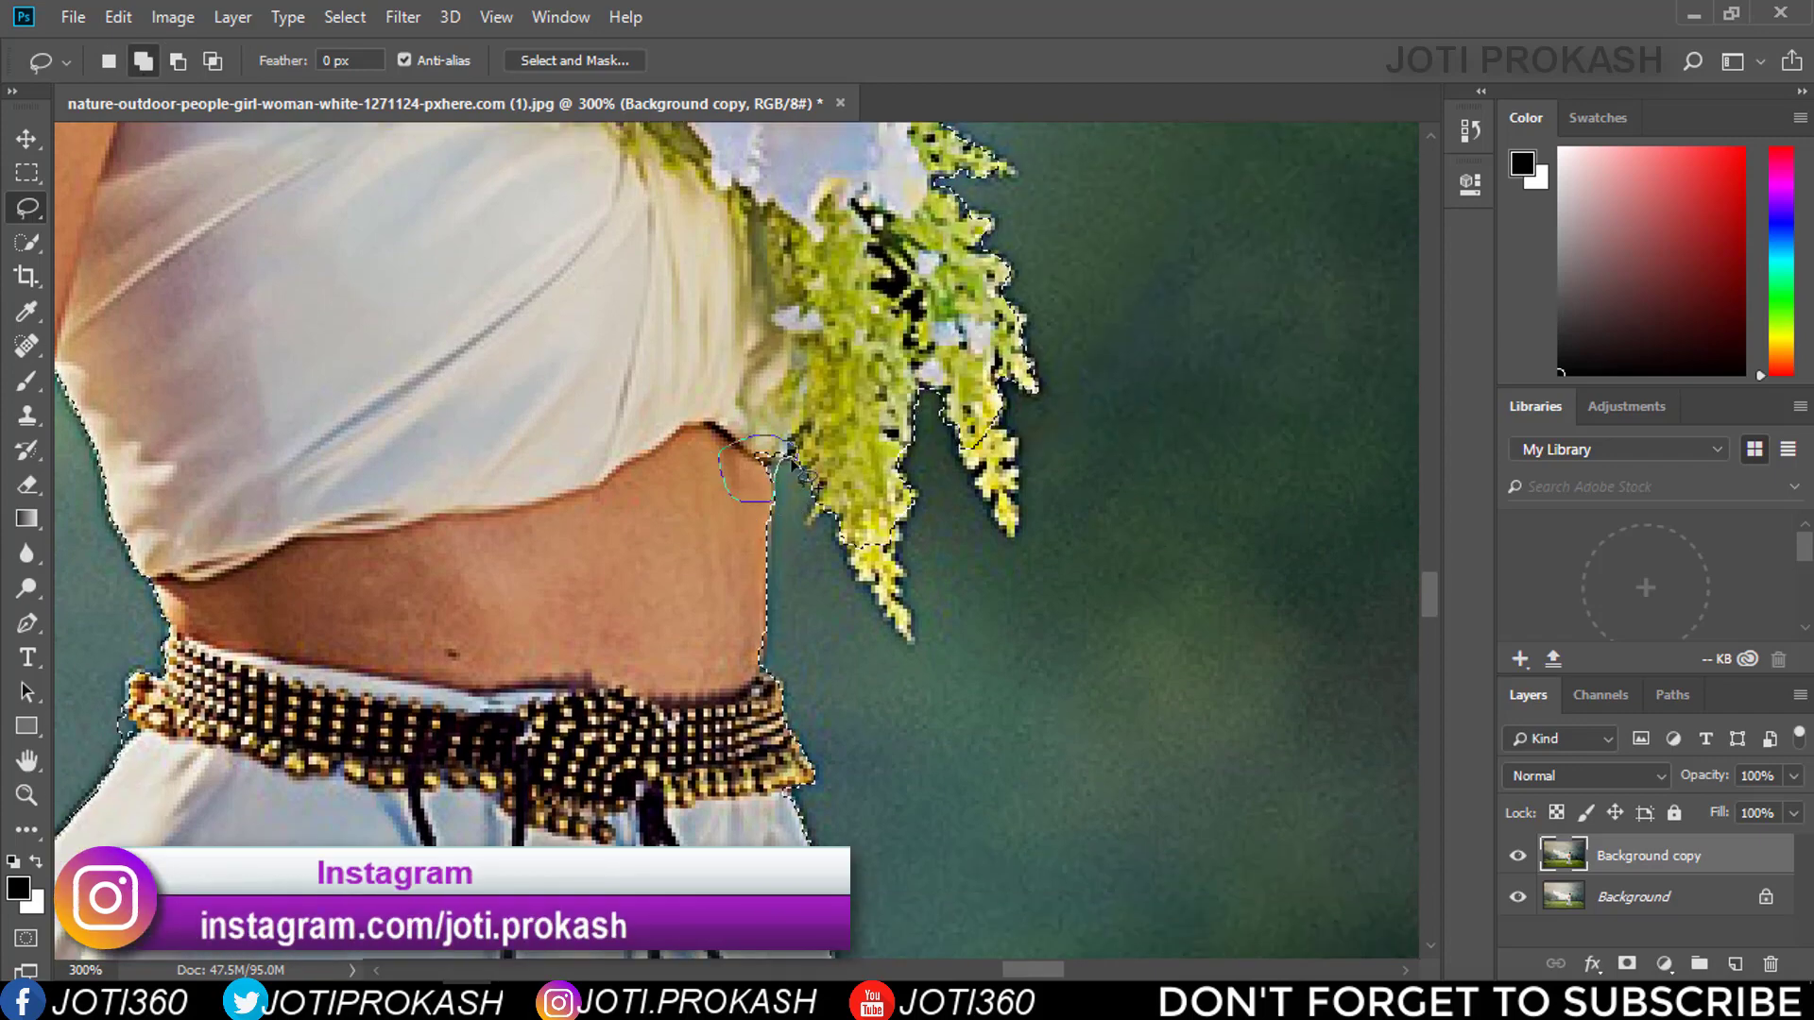
drag(789, 453, 784, 452)
scroll(784, 453, down, 3)
scroll(785, 453, down, 3)
scroll(662, 472, left, 5)
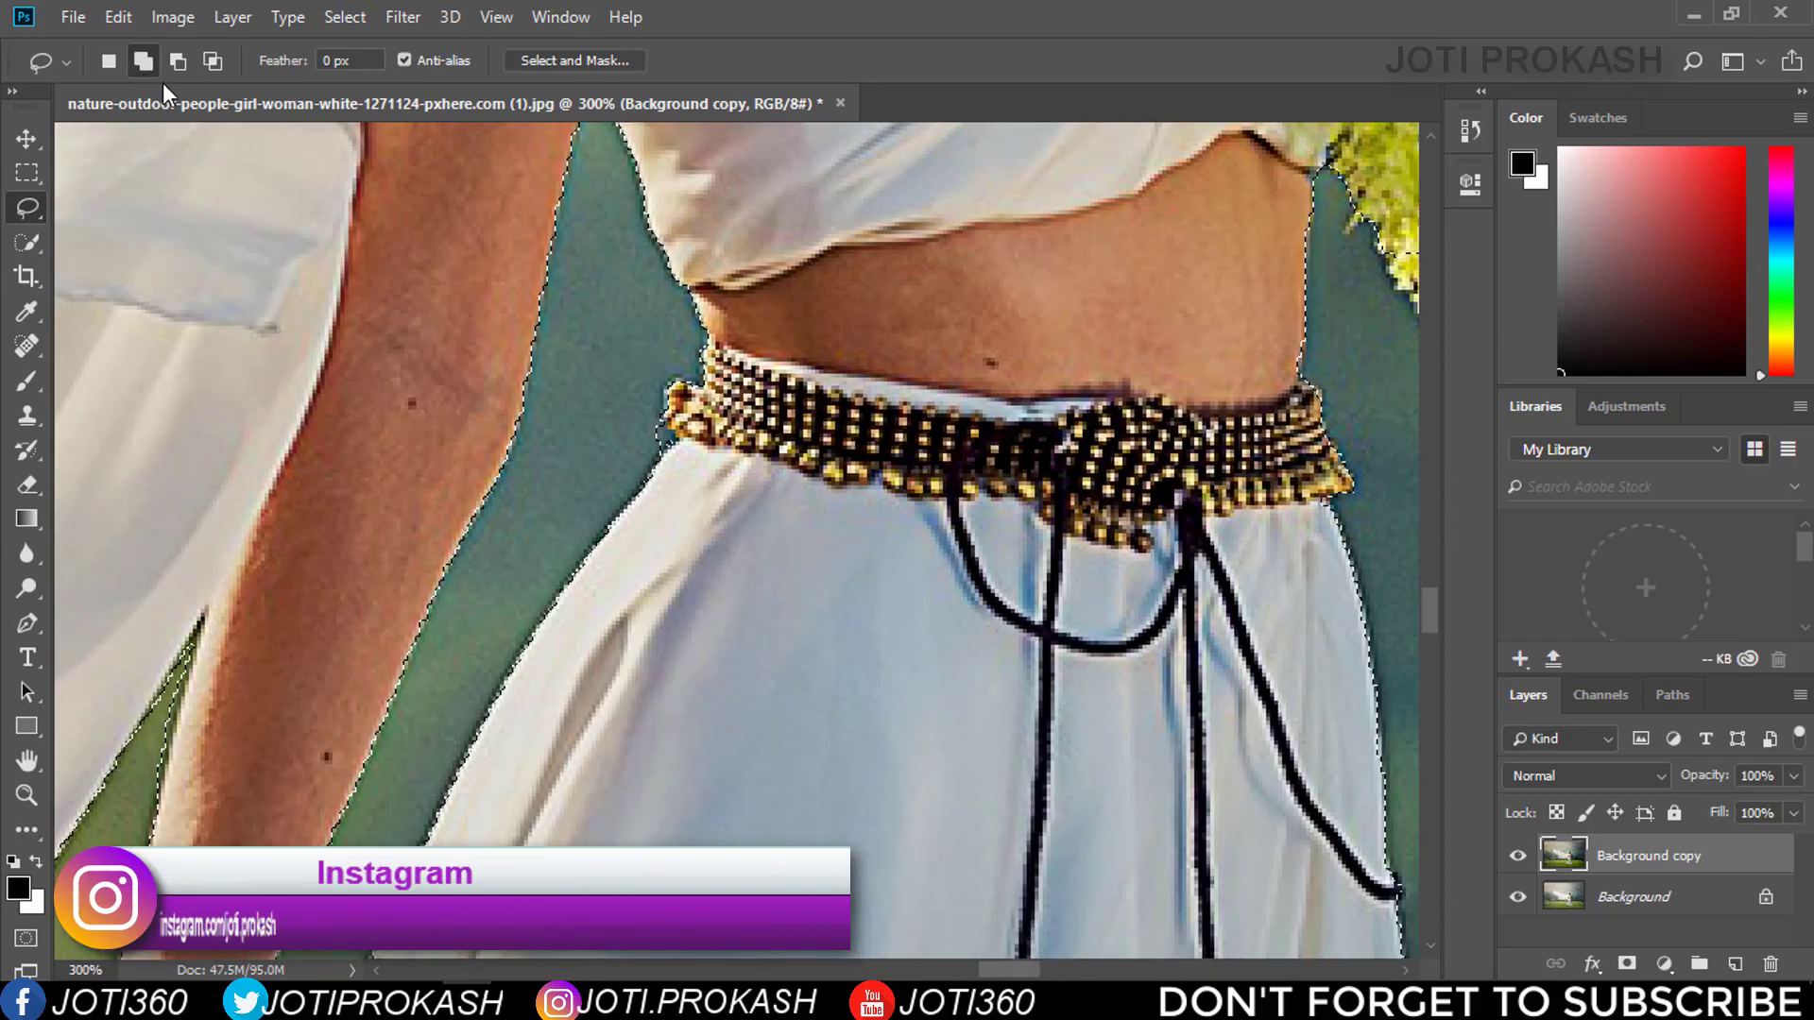
scroll(689, 642, up, 3)
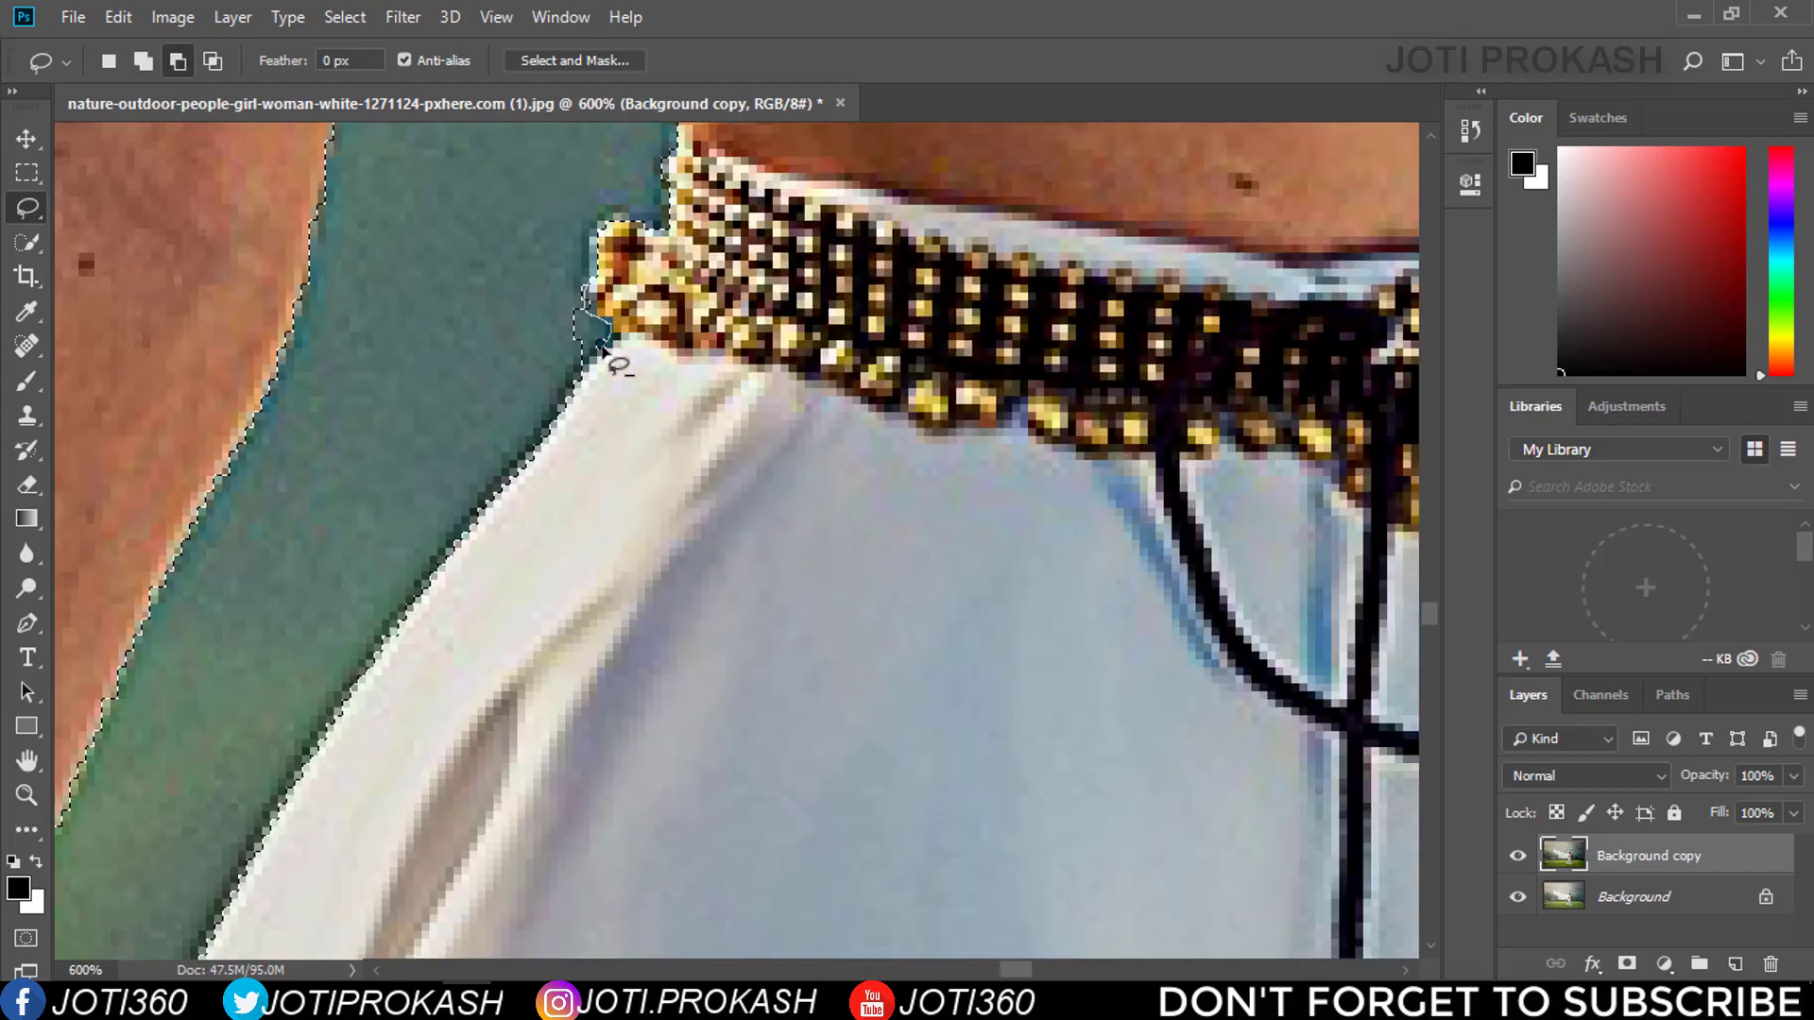
Trim the background gap beside the belt's left edge from the selection
drag(570, 293, 577, 304)
scroll(708, 405, down, 2)
scroll(851, 473, down, 2)
scroll(1060, 535, down, 3)
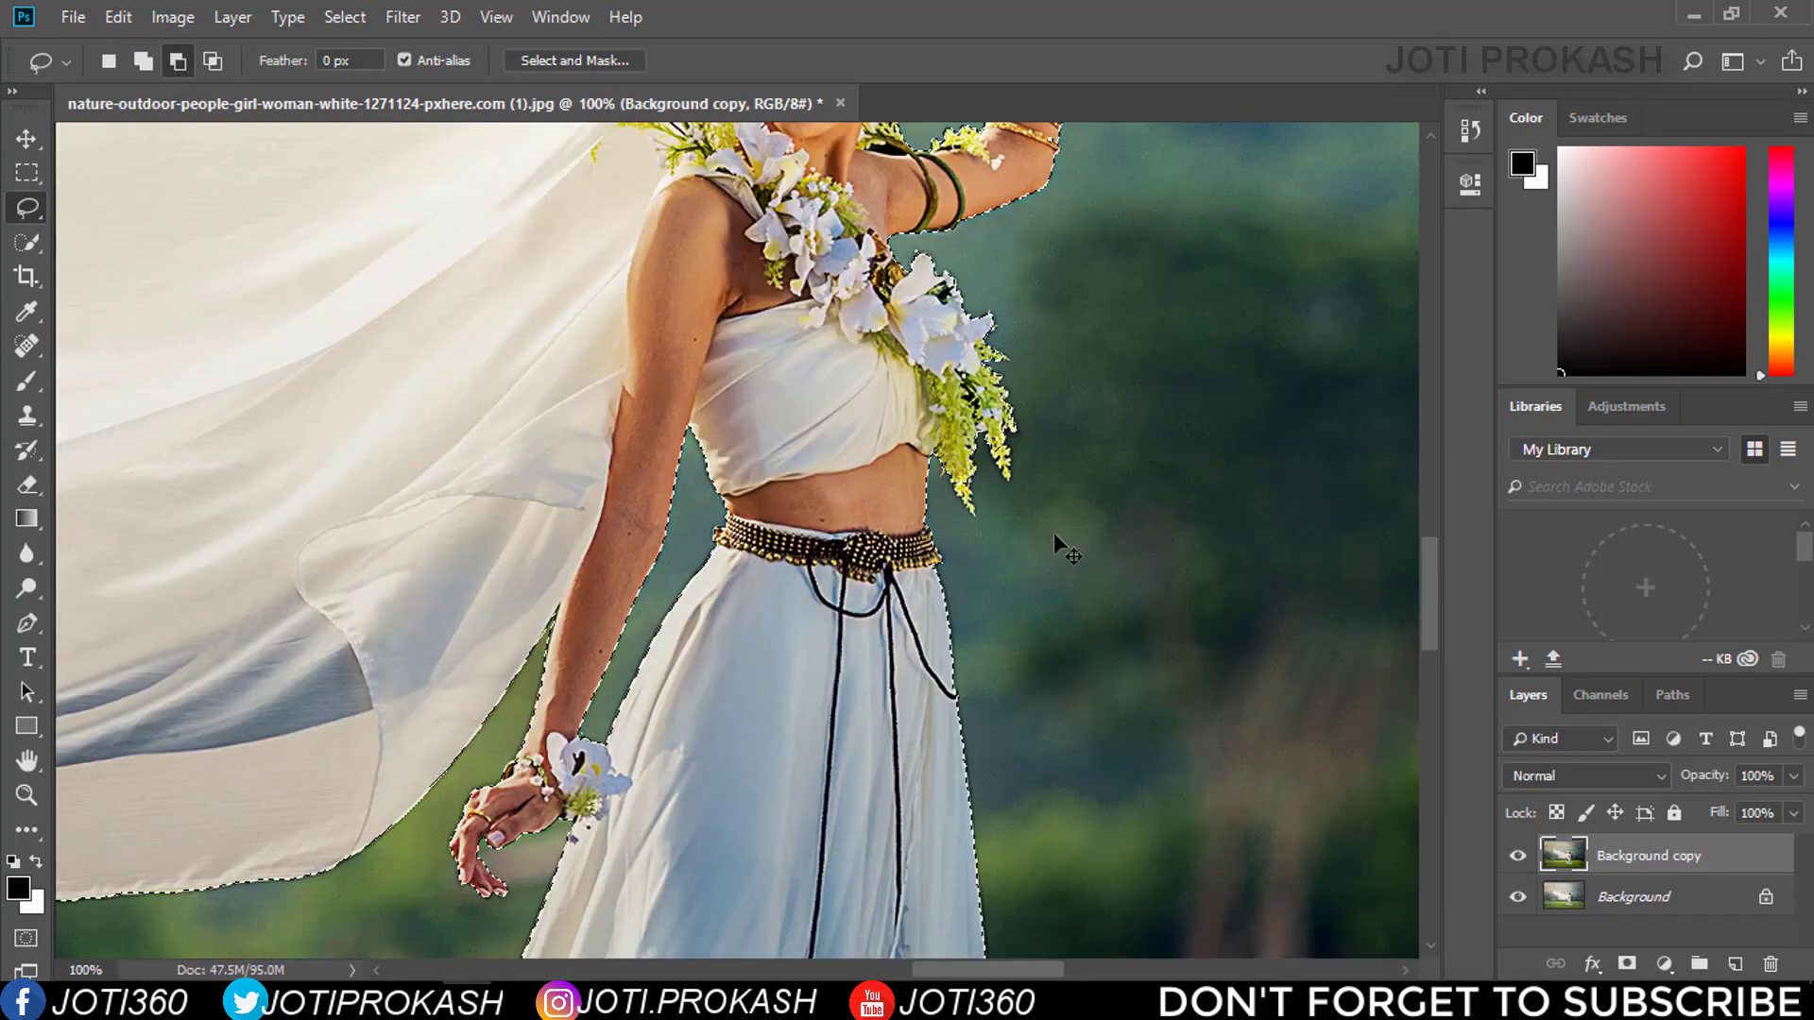
scroll(1068, 548, down, 1)
scroll(1075, 552, down, 1)
scroll(1075, 553, down, 1)
Mask the layer to the woman and veil, toggling the background to check the cutout
scroll(850, 552, left, 4)
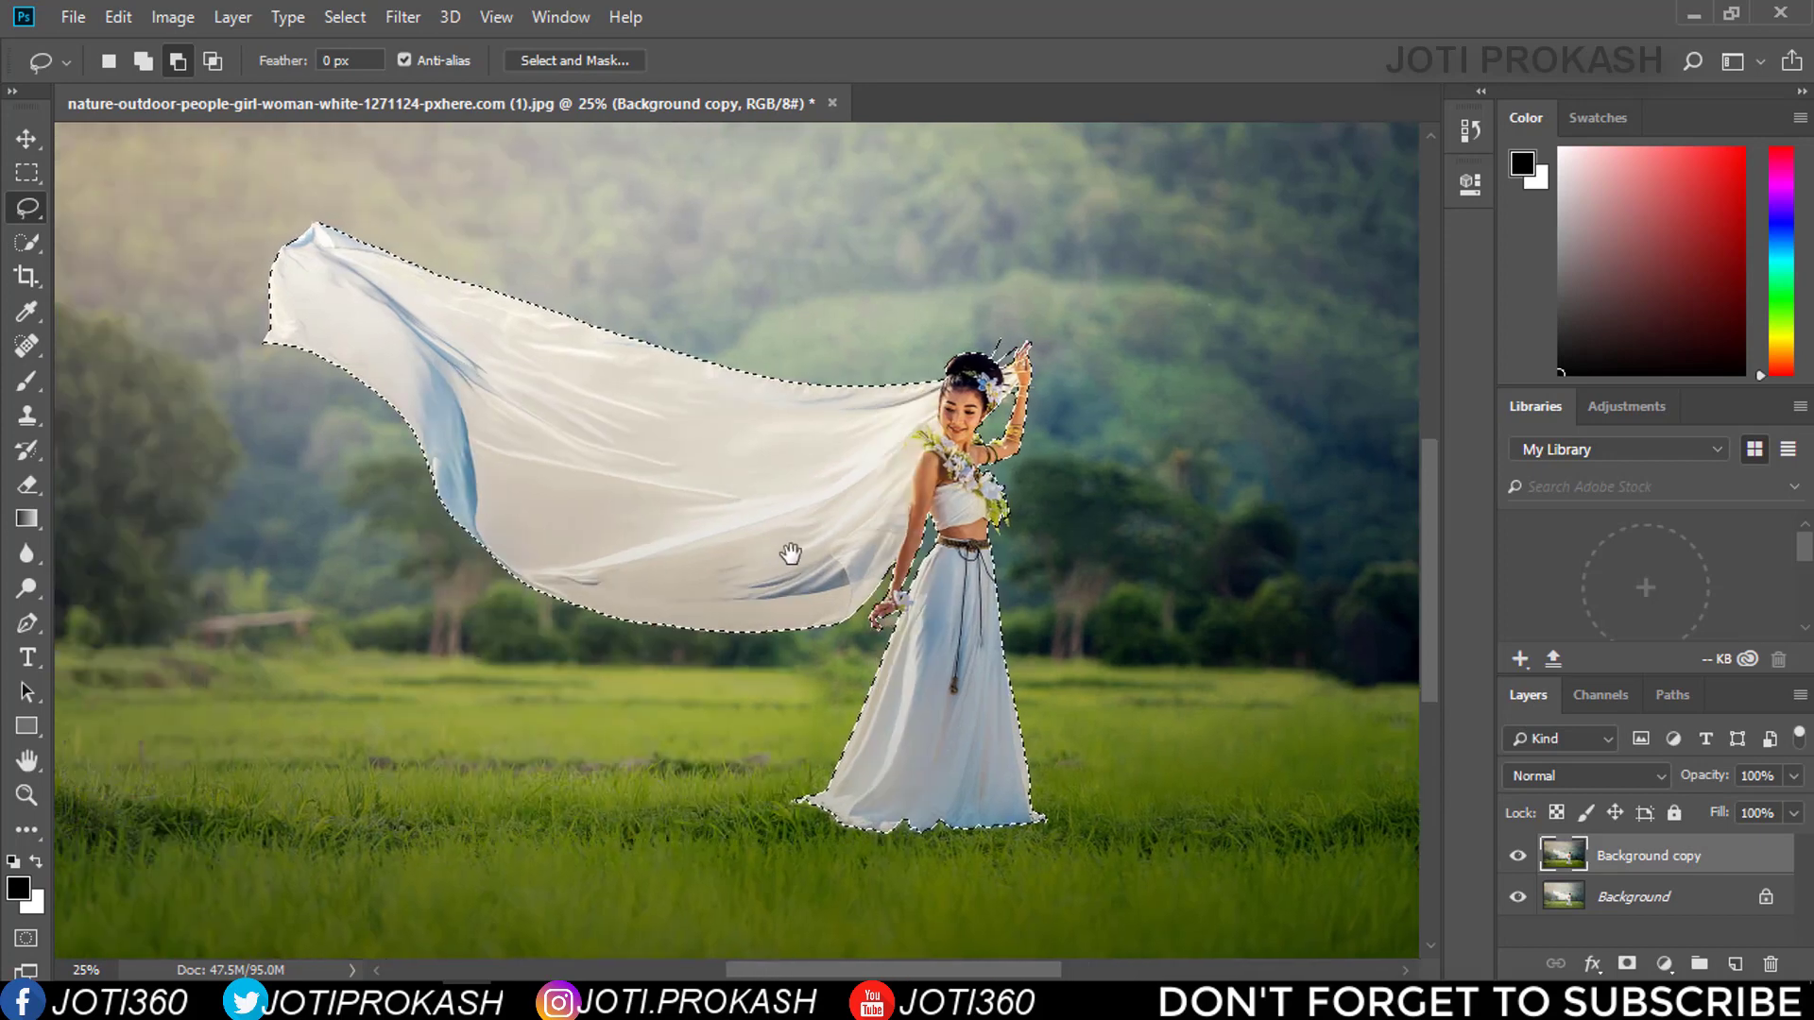
scroll(825, 551, left, 1)
click(1627, 963)
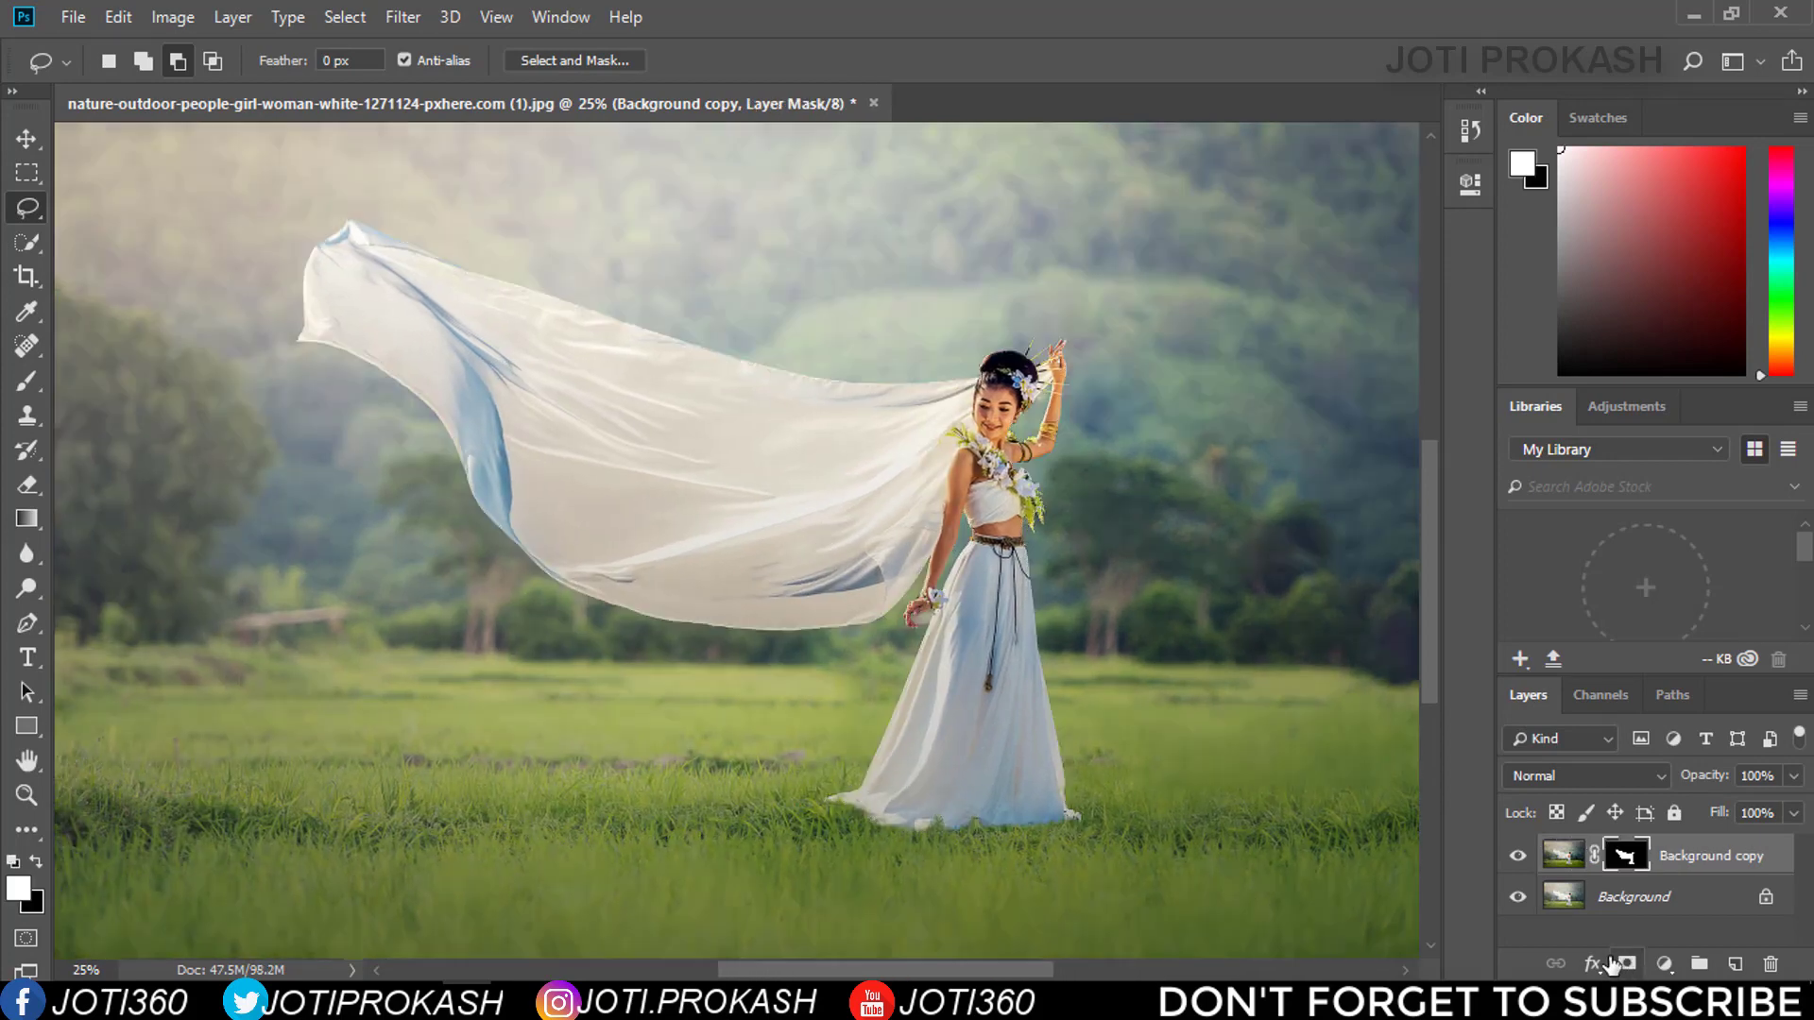
click(1518, 896)
click(1662, 898)
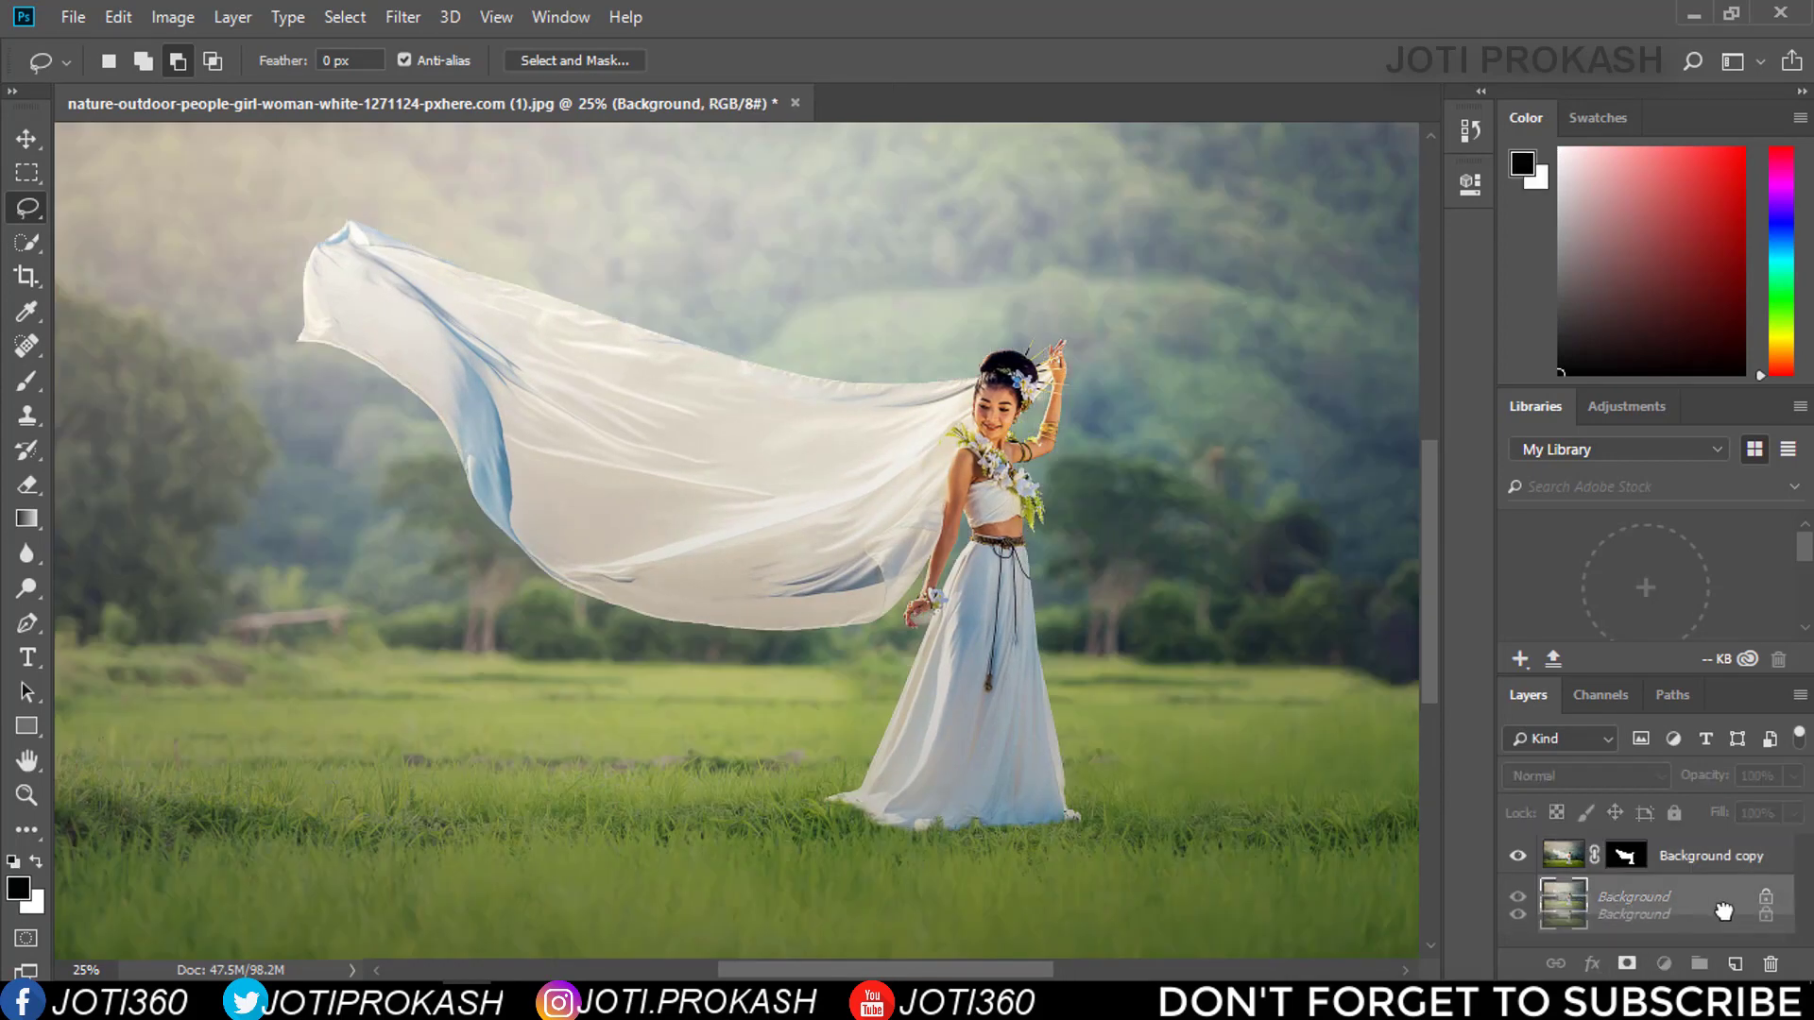
Duplicate the layer into Background copy 2 and restore the woman-and-veil selection
key(ctrl+j)
key(ctrl+shift+d)
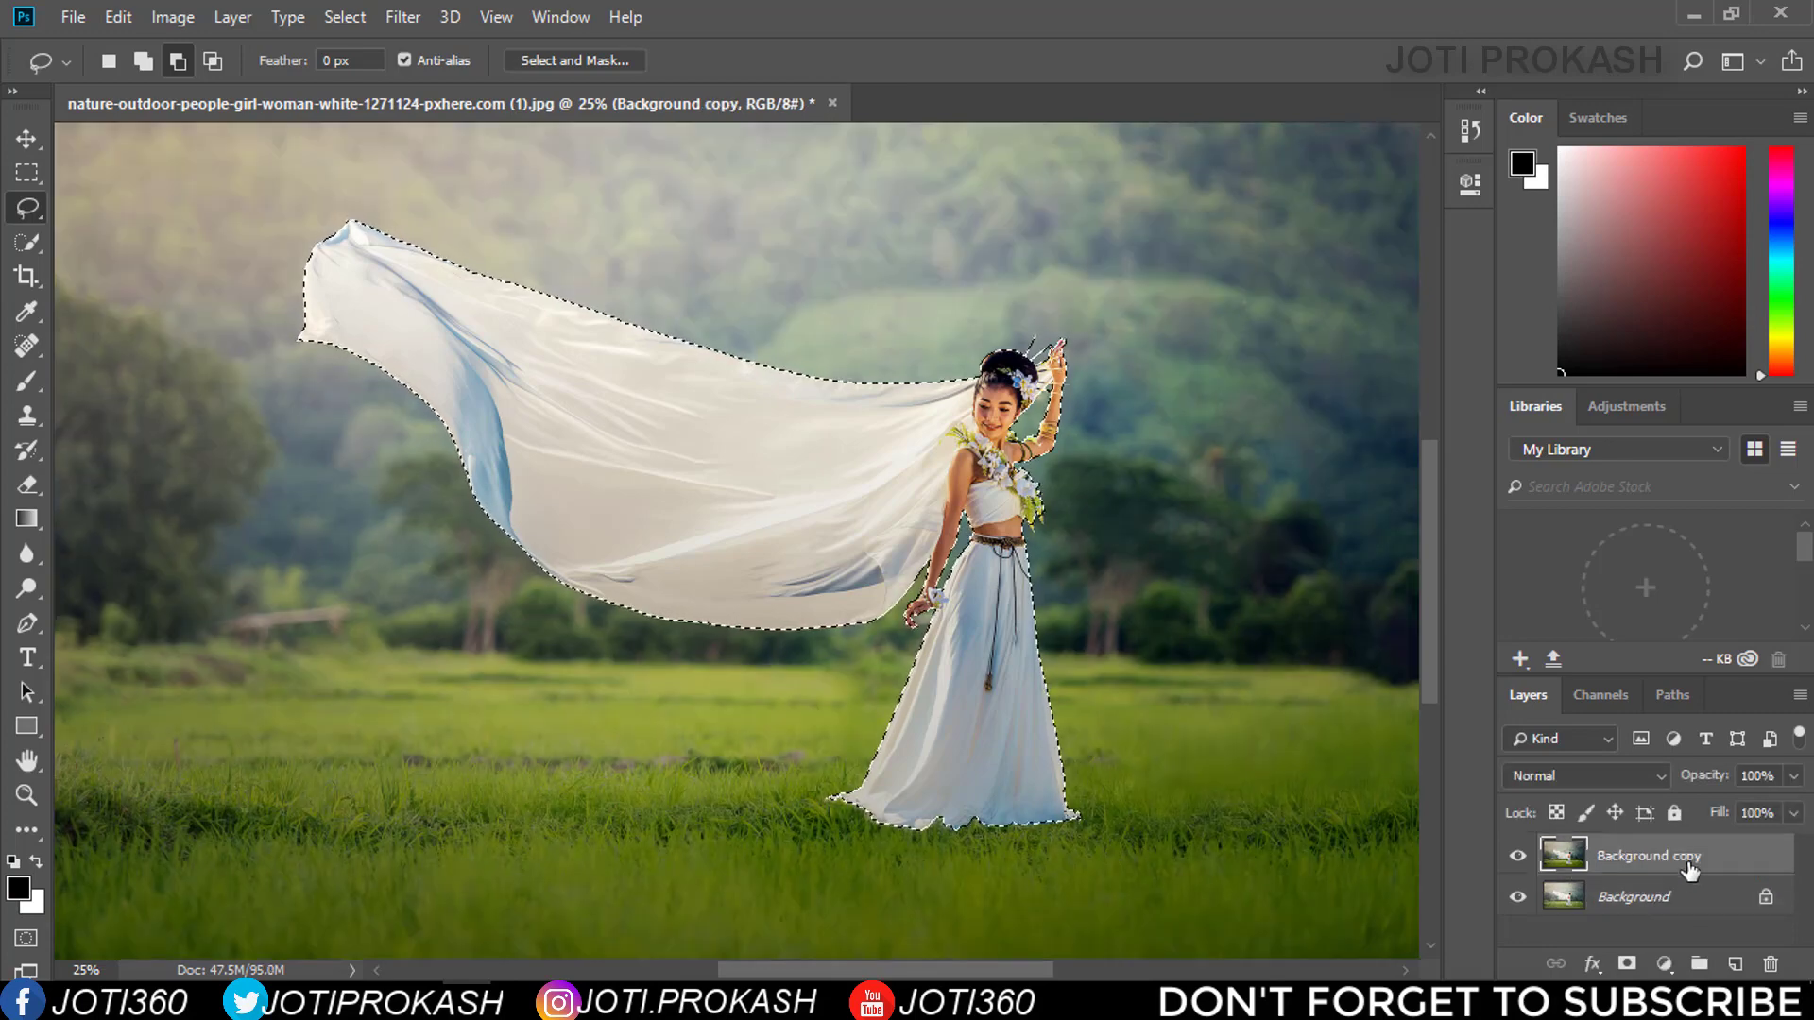
key(v)
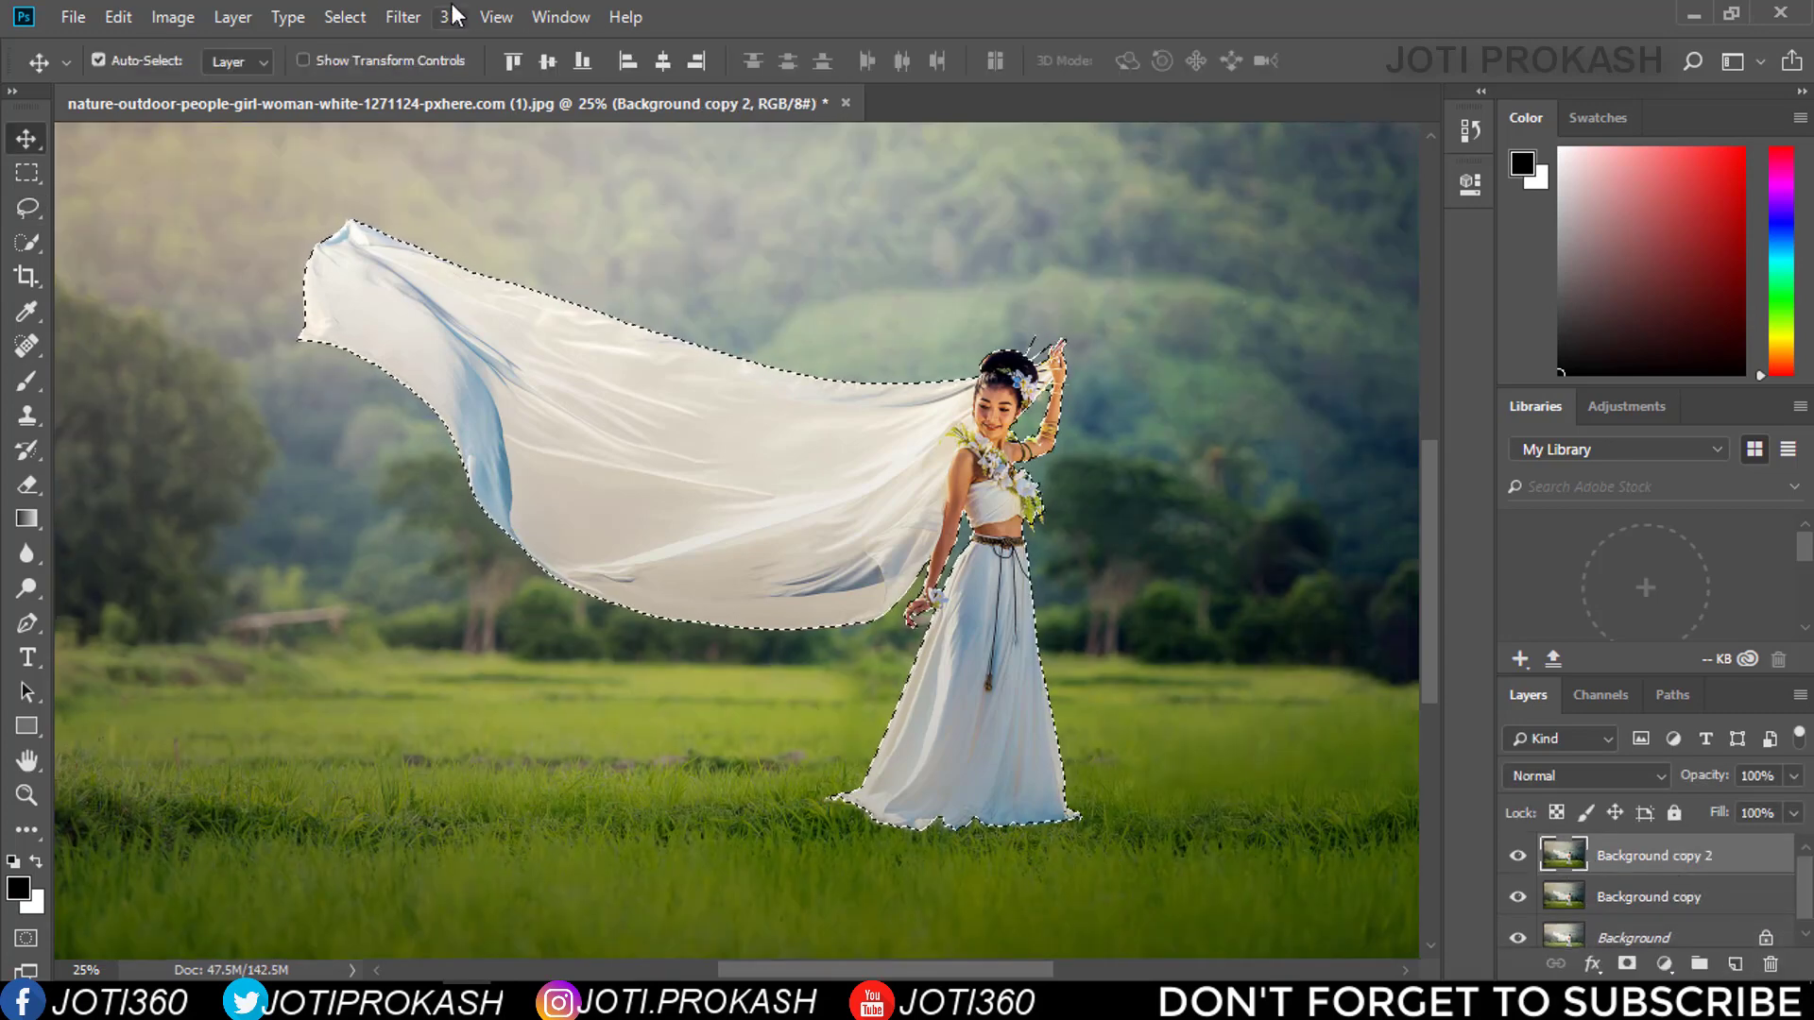
In Select and Mask, set overlay 76%, Smooth 6, Feather 0.5 px, Contrast 4%, and apply
click(345, 17)
click(434, 368)
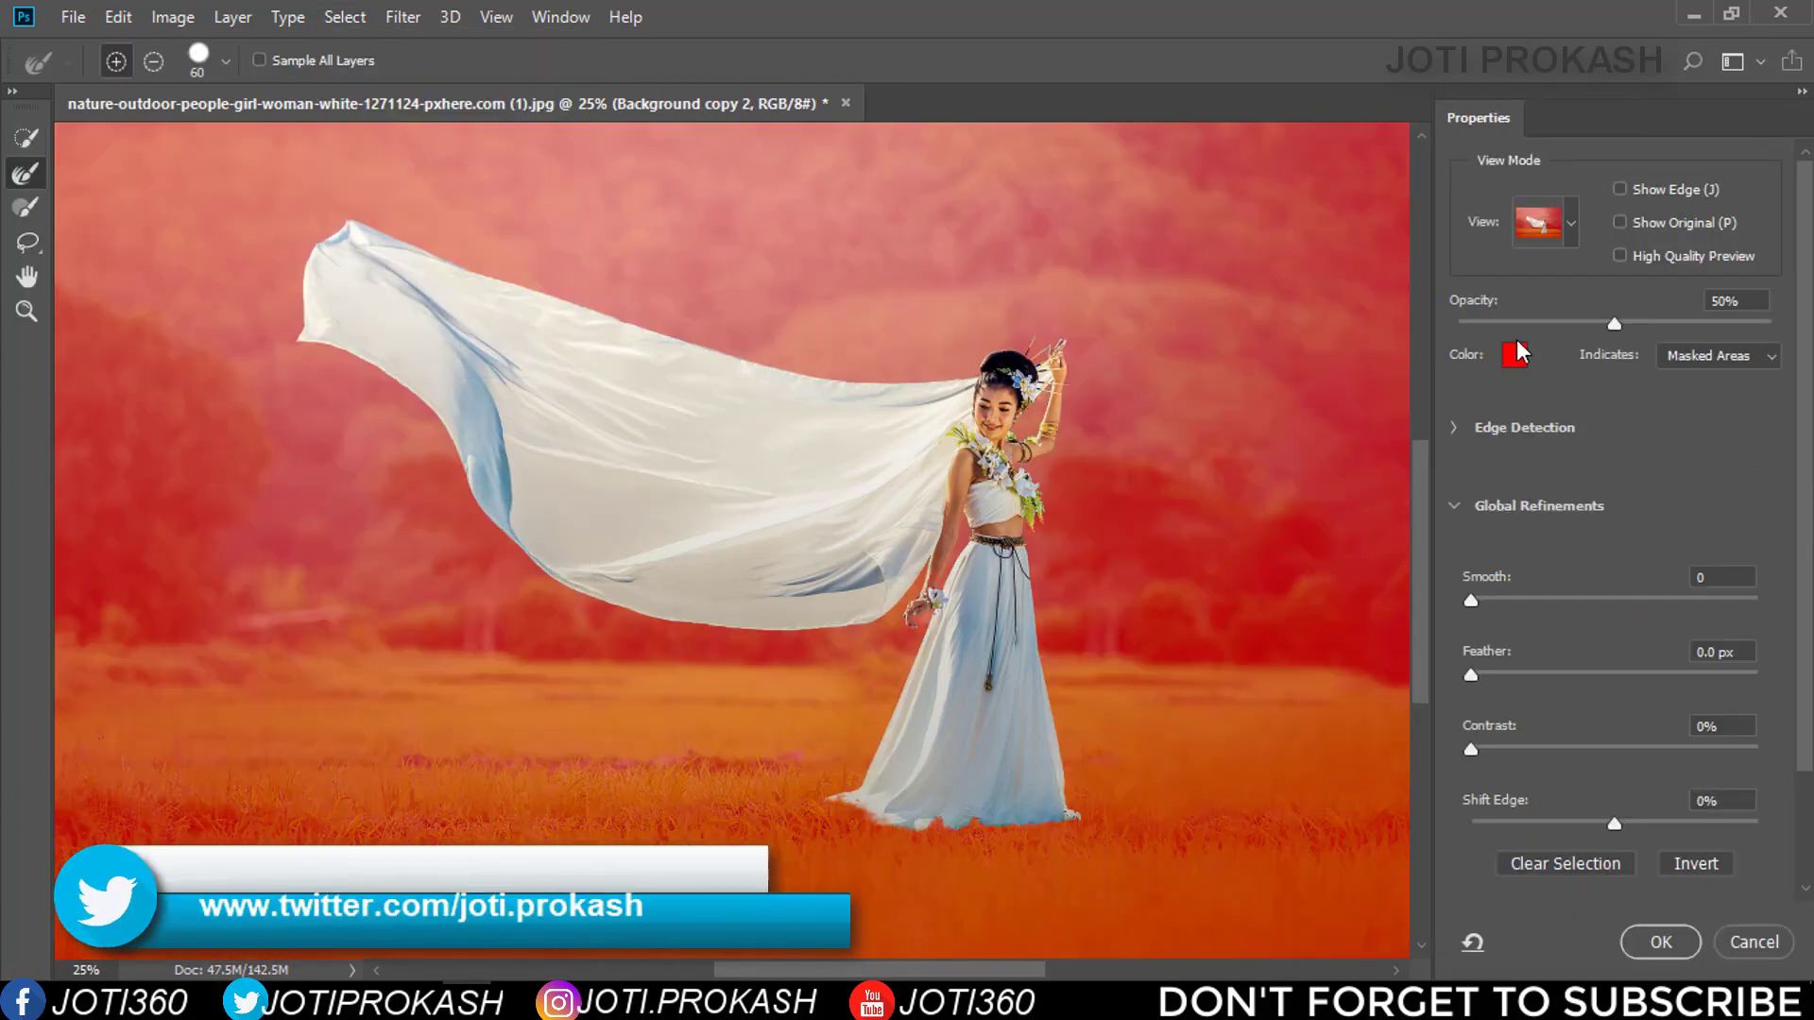
drag(1618, 320, 1697, 323)
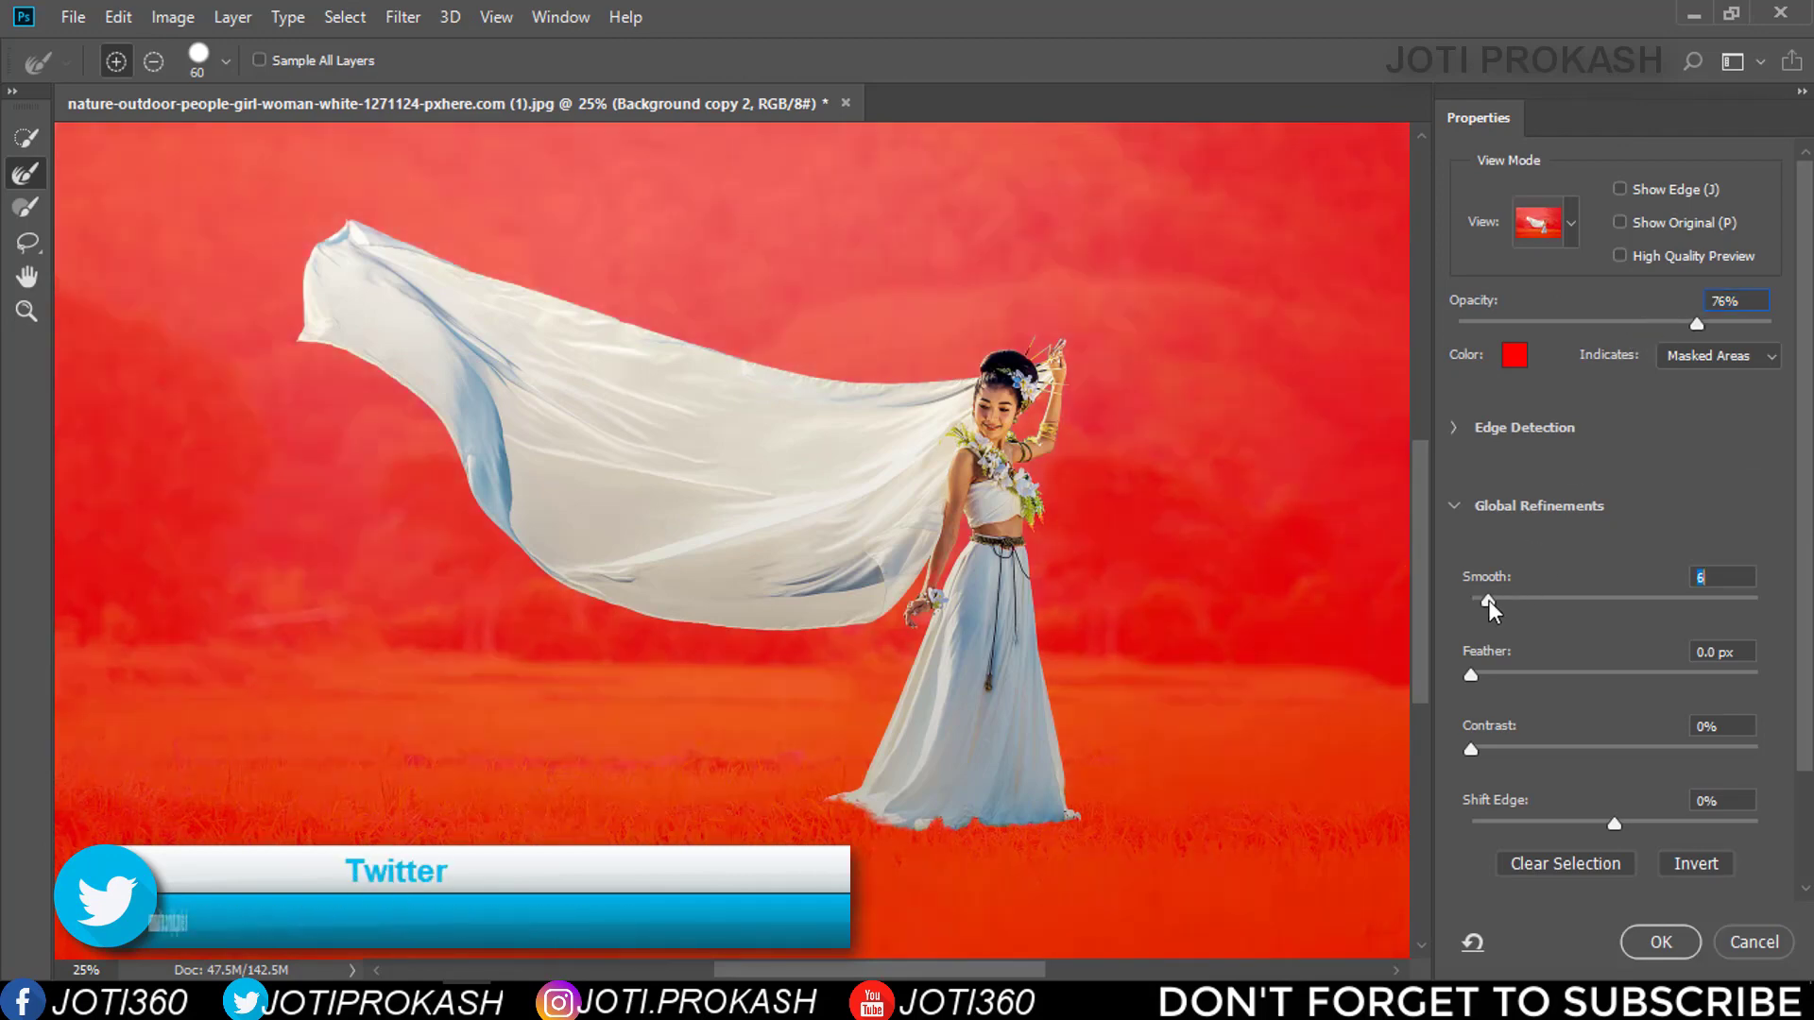
drag(1468, 677, 1476, 674)
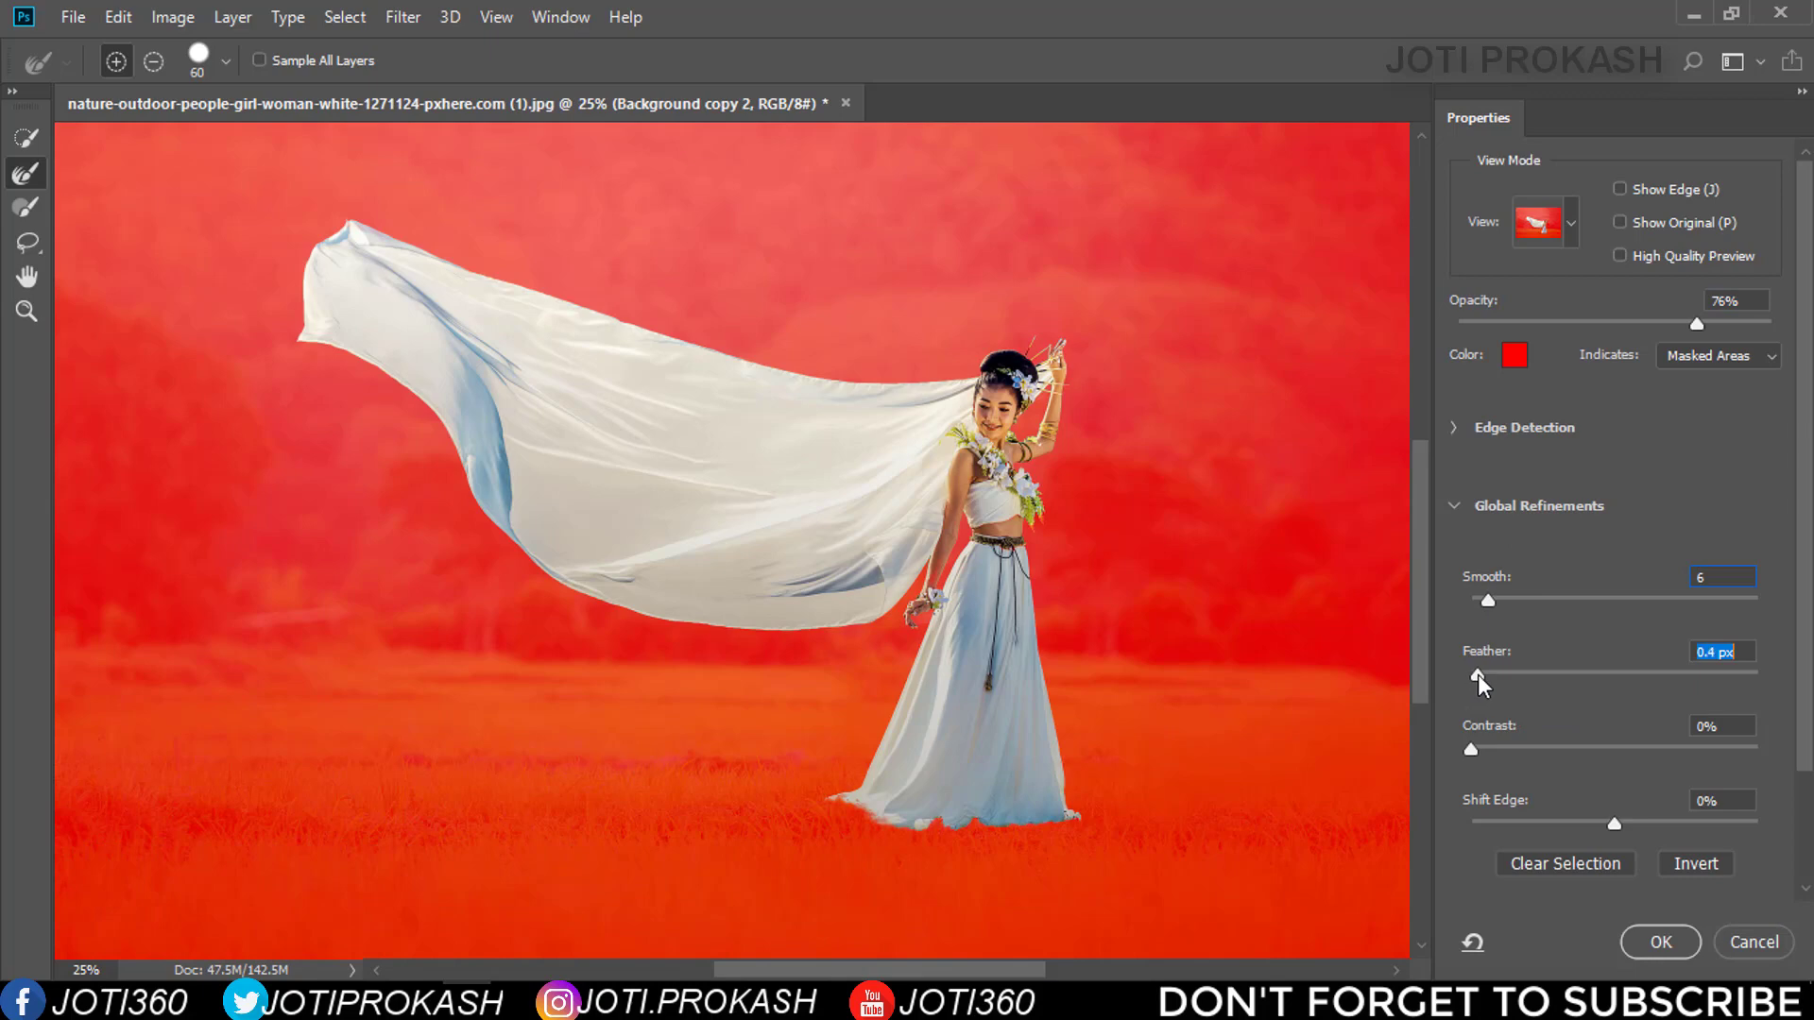
drag(1480, 747, 1484, 745)
key(Return)
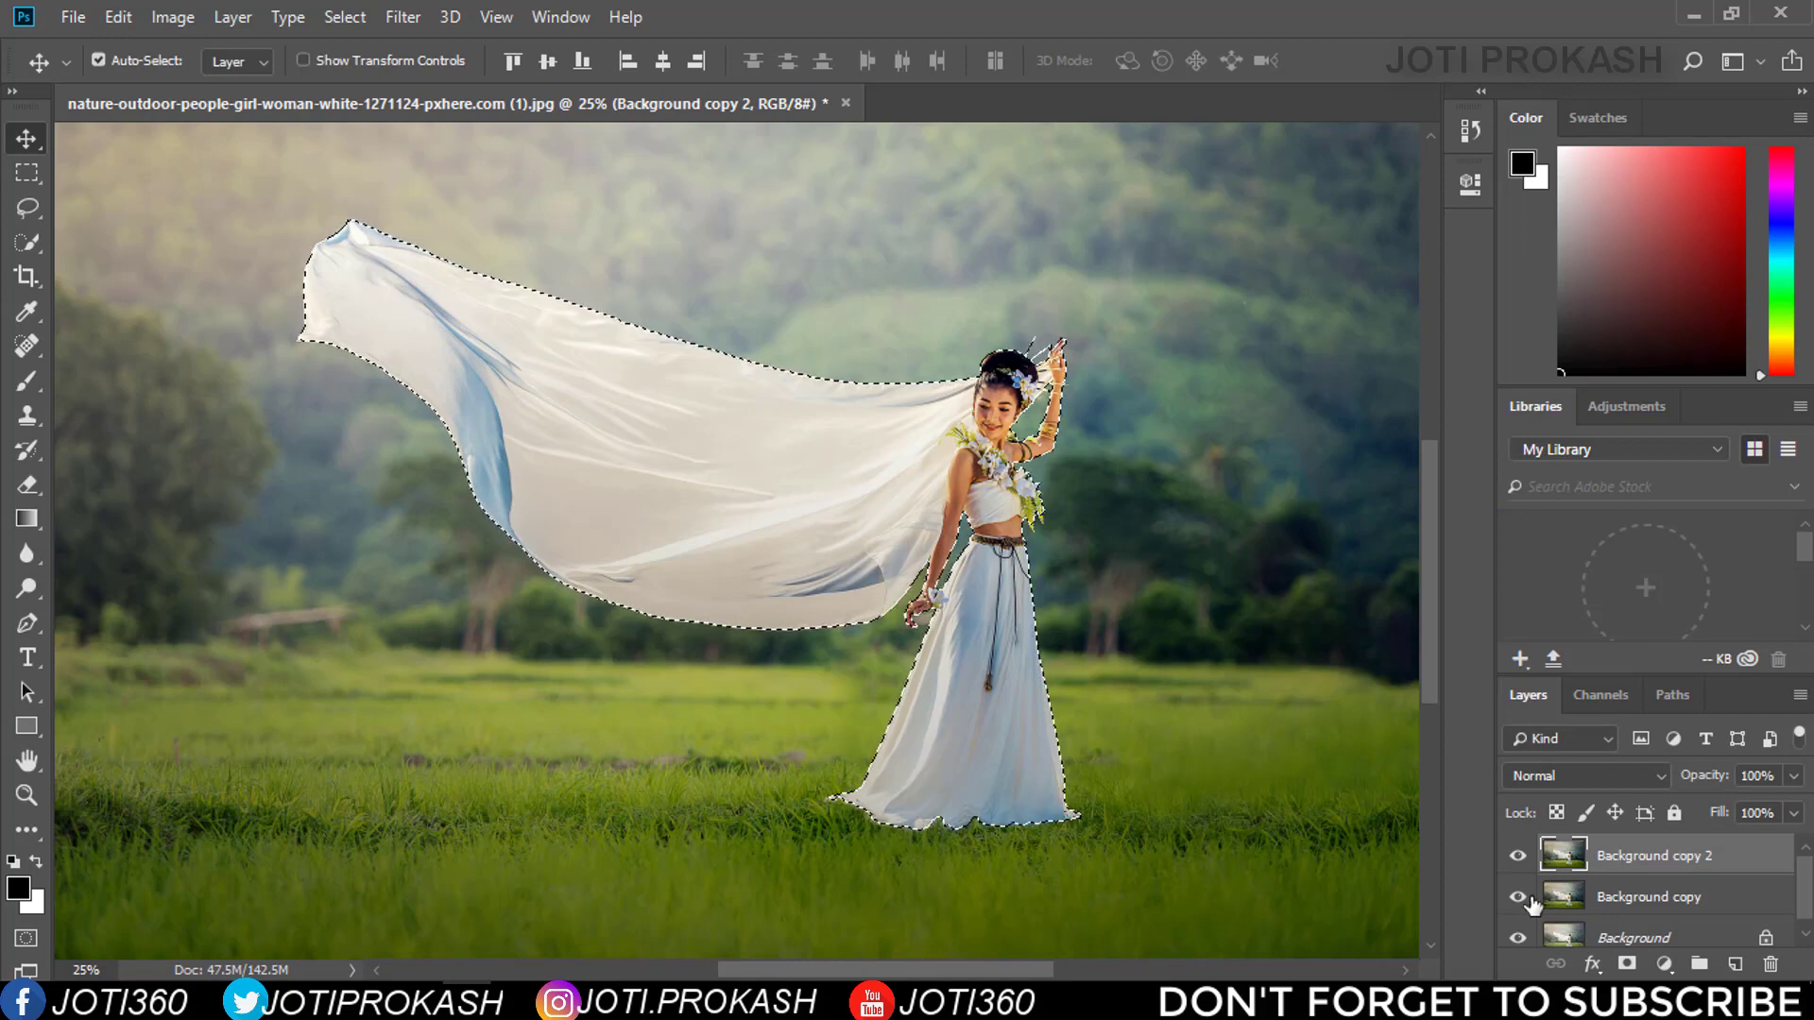
Mask the top copy to the girl and veil, toggling lower layers to check the cutout
click(1627, 964)
click(1518, 937)
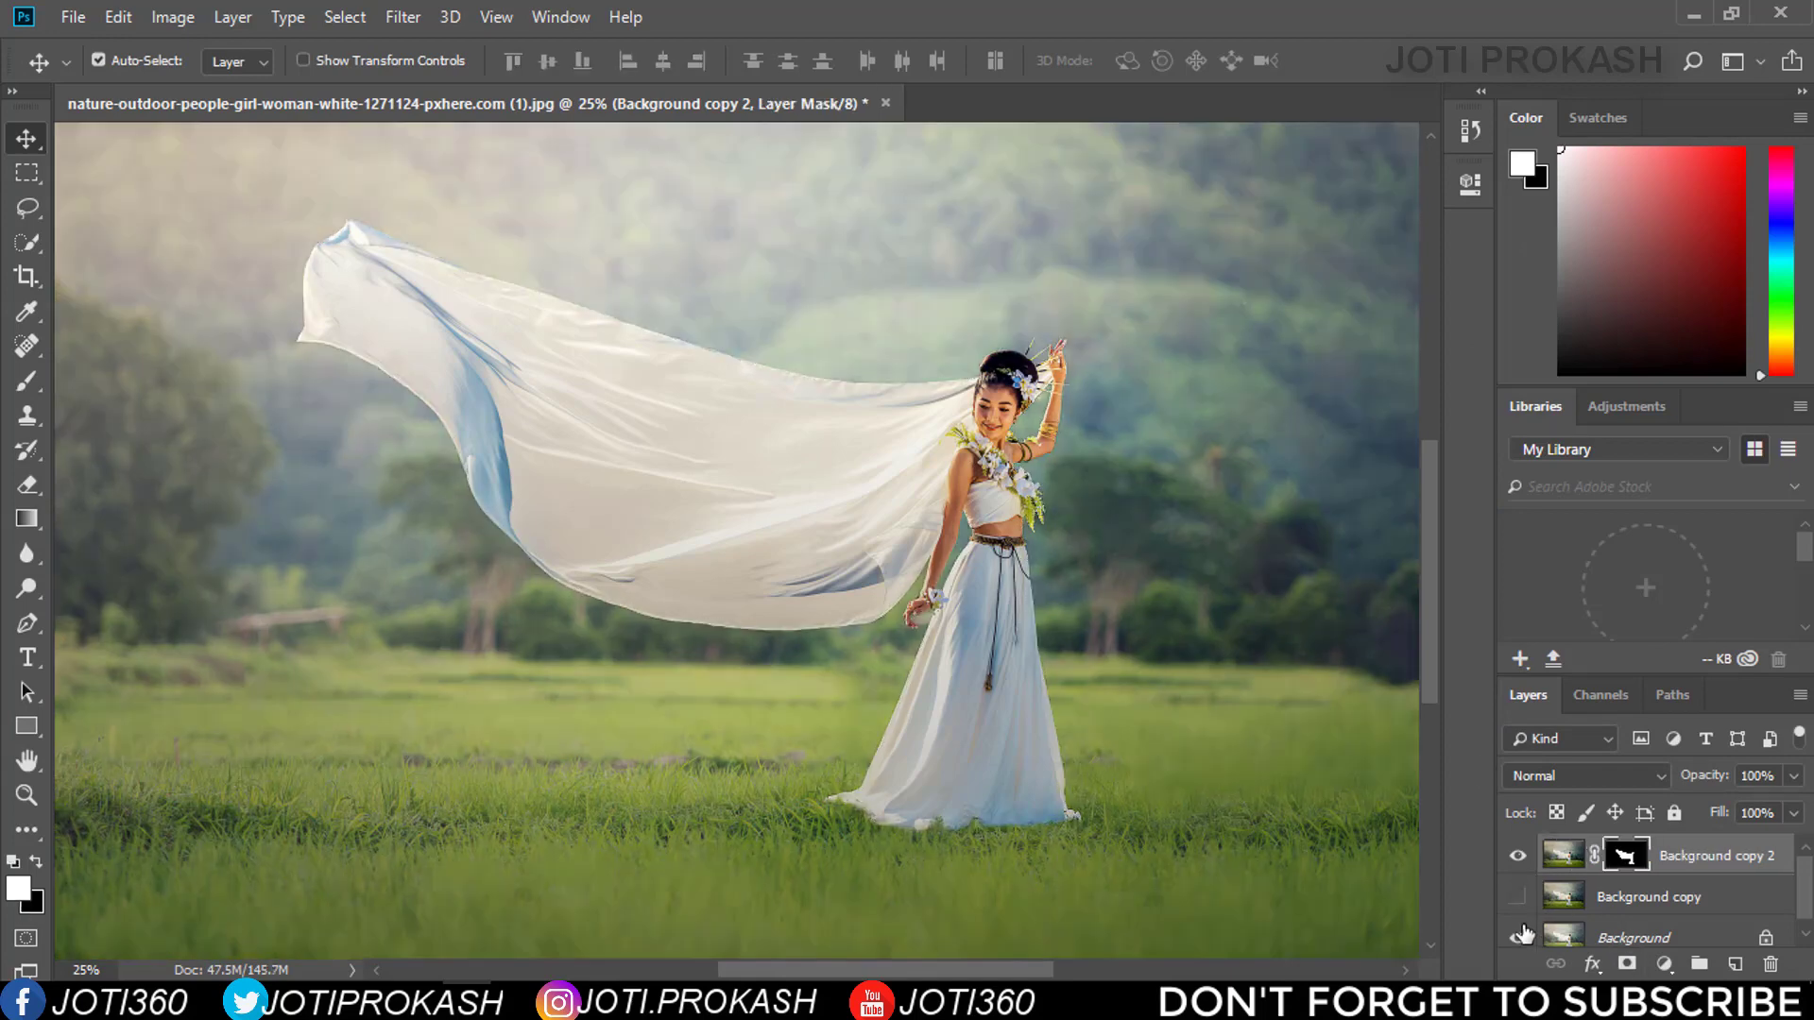
click(1517, 896)
click(1518, 896)
Load the girl-and-veil selection from Background copy 2's mask and target Background copy
click(1597, 901)
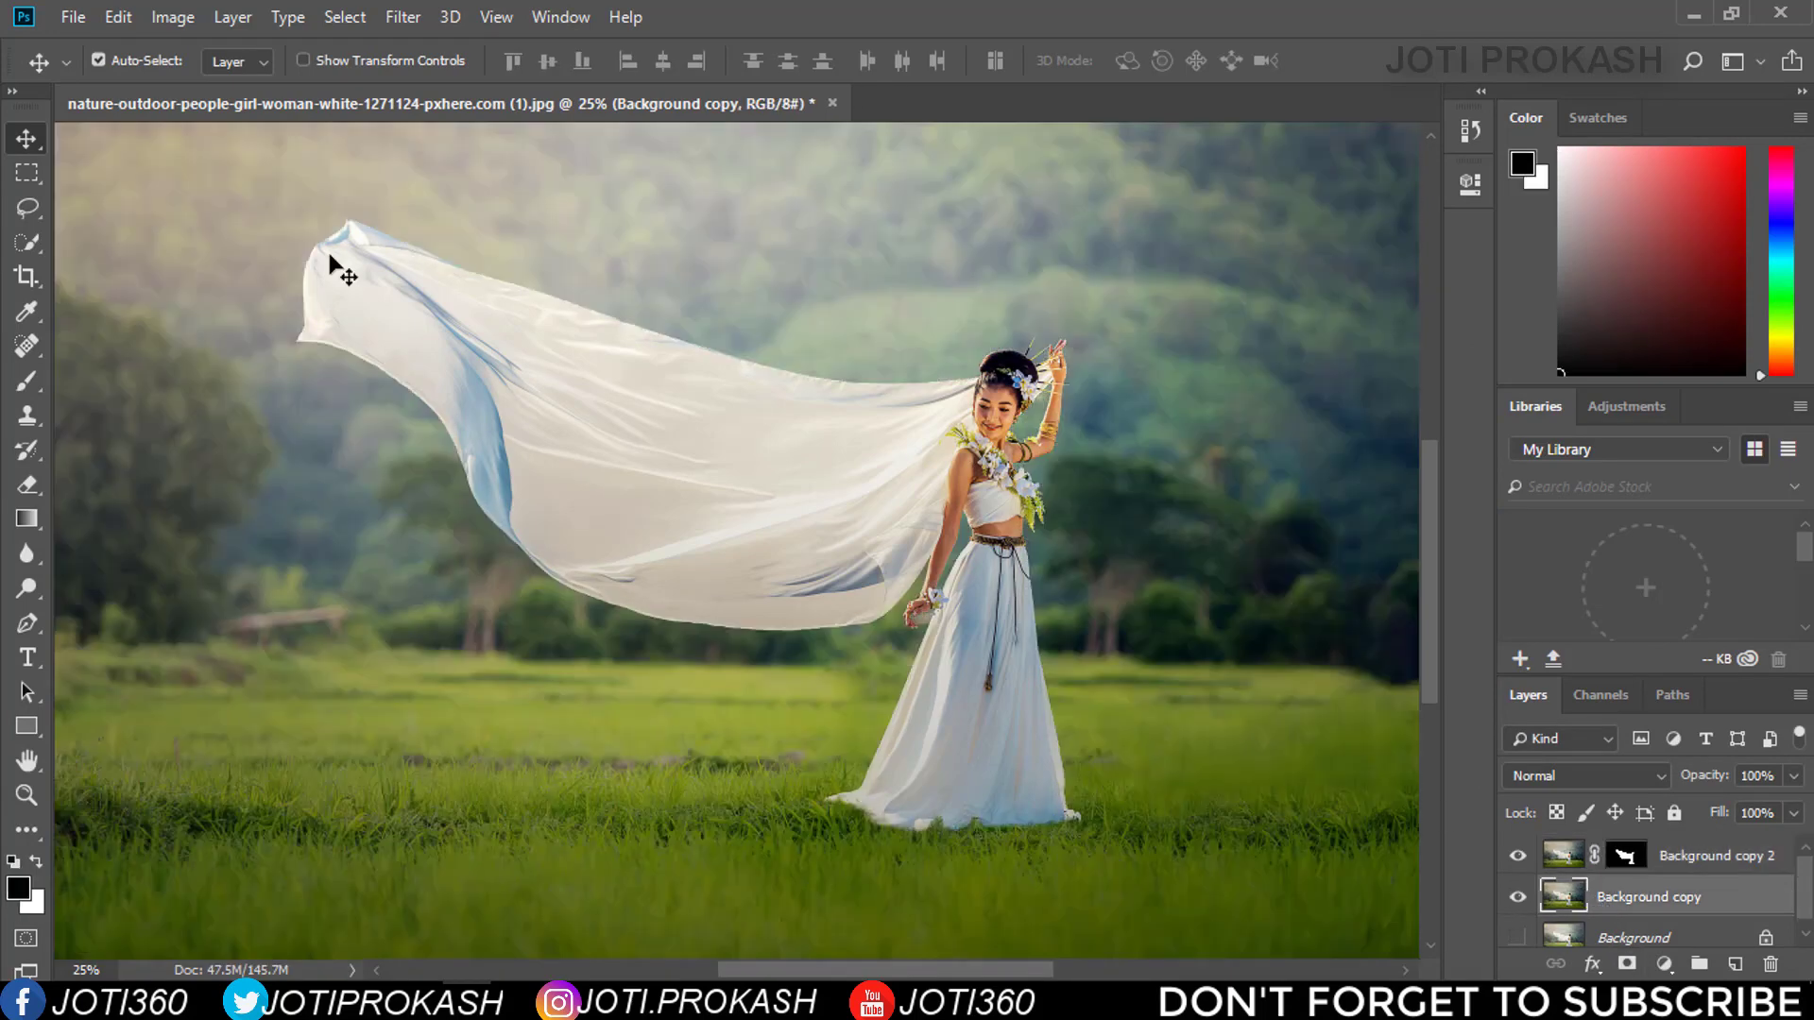
click(1625, 855)
ctrl+click(1625, 855)
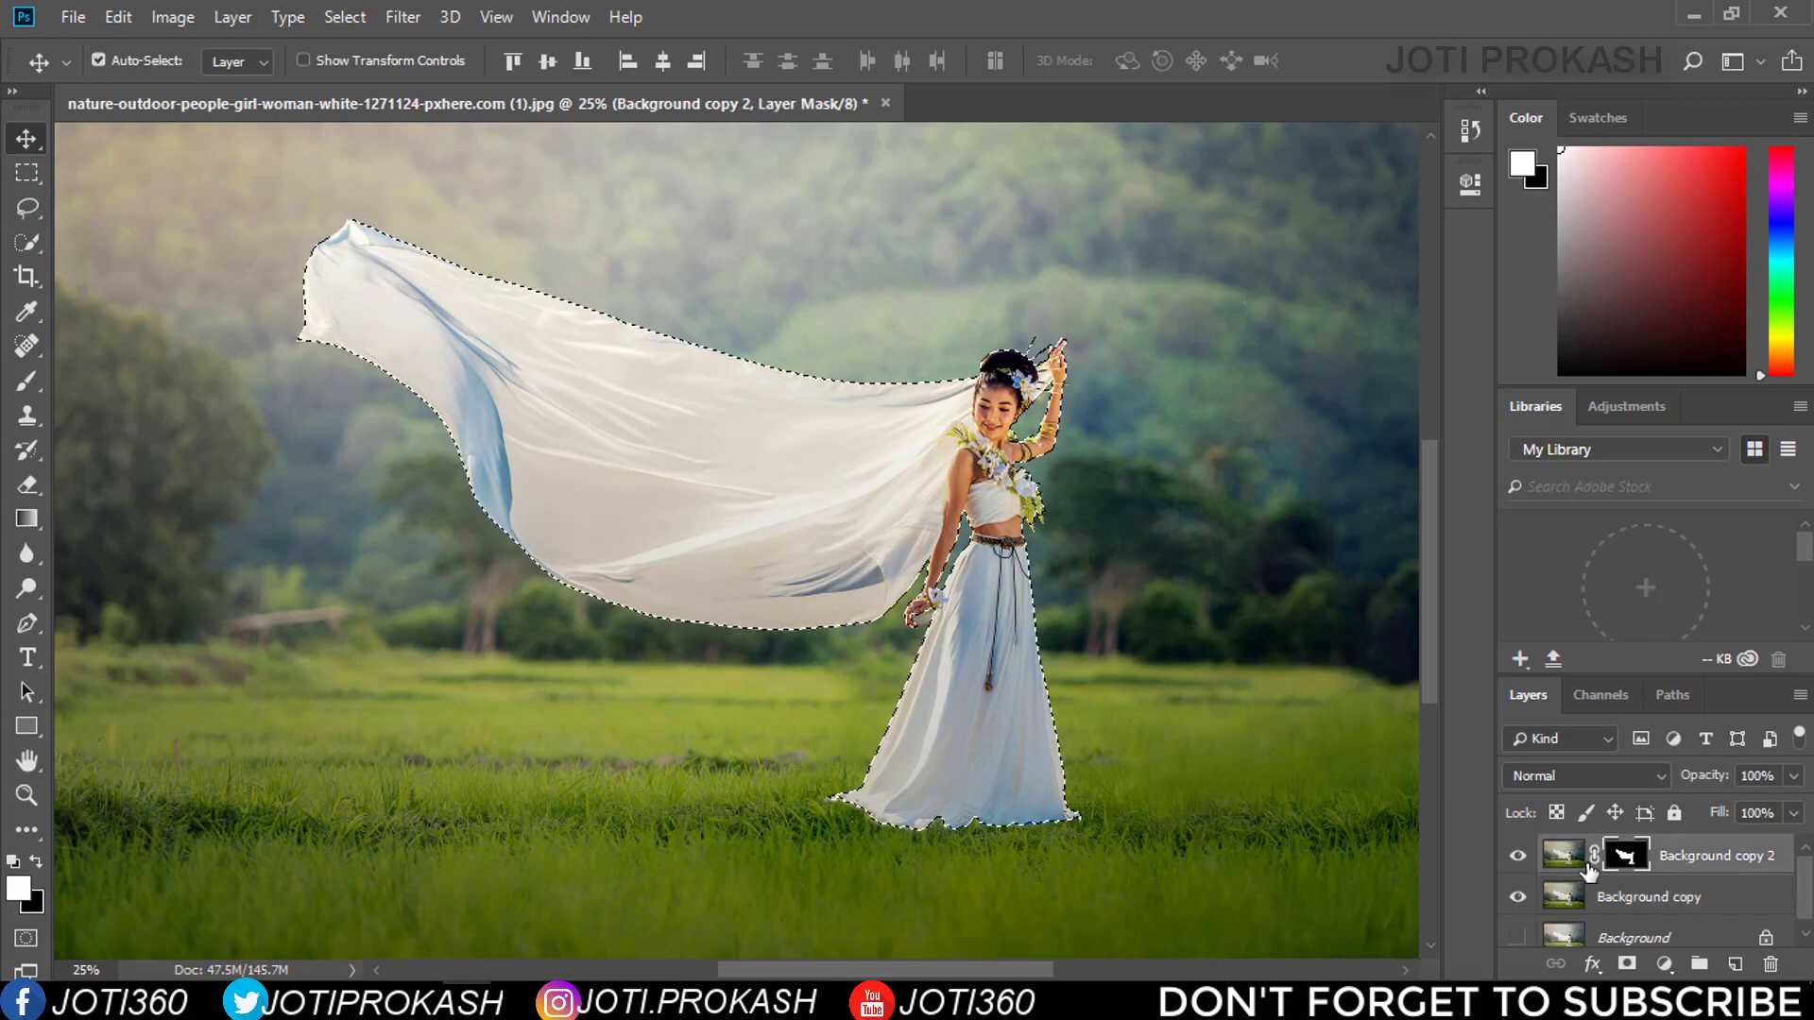
click(1517, 855)
click(1663, 896)
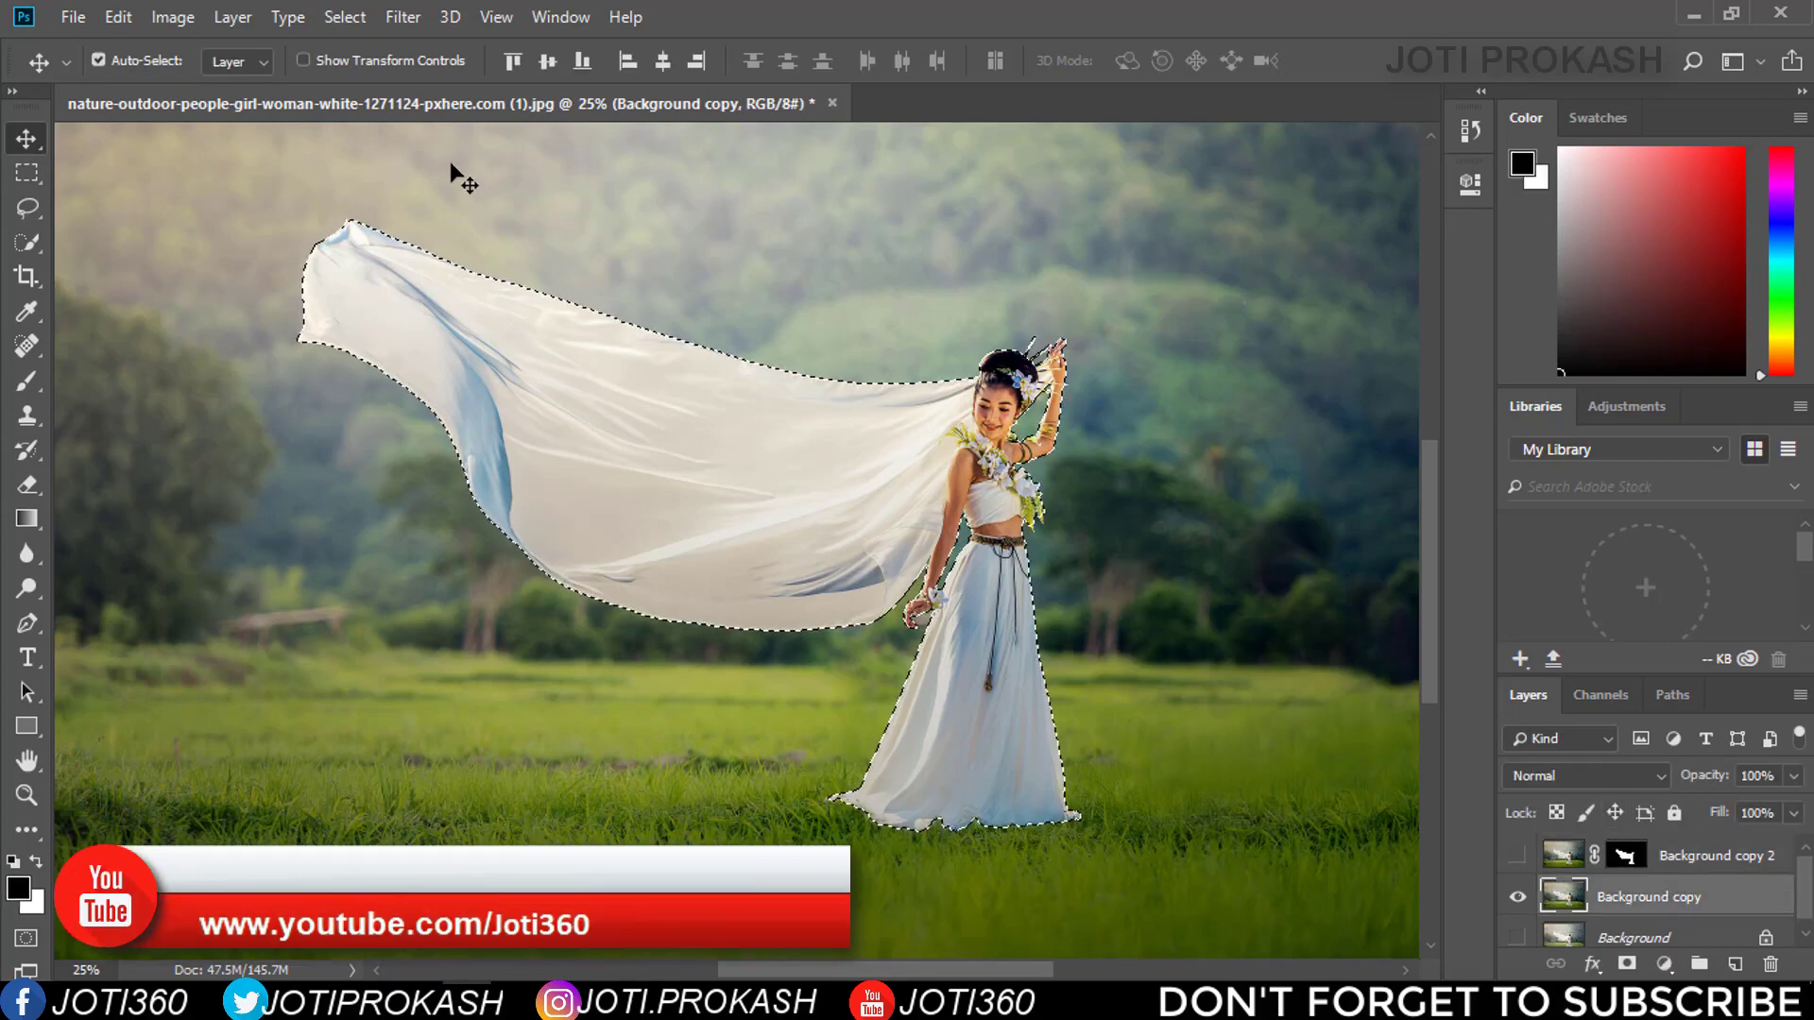
Expand the selection by 10 px and Content-Aware fill the girl out of Background copy
click(402, 17)
click(635, 443)
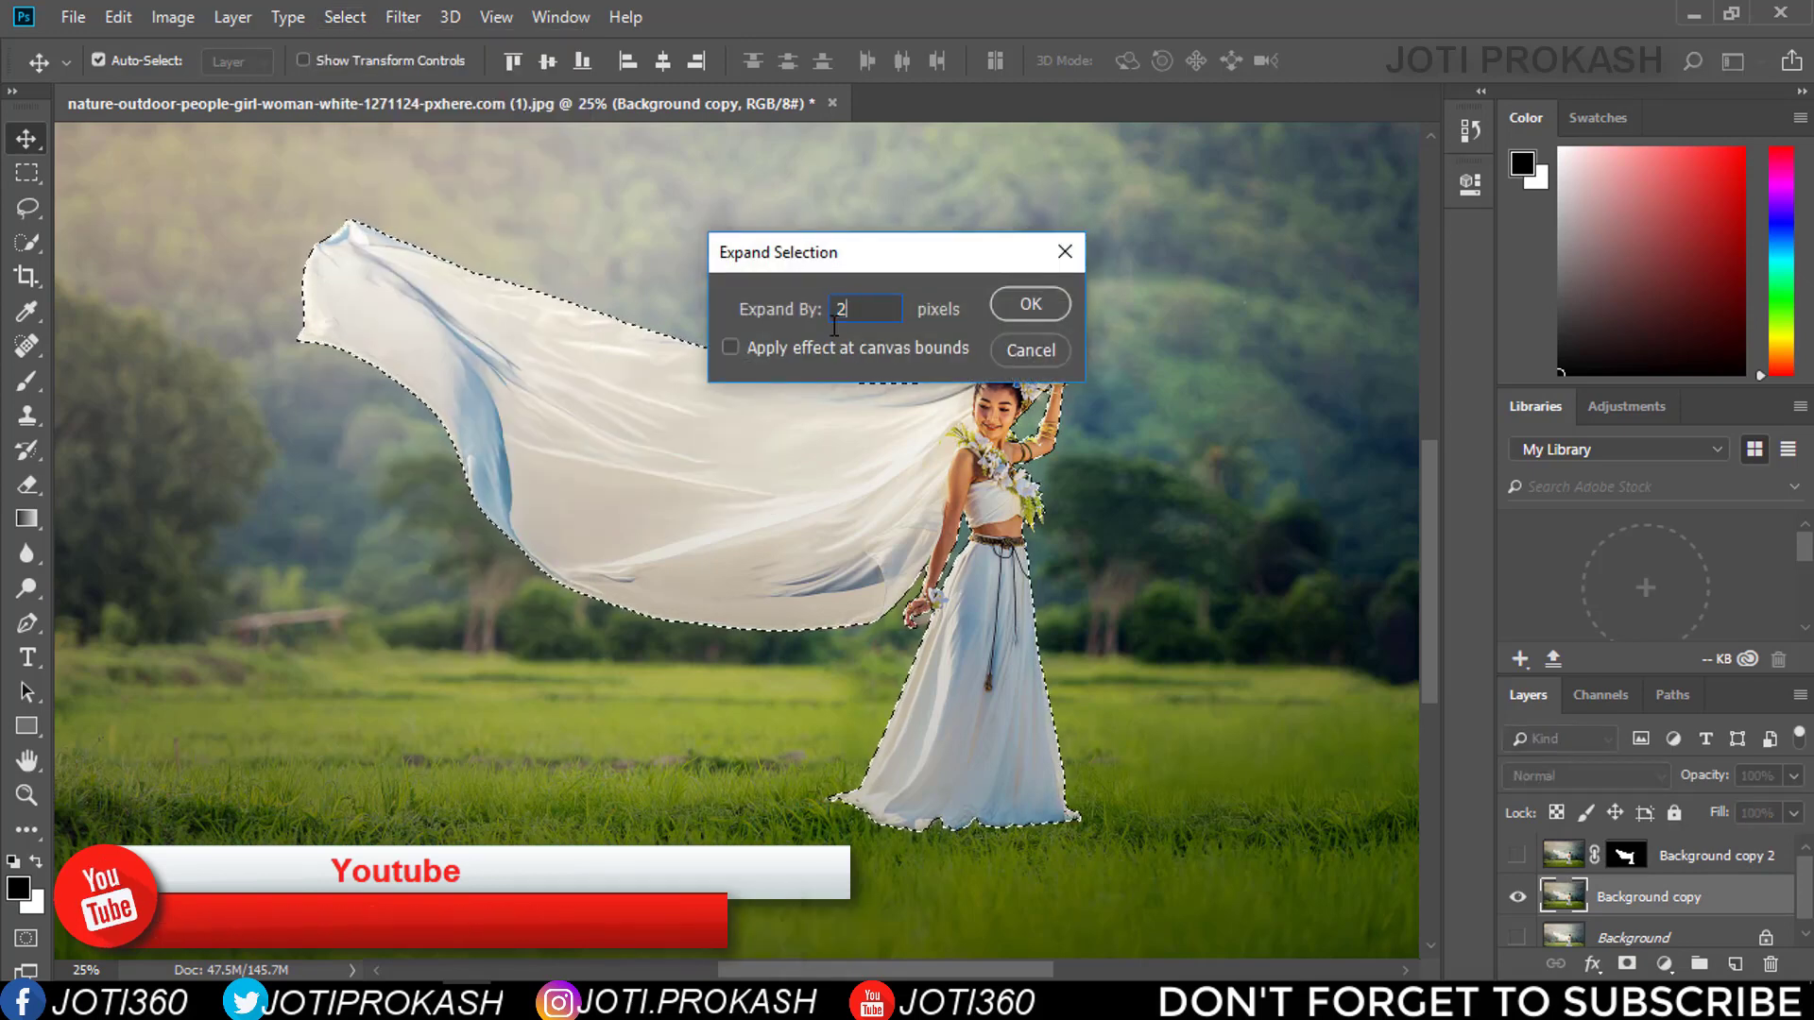
text(10)
click(1027, 303)
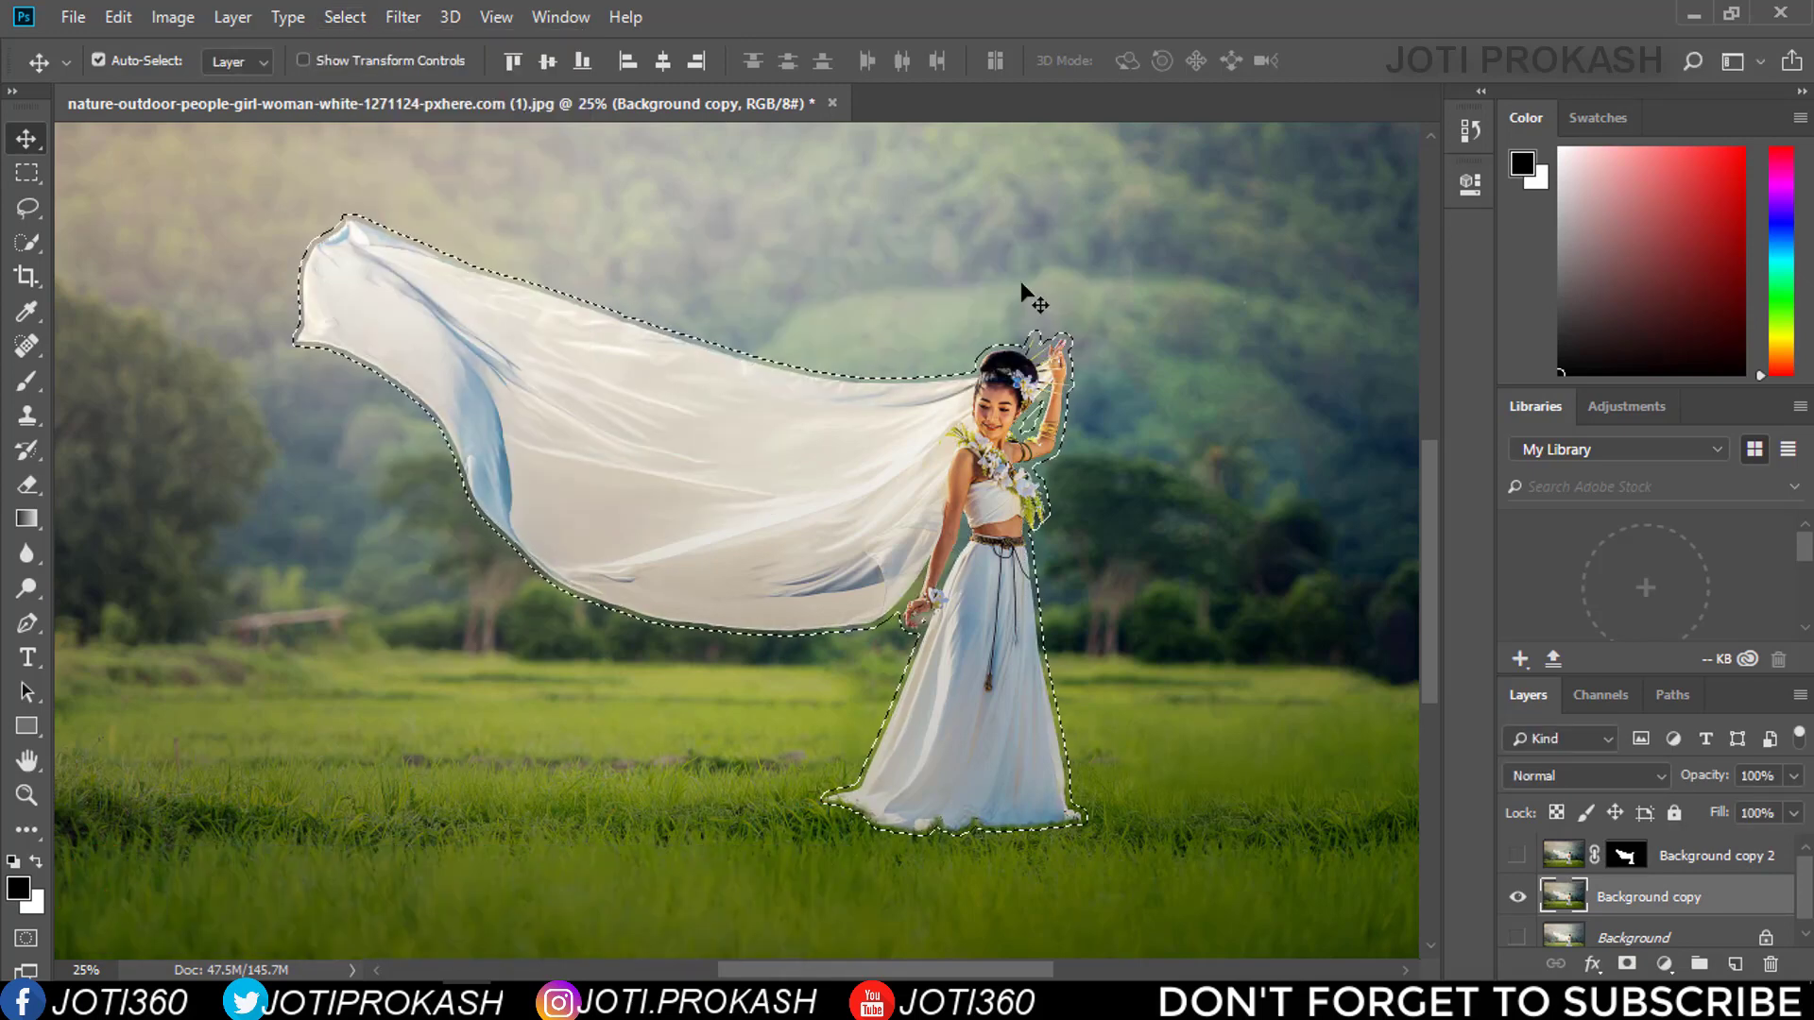
click(121, 19)
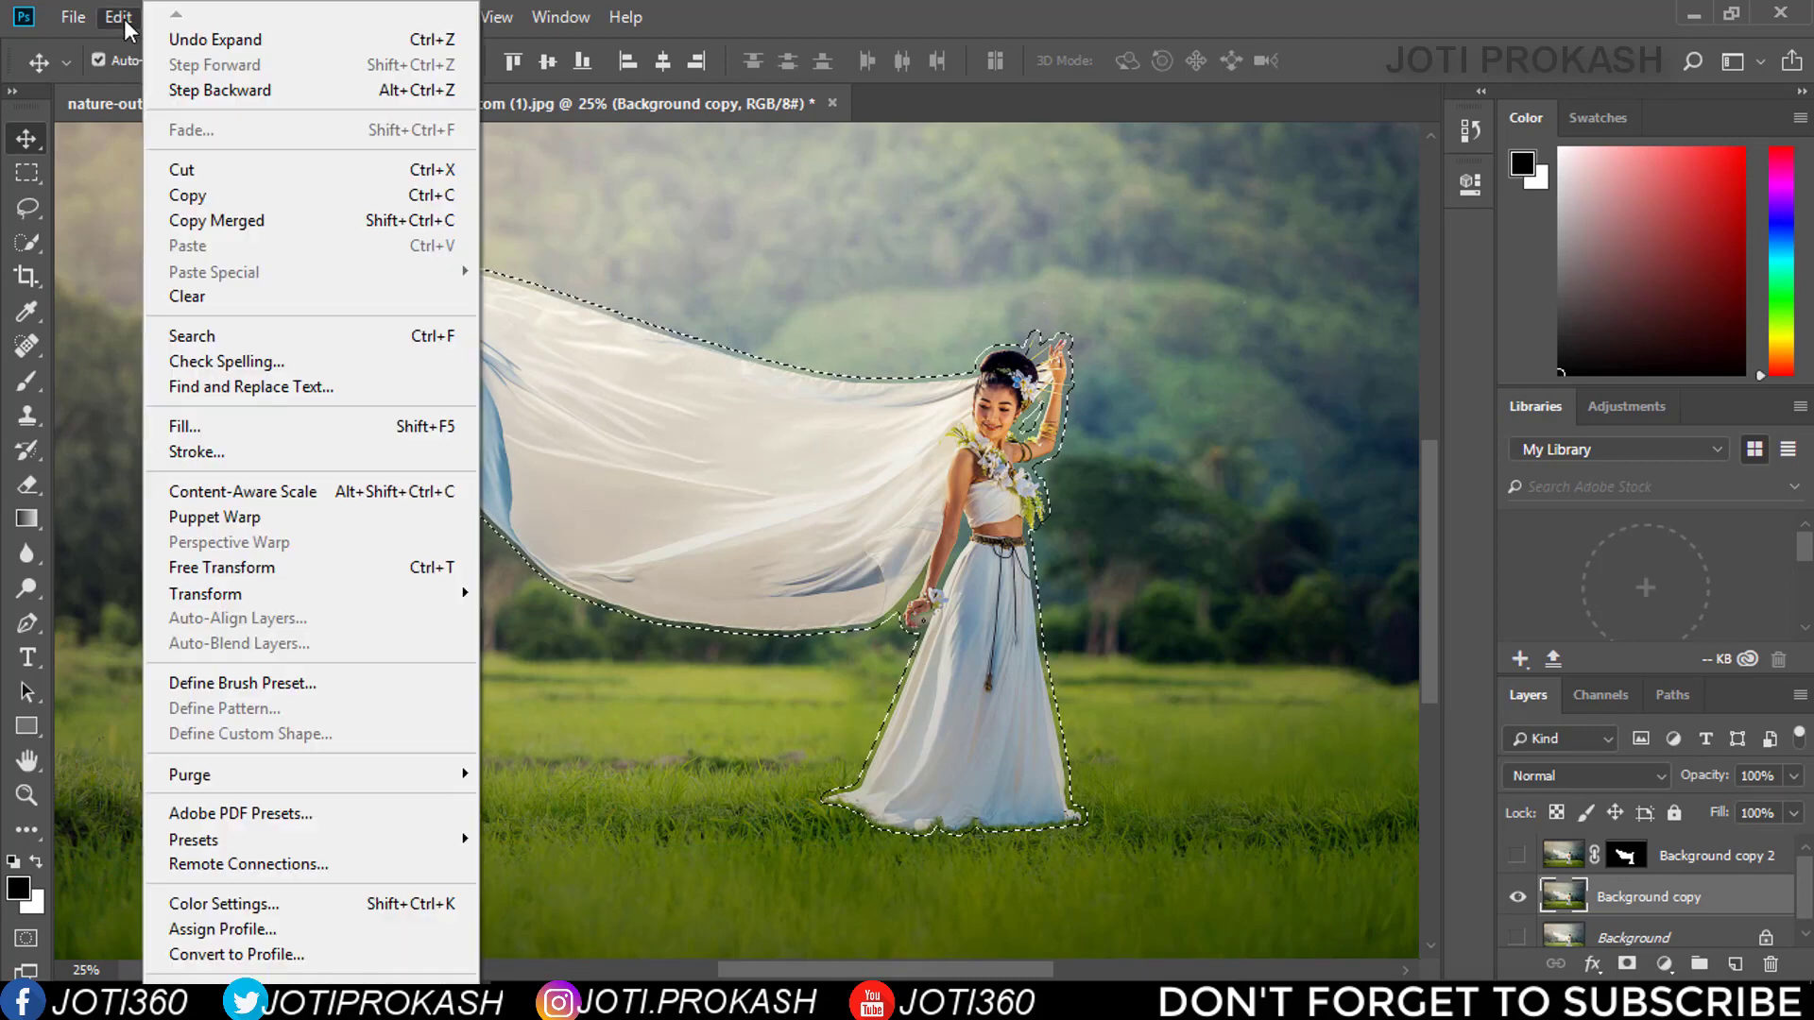
click(227, 425)
click(1451, 247)
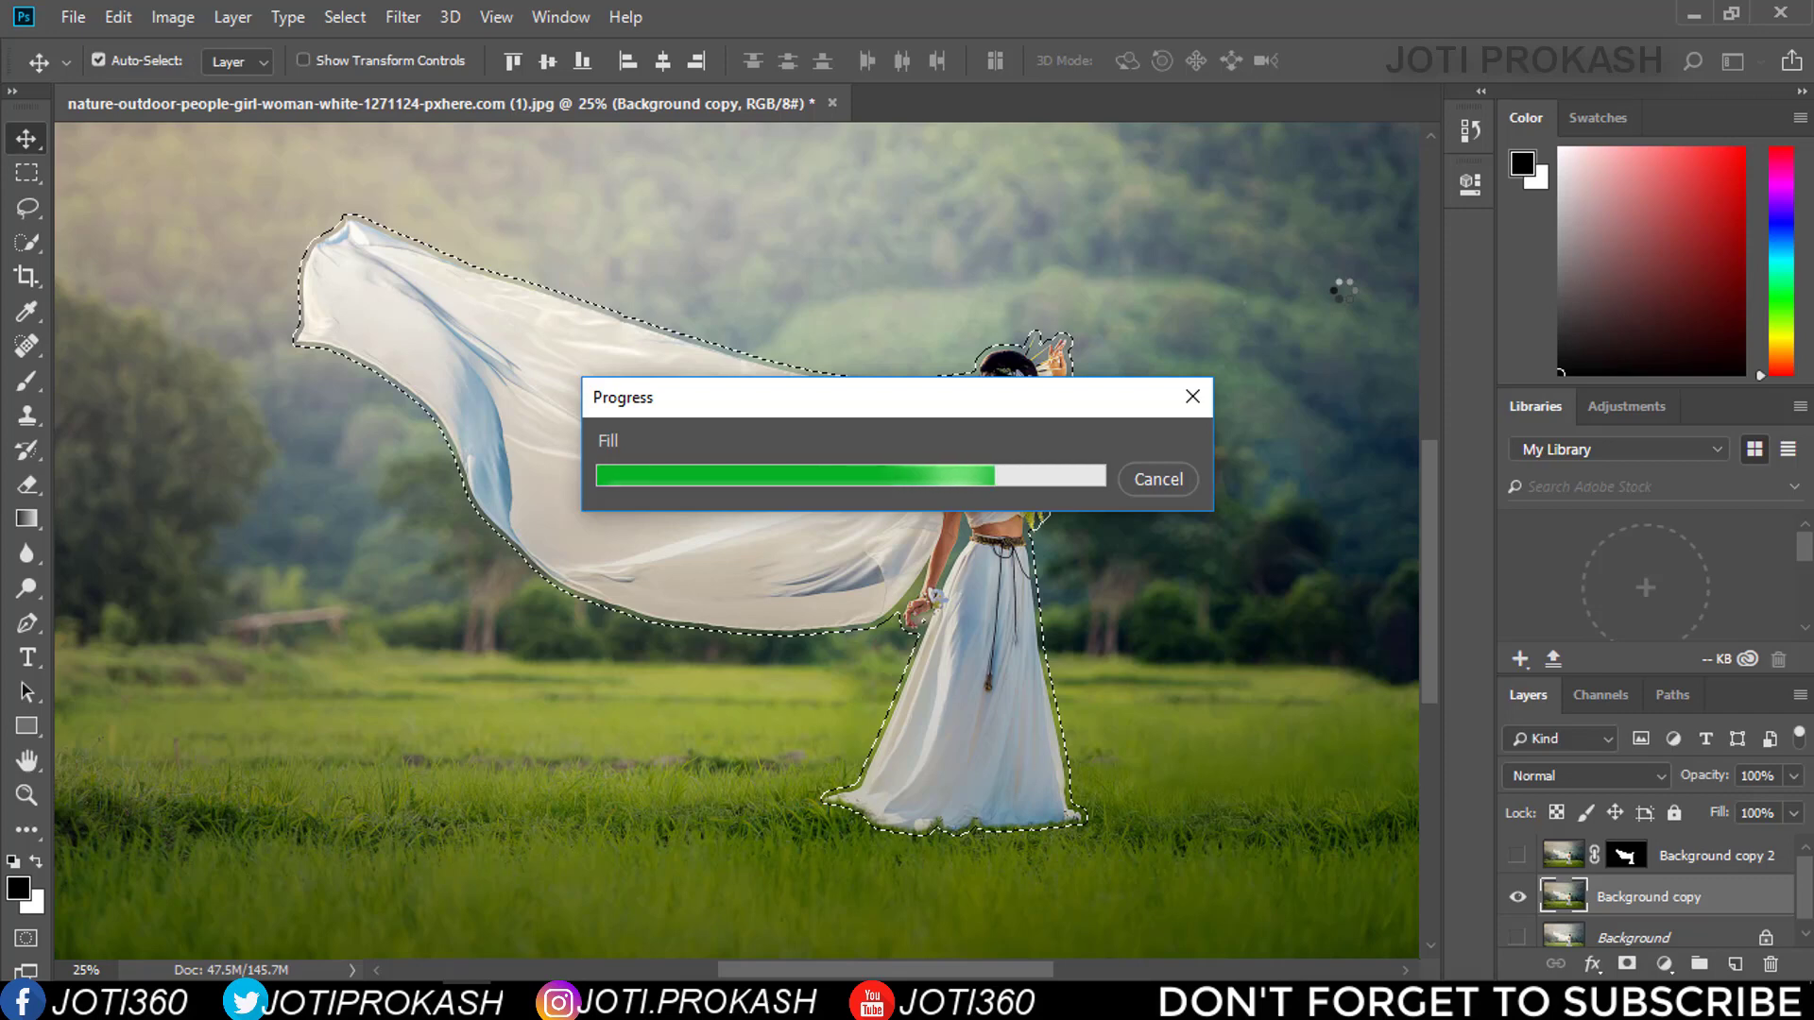
Deselect, compare with the cutout layer, and duplicate the cleaned background as Background copy 3
click(345, 17)
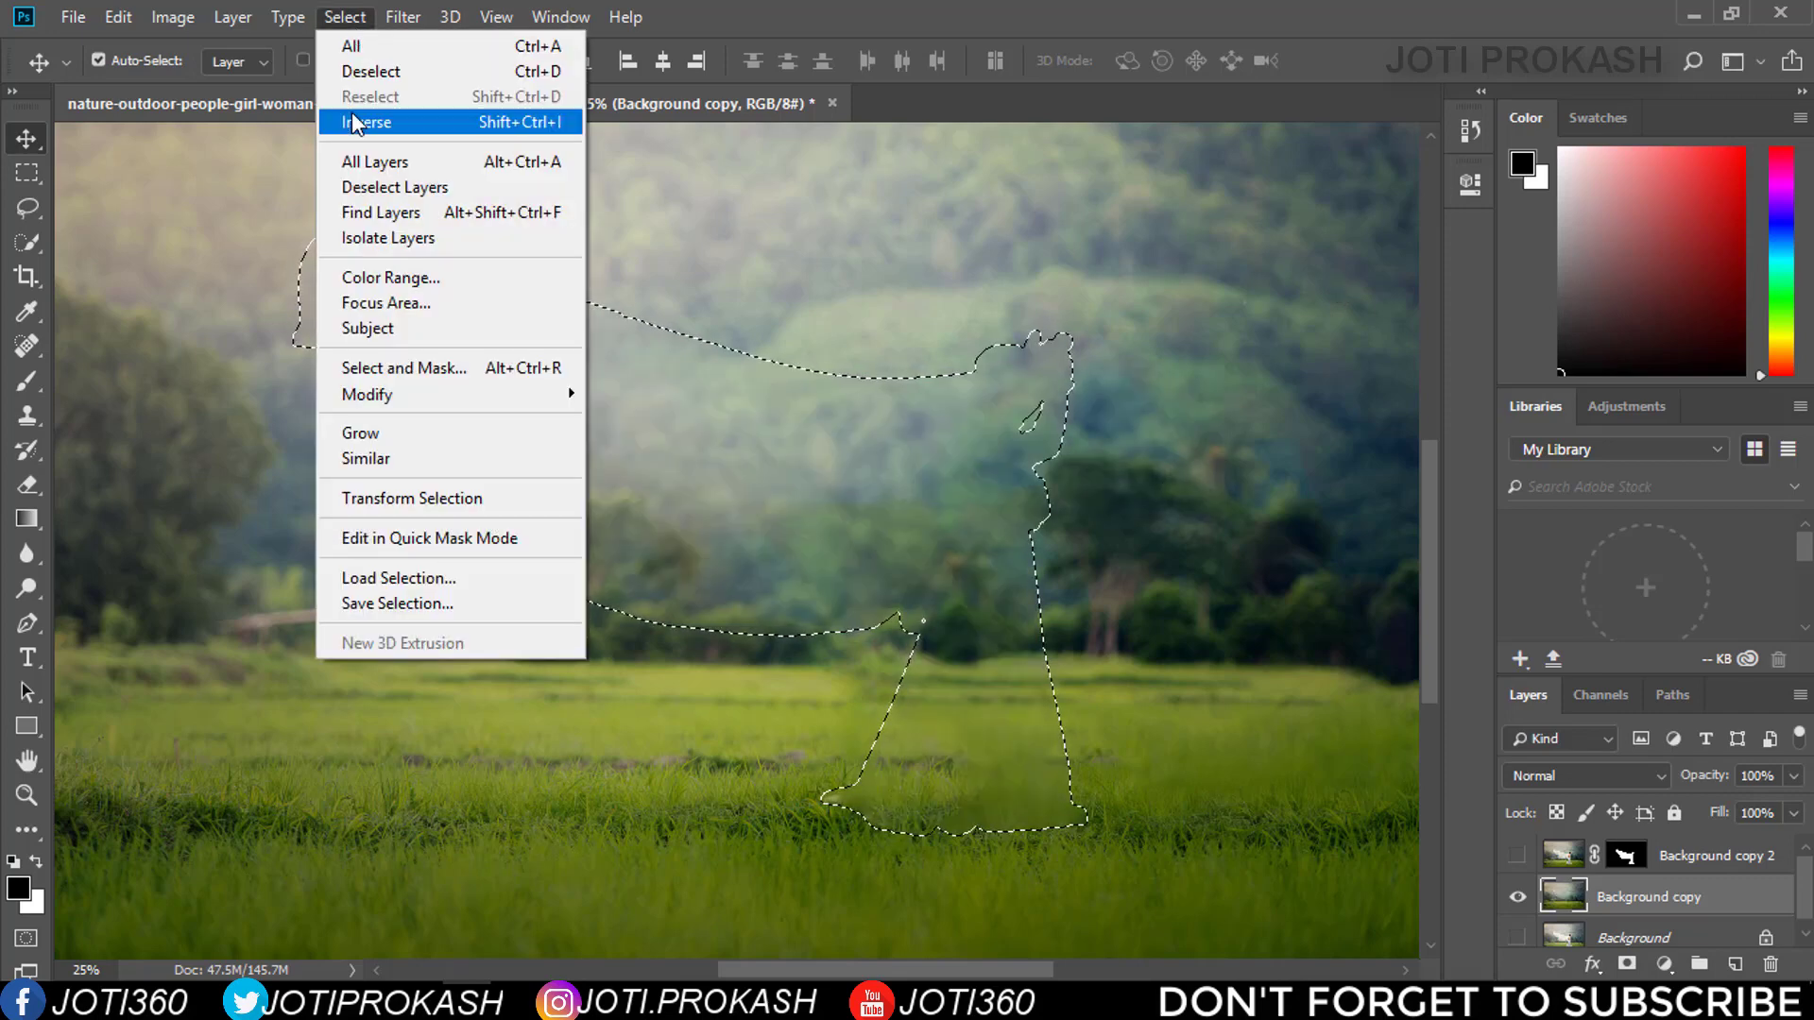
click(364, 73)
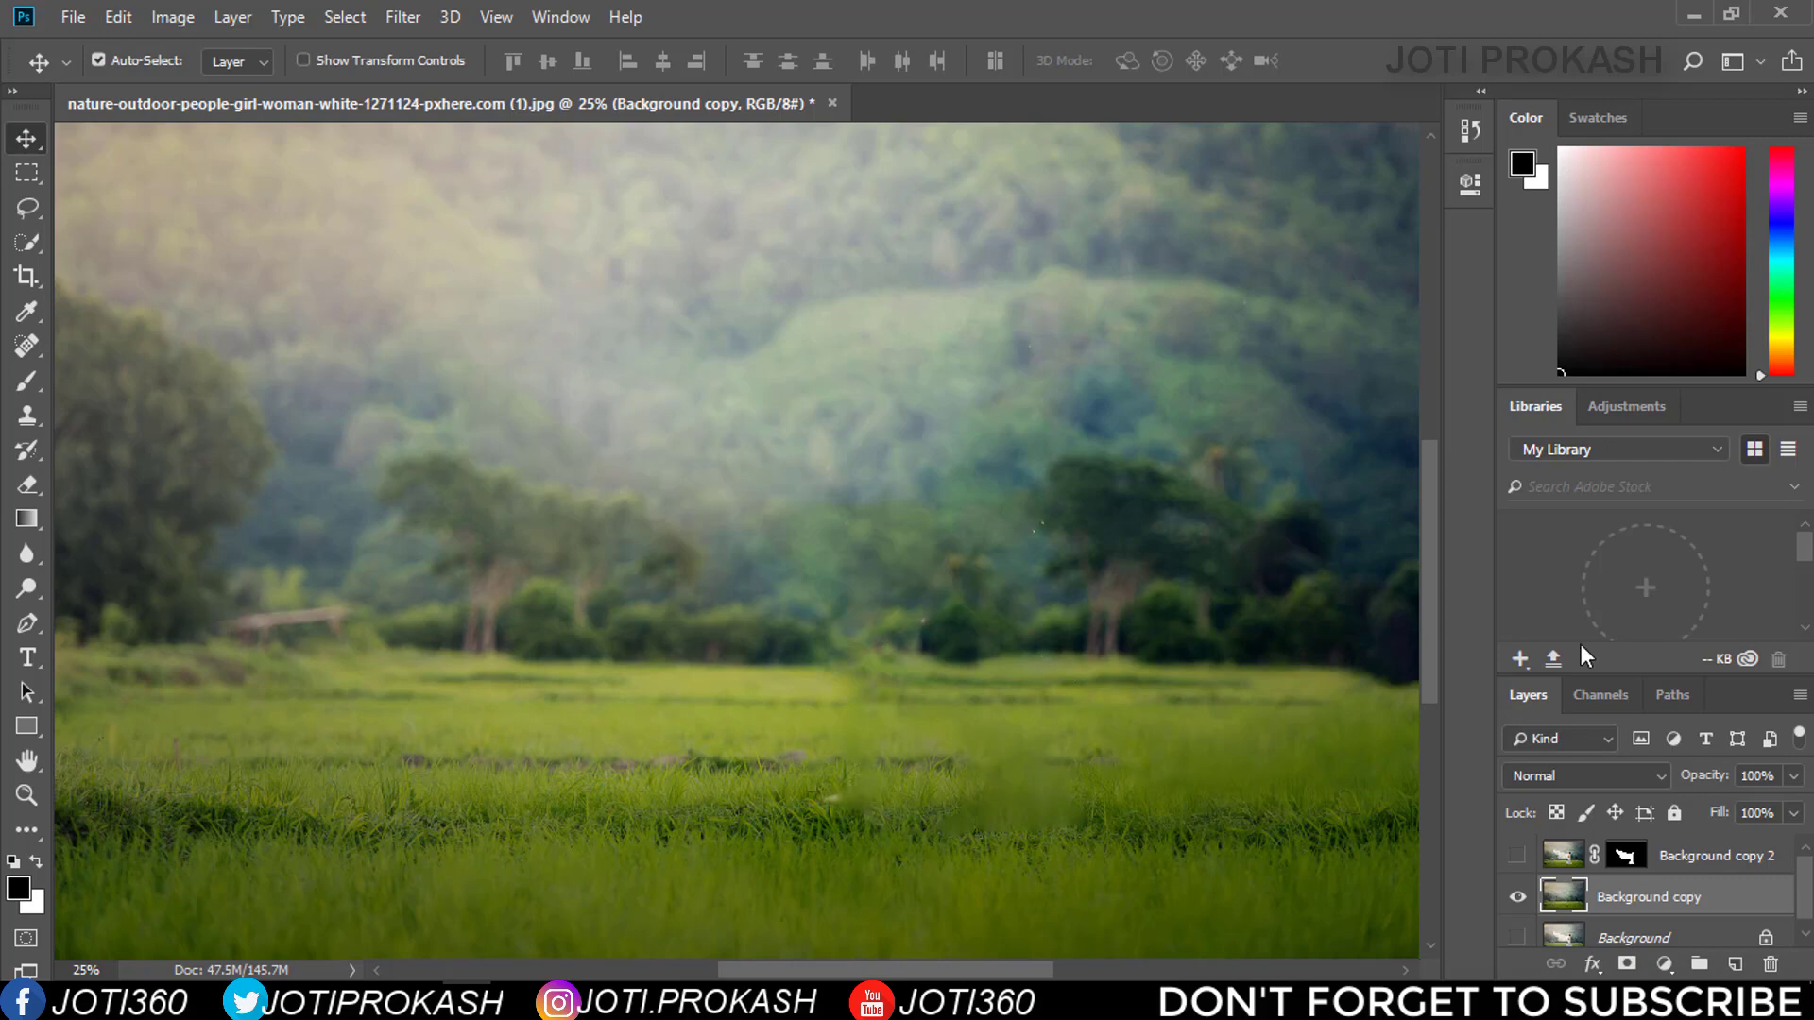
click(1519, 855)
click(1520, 855)
click(1519, 855)
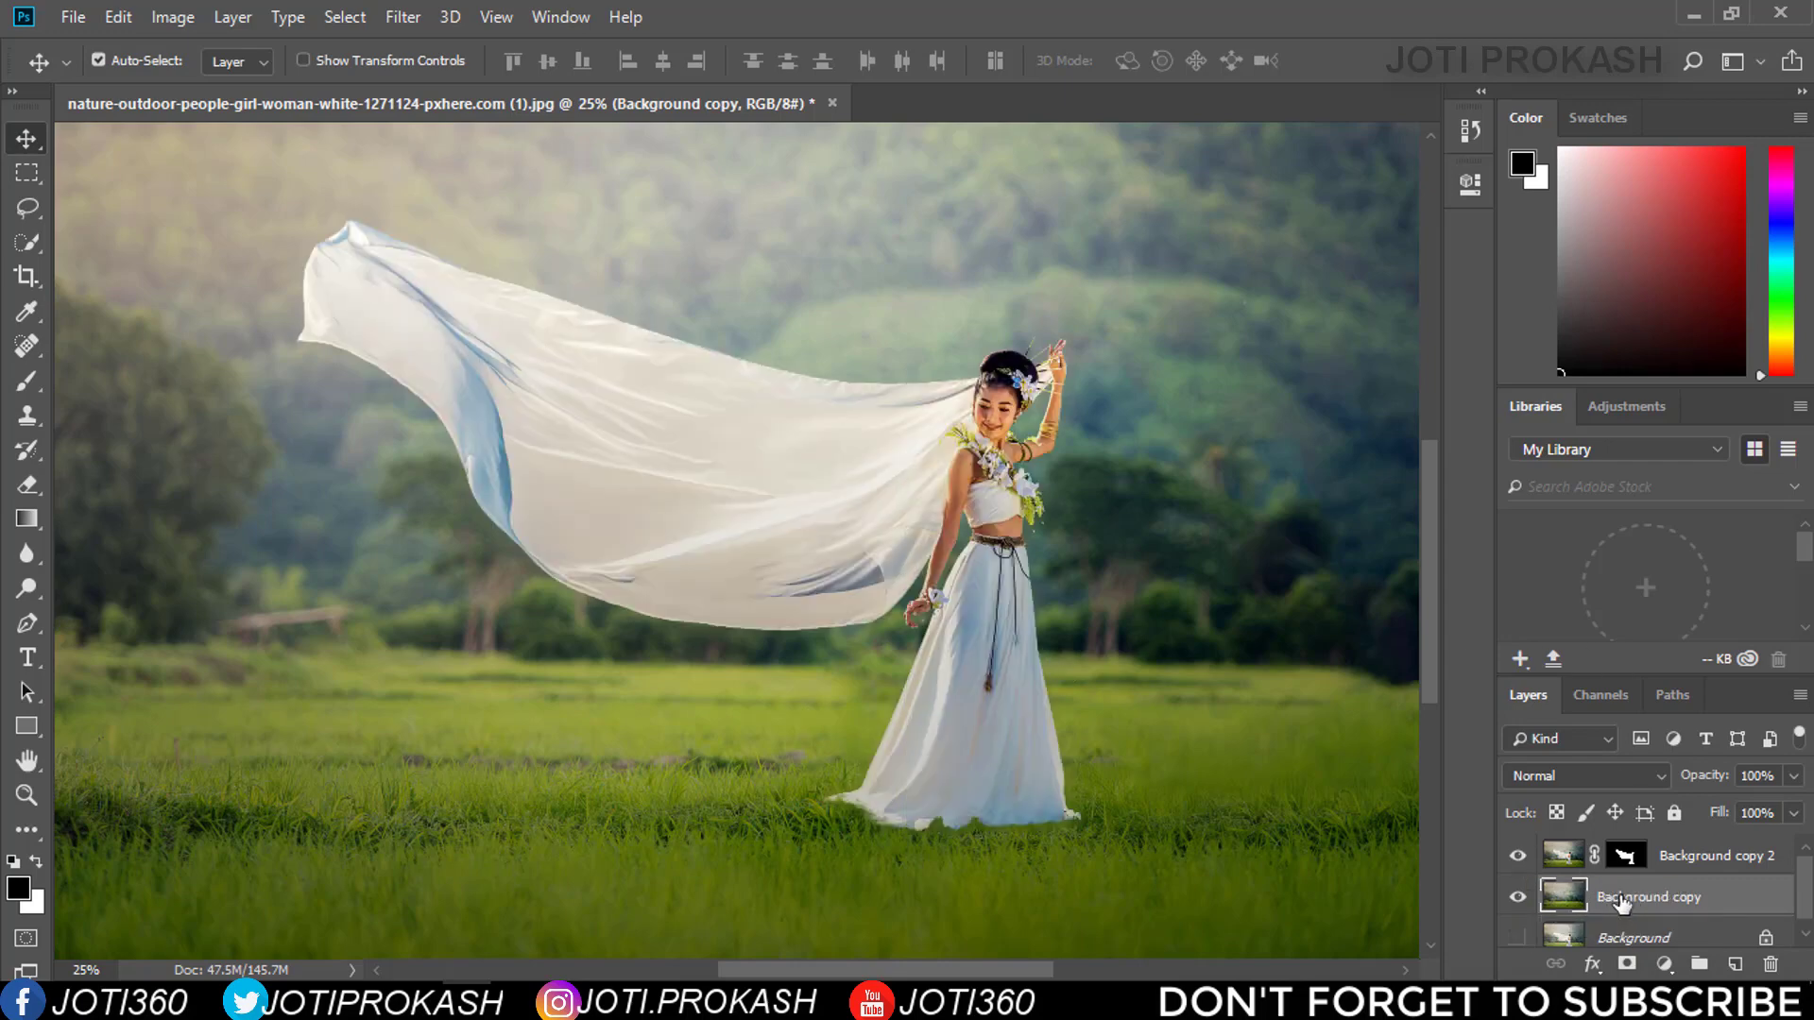
key(ctrl+j)
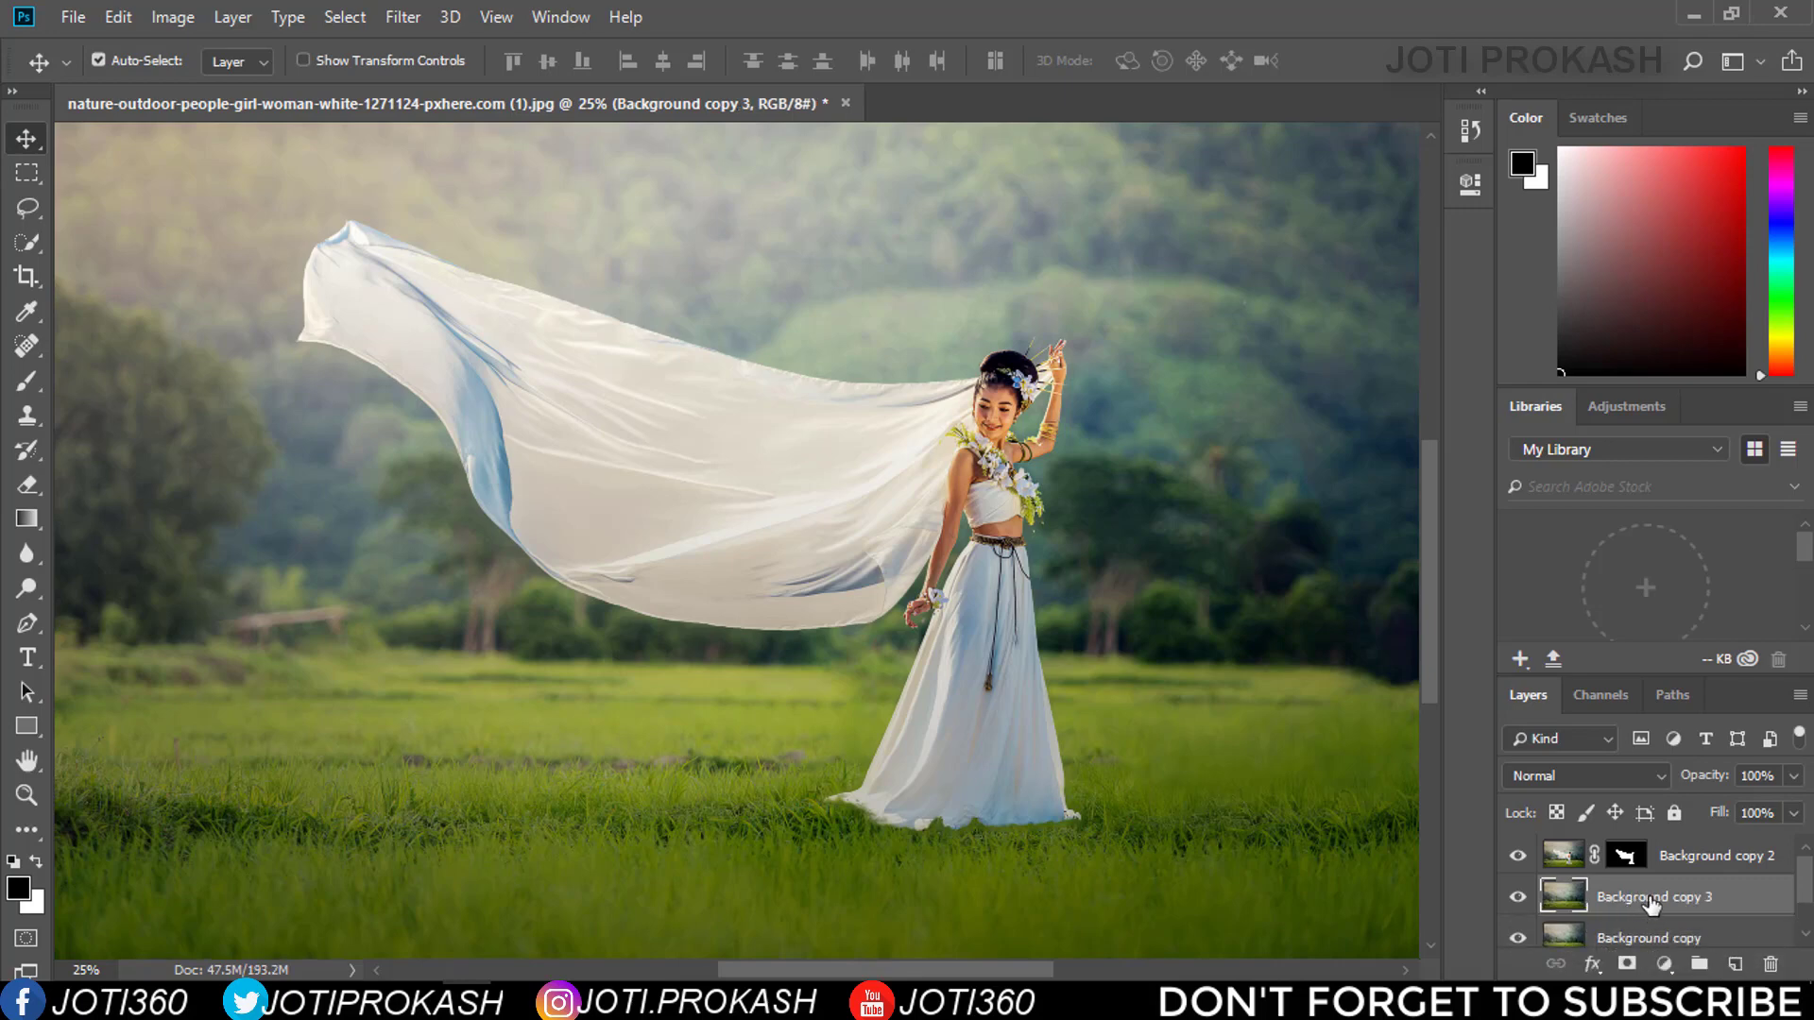
Apply a Tilt-Shift blur with the focus band moved down onto the grass and 102 px blur
click(403, 17)
mouse_move(439, 344)
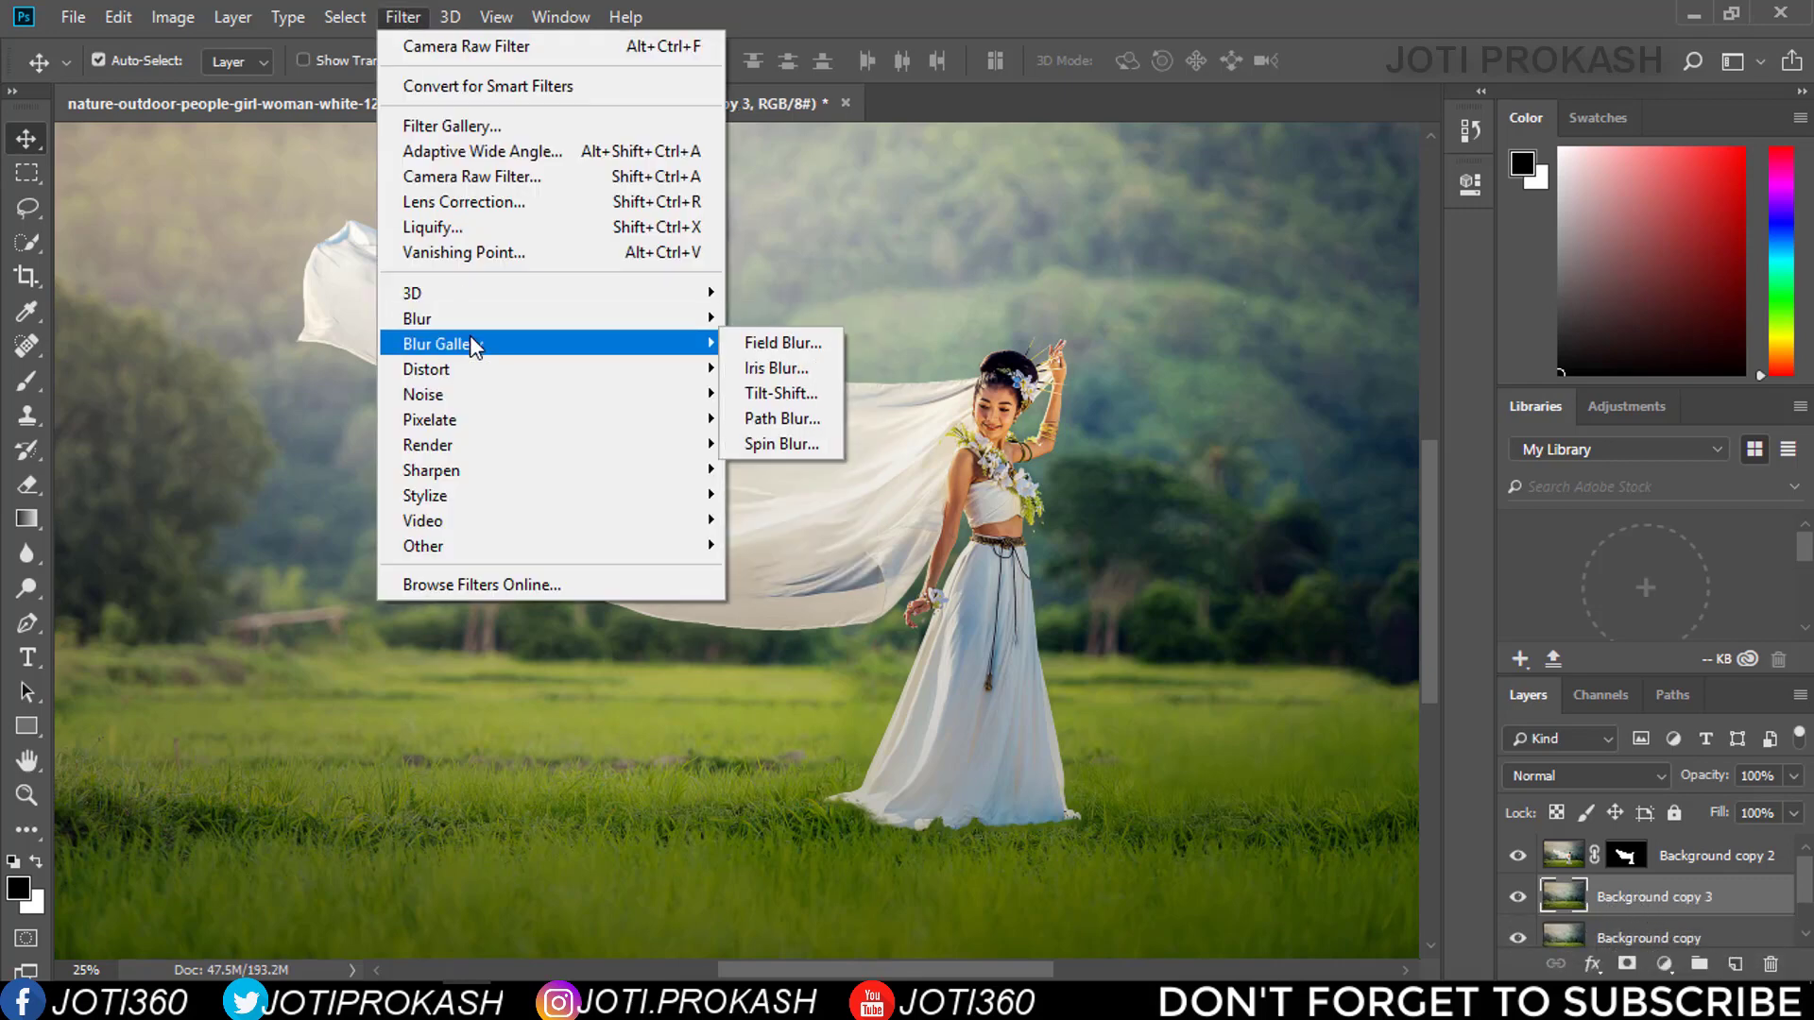
click(767, 393)
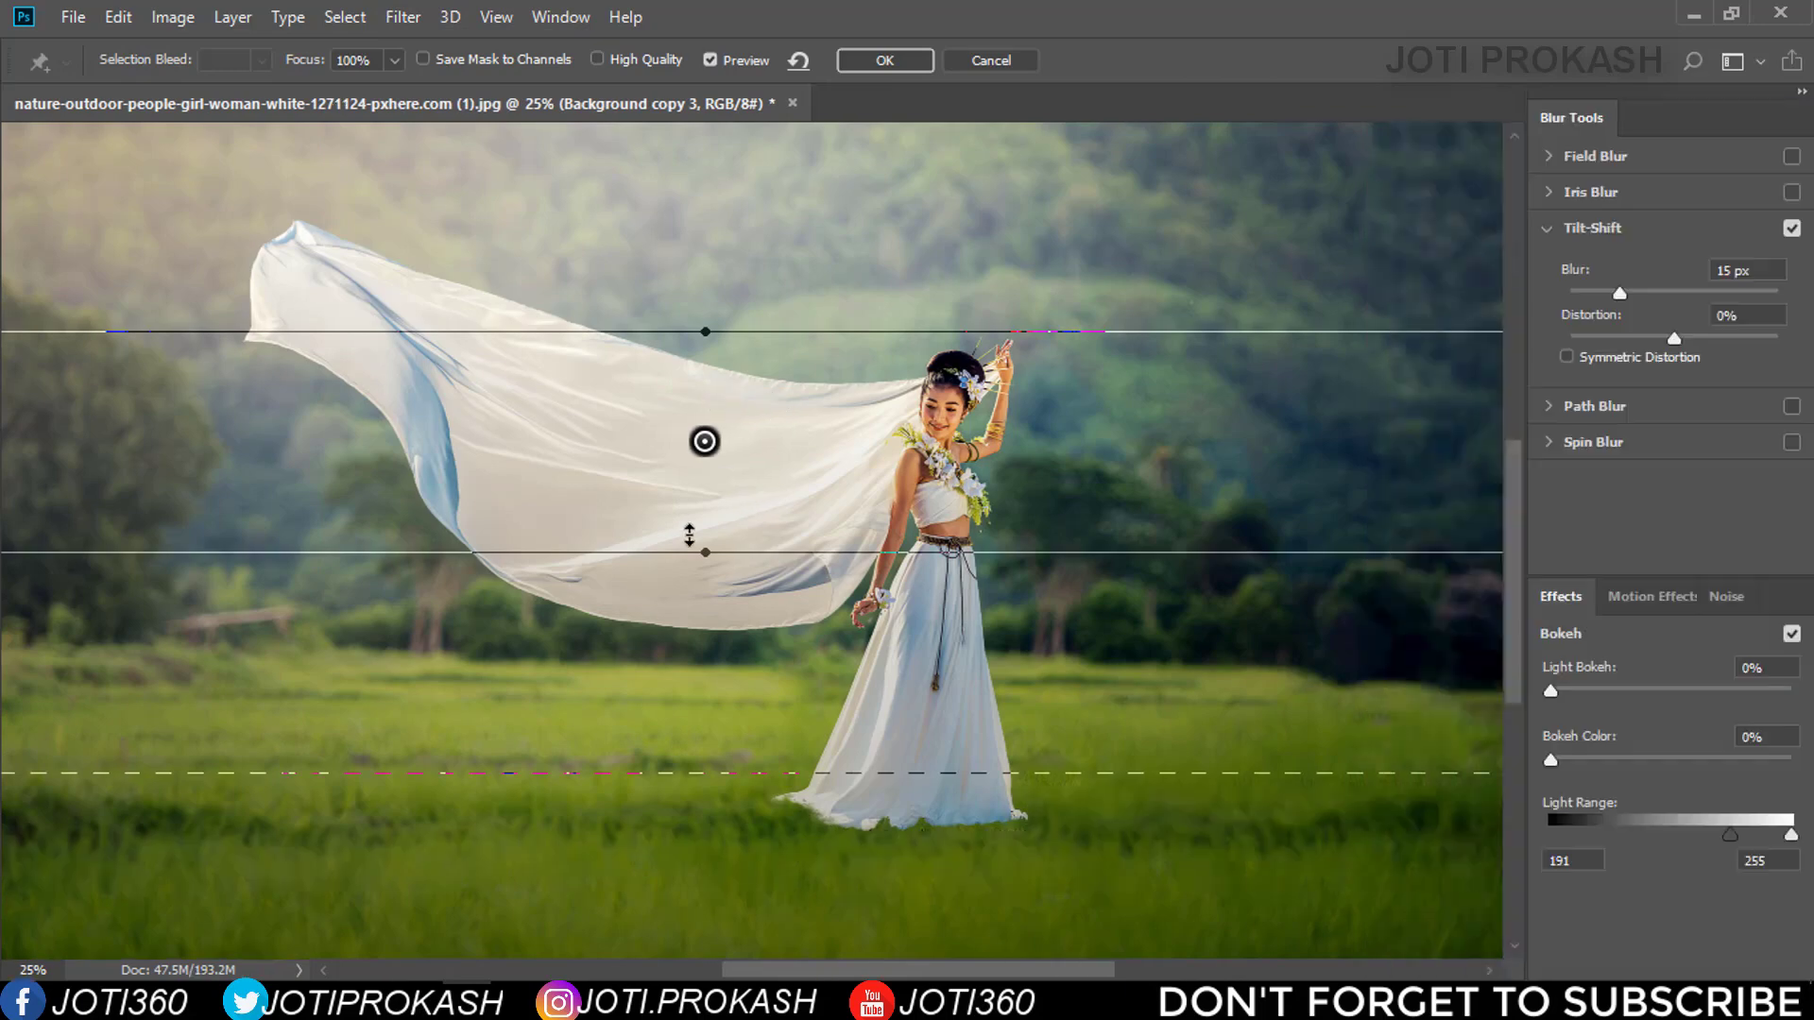
mouse_move(705, 442)
mouse_down()
mouse_move(700, 519)
mouse_move(757, 778)
mouse_up()
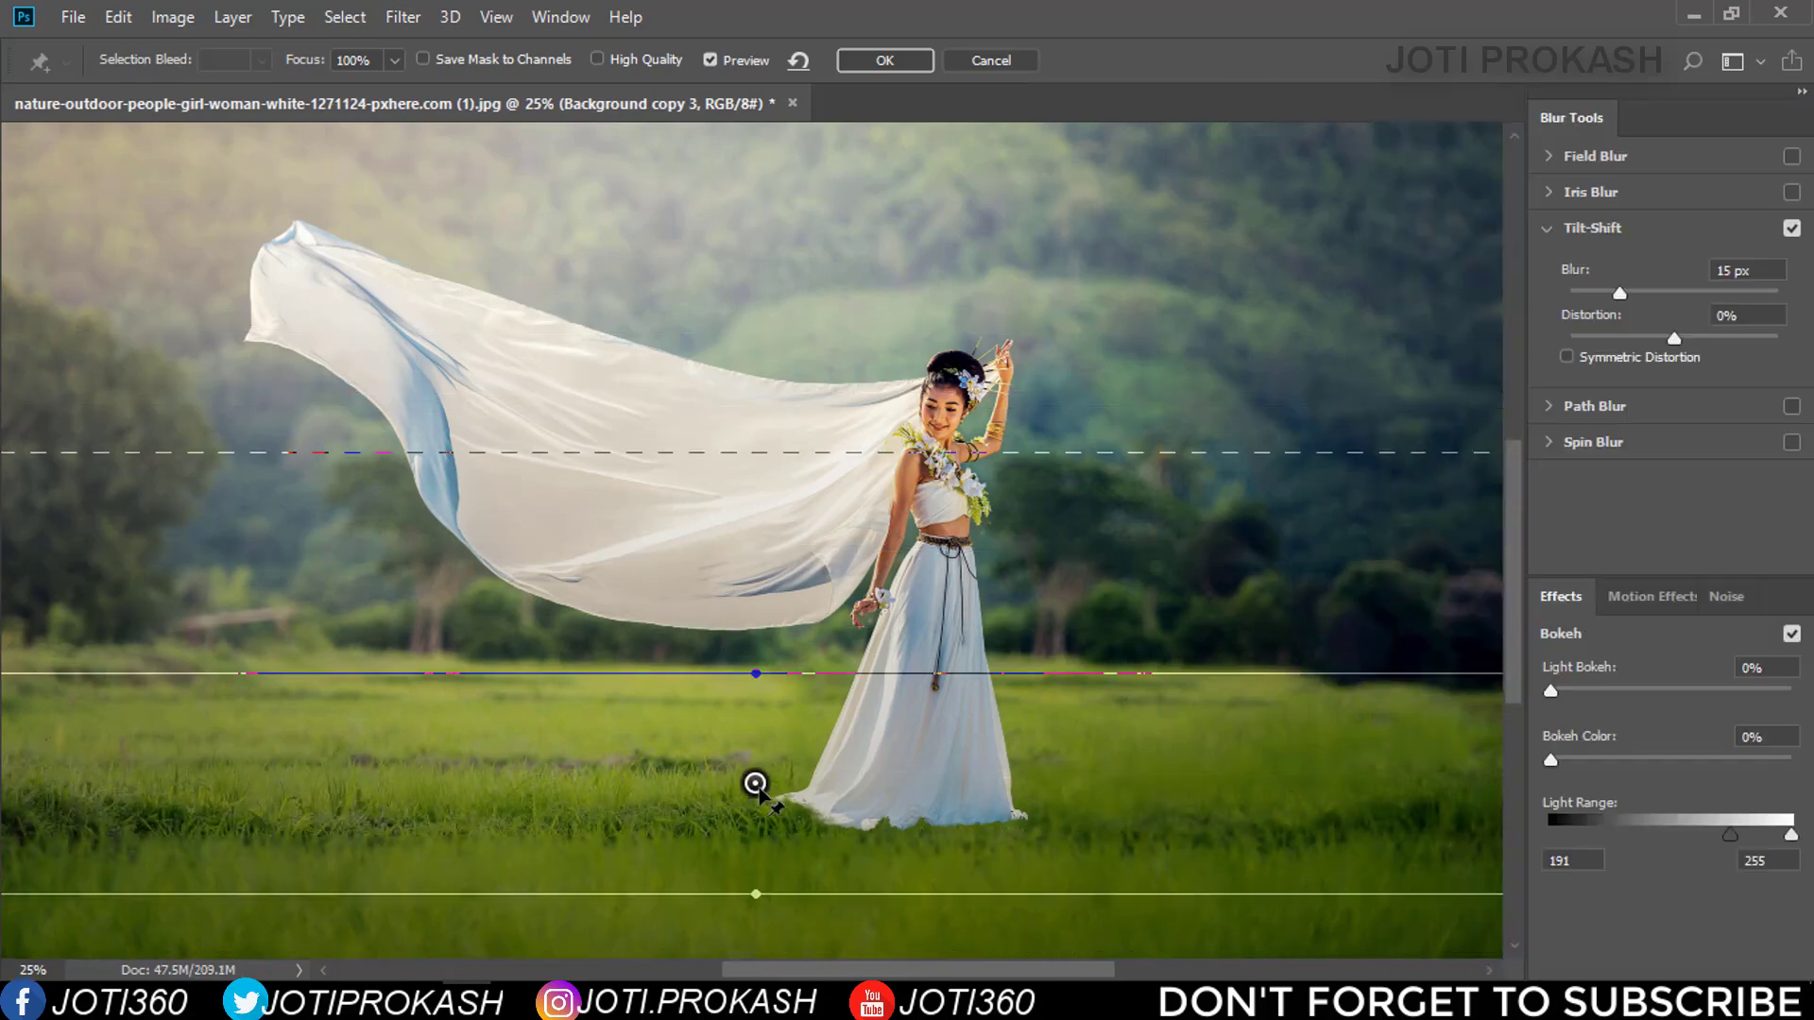
key(ctrl+minus)
drag(777, 712, 774, 781)
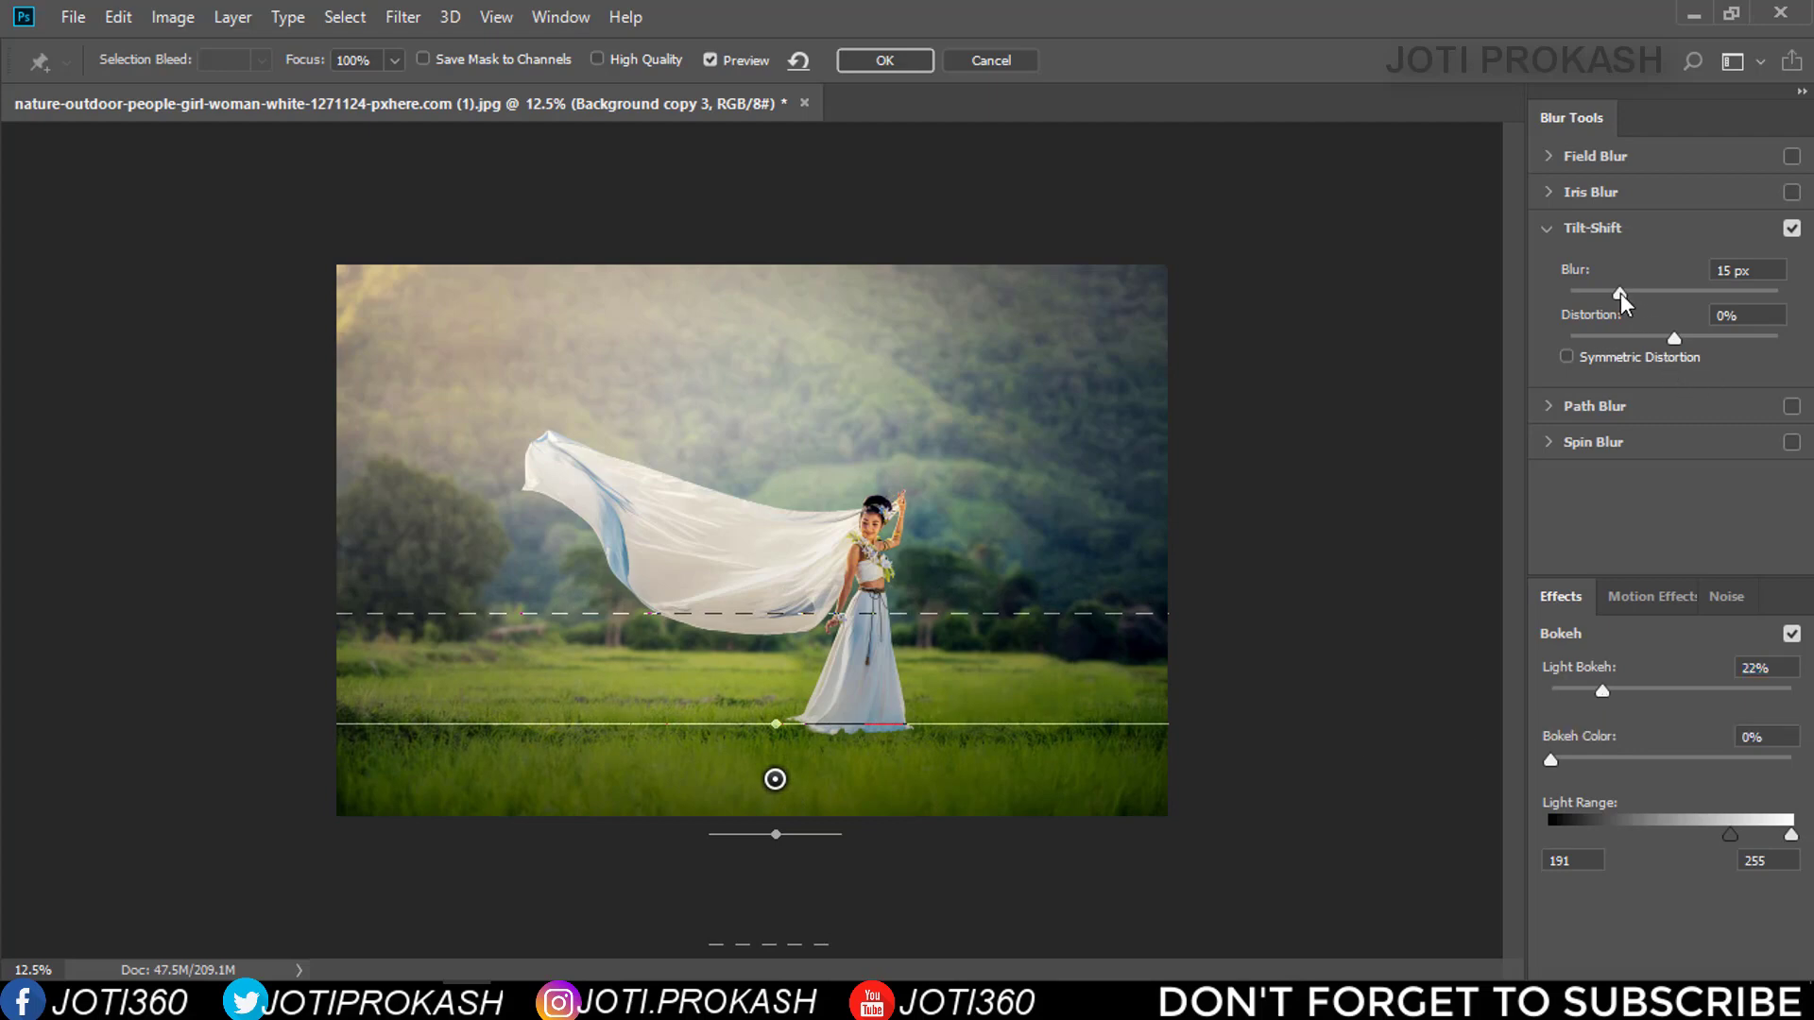
click(1791, 157)
drag(1619, 293, 1680, 291)
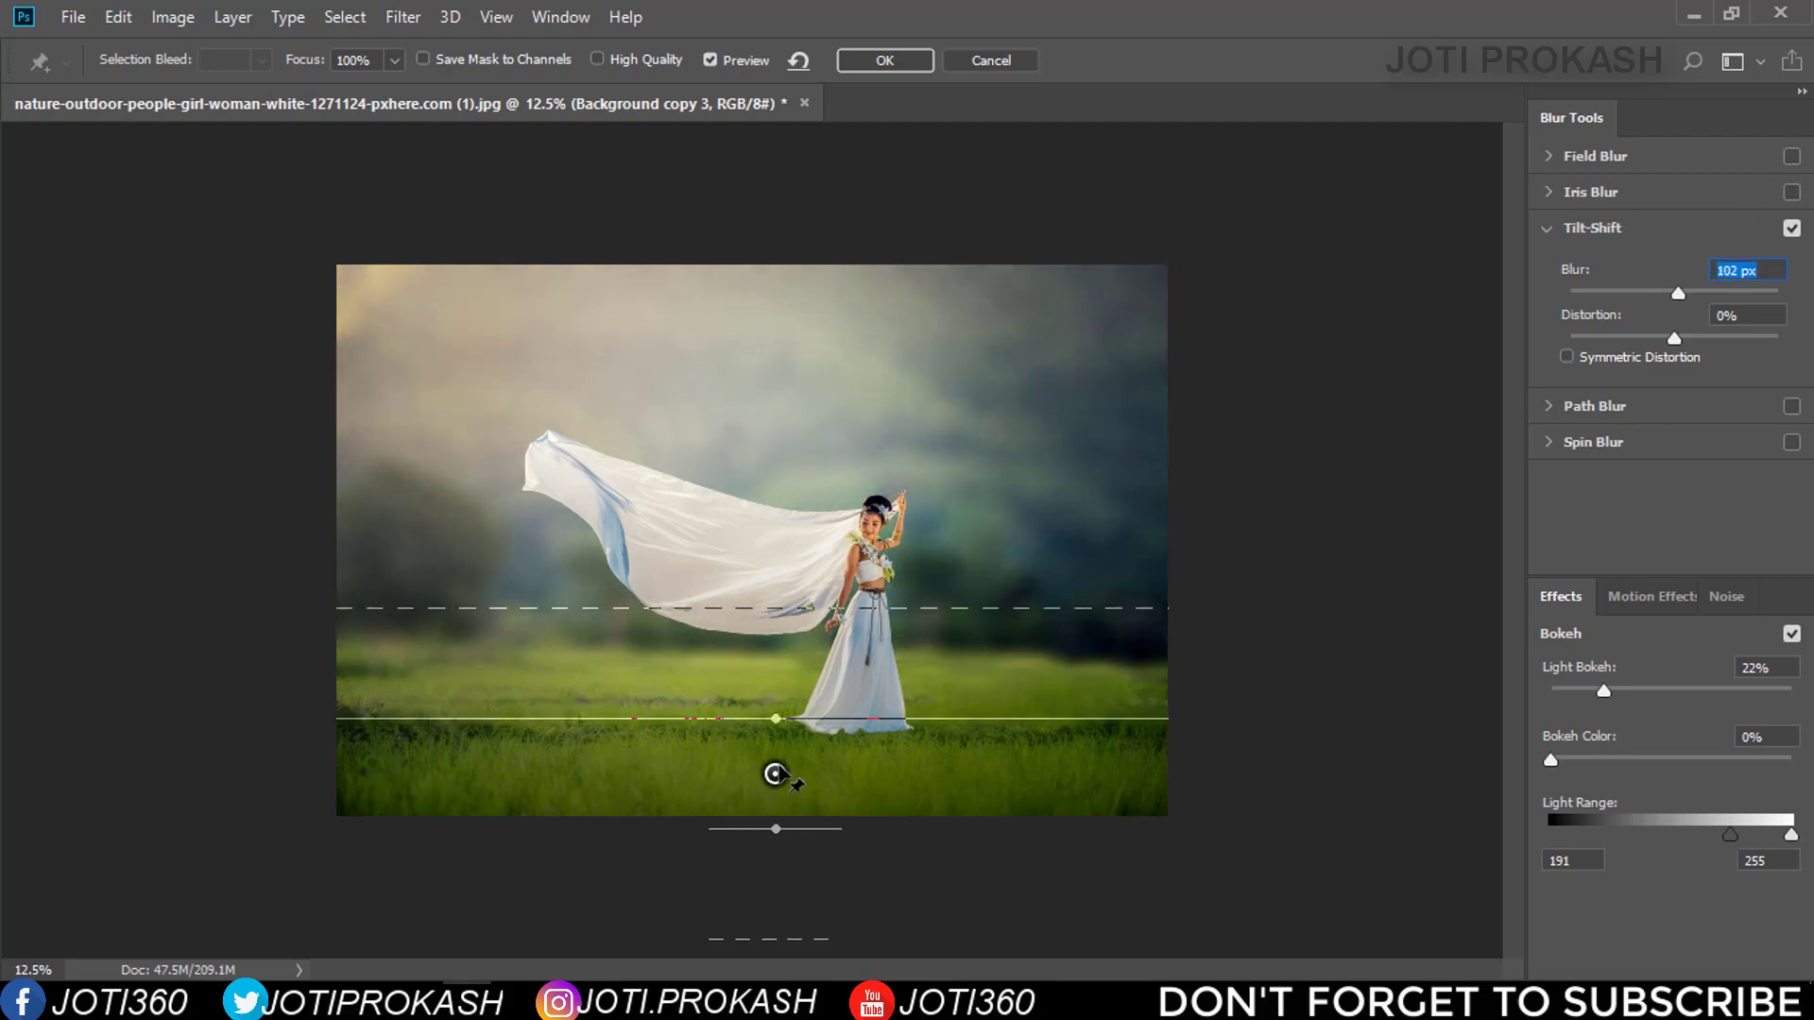
drag(775, 779, 768, 764)
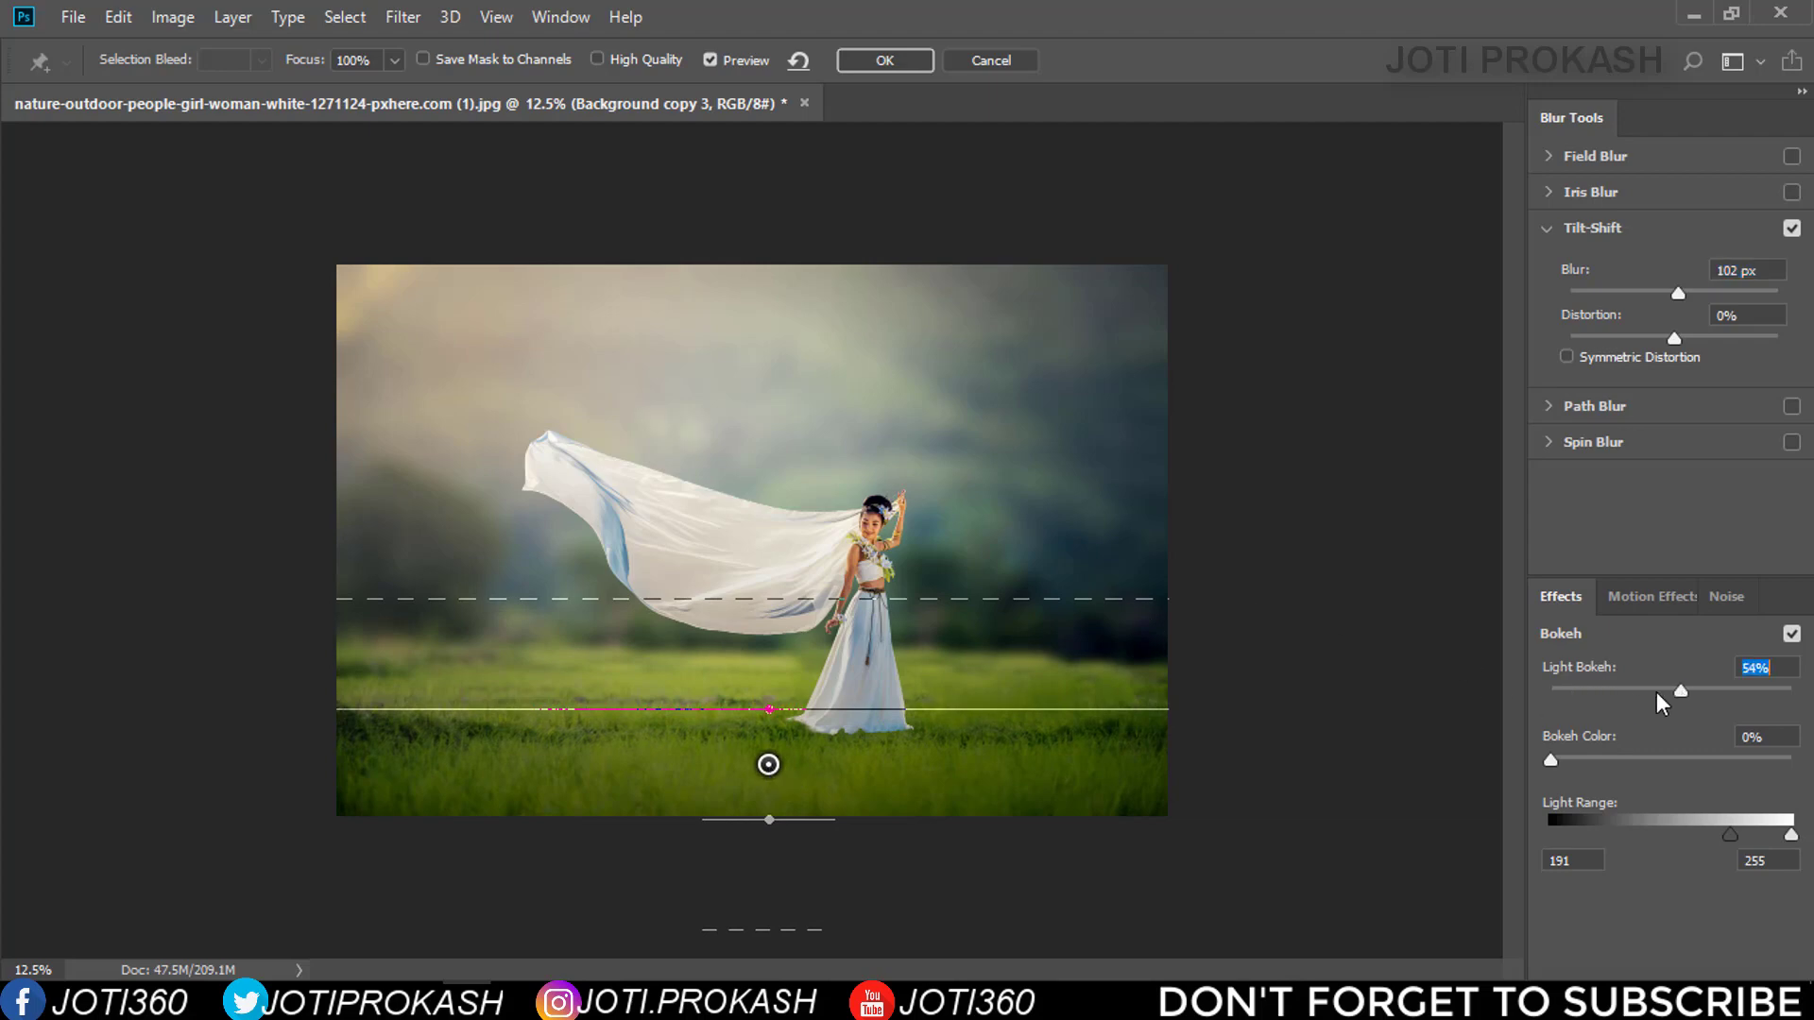
Raise Light Bokeh and set Bokeh Color to 40%, then apply the blur
drag(1657, 691, 1703, 687)
drag(1646, 752, 1614, 756)
drag(1730, 835, 1727, 835)
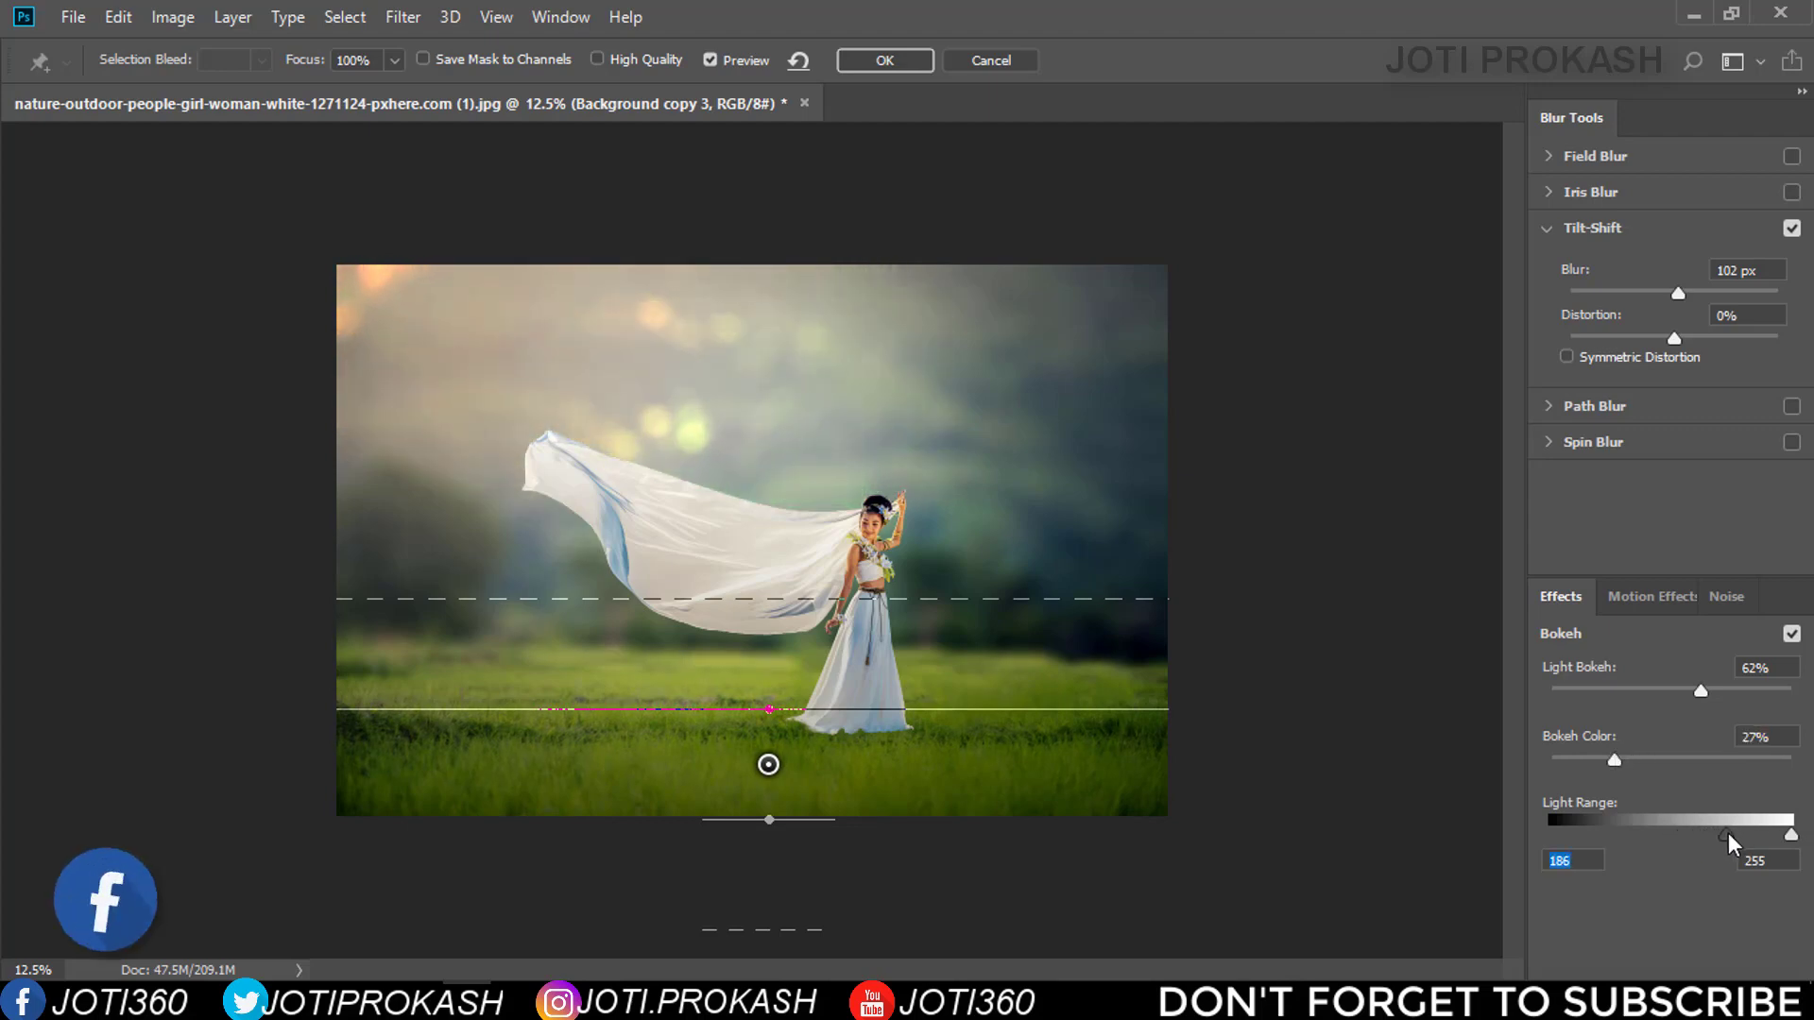
click(1632, 760)
mouse_move(1608, 762)
mouse_down()
mouse_move(1568, 762)
mouse_move(1649, 762)
mouse_up()
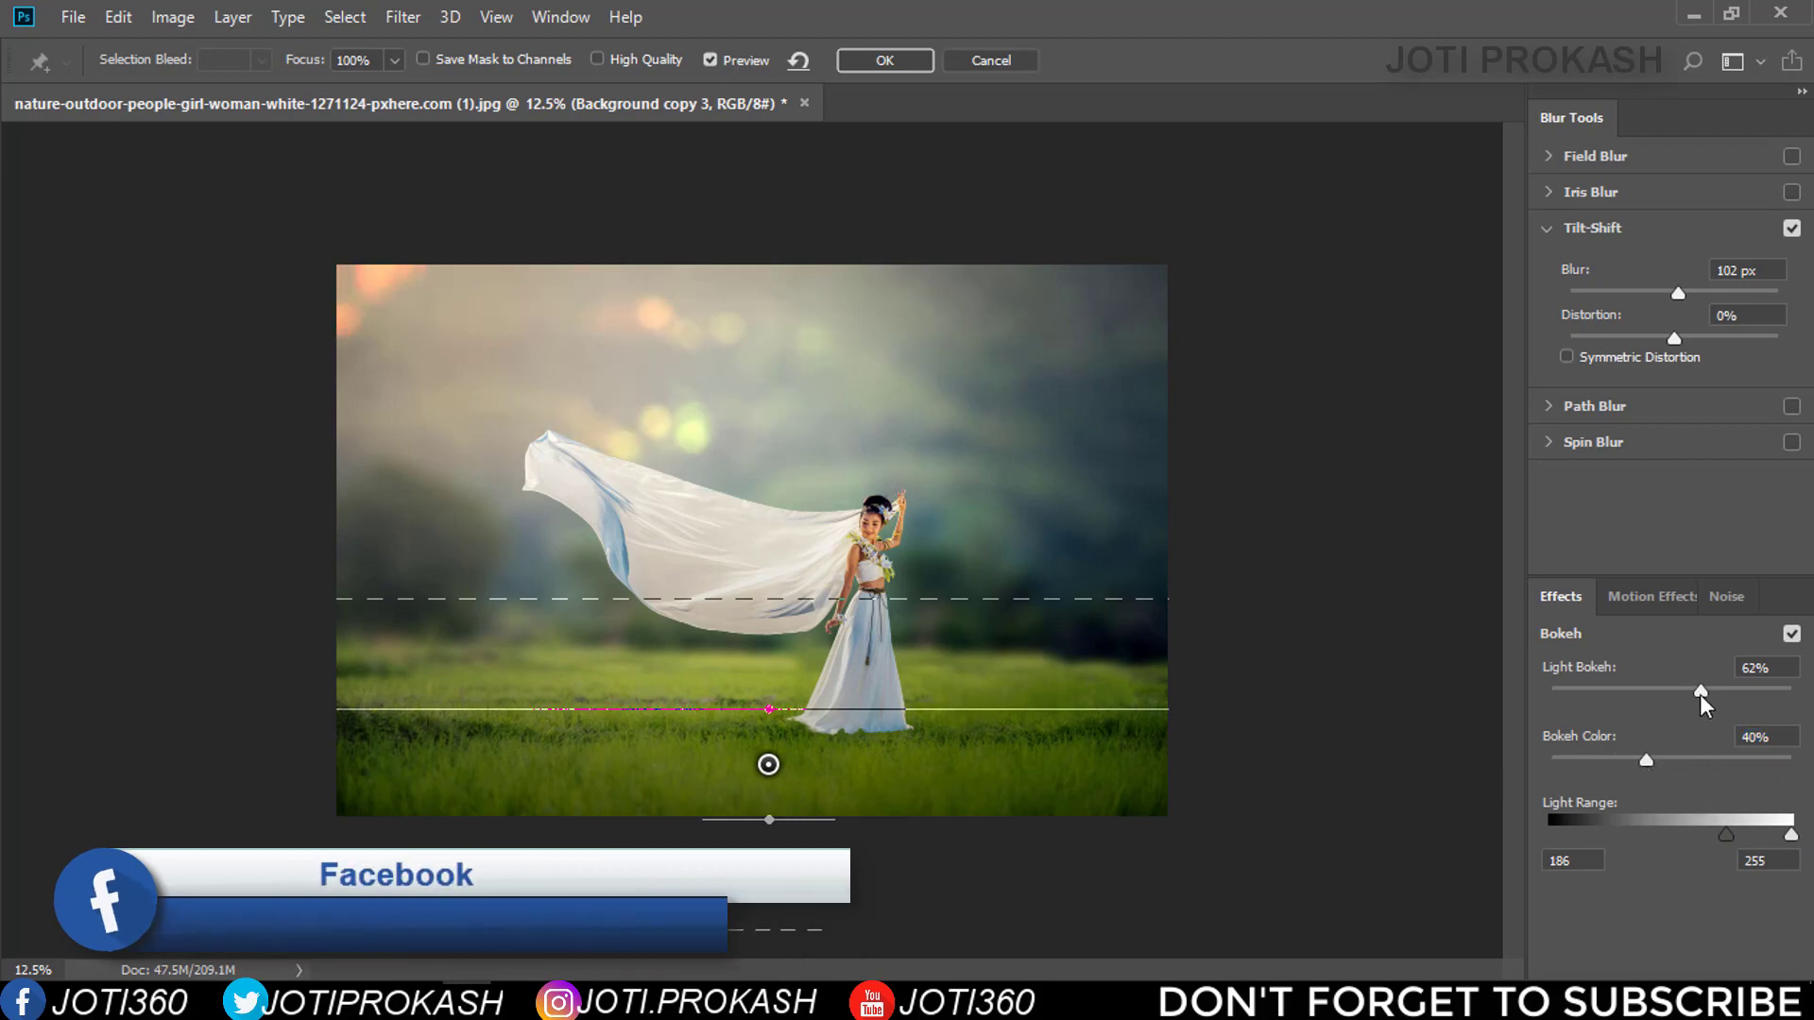
mouse_move(1701, 691)
mouse_down()
mouse_move(1729, 691)
mouse_move(1690, 691)
mouse_up()
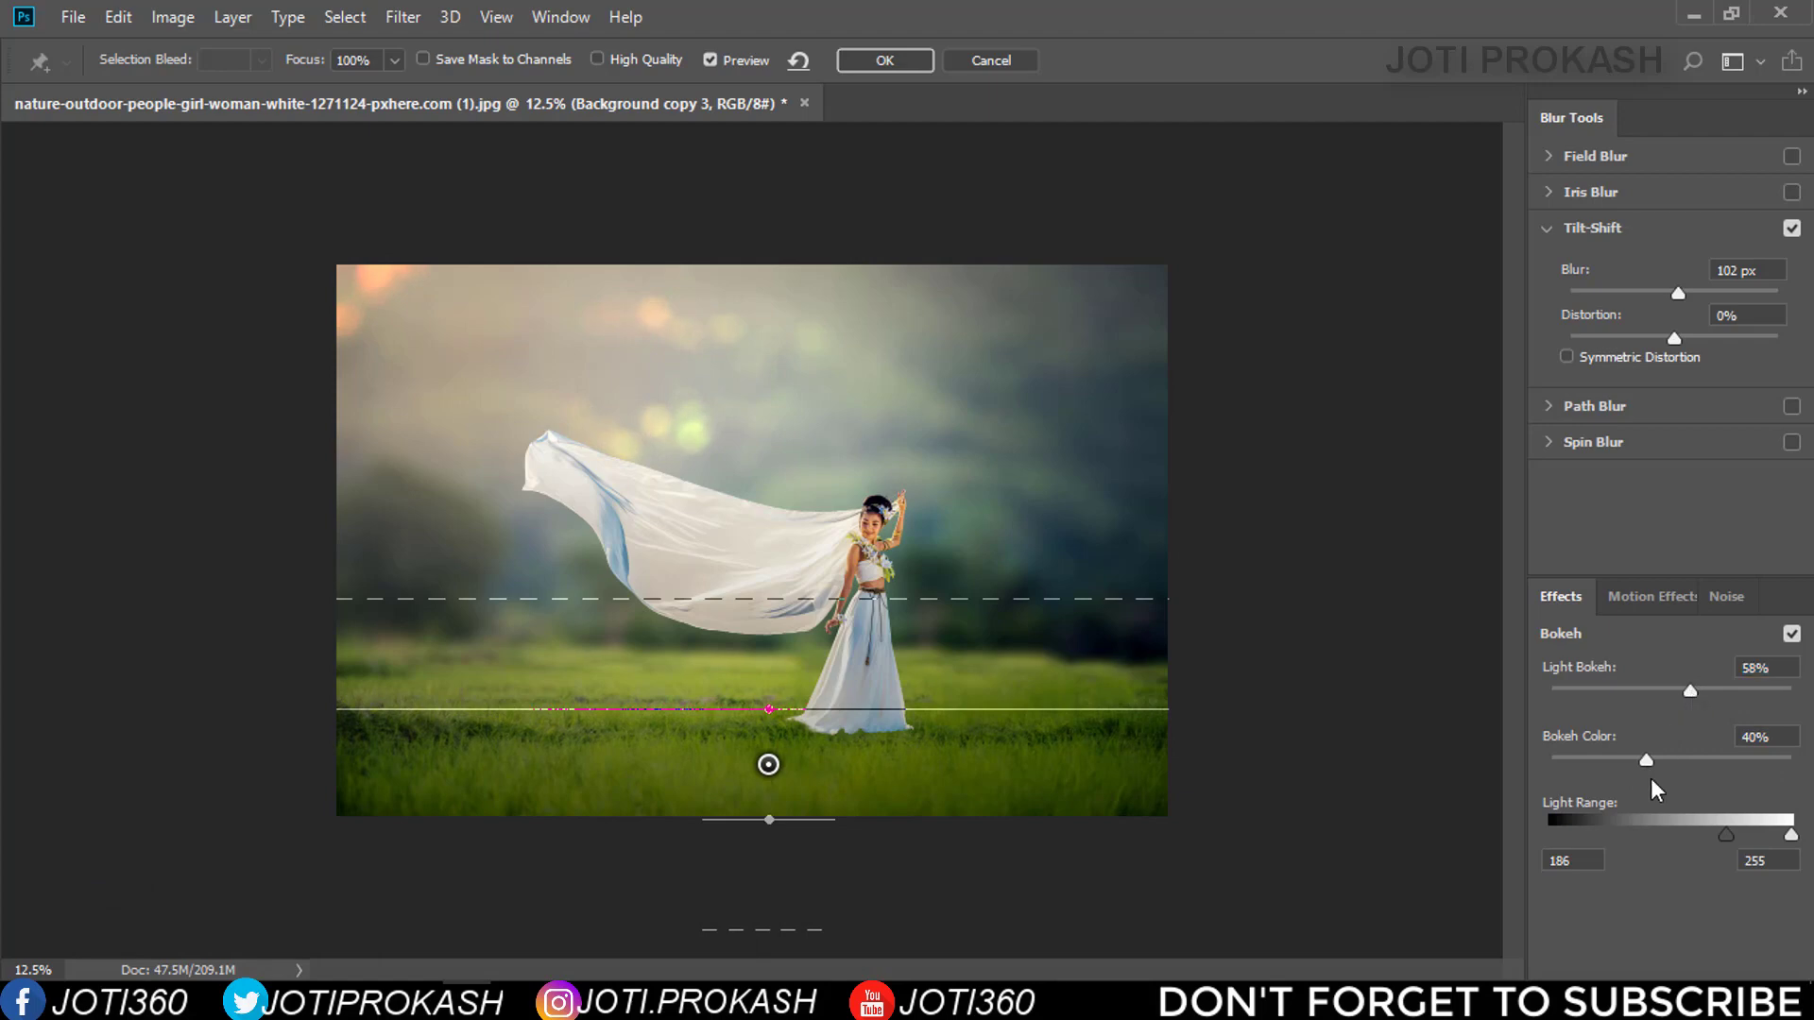
click(900, 62)
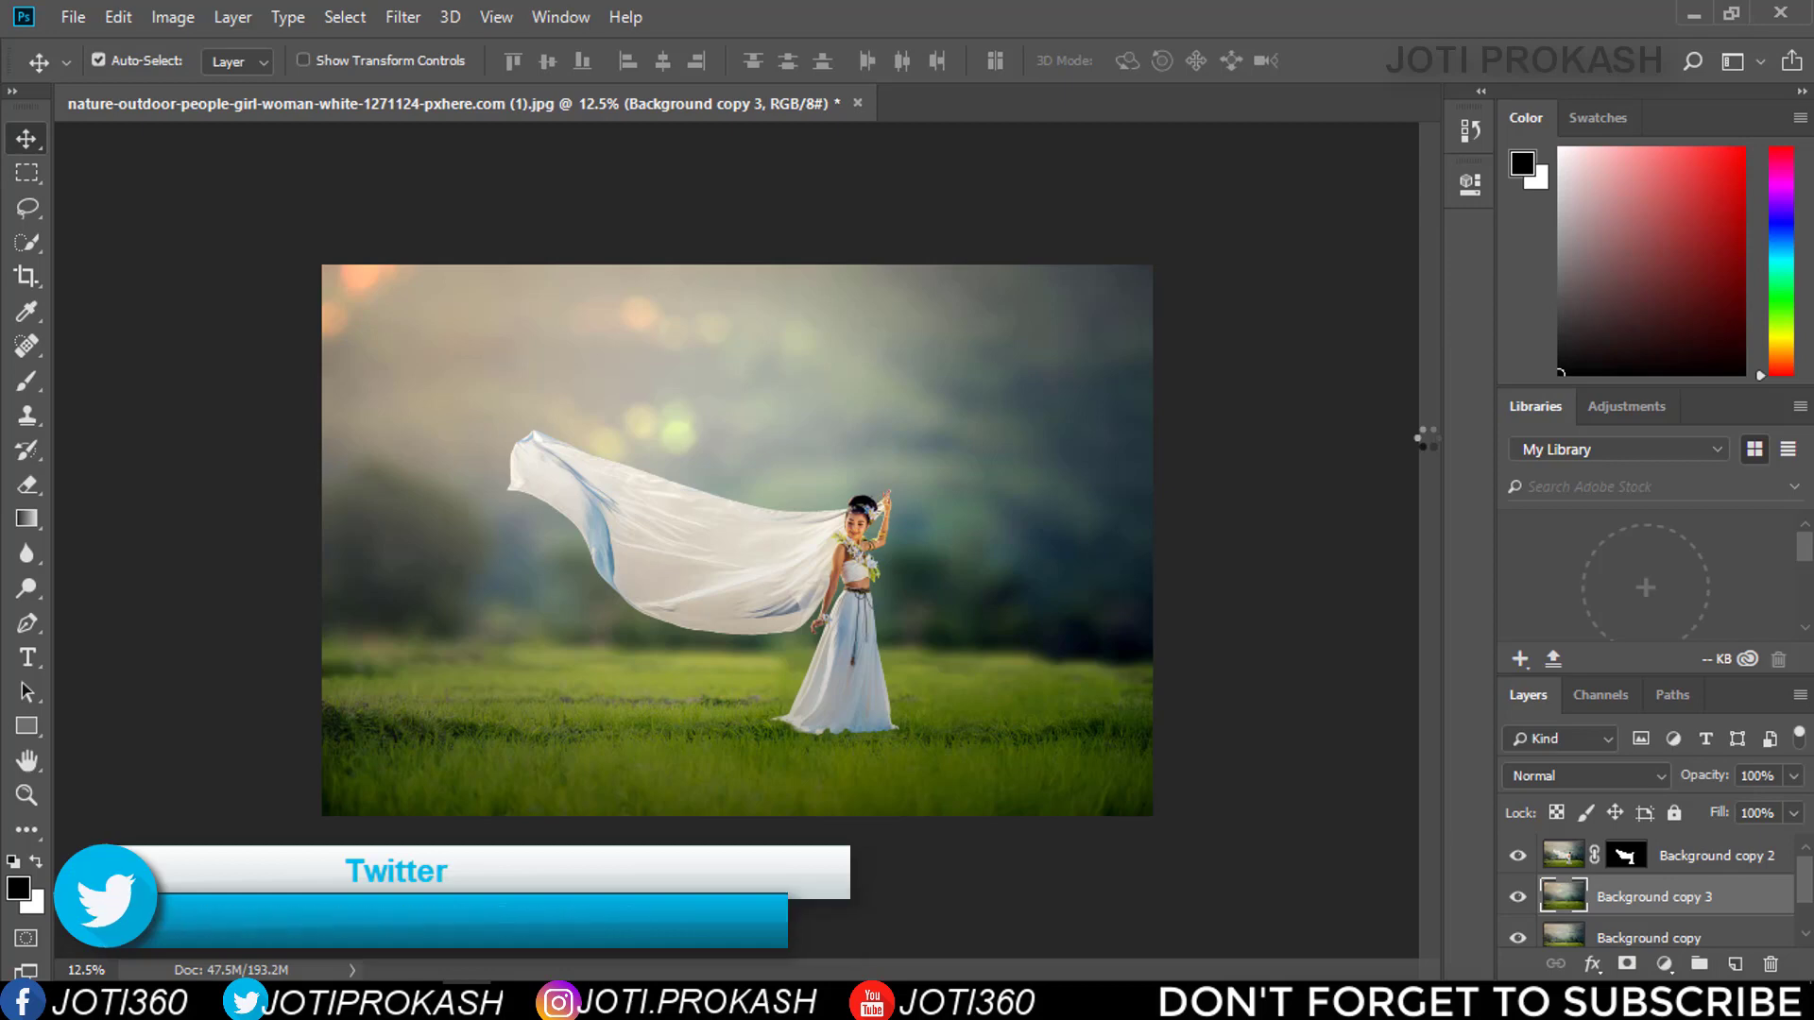
Add a new layer and set the brush foreground to a peach-orange sampled from the bokeh
key(ctrl+plus)
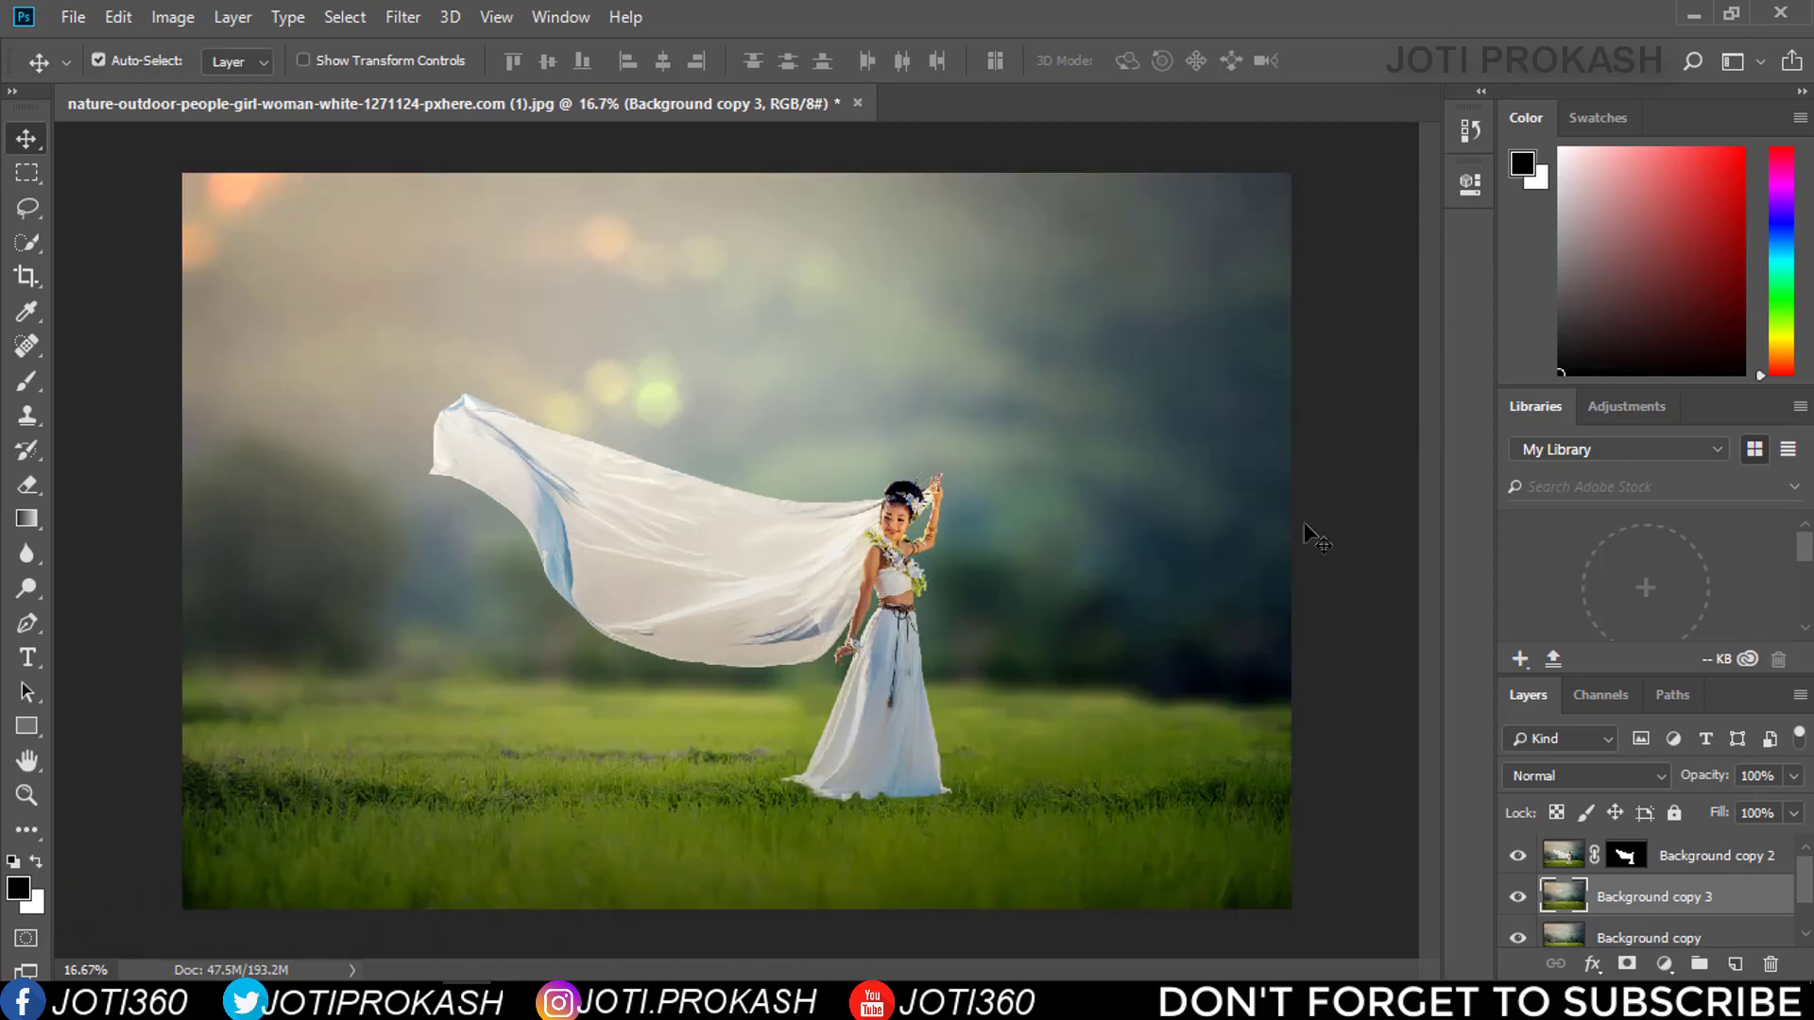
click(1735, 964)
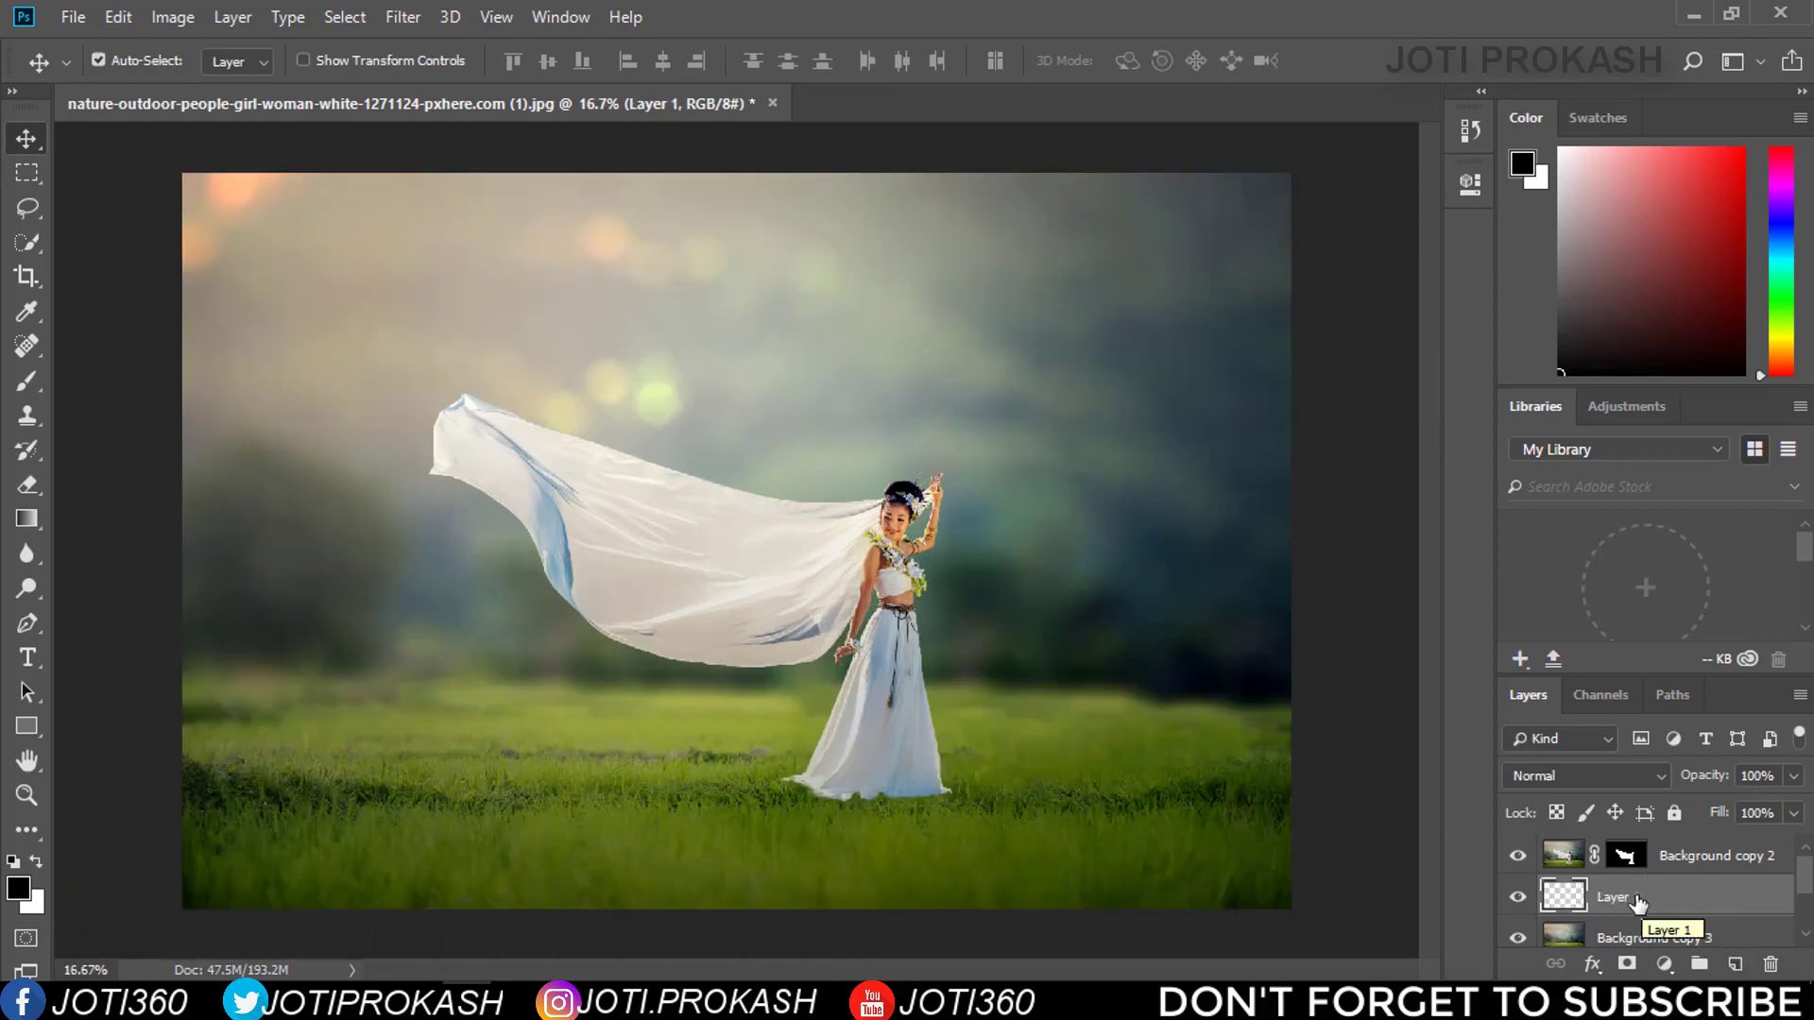
key(b)
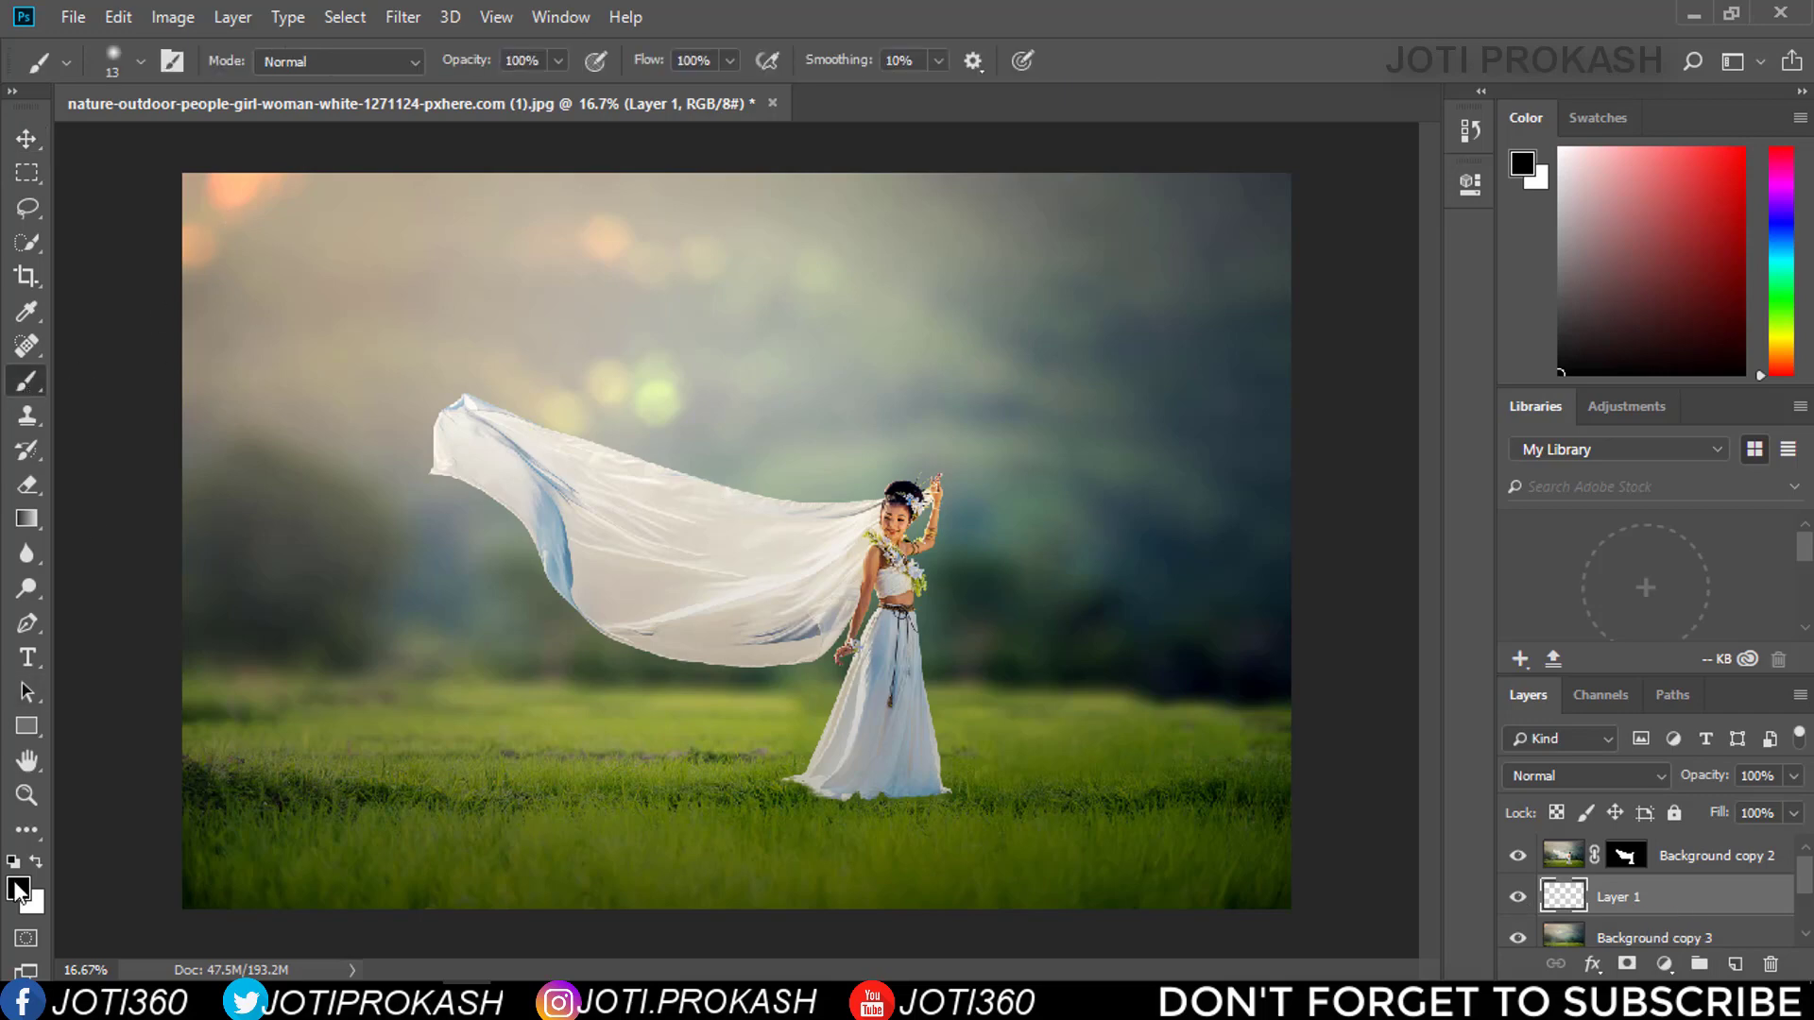
click(18, 888)
click(235, 181)
click(749, 248)
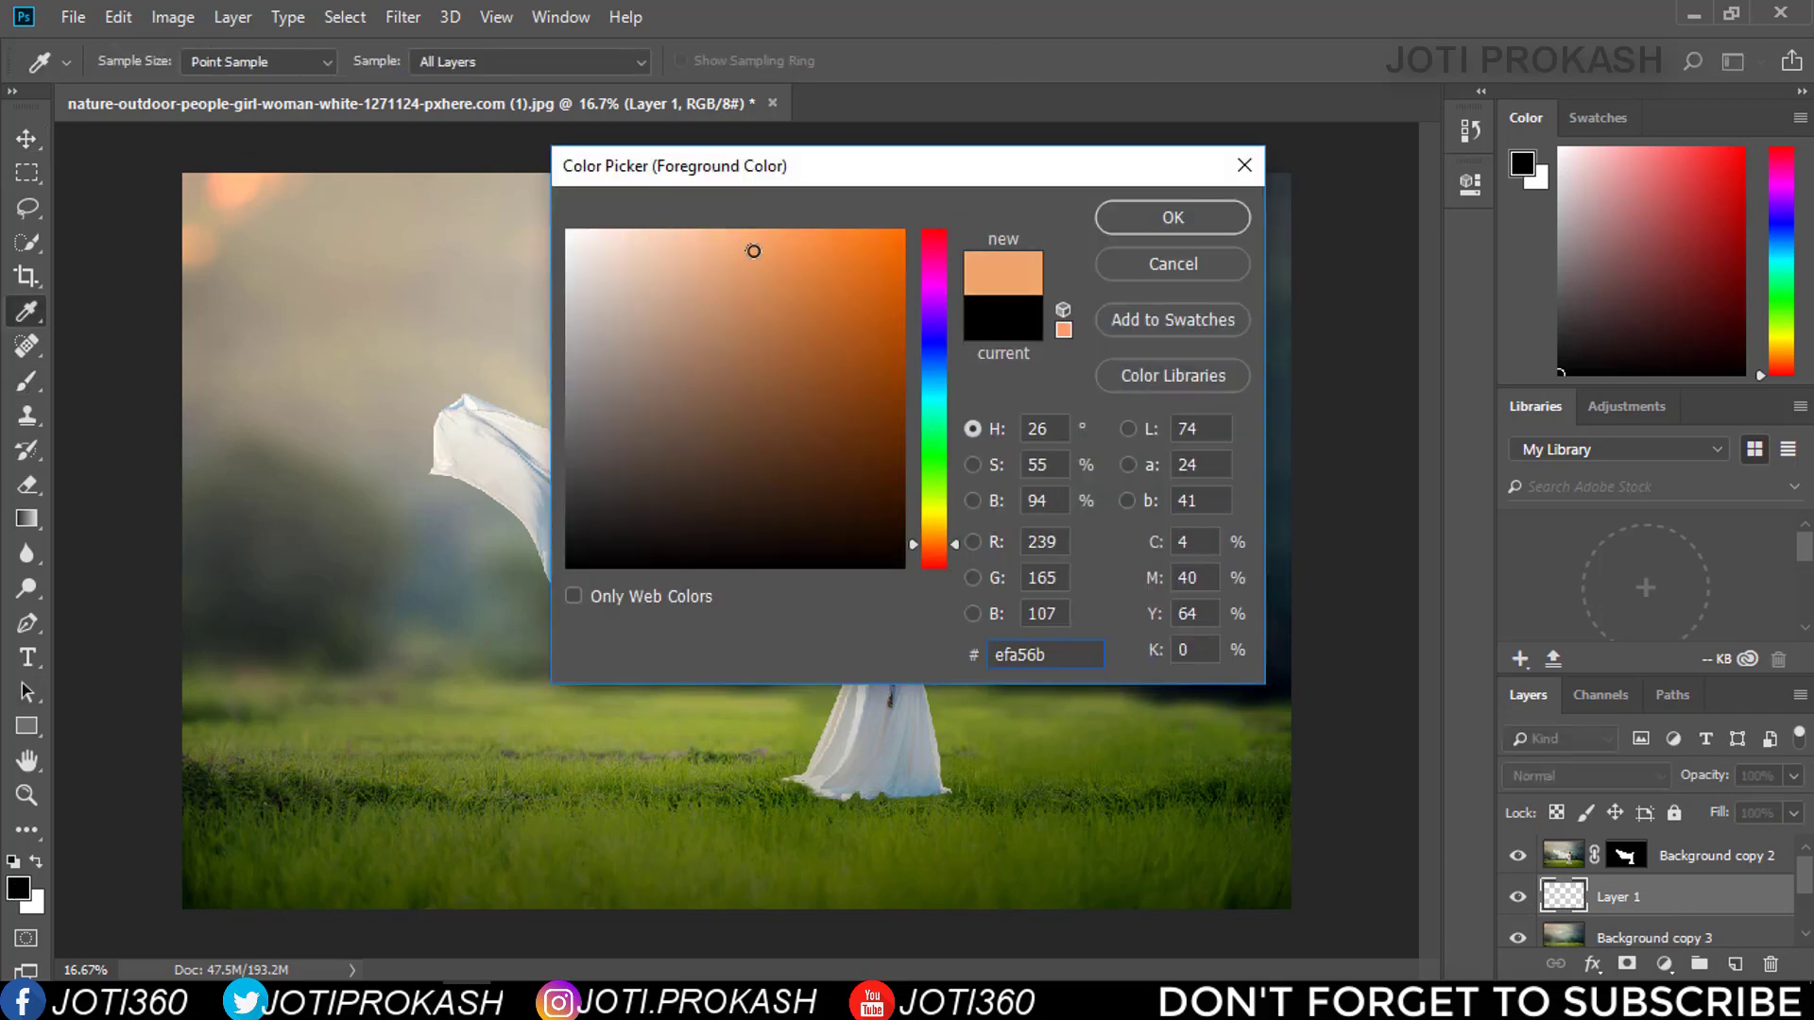
click(1148, 223)
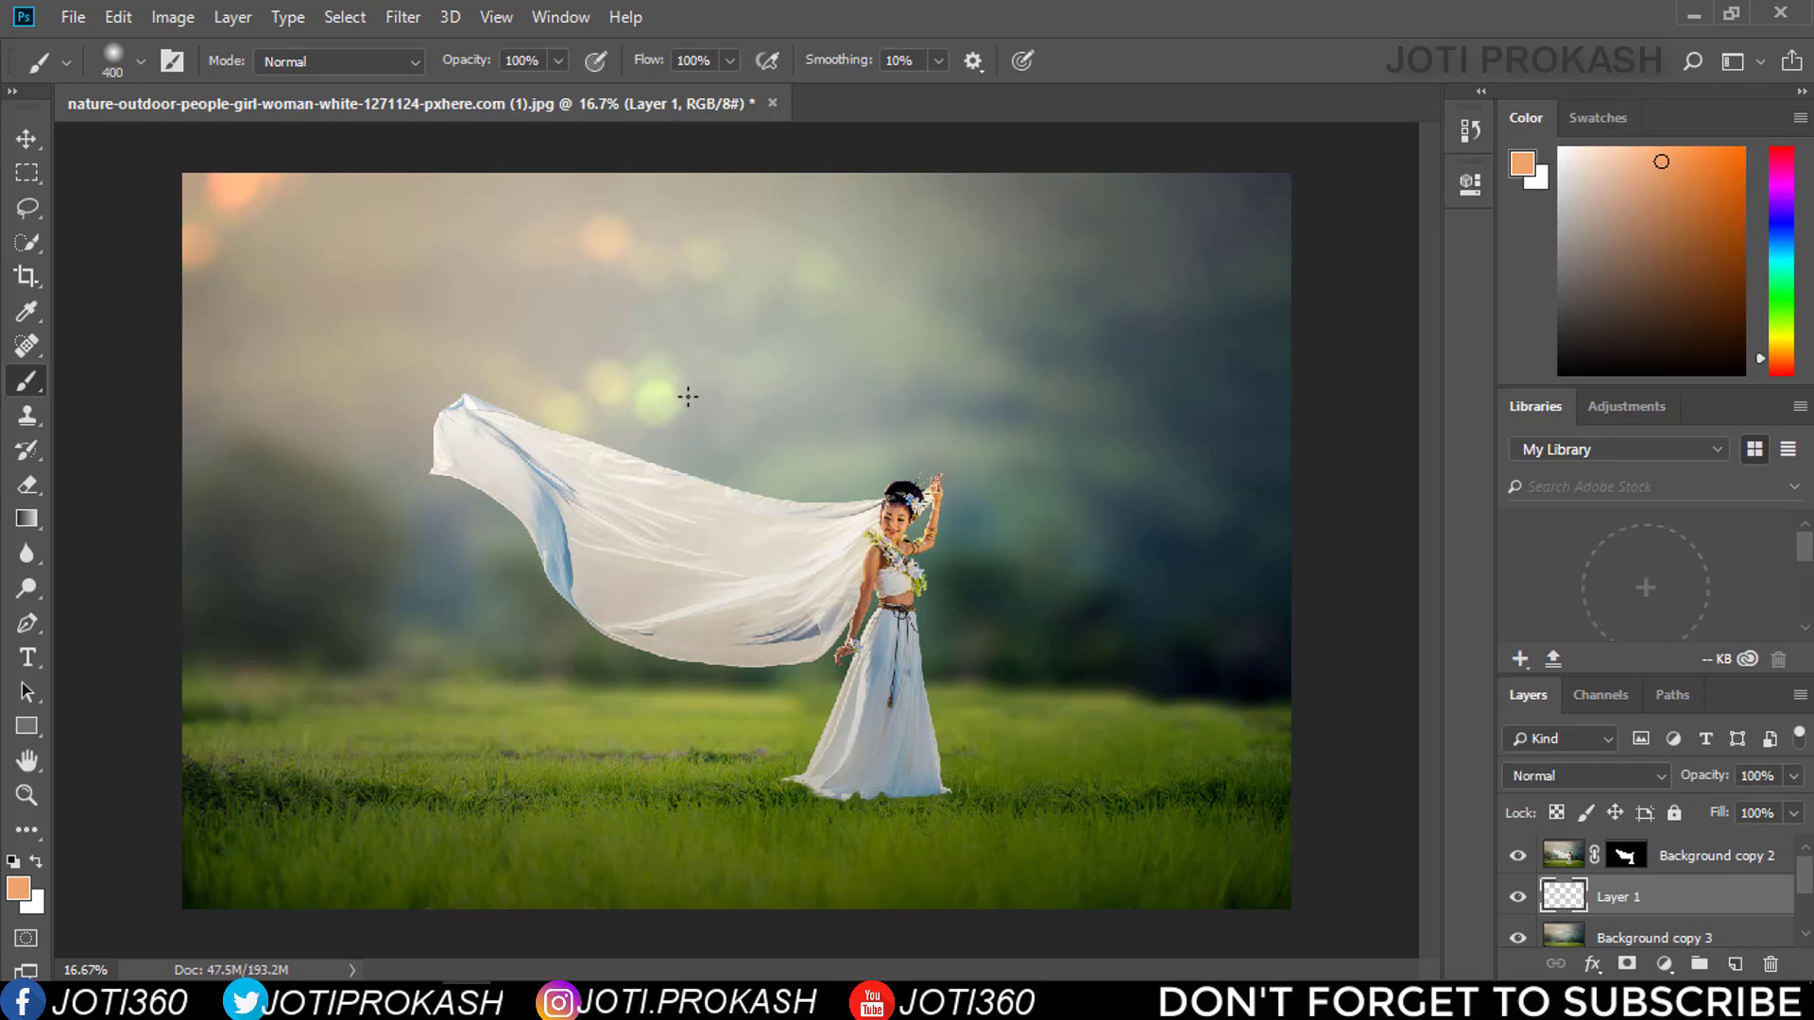
Paint one soft orange spot with a 1200 px soft brush
key(bracketright)
key(bracketright)
click(119, 61)
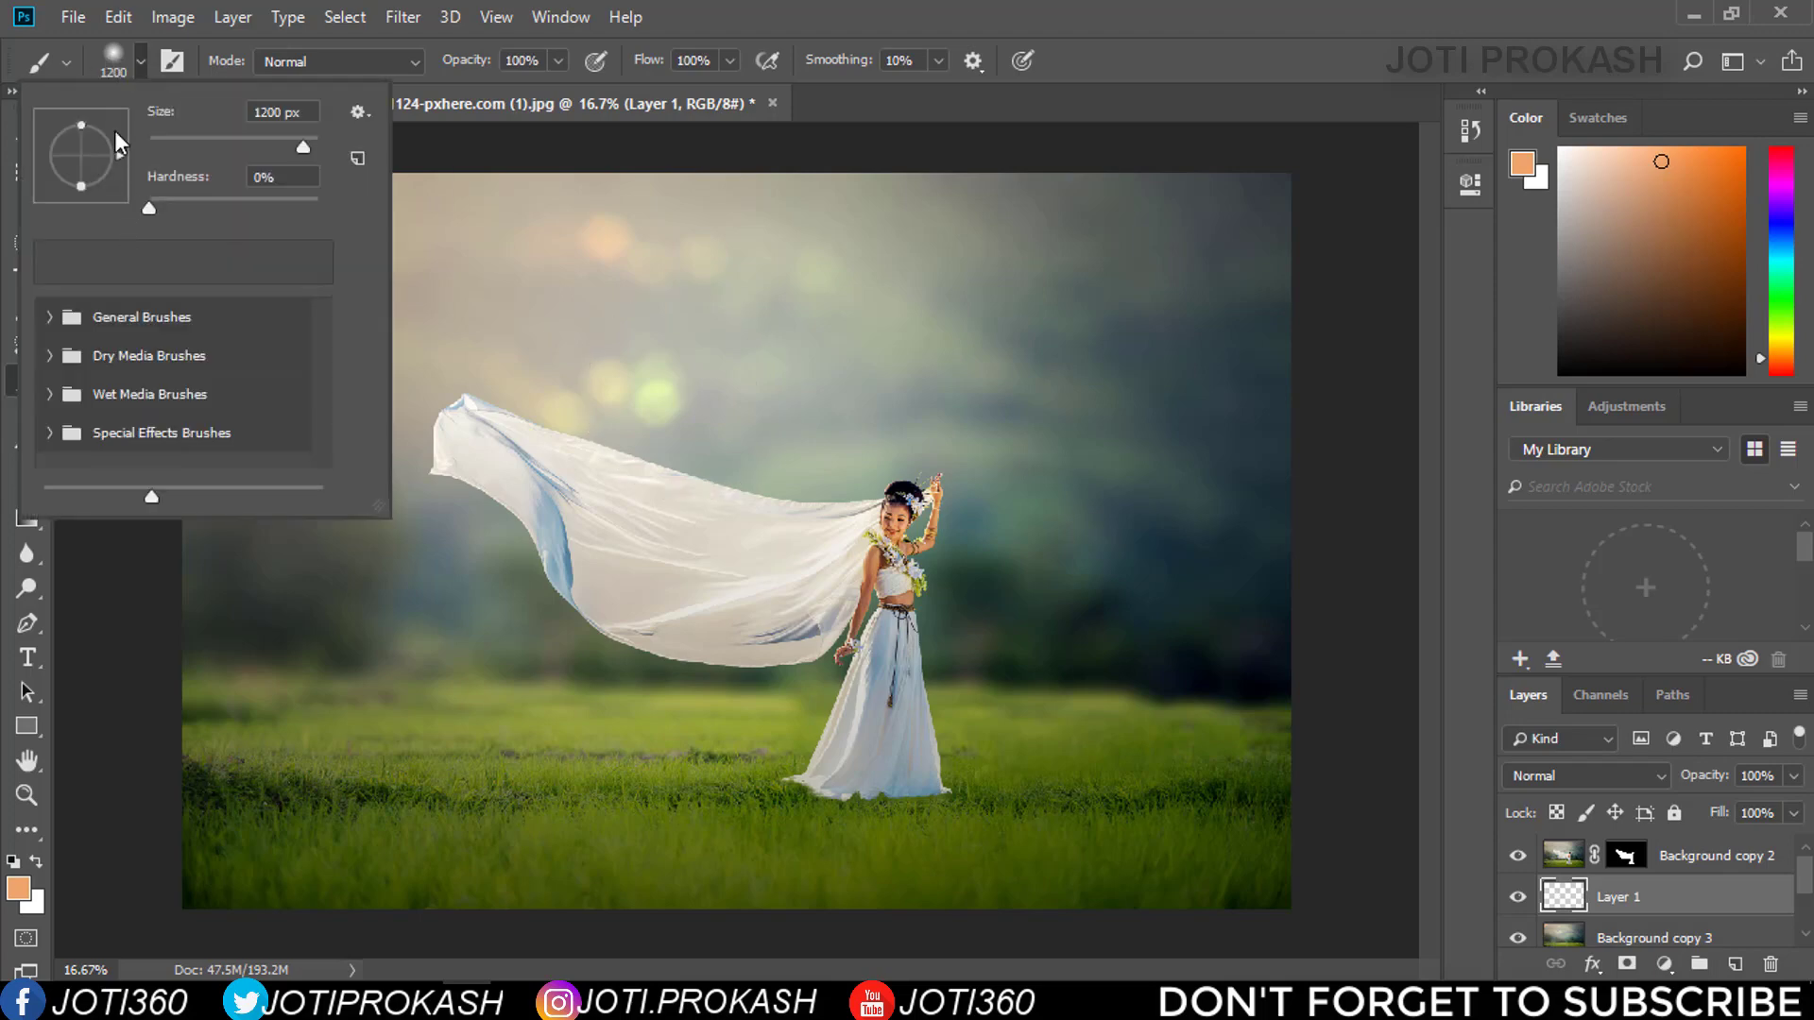
click(66, 61)
click(1143, 62)
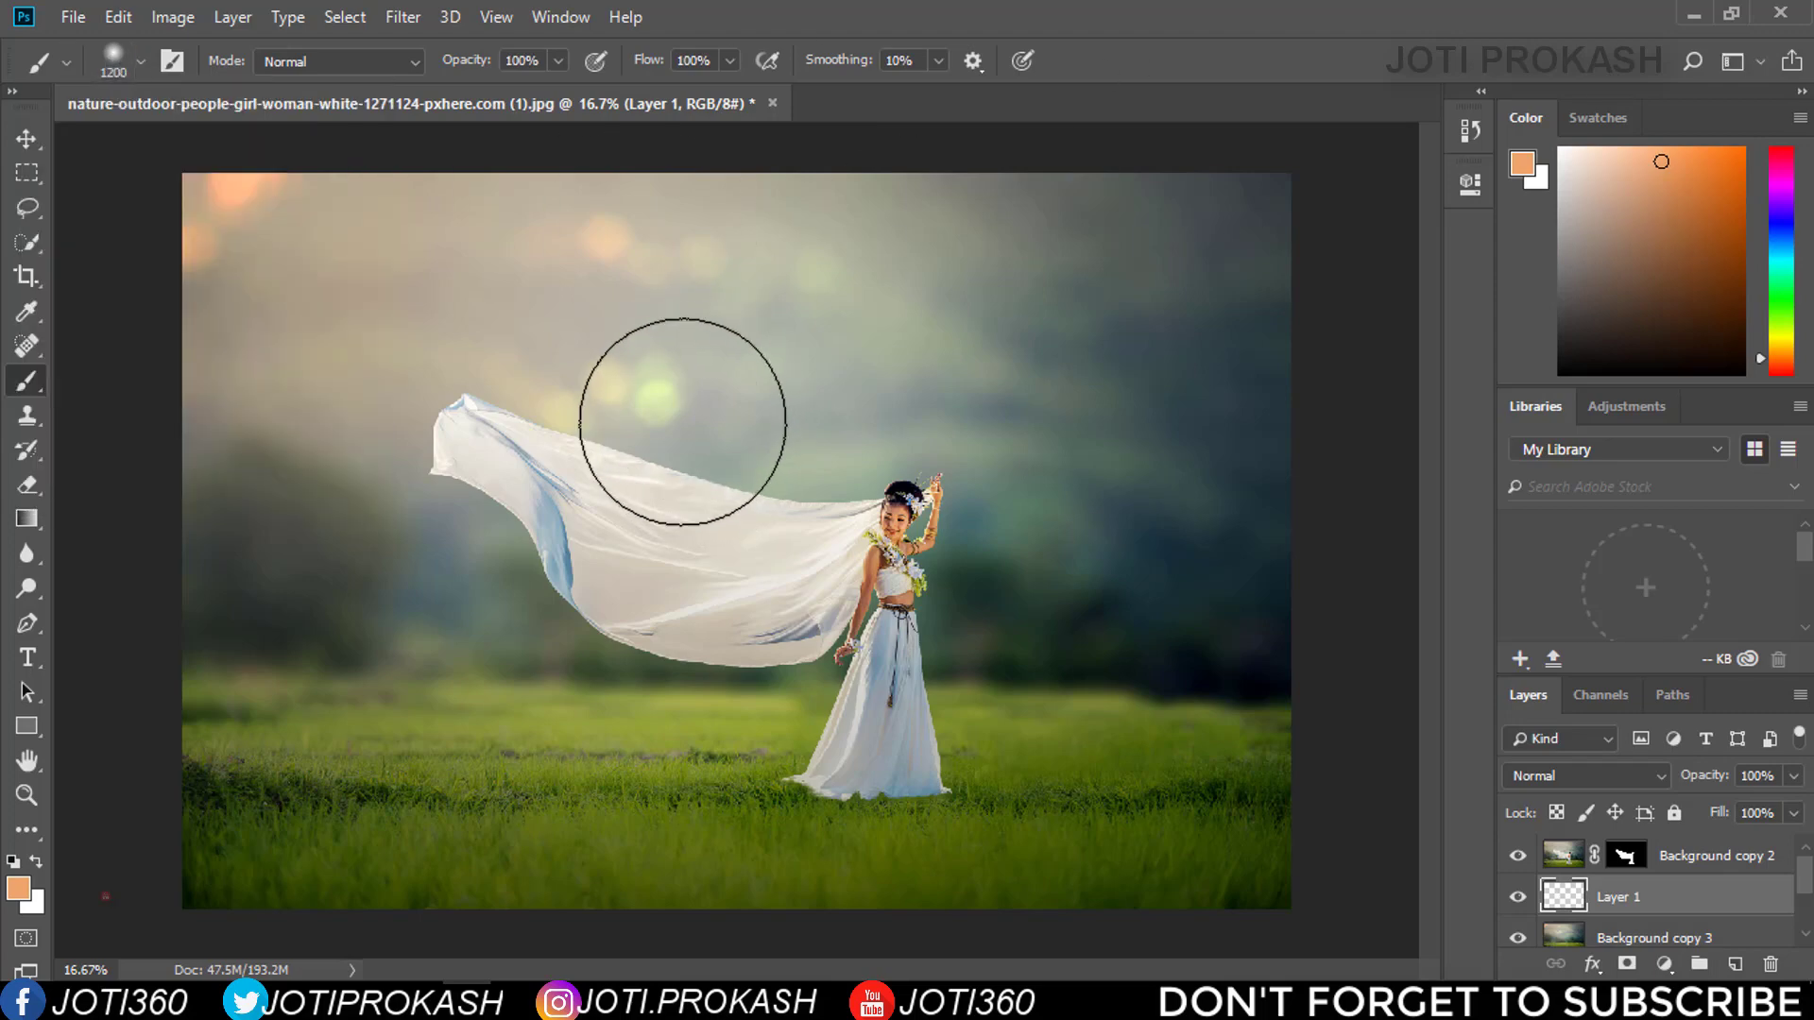
click(529, 383)
Scale the orange spot to about 281% and move it toward the upper left
key(ctrl+t)
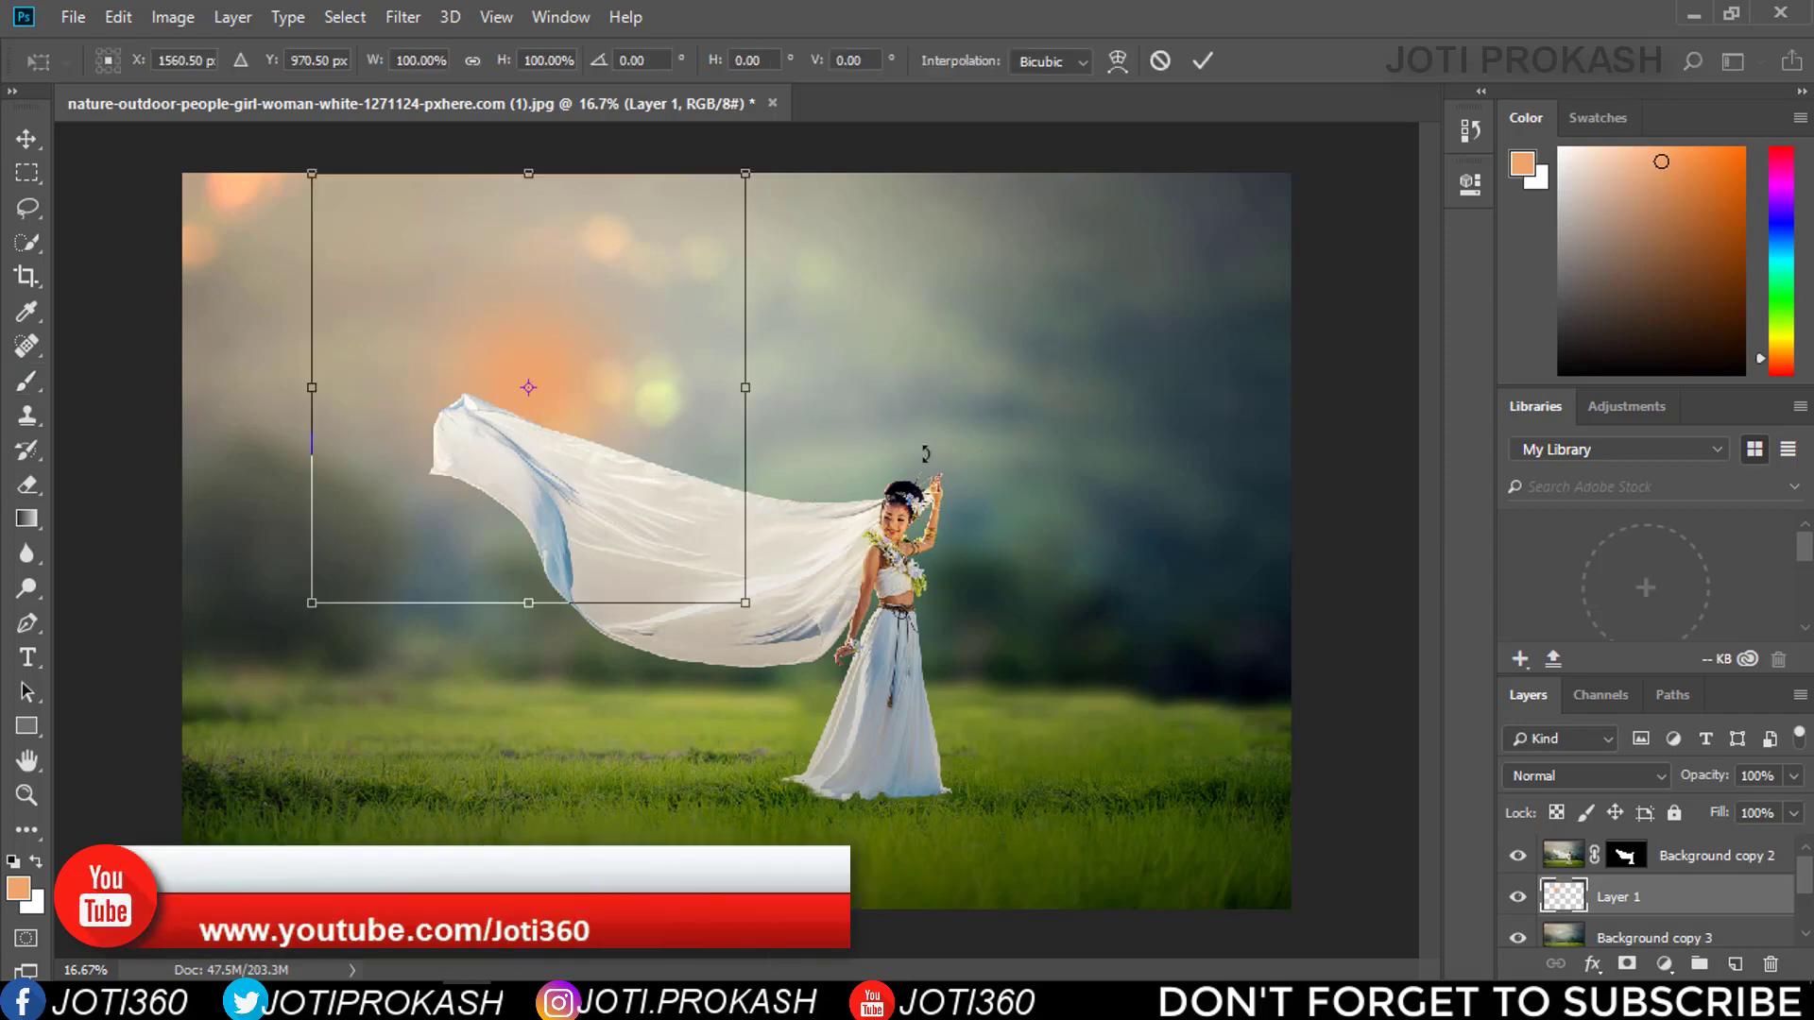
drag(745, 602, 1138, 841)
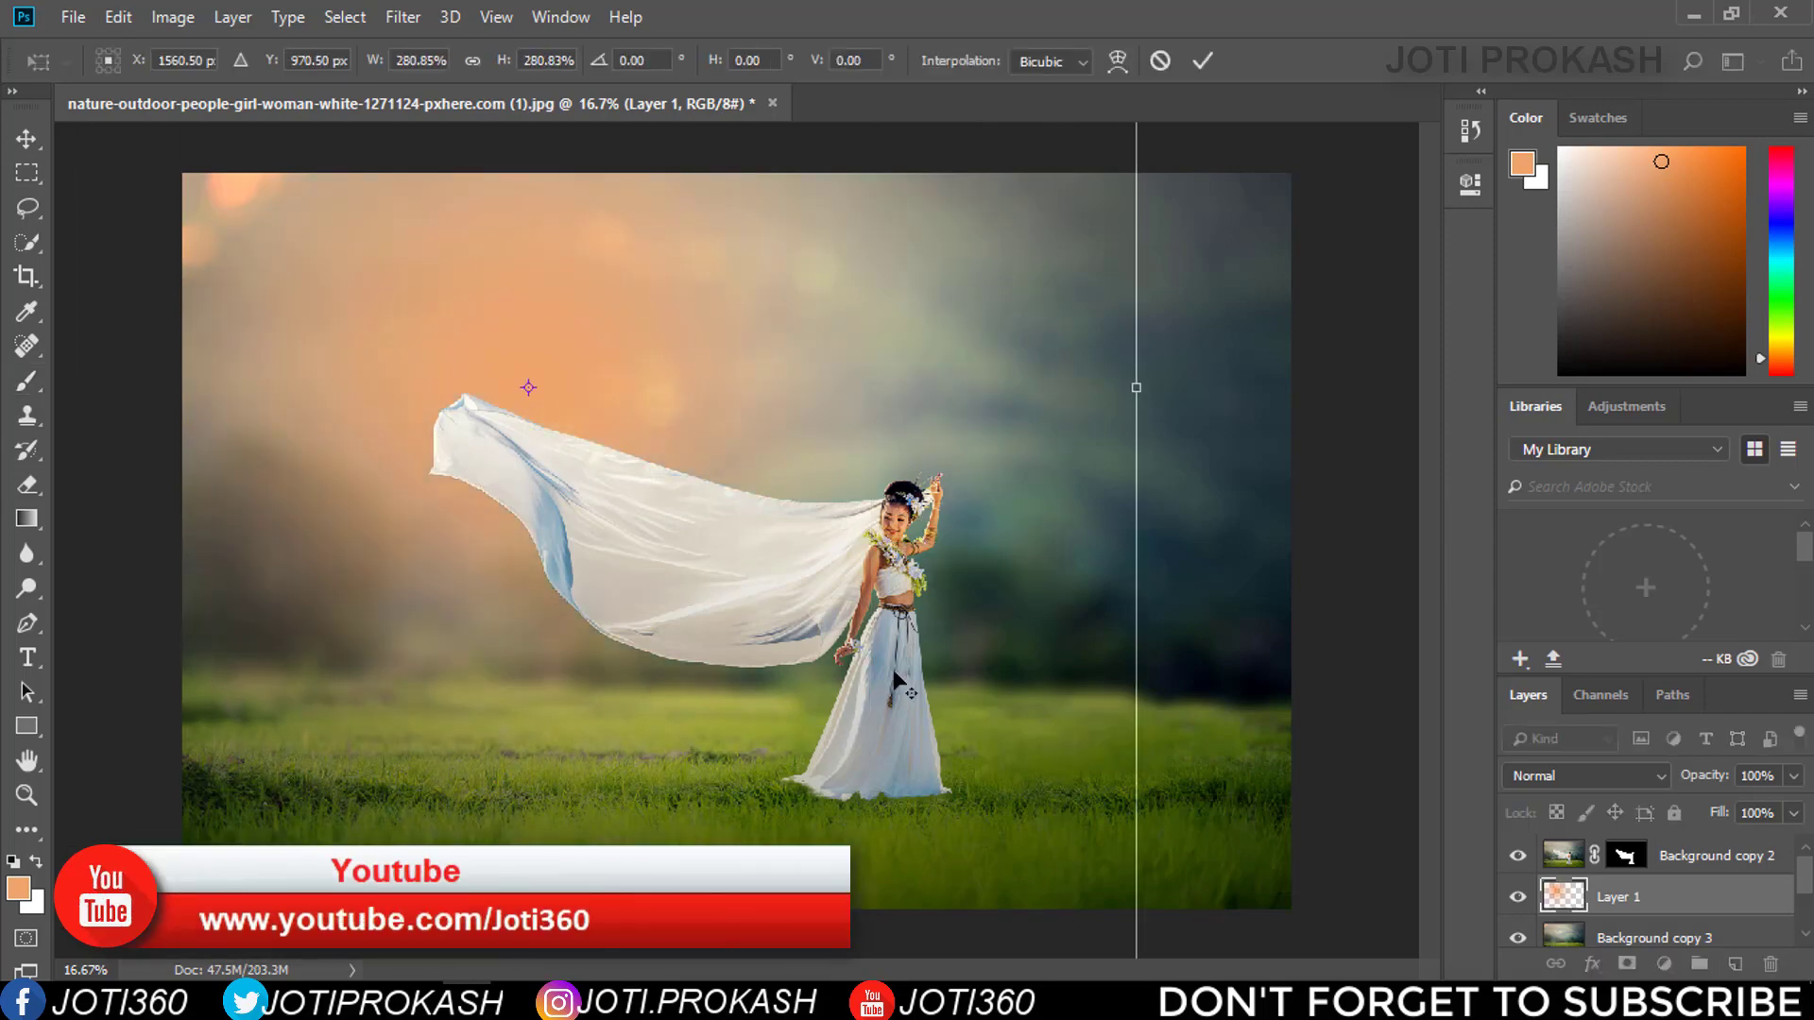
mouse_move(576, 408)
mouse_down()
mouse_move(416, 293)
mouse_move(453, 390)
mouse_up()
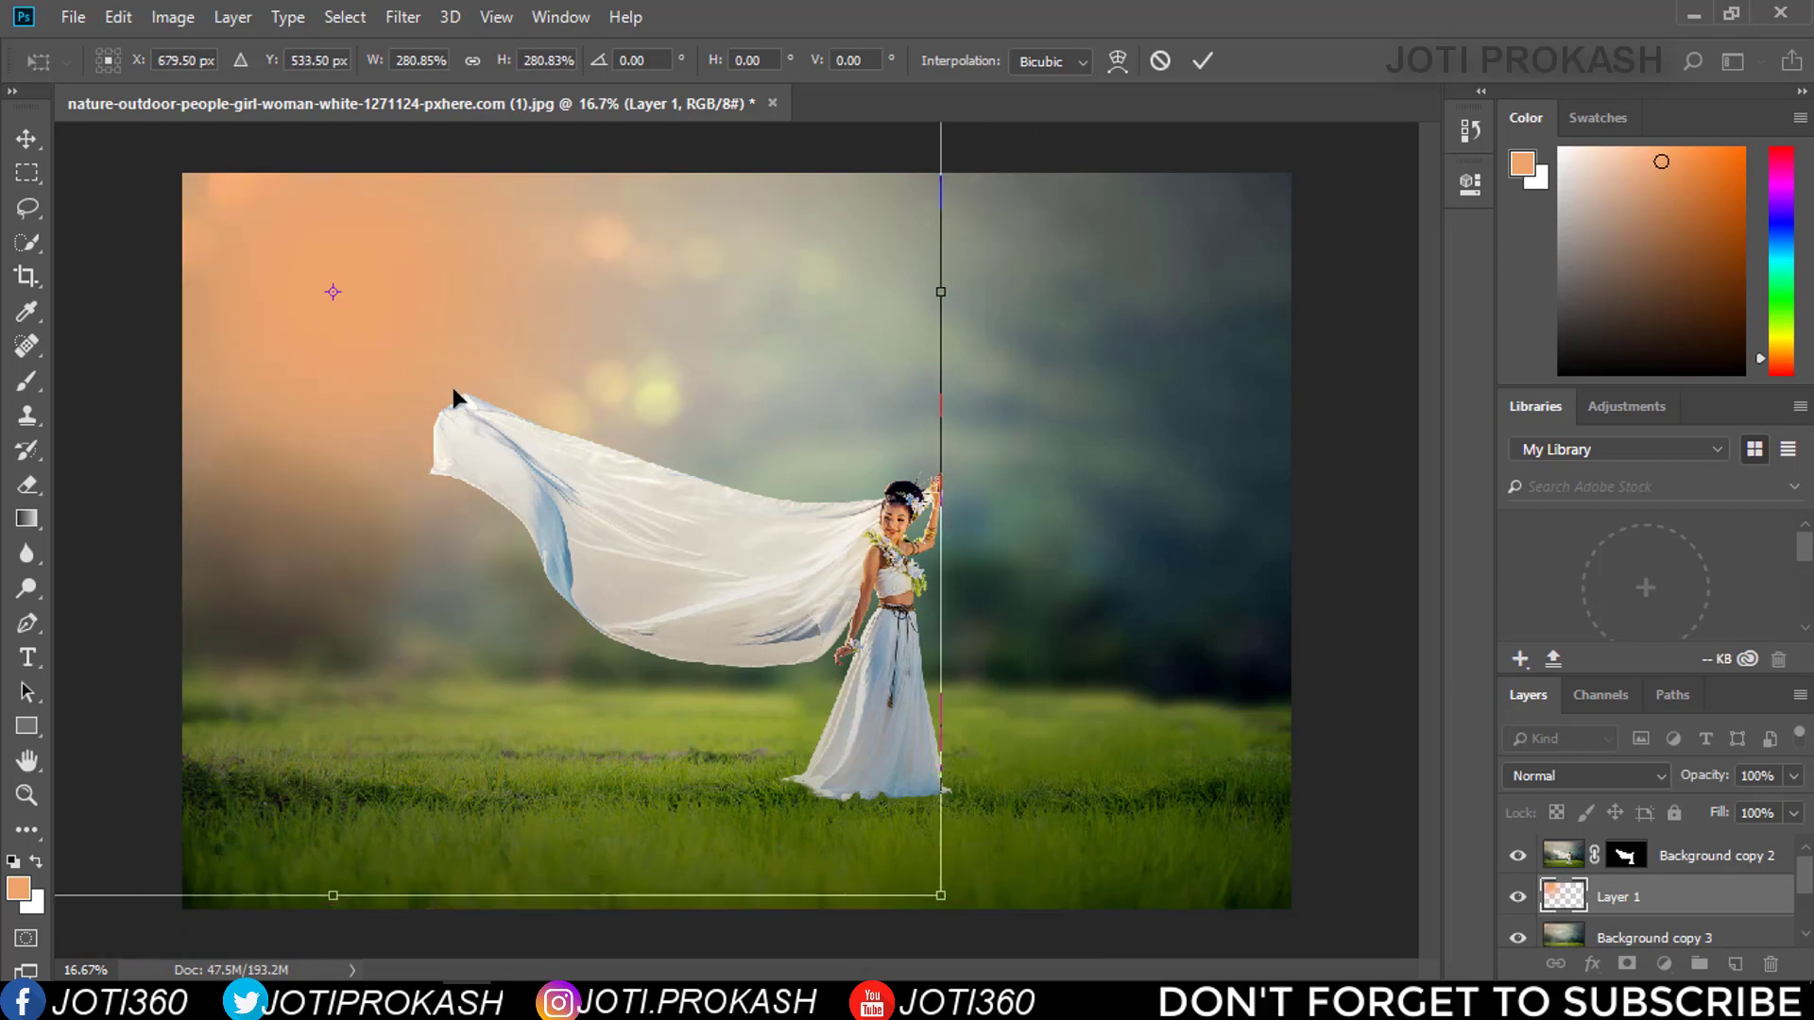
click(1202, 61)
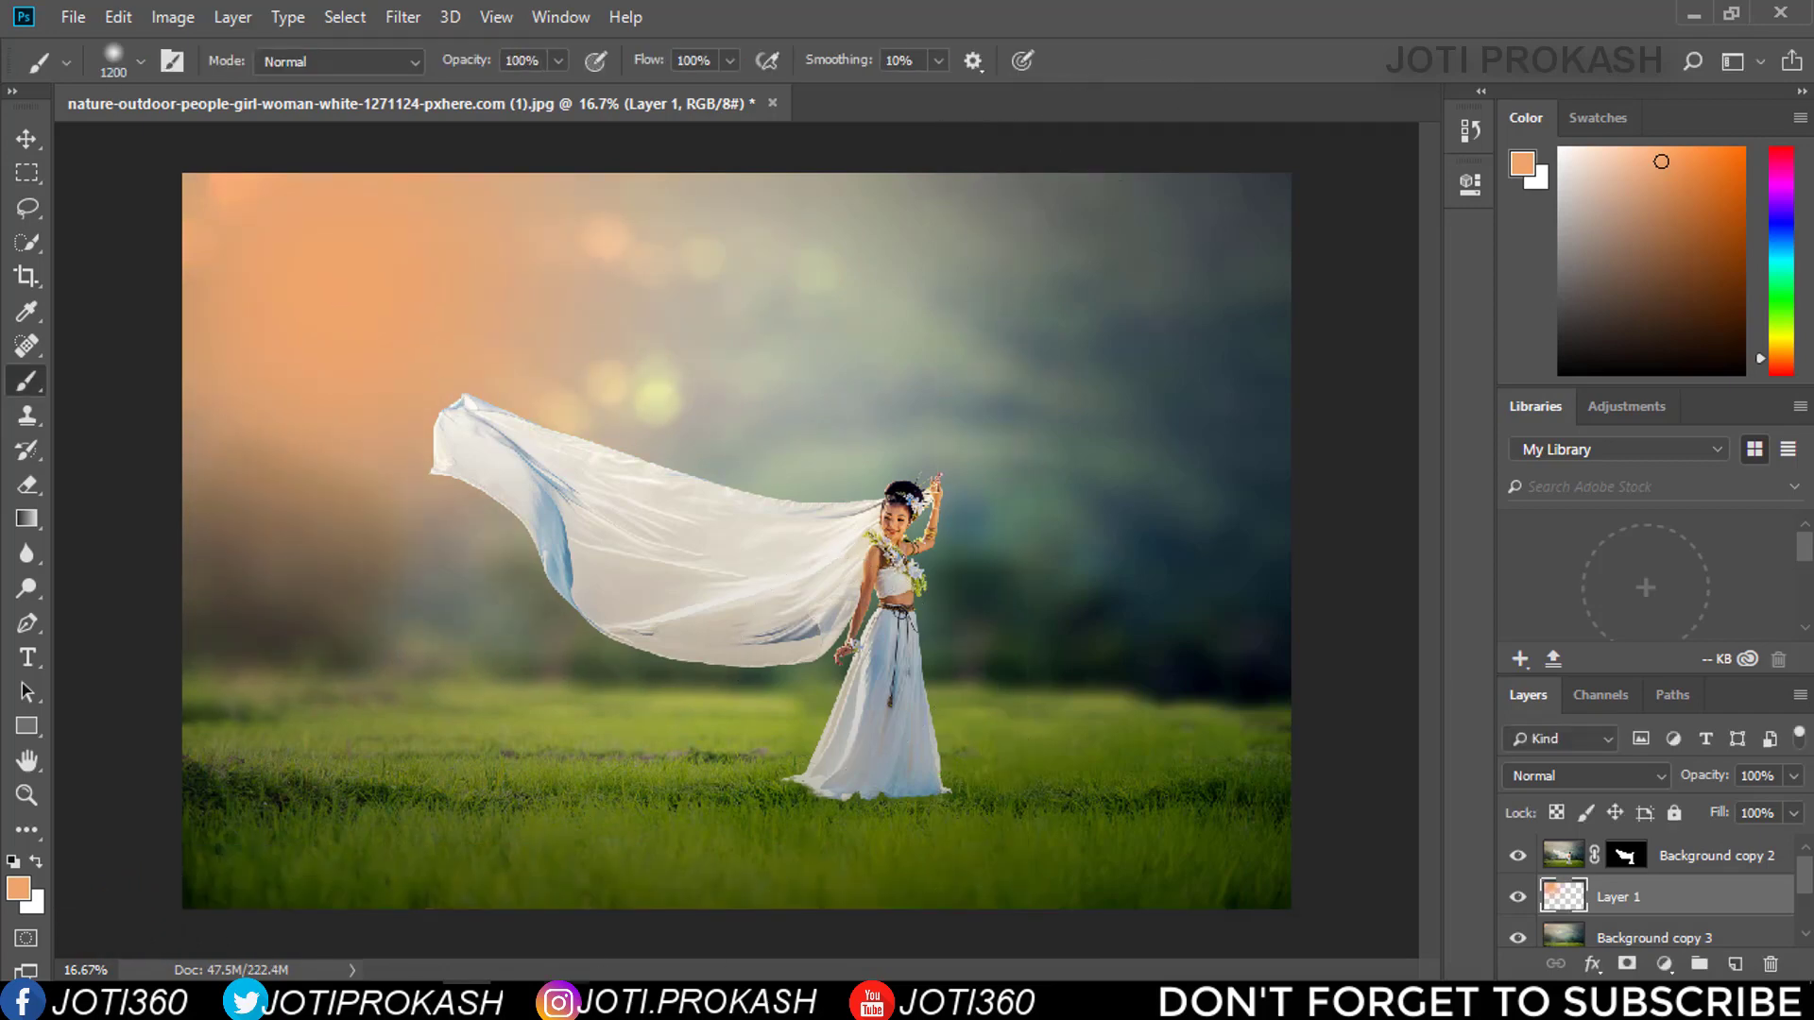
Add a Gradient fill layer using the Neutral Density gradient preset
key(v)
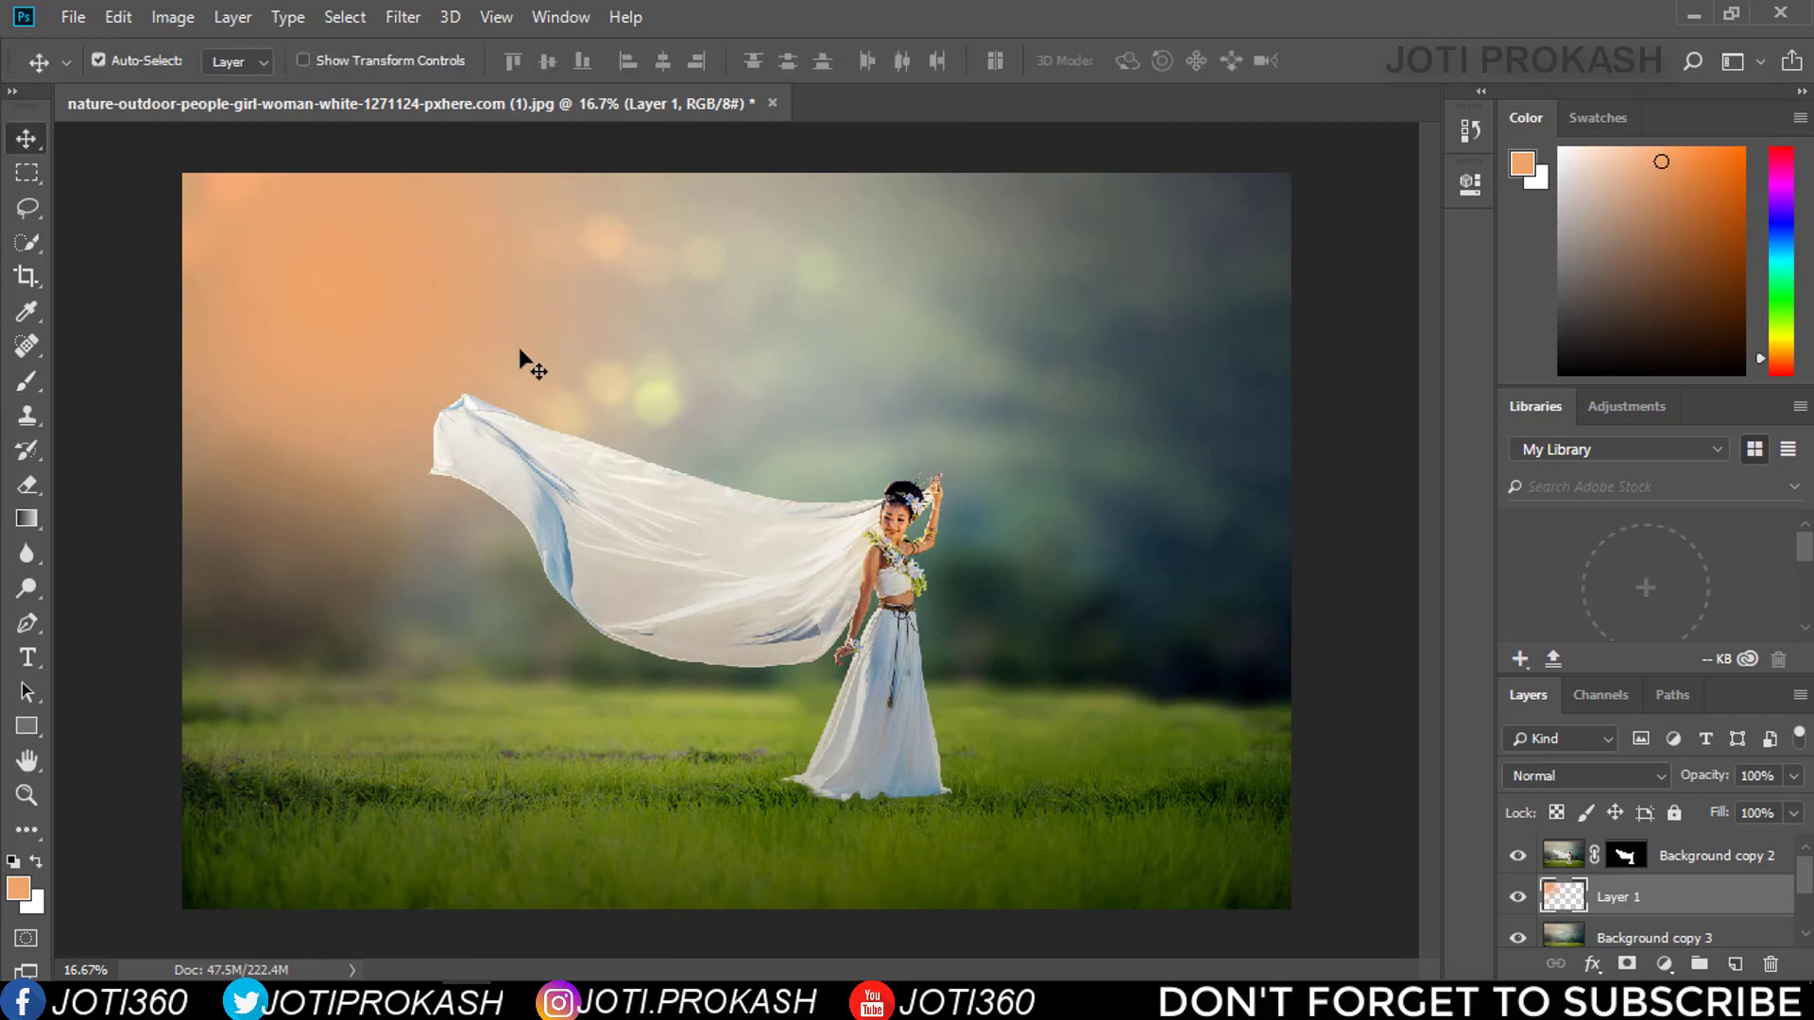
click(1736, 964)
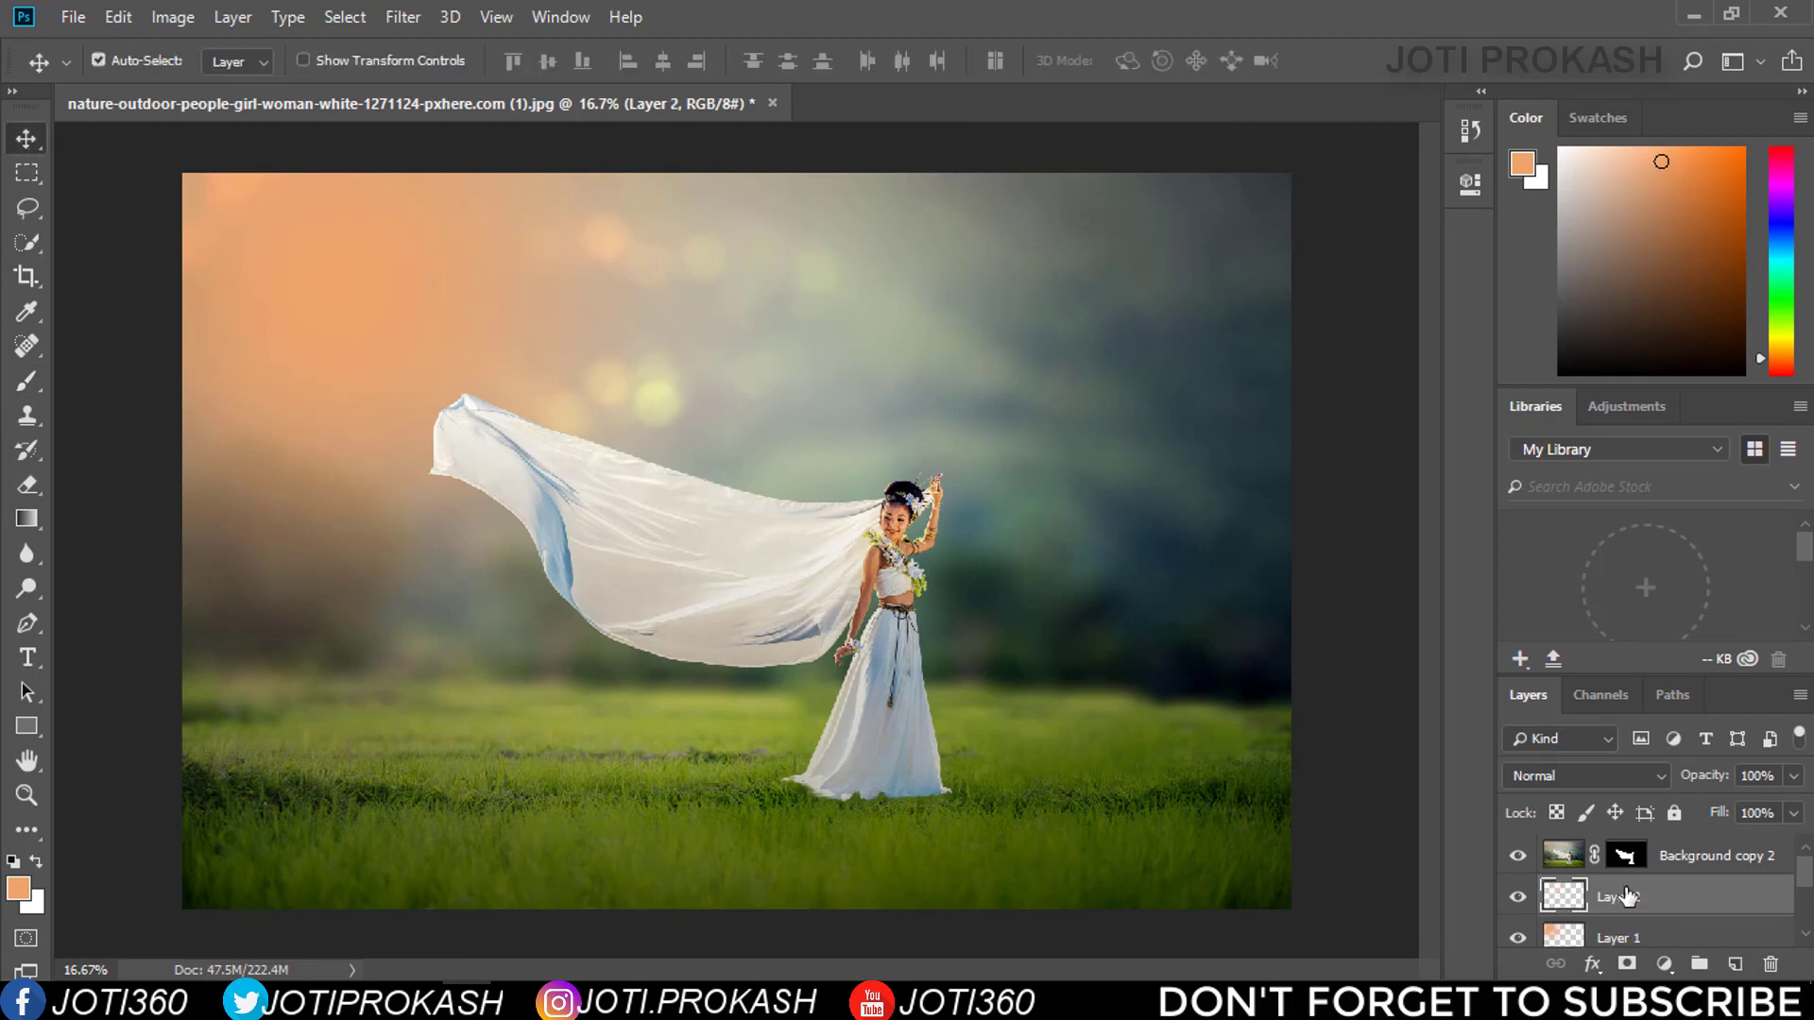
click(1665, 963)
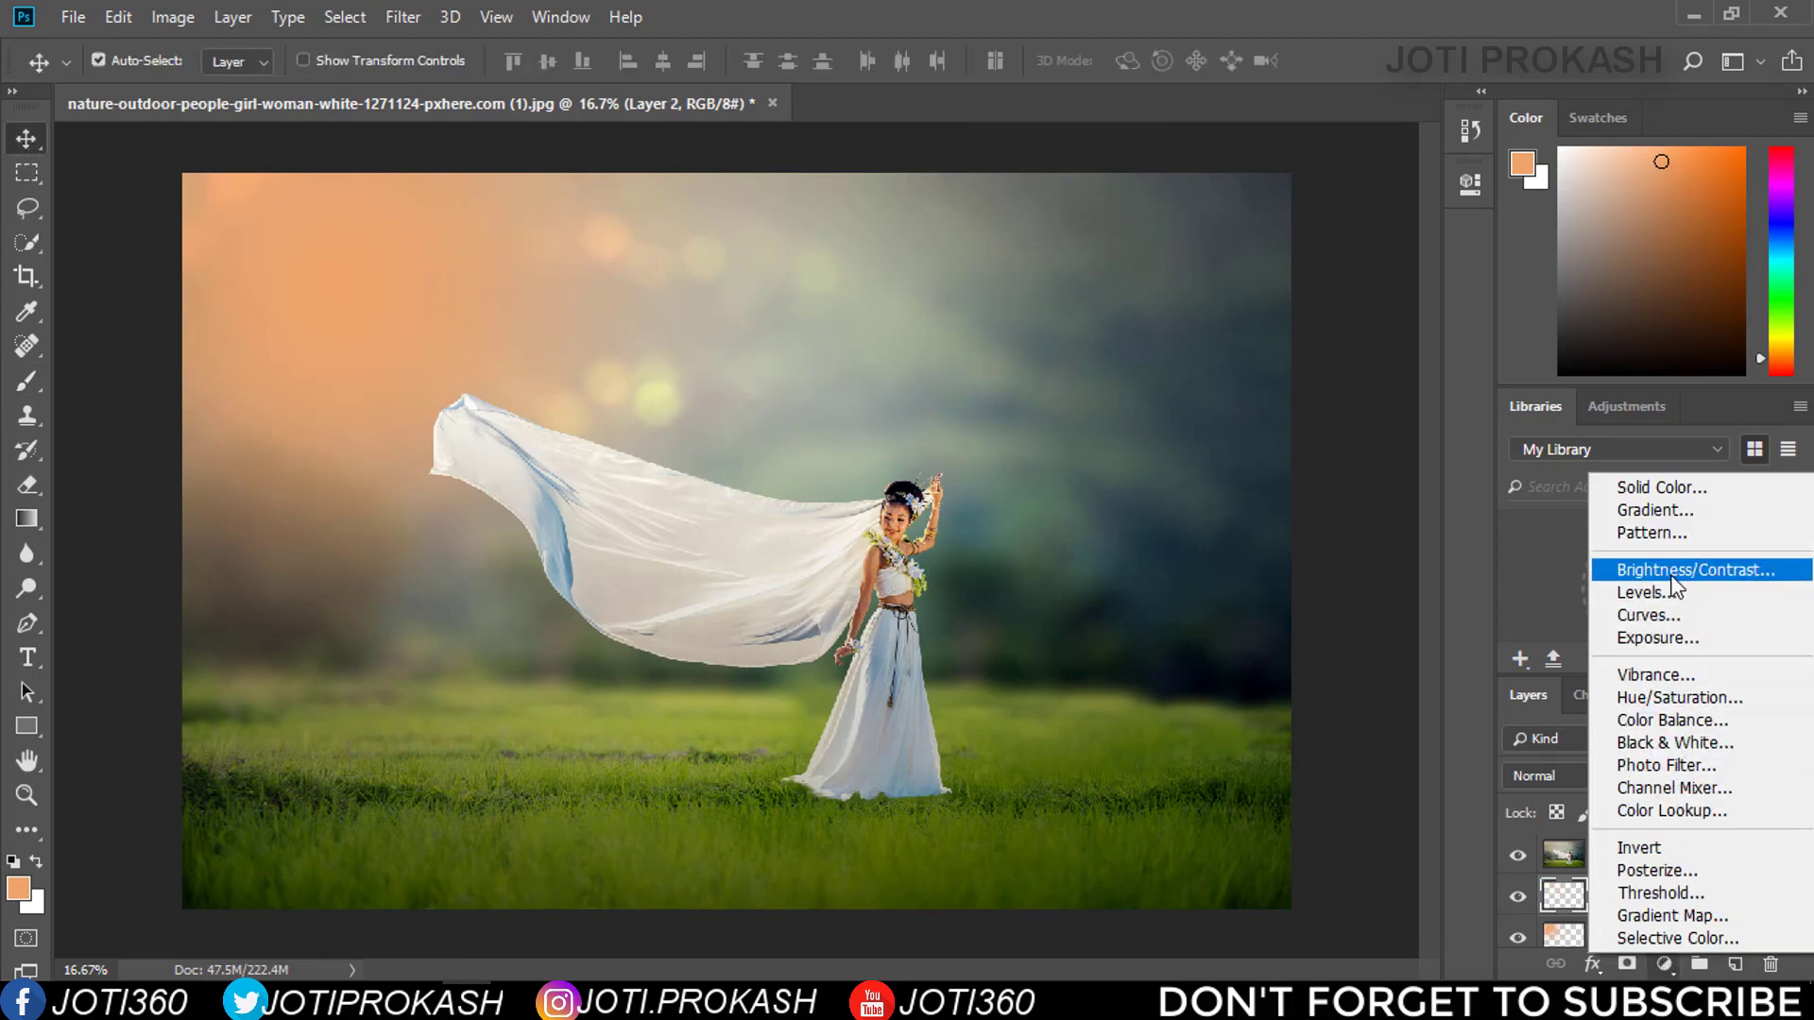
click(1677, 510)
click(1430, 276)
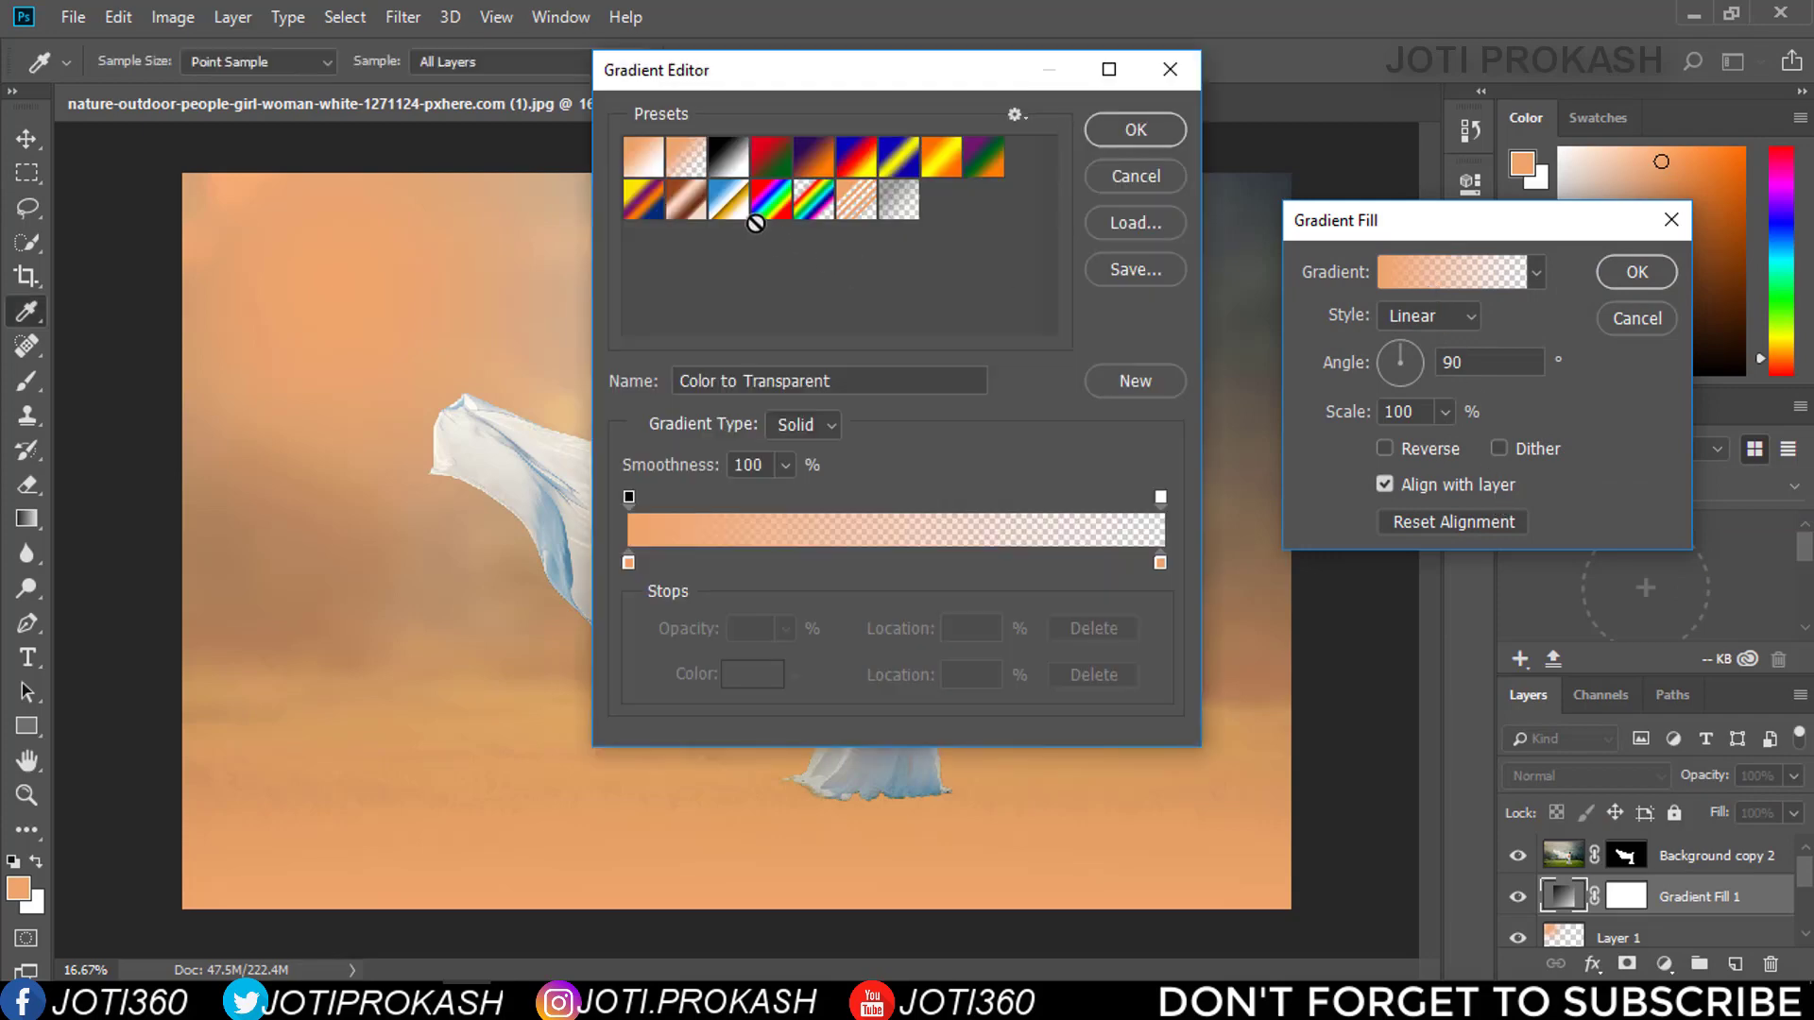
click(899, 201)
click(1136, 133)
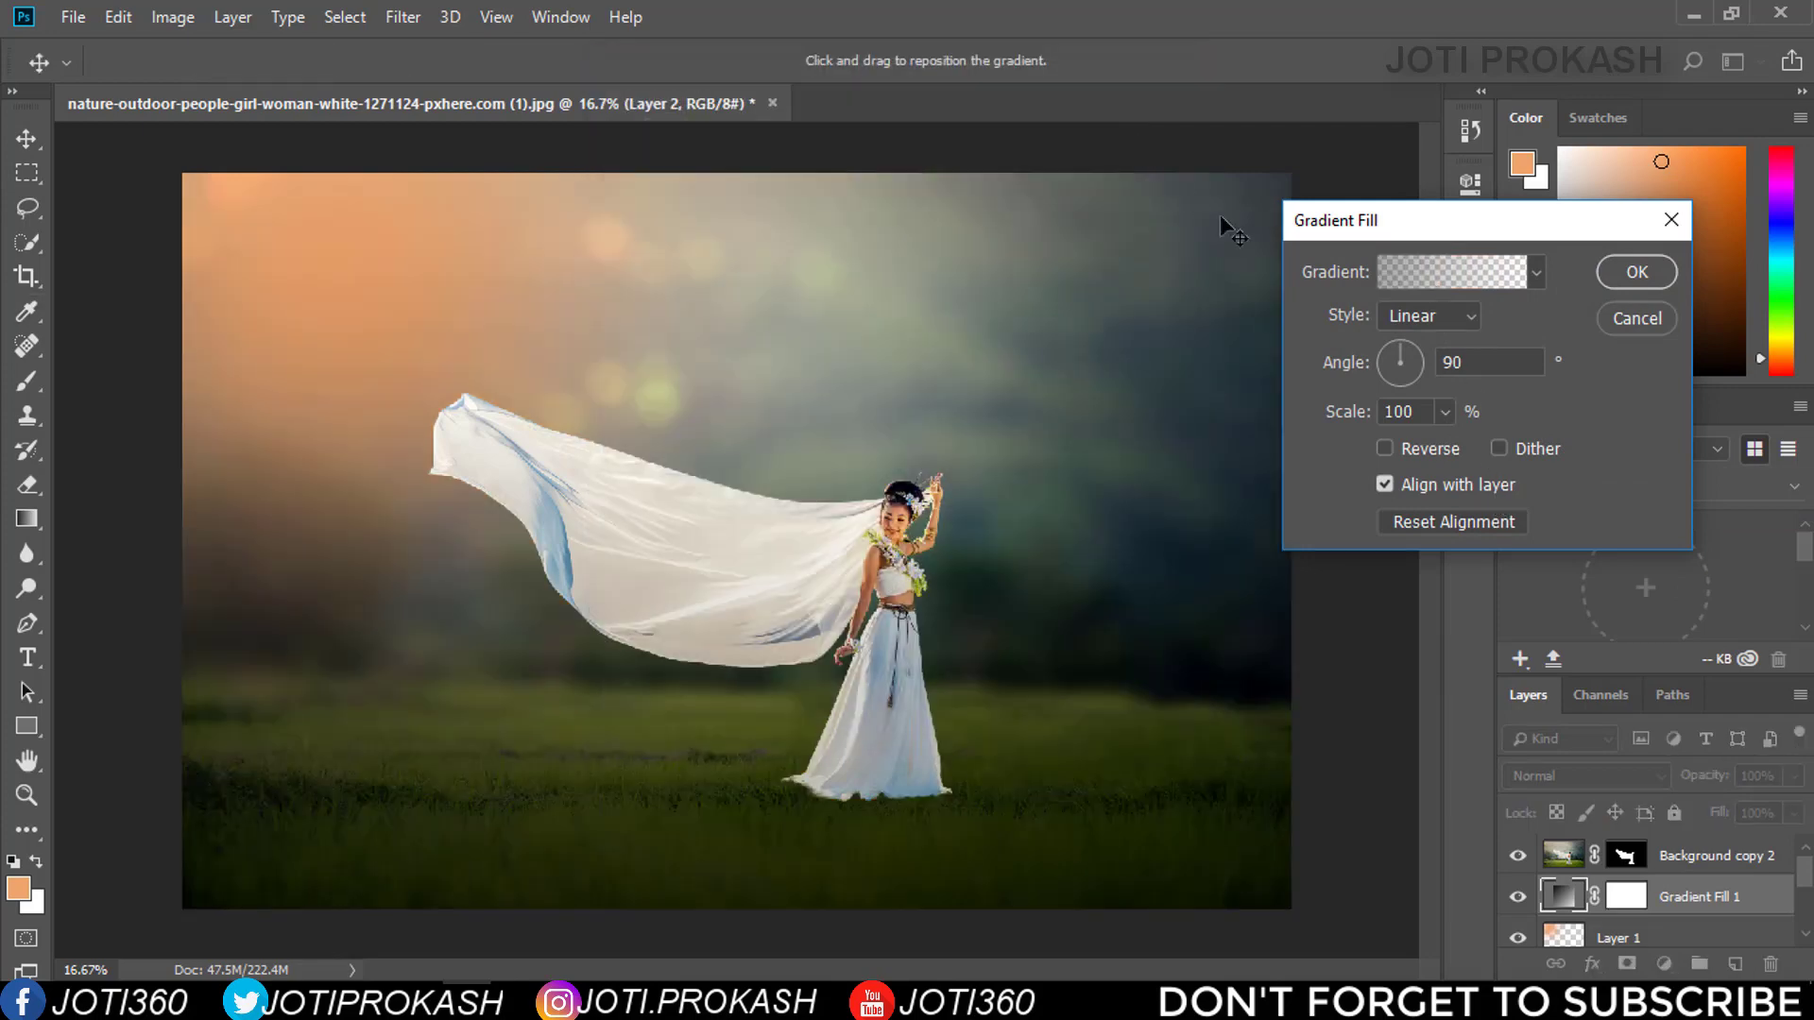
Keep the gradient Linear, set Scale to 429%, reverse it, and confirm
click(1466, 321)
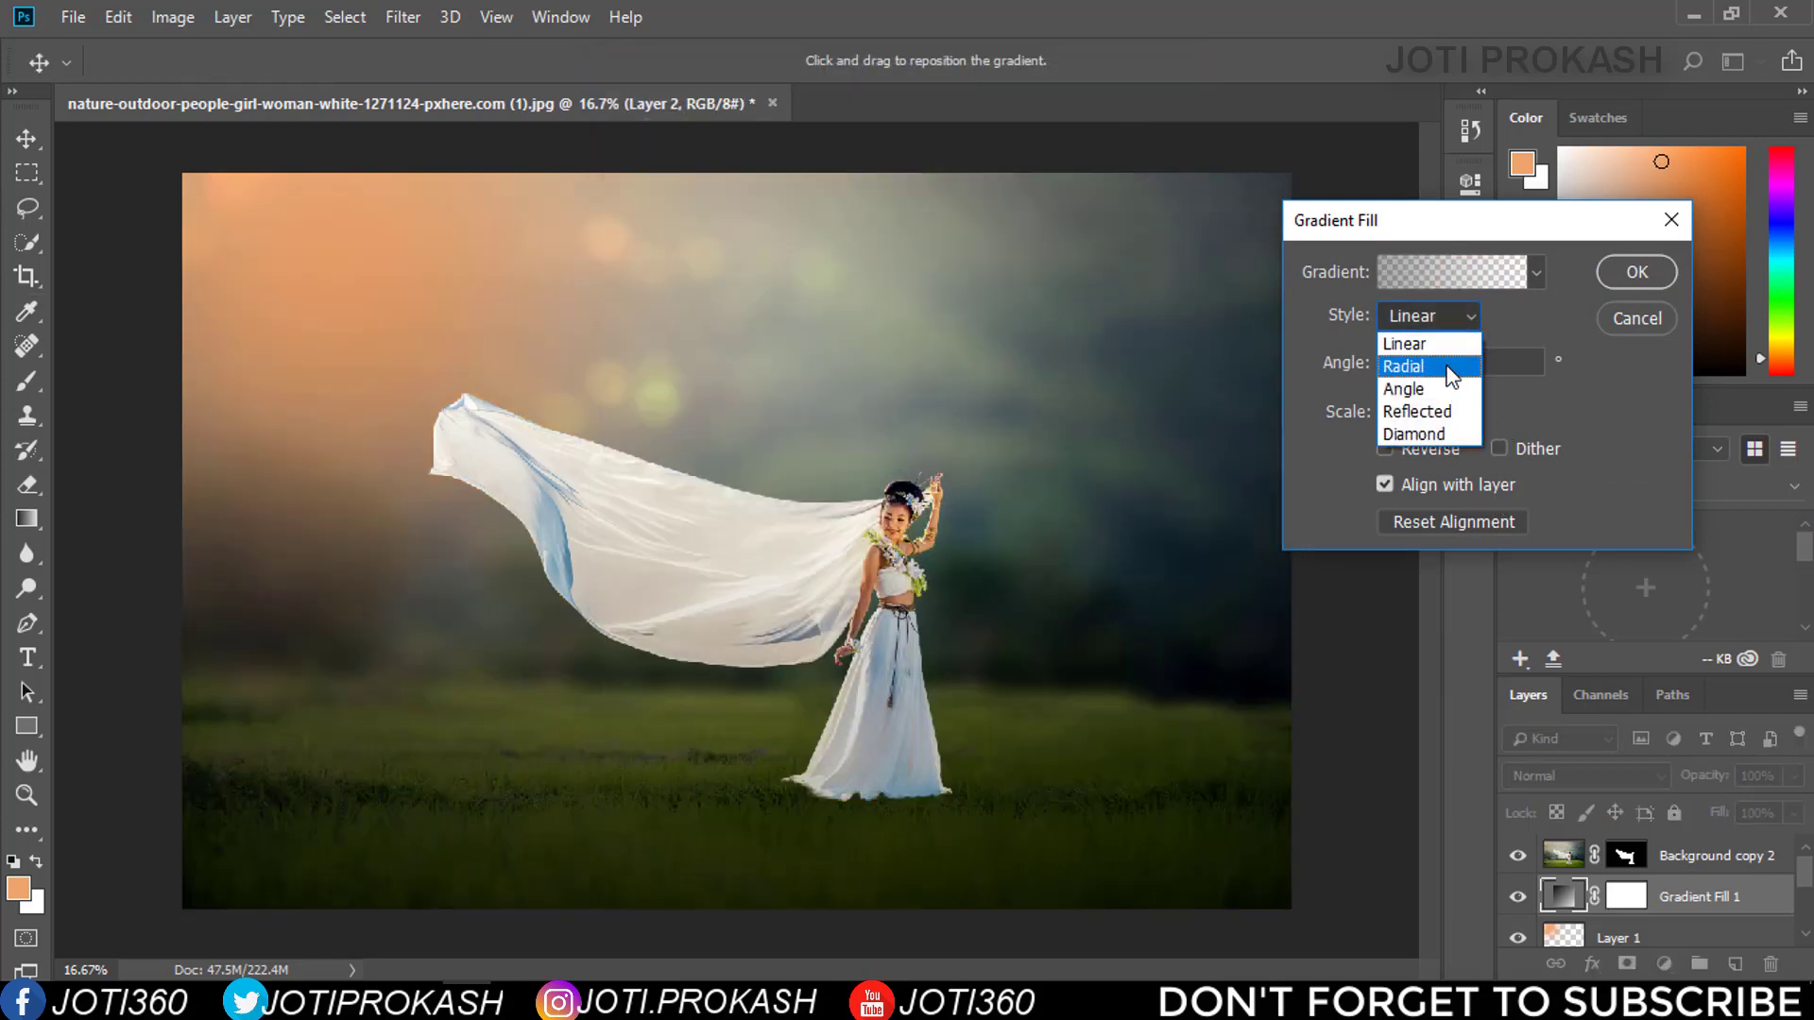
click(1452, 370)
click(1466, 319)
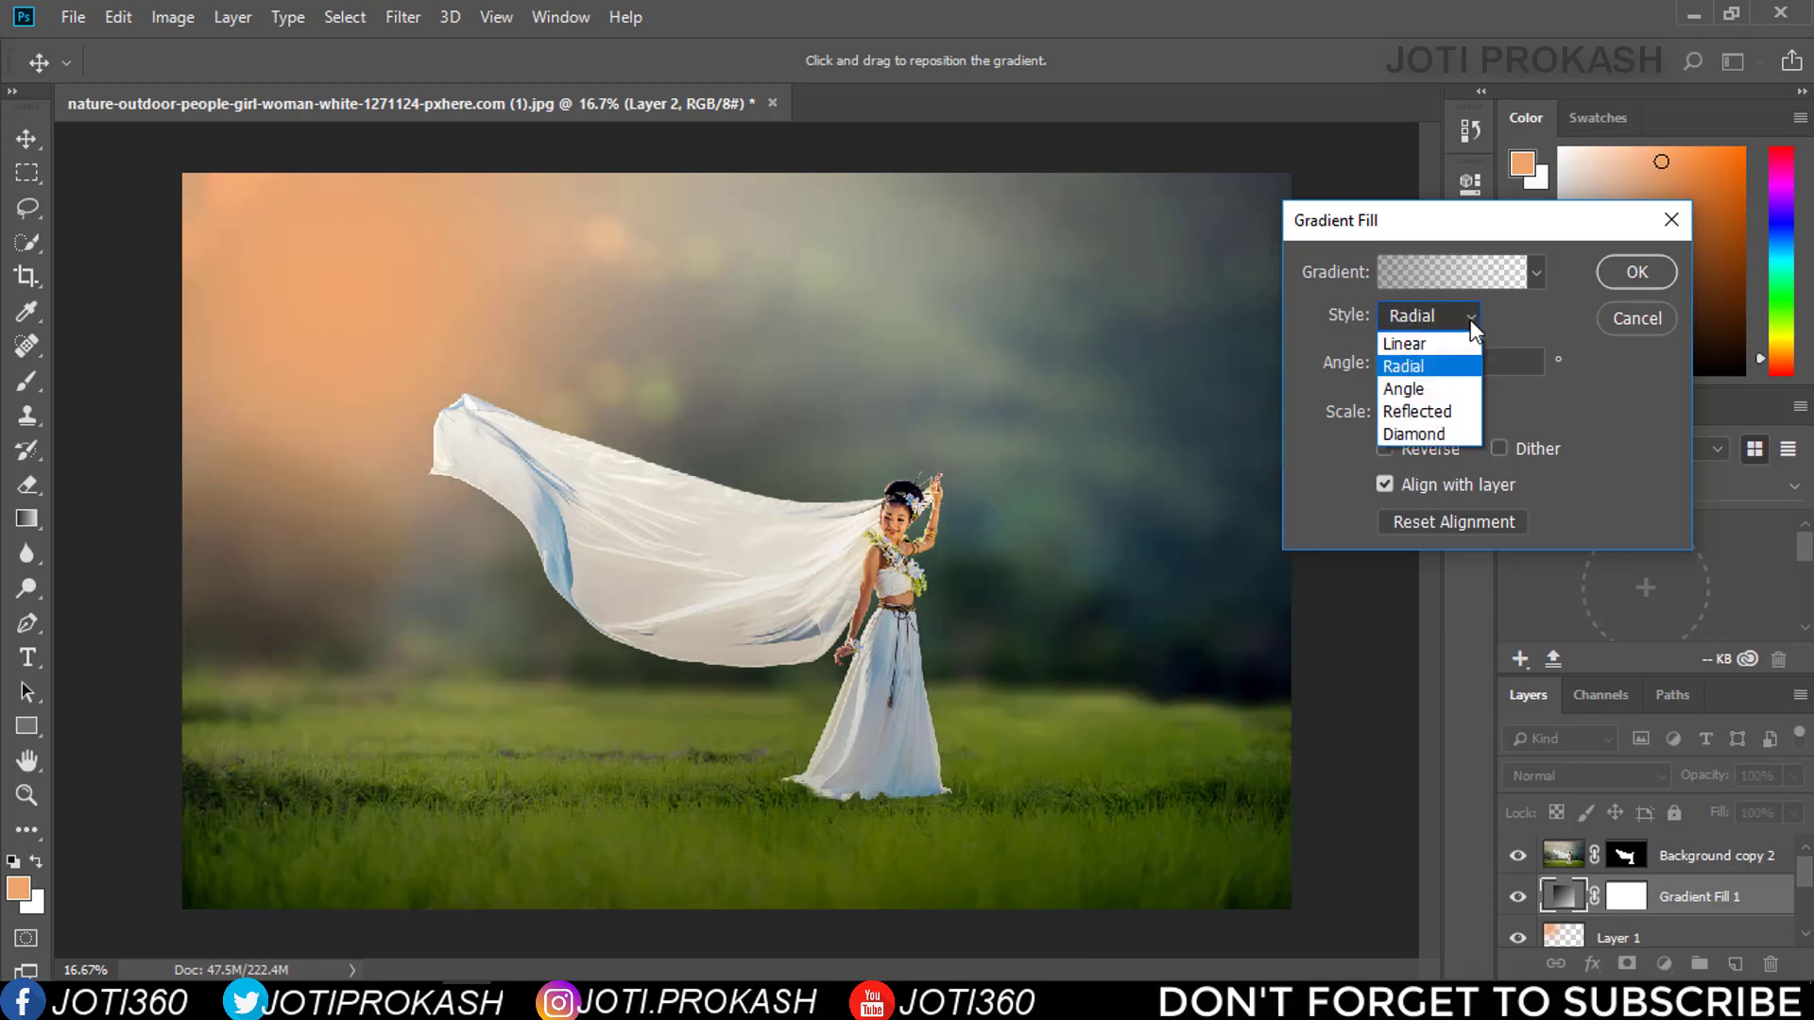
mouse_move(1440, 420)
mouse_down()
mouse_move(1540, 438)
mouse_move(1469, 444)
mouse_move(1483, 444)
mouse_up()
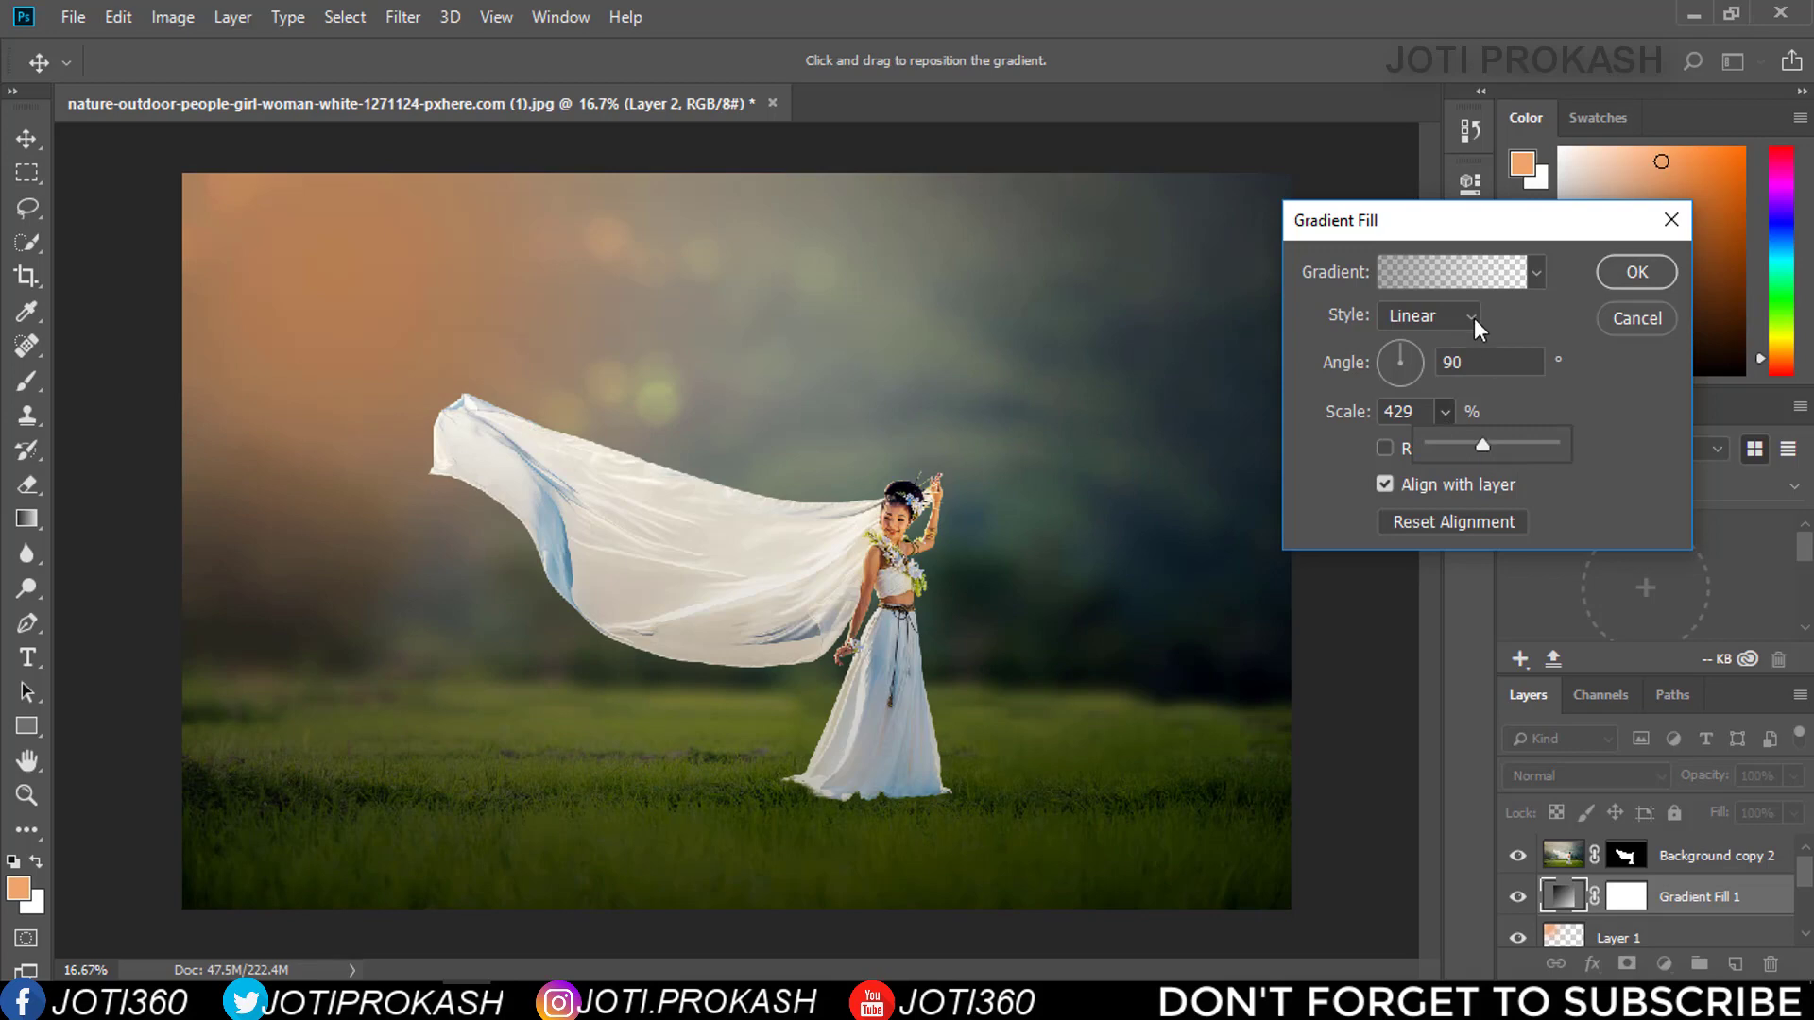
click(1385, 449)
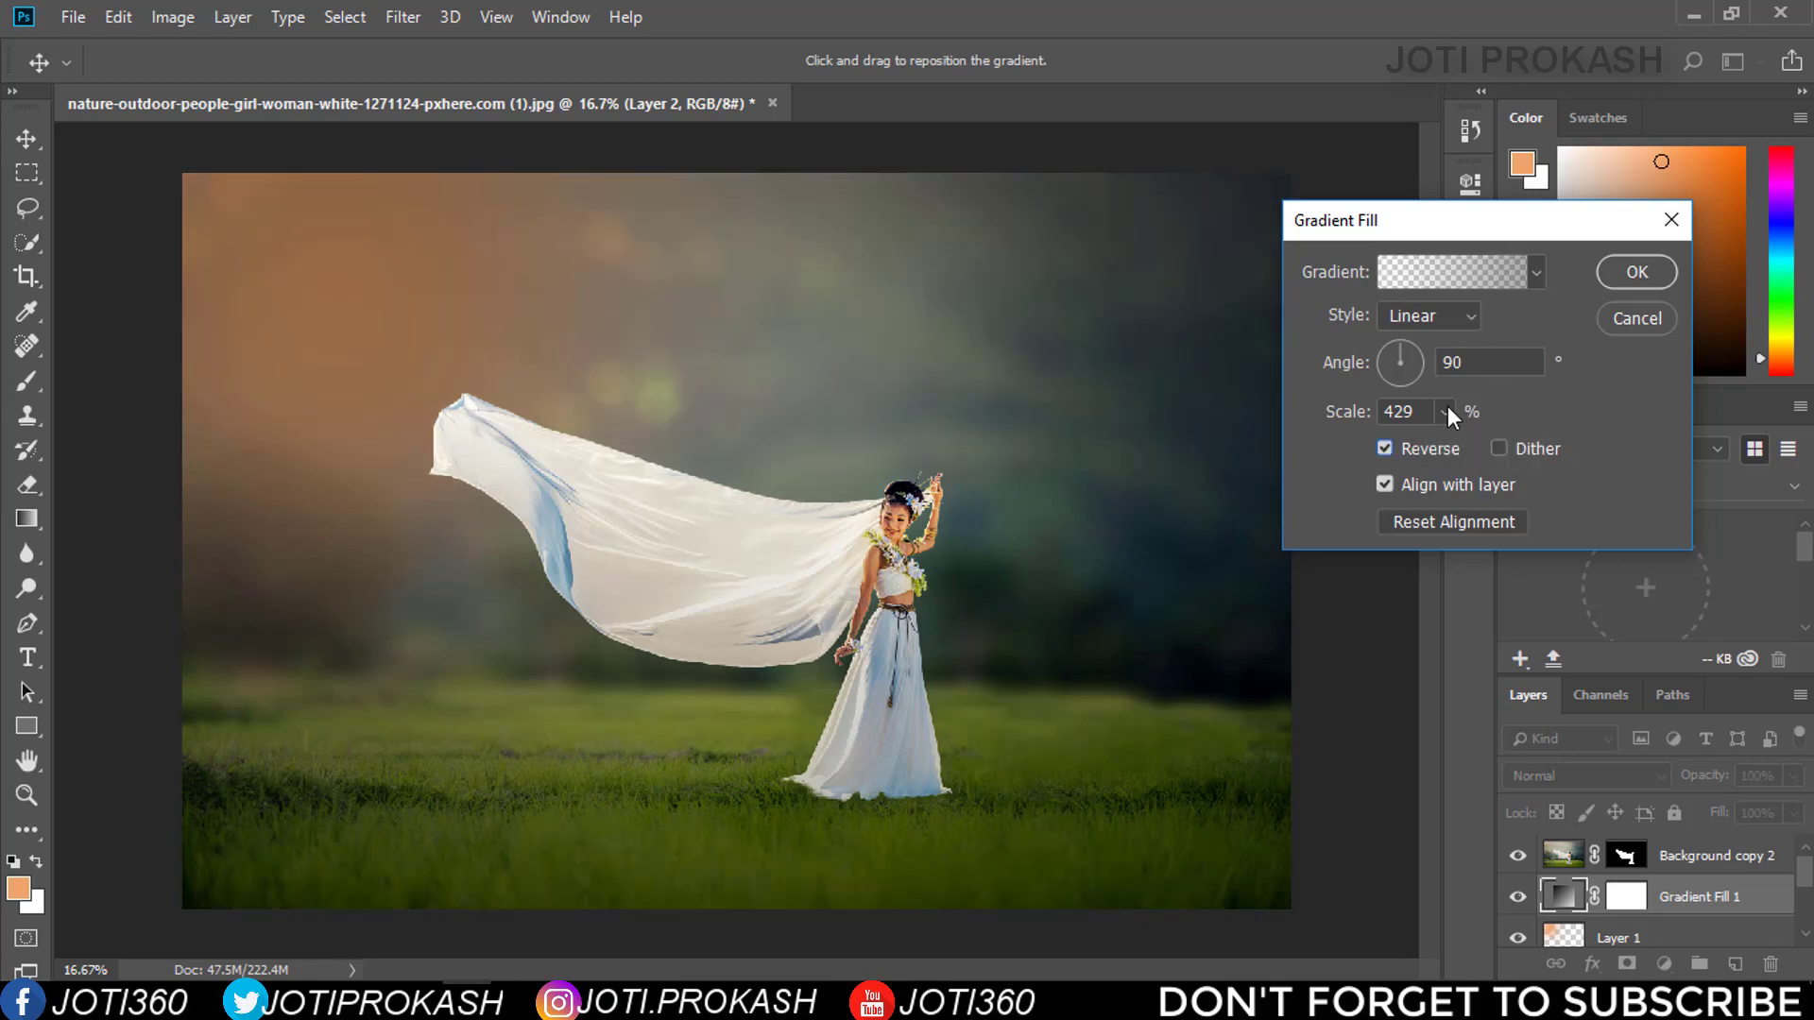
click(1608, 276)
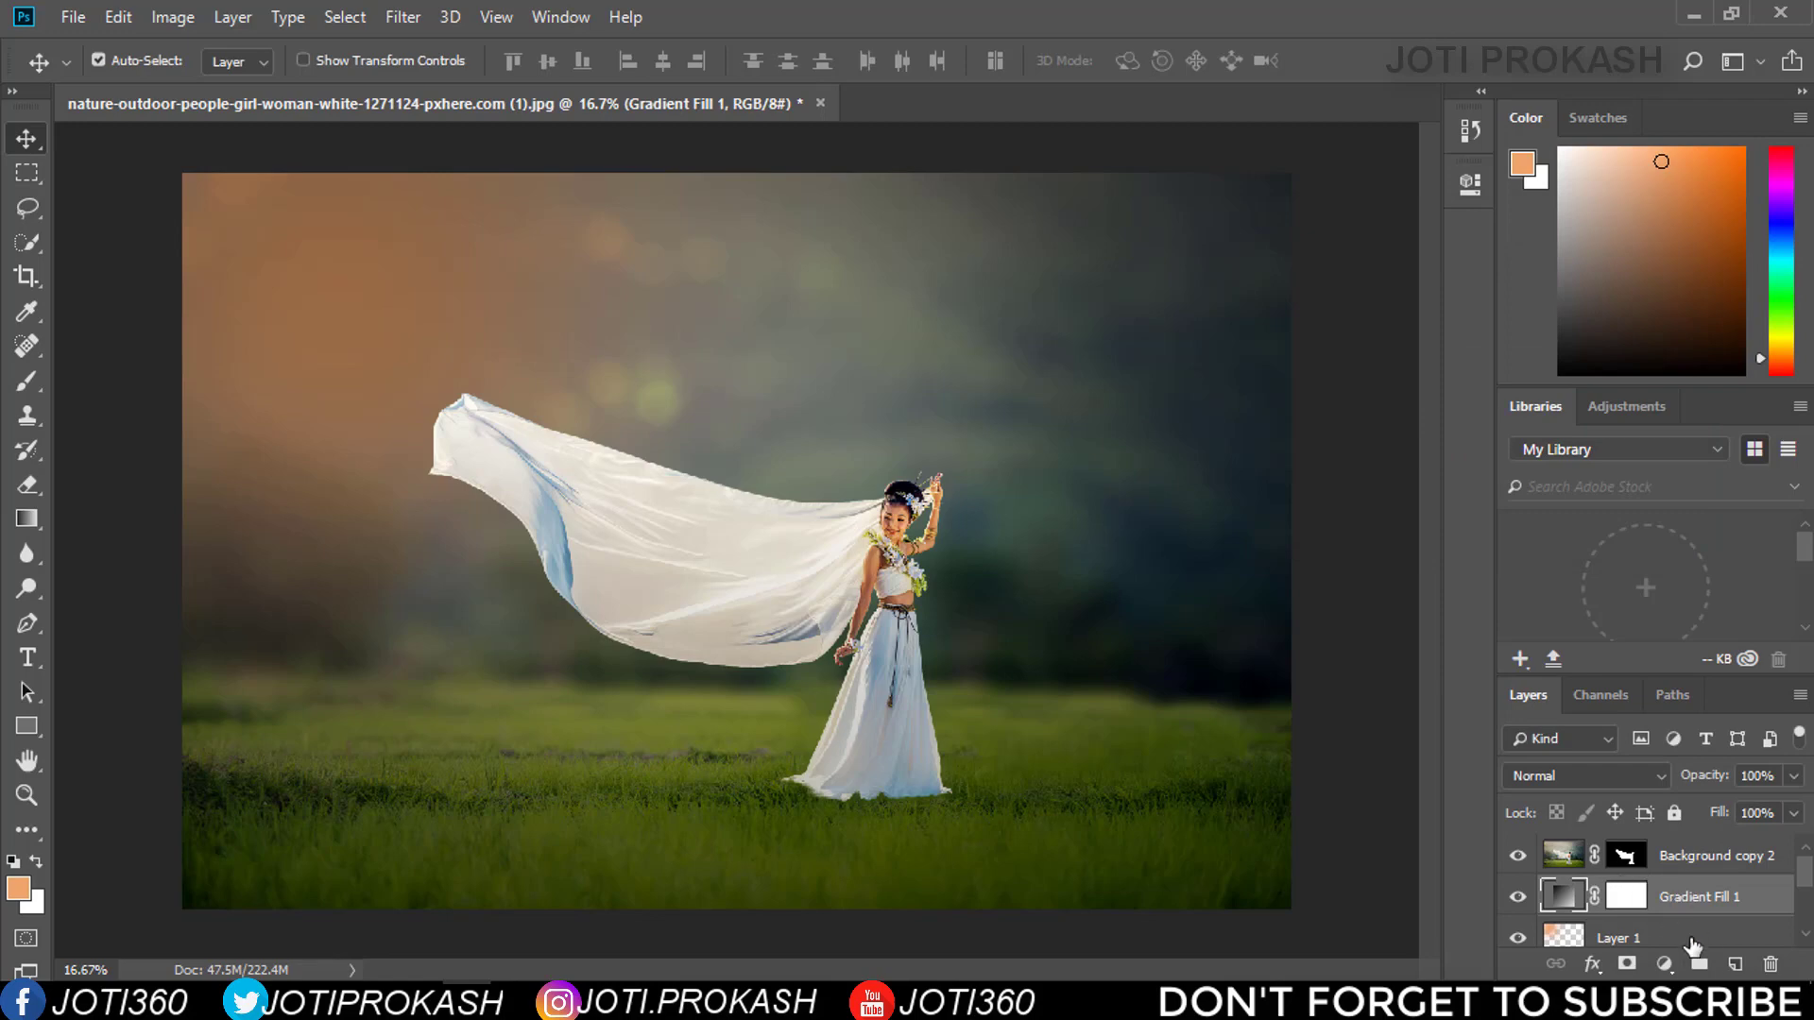
Paint a soft #ffffff white spot above the veil on a new layer
click(1734, 964)
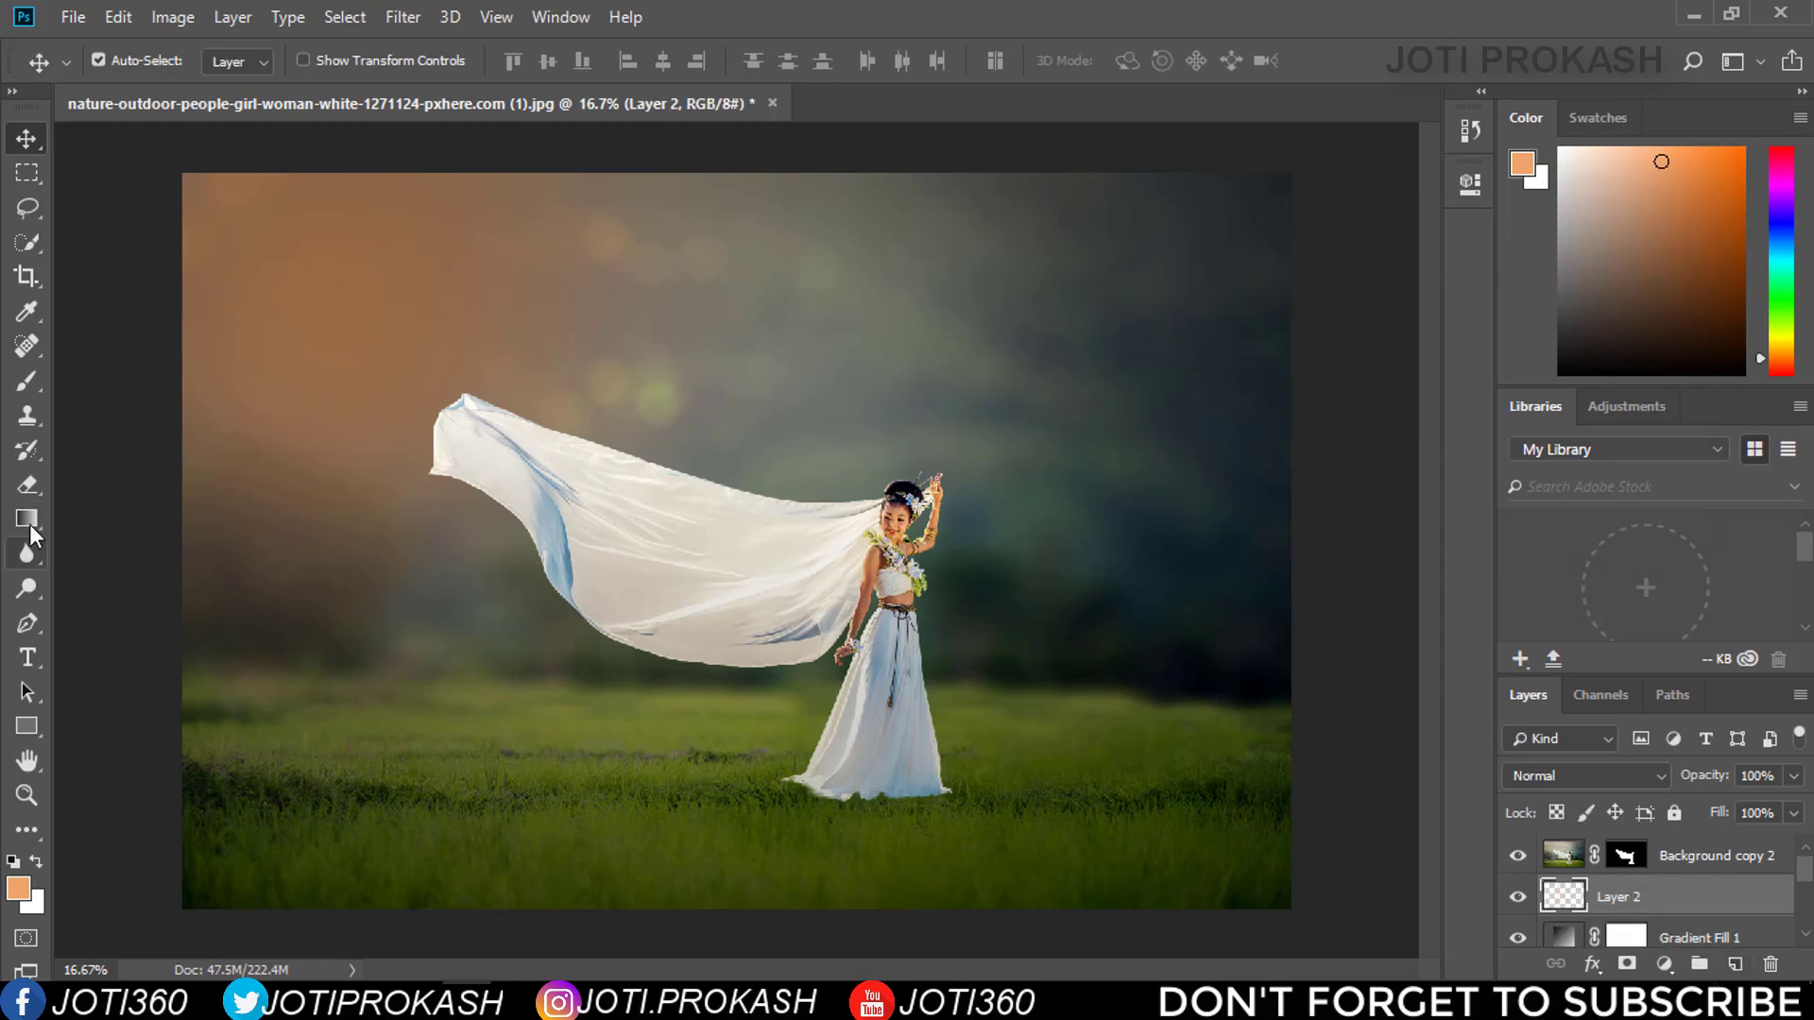
click(27, 311)
click(18, 888)
text(ffffff)
click(1173, 218)
key(b)
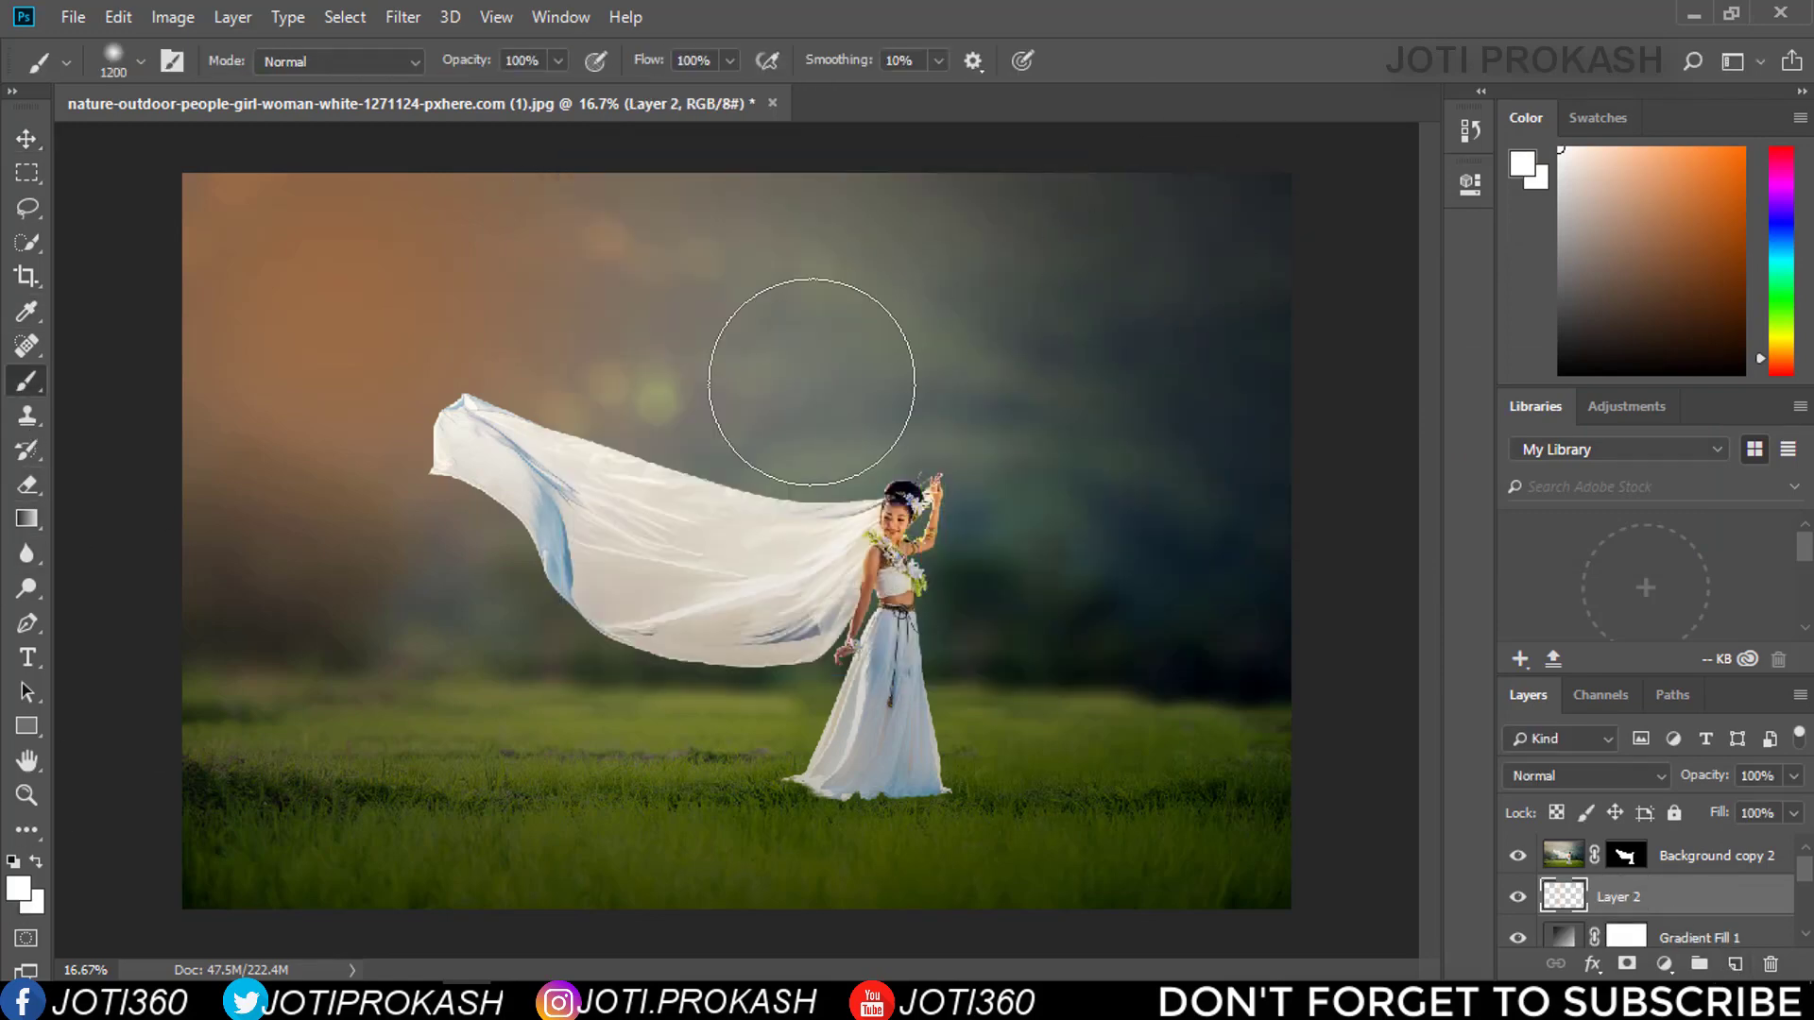
click(752, 436)
Stretch the white glow to 271% by 194% and move it to the top centre
key(v)
key(ctrl+t)
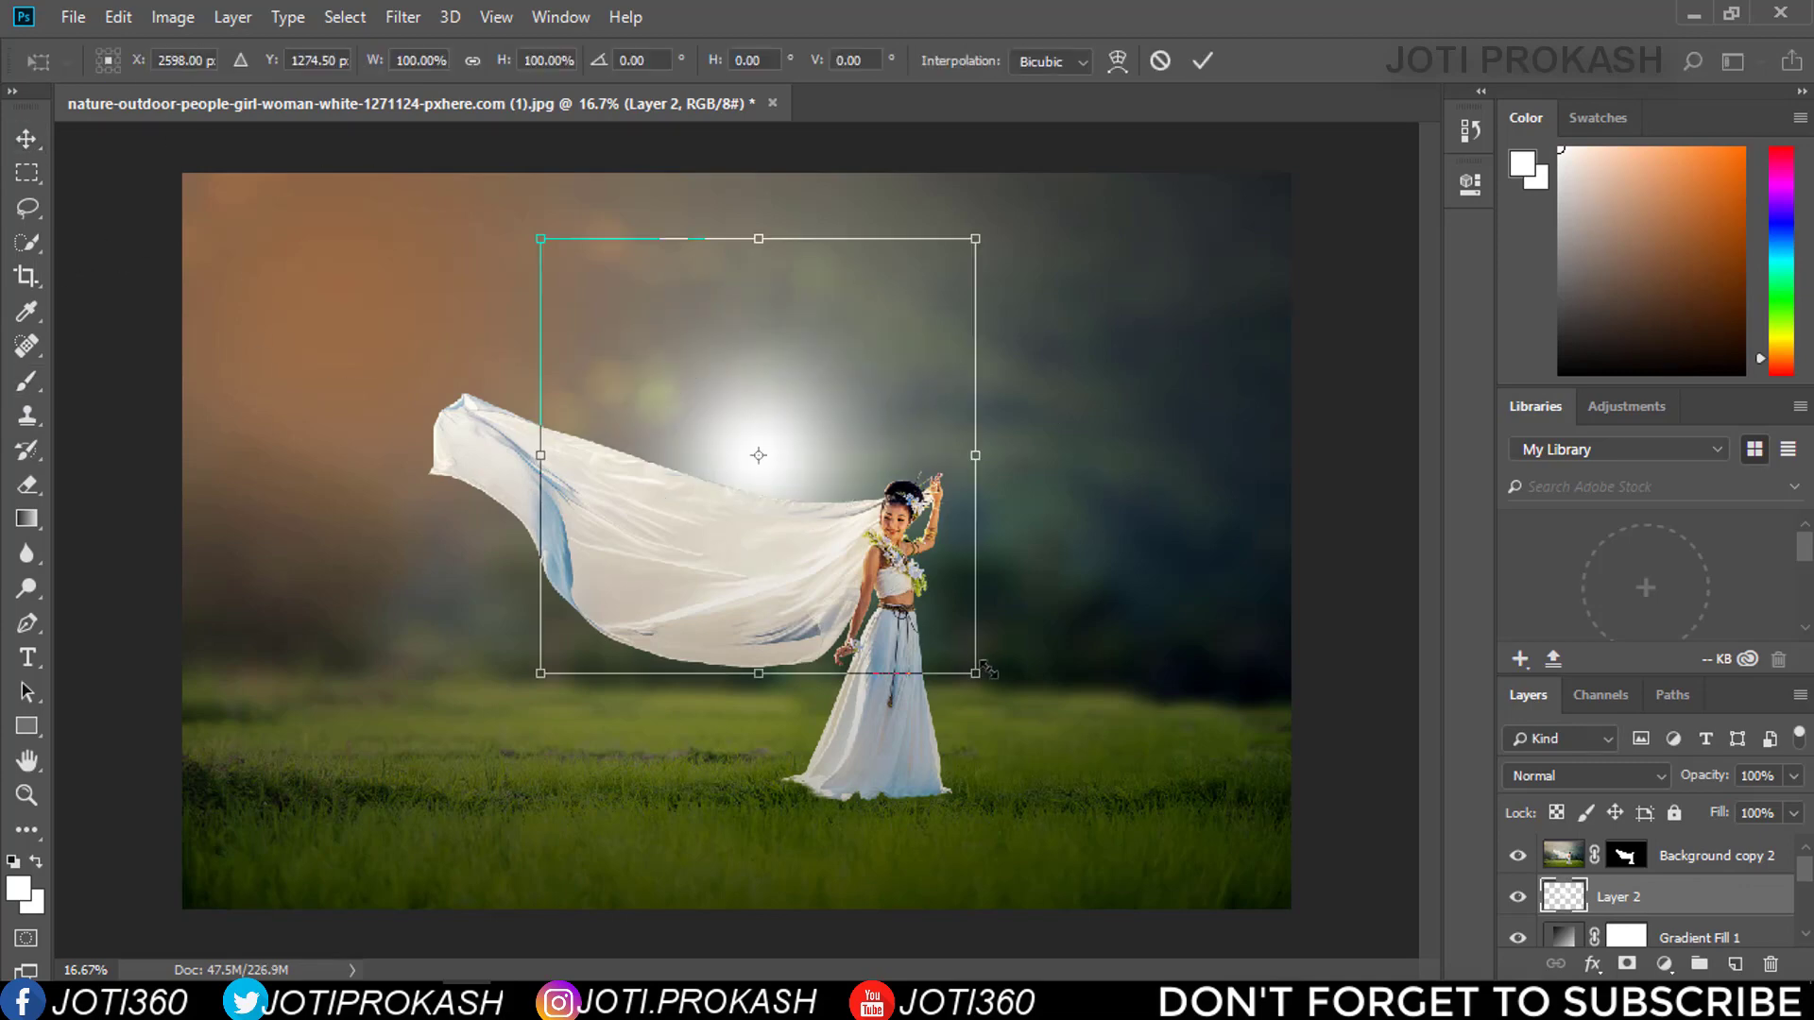
drag(981, 681, 1532, 851)
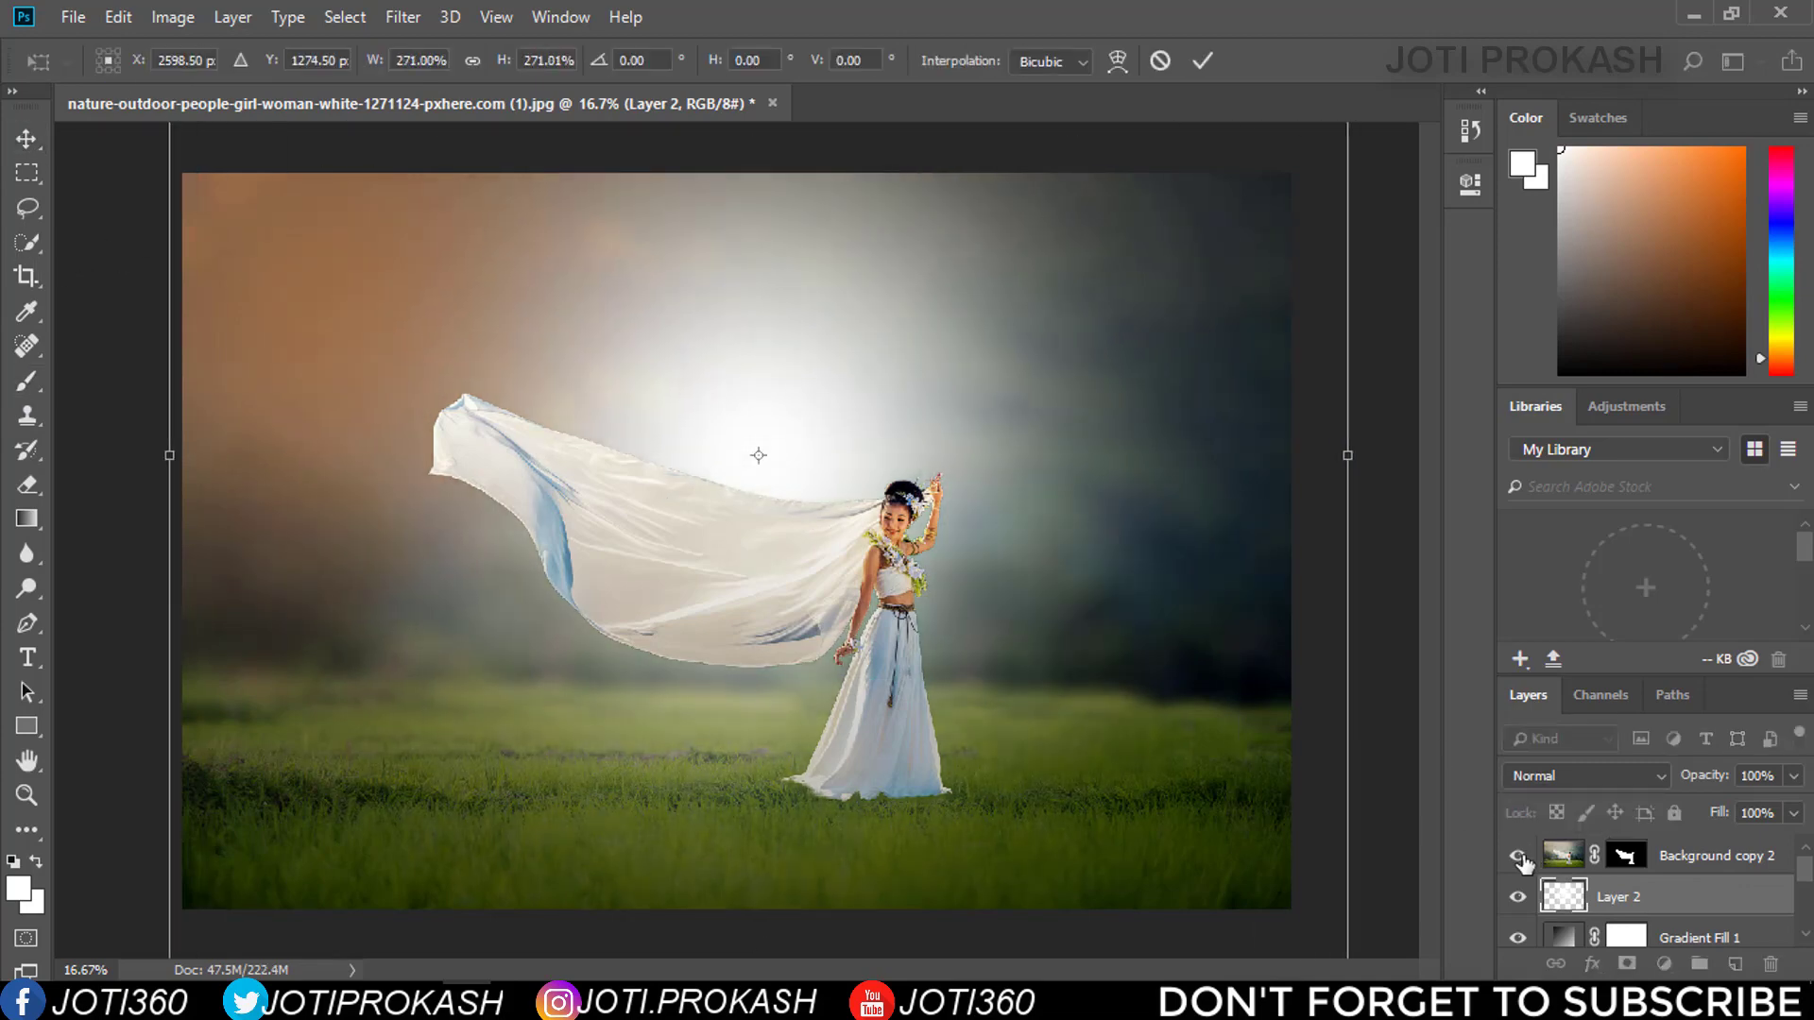
key(ctrl+minus)
drag(807, 514, 795, 451)
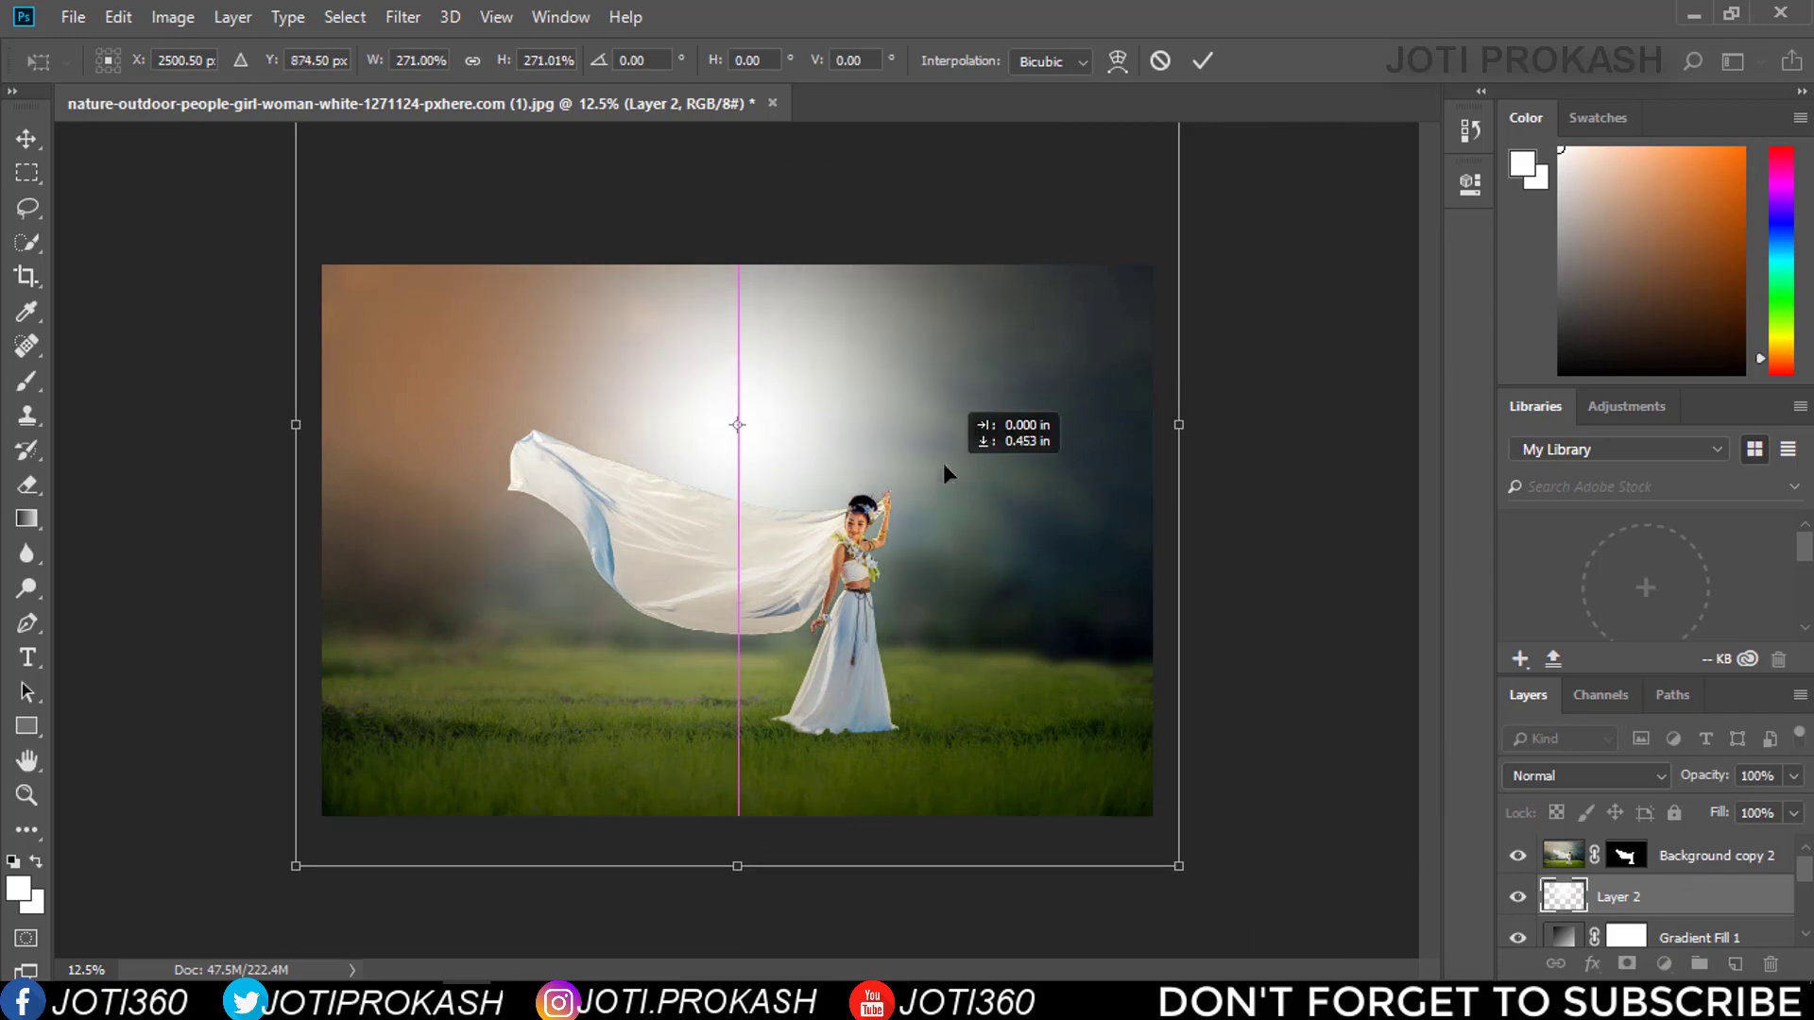
drag(953, 567, 952, 501)
drag(767, 763, 767, 642)
mouse_move(836, 388)
mouse_down()
mouse_move(786, 396)
mouse_move(836, 348)
mouse_up()
key(Return)
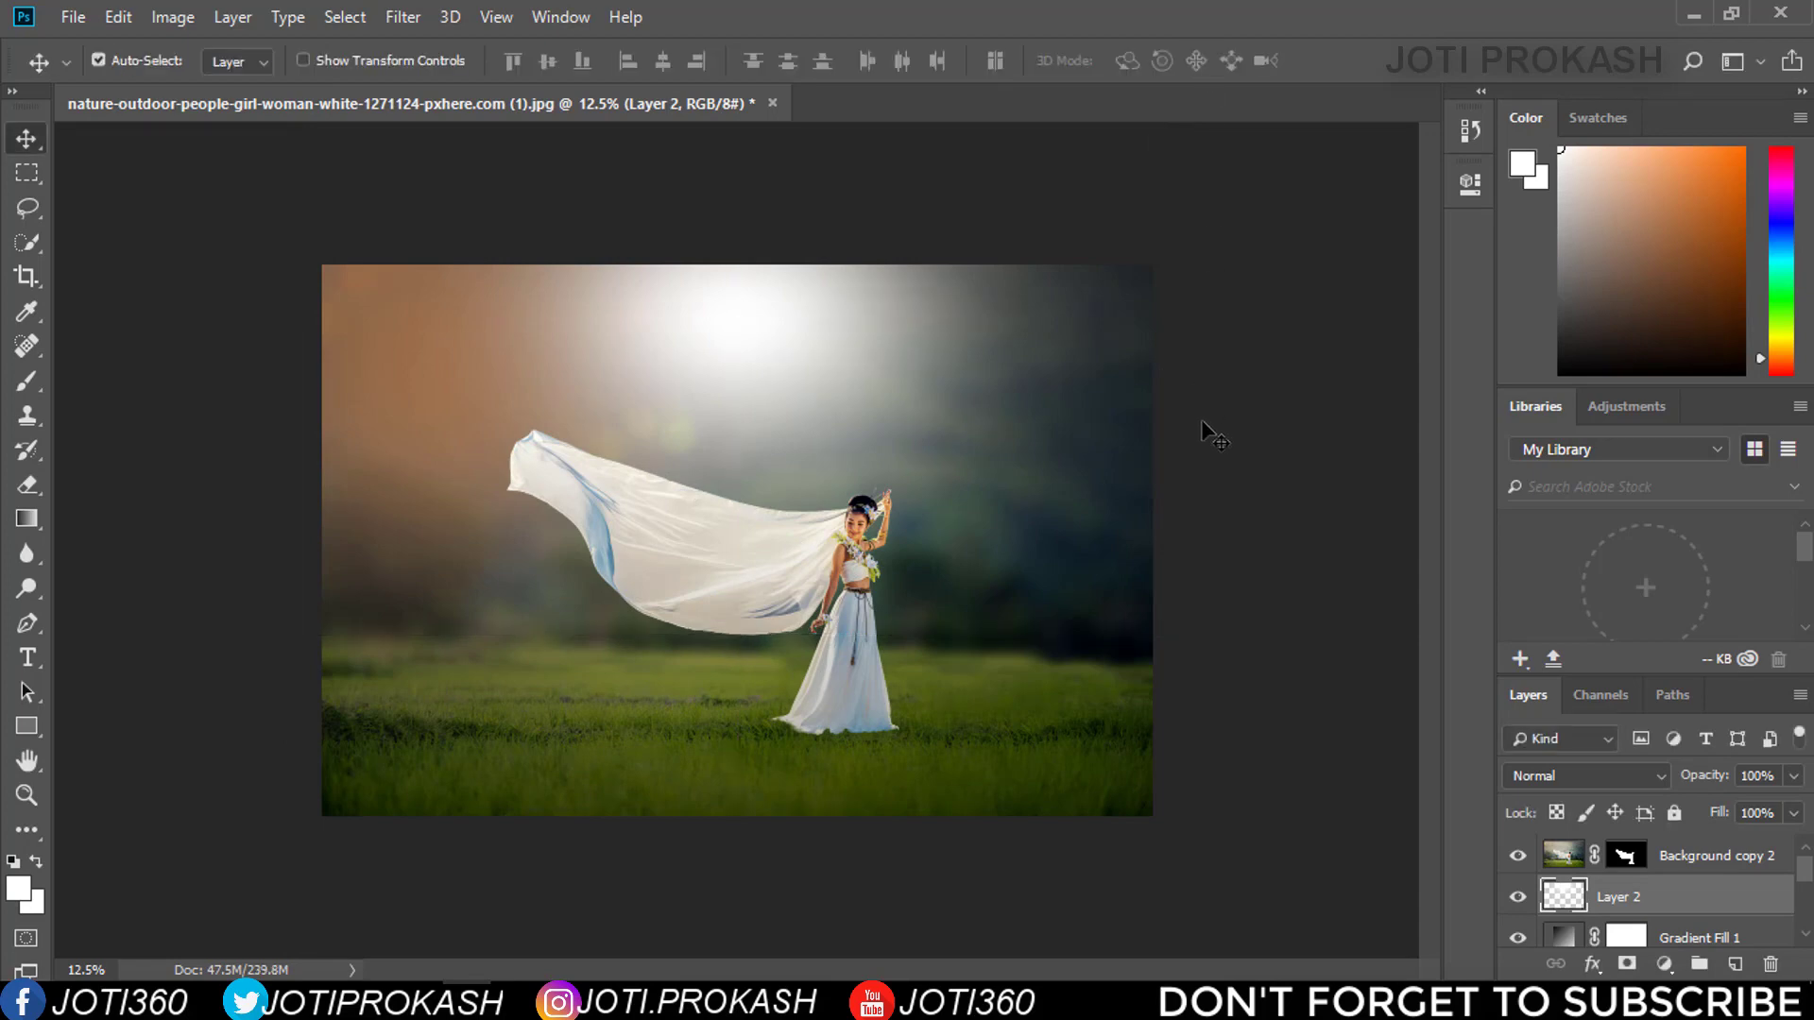
Draw a black-to-transparent gradient from the image top downward on a new layer
click(1735, 963)
click(43, 725)
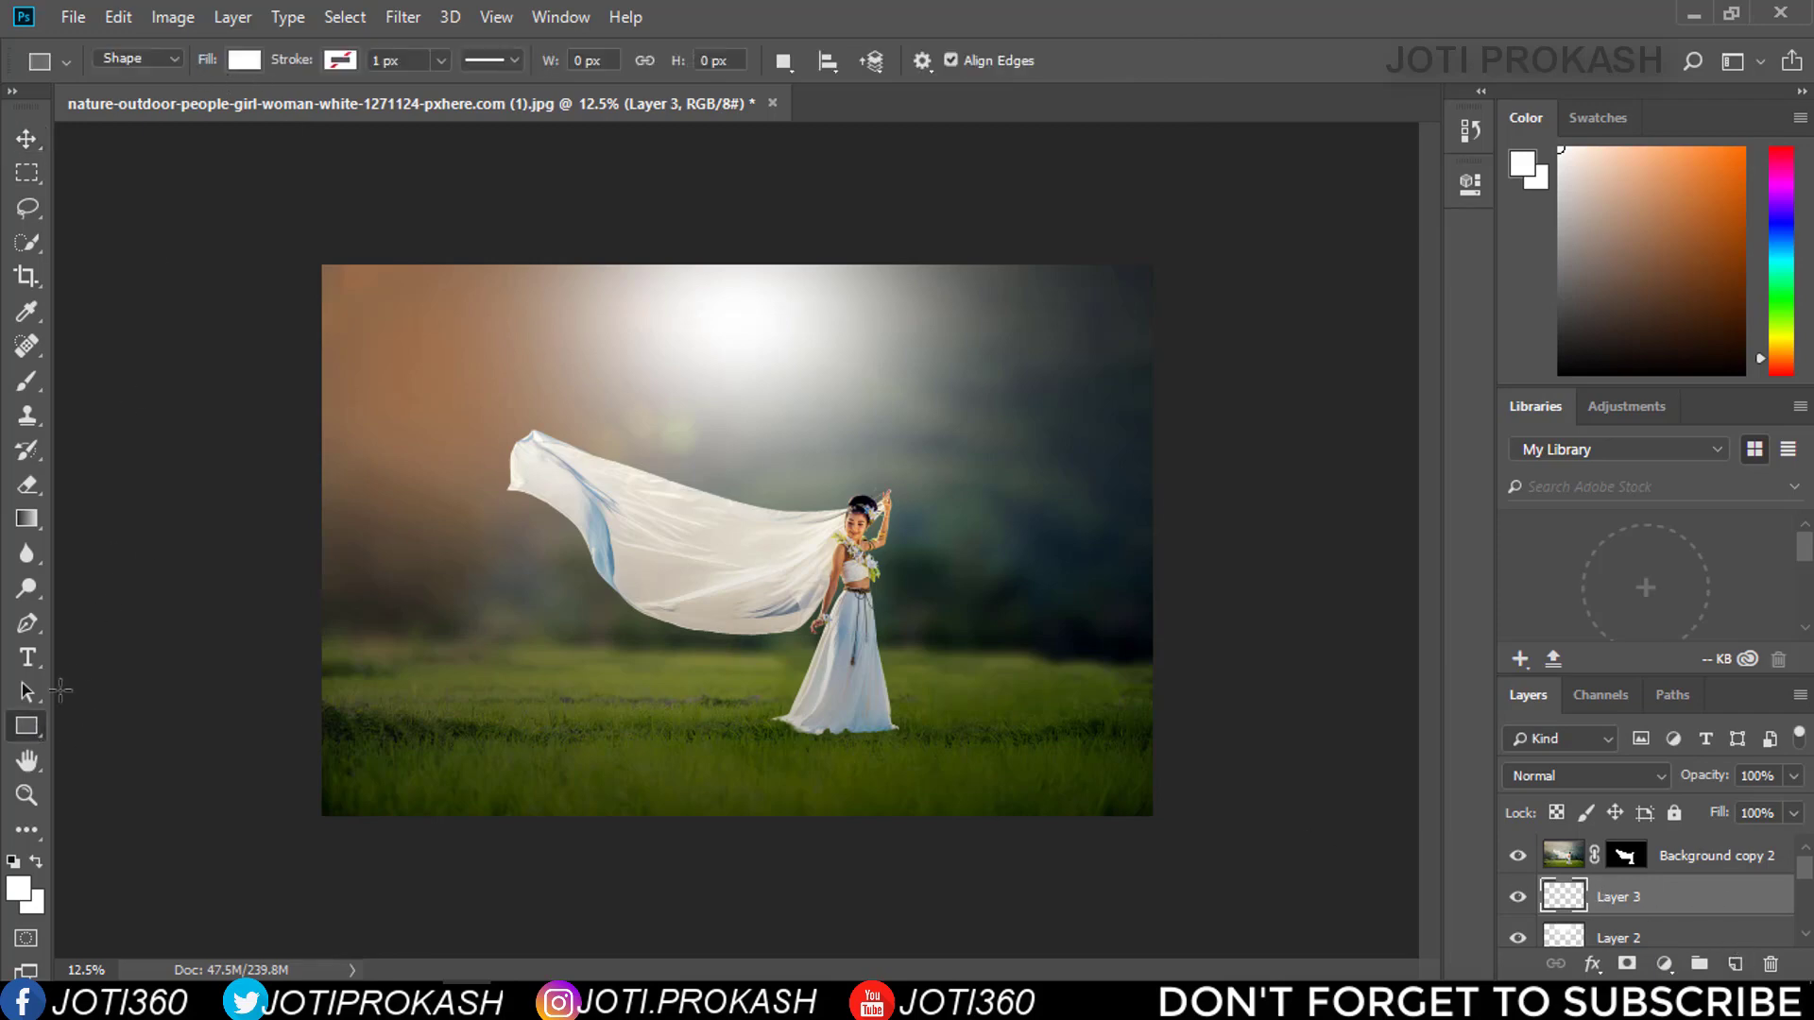
click(27, 518)
click(142, 60)
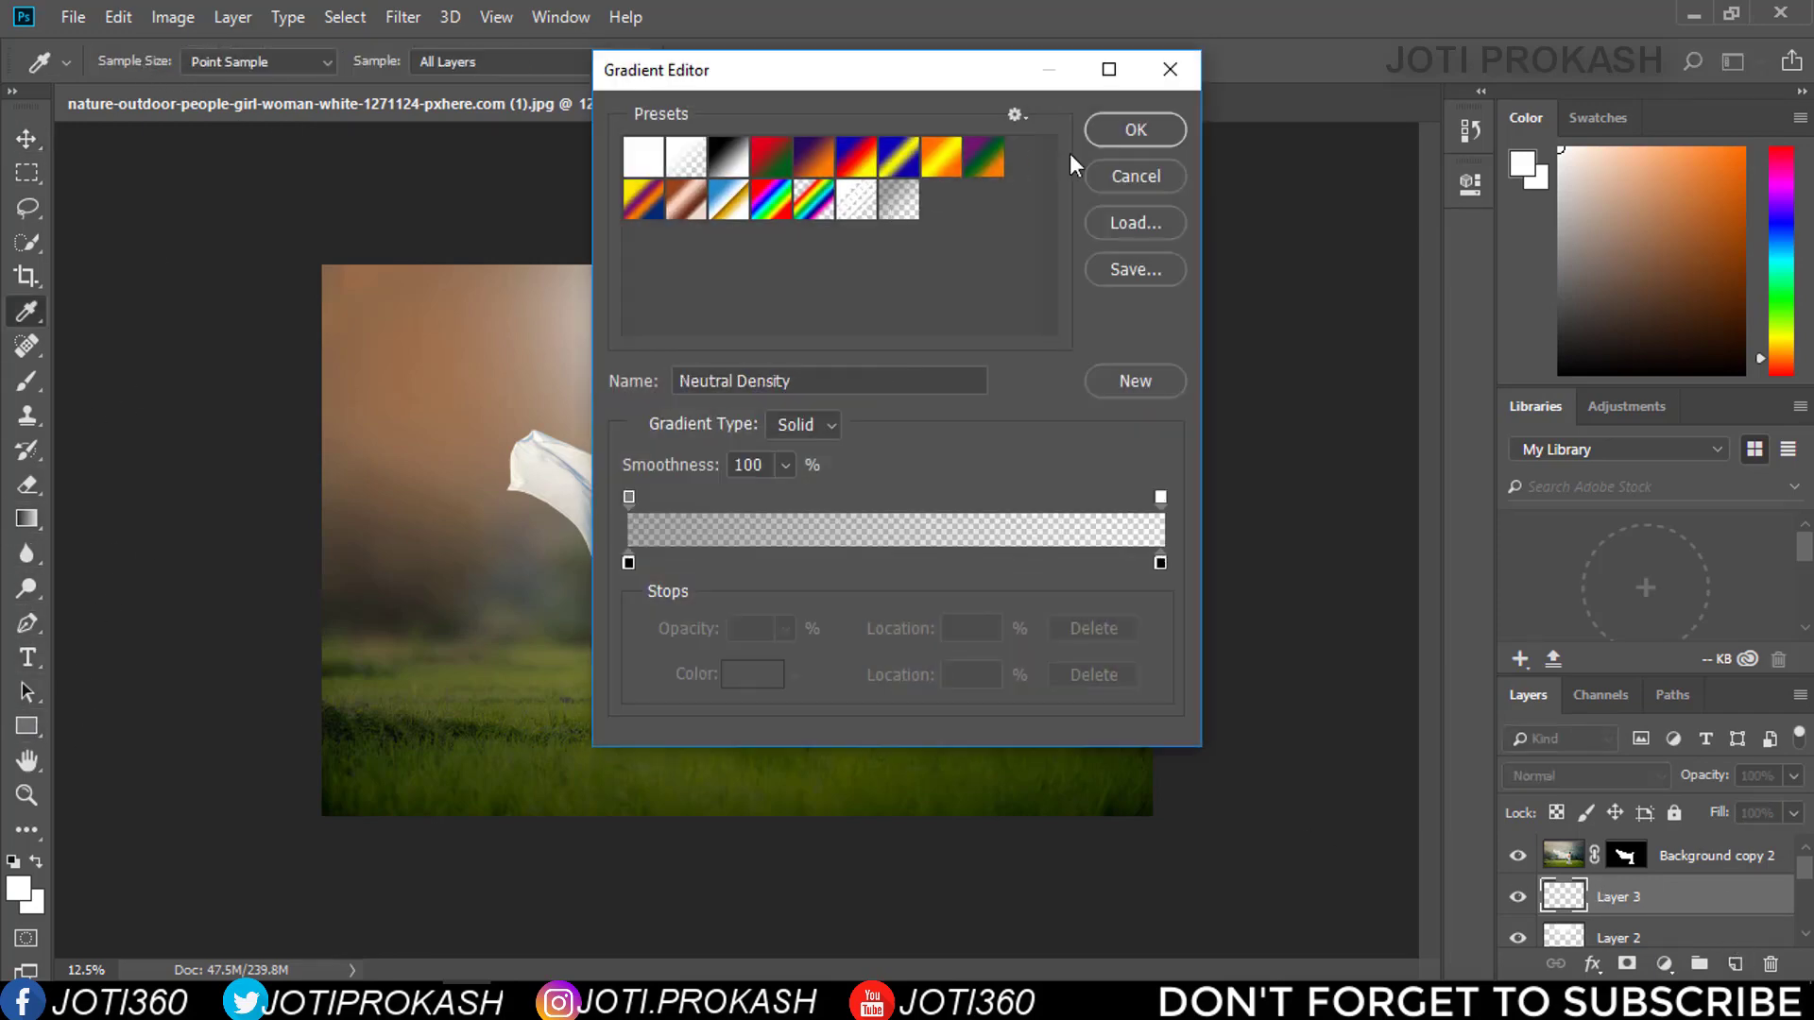
click(629, 563)
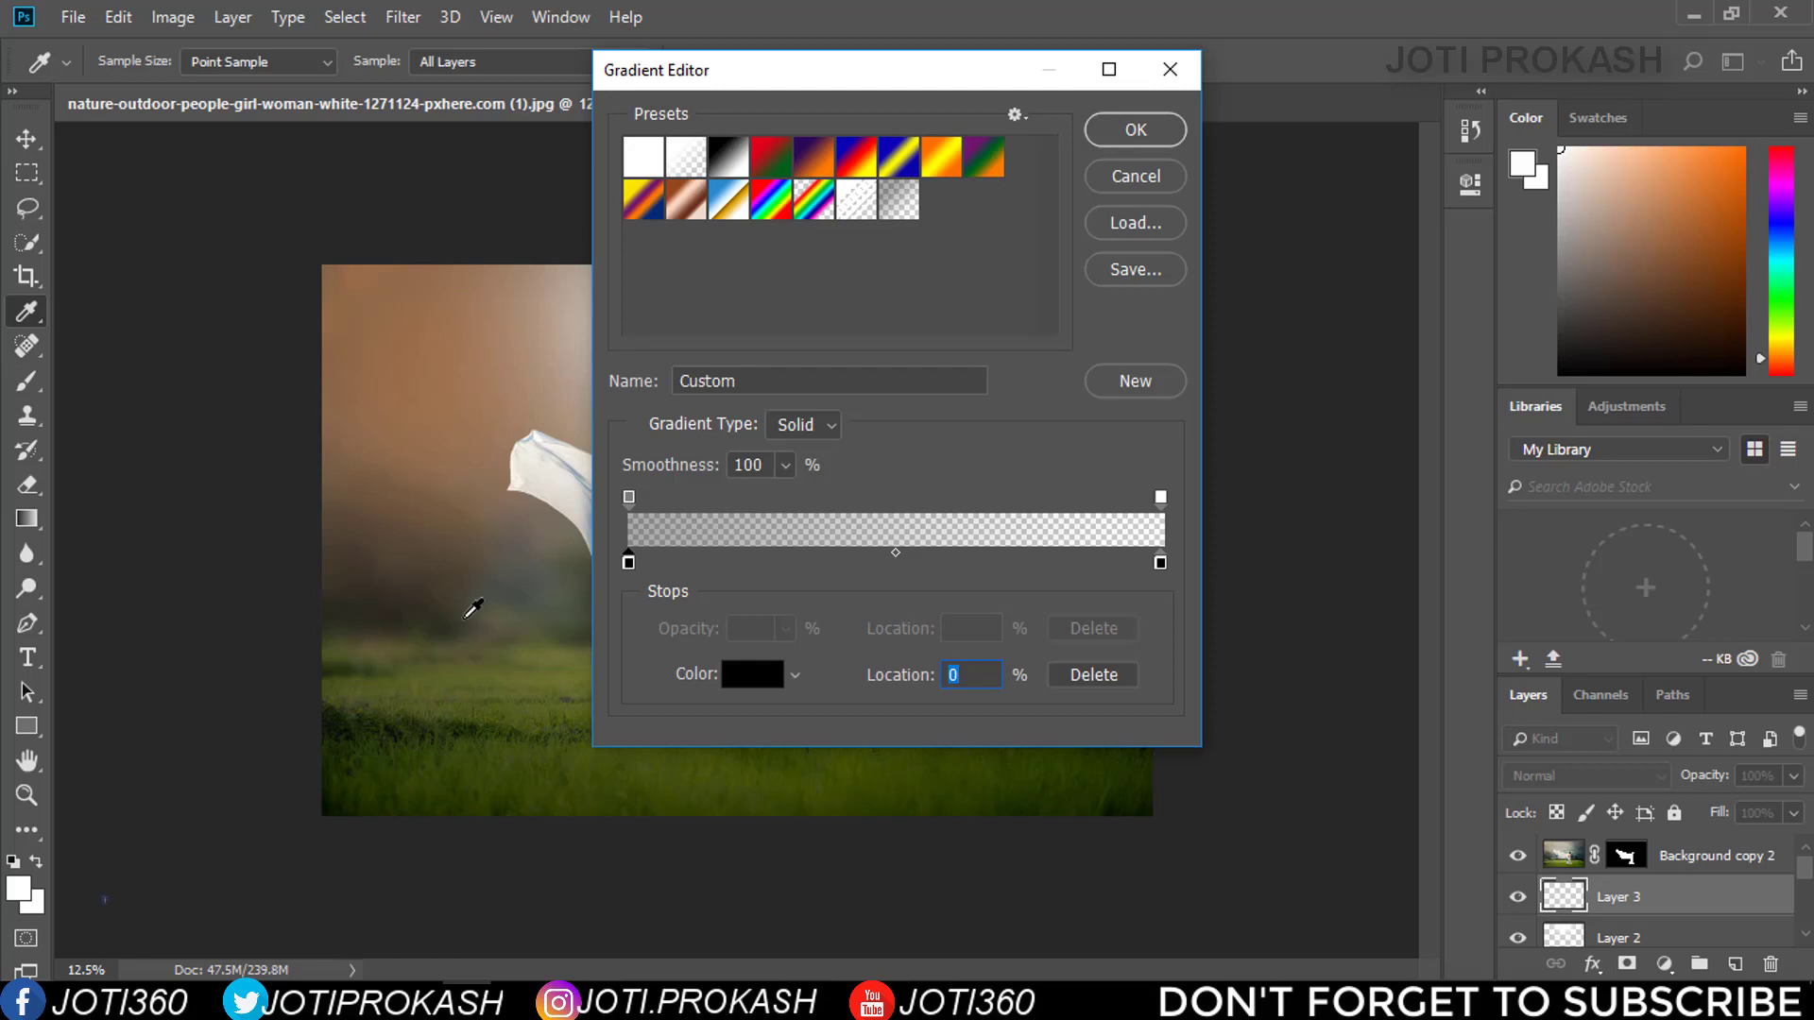
click(1136, 129)
drag(756, 266, 746, 734)
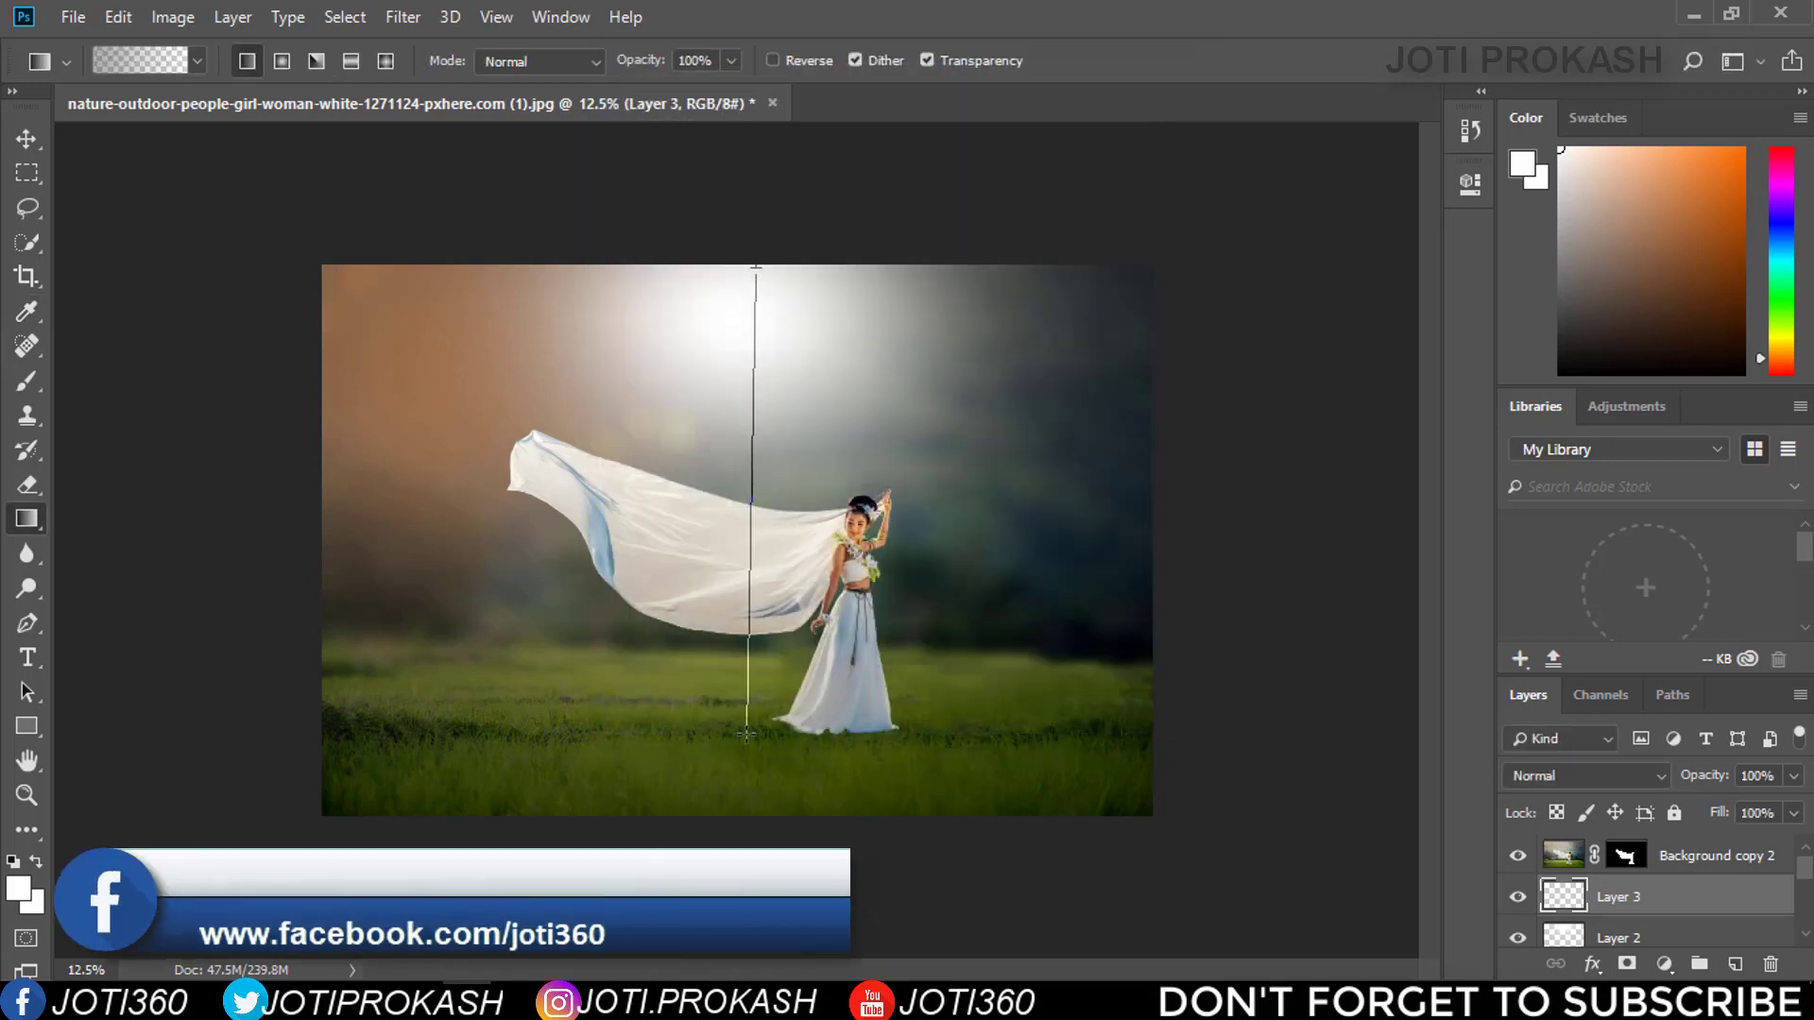
Set Layer 3's blend mode to Soft Light, after trying Screen and Lighter Color
click(27, 140)
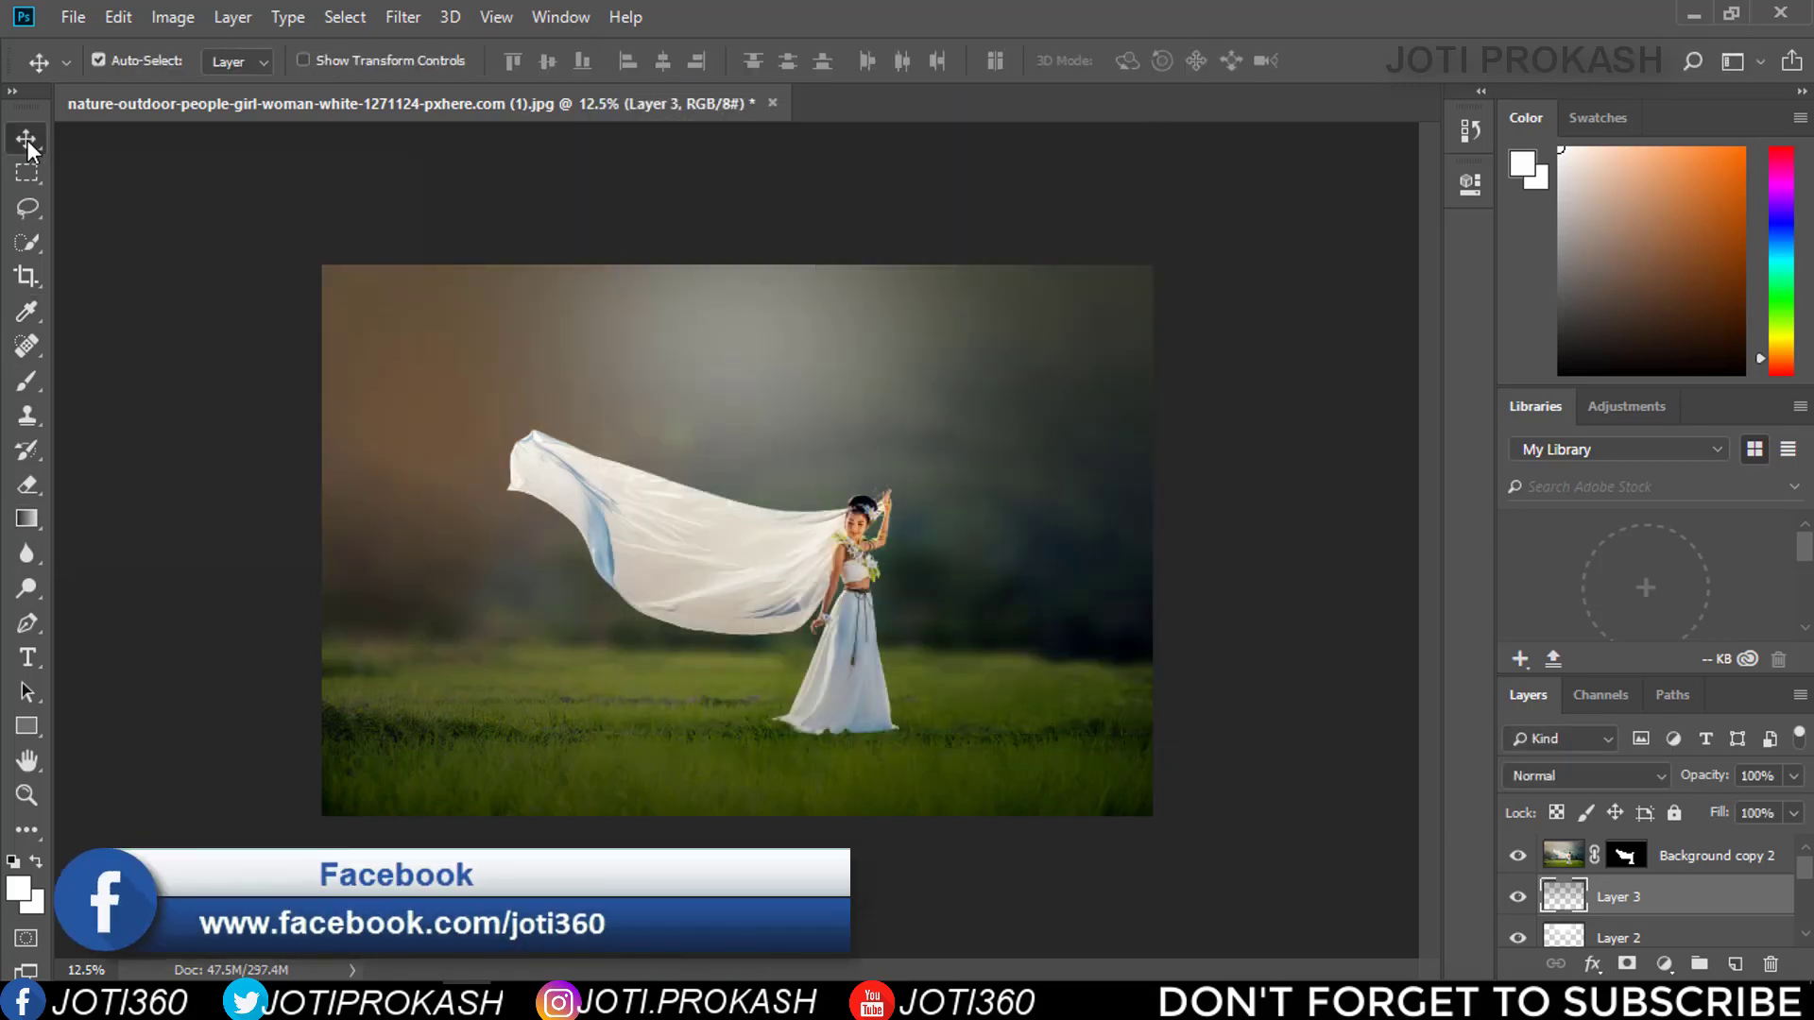
click(1629, 778)
click(1525, 331)
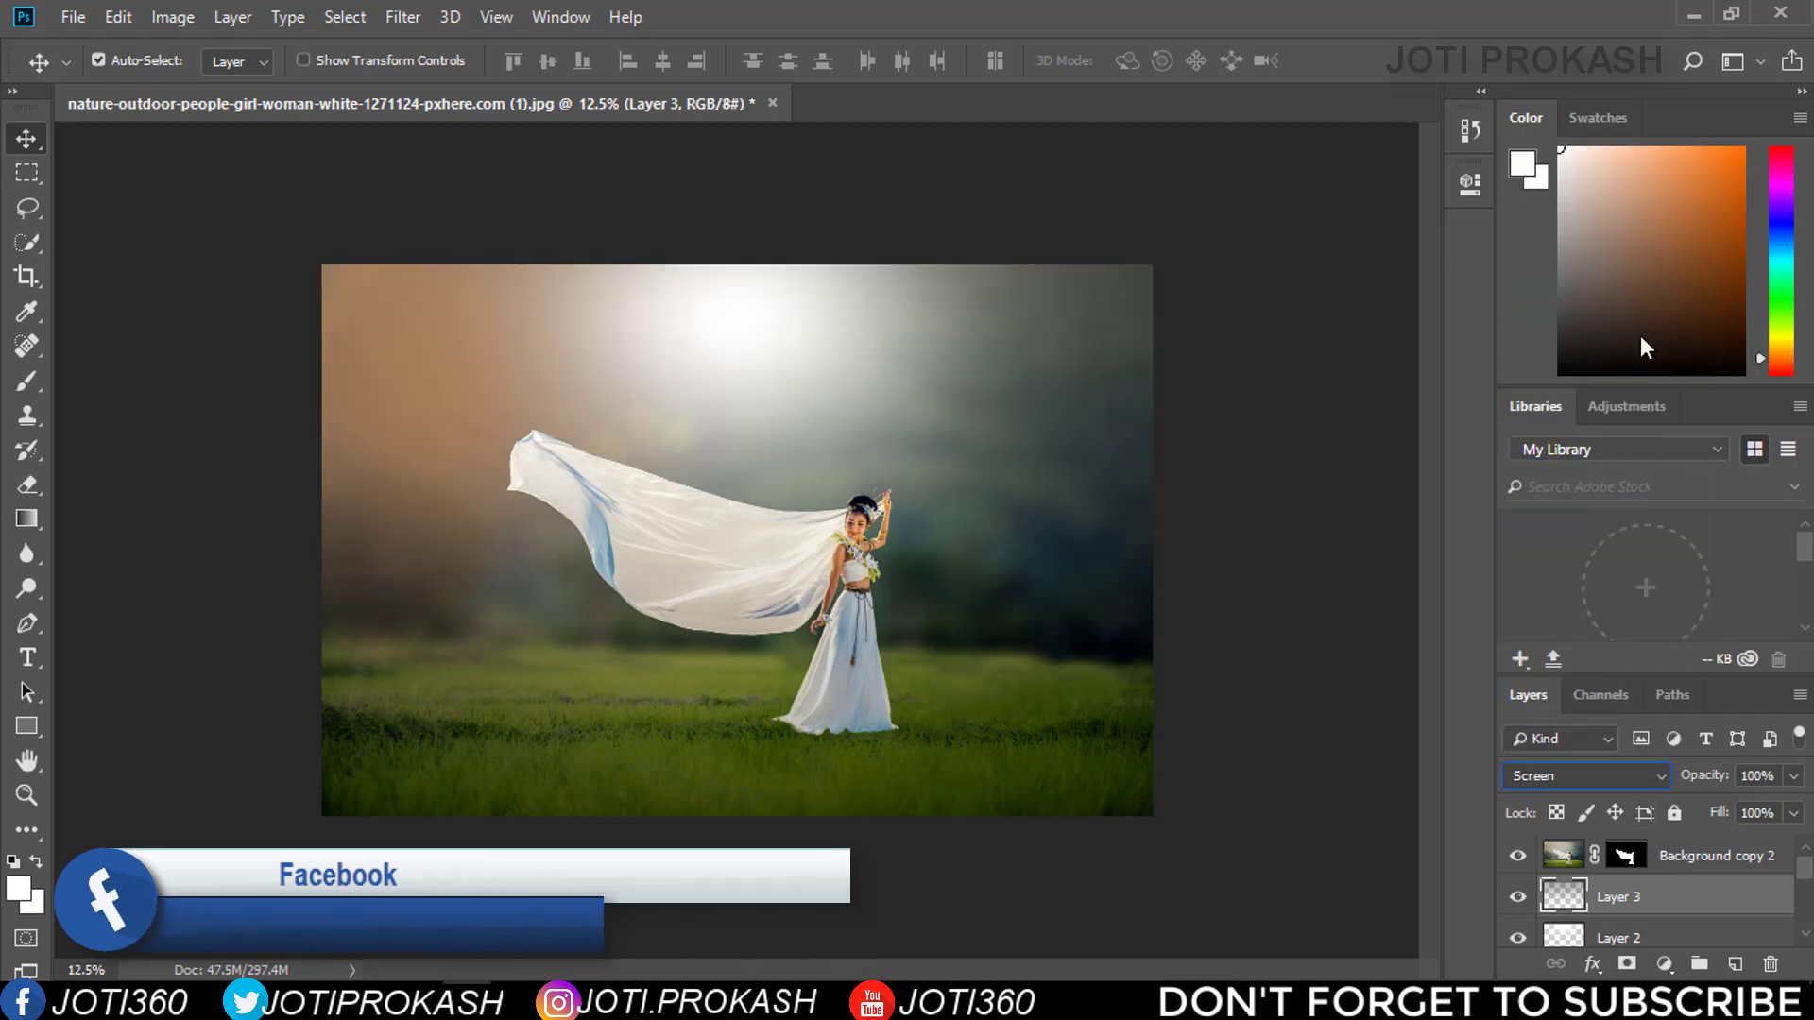
click(1561, 773)
click(1592, 391)
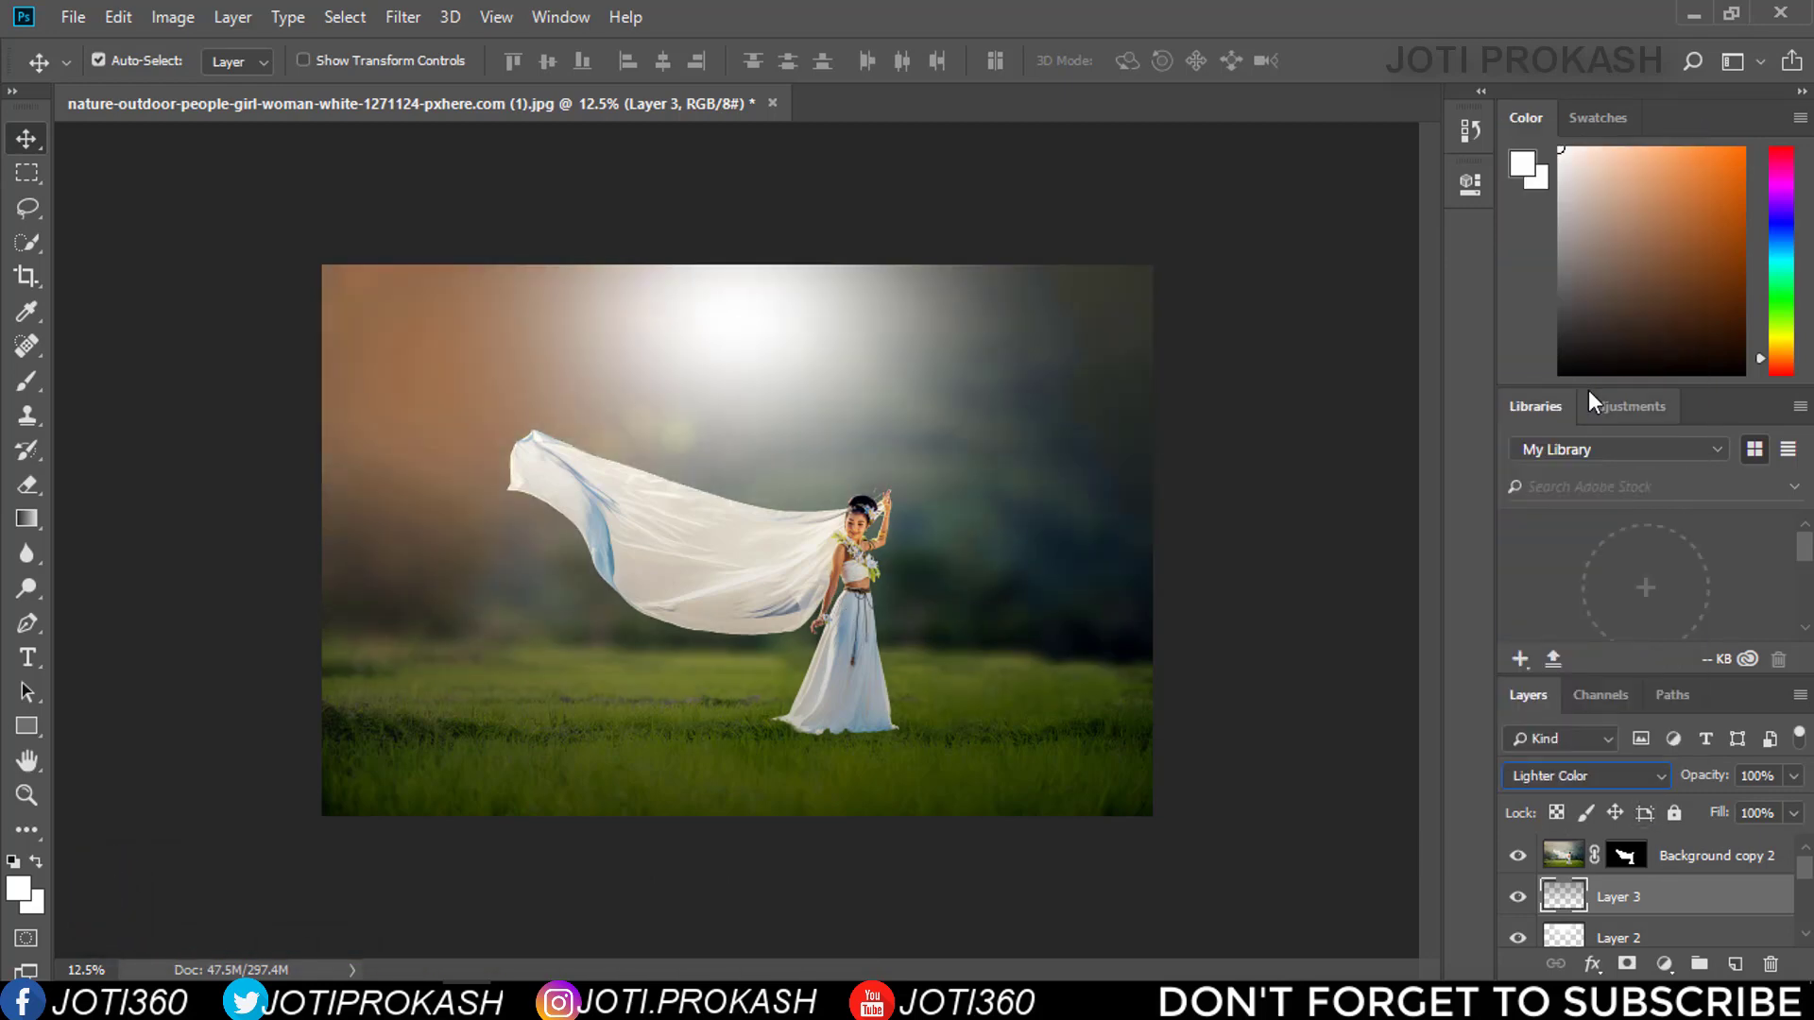
click(1550, 776)
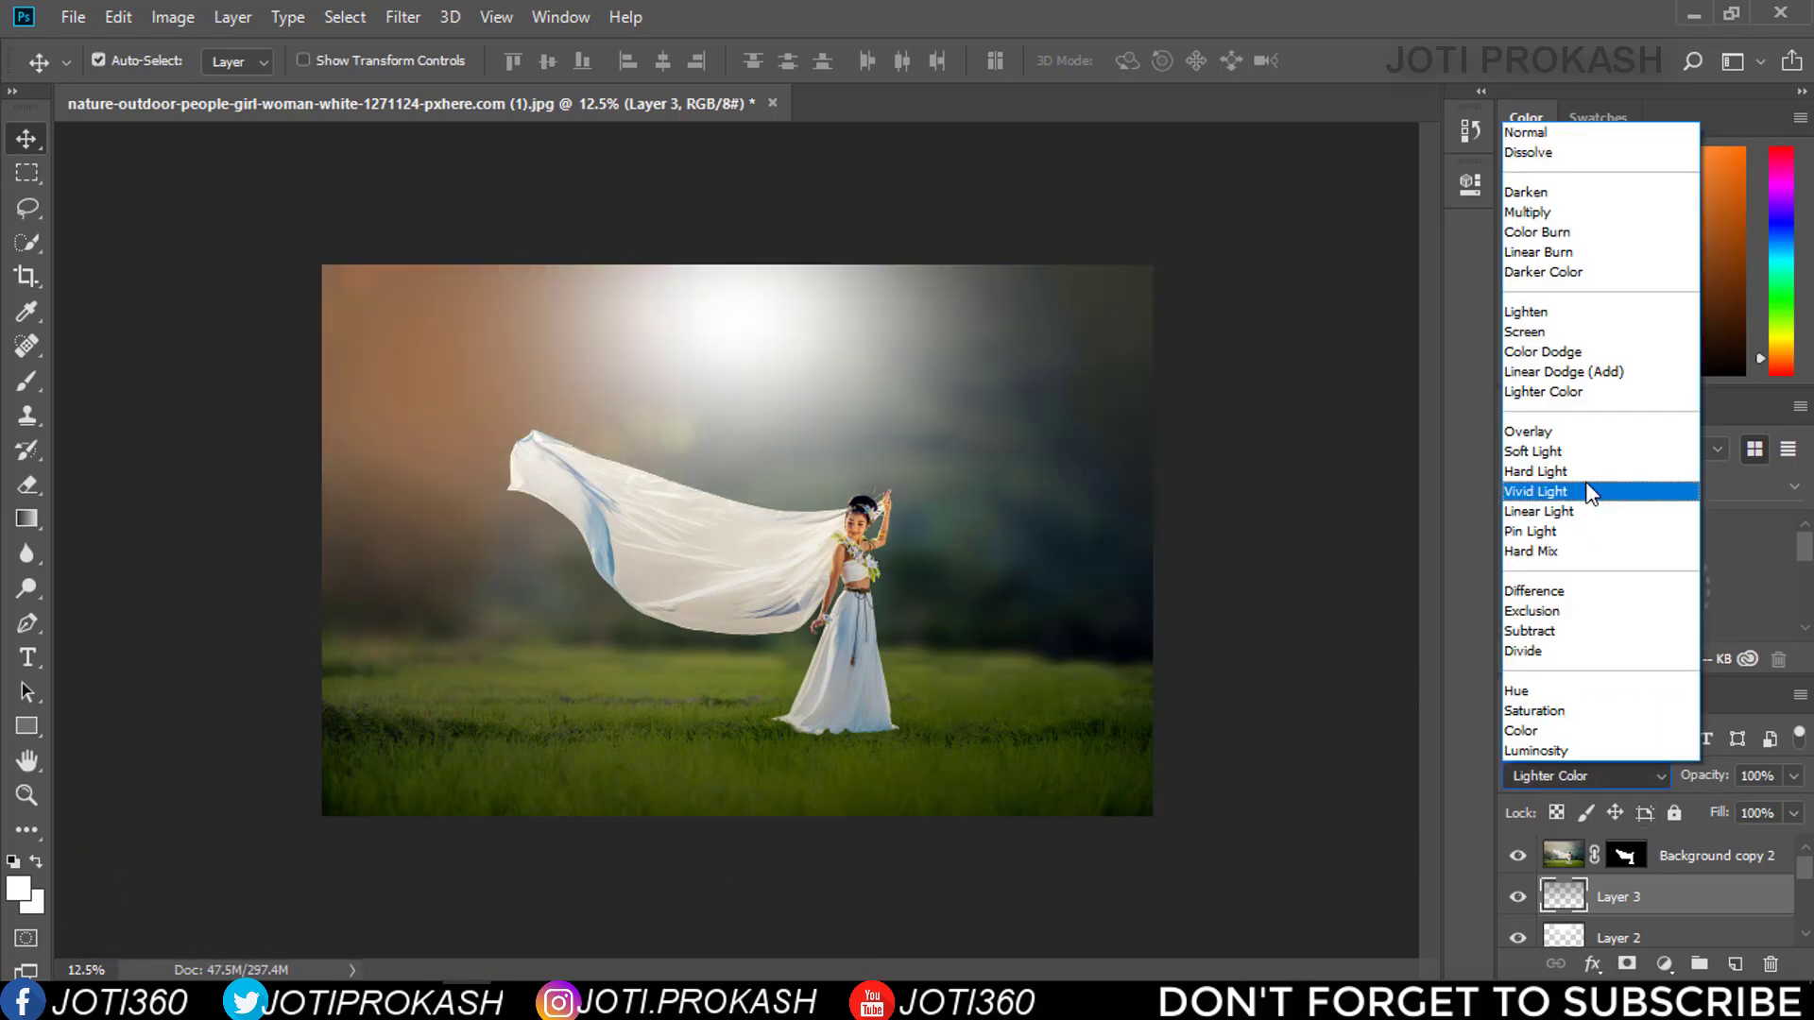
click(1592, 452)
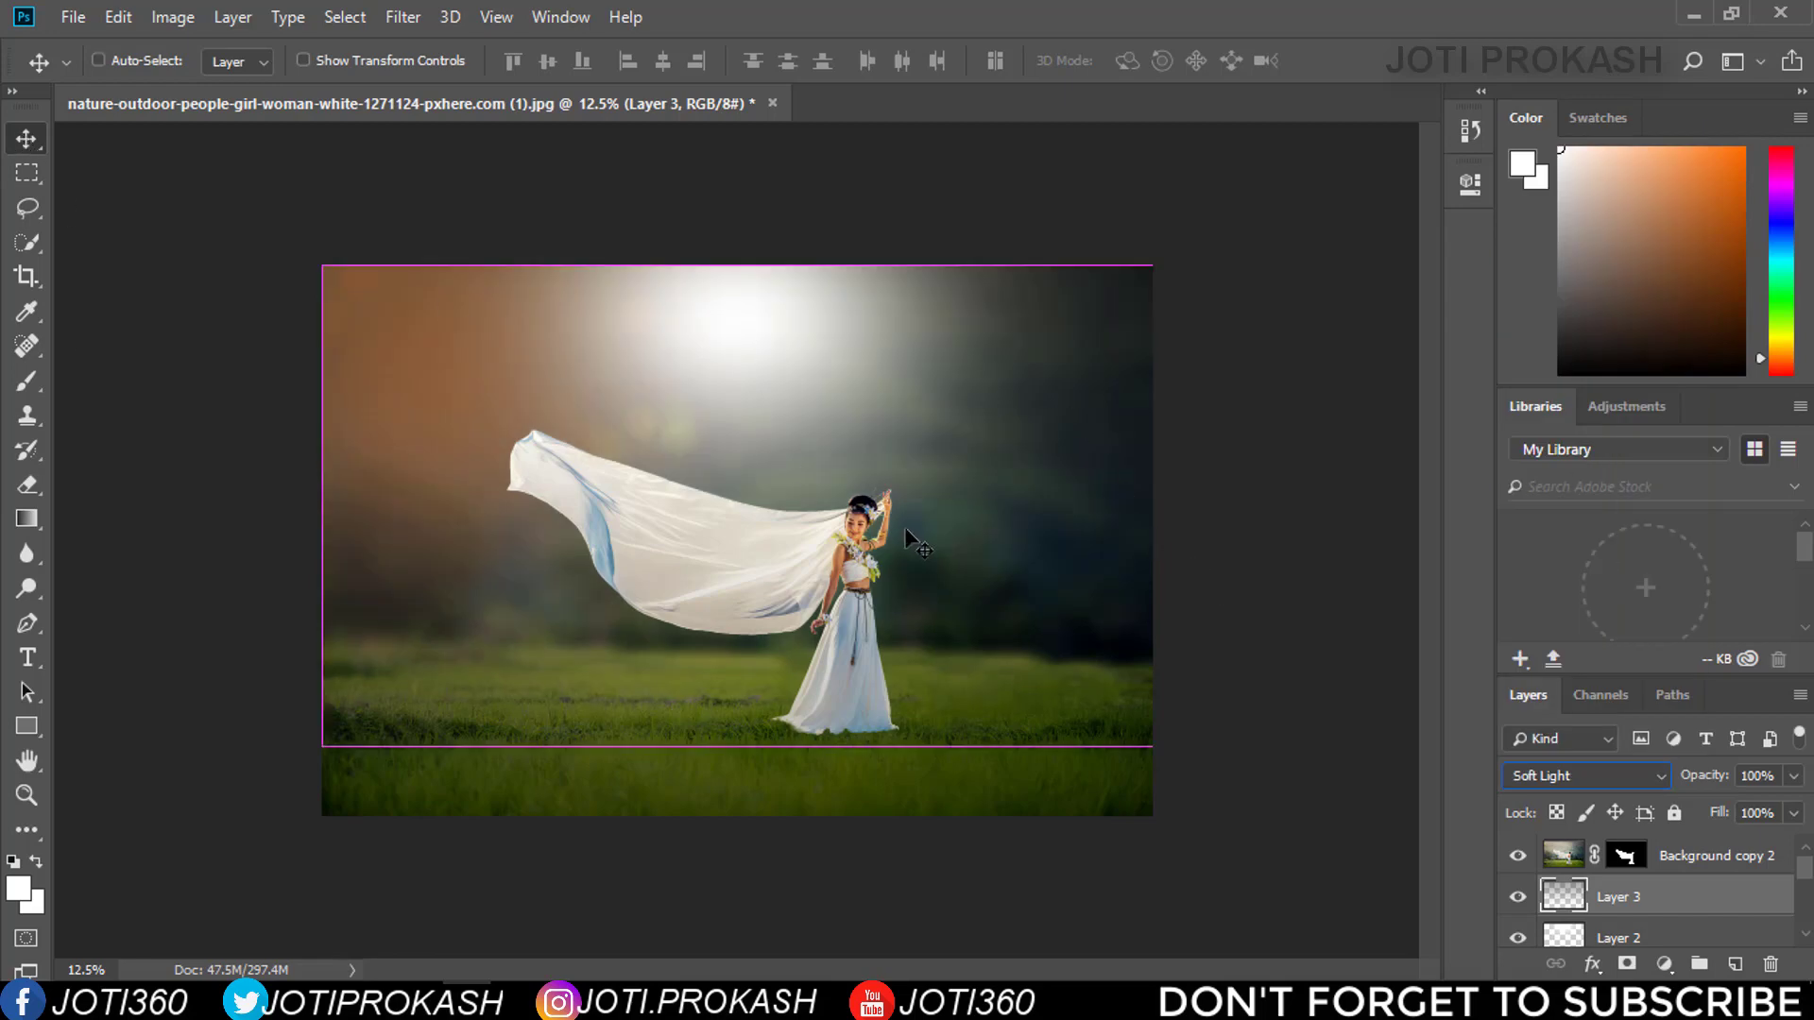
key(ctrl+plus)
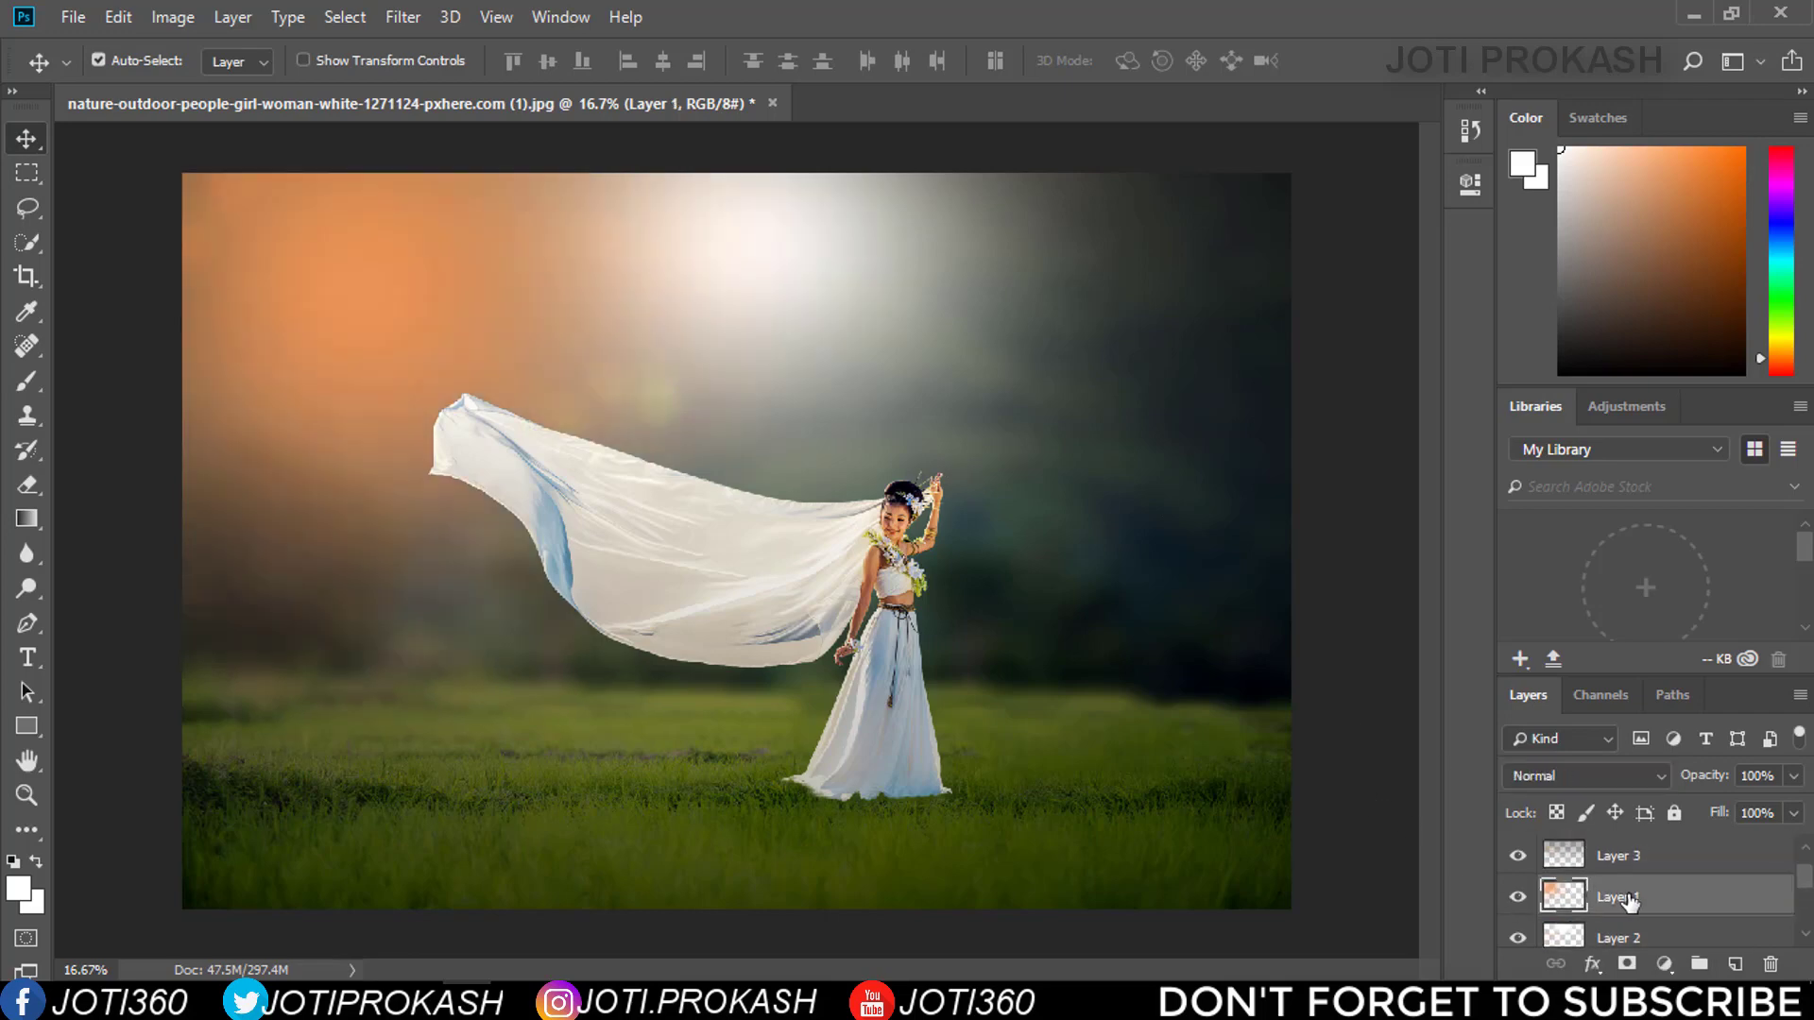
Move Layer 1 to the top of the stack and shift its orange glow right
drag(1617, 938, 1629, 850)
drag(472, 387, 770, 409)
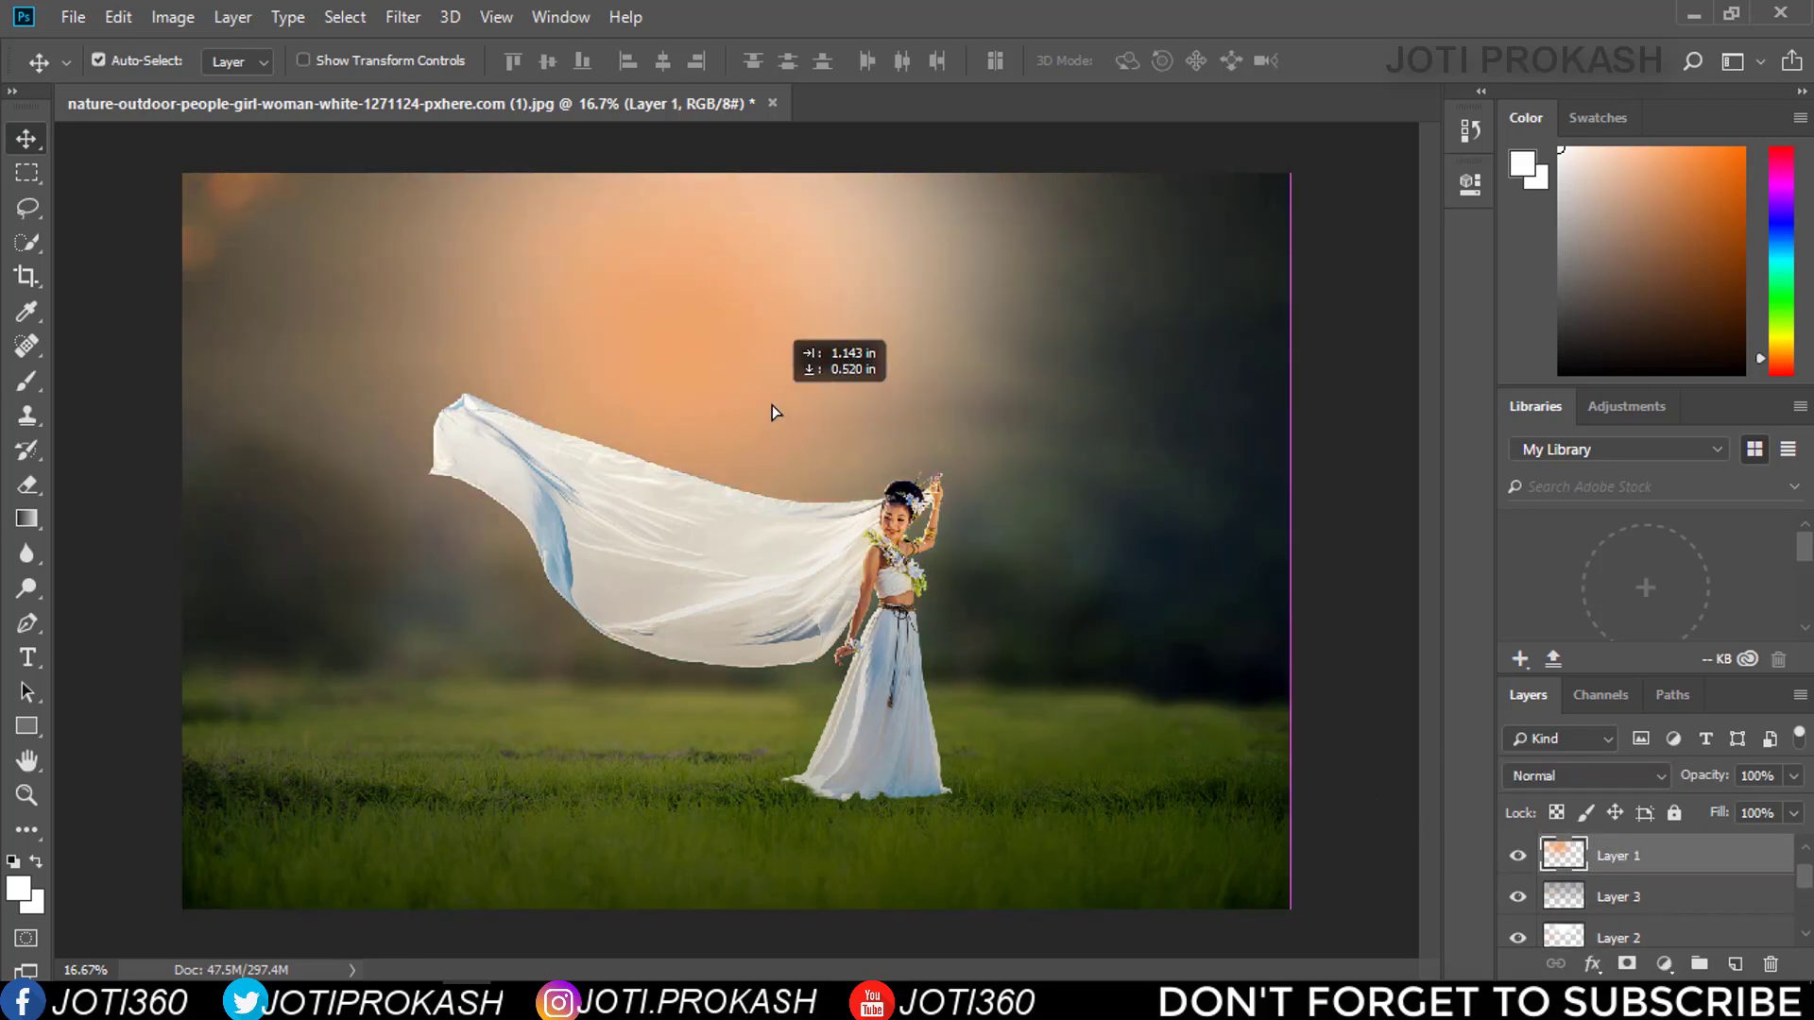
click(1586, 775)
click(1587, 450)
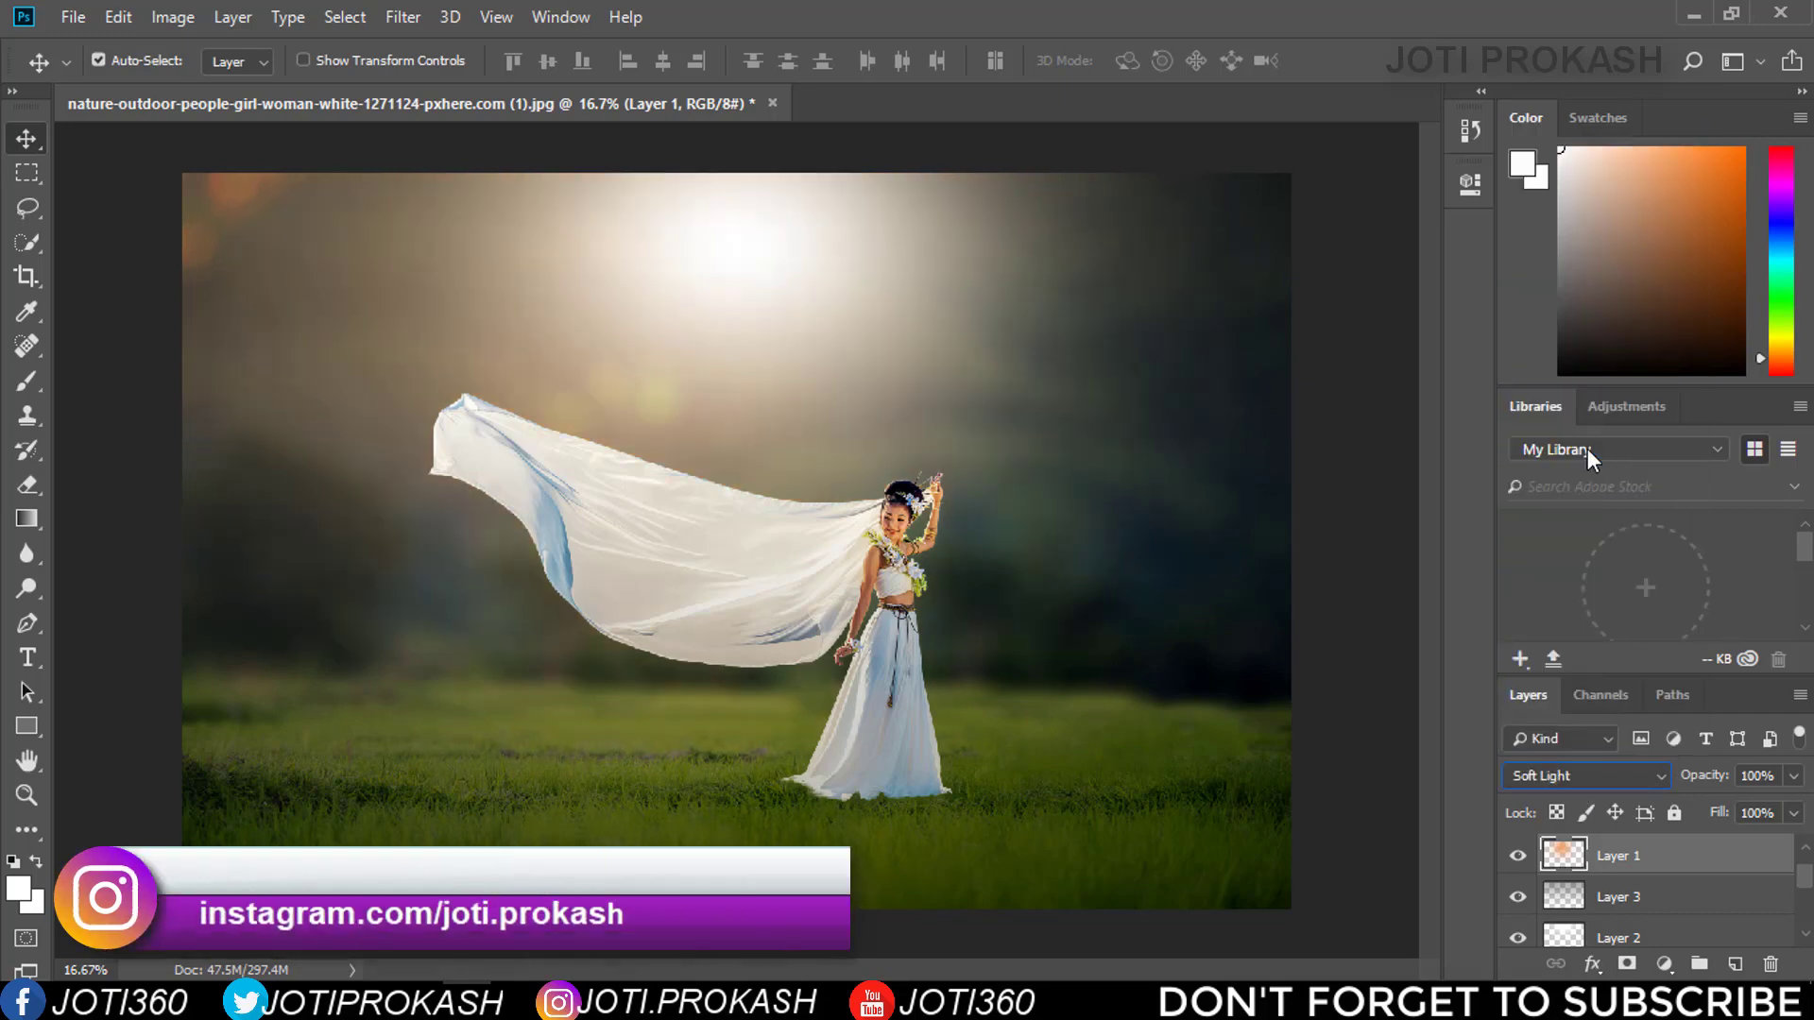
Blend Layer 1's glow in Pin Light at 62% opacity, after trying Linear Light
click(1573, 773)
click(1575, 511)
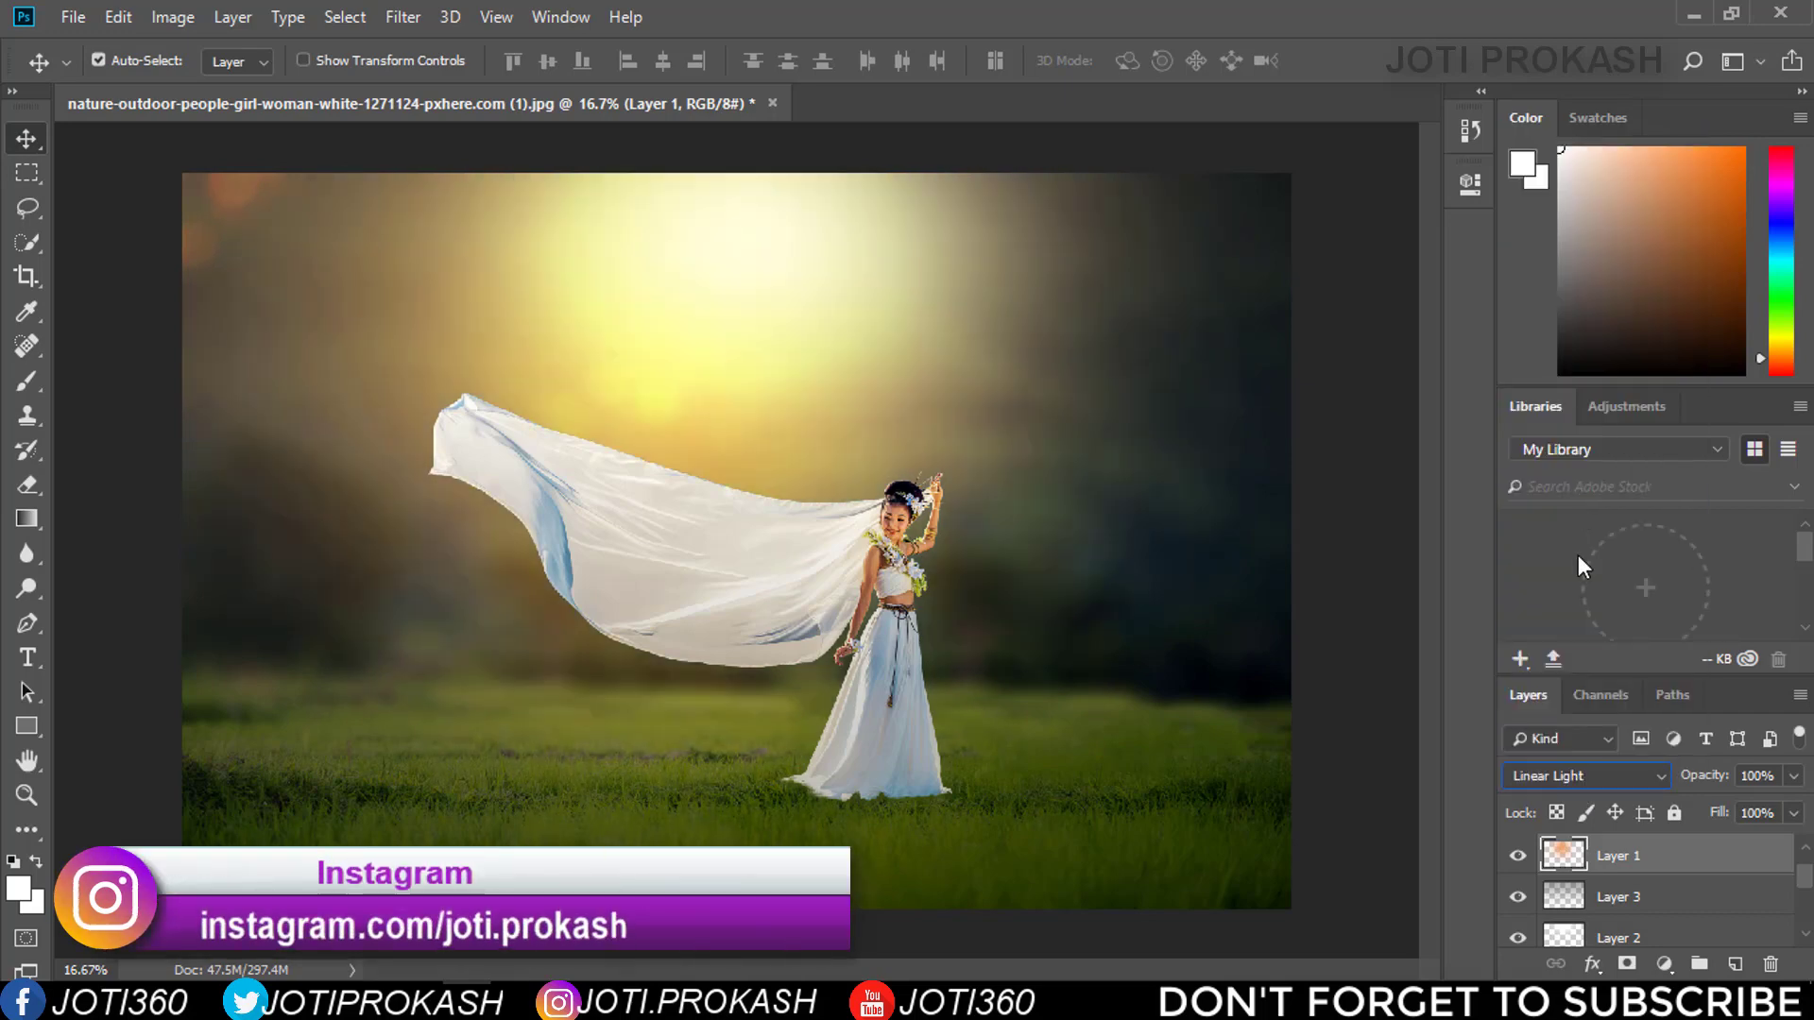
click(1574, 767)
click(1575, 532)
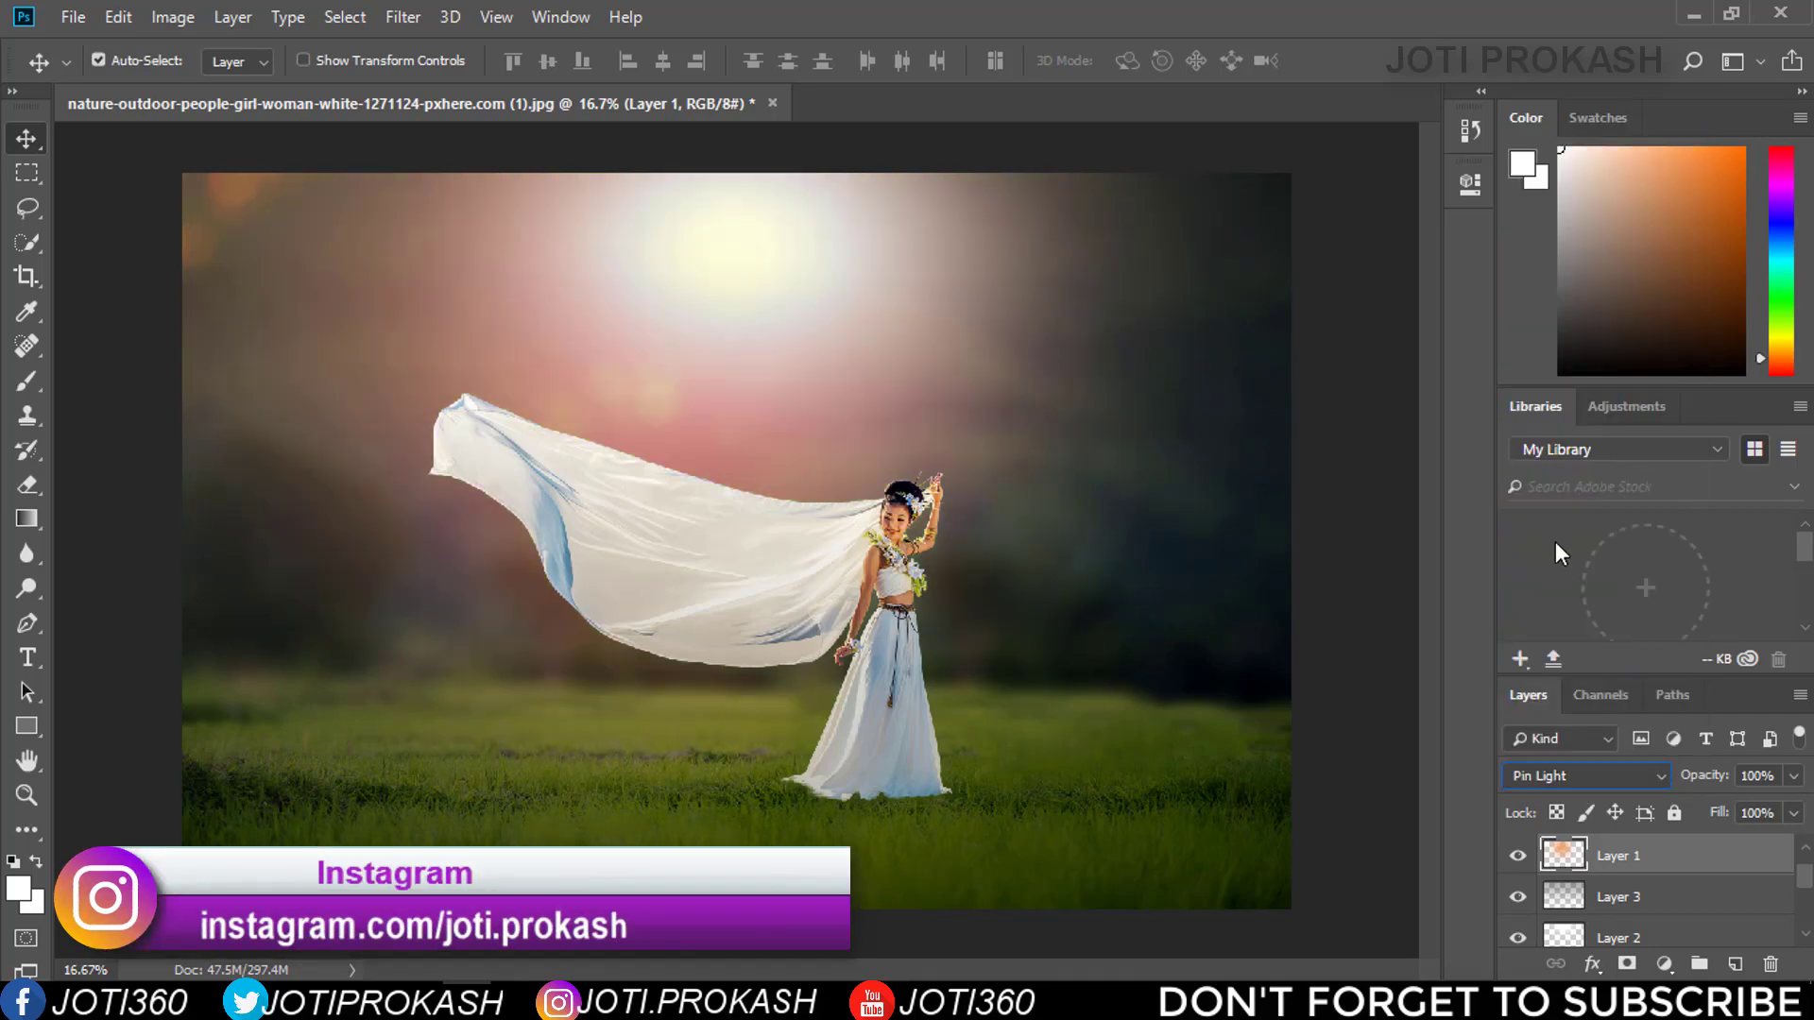
click(1580, 767)
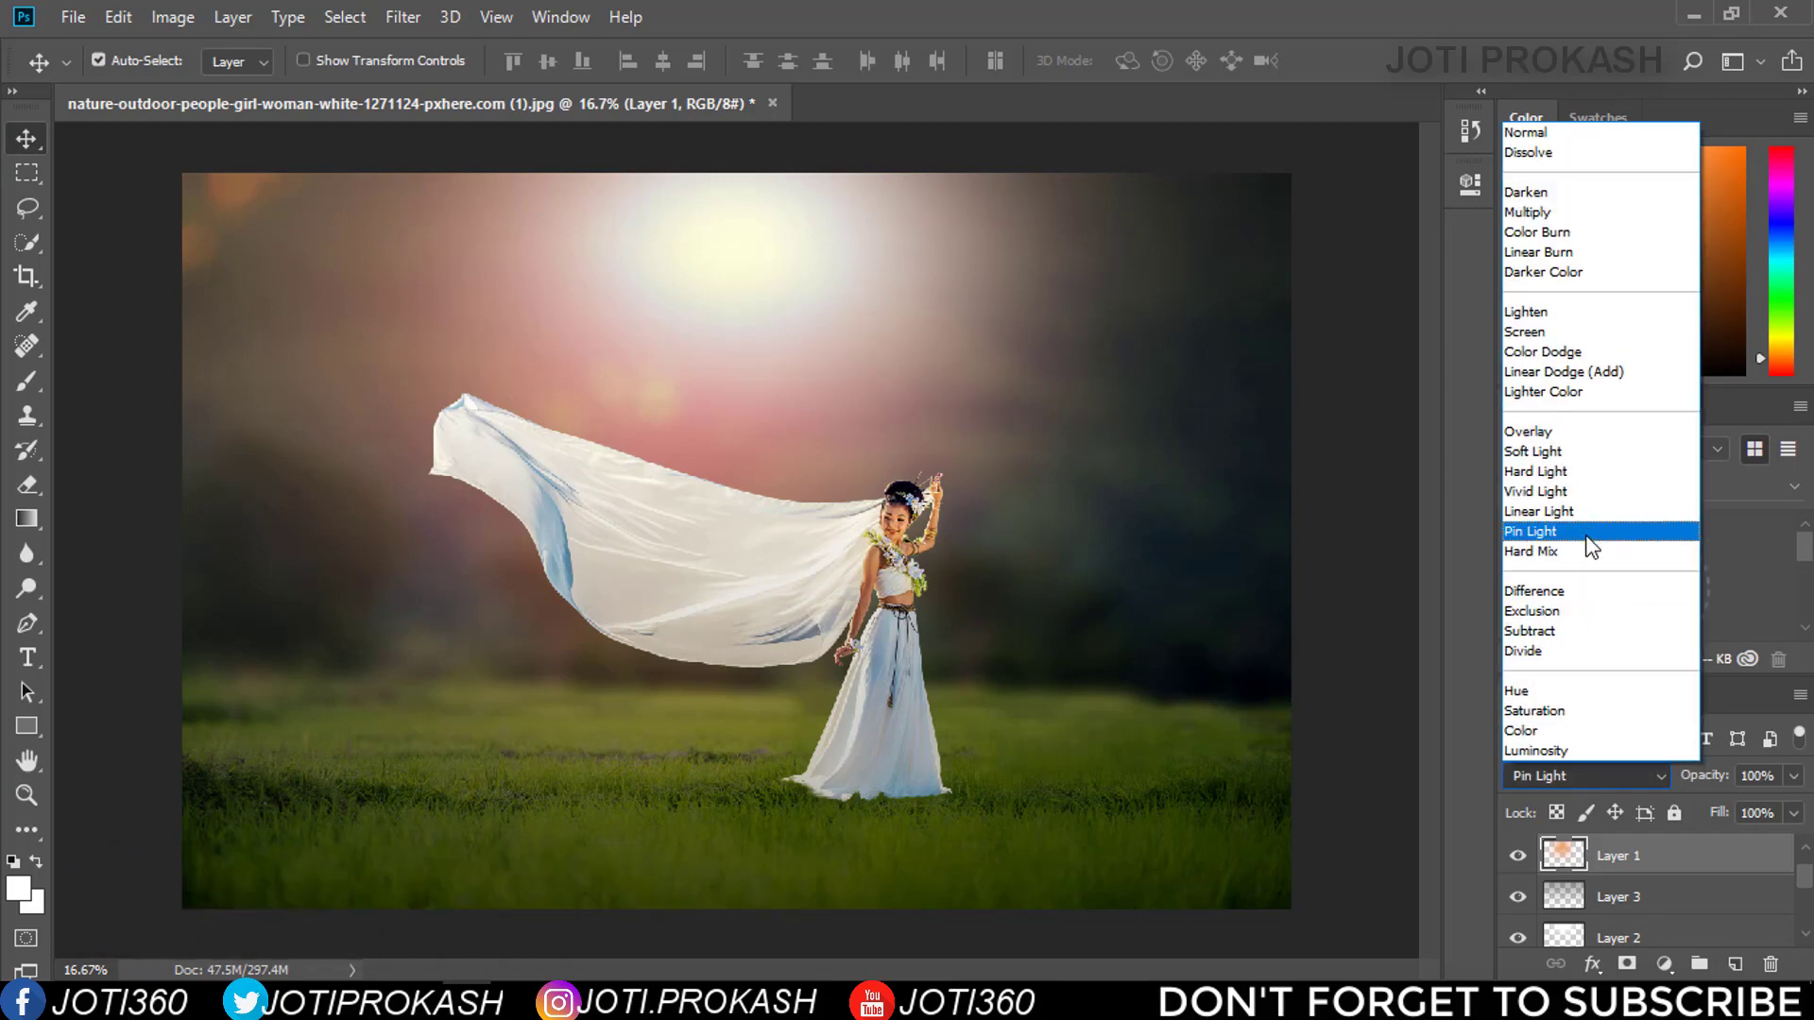
click(1614, 860)
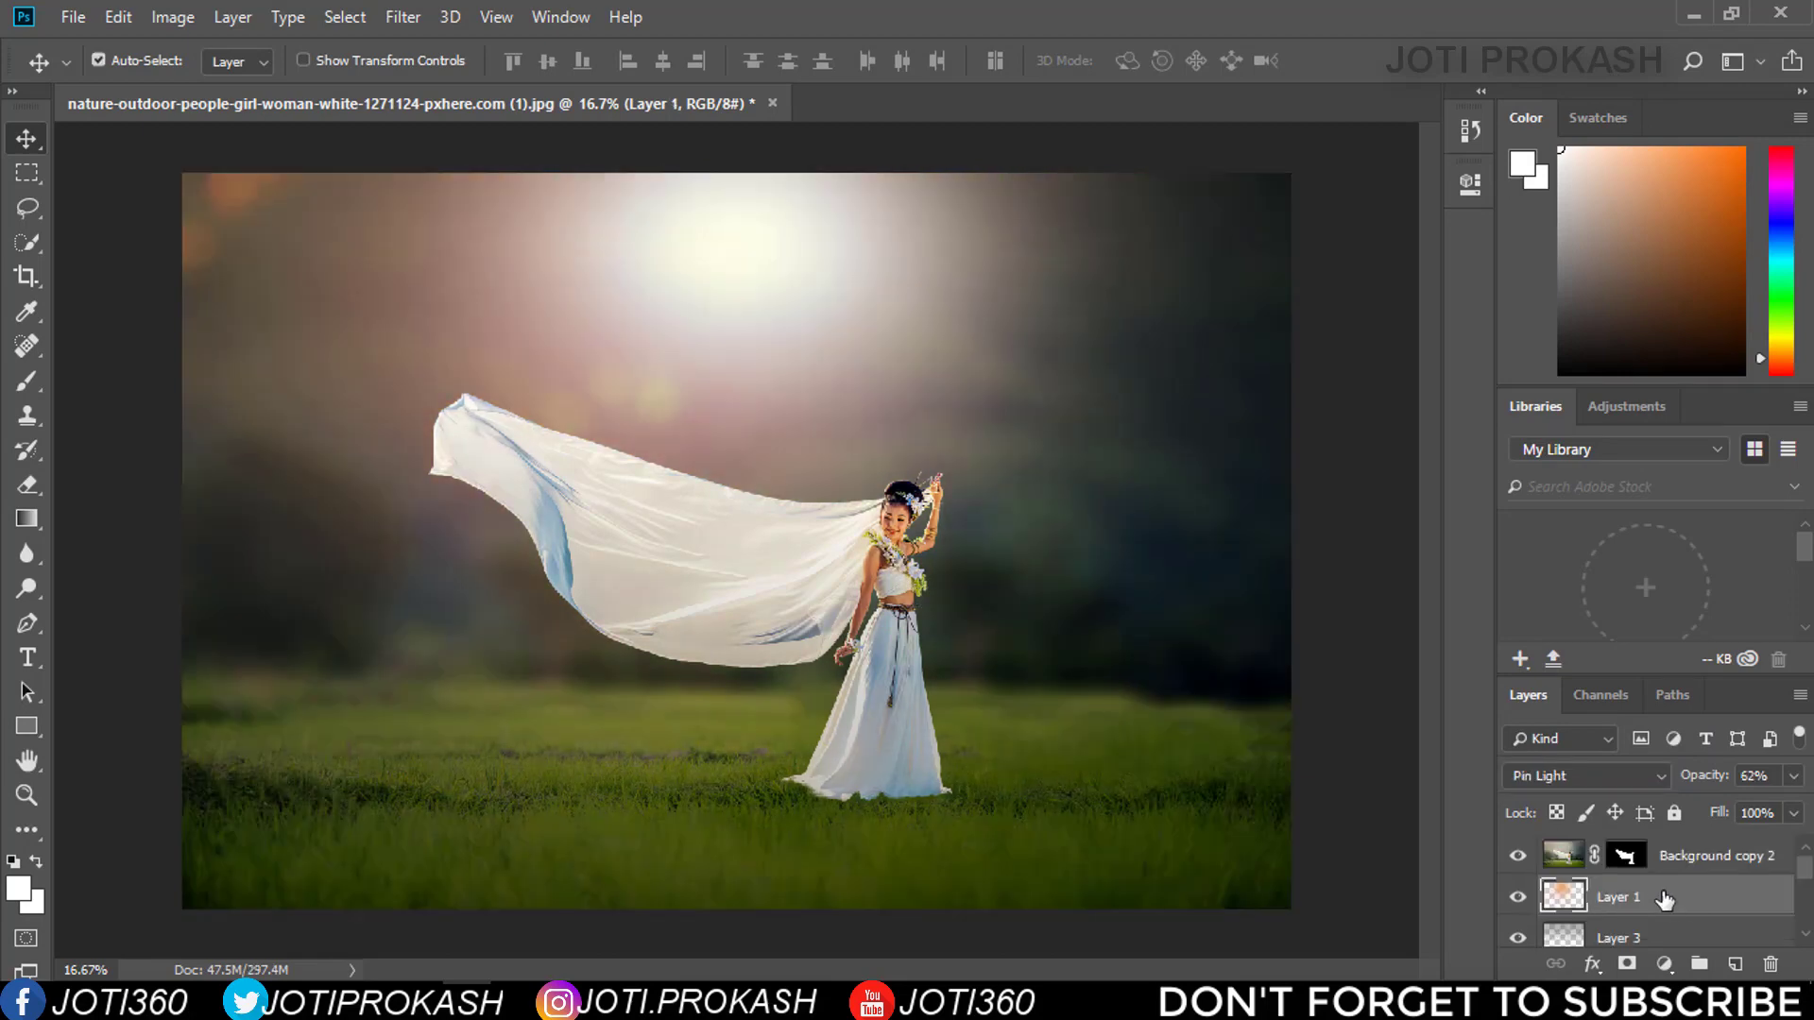
Select the Background copy 2 layer and scroll down the Layers panel
click(1689, 865)
scroll(1691, 874, down, 2)
scroll(1694, 884, down, 2)
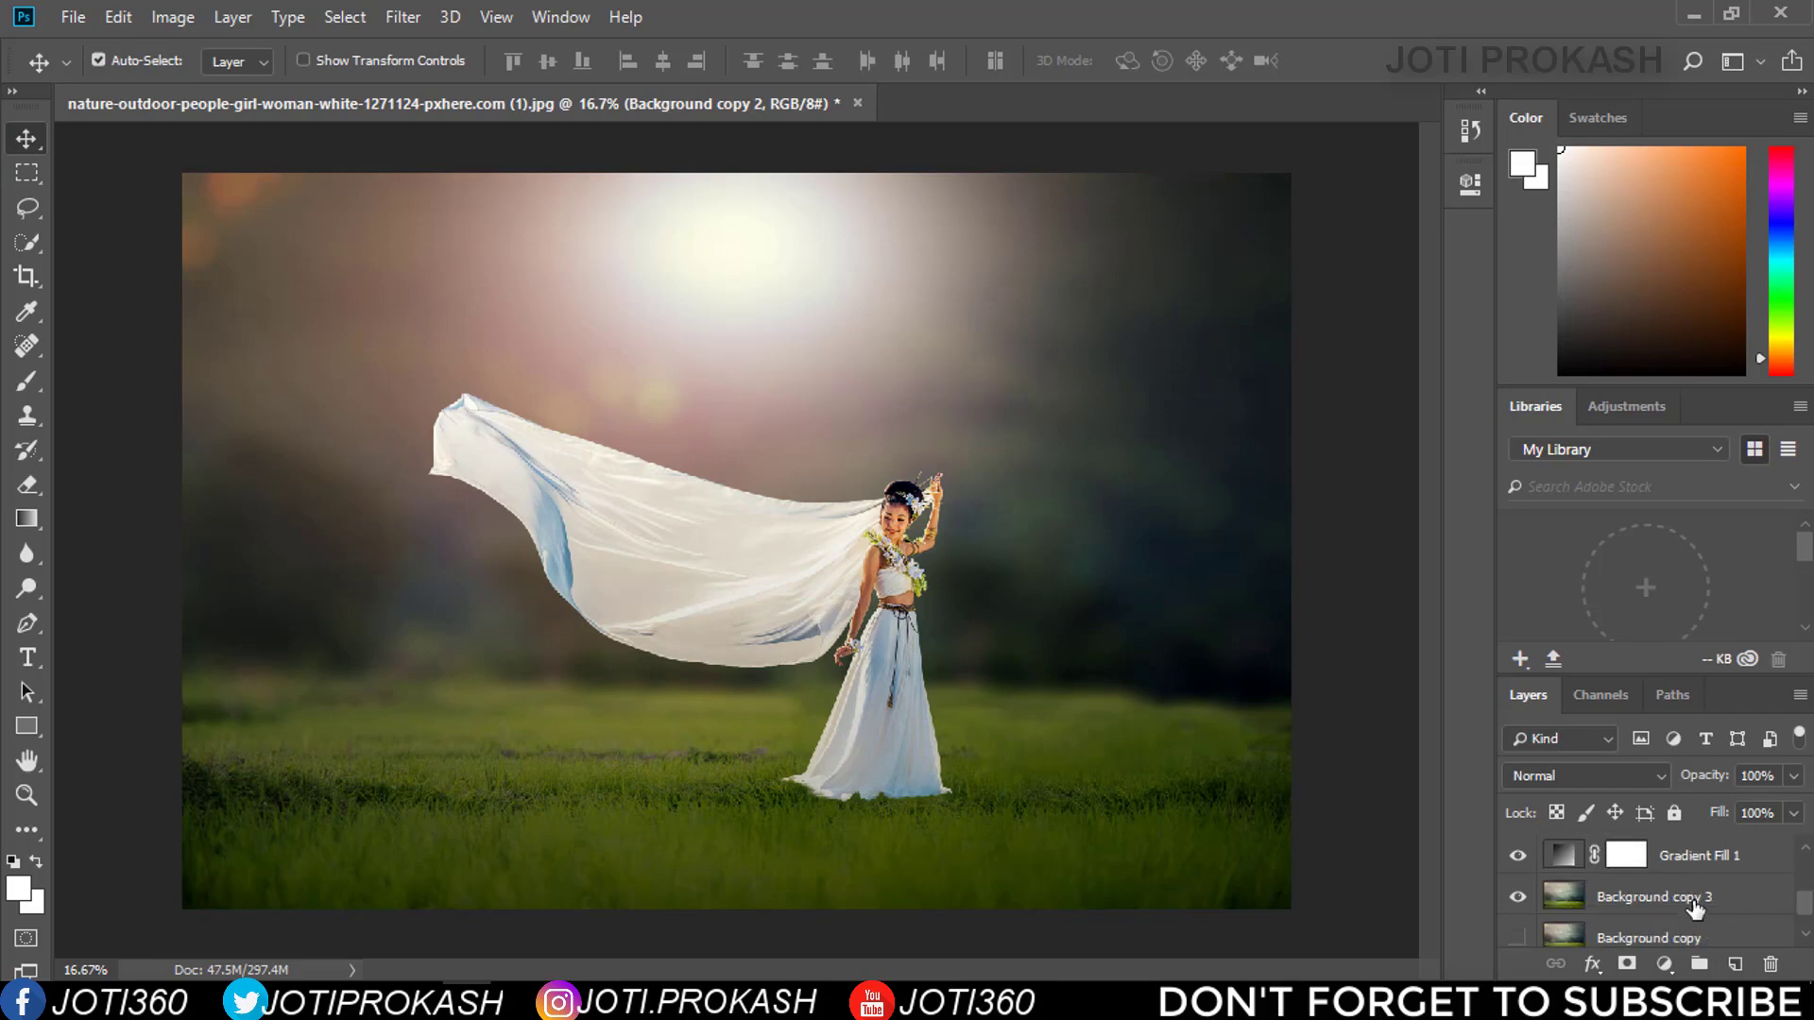
Group the selected edited layers into Group 1
shift+click(1695, 909)
right_click(1696, 909)
click(1474, 187)
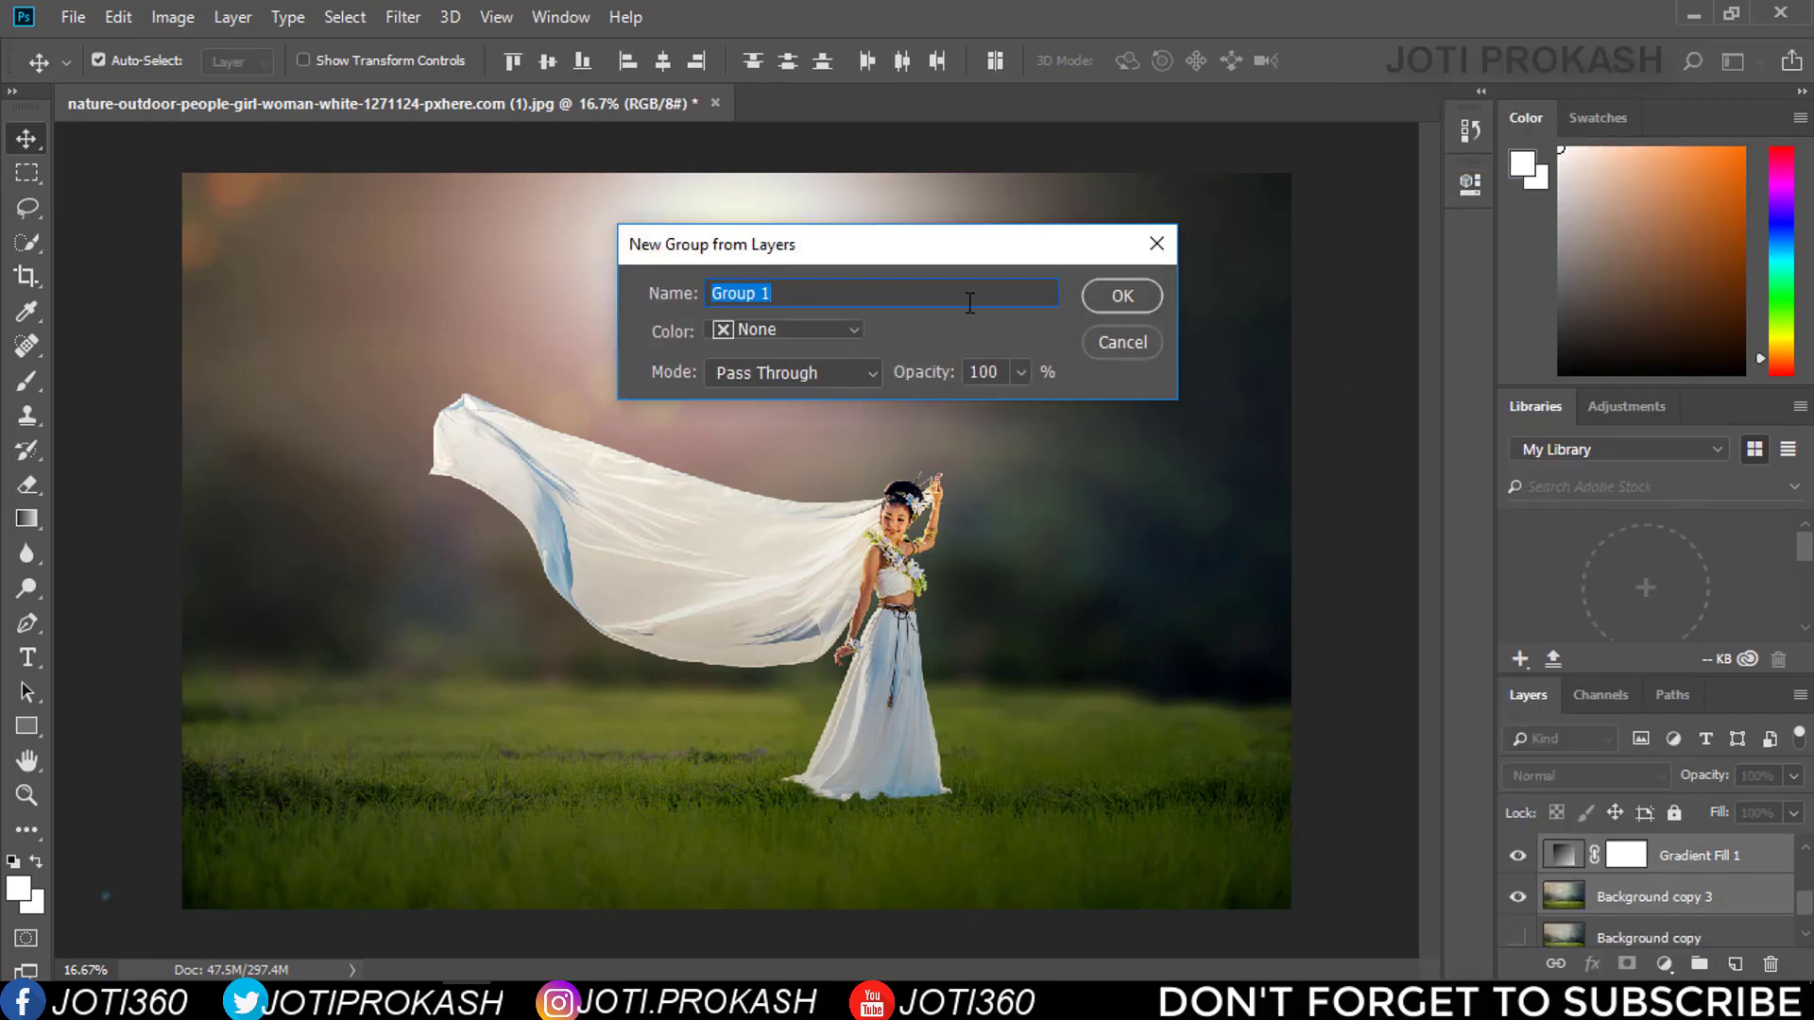
click(1122, 296)
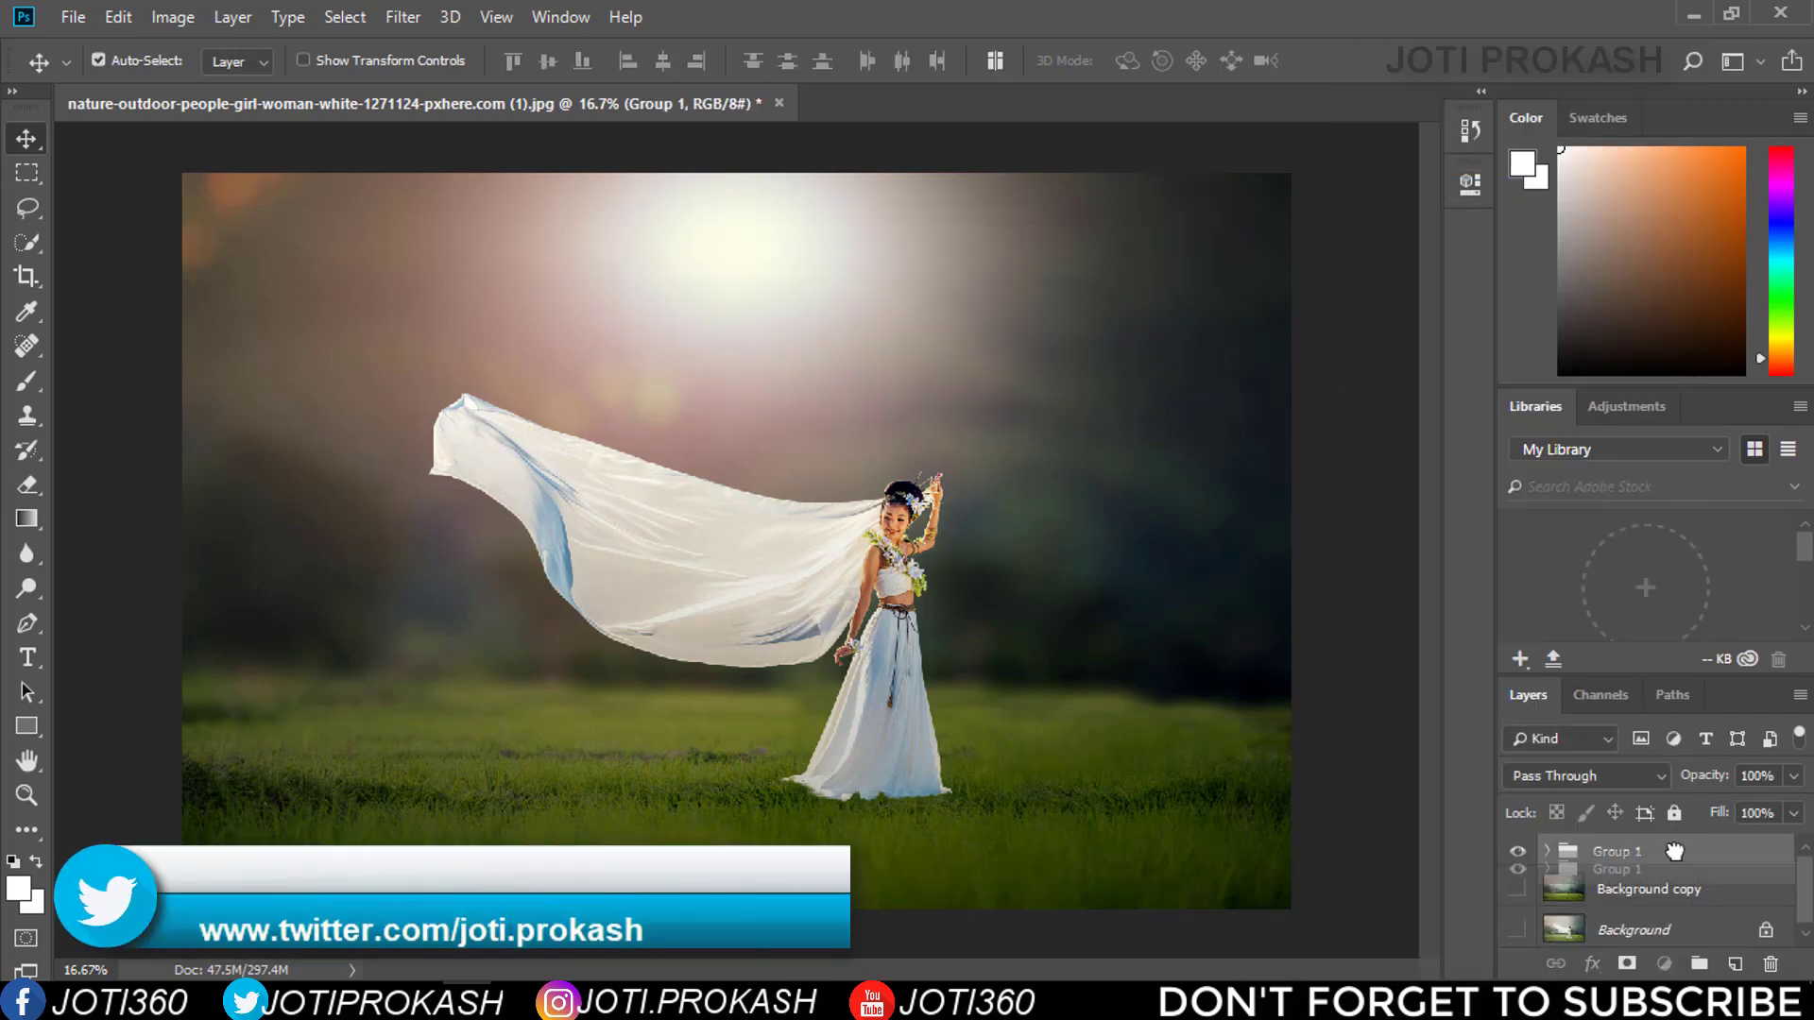
Duplicate Group 1, merge the copy into one visible Group 1 copy layer
drag(1673, 852, 1729, 960)
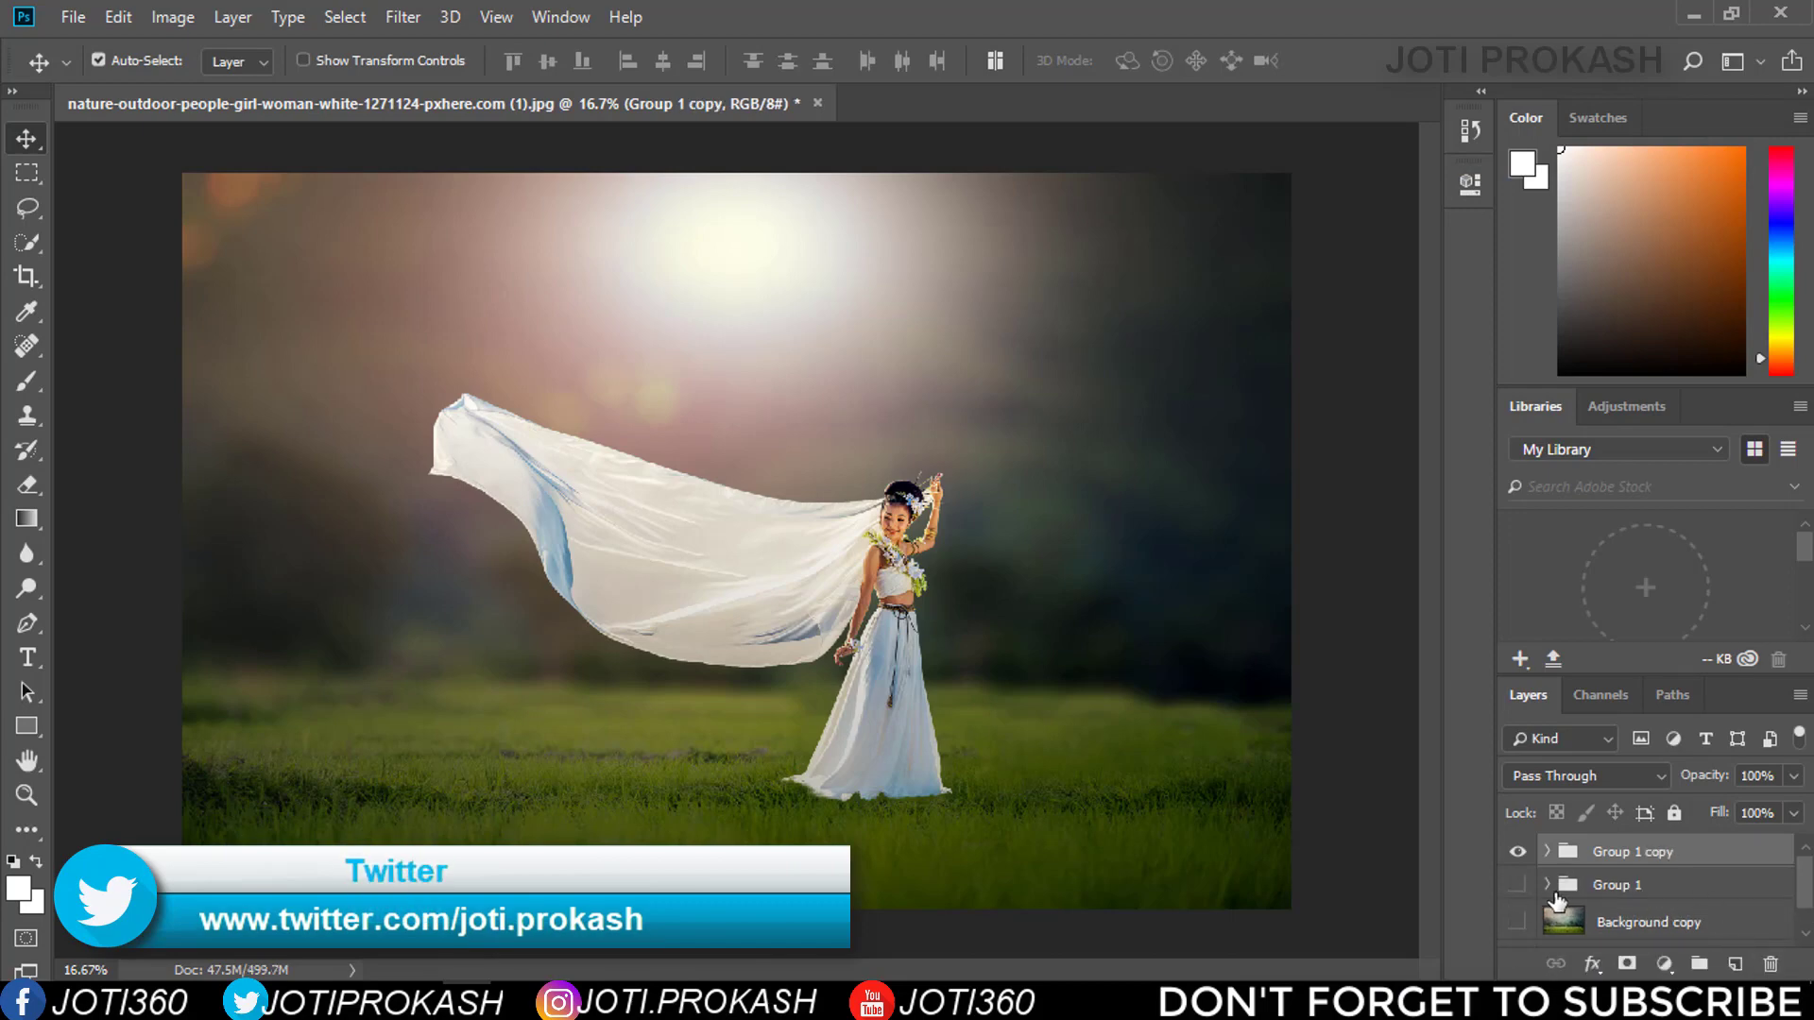
click(226, 17)
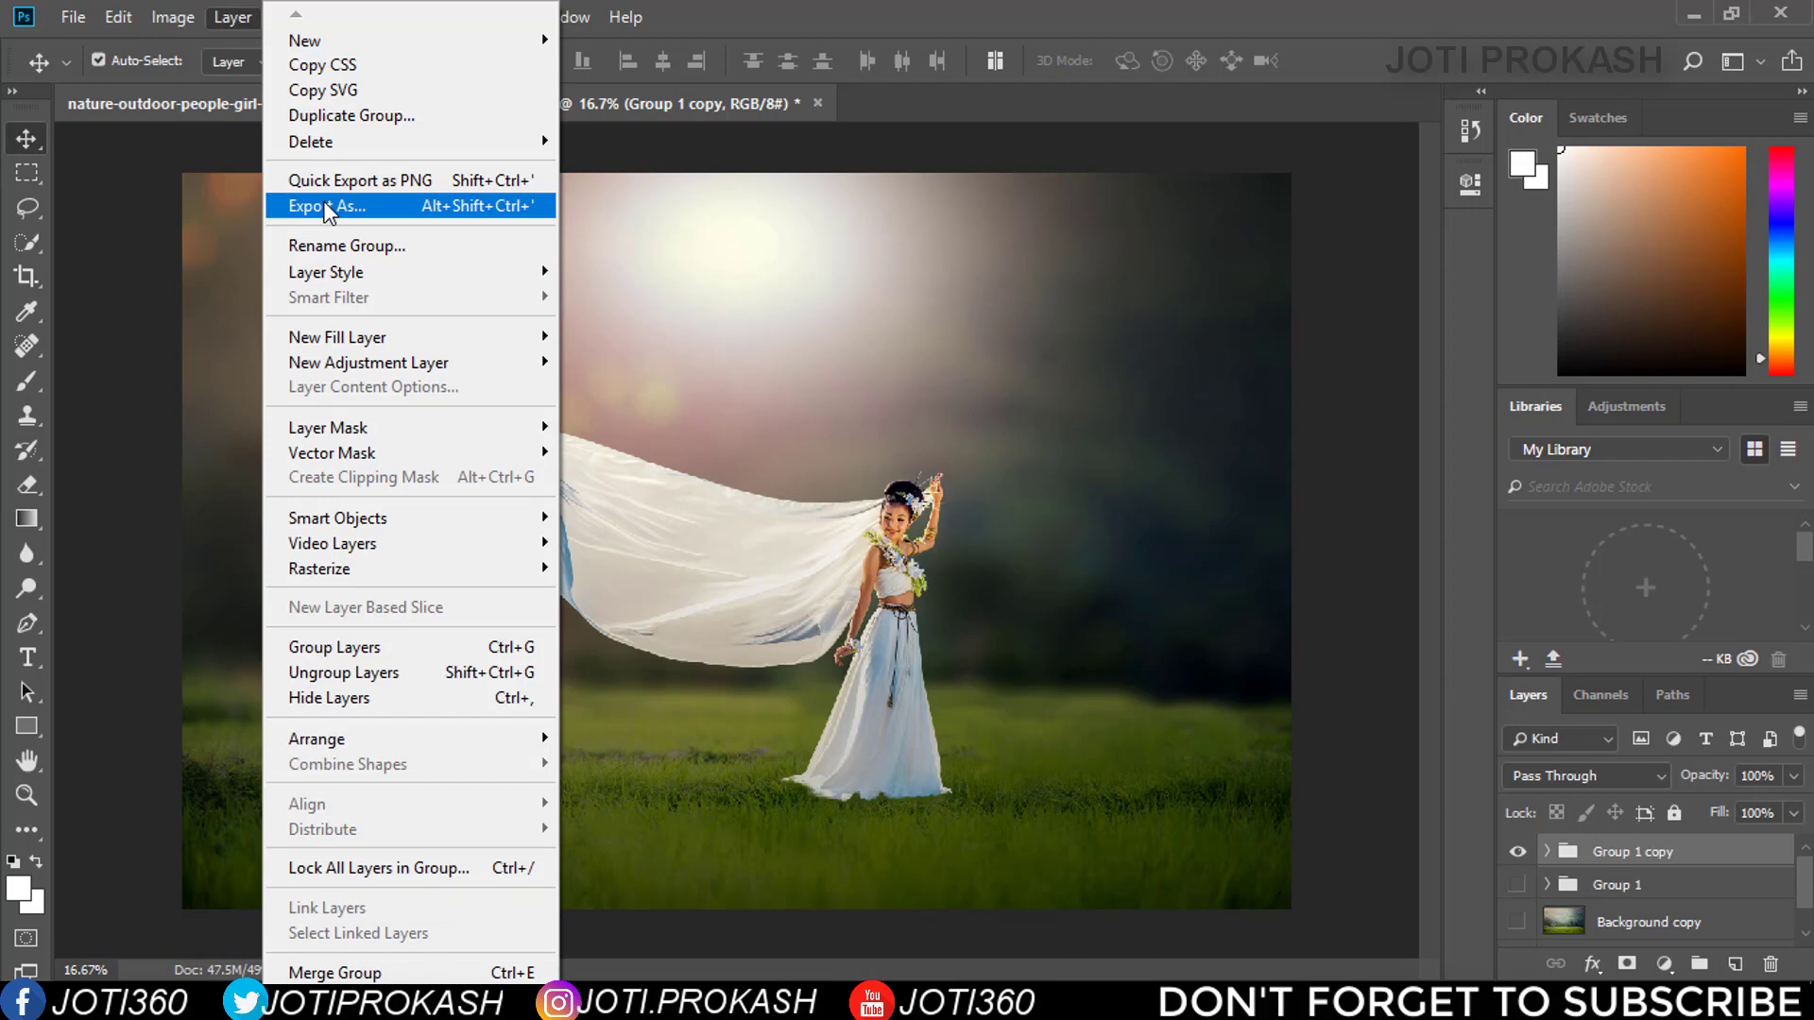
click(405, 905)
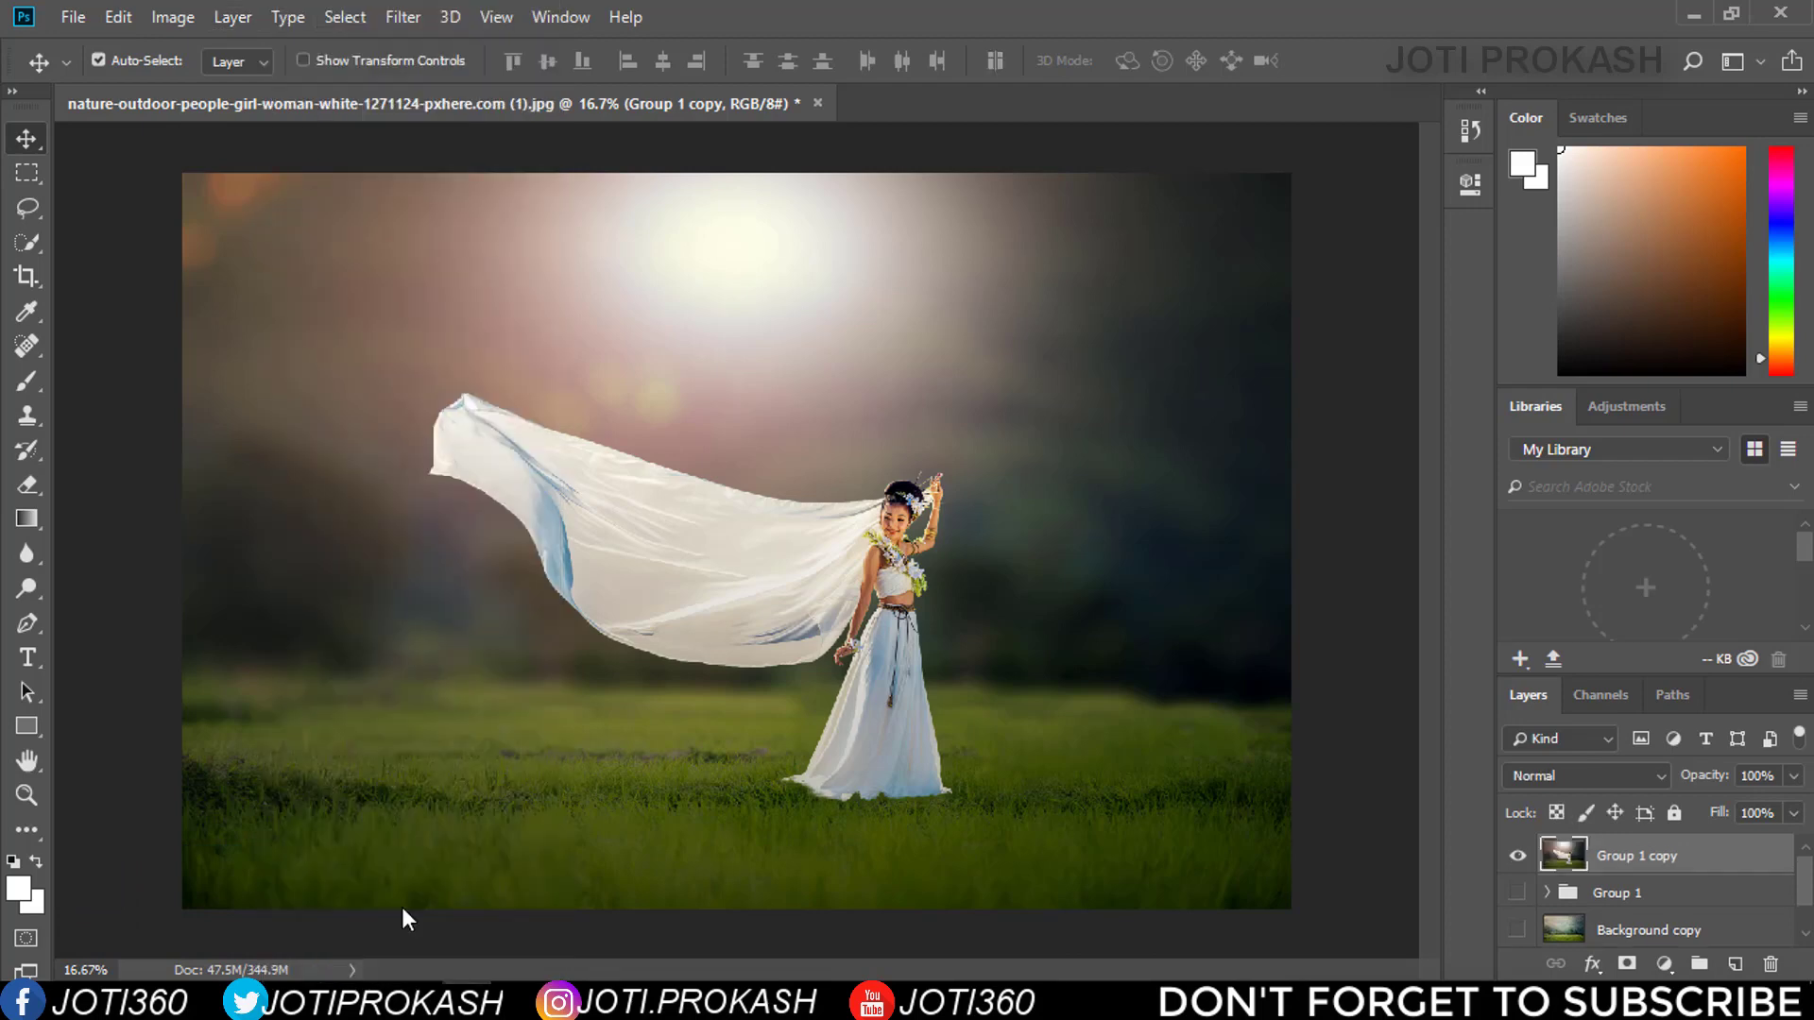
click(1518, 858)
click(404, 17)
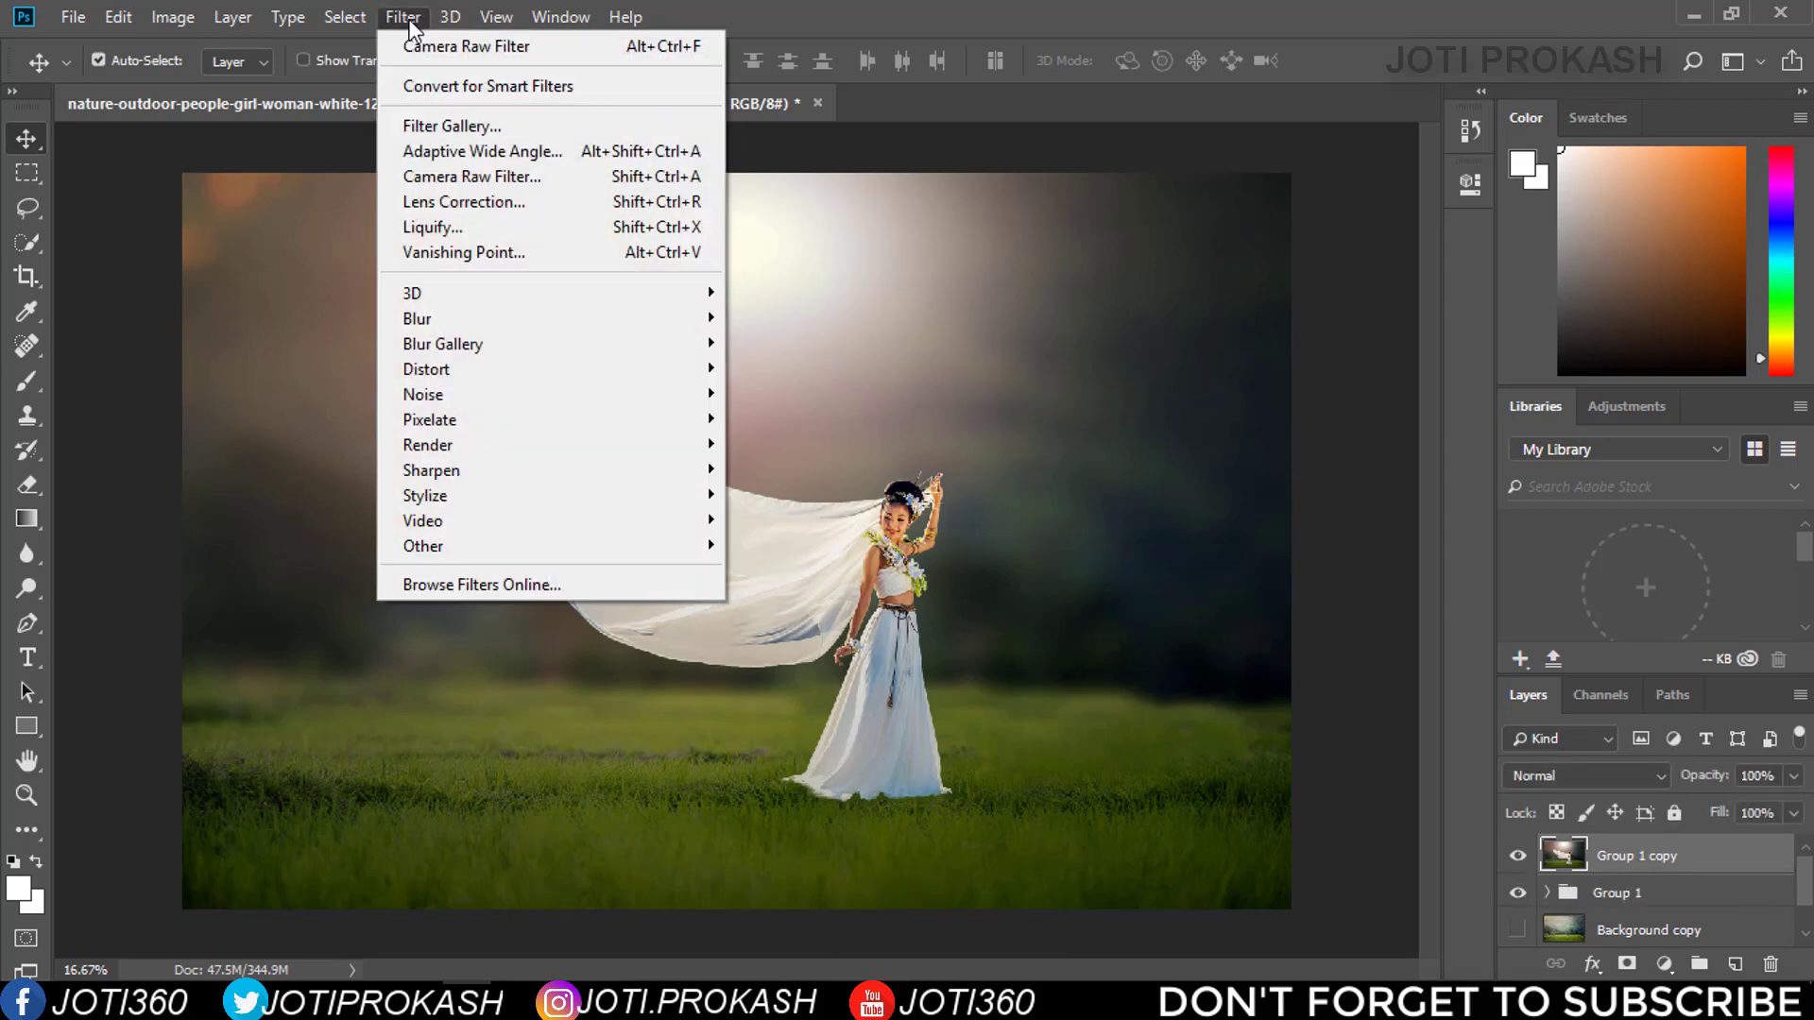
In Camera Raw, darken Shadows to -32, adjust Whites, and lower curve highlights to about -56
click(454, 175)
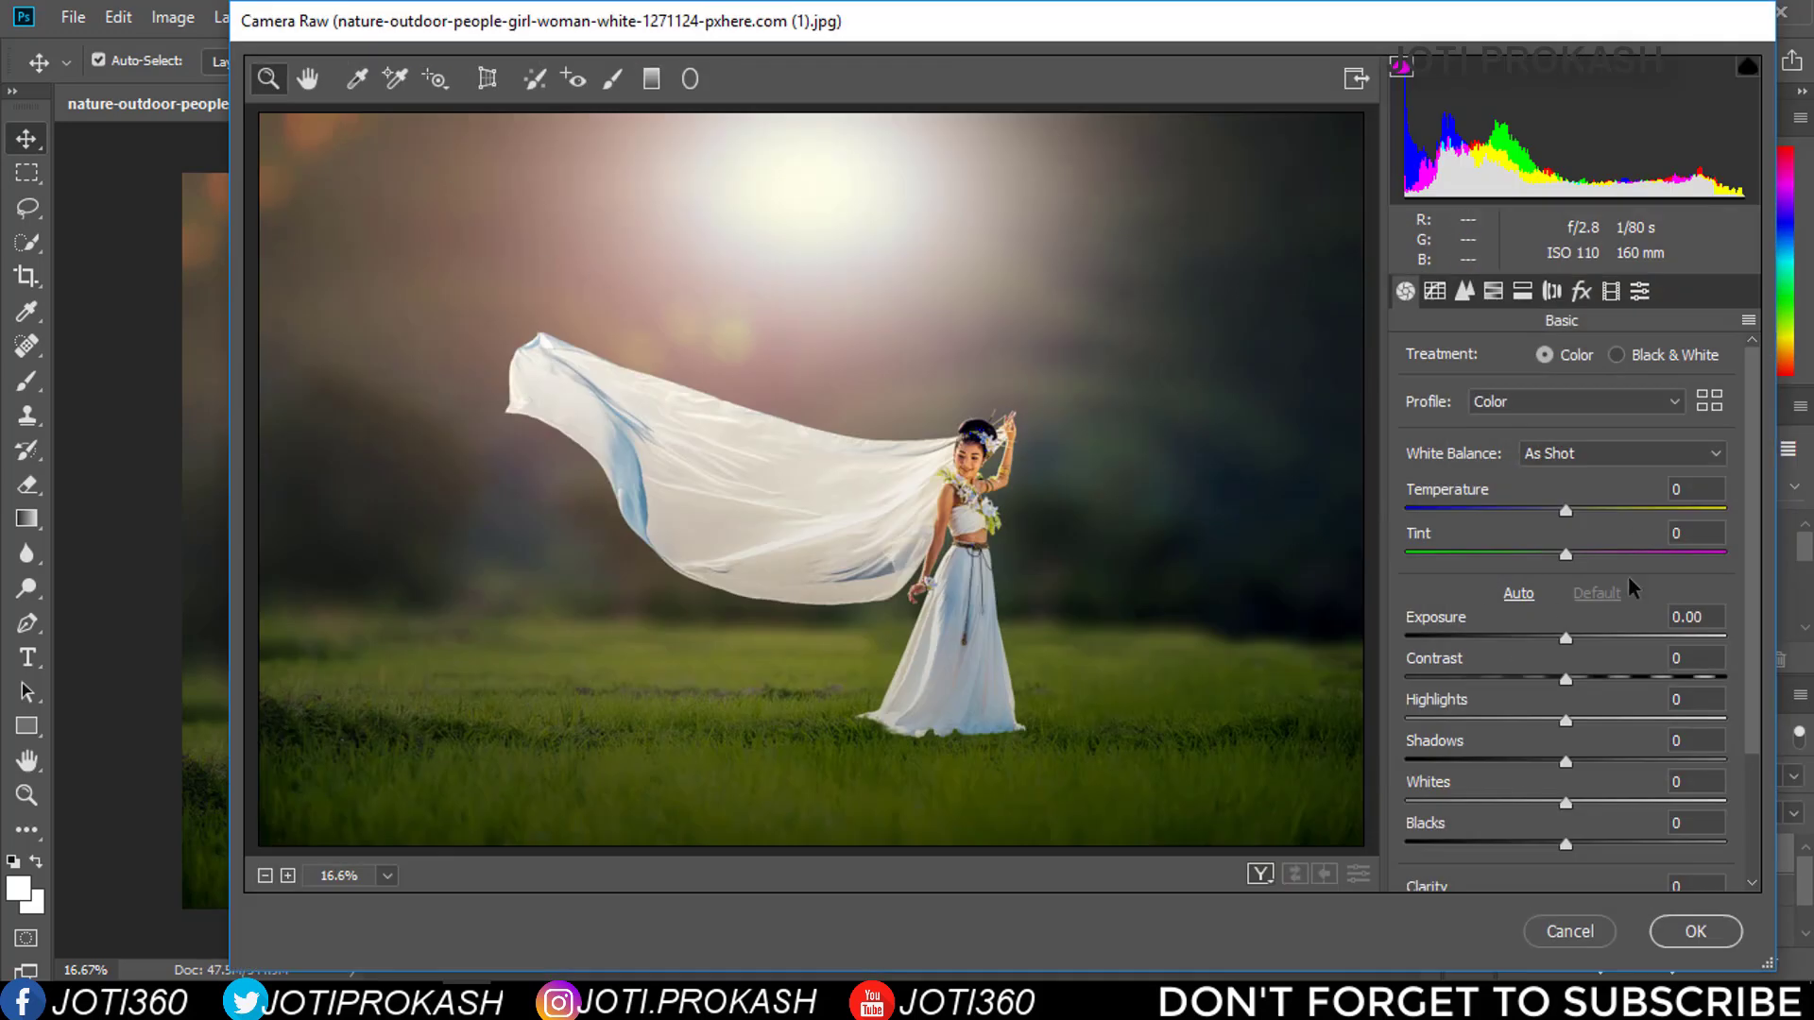
mouse_move(1566, 768)
mouse_down()
mouse_move(1515, 765)
mouse_move(1574, 803)
mouse_move(1569, 847)
mouse_up()
click(1566, 803)
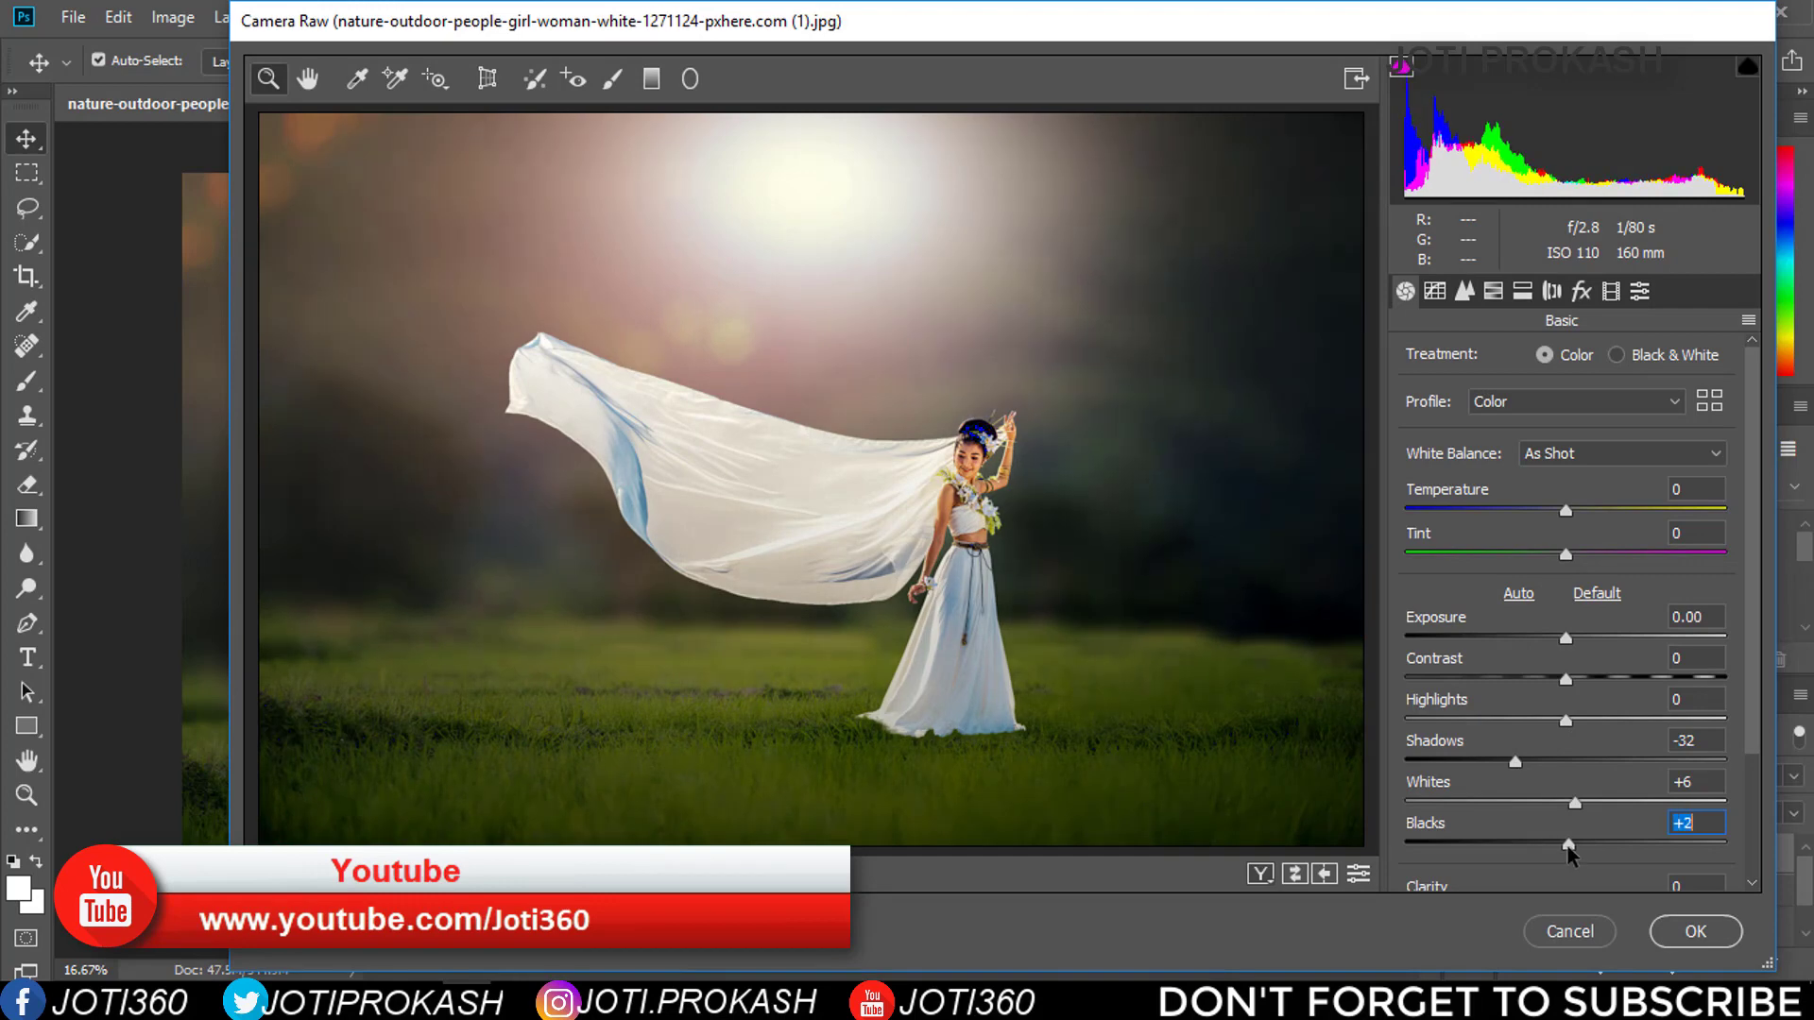
click(1434, 291)
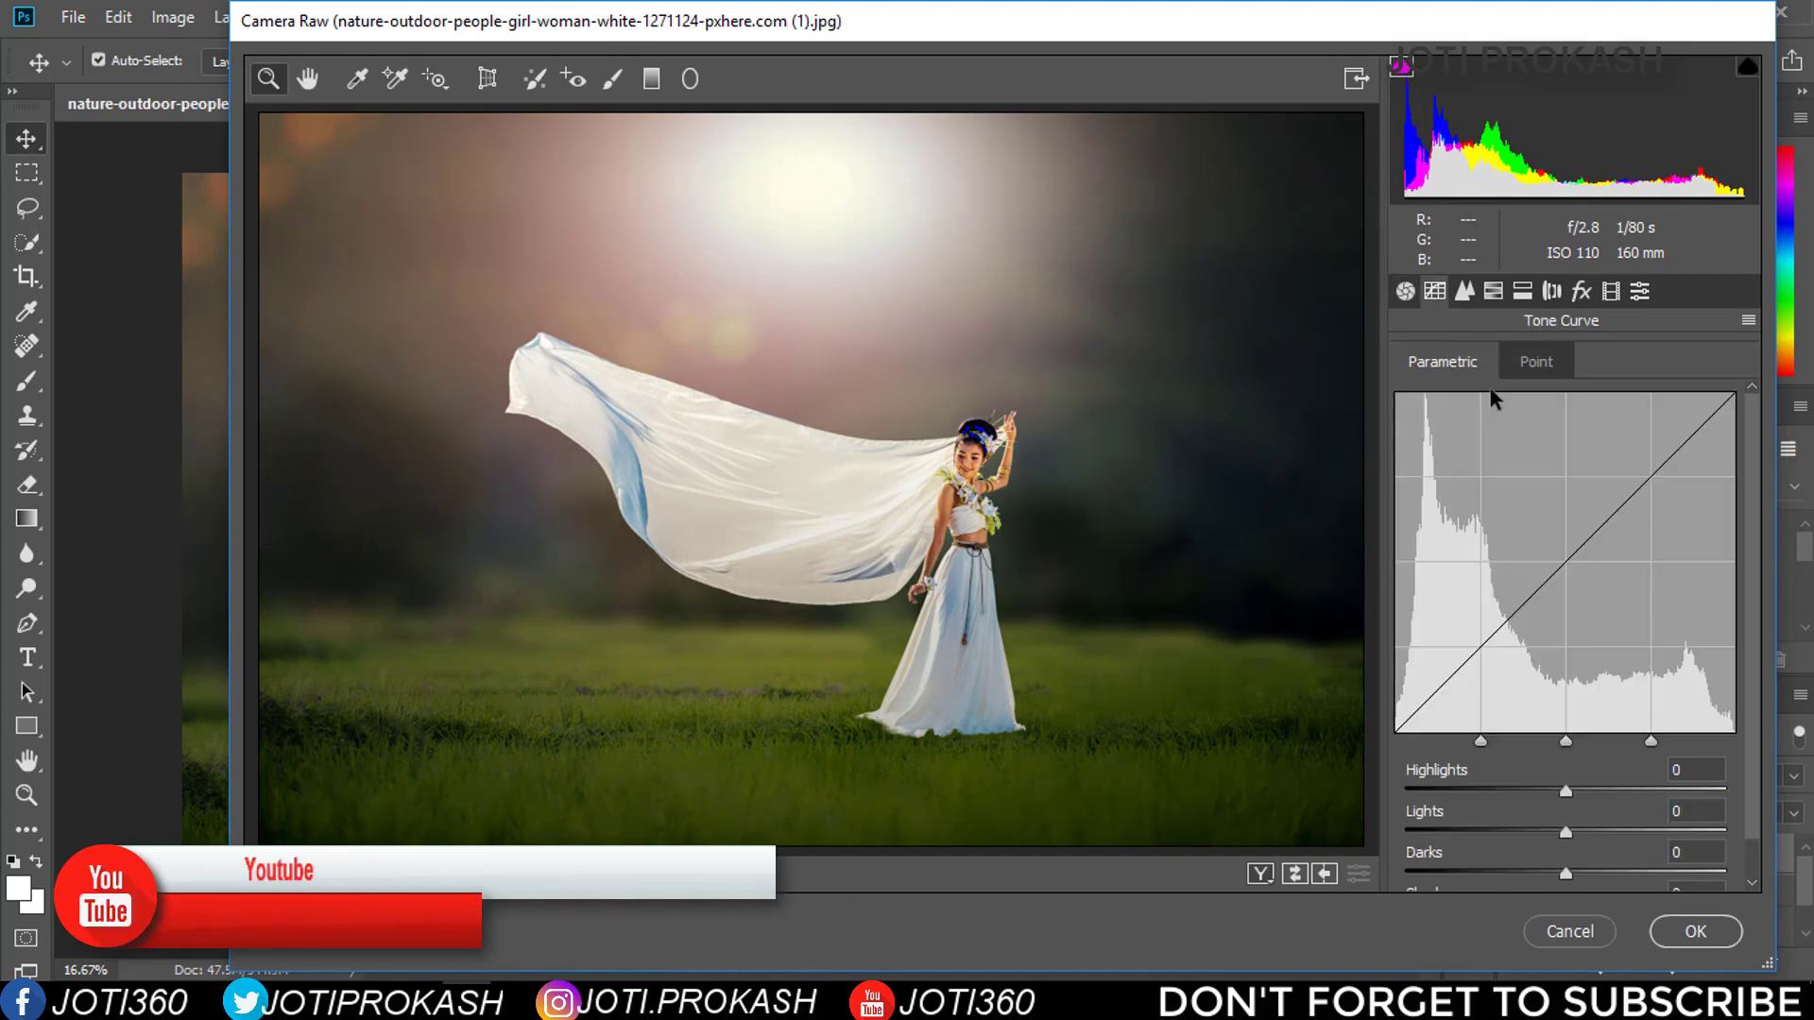
drag(1566, 792, 1474, 788)
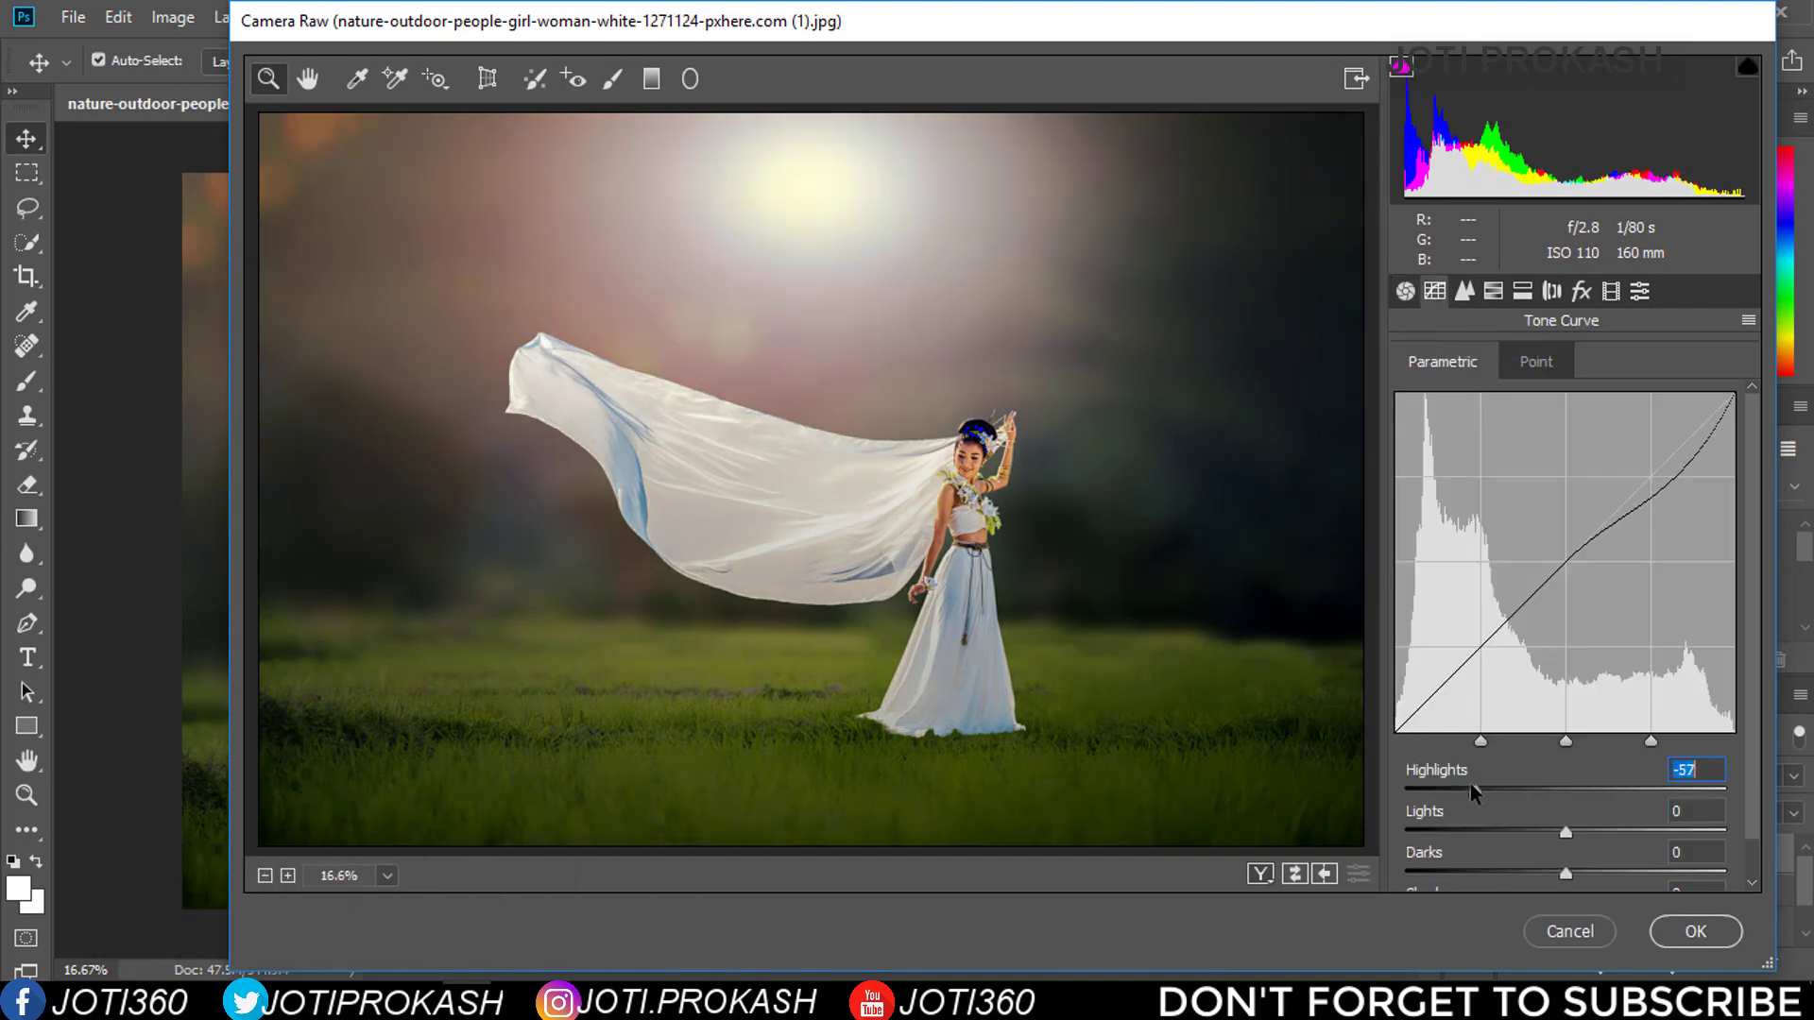
mouse_move(1565, 832)
mouse_down()
mouse_move(1493, 831)
mouse_move(1570, 833)
mouse_move(1534, 878)
mouse_up()
scroll(1559, 879, down, 2)
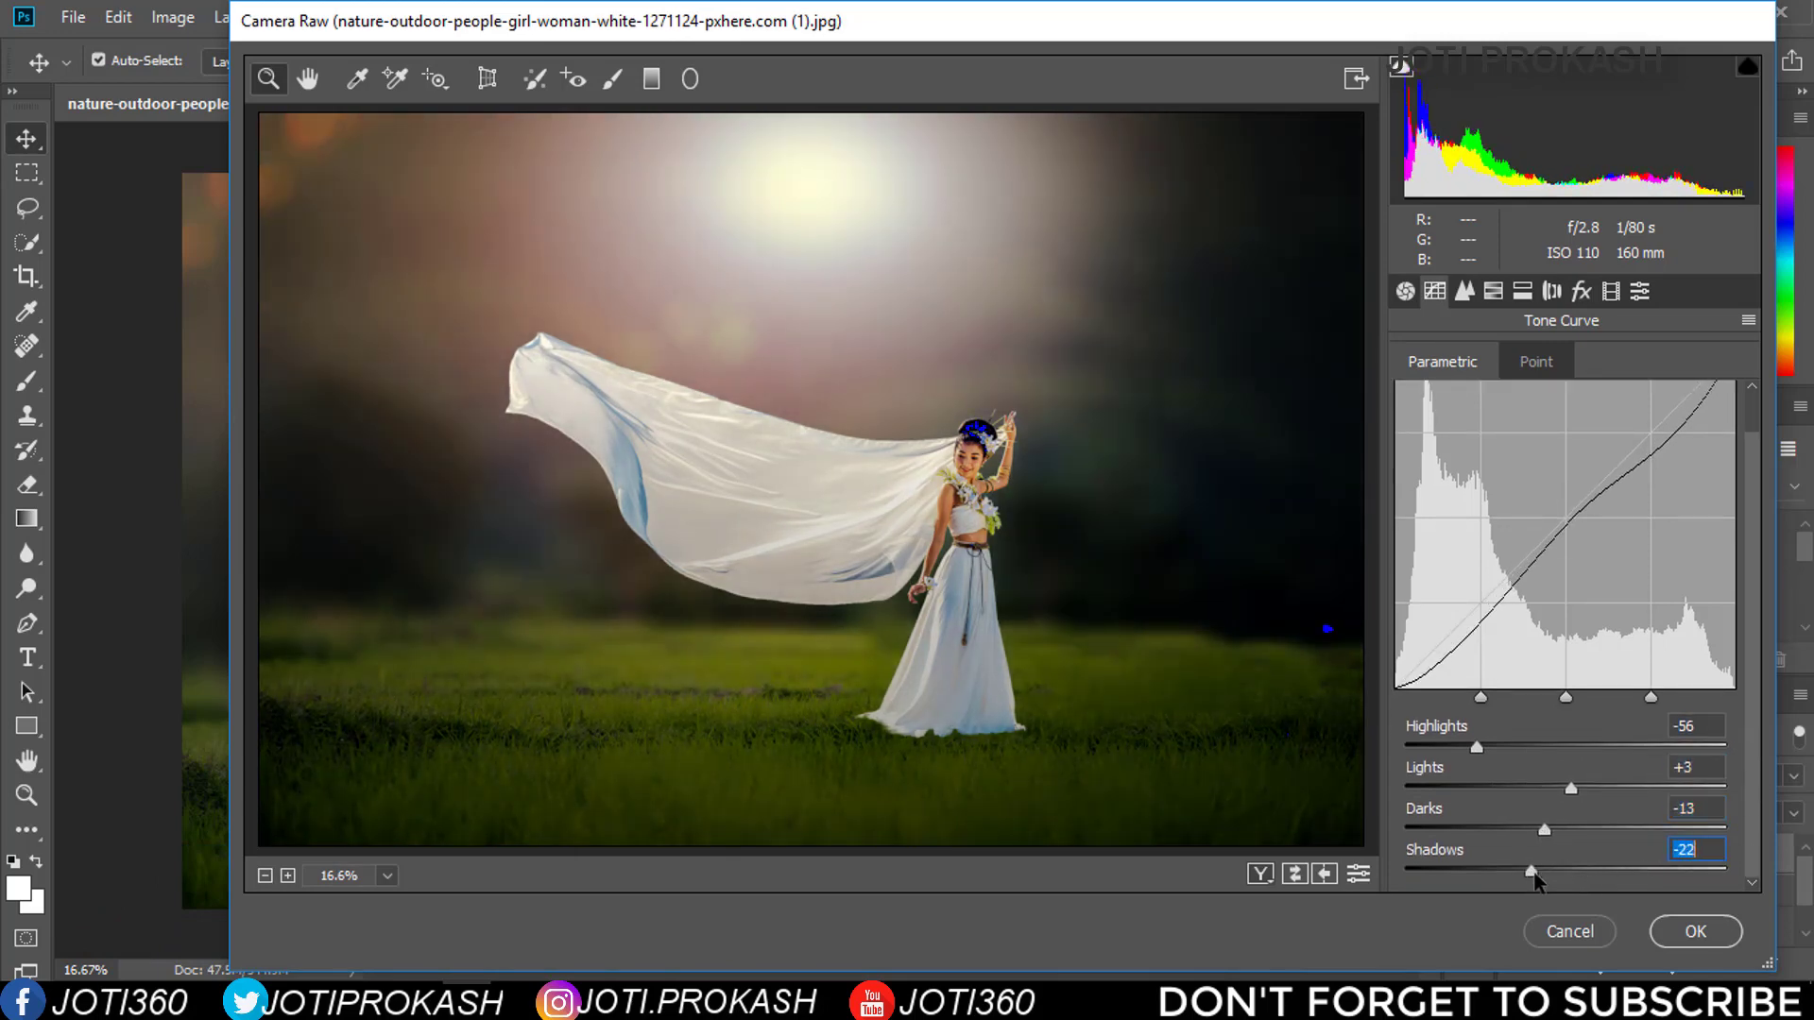
Shift the Yellows hue to +12 and adjust Yellows saturation in HSL
click(1491, 291)
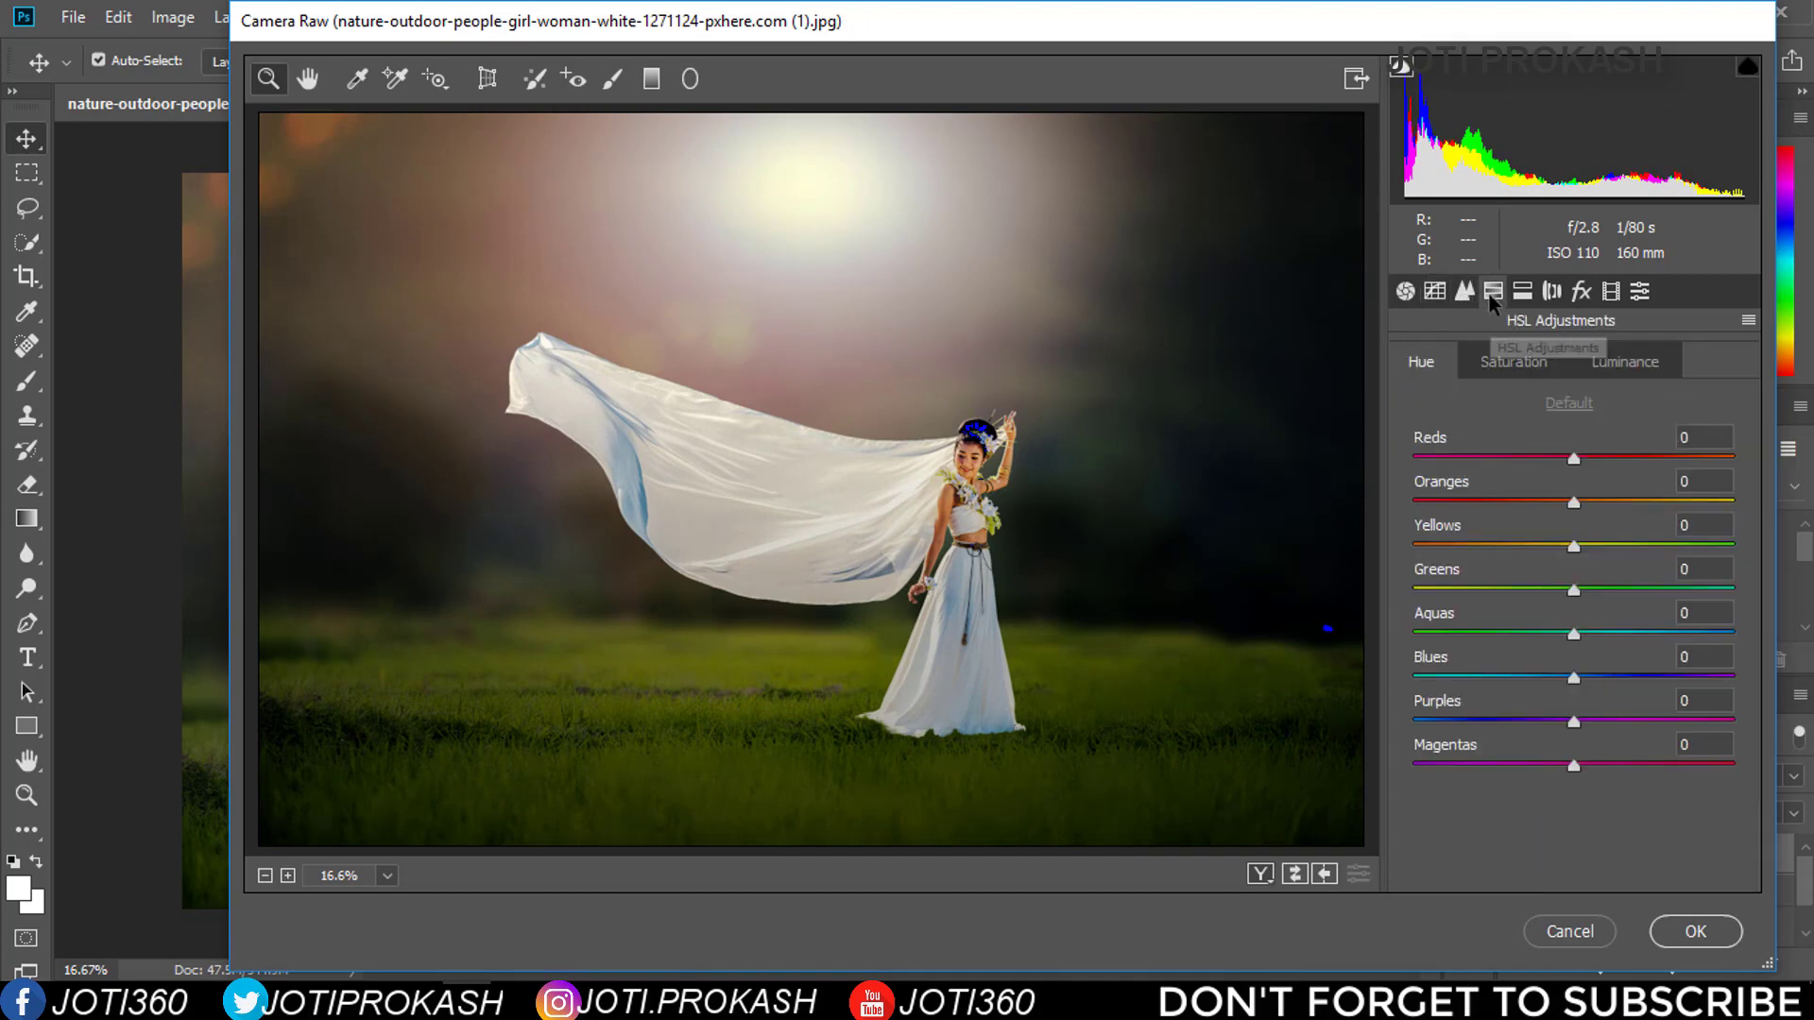
drag(1575, 545, 1593, 544)
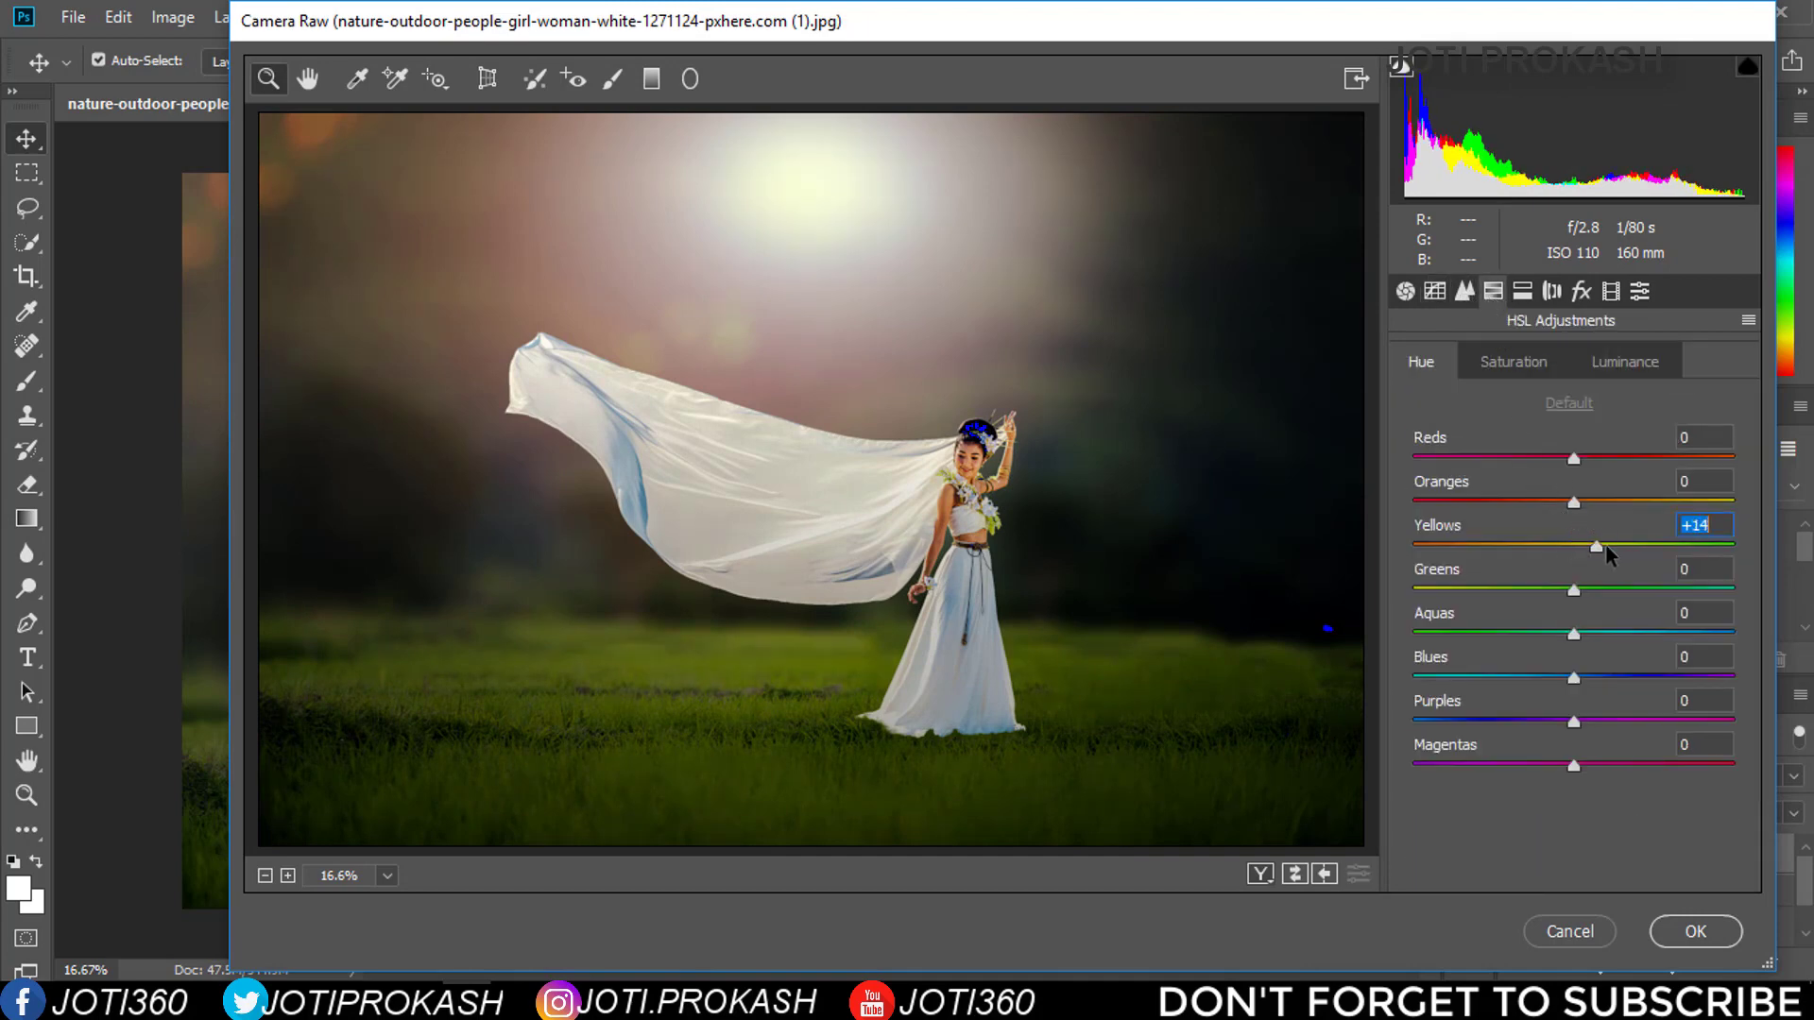
click(1530, 363)
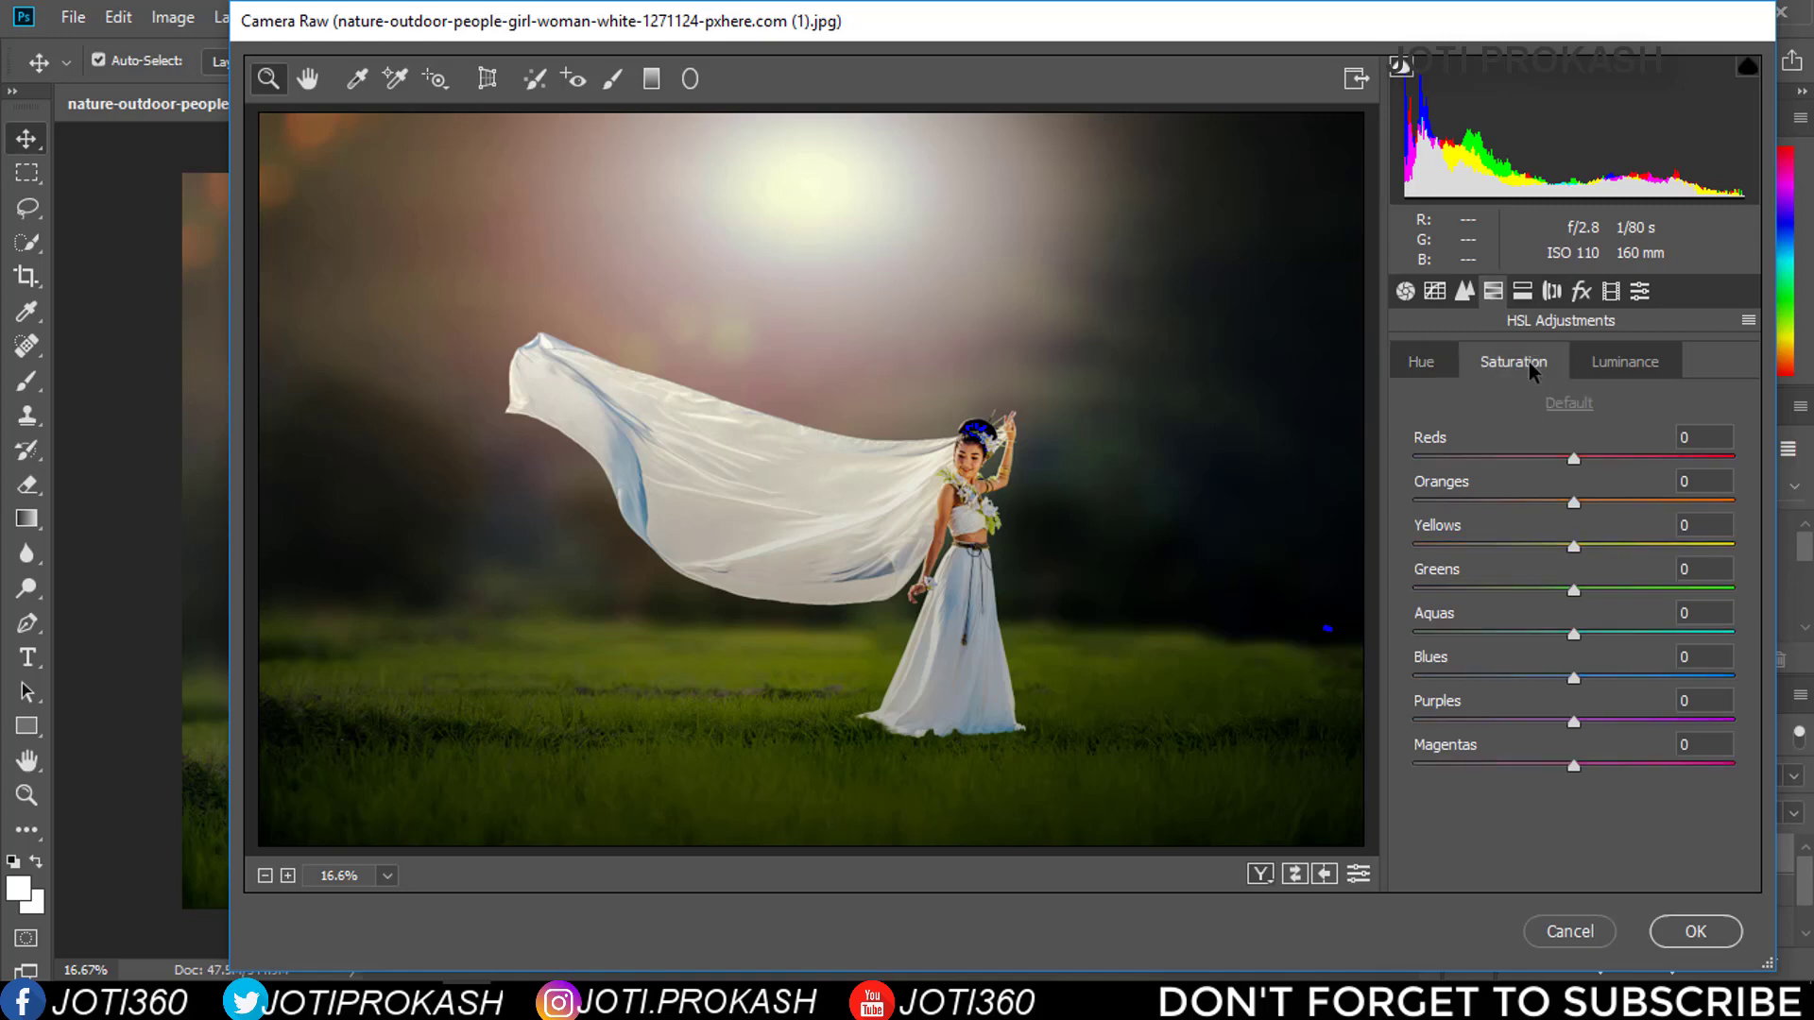
drag(1573, 548, 1532, 546)
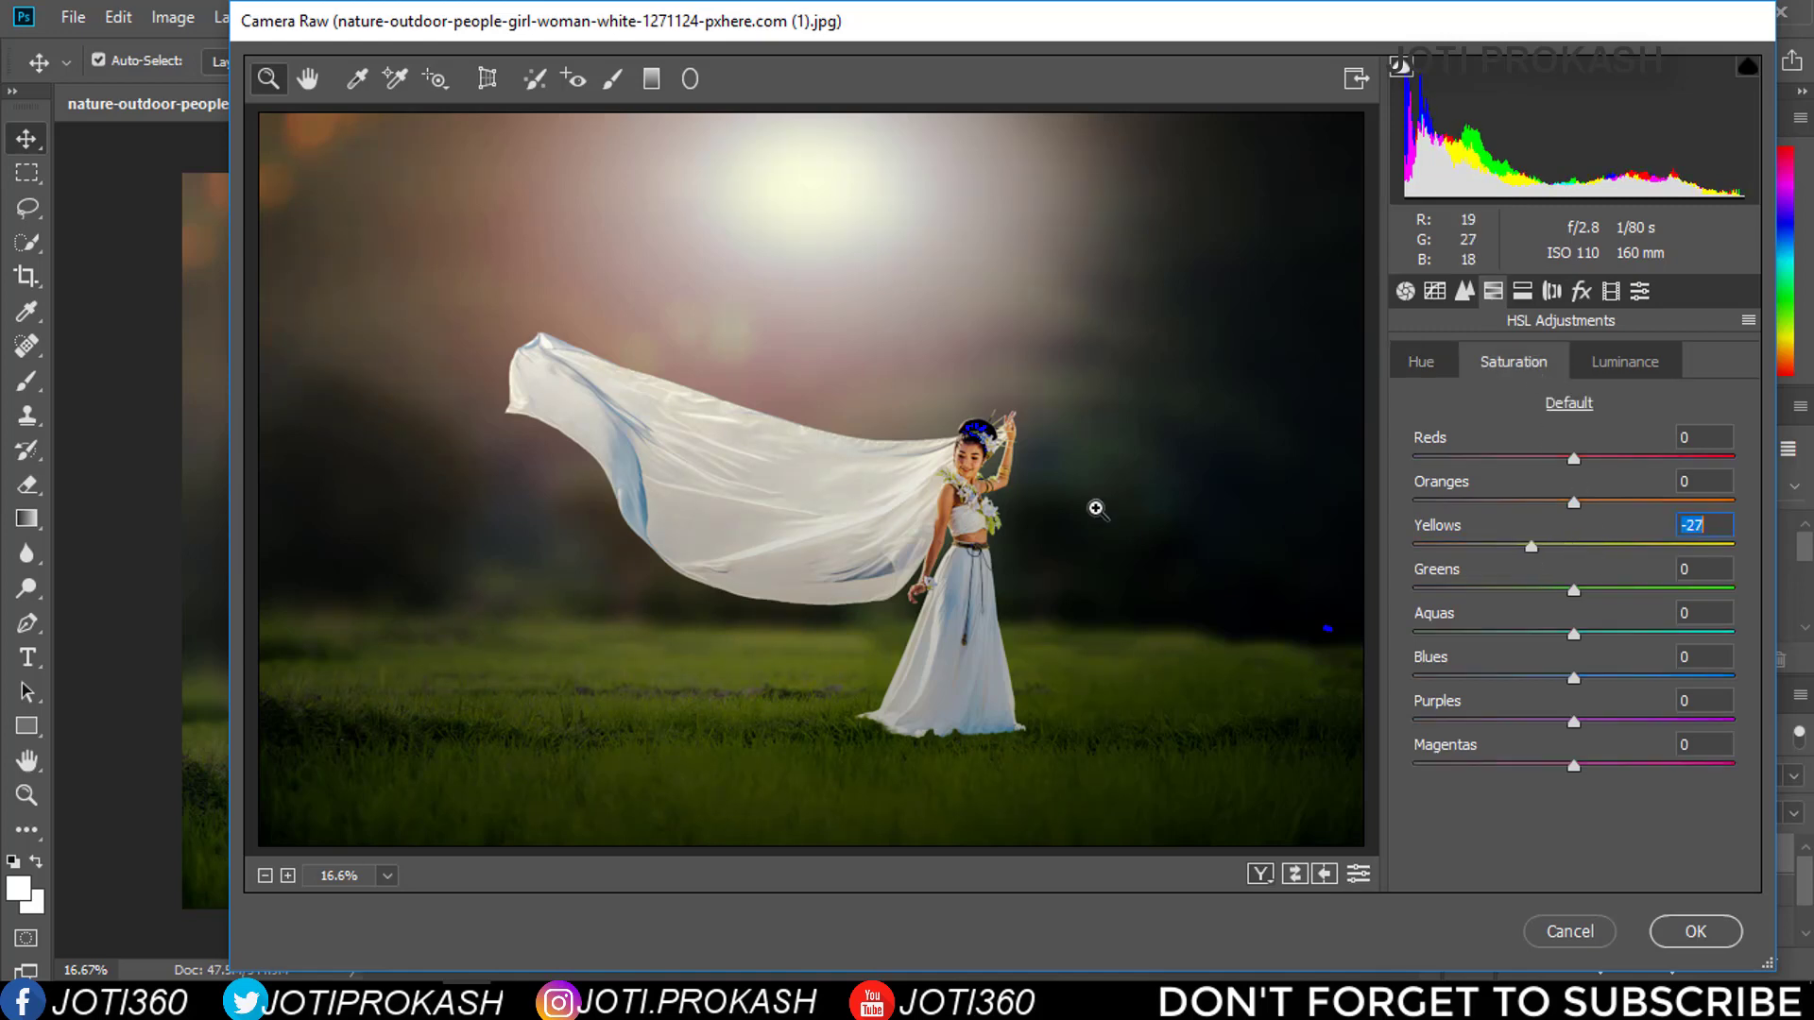
click(973, 473)
click(851, 501)
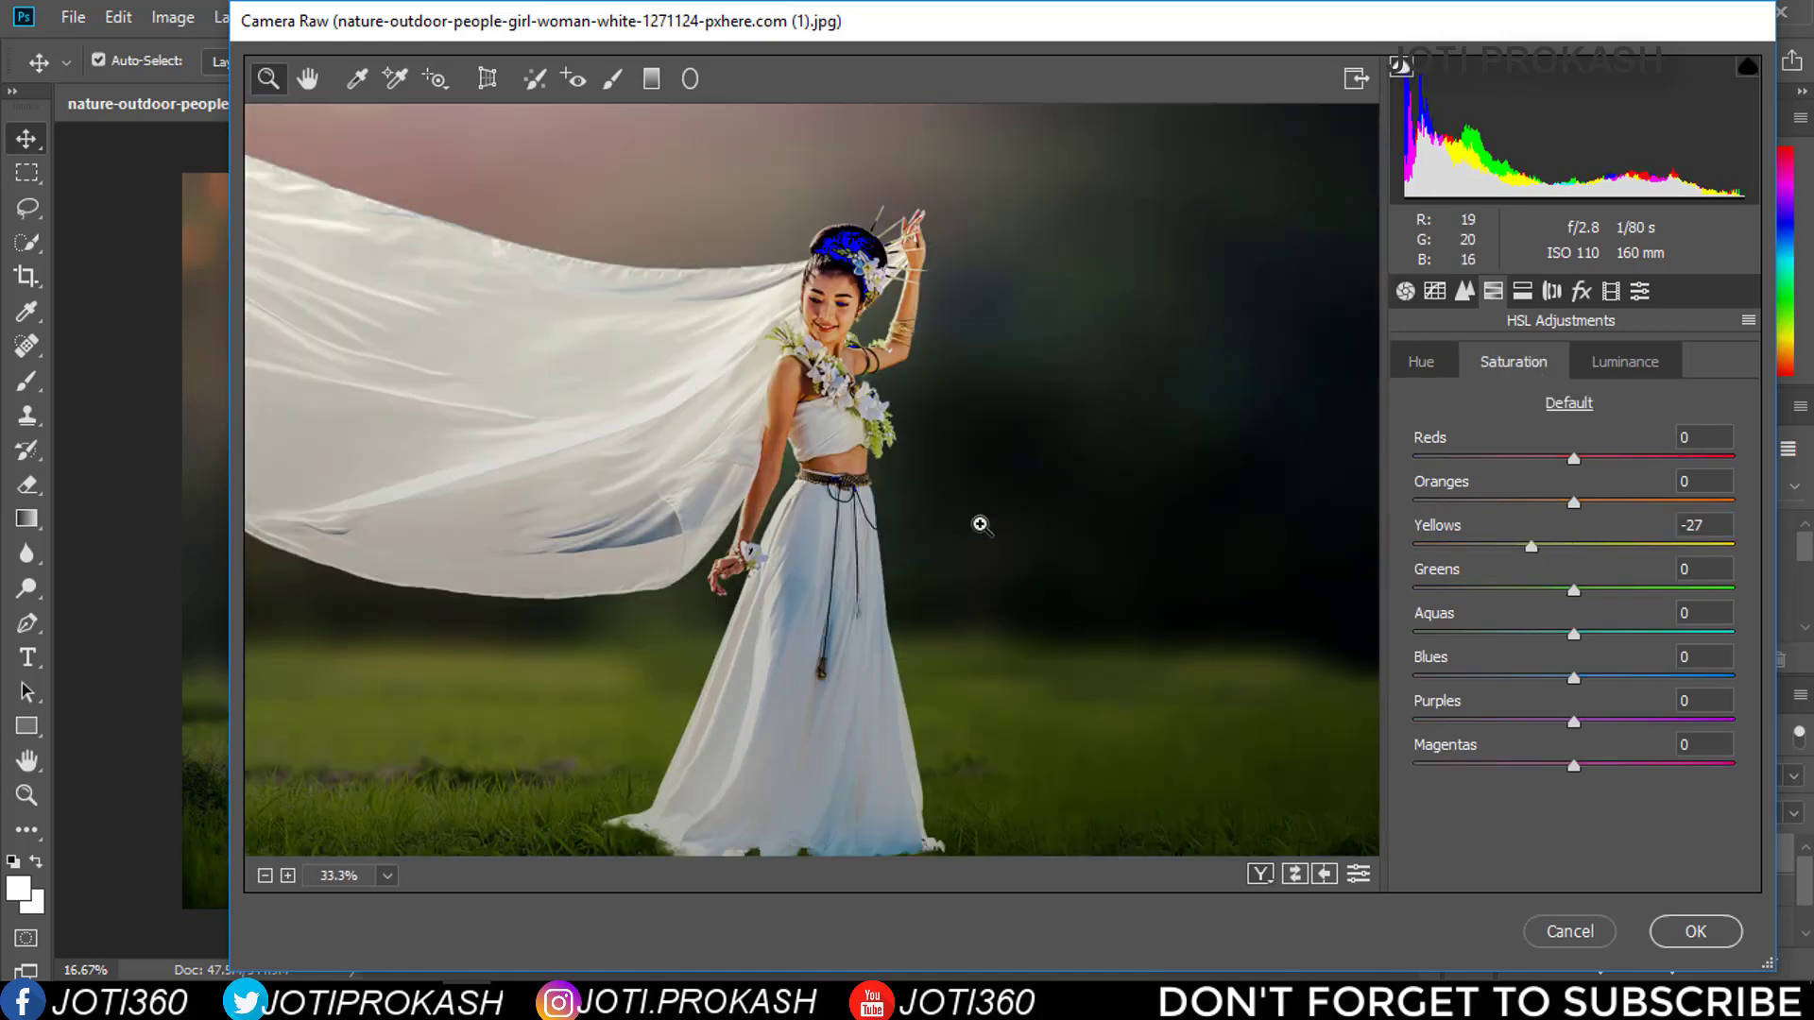
drag(1532, 548, 1614, 548)
click(1625, 362)
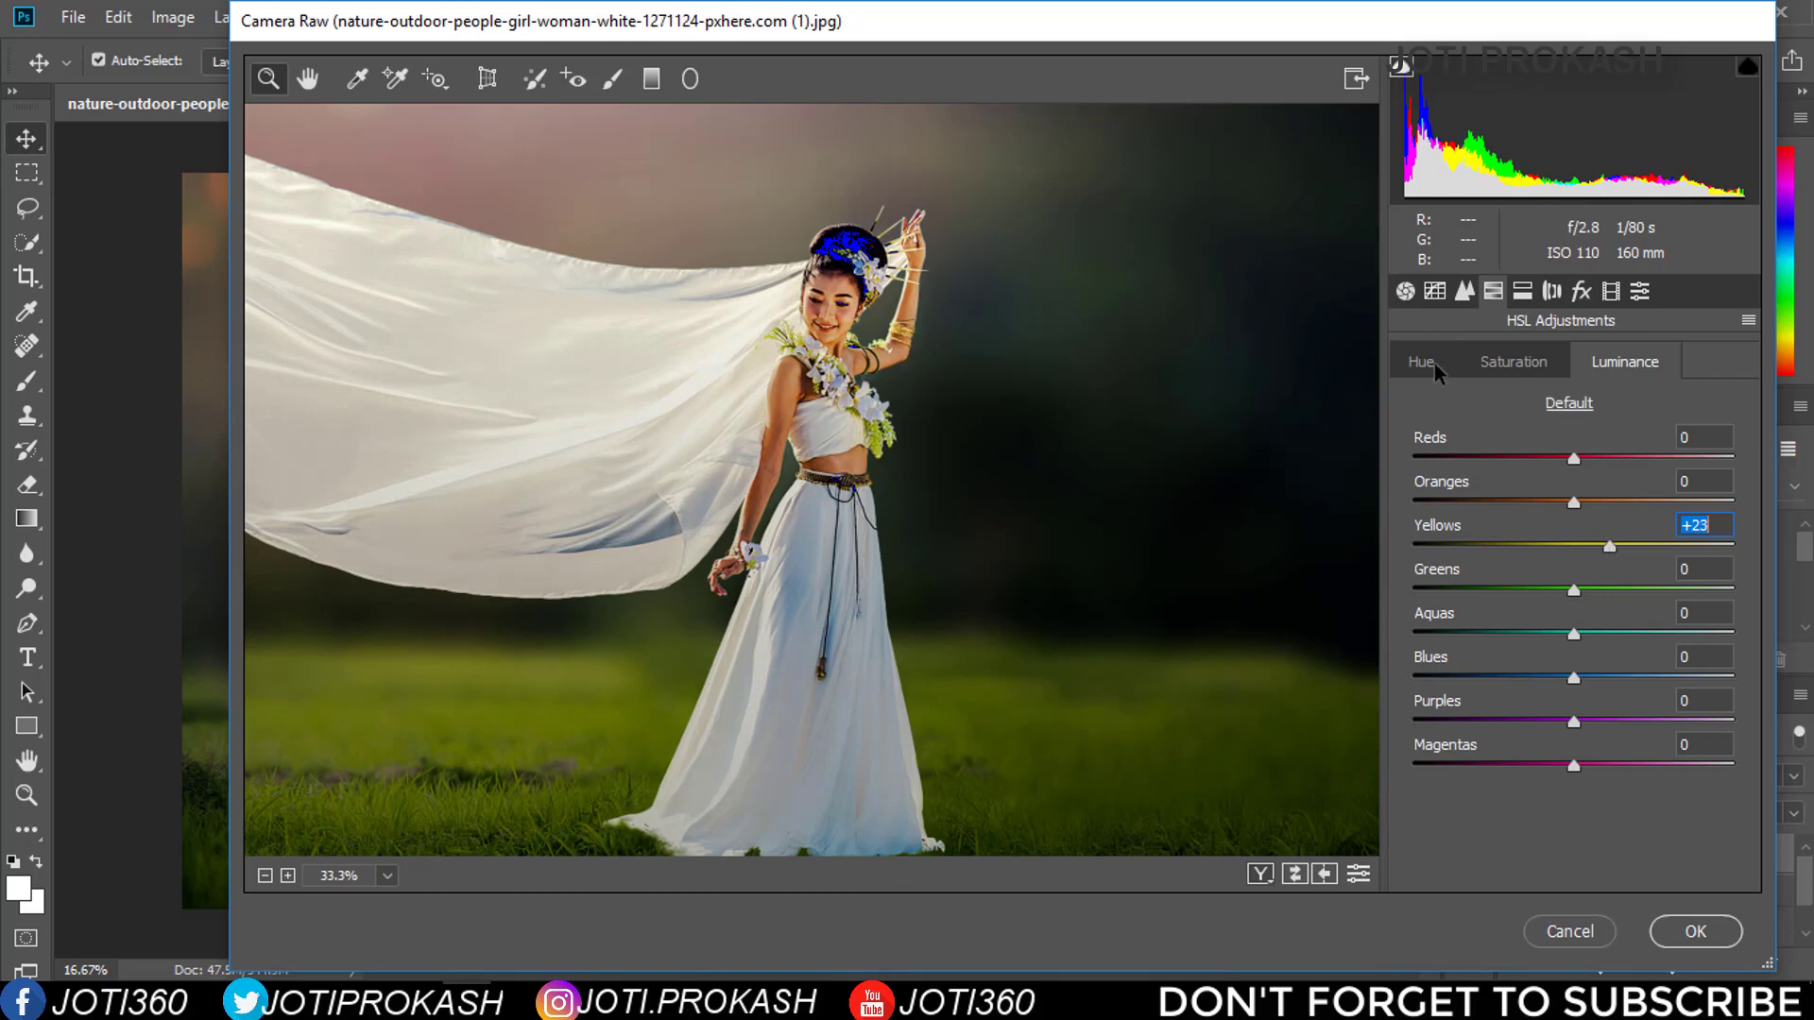
Adjust the Greens saturation and darken Greens luminance to -11
click(308, 78)
drag(626, 463, 835, 436)
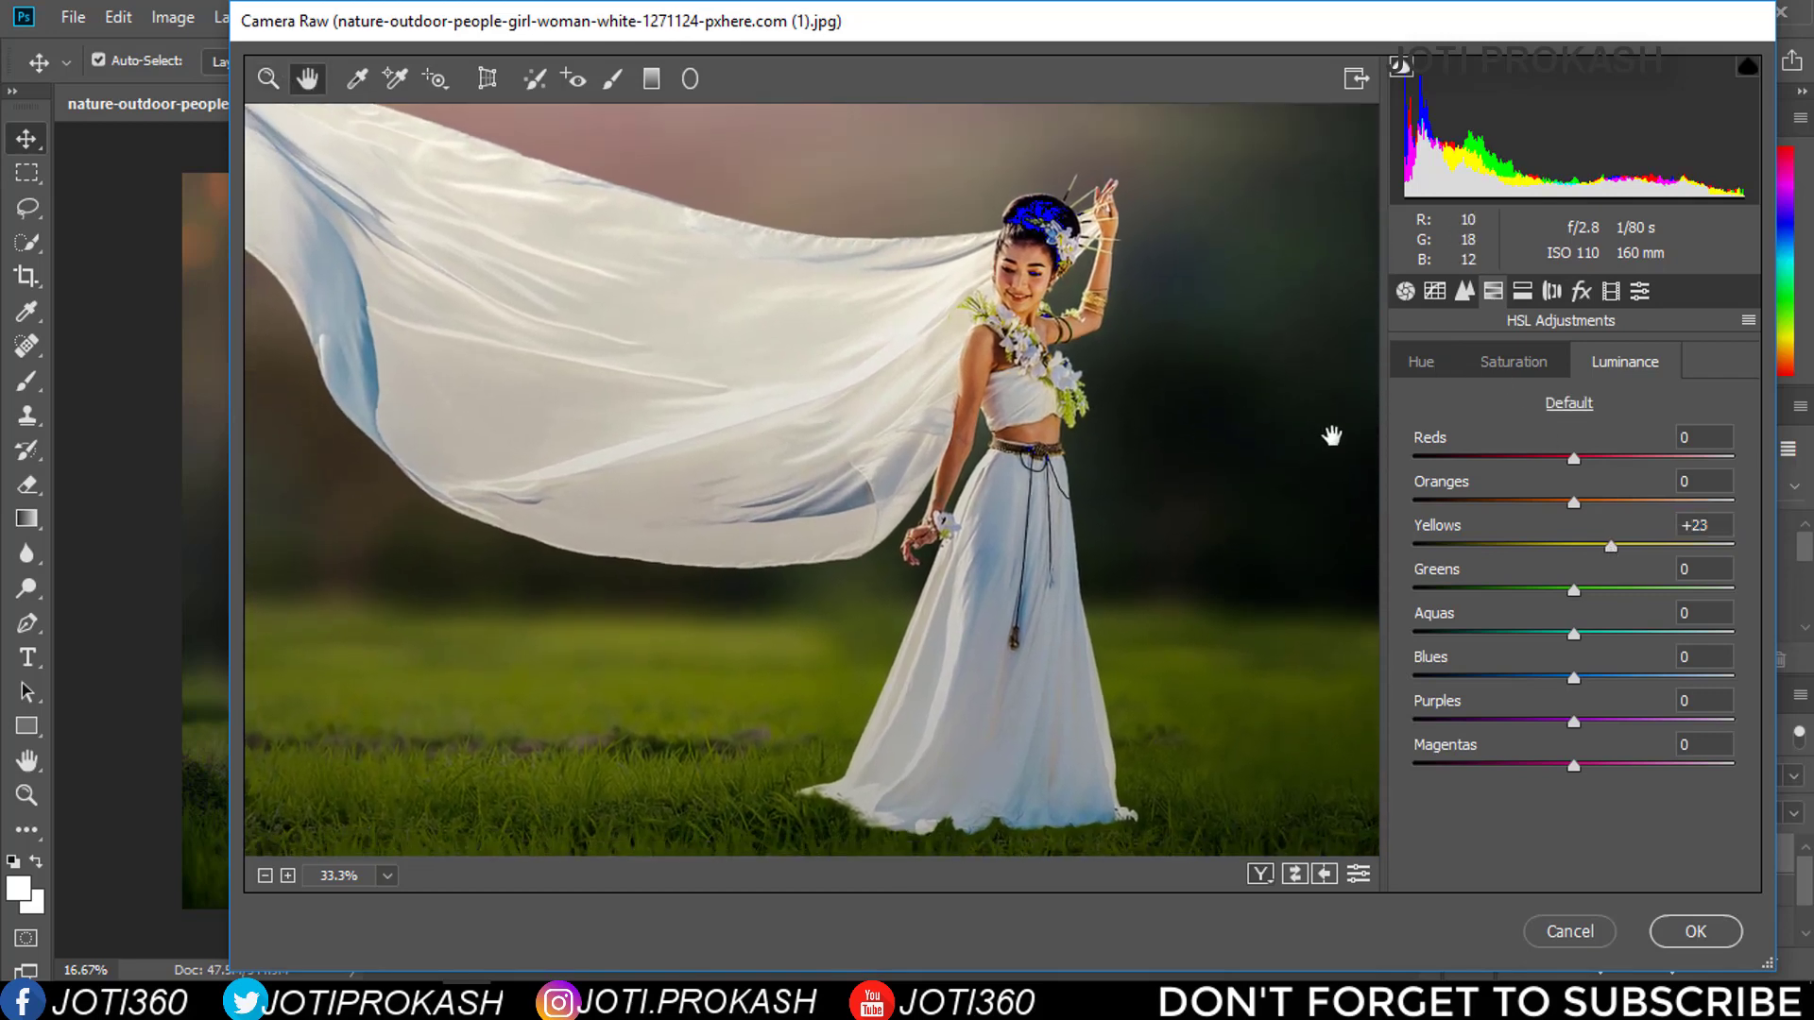
click(1515, 362)
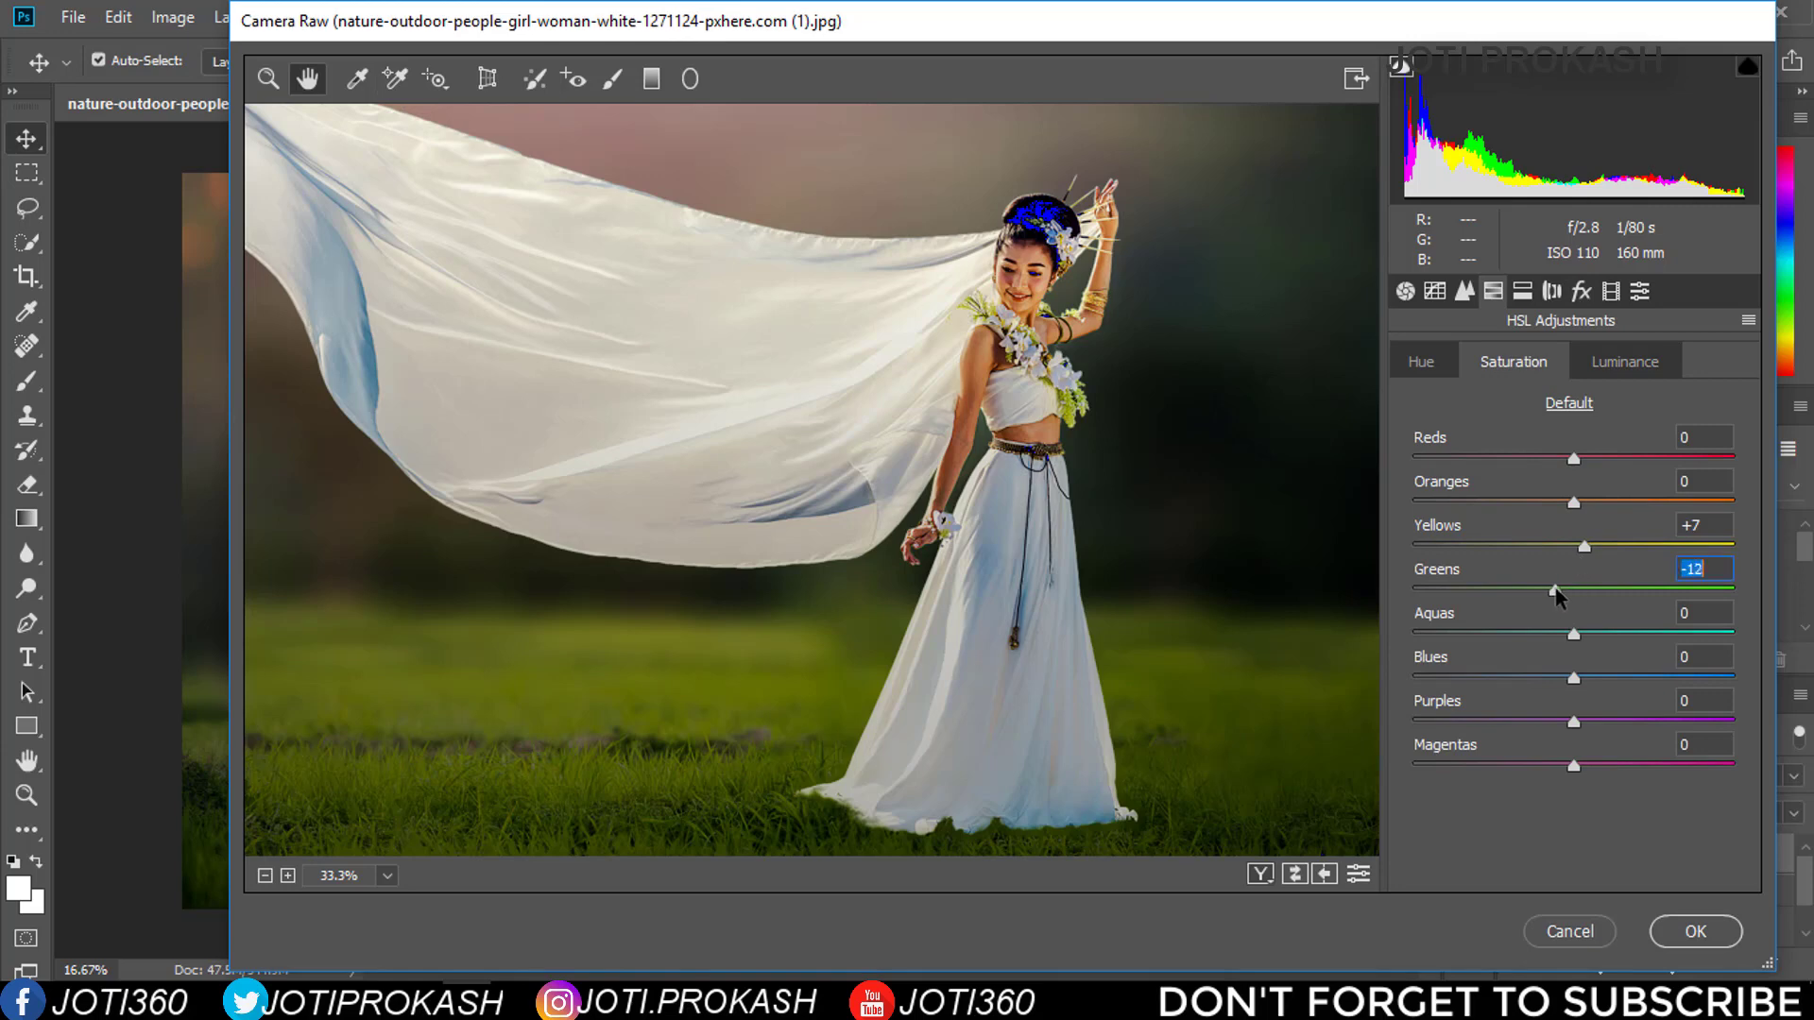
drag(1554, 590, 1591, 589)
key(ctrl+alt+shift+h)
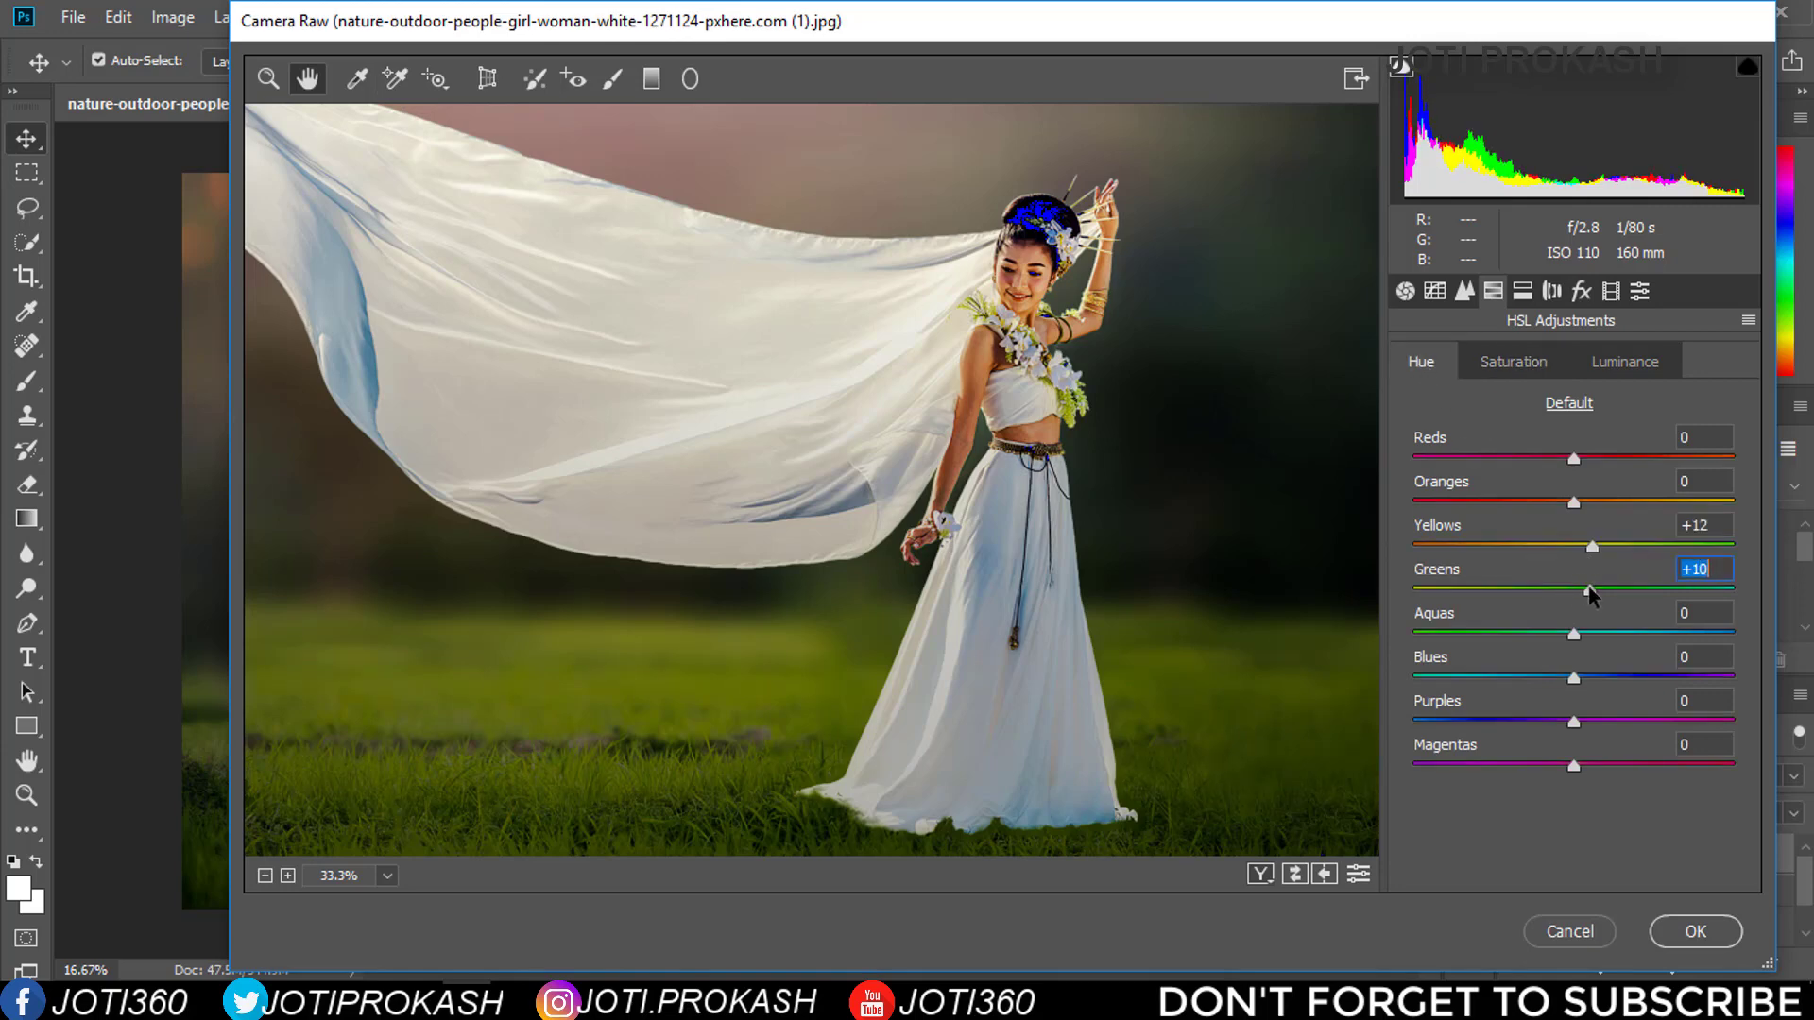
click(1589, 369)
drag(1574, 591, 1557, 591)
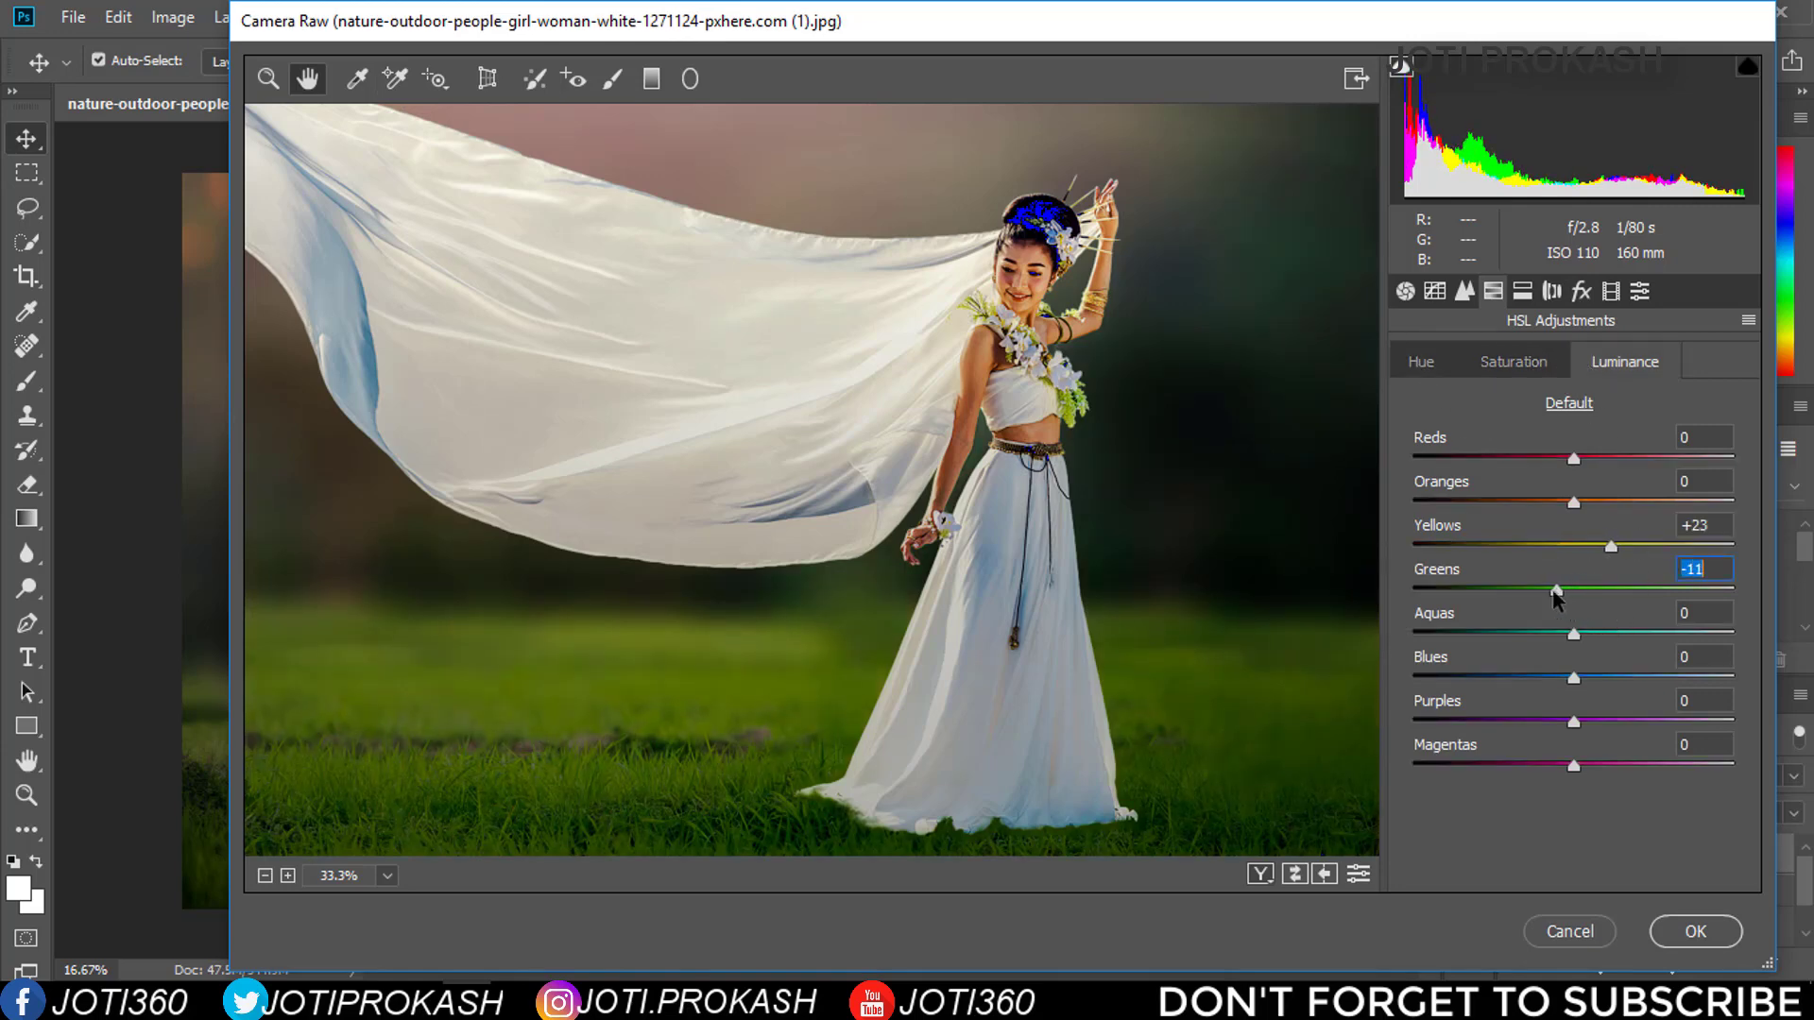
click(1522, 291)
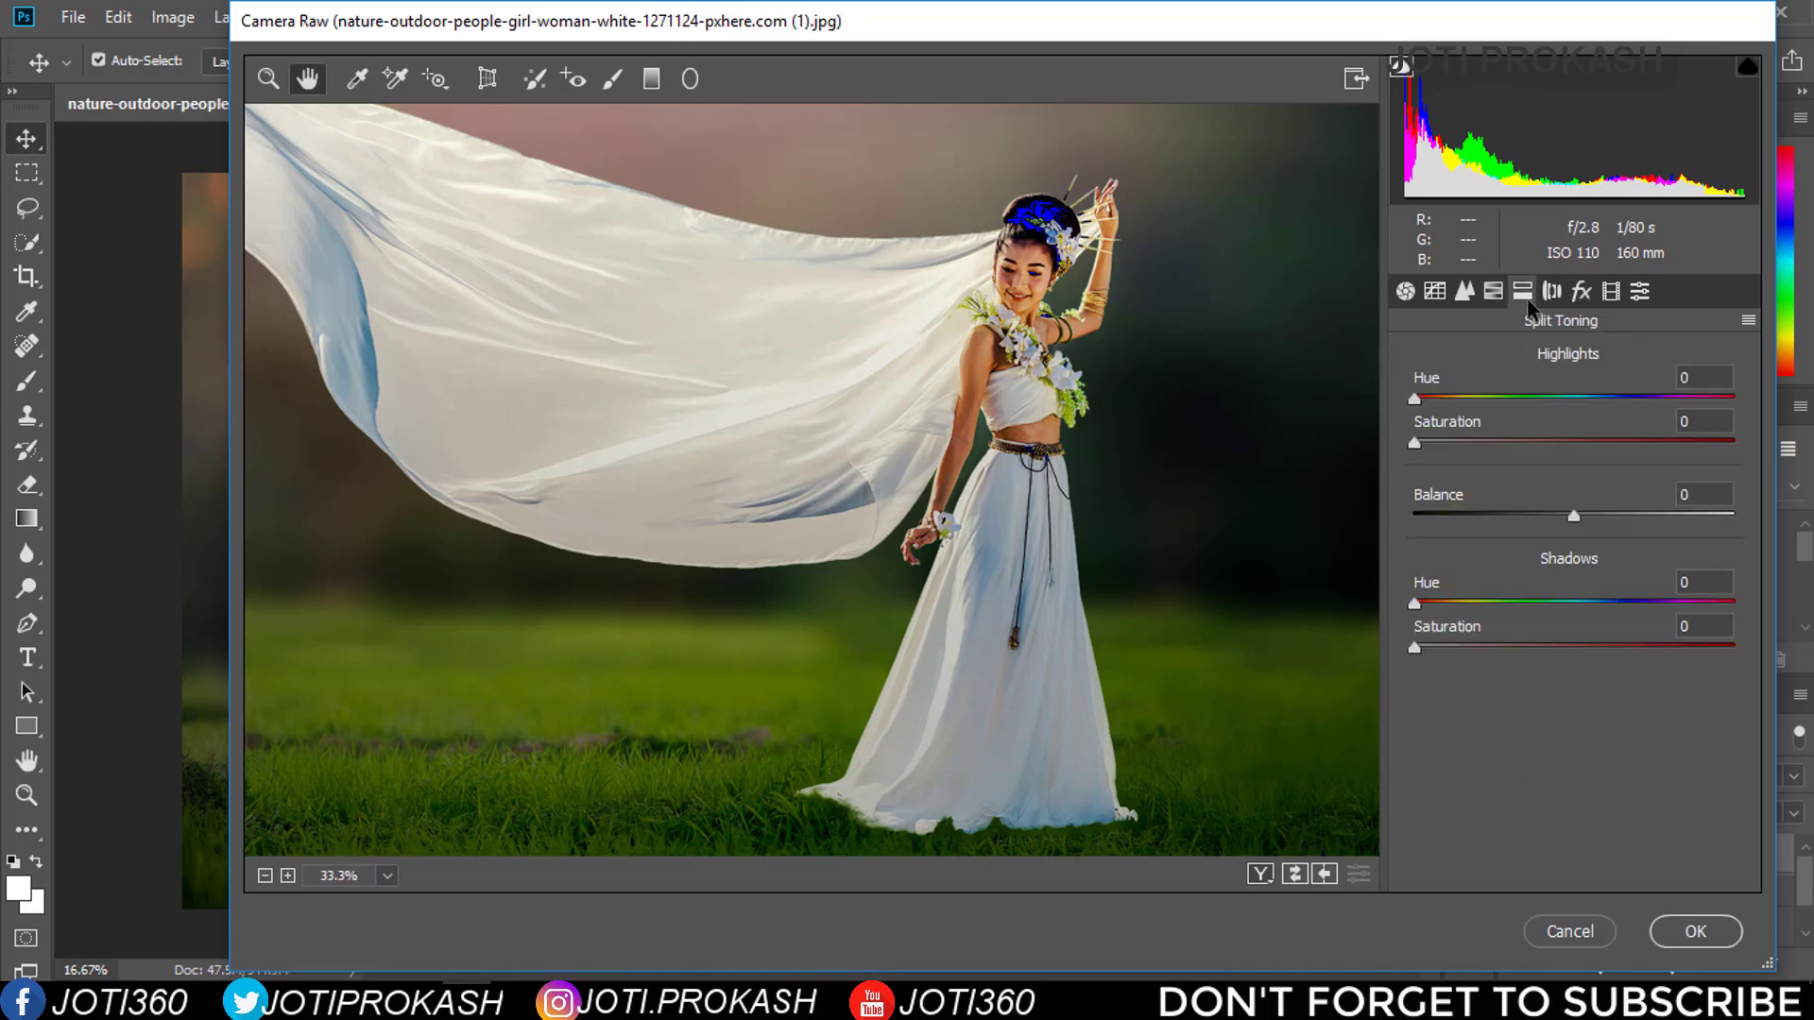
Split-tone with a warm highlight tint, balance -13, and shadows hue 14 at saturation 0
drag(1414, 399, 1455, 444)
click(268, 79)
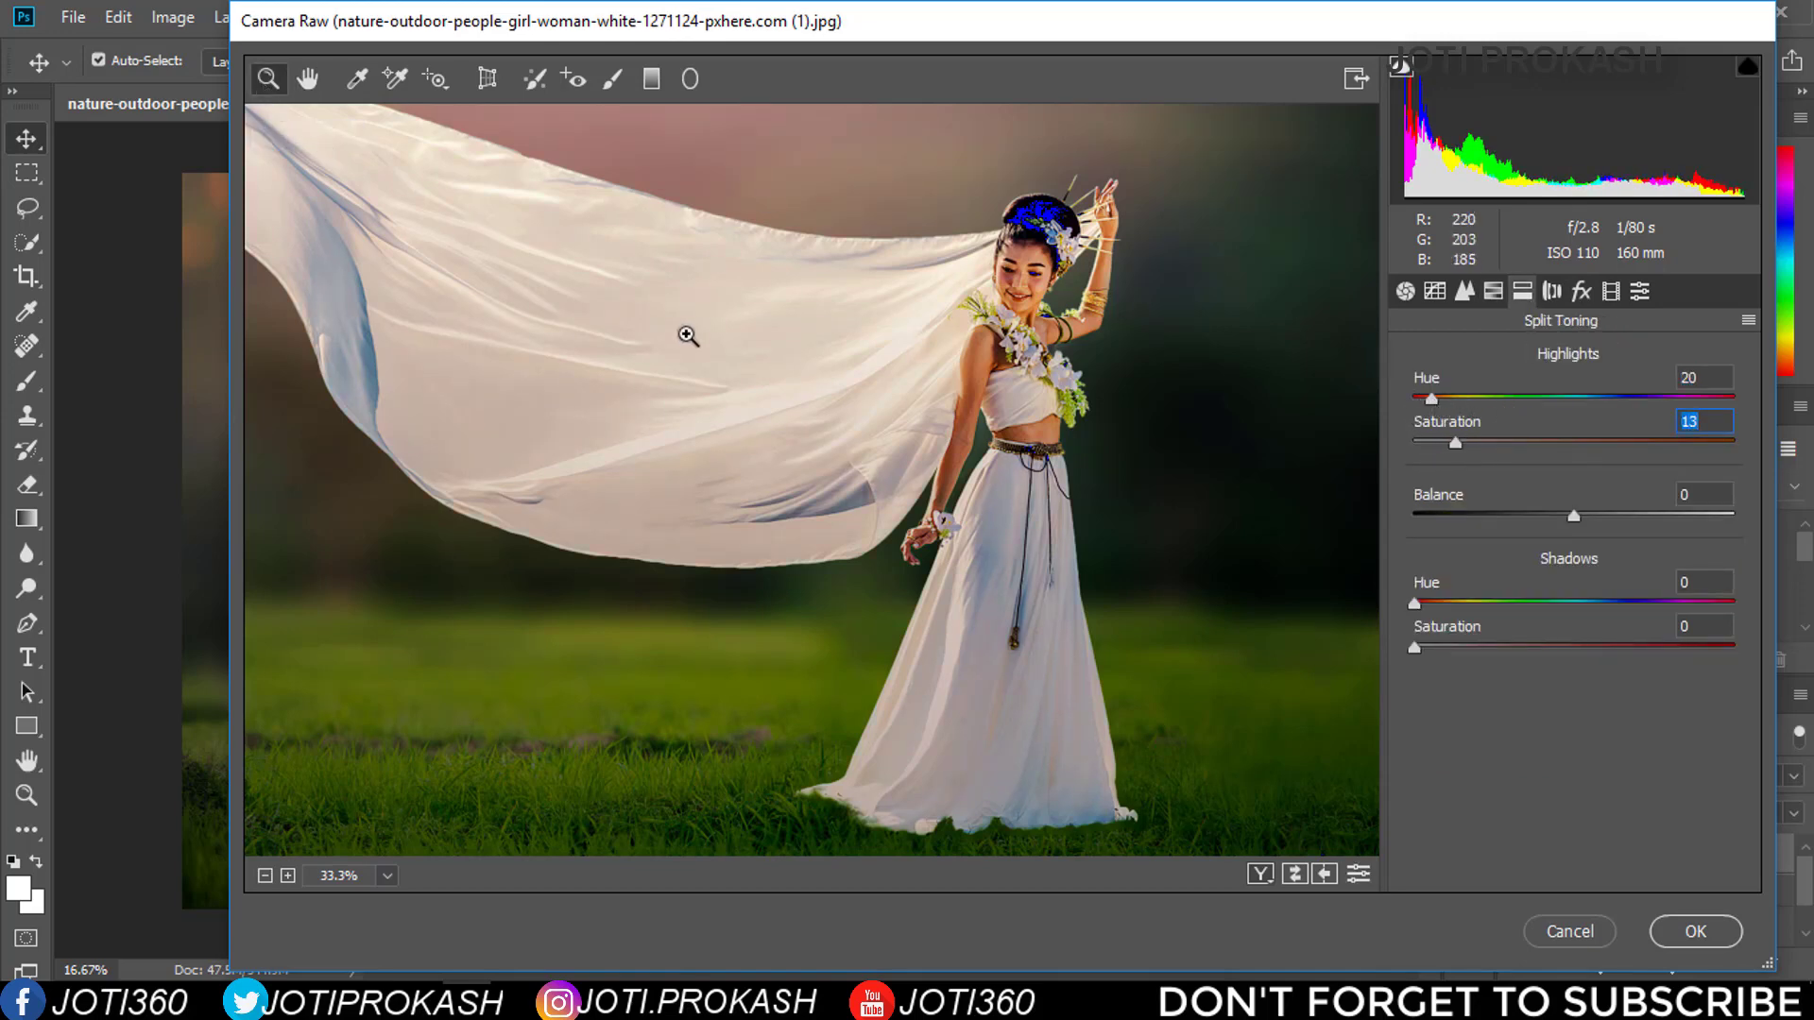
alt+click(811, 430)
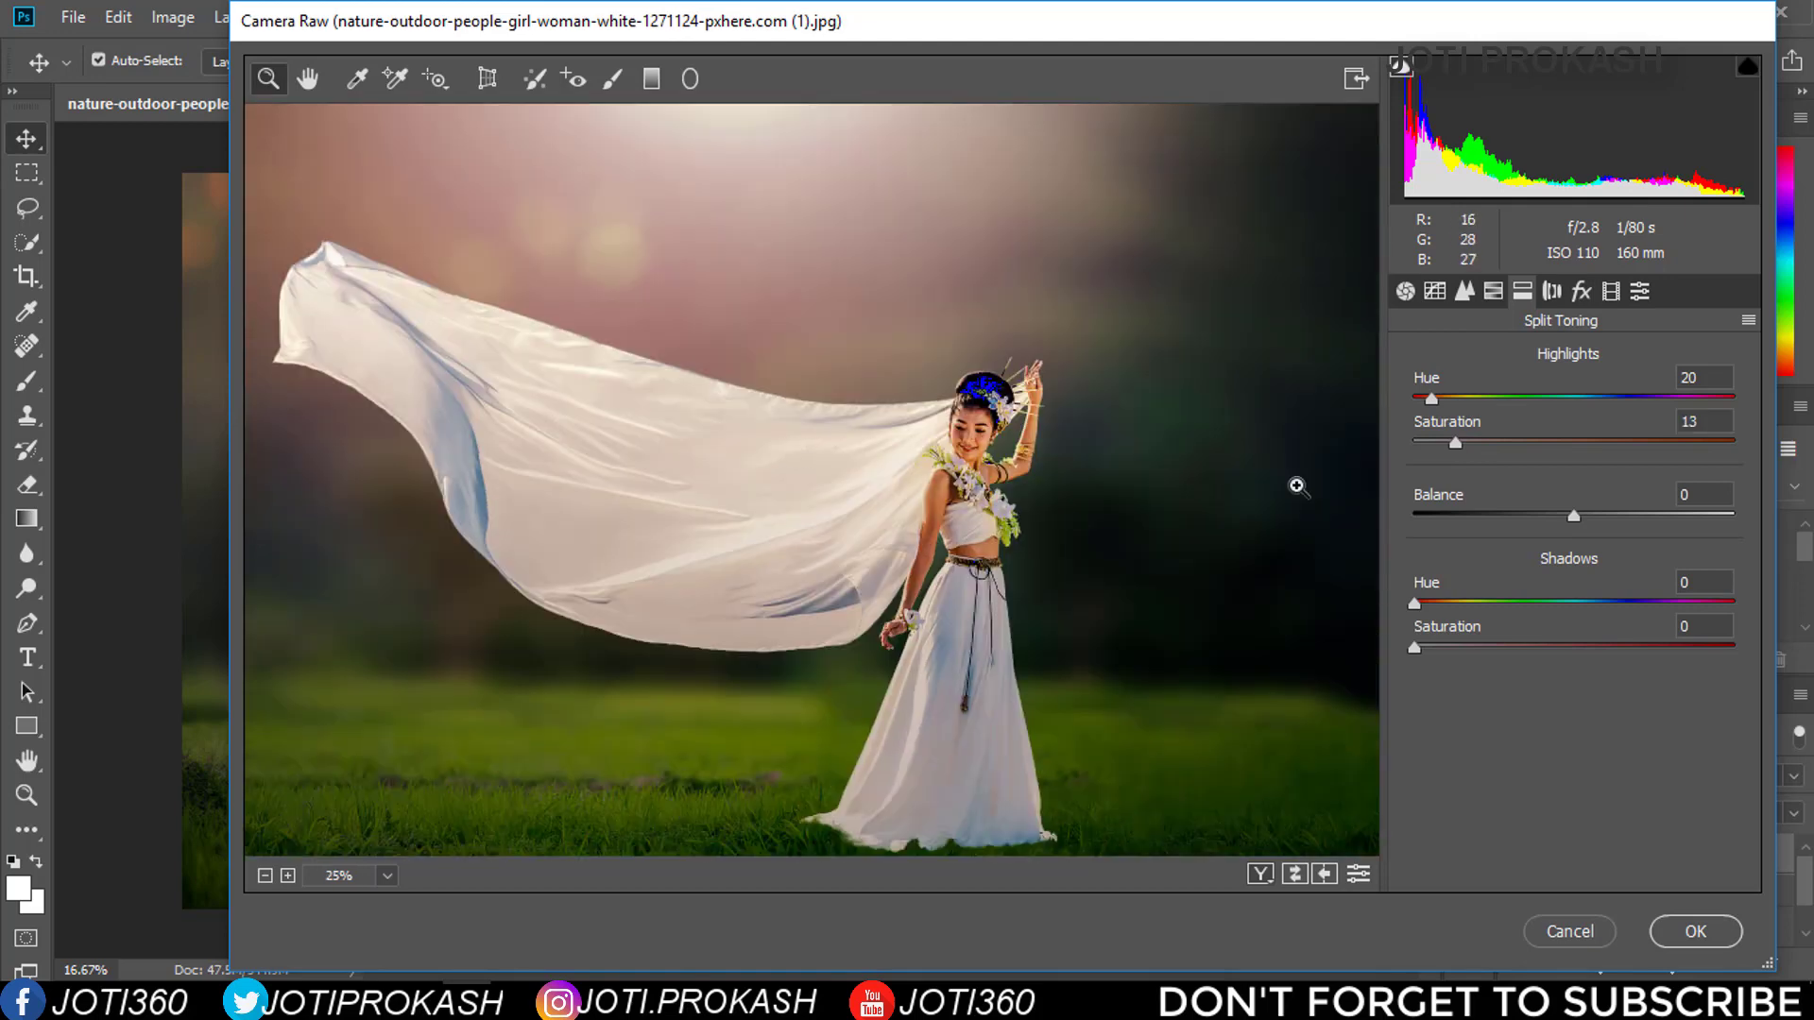
drag(1454, 443, 1438, 446)
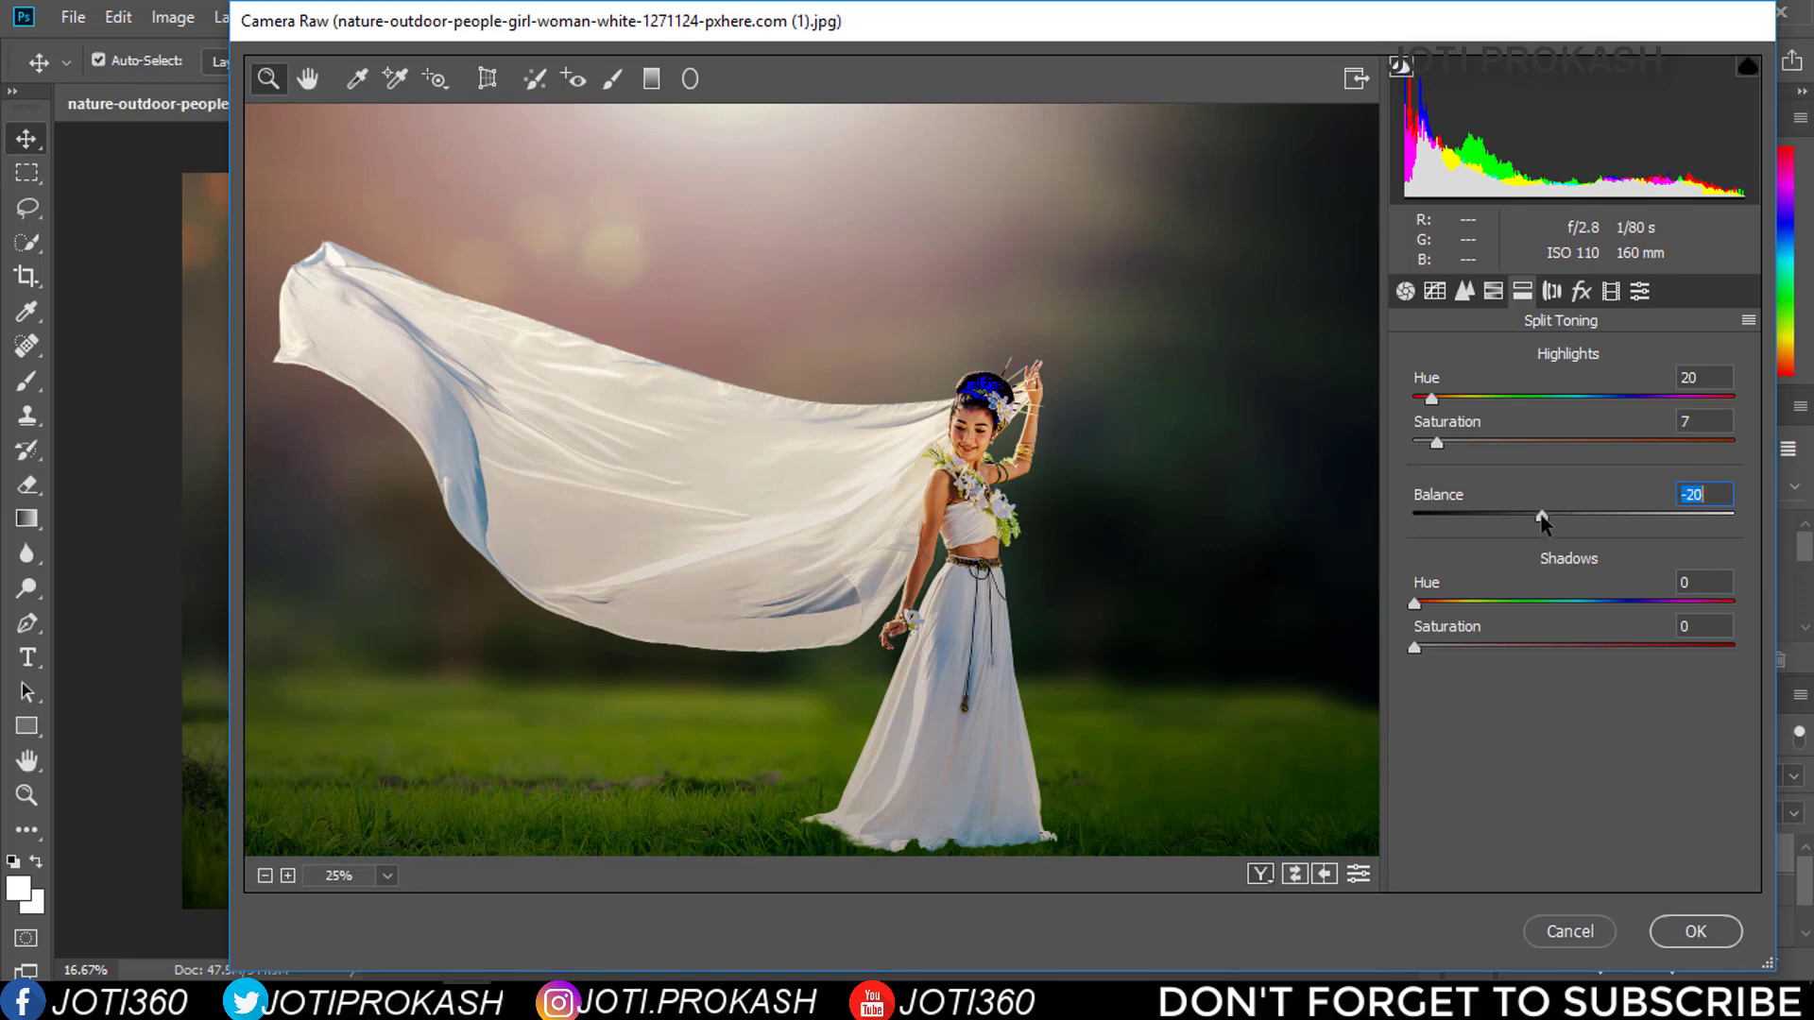
drag(1612, 524, 1552, 557)
drag(1416, 602, 1471, 604)
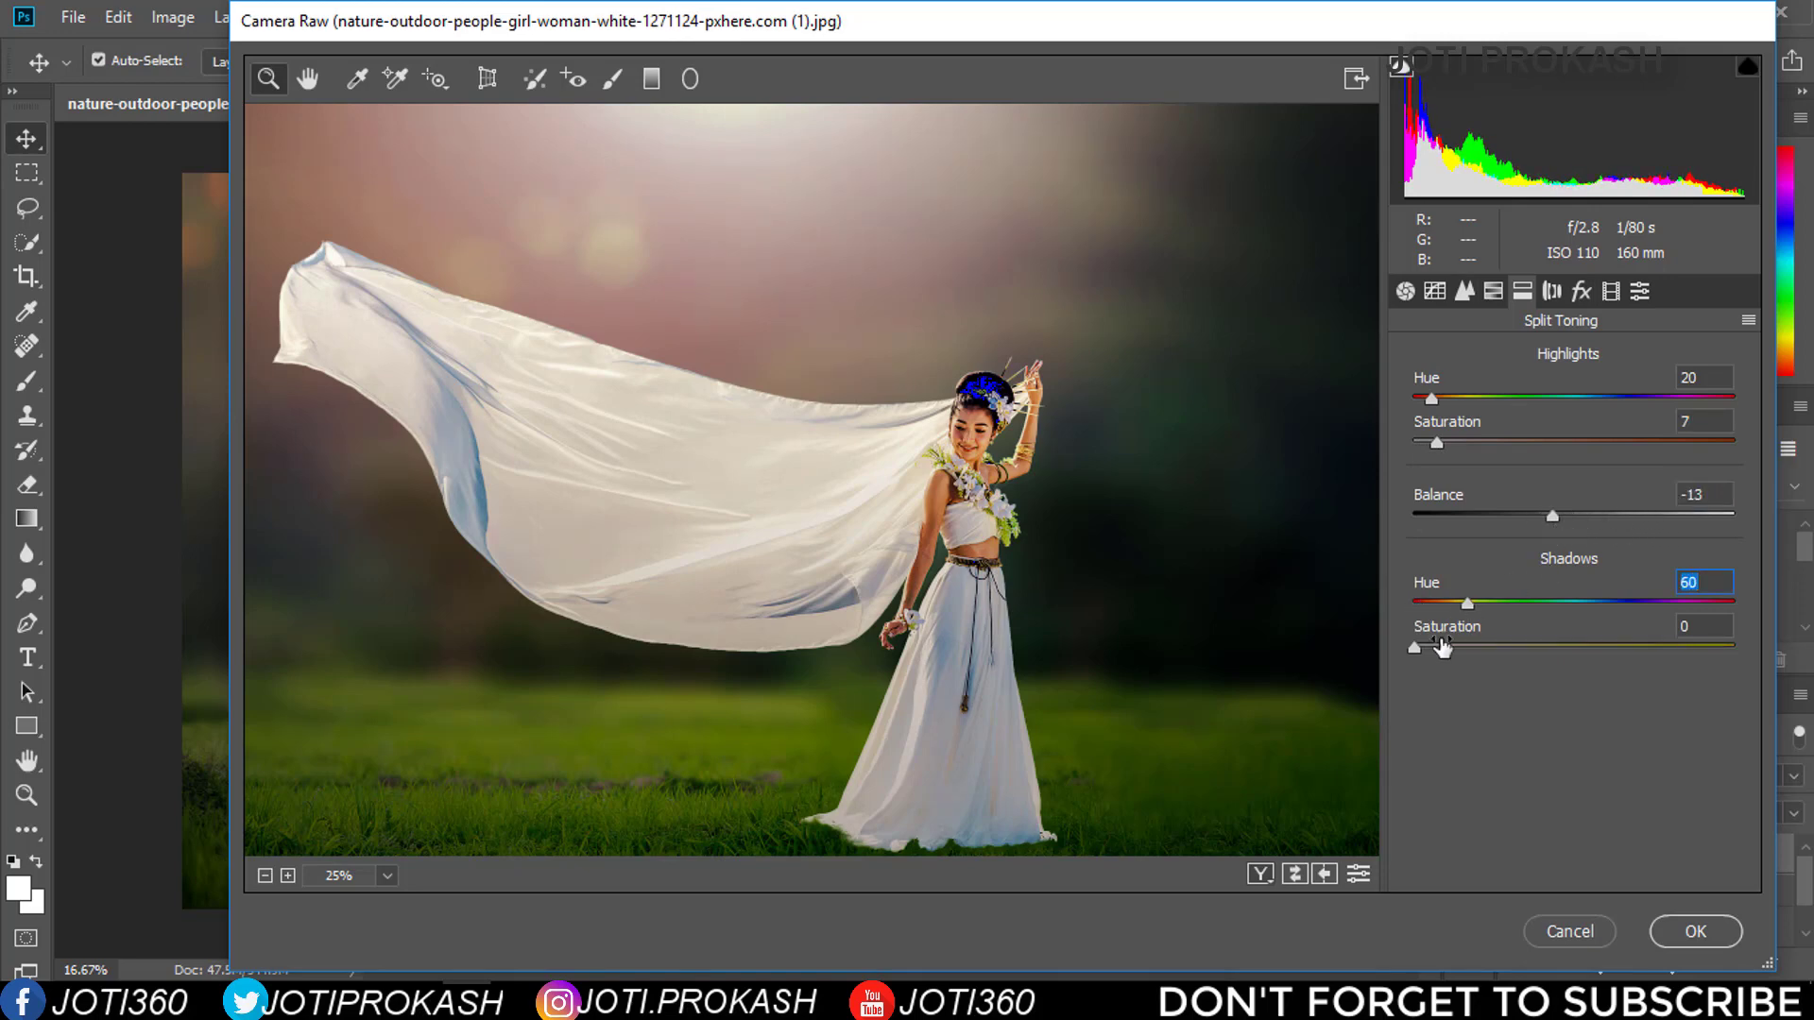
alt+click(1119, 630)
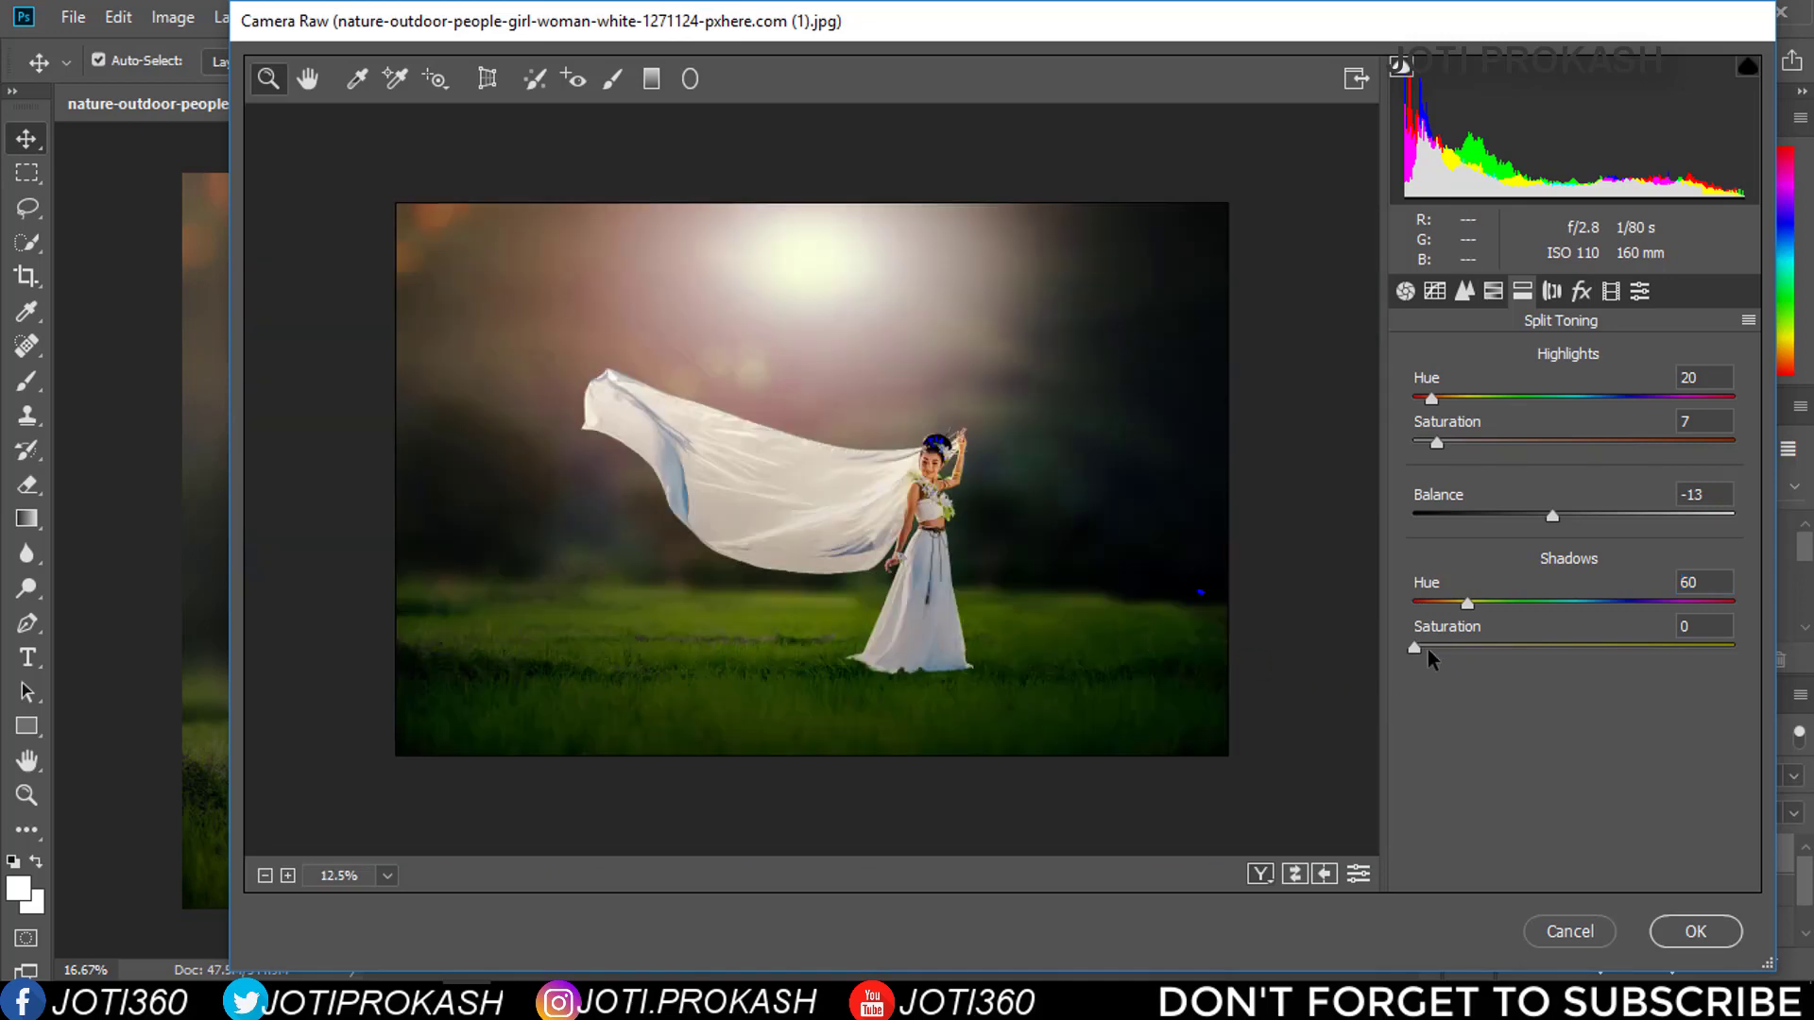
drag(1415, 648, 1408, 645)
drag(1446, 604, 1426, 605)
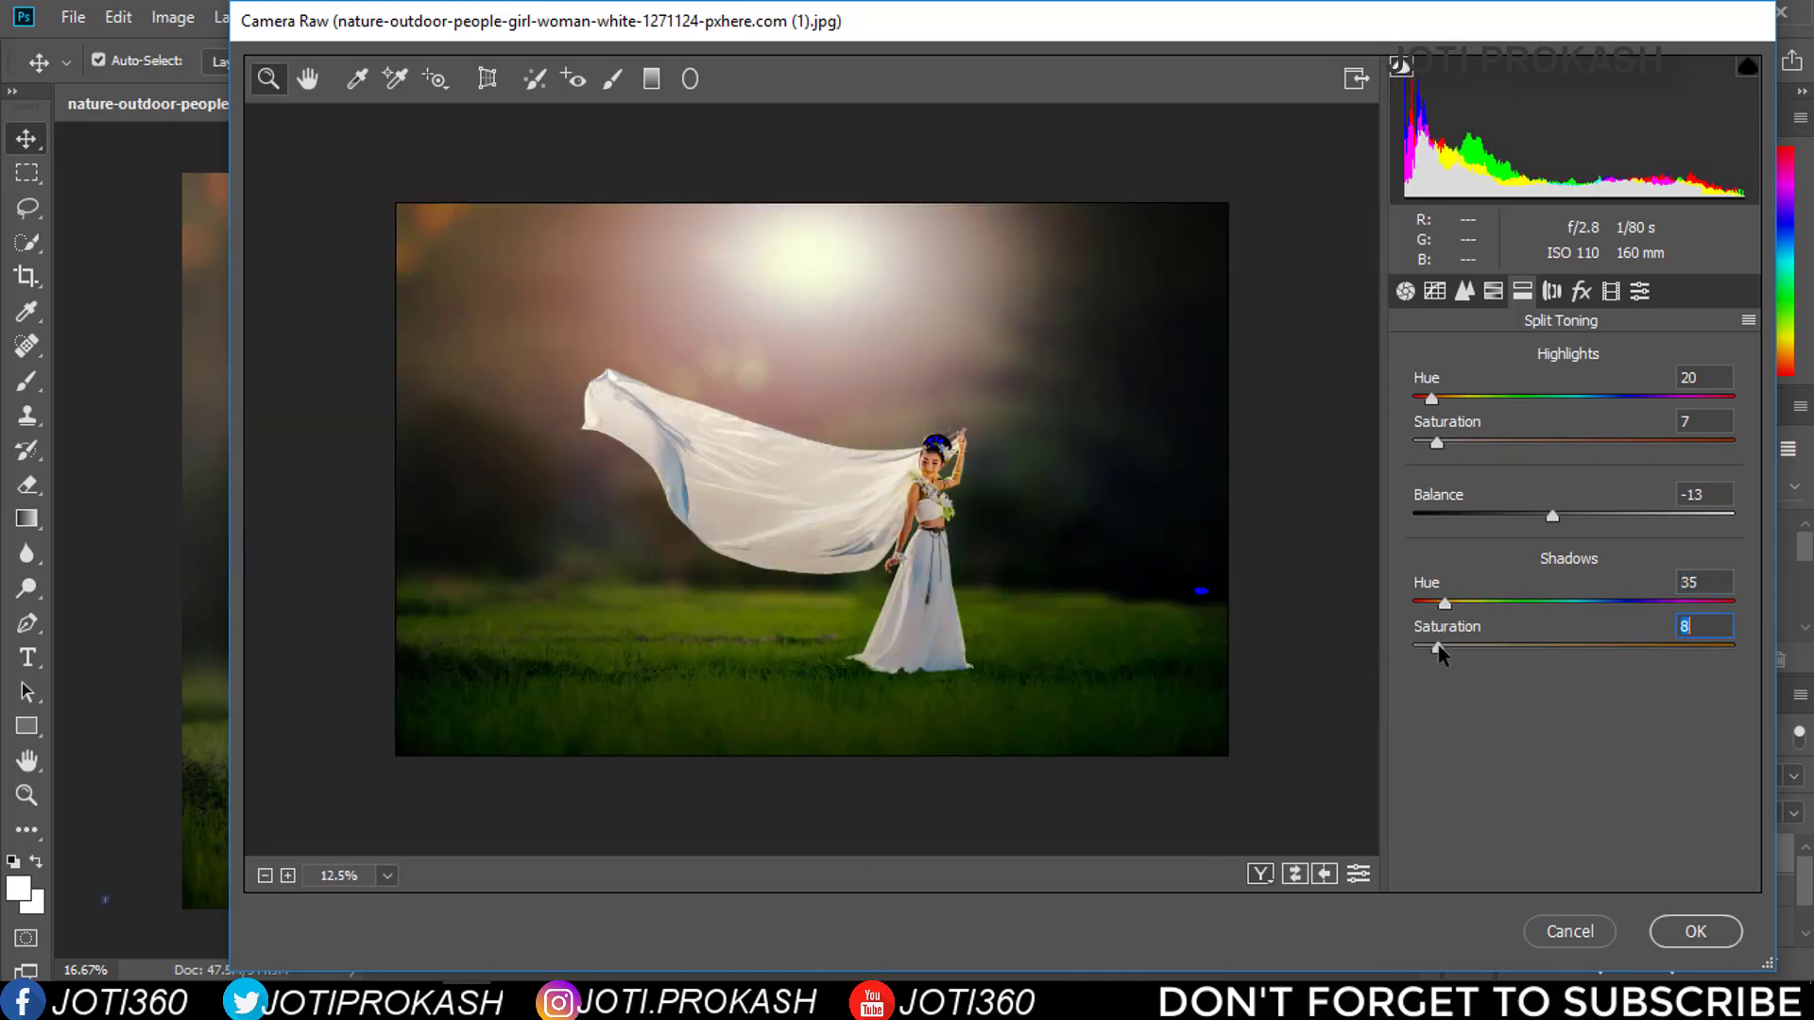
click(1415, 649)
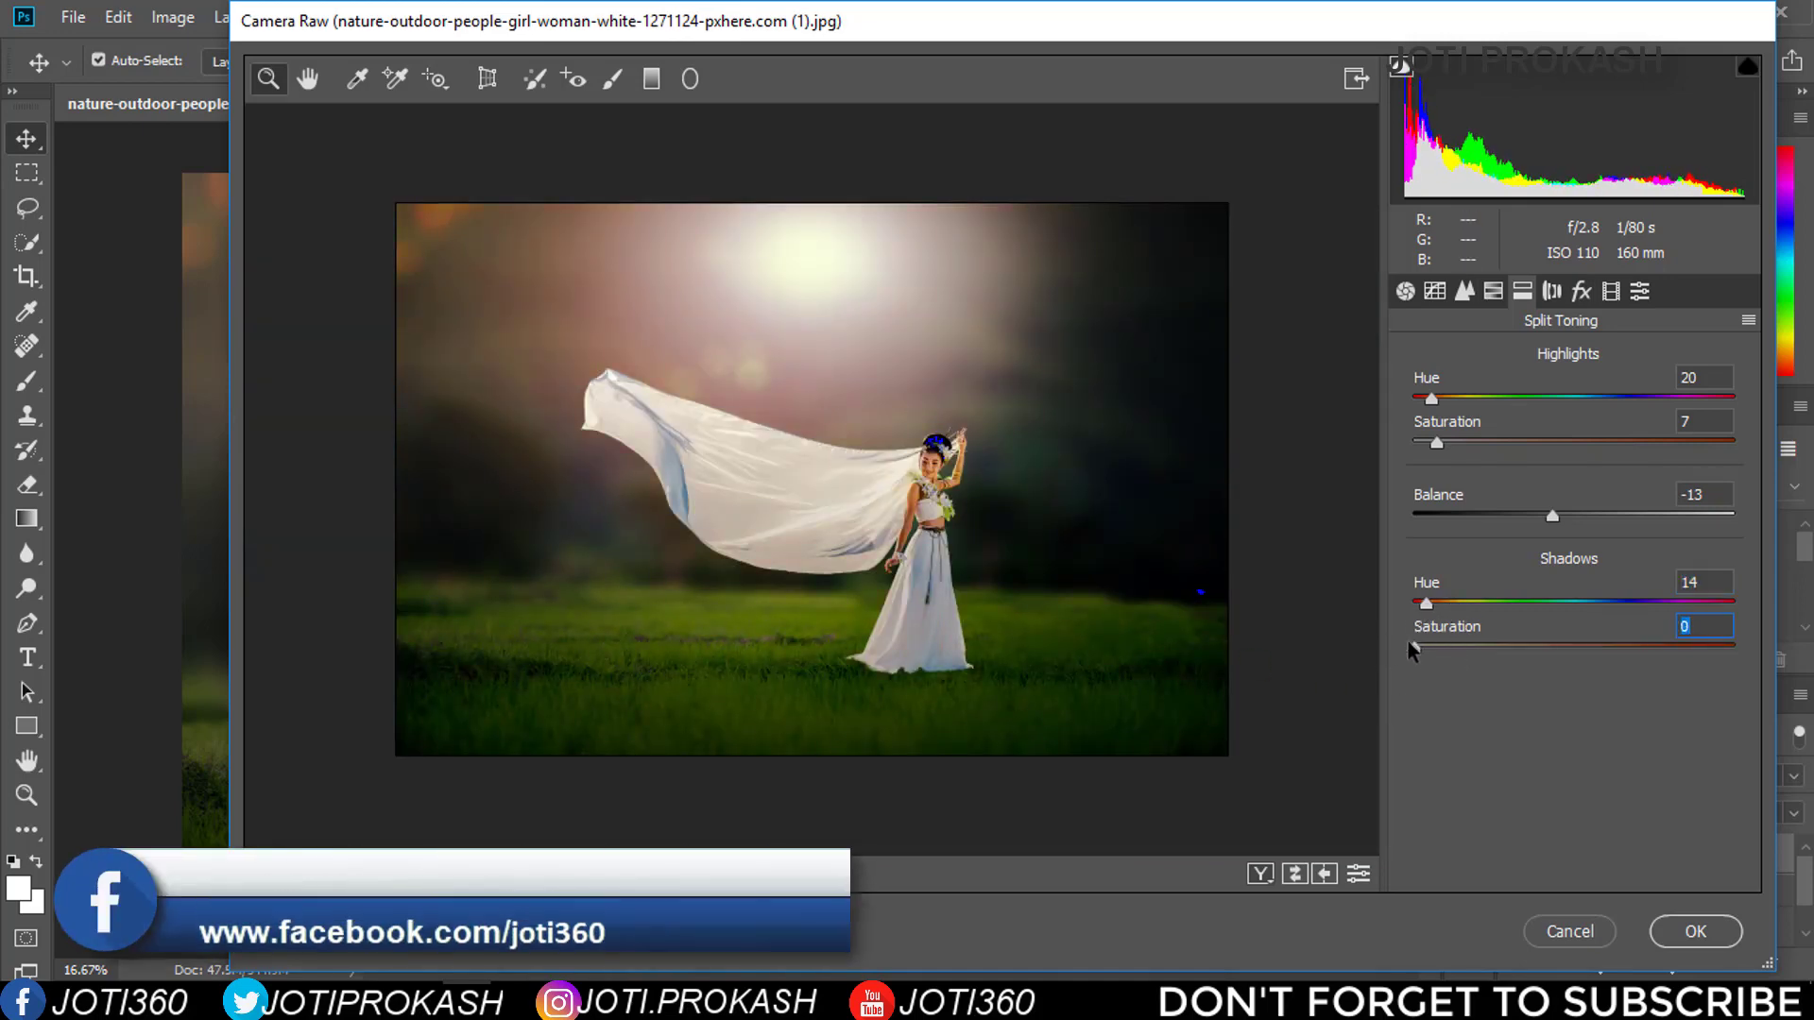
key(ctrl+plus)
key(ctrl+plus)
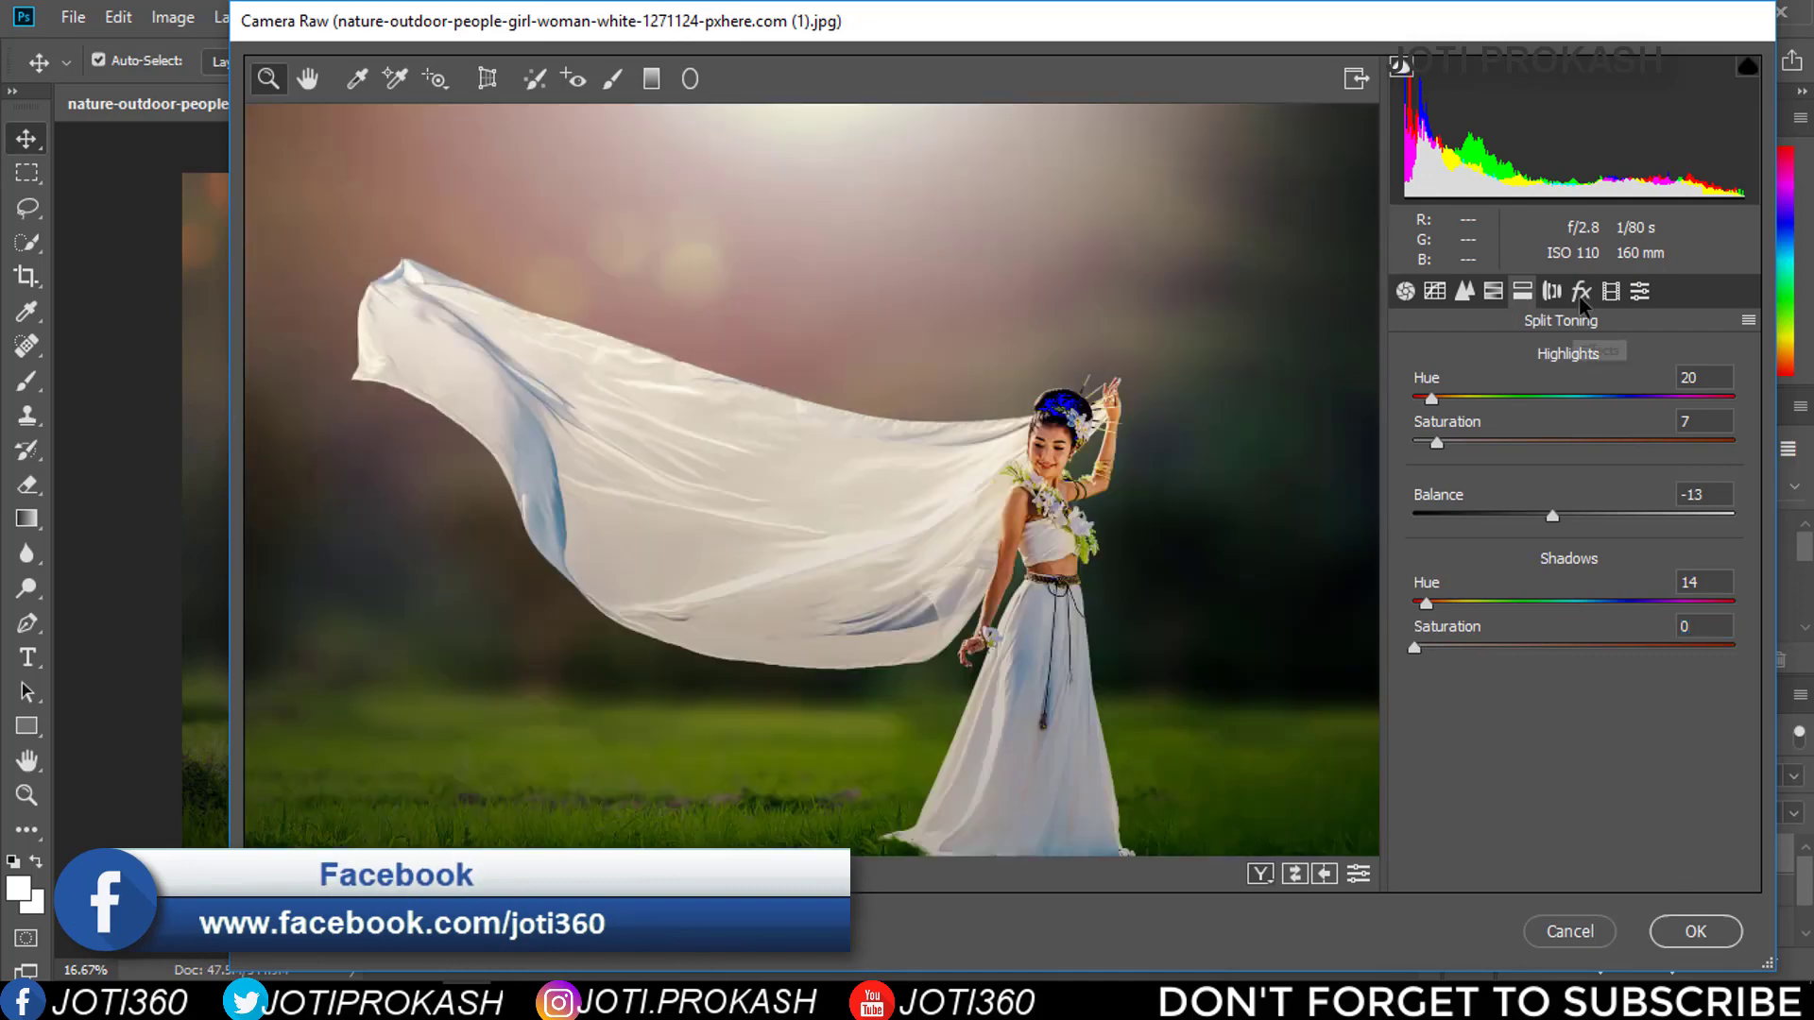
Add a -18 post-crop vignette and apply the Camera Raw grade
click(1580, 293)
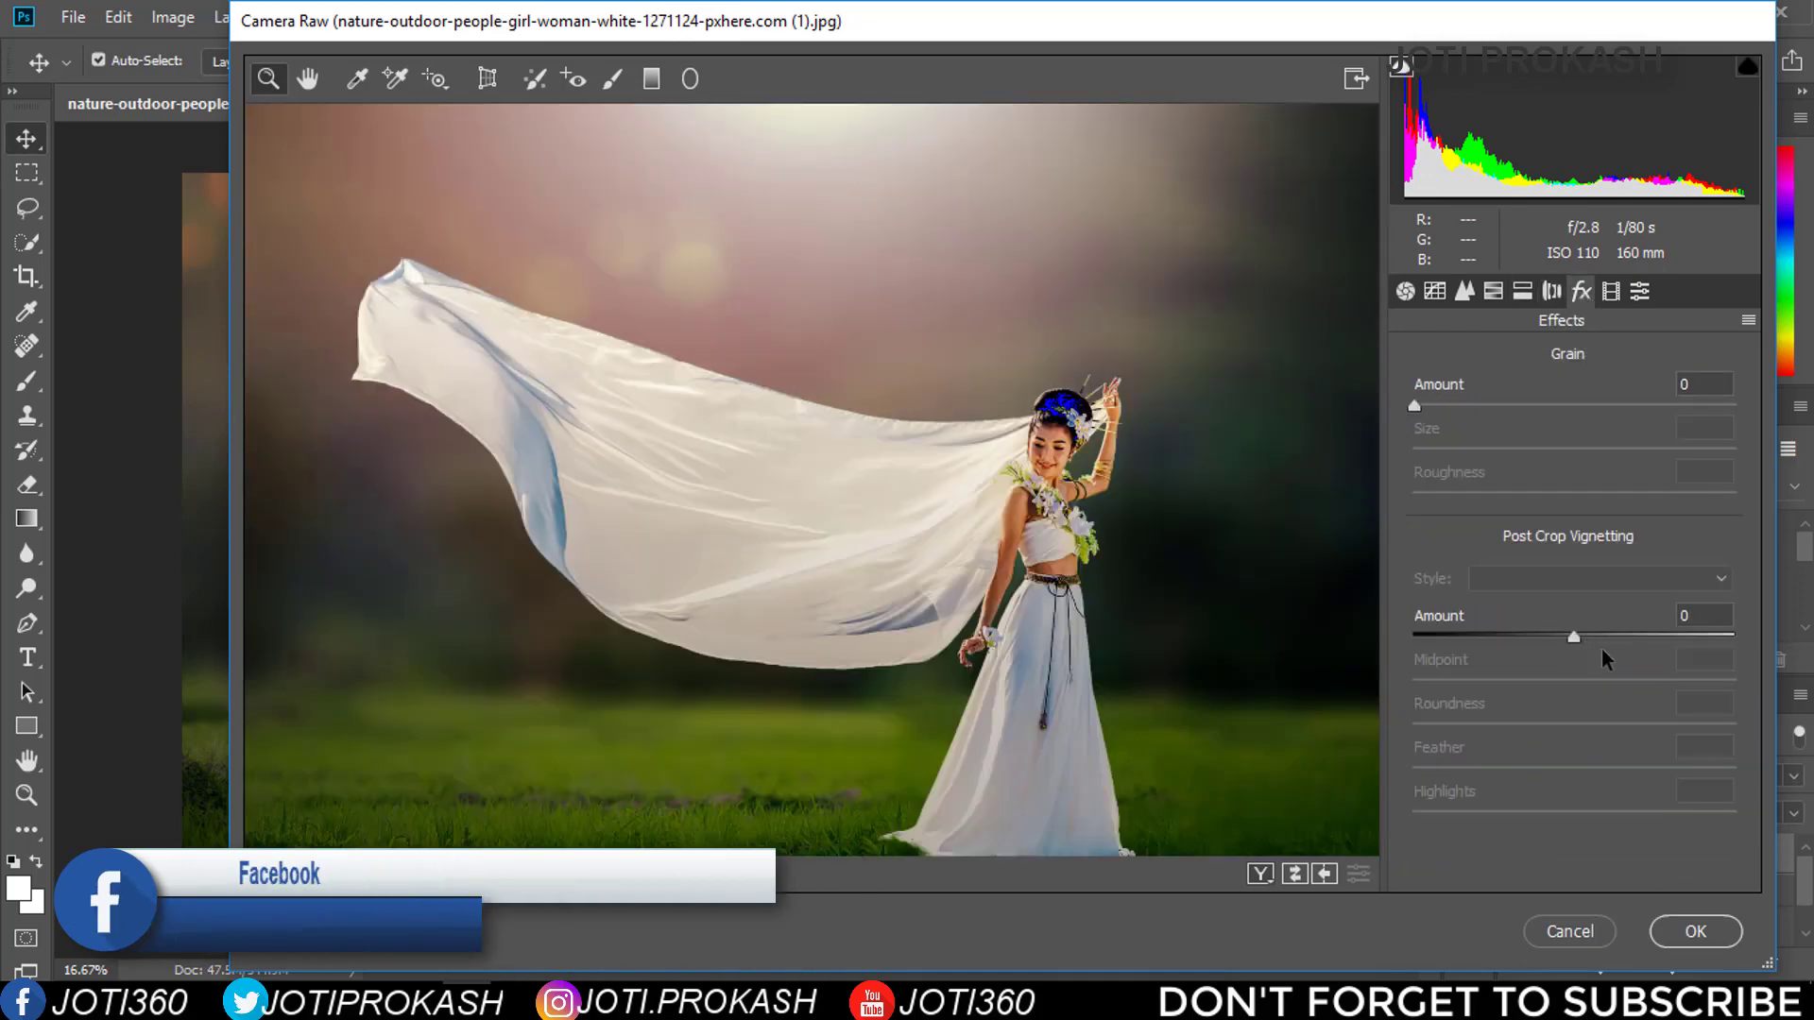
key(ctrl+0)
drag(1573, 637, 1546, 638)
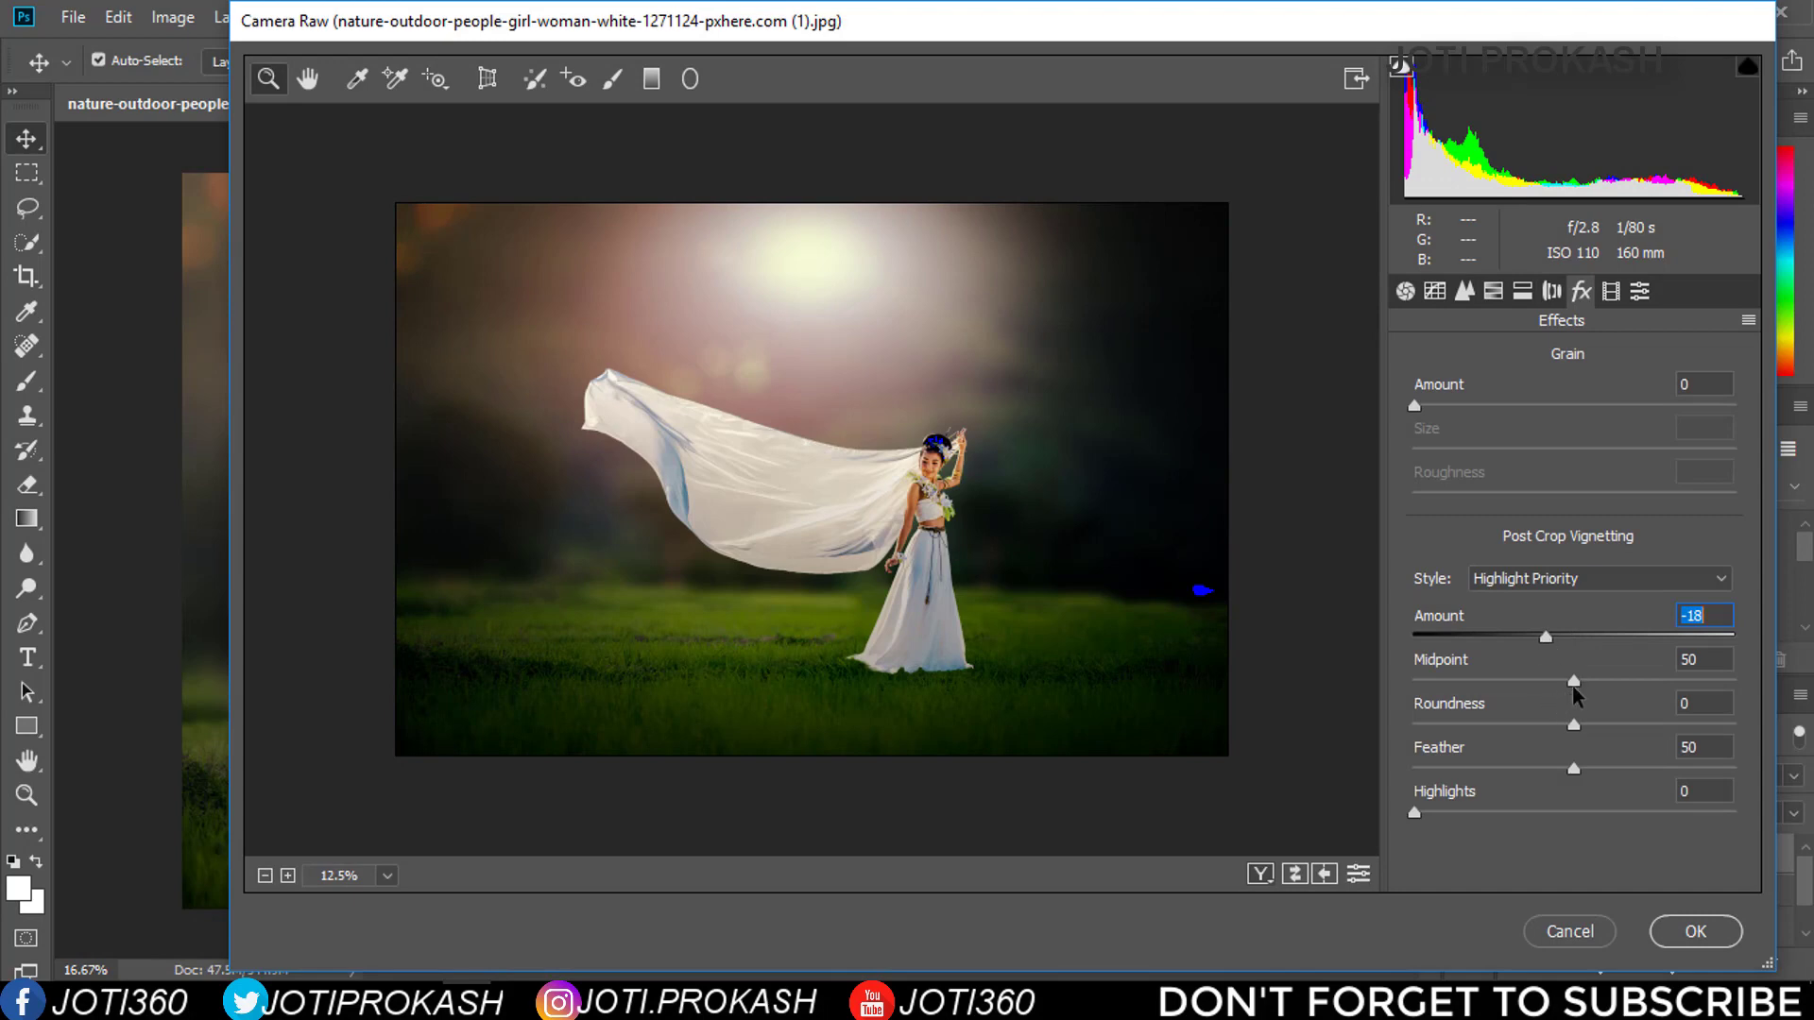
click(1696, 931)
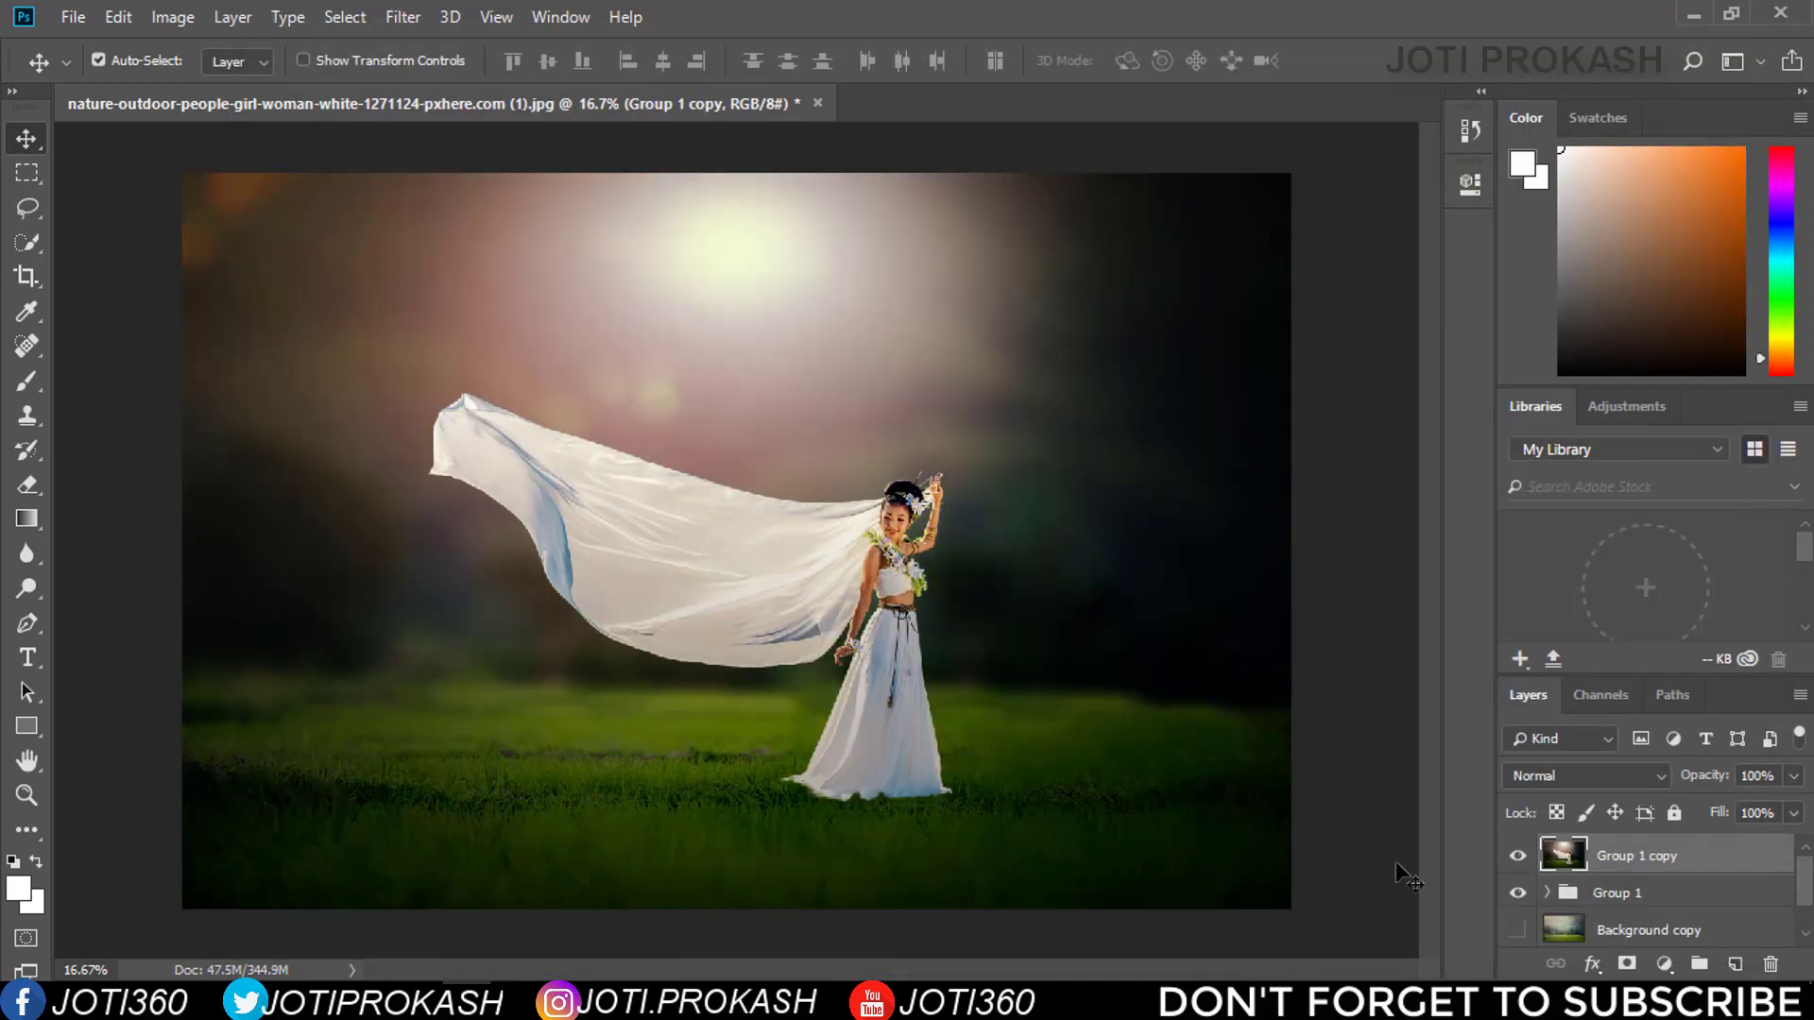
Bring the snow texture into the veil photo as Layer 5 and scale it to about 96%
click(1517, 856)
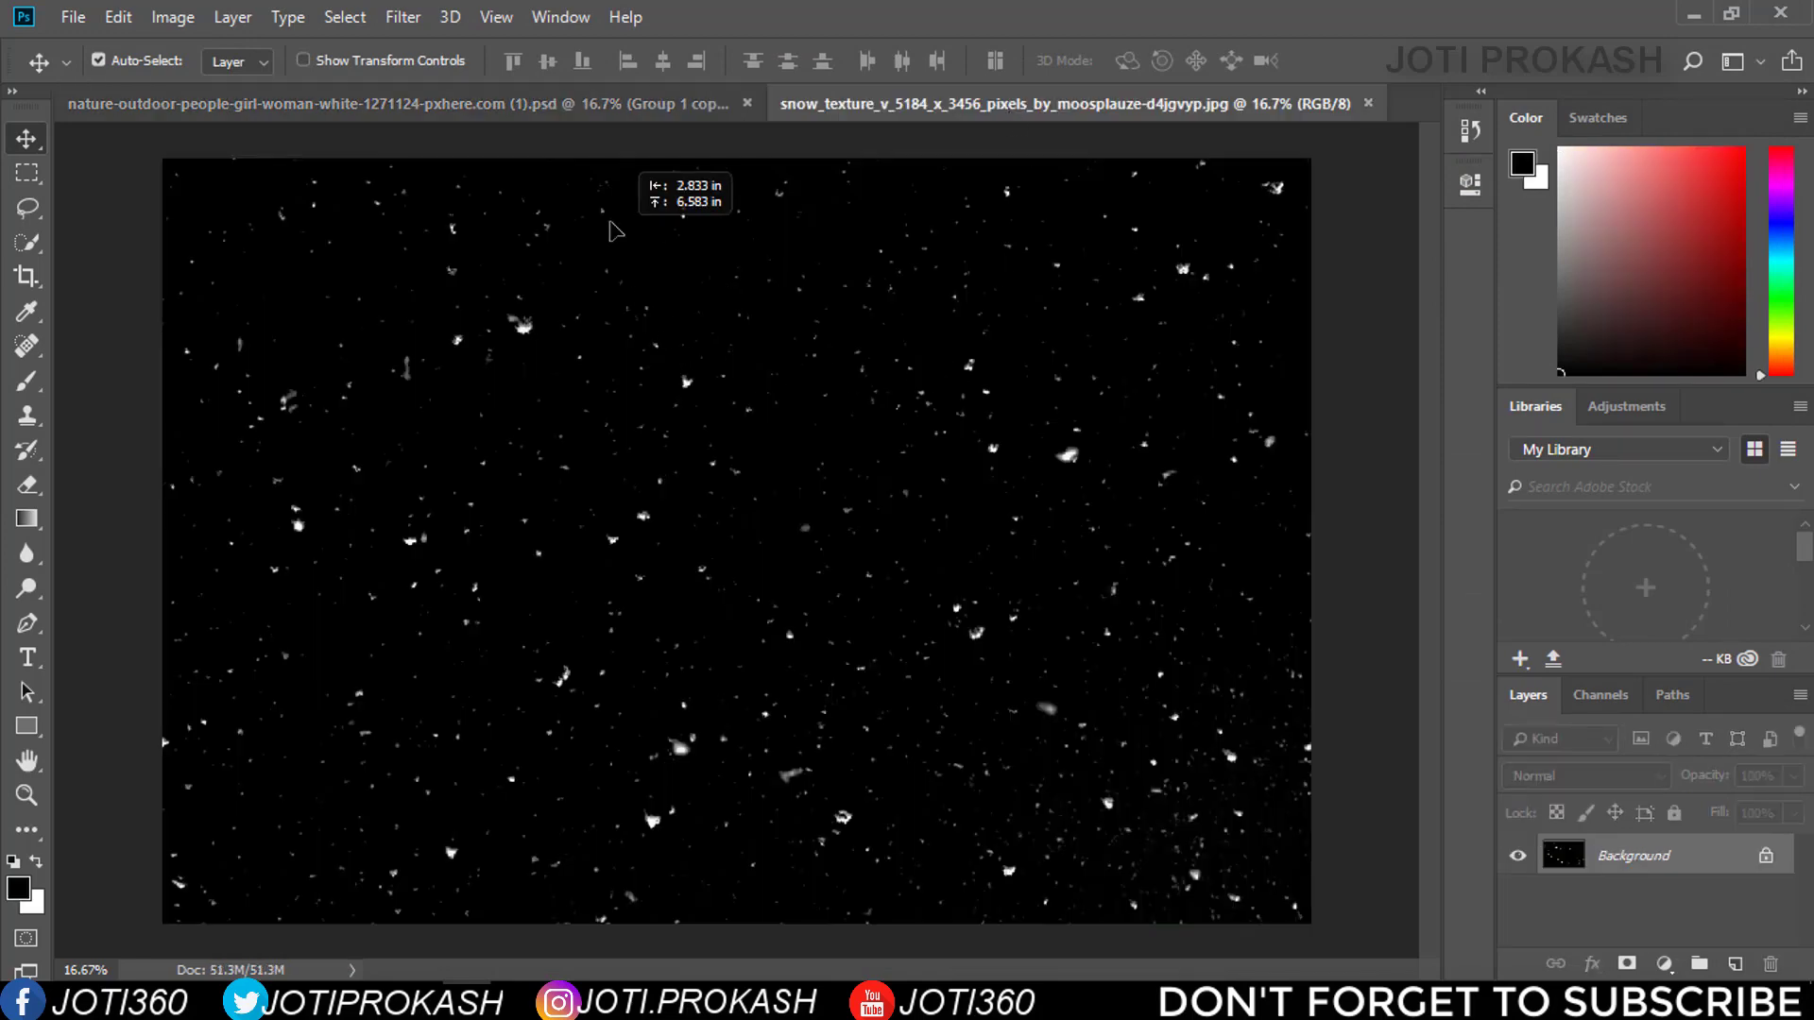
drag(584, 113, 749, 558)
key(ctrl+t)
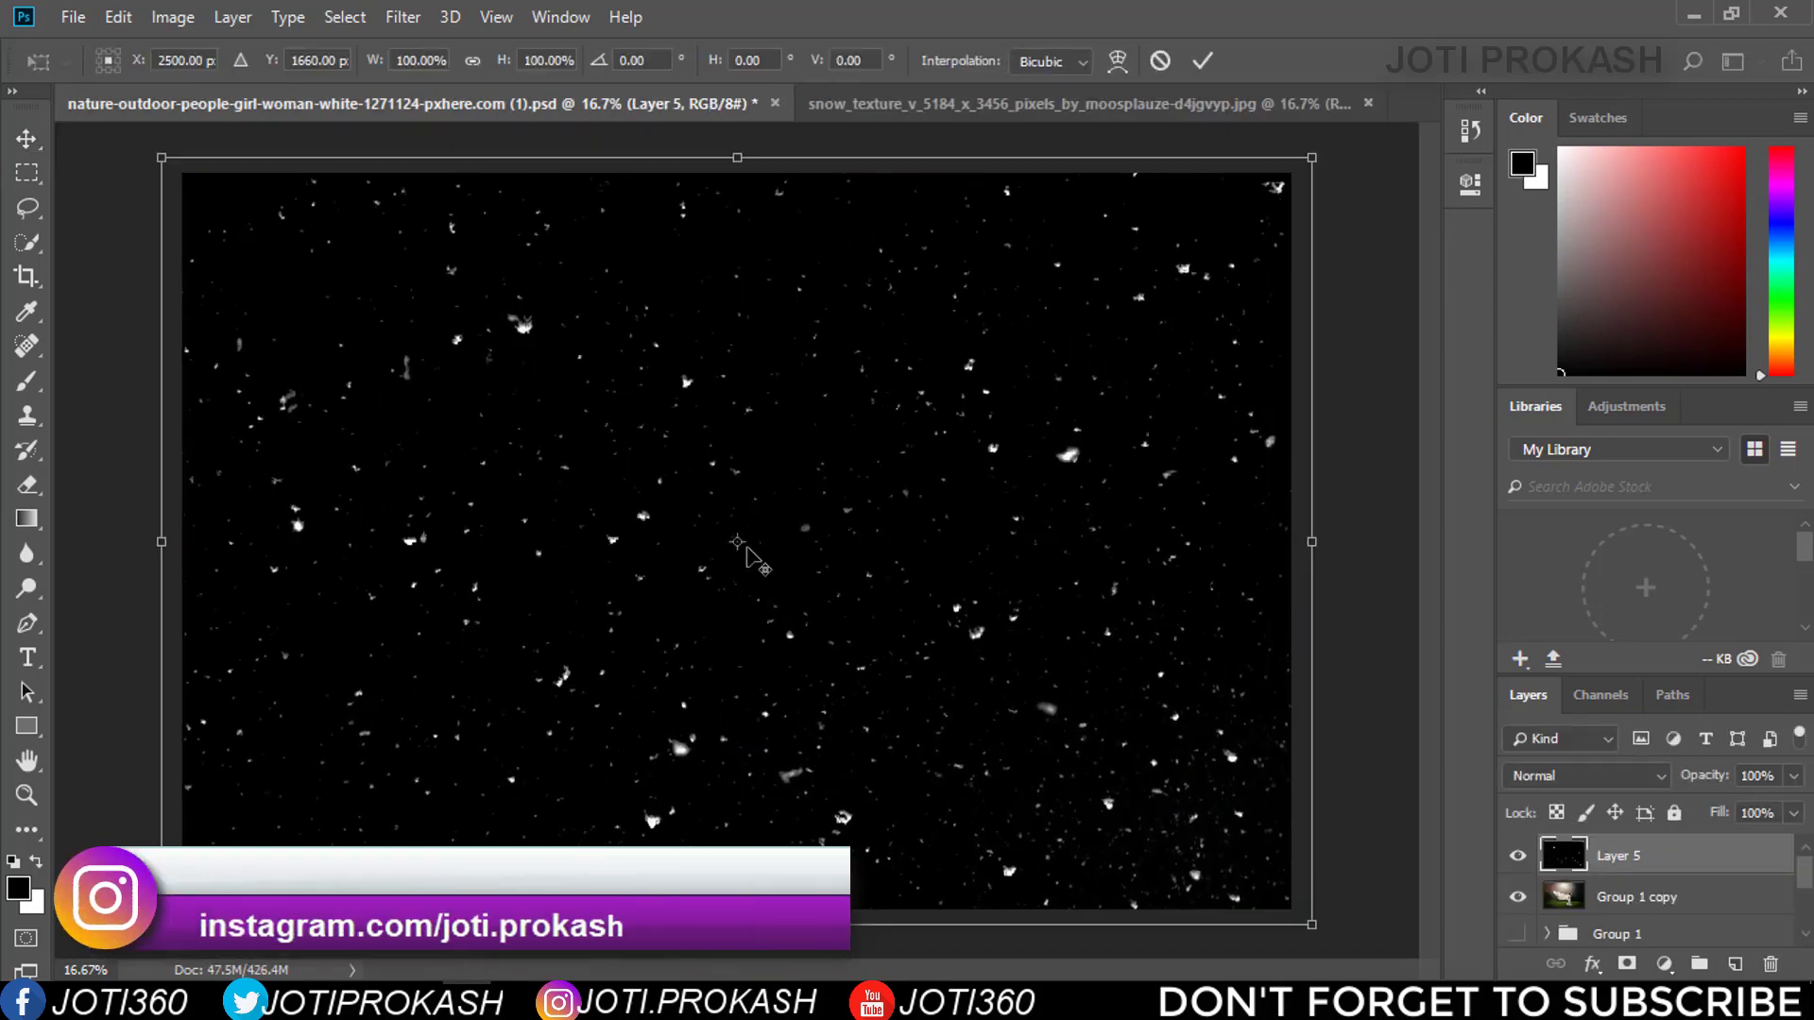
drag(1311, 546, 1291, 542)
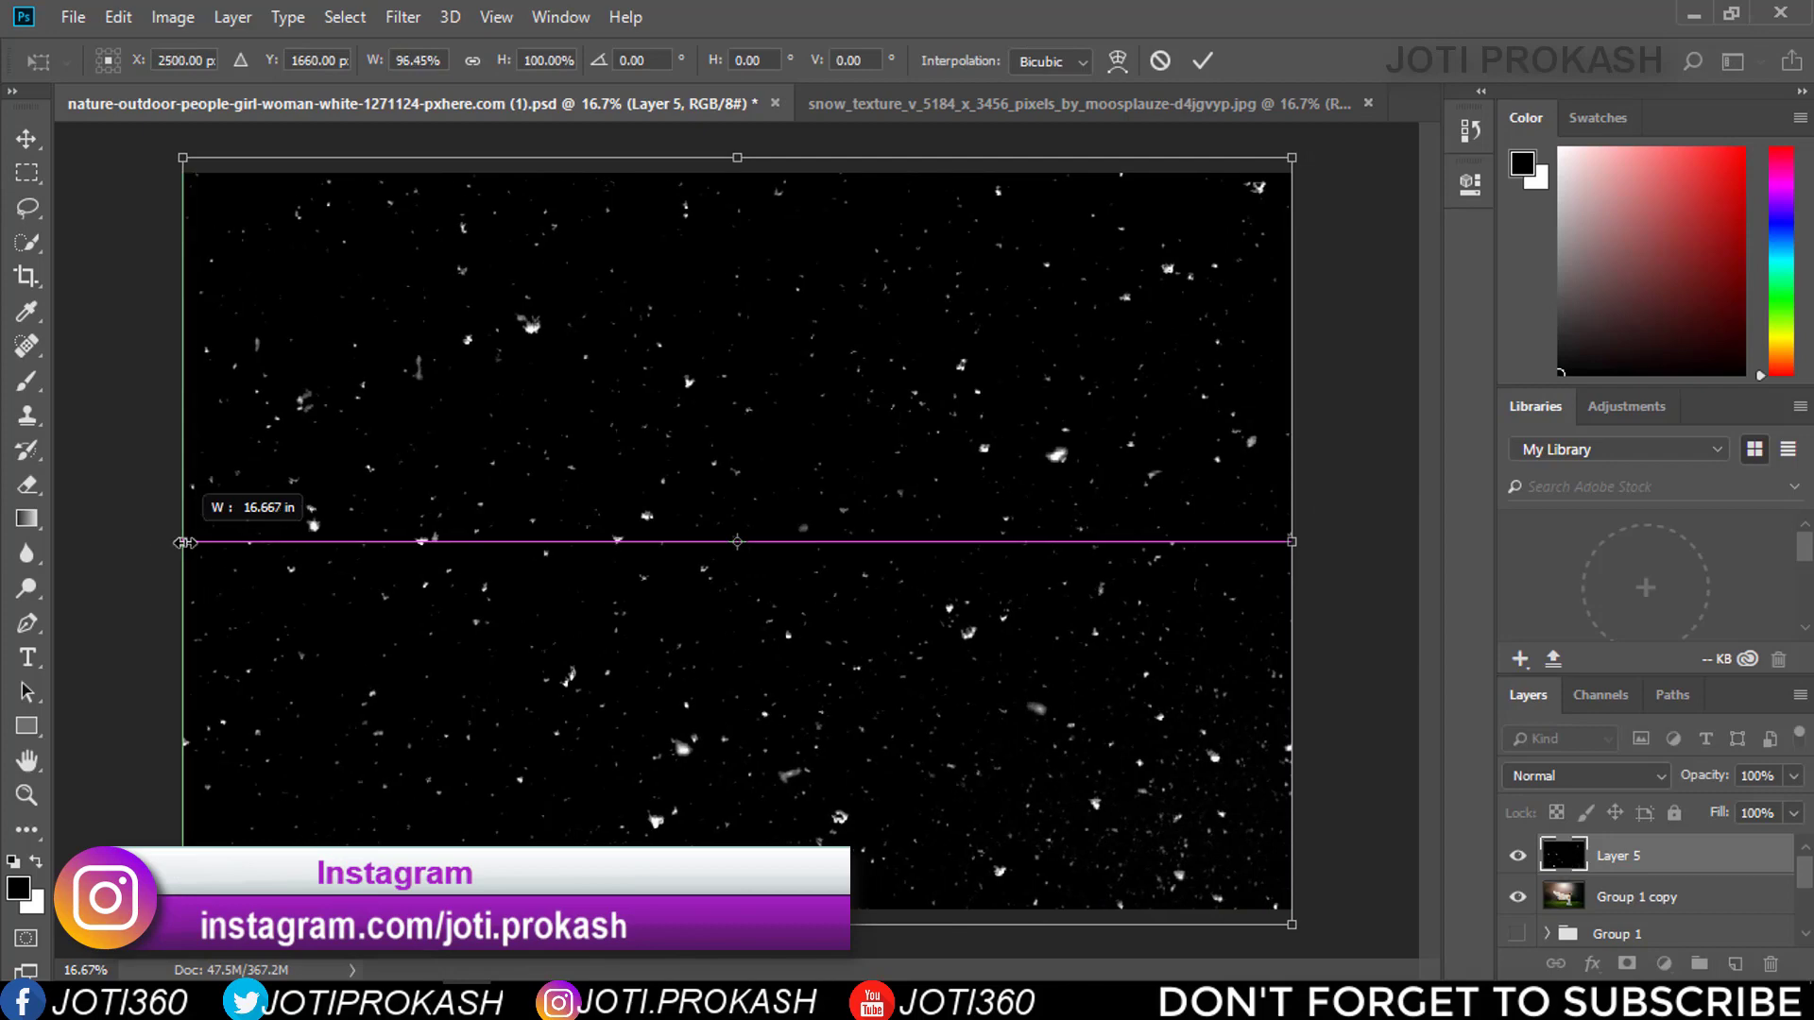
drag(735, 166, 736, 180)
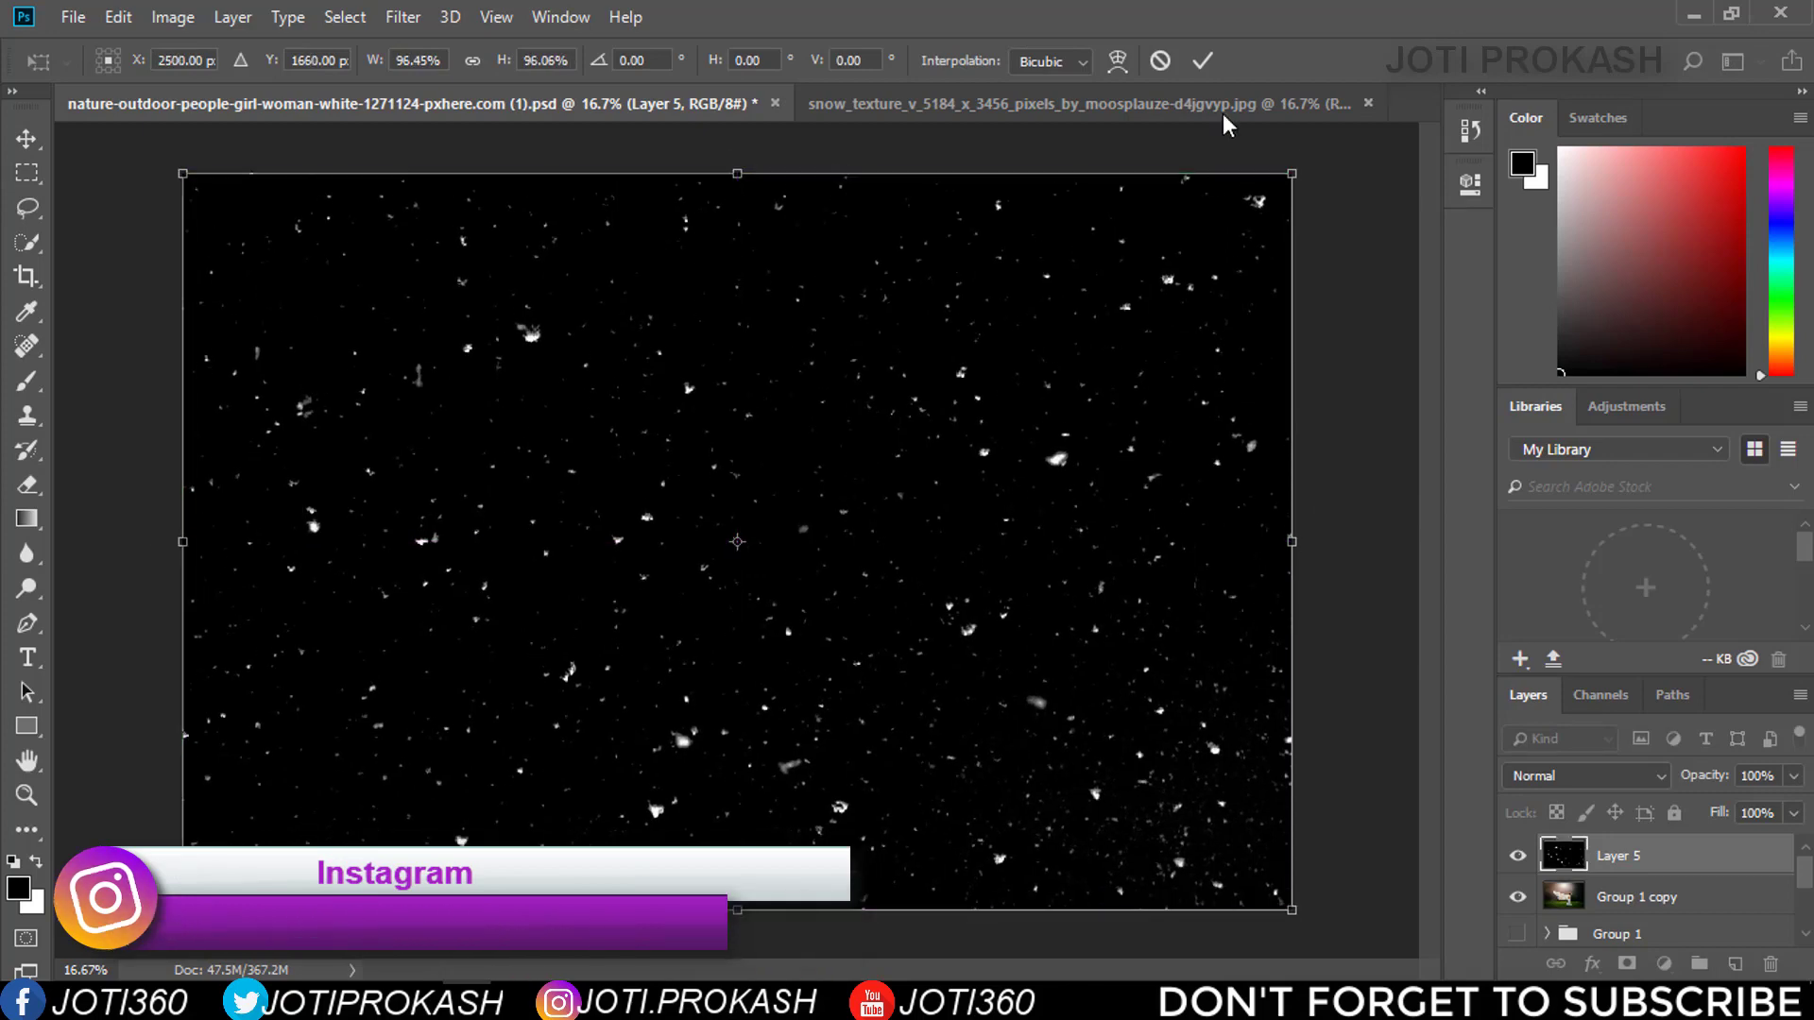
click(1202, 61)
Select the snow layer's Shadows via Color Range, delete the black background, and deselect
click(346, 17)
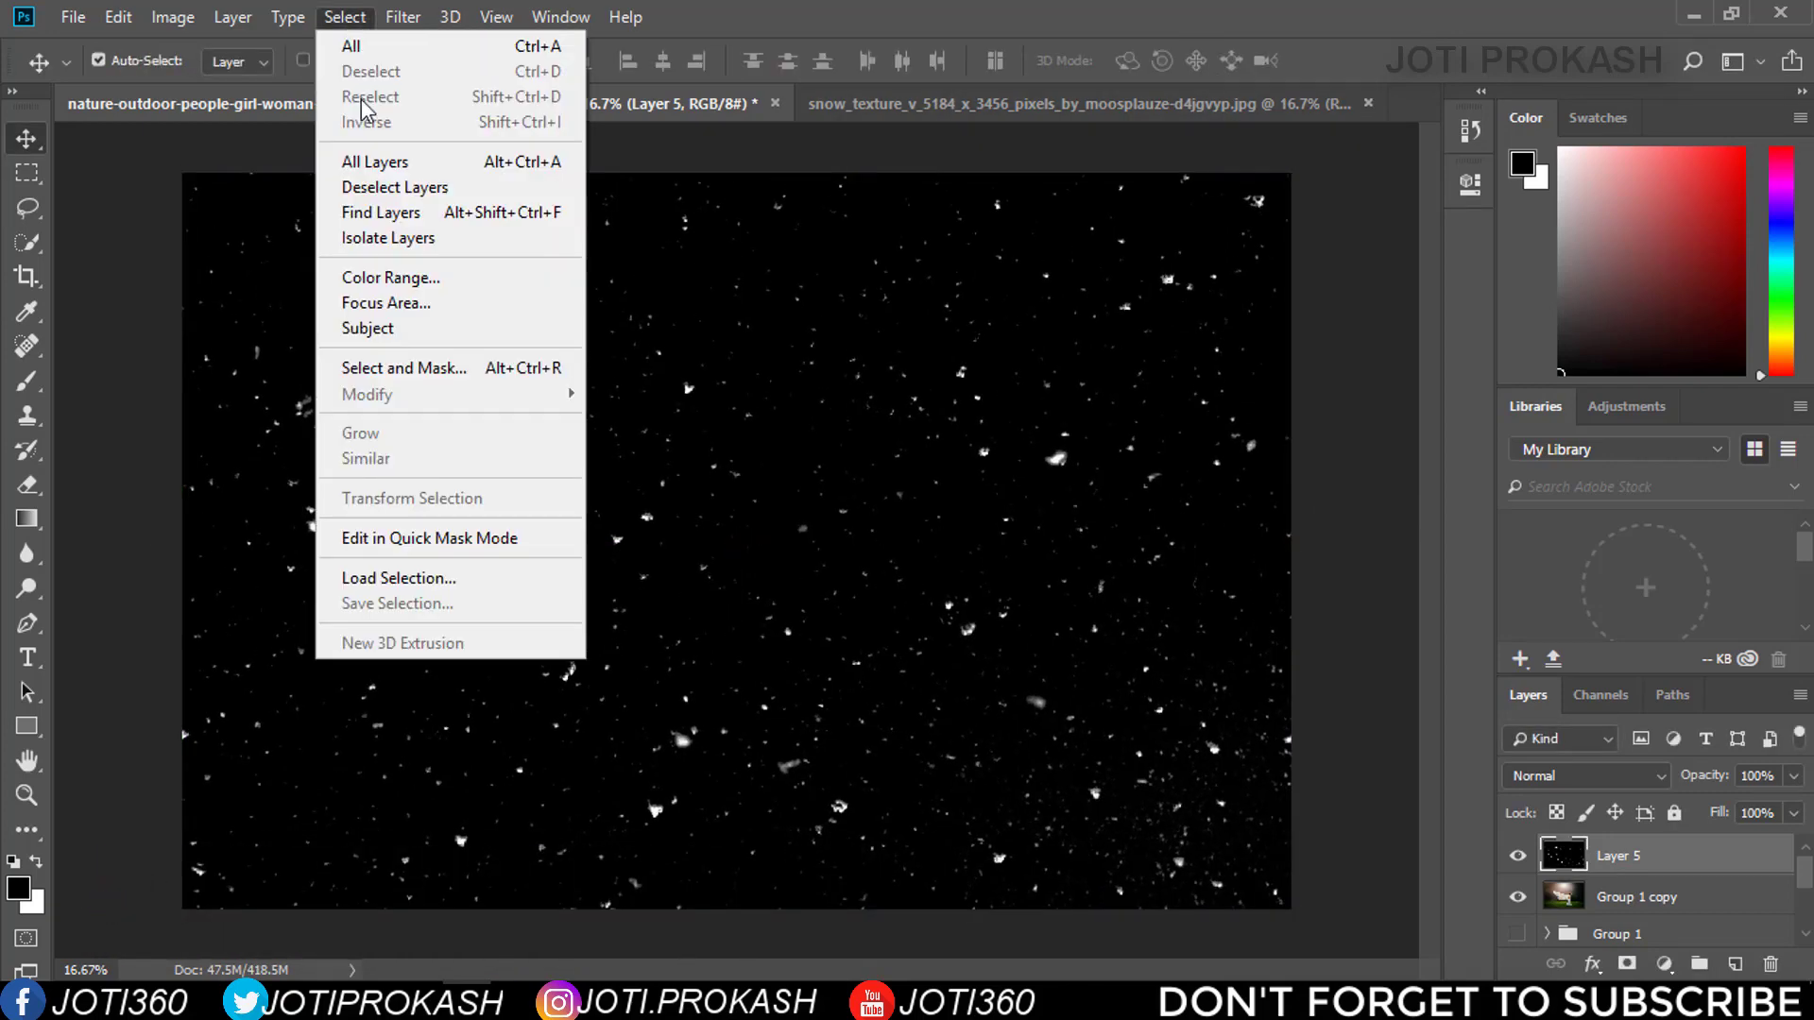
click(375, 277)
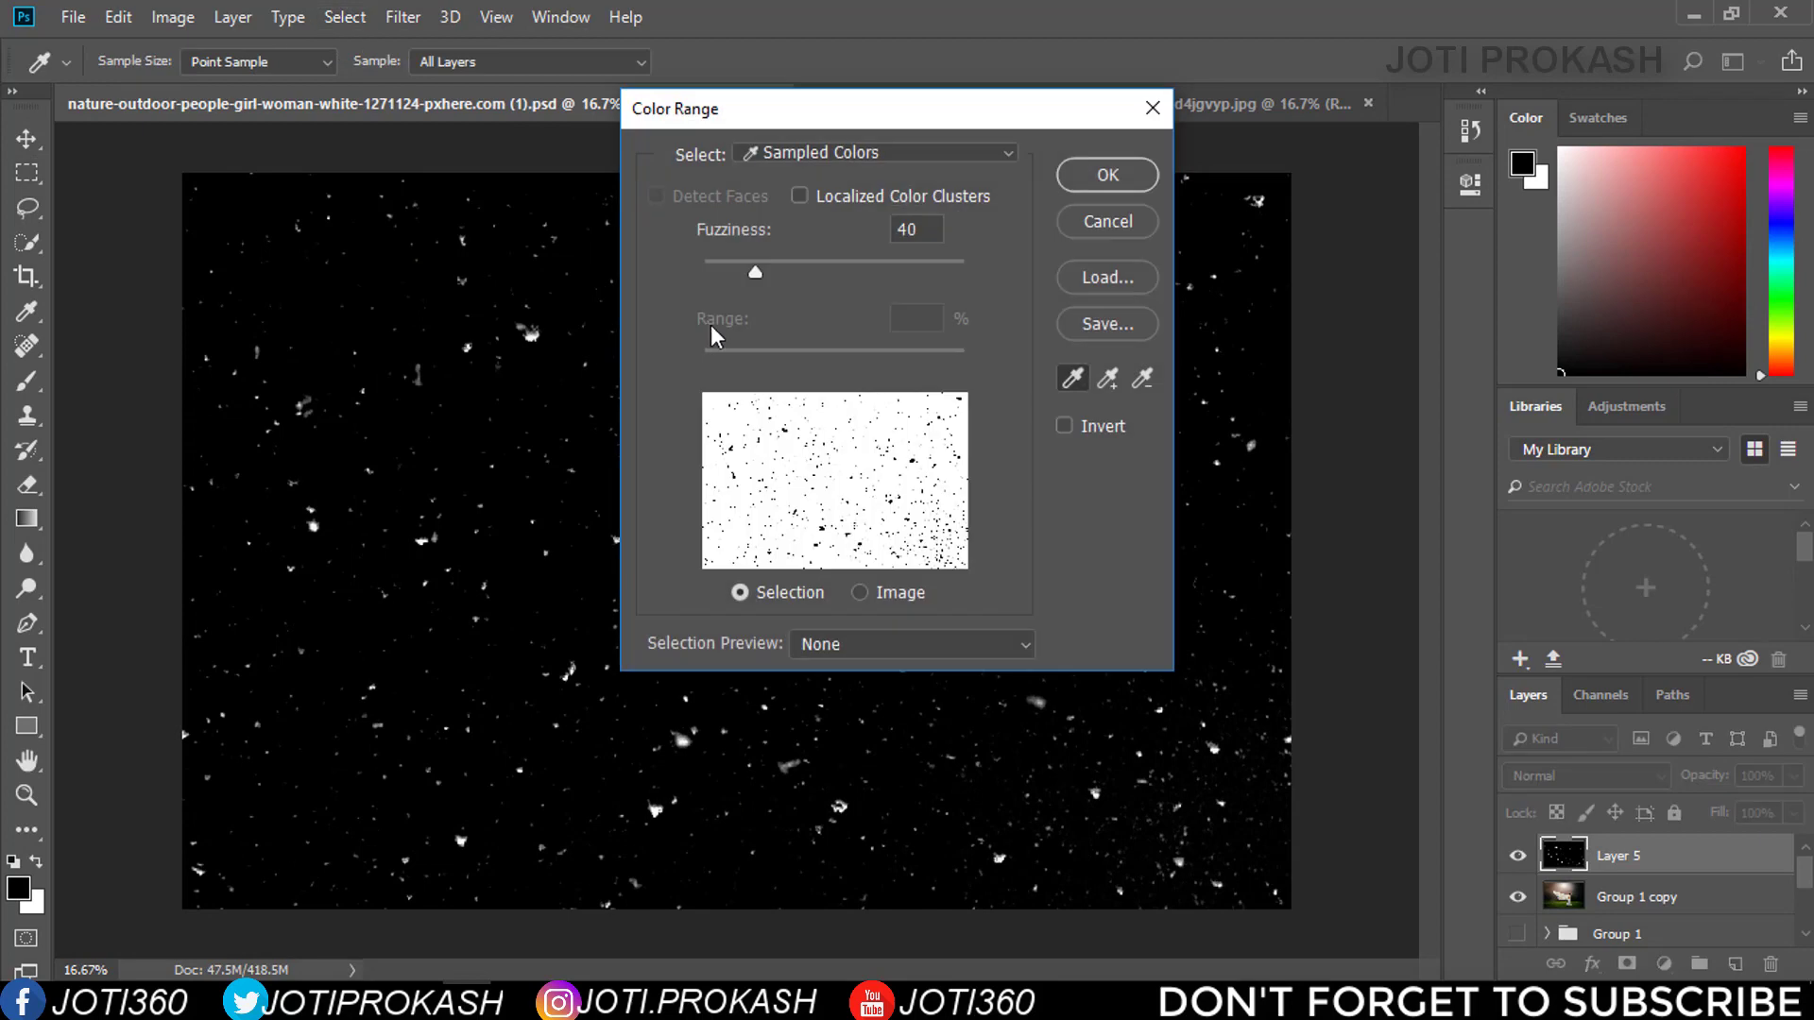
click(850, 152)
click(819, 457)
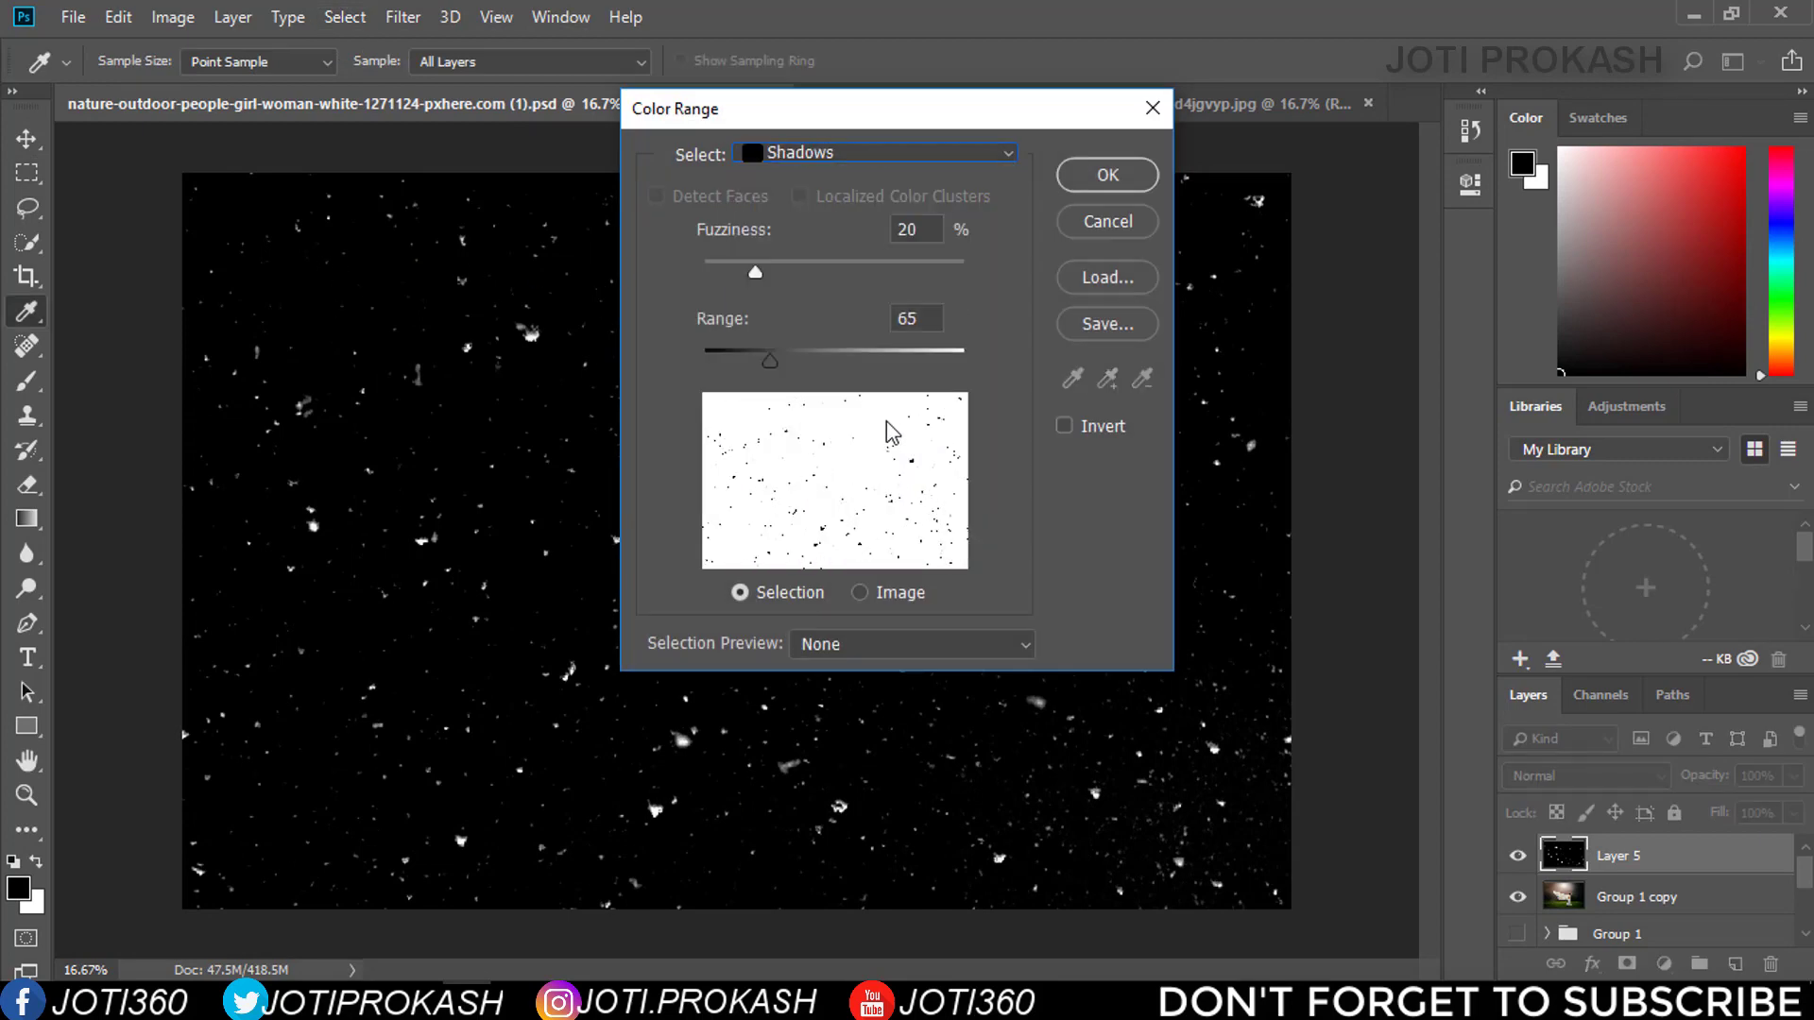
click(1113, 180)
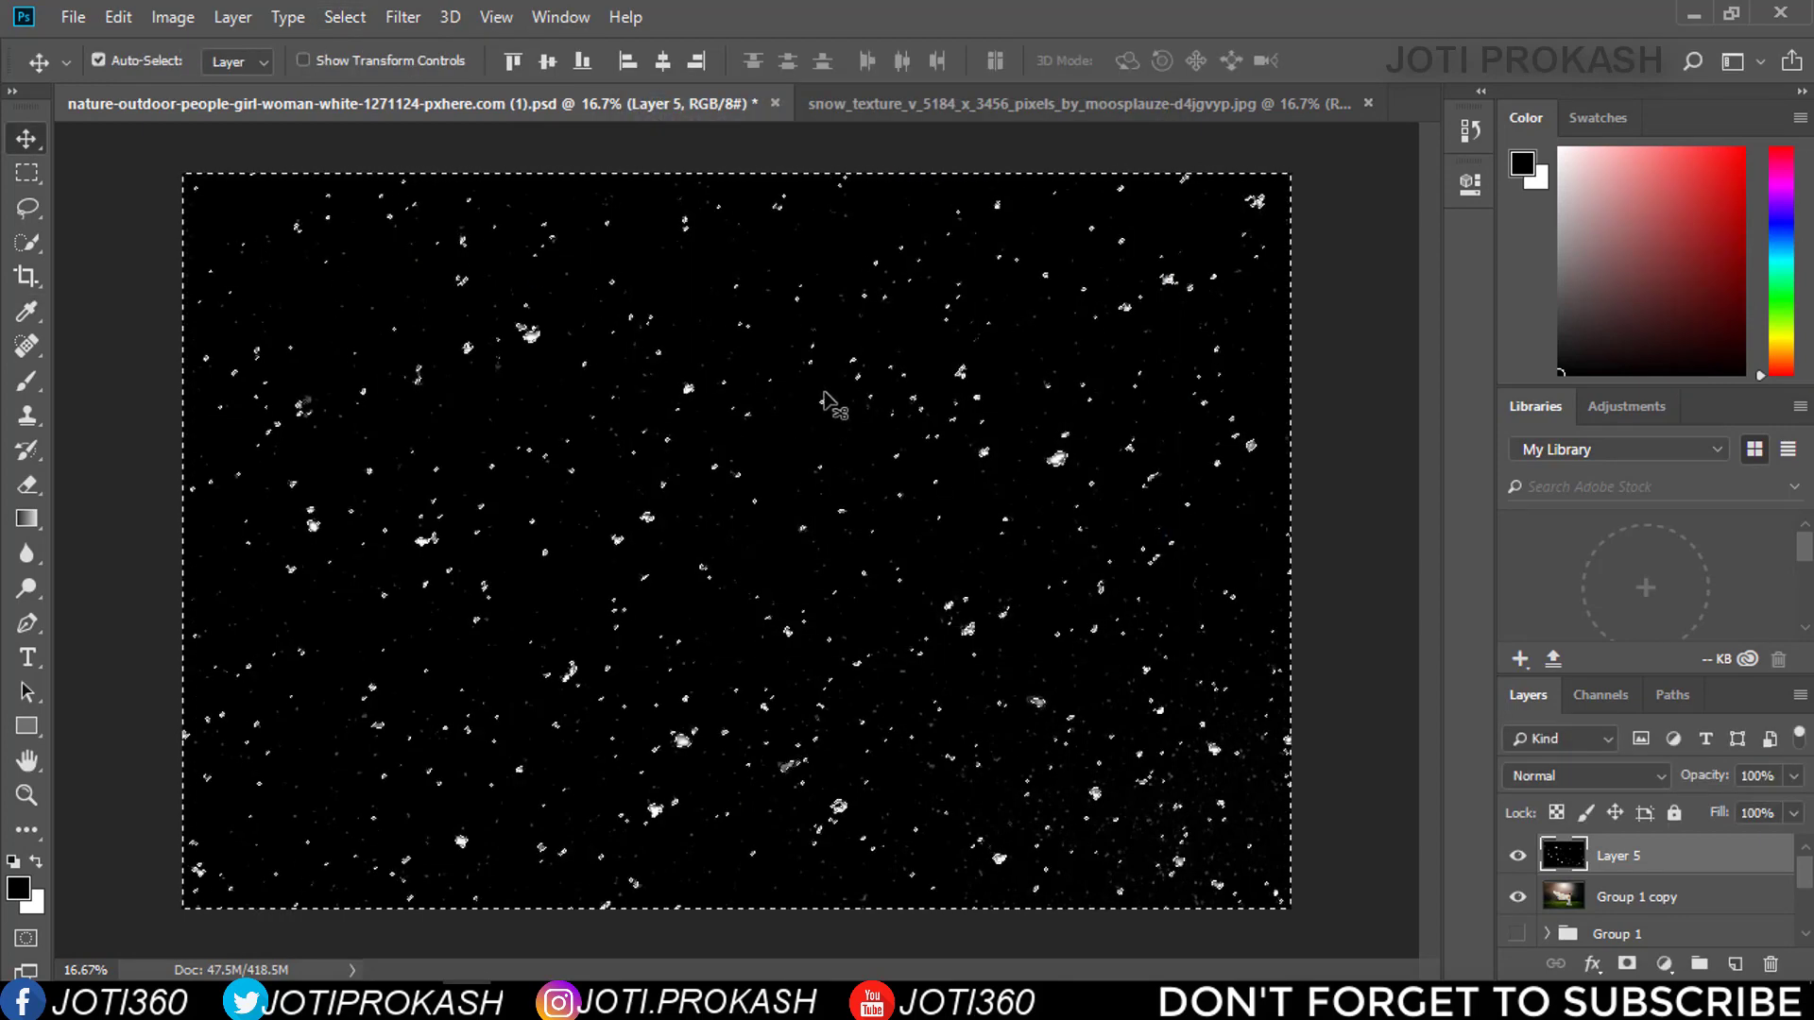
key(Delete)
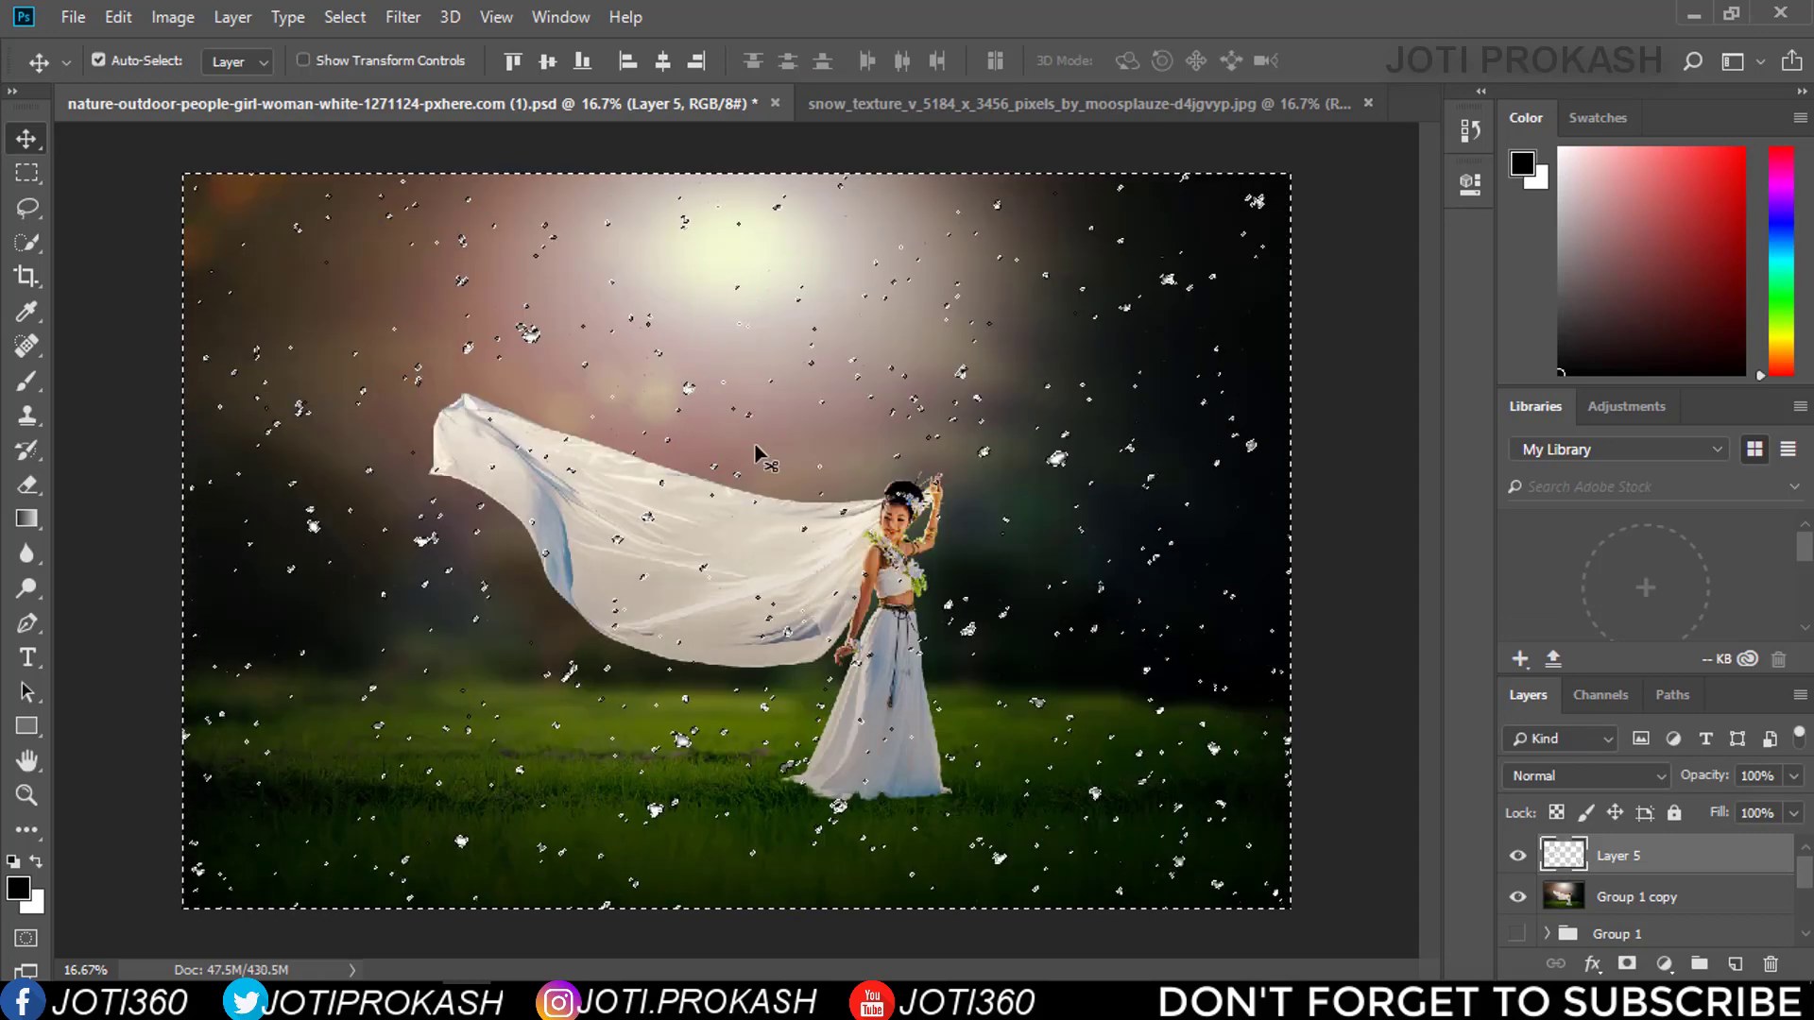
click(345, 17)
click(368, 74)
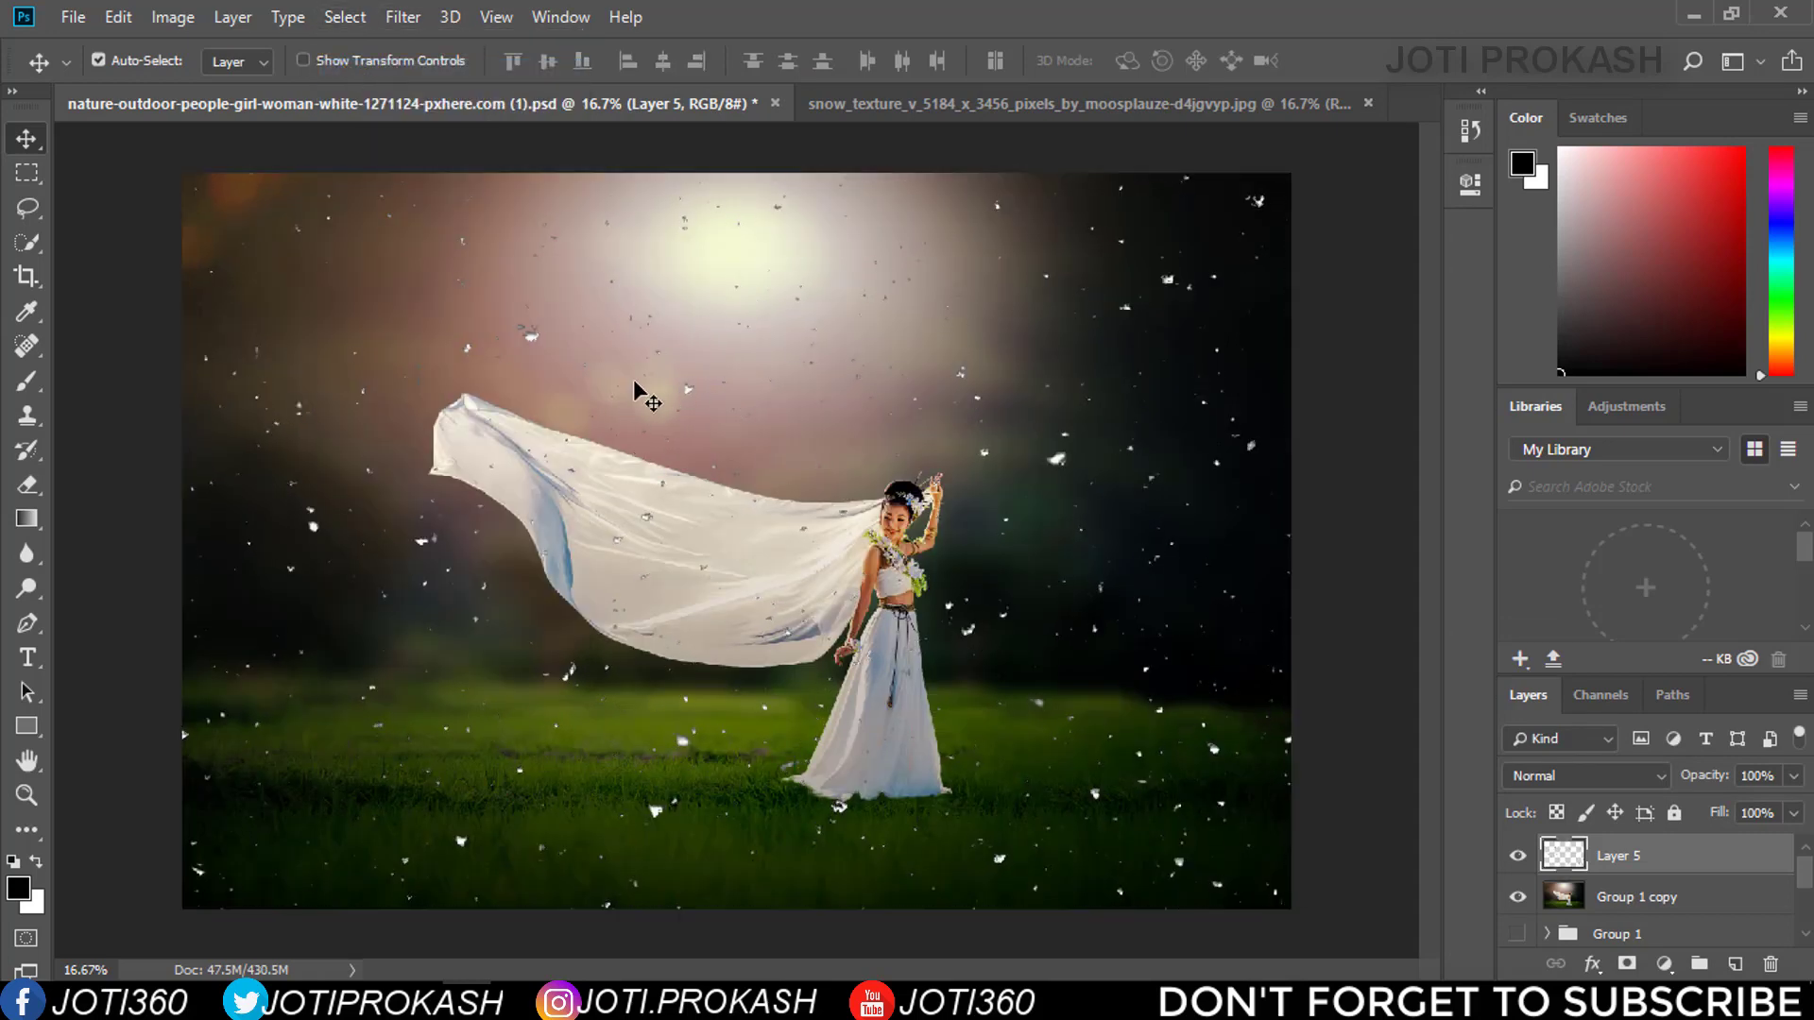
Shrink the snow layer to about 33% and move it beneath the veil
key(ctrl+t)
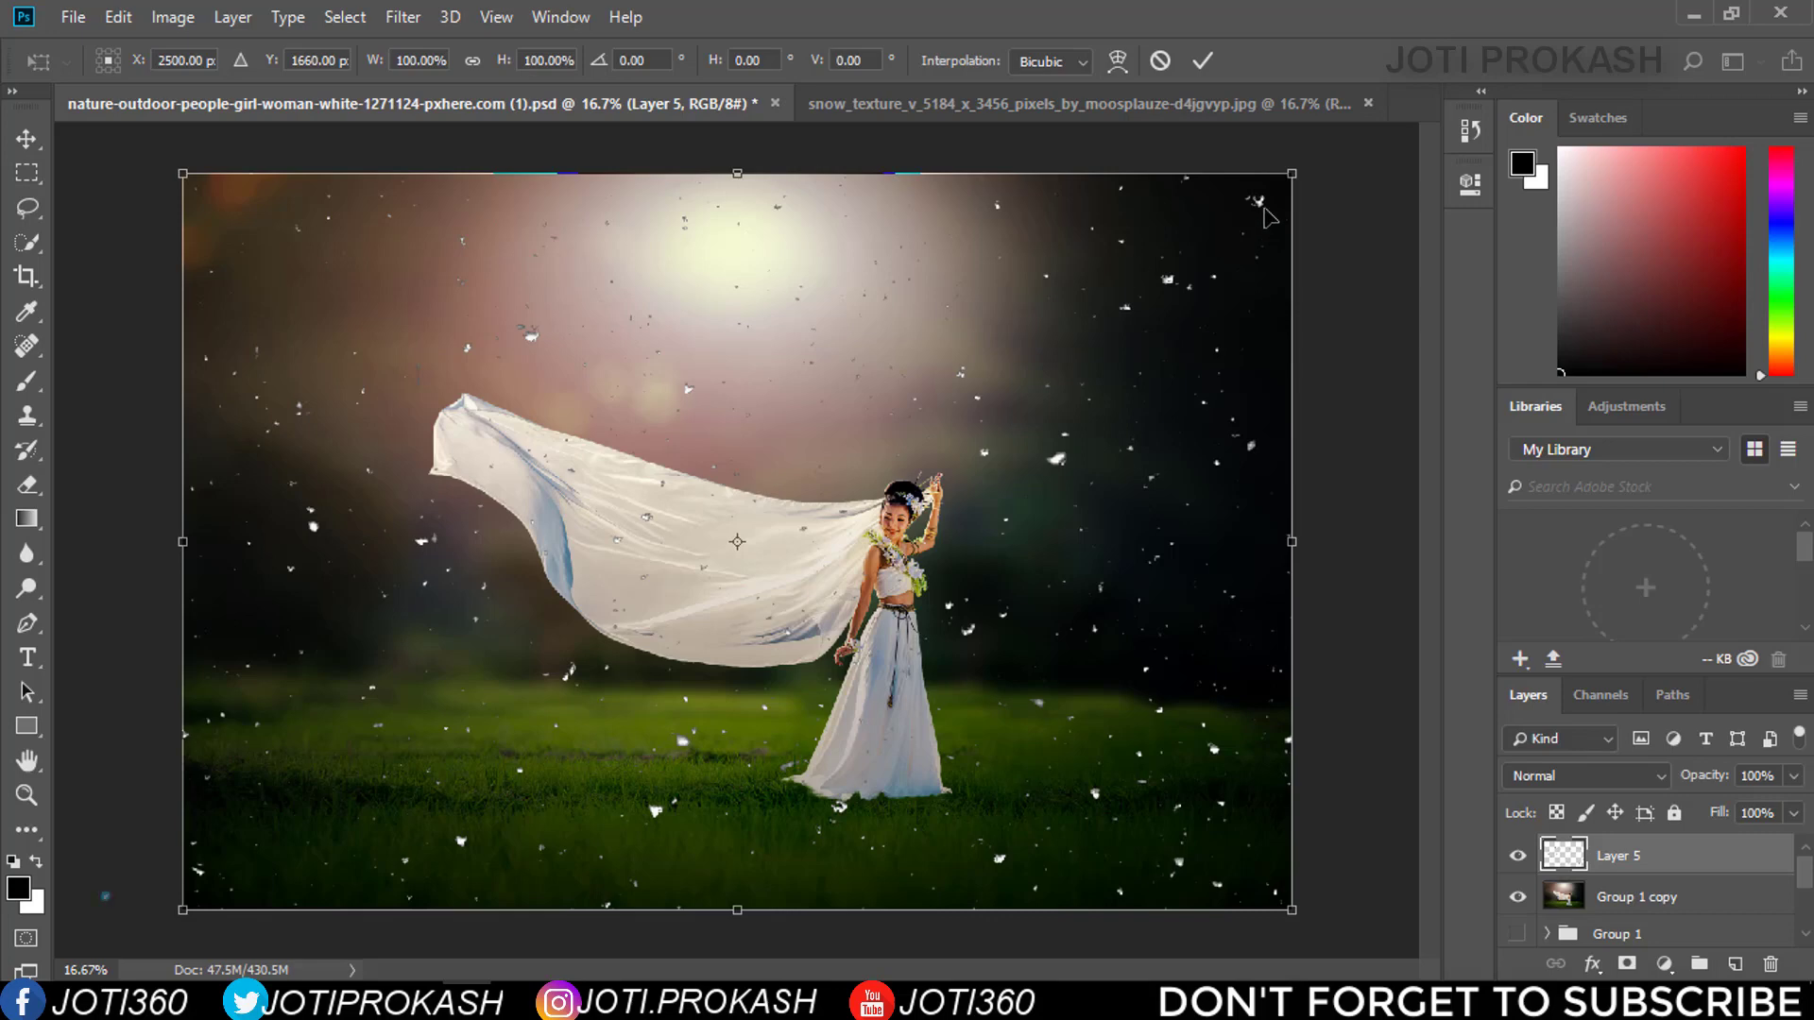
drag(1266, 215, 891, 433)
mouse_move(743, 580)
mouse_down()
mouse_move(666, 628)
mouse_move(759, 666)
mouse_up()
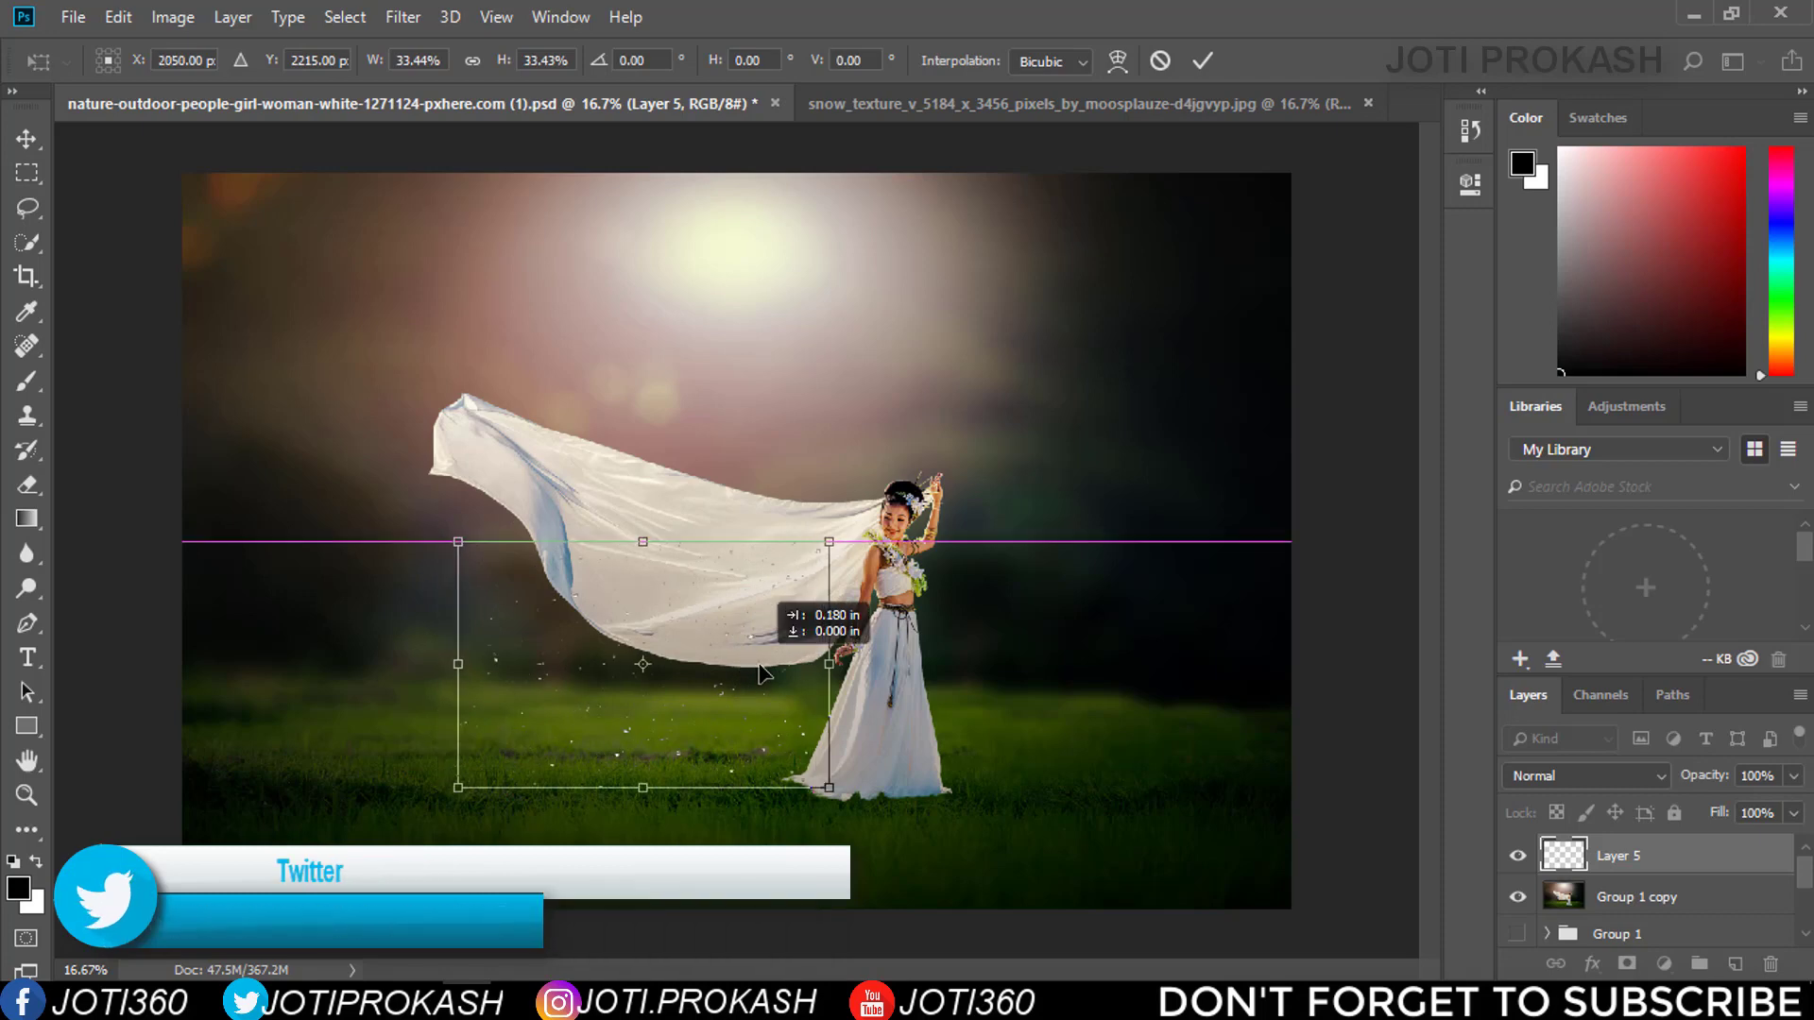
click(1201, 61)
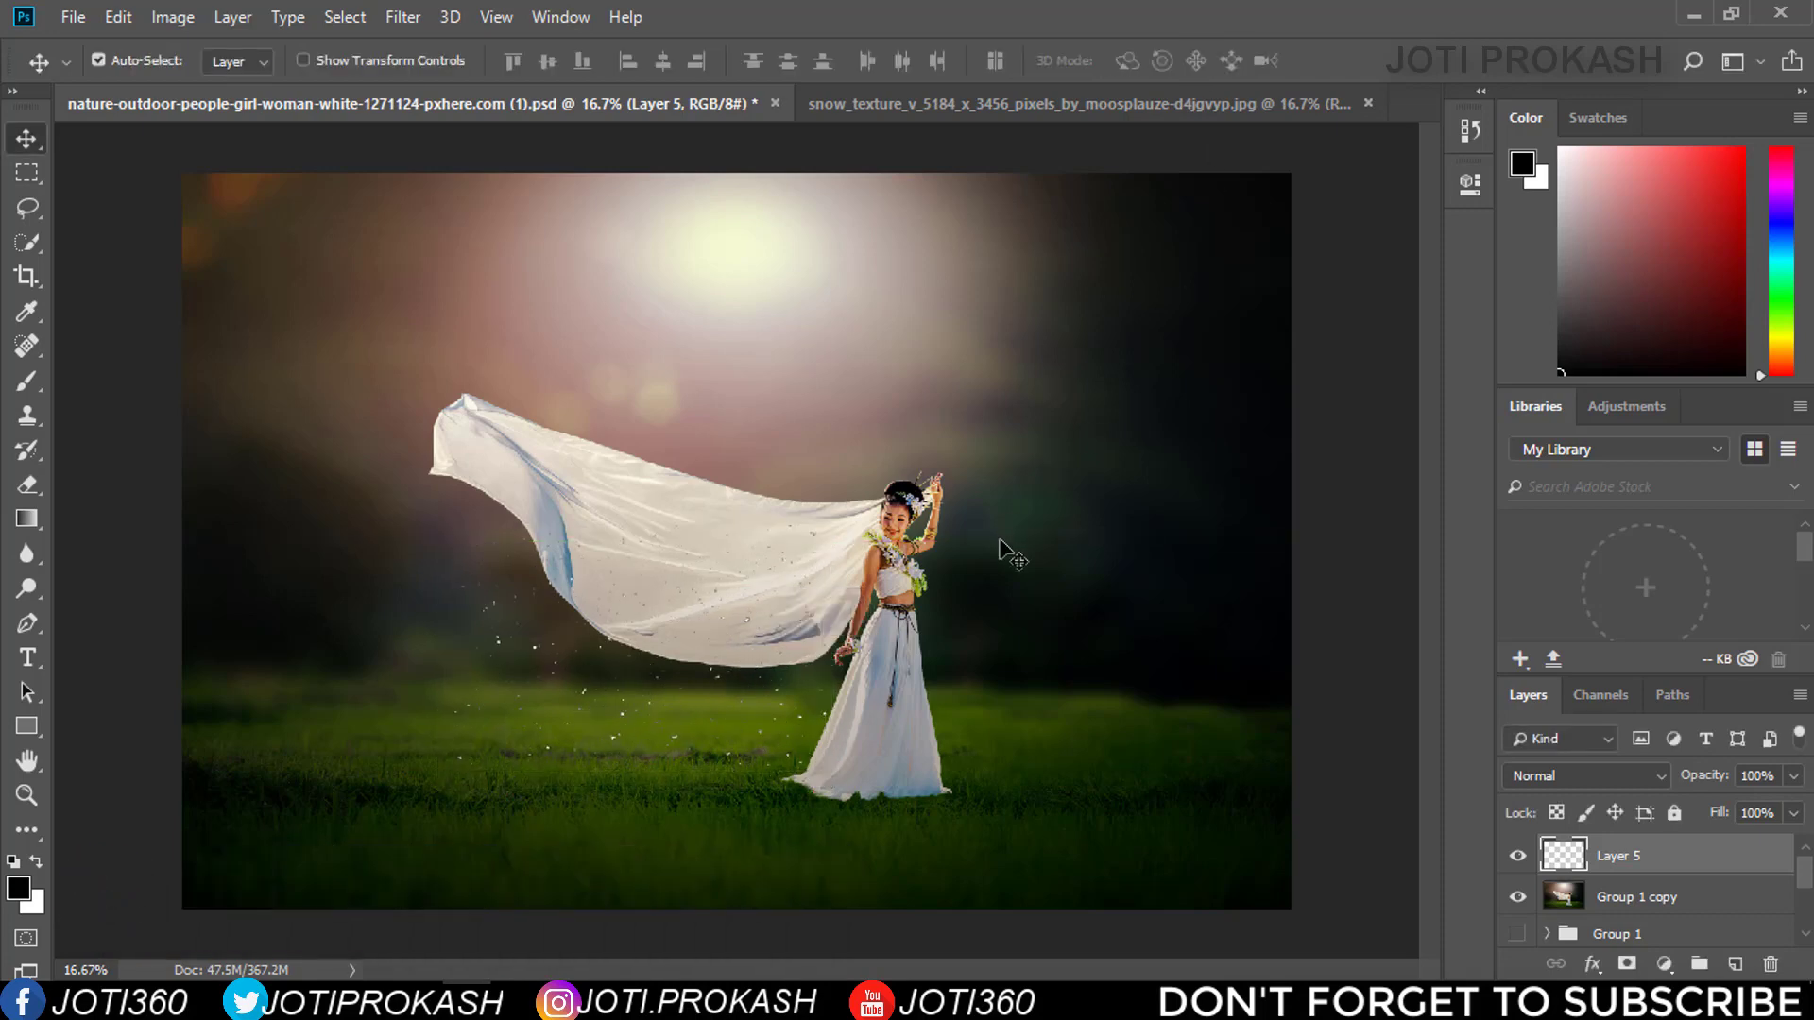
Add an Outer Glow at about 53% opacity to the snow layer
click(232, 17)
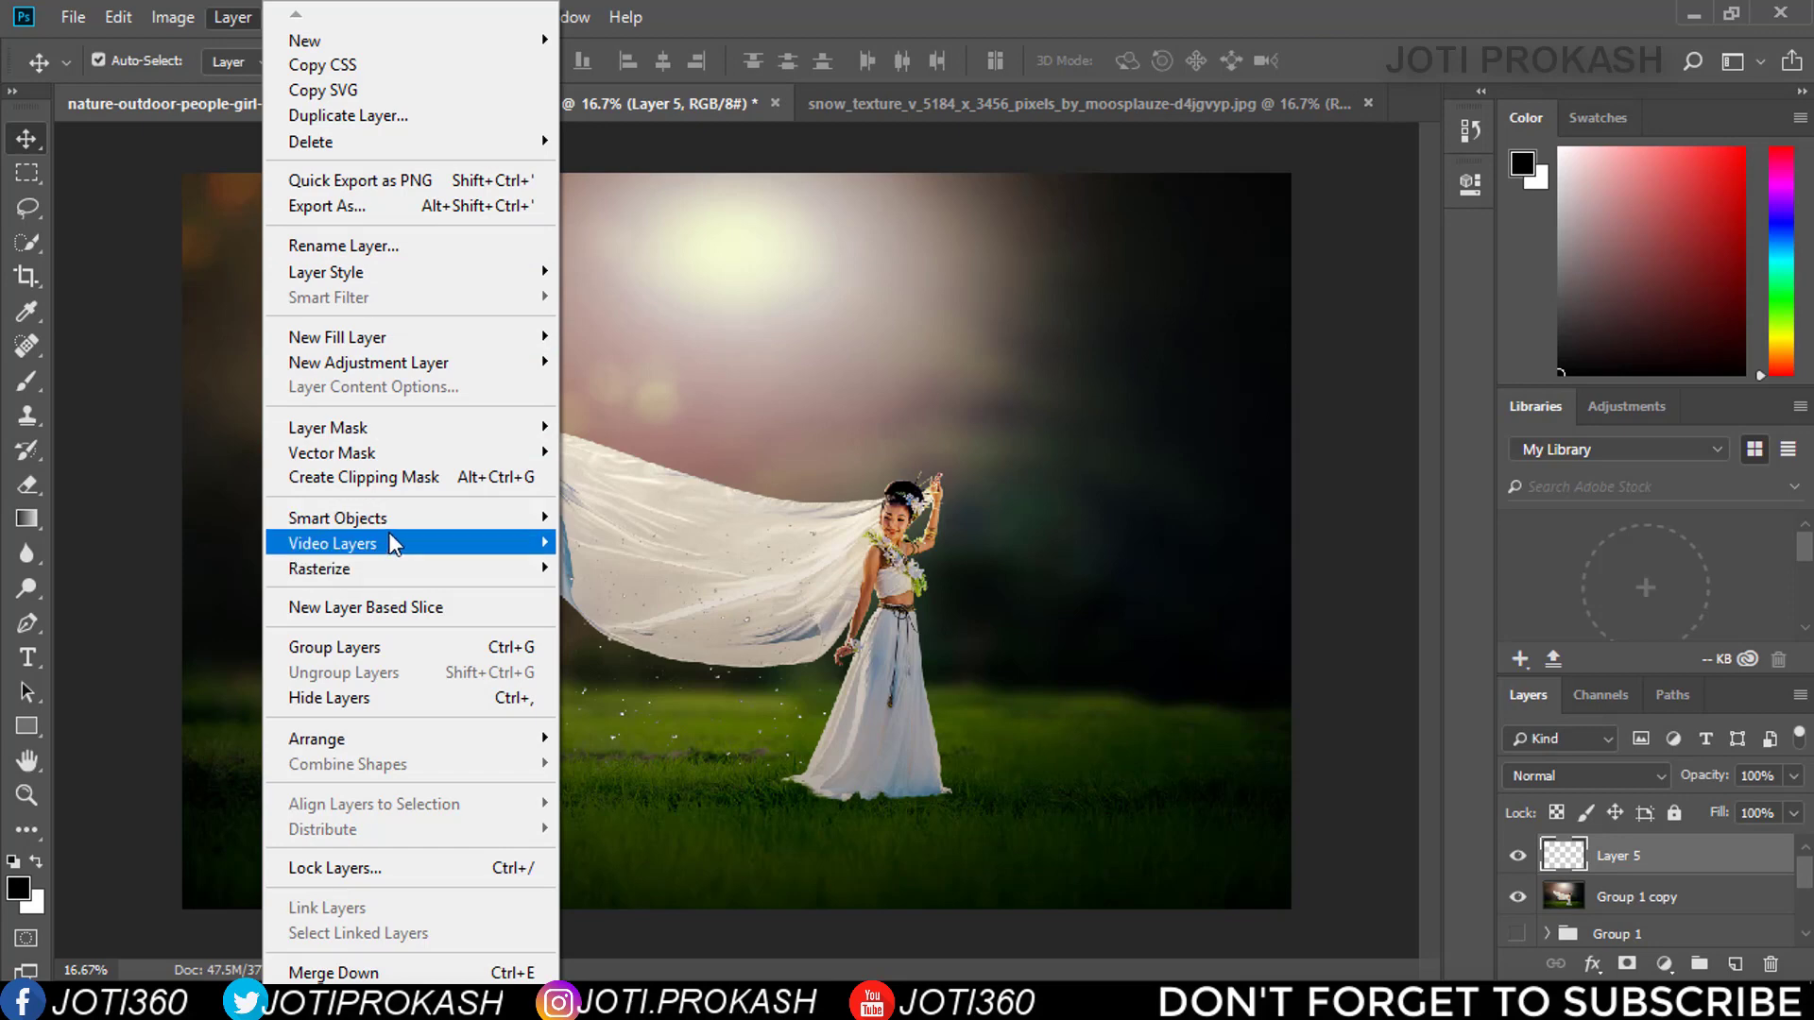
mouse_move(338, 518)
click(1639, 902)
right_click(1766, 859)
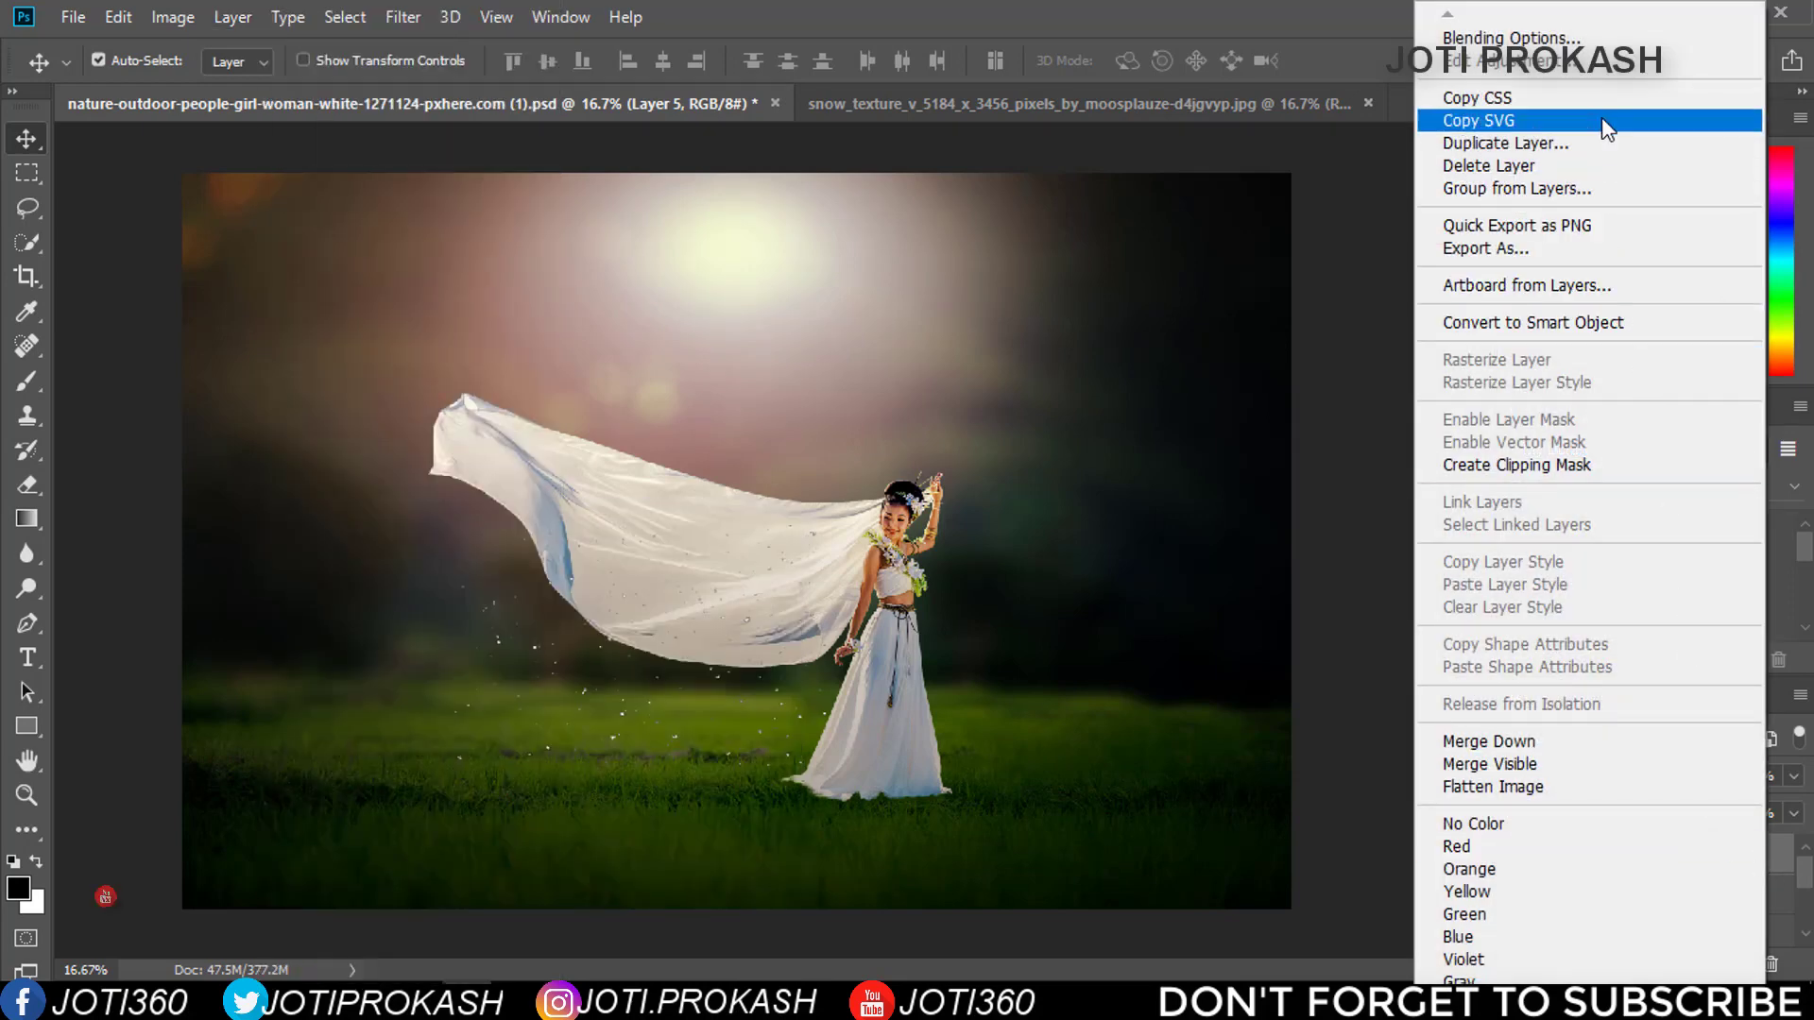
click(1606, 40)
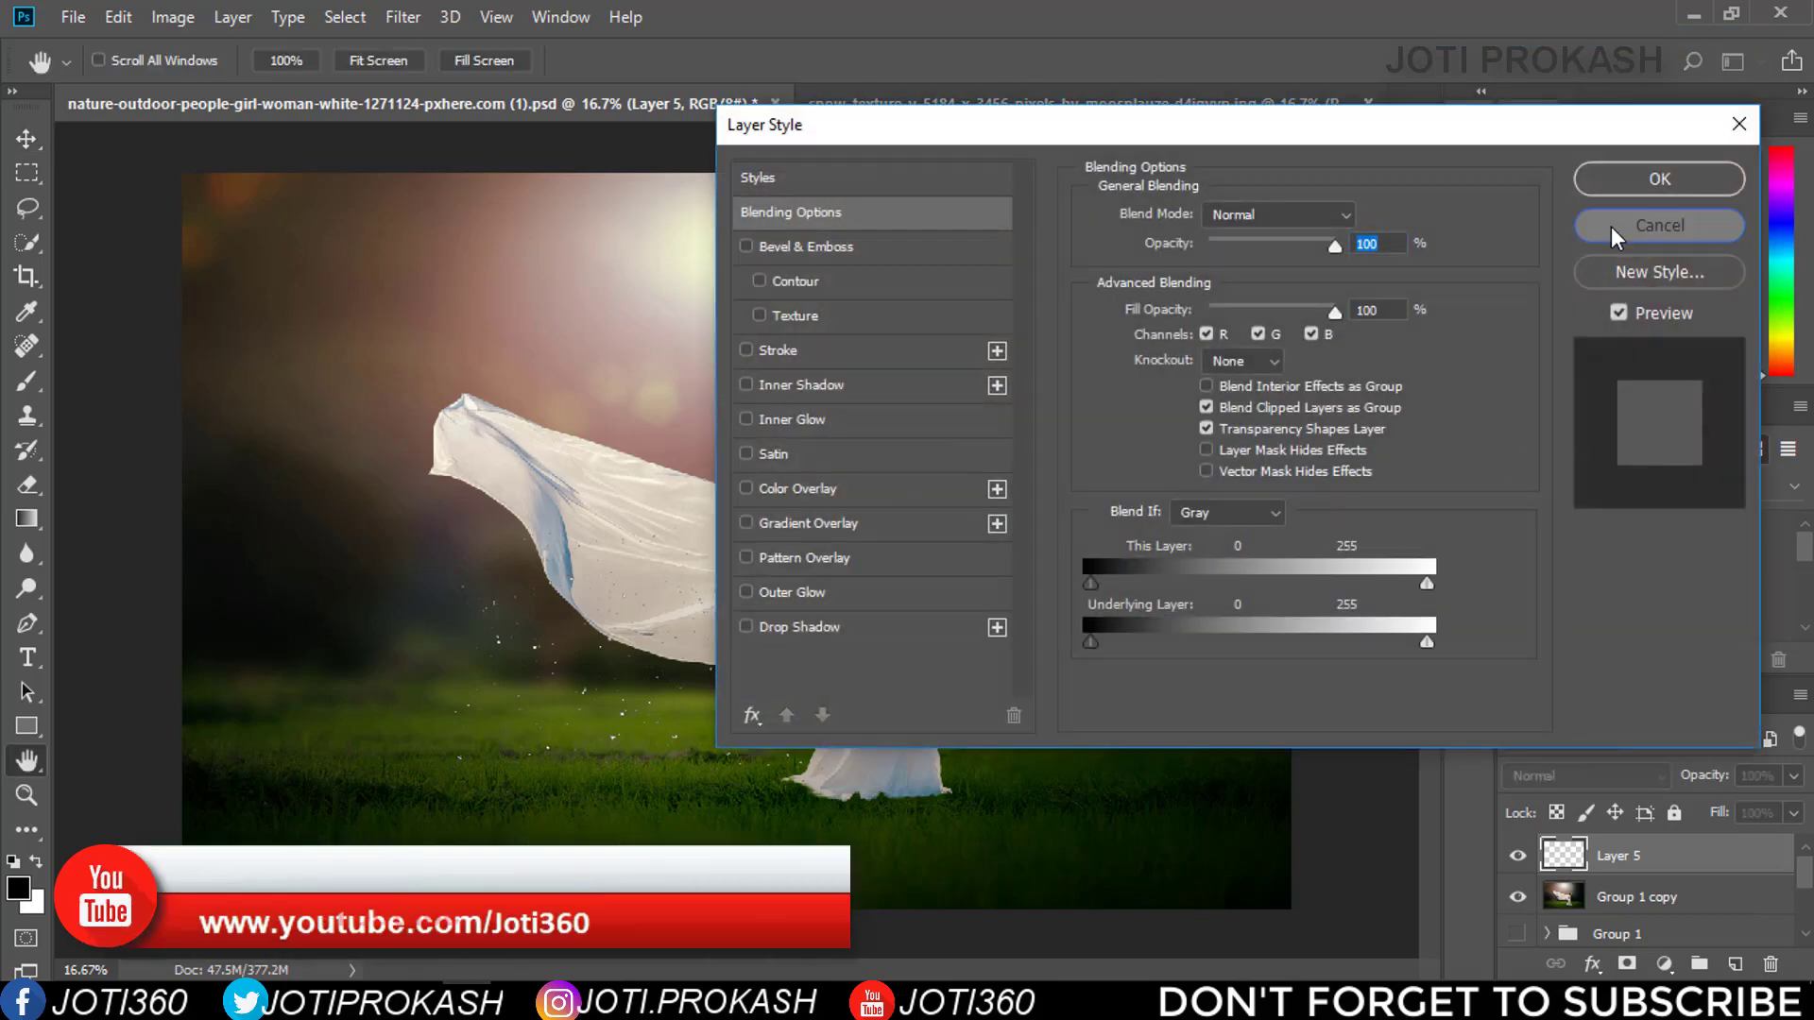
click(1612, 227)
right_click(1776, 860)
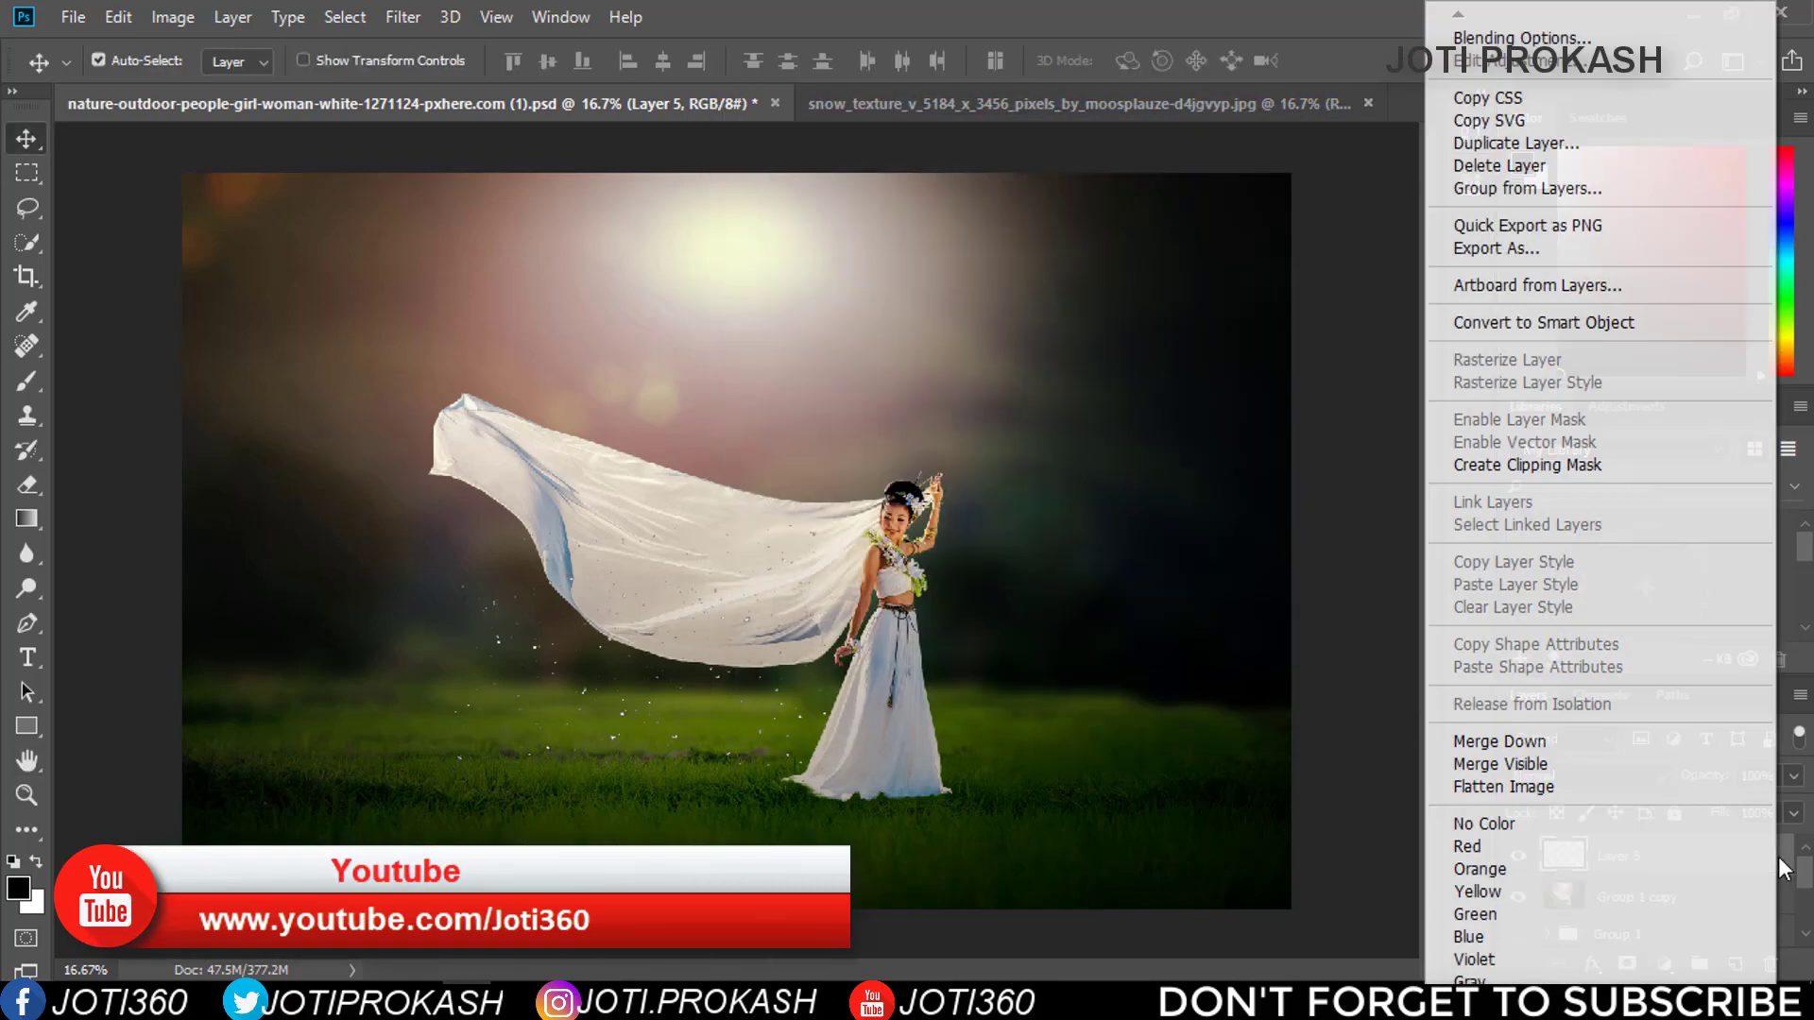
click(1606, 39)
click(780, 590)
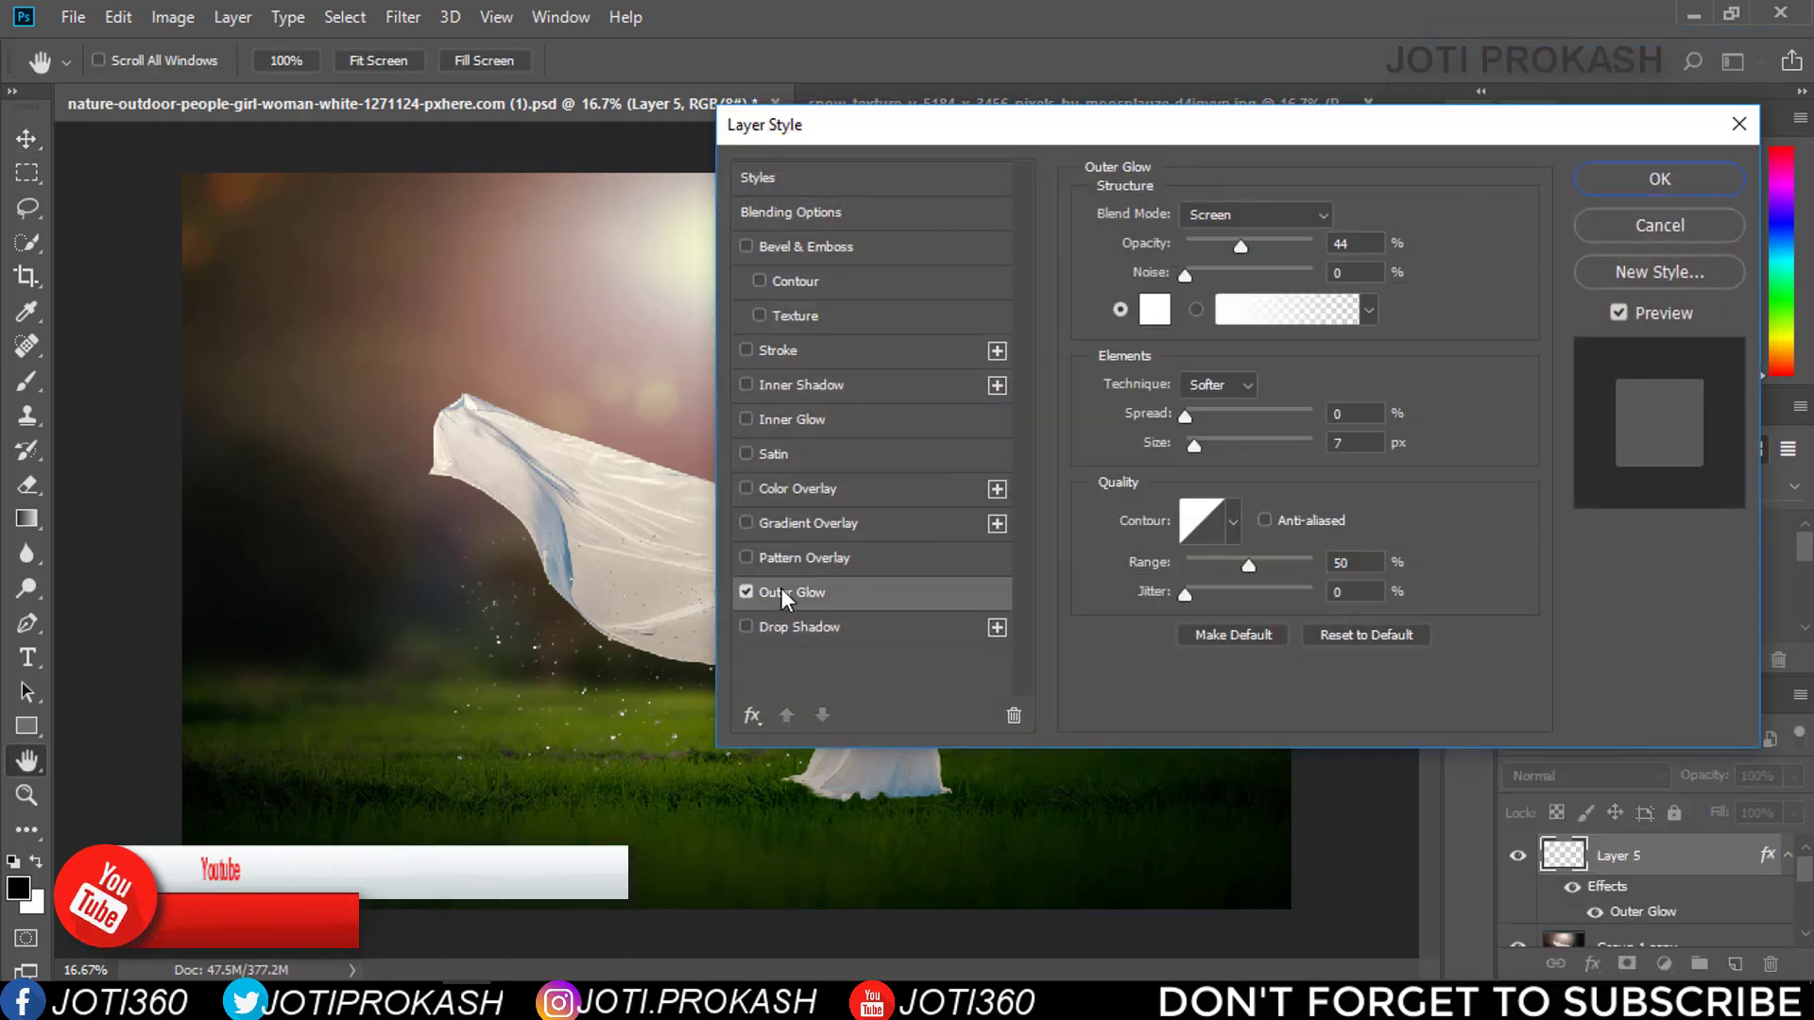
click(1238, 246)
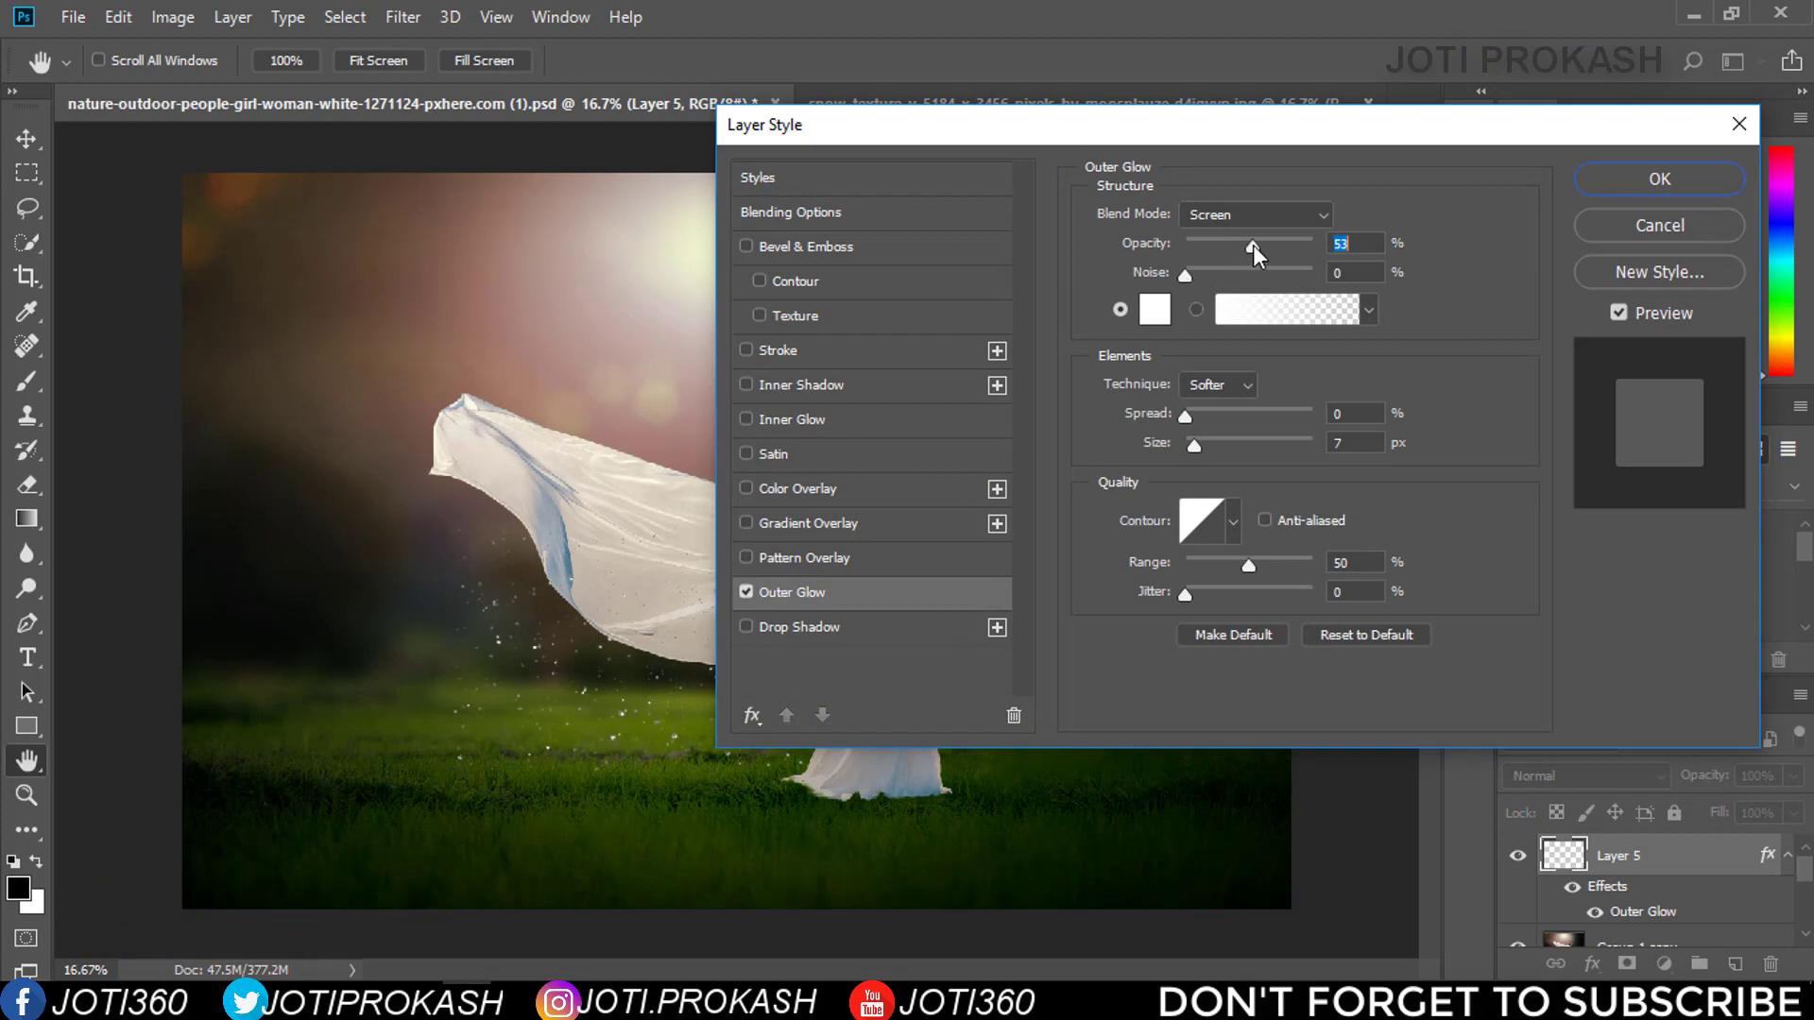
click(1640, 181)
Set the snow layer's blend mode to Screen, after trying Soft Light
click(1612, 776)
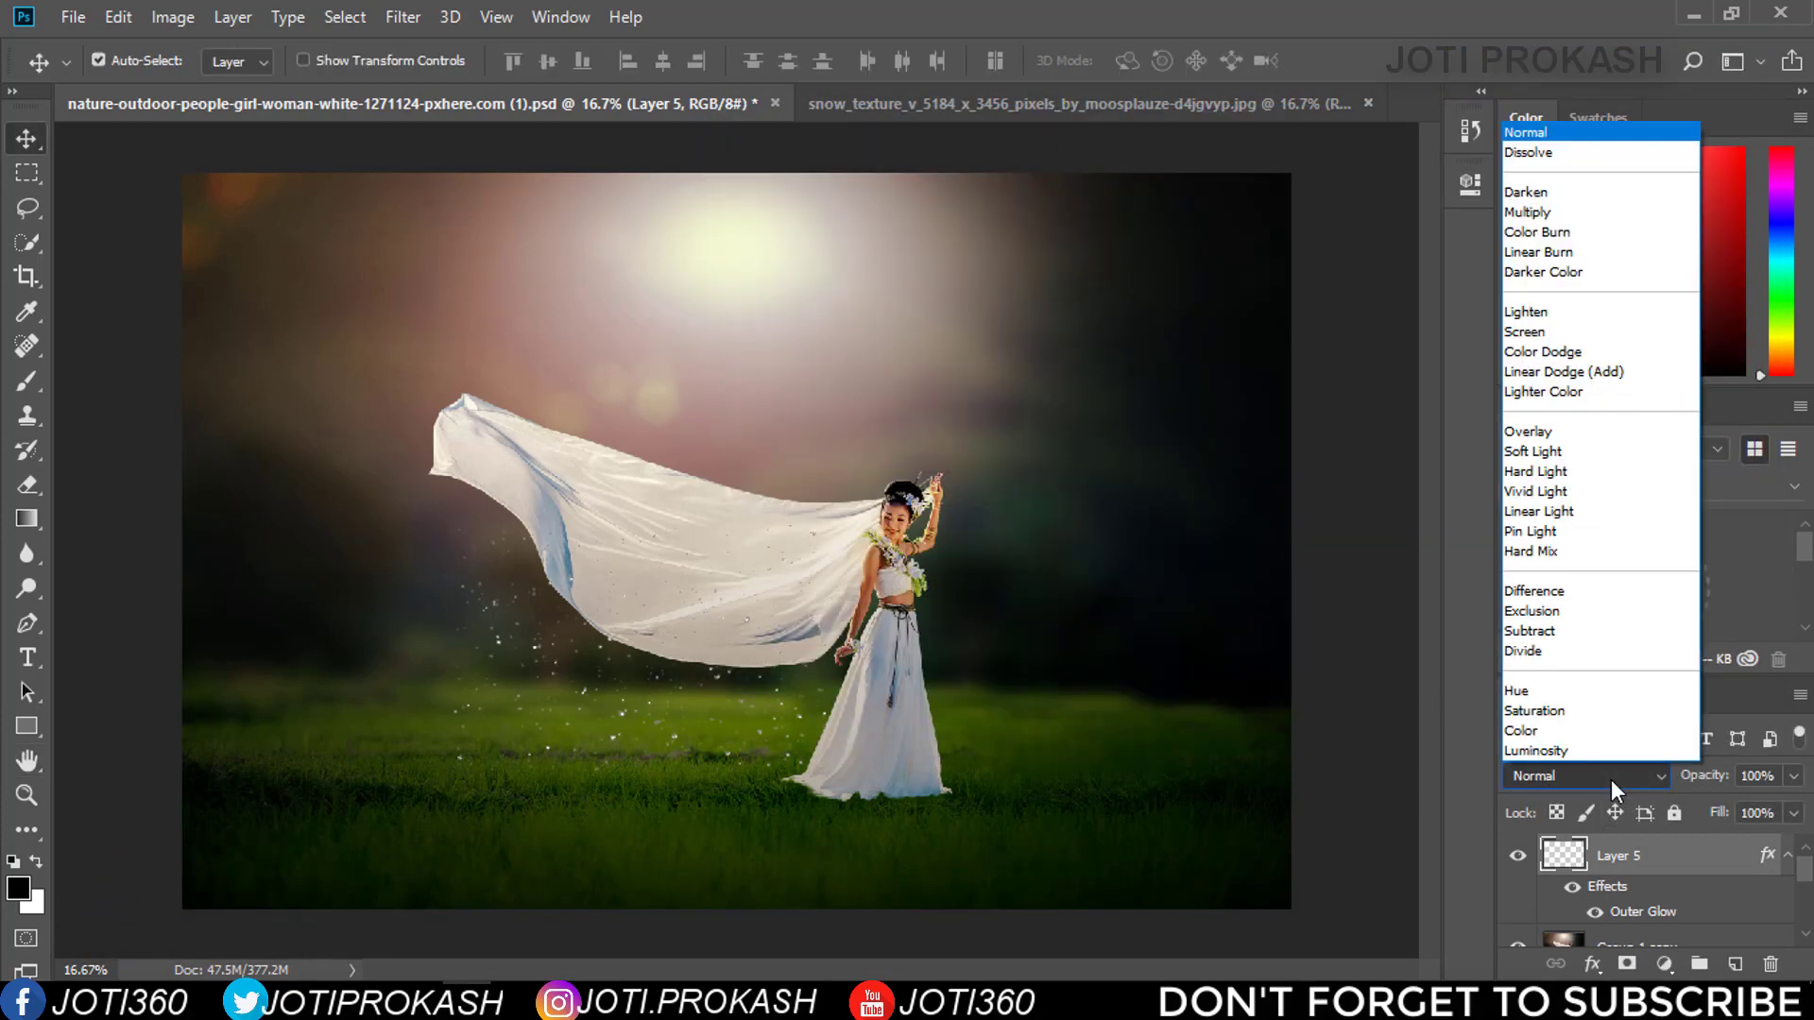
click(1599, 452)
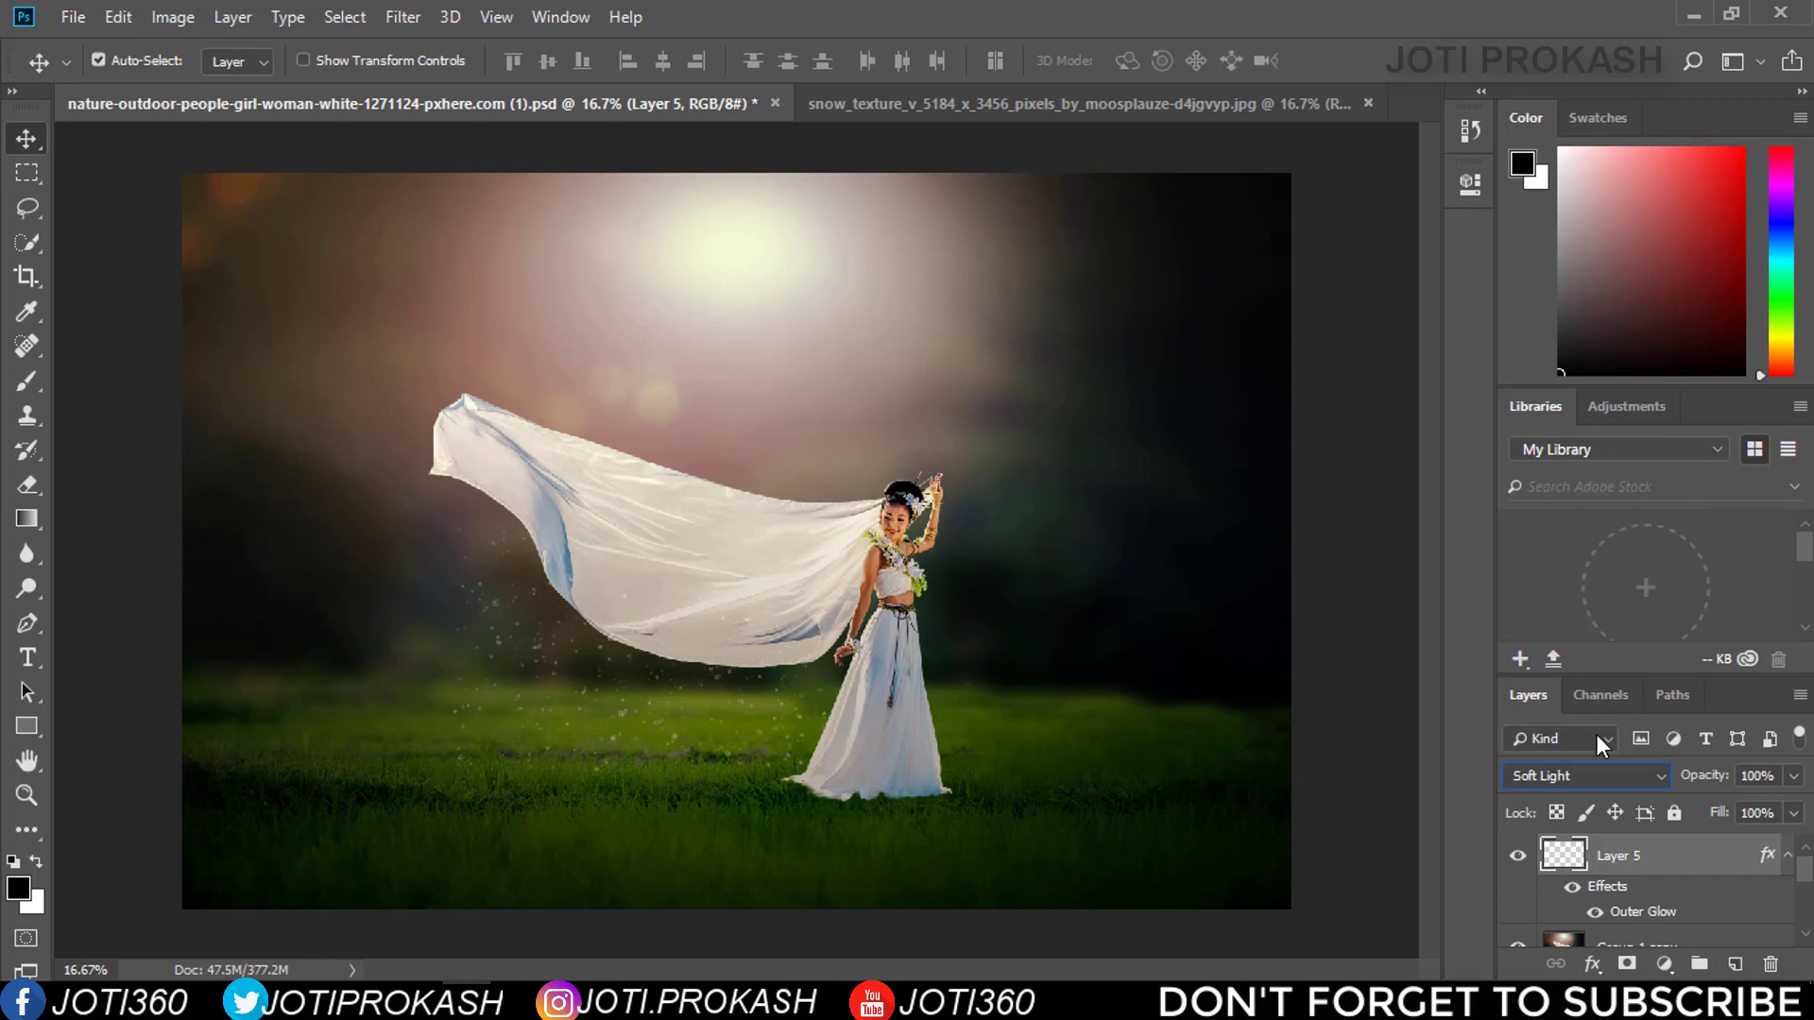
click(1583, 773)
click(1606, 338)
Zoom to 33.3%, nudge the snow cluster left, and erase stray flakes over the skirt
key(ctrl+plus)
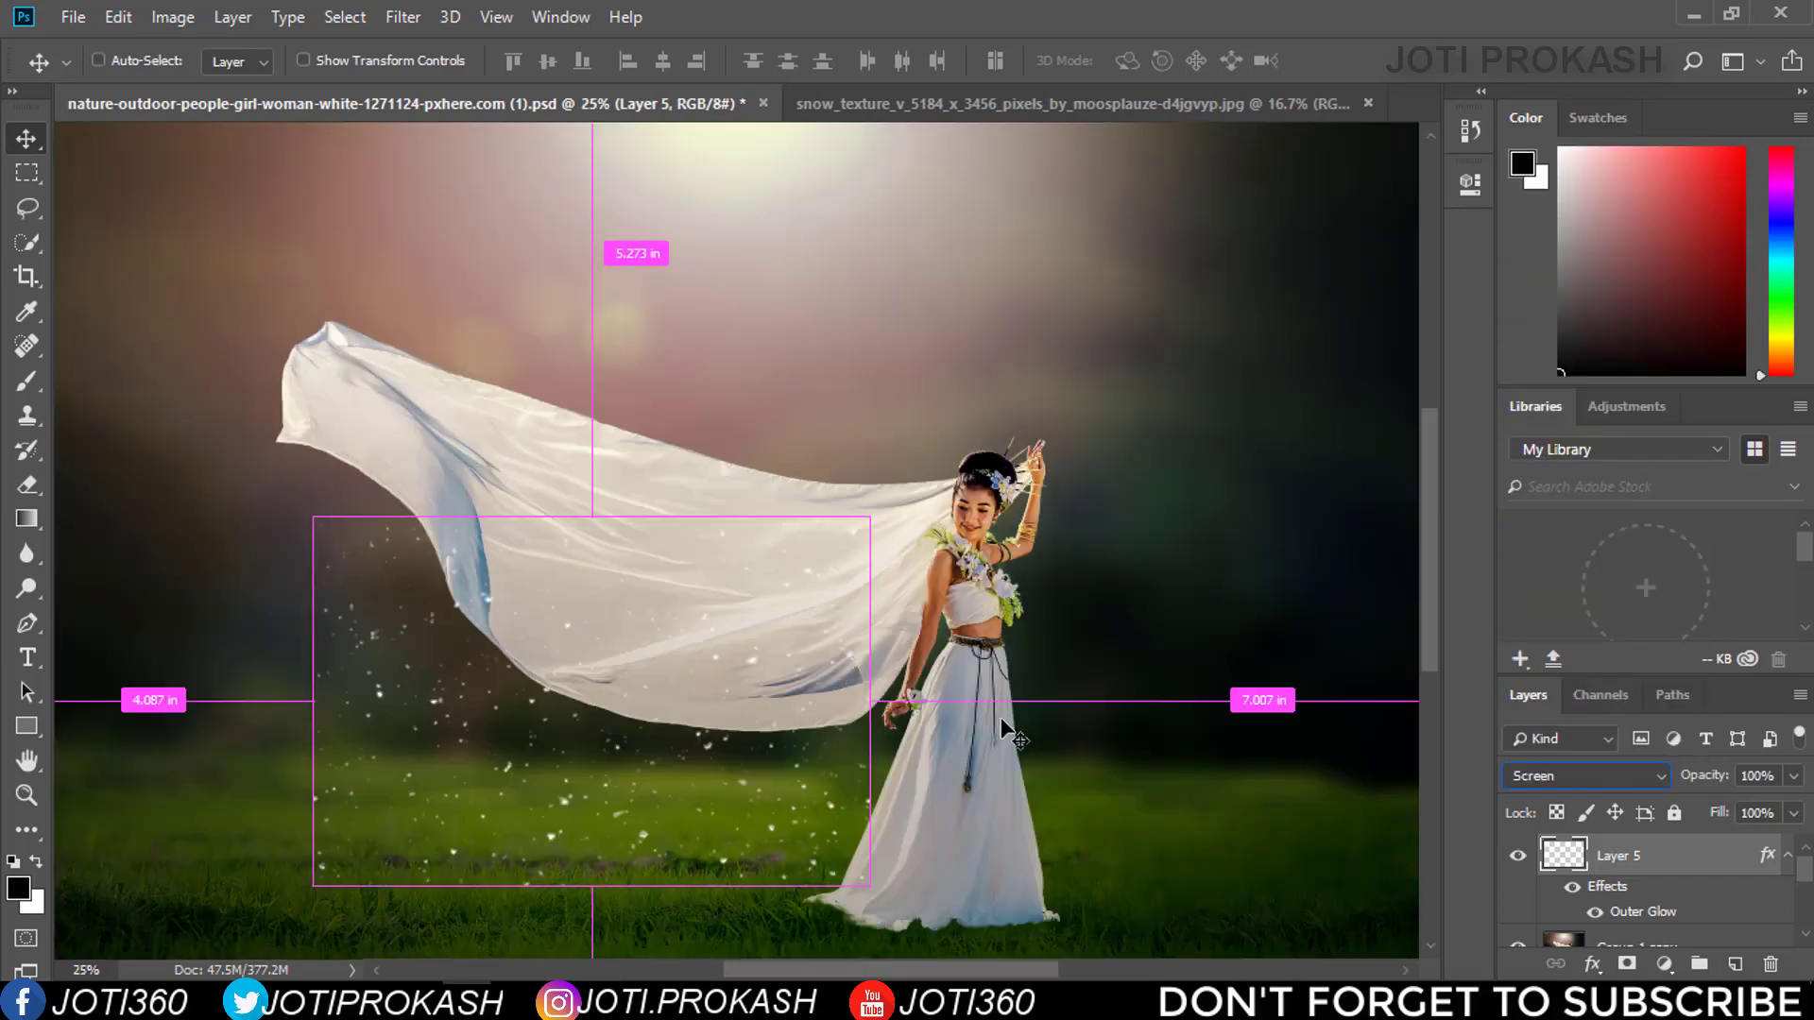
key(ctrl+plus)
drag(714, 818, 931, 704)
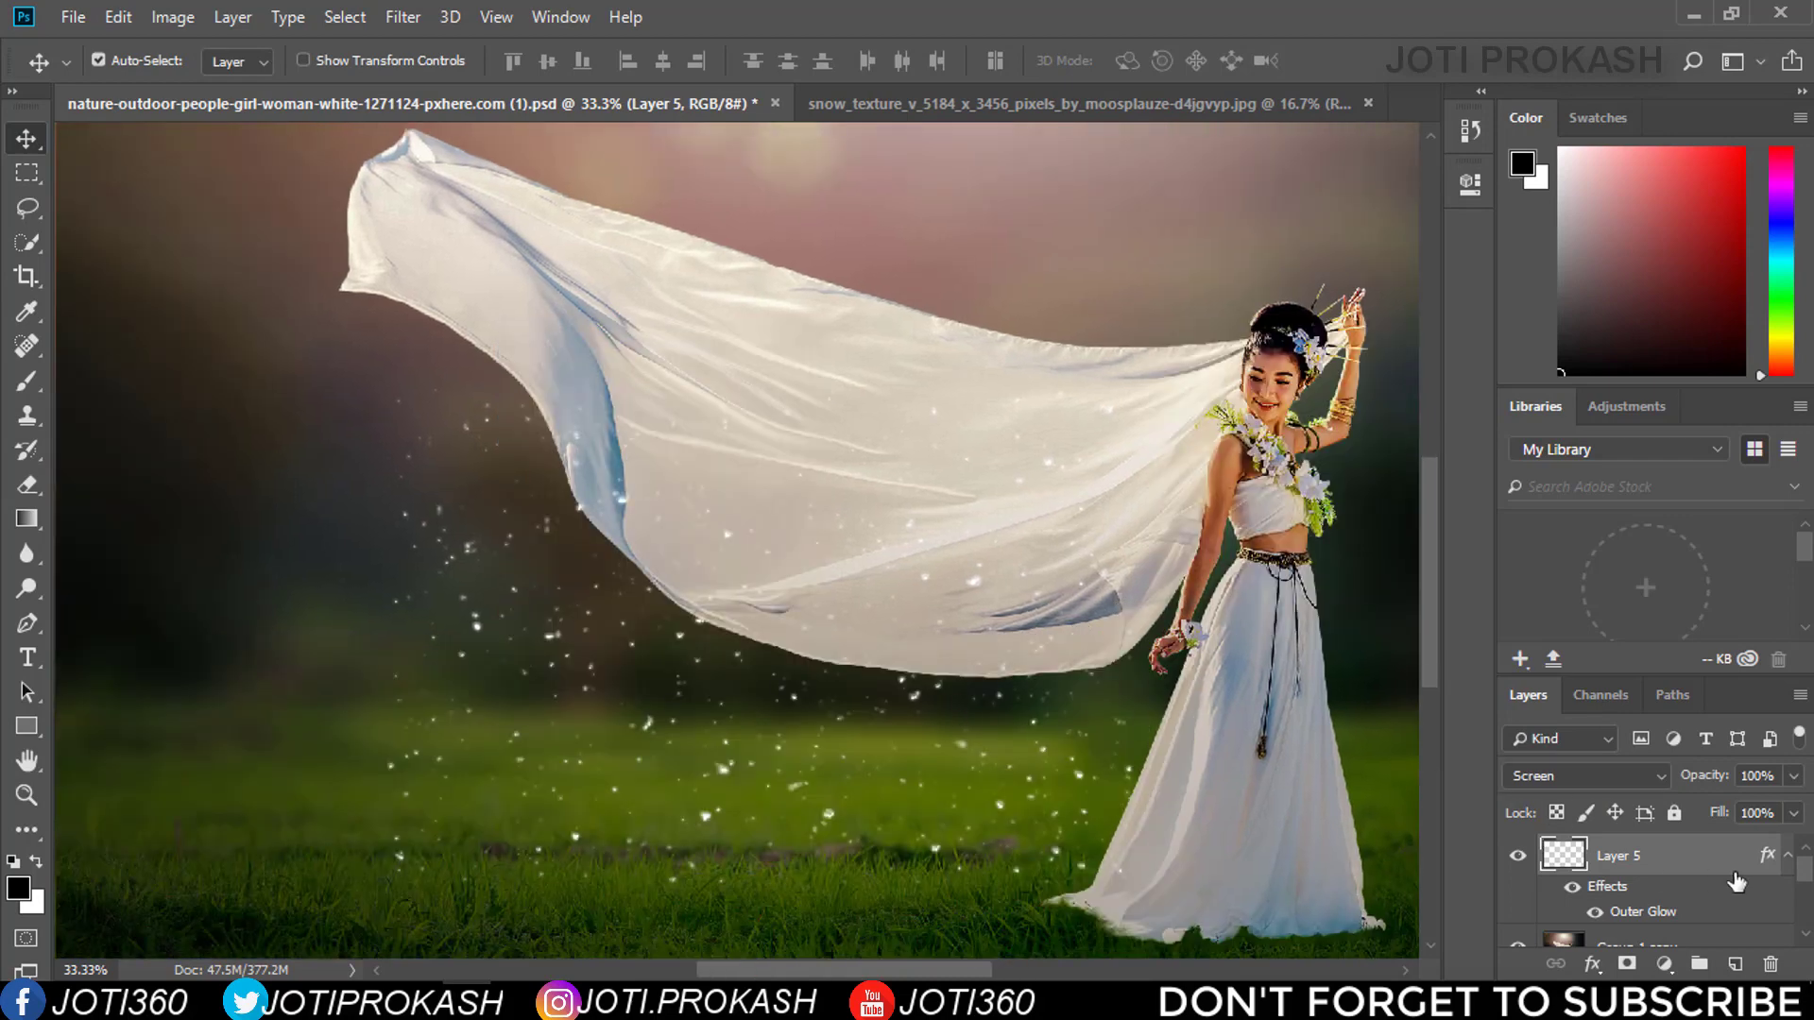
click(1787, 856)
key(ctrl+t)
mouse_move(858, 779)
mouse_down()
mouse_move(808, 768)
mouse_move(822, 778)
mouse_up()
click(1202, 61)
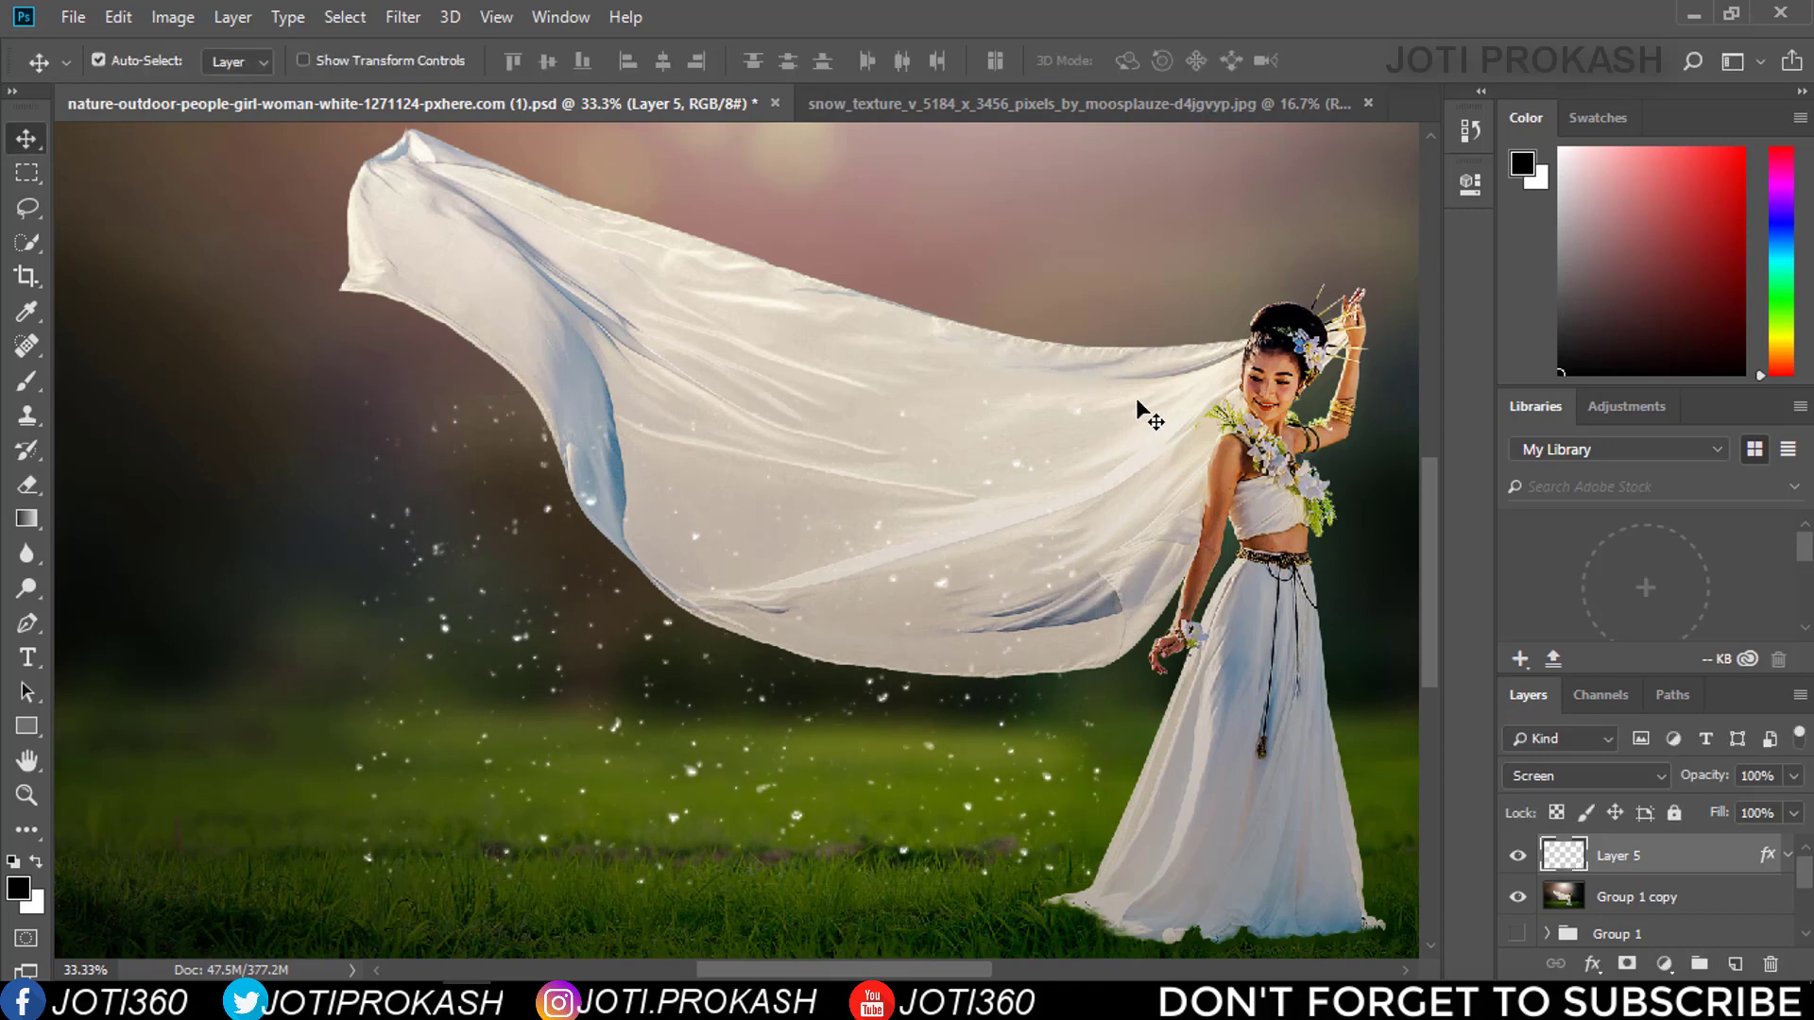
click(28, 484)
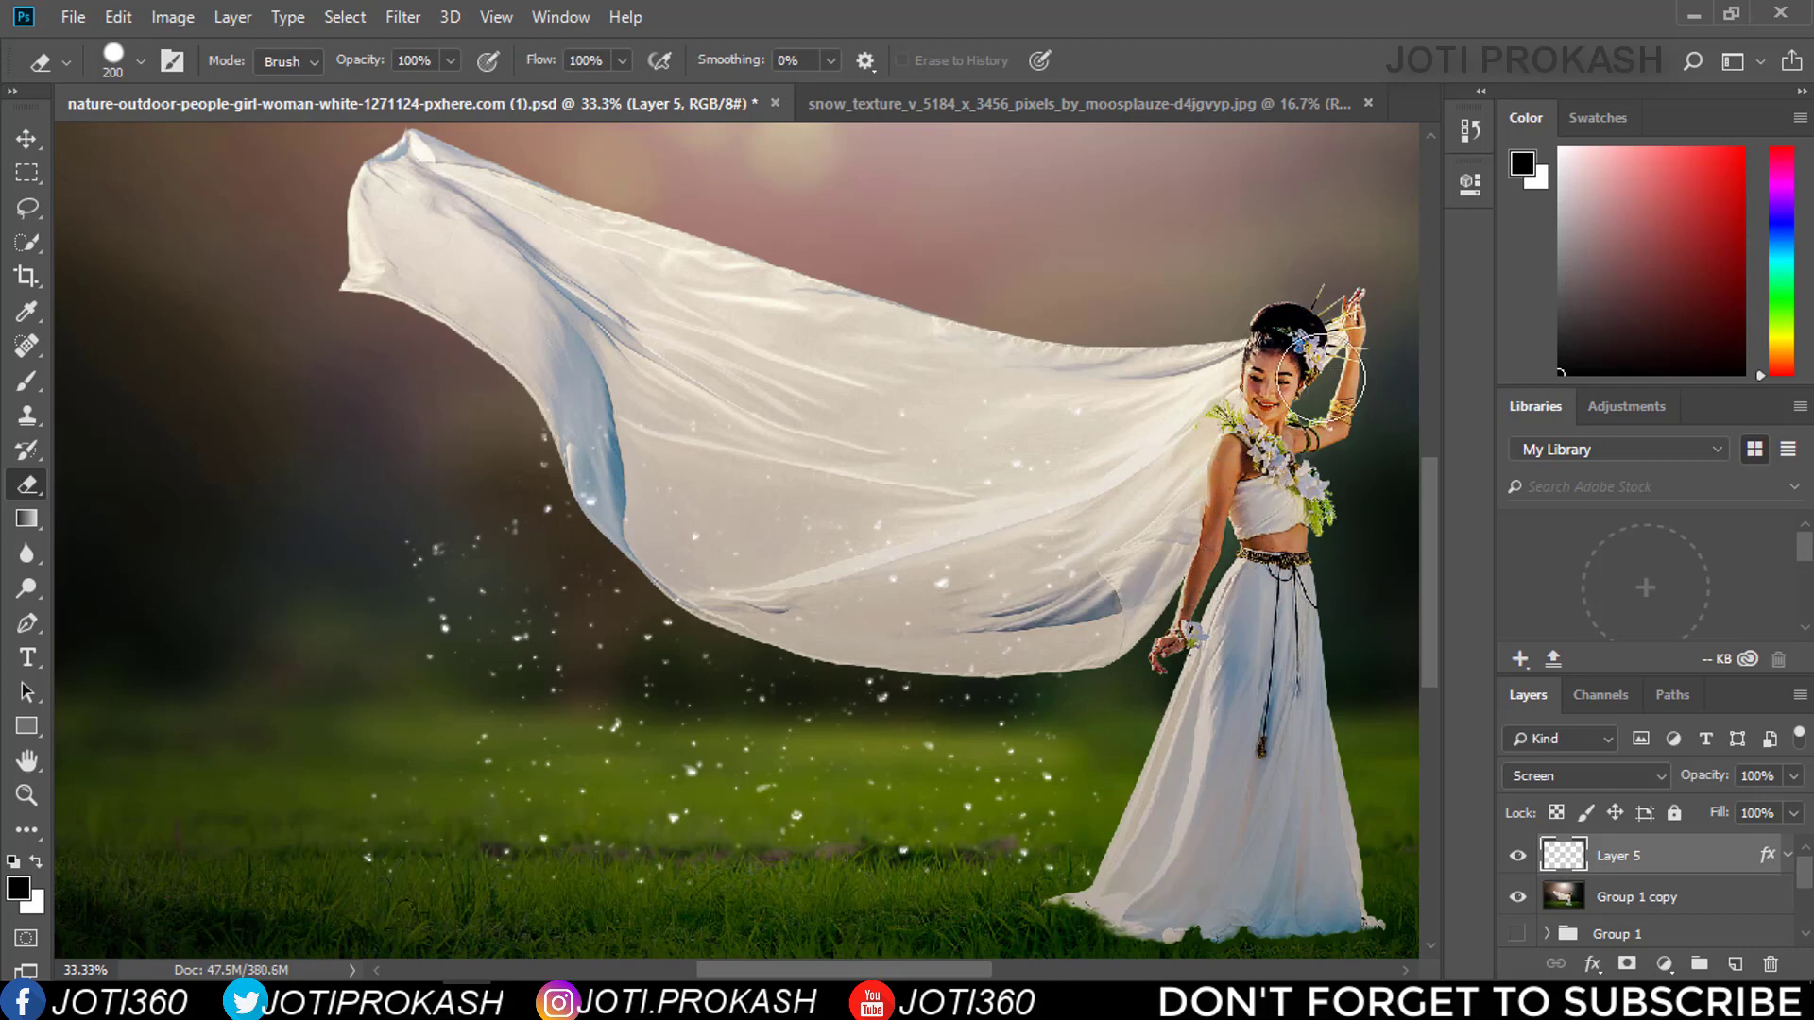
drag(1134, 868, 1267, 781)
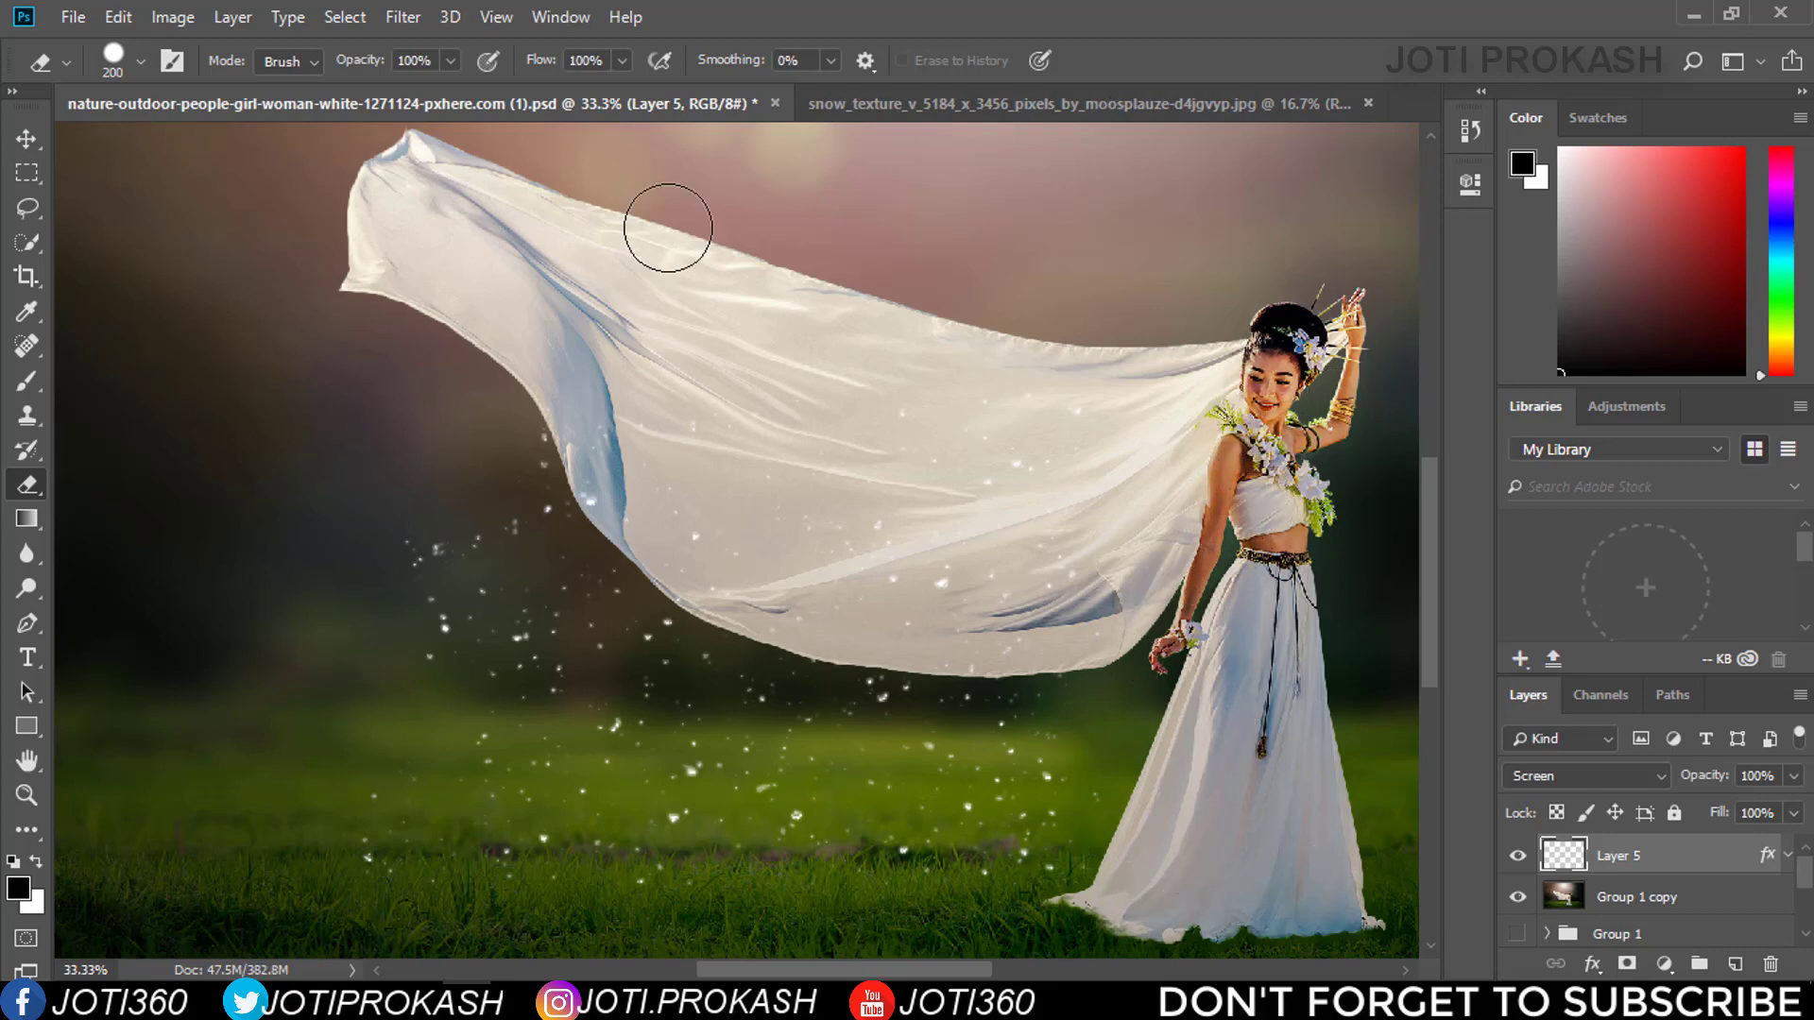